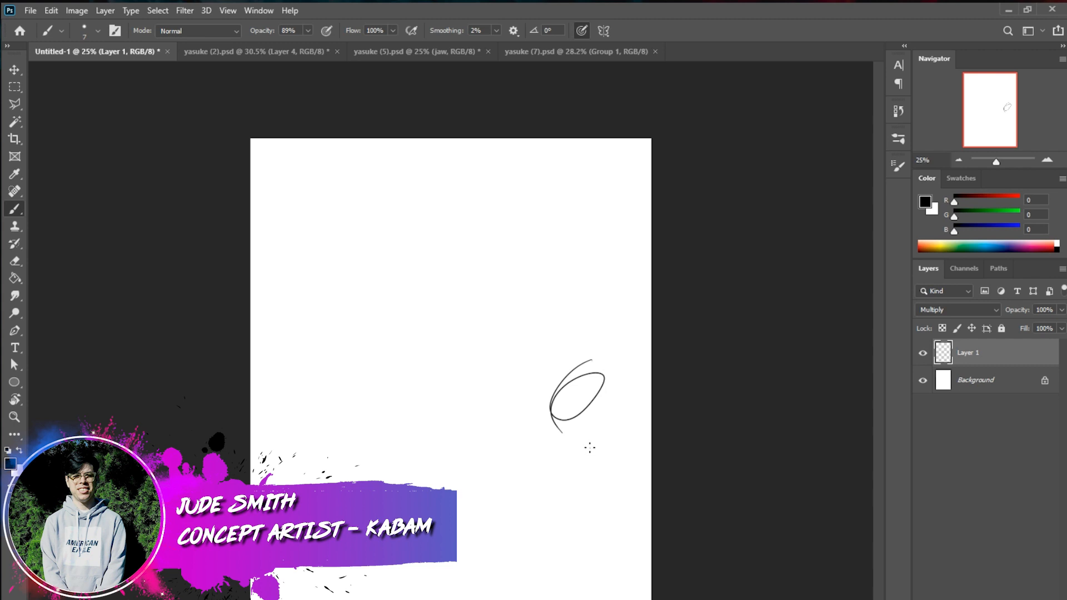
# Undo the test ellipses and sketch an overlapping oval for the figure's head in the upper middle of the page
pyautogui.hotkey('ctrl', 'z')
pyautogui.moveTo(469, 211)
pyautogui.mouseDown()
pyautogui.moveTo(490, 219)
pyautogui.moveTo(481, 271)
pyautogui.mouseUp()
pyautogui.hotkey('ctrl', 'z')
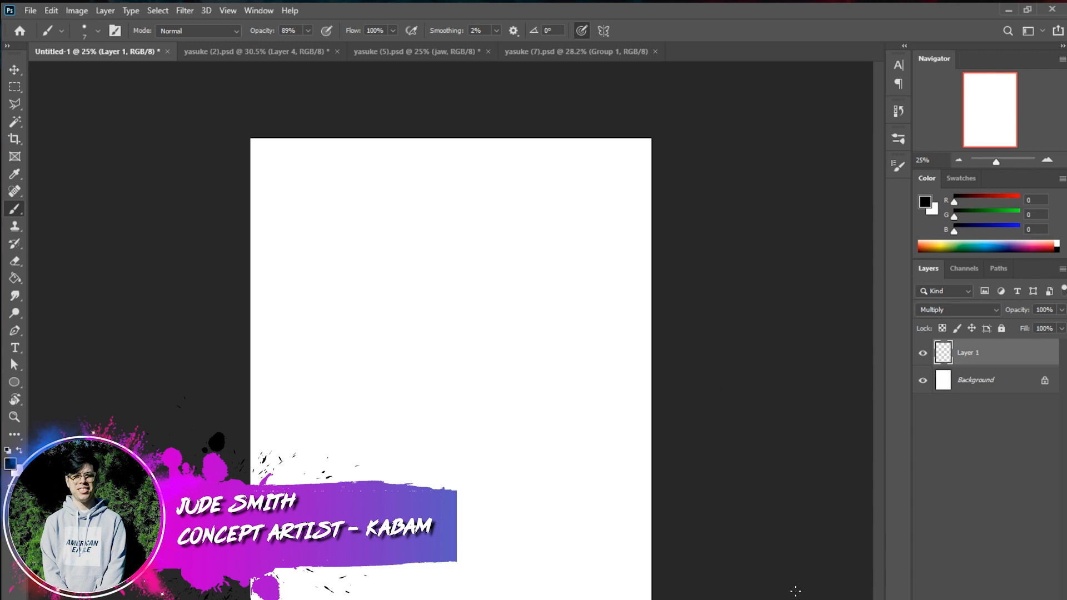
pyautogui.moveTo(469, 273); pyautogui.dragTo(470, 227)
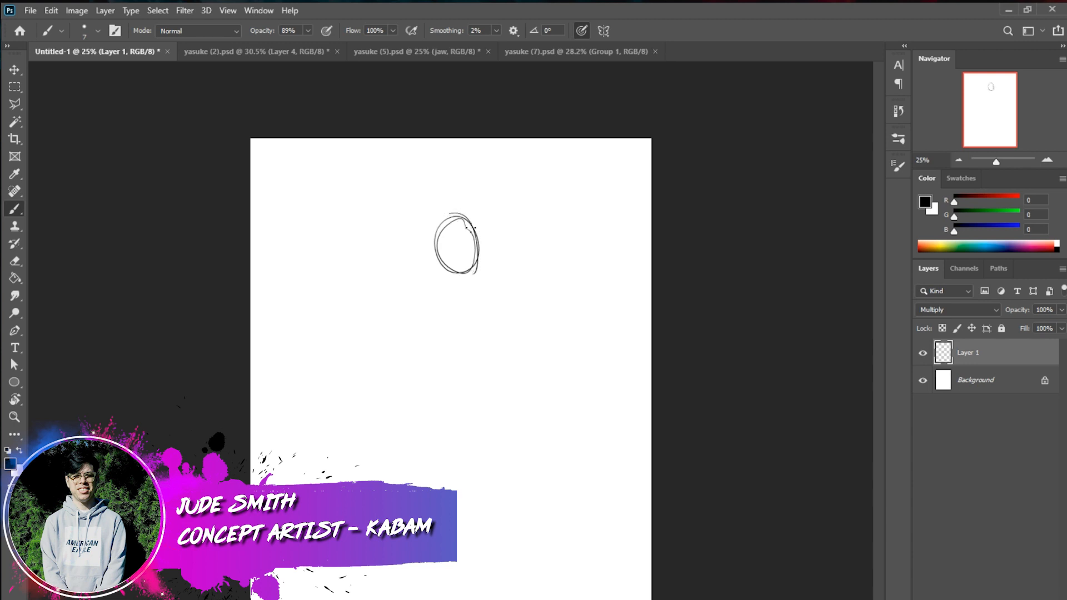
pyautogui.moveTo(453, 266); pyautogui.dragTo(439, 359)
pyautogui.moveTo(472, 221)
pyautogui.mouseDown()
pyautogui.moveTo(468, 263)
pyautogui.moveTo(473, 213)
pyautogui.moveTo(436, 226)
pyautogui.moveTo(461, 245)
pyautogui.moveTo(444, 355)
pyautogui.mouseUp()
pyautogui.hotkey('ctrl', 'z')
pyautogui.hotkey('ctrl', 'z')
# Sketch the torso with a curved centre line, shoulder joints and ribcage, and add the waist and bowl-shaped pelvis below
pyautogui.moveTo(450, 263)
pyautogui.mouseDown()
pyautogui.moveTo(443, 340)
pyautogui.moveTo(461, 389)
pyautogui.mouseUp()
pyautogui.moveTo(450, 287)
pyautogui.mouseDown()
pyautogui.moveTo(422, 272)
pyautogui.moveTo(405, 286)
pyautogui.mouseUp()
pyautogui.moveTo(482, 291); pyautogui.dragTo(481, 305)
pyautogui.moveTo(402, 281)
pyautogui.mouseDown()
pyautogui.moveTo(428, 345)
pyautogui.moveTo(407, 315)
pyautogui.moveTo(437, 362)
pyautogui.mouseUp()
pyautogui.moveTo(487, 300); pyautogui.dragTo(458, 368)
pyautogui.moveTo(485, 330); pyautogui.dragTo(461, 359)
pyautogui.moveTo(415, 270)
pyautogui.mouseDown()
pyautogui.moveTo(459, 280)
pyautogui.moveTo(489, 300)
pyautogui.mouseUp()
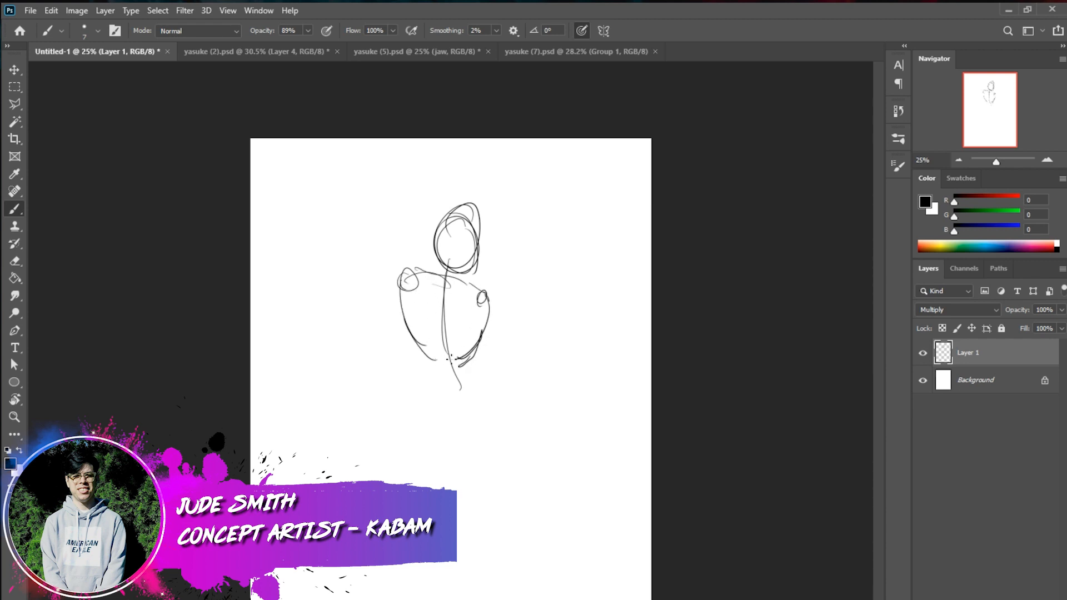
pyautogui.moveTo(407, 314)
pyautogui.mouseDown()
pyautogui.moveTo(439, 374)
pyautogui.moveTo(429, 395)
pyautogui.moveTo(471, 371)
pyautogui.moveTo(486, 389)
pyautogui.moveTo(429, 396)
pyautogui.moveTo(473, 387)
pyautogui.moveTo(456, 446)
pyautogui.mouseUp()
pyautogui.moveTo(493, 390); pyautogui.dragTo(465, 443)
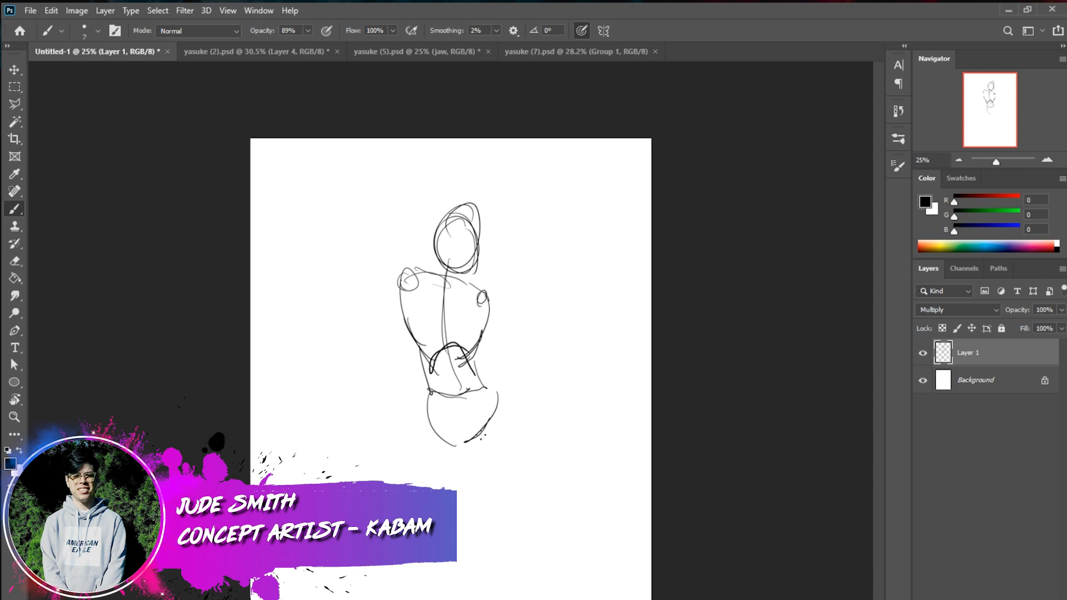
# Sketch the outlines of both thighs from the pelvis down to the knees, in a wide standing pose
pyautogui.moveTo(430, 394); pyautogui.dragTo(414, 483)
pyautogui.moveTo(455, 439); pyautogui.dragTo(437, 489)
pyautogui.moveTo(429, 396); pyautogui.dragTo(398, 484)
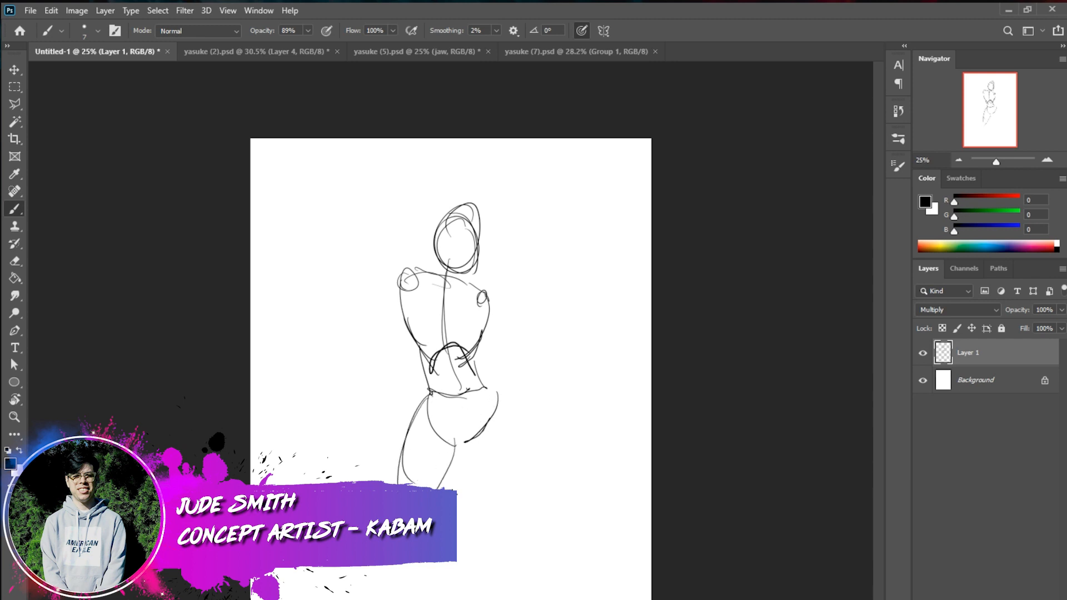
pyautogui.moveTo(494, 382)
pyautogui.mouseDown()
pyautogui.moveTo(505, 460)
pyautogui.moveTo(492, 509)
pyautogui.mouseUp()
pyautogui.moveTo(466, 436); pyautogui.dragTo(487, 497)
# Sketch the knee joint and the contours of both lower legs down to the feet
pyautogui.moveTo(483, 503); pyautogui.dragTo(497, 530)
pyautogui.moveTo(414, 562); pyautogui.dragTo(394, 599)
pyautogui.moveTo(378, 566); pyautogui.dragTo(372, 599)
pyautogui.moveTo(493, 530); pyautogui.dragTo(486, 526)
pyautogui.moveTo(478, 520)
pyautogui.mouseDown()
pyautogui.moveTo(471, 541)
pyautogui.moveTo(478, 564)
pyautogui.mouseUp()
pyautogui.moveTo(480, 572); pyautogui.dragTo(487, 583)
pyautogui.moveTo(499, 521); pyautogui.dragTo(499, 599)
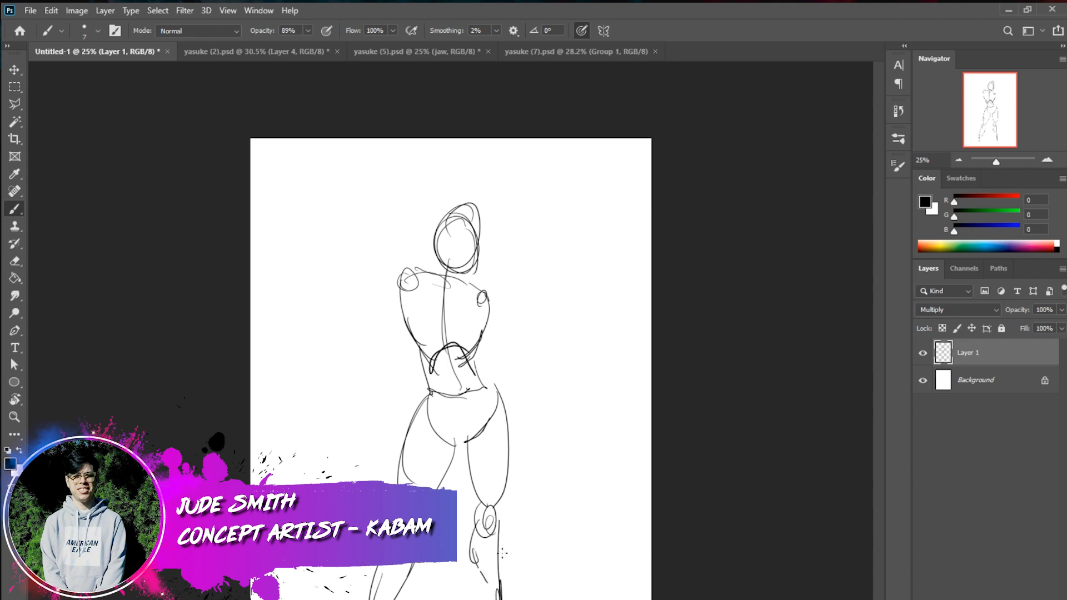
pyautogui.moveTo(476, 561); pyautogui.dragTo(482, 599)
# Move the sketched figure up the page and scale it down slightly with Free Transform
pyautogui.hotkey('ctrl', 't')
pyautogui.moveTo(521, 599); pyautogui.dragTo(524, 585)
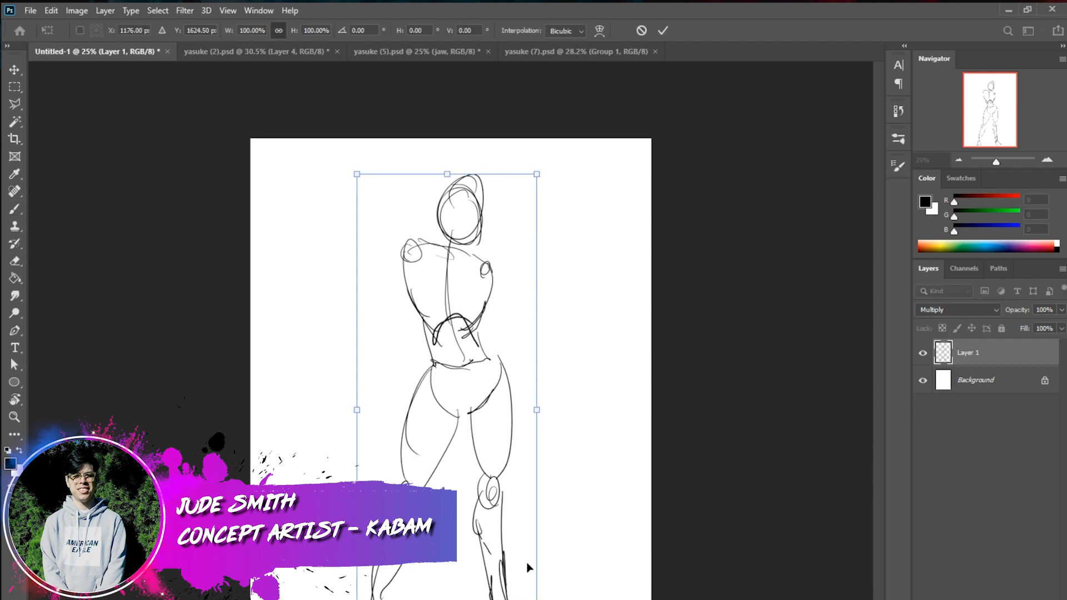
pyautogui.moveTo(537, 164)
pyautogui.mouseDown()
pyautogui.moveTo(508, 218)
pyautogui.moveTo(532, 179)
pyautogui.mouseUp()
pyautogui.click(664, 32)
# Sketch the shoulder joints and the lowered arm with its elbow and forearm hanging beside the torso
pyautogui.press('b')
pyautogui.moveTo(489, 272); pyautogui.dragTo(488, 275)
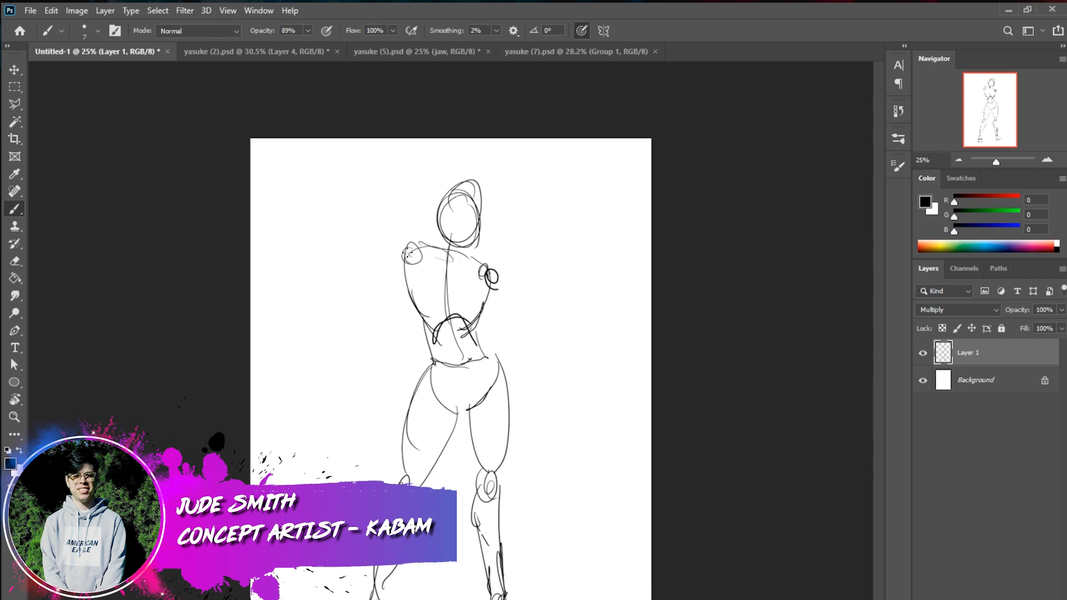
pyautogui.moveTo(411, 244)
pyautogui.mouseDown()
pyautogui.moveTo(389, 306)
pyautogui.moveTo(374, 315)
pyautogui.mouseUp()
pyautogui.moveTo(400, 277)
pyautogui.mouseDown()
pyautogui.moveTo(380, 318)
pyautogui.moveTo(392, 278)
pyautogui.mouseUp()
pyautogui.moveTo(382, 285)
pyautogui.mouseDown()
pyautogui.moveTo(369, 335)
pyautogui.moveTo(380, 317)
pyautogui.moveTo(404, 381)
pyautogui.moveTo(380, 330)
pyautogui.moveTo(390, 392)
pyautogui.mouseUp()
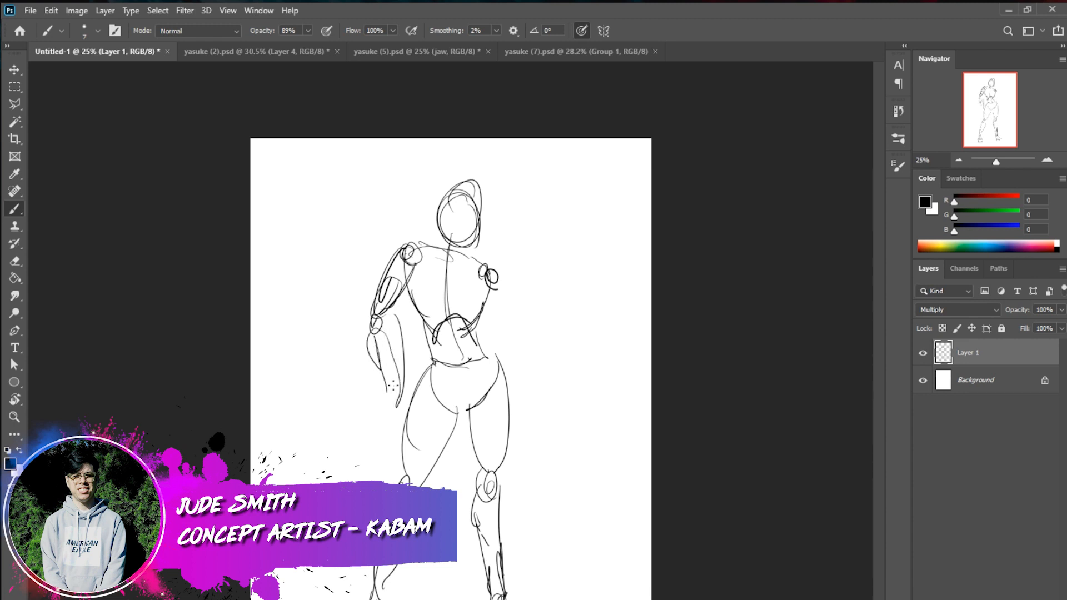
# Sketch the other arm bent at the elbow with its hand raised outward, and a long sword handle beneath it
pyautogui.moveTo(489, 287); pyautogui.dragTo(528, 337)
pyautogui.moveTo(489, 293); pyautogui.dragTo(531, 337)
pyautogui.moveTo(498, 269); pyautogui.dragTo(534, 333)
pyautogui.moveTo(484, 288); pyautogui.dragTo(531, 340)
pyautogui.moveTo(528, 325)
pyautogui.mouseDown()
pyautogui.moveTo(565, 319)
pyautogui.moveTo(546, 337)
pyautogui.moveTo(576, 303)
pyautogui.moveTo(533, 340)
pyautogui.mouseUp()
pyautogui.moveTo(570, 291); pyautogui.dragTo(573, 315)
pyautogui.moveTo(499, 388)
pyautogui.mouseDown()
pyautogui.moveTo(587, 311)
pyautogui.moveTo(561, 328)
pyautogui.mouseUp()
pyautogui.moveTo(498, 371); pyautogui.dragTo(583, 312)
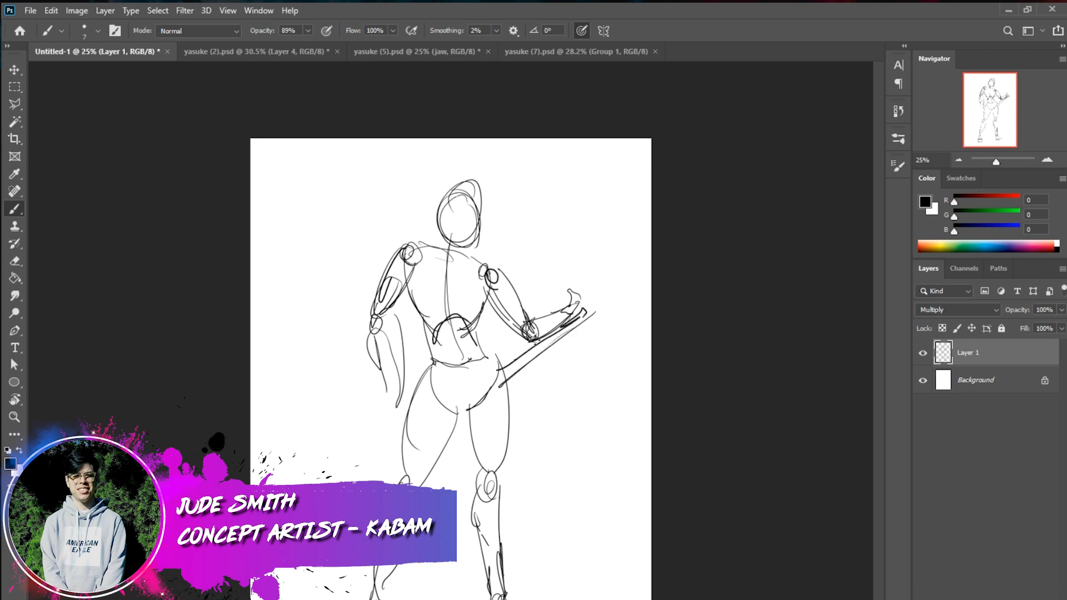
pyautogui.moveTo(406, 415); pyautogui.dragTo(335, 465)
pyautogui.hotkey('ctrl', 'z')
pyautogui.hotkey('ctrl', 'z')
# Sketch the scabbard slanting down behind the thigh and finish the raised hand and the lowered forearm and hand
pyautogui.moveTo(407, 438); pyautogui.dragTo(337, 481)
pyautogui.moveTo(390, 460); pyautogui.dragTo(361, 482)
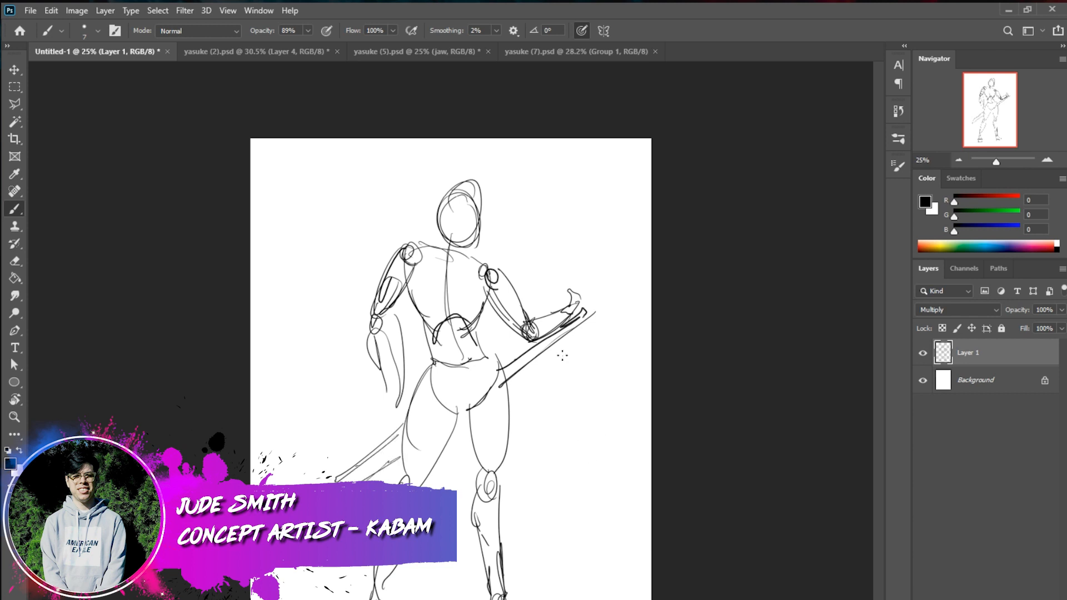
pyautogui.moveTo(581, 287)
pyautogui.mouseDown()
pyautogui.moveTo(599, 298)
pyautogui.moveTo(588, 309)
pyautogui.mouseUp()
pyautogui.moveTo(588, 308); pyautogui.dragTo(568, 316)
pyautogui.moveTo(371, 318); pyautogui.dragTo(385, 397)
pyautogui.moveTo(377, 352); pyautogui.dragTo(398, 418)
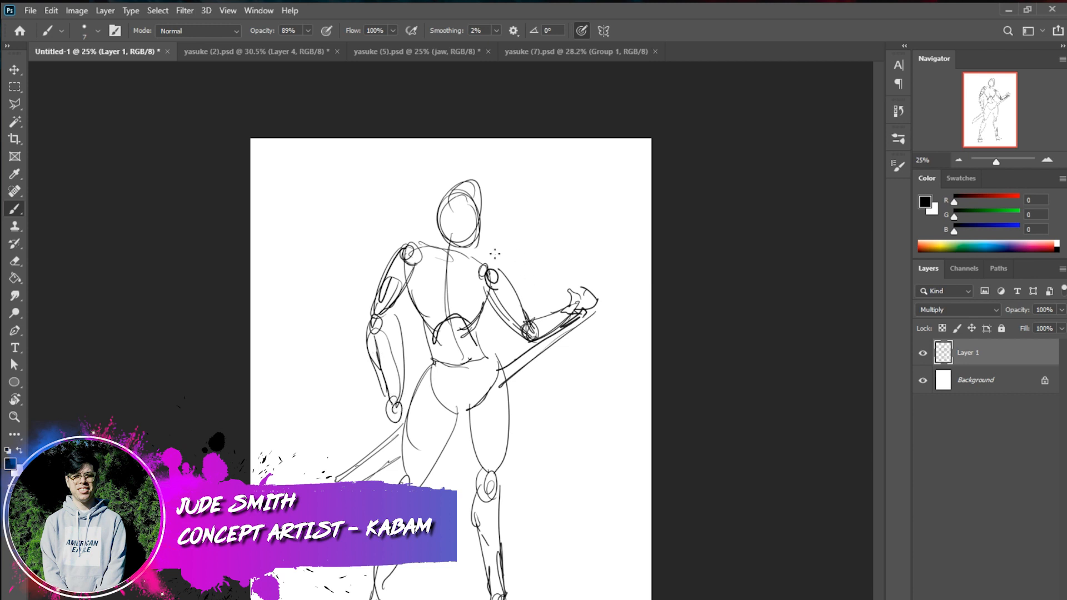
pyautogui.moveTo(490, 577); pyautogui.dragTo(494, 599)
pyautogui.moveTo(419, 234)
pyautogui.mouseDown()
pyautogui.moveTo(334, 381)
pyautogui.moveTo(352, 423)
pyautogui.moveTo(338, 482)
pyautogui.mouseUp()
pyautogui.hotkey('ctrl', 'z')
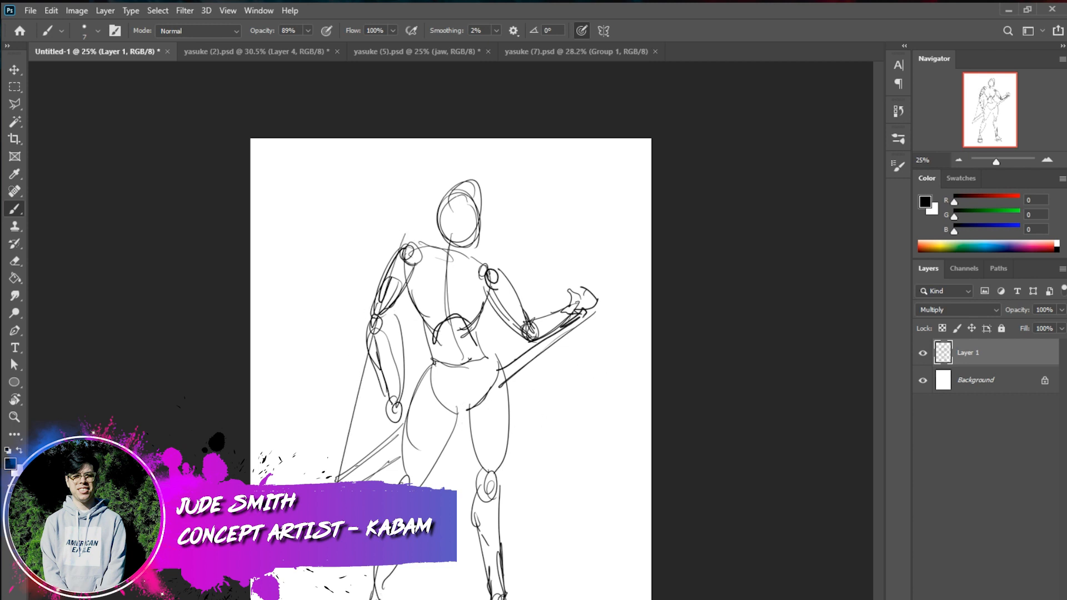
pyautogui.hotkey('ctrl', 'z')
pyautogui.moveTo(395, 240); pyautogui.dragTo(343, 481)
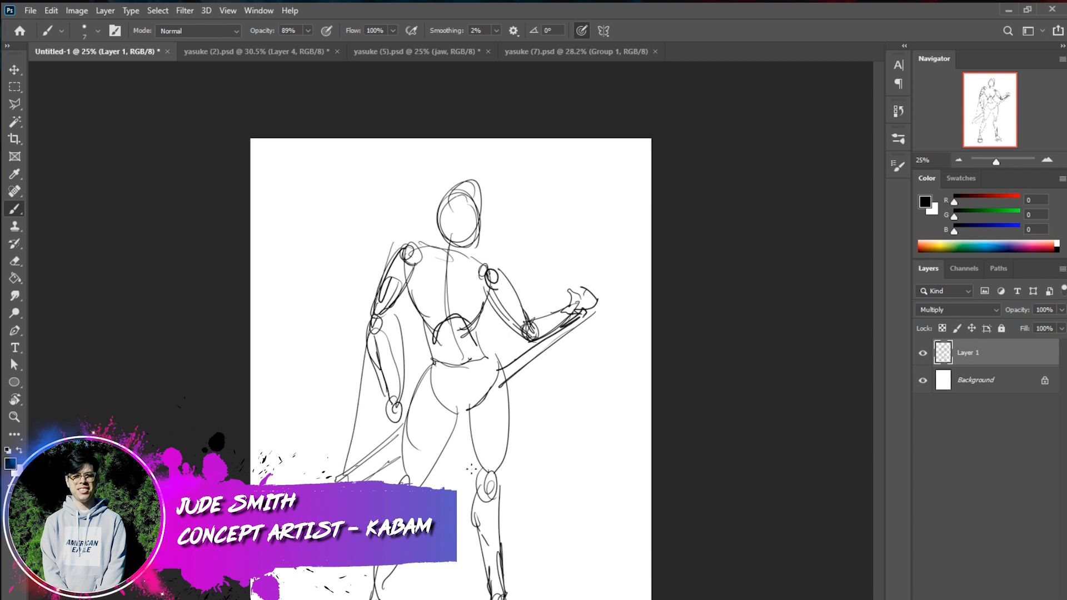
pyautogui.hotkey('ctrl', 'z')
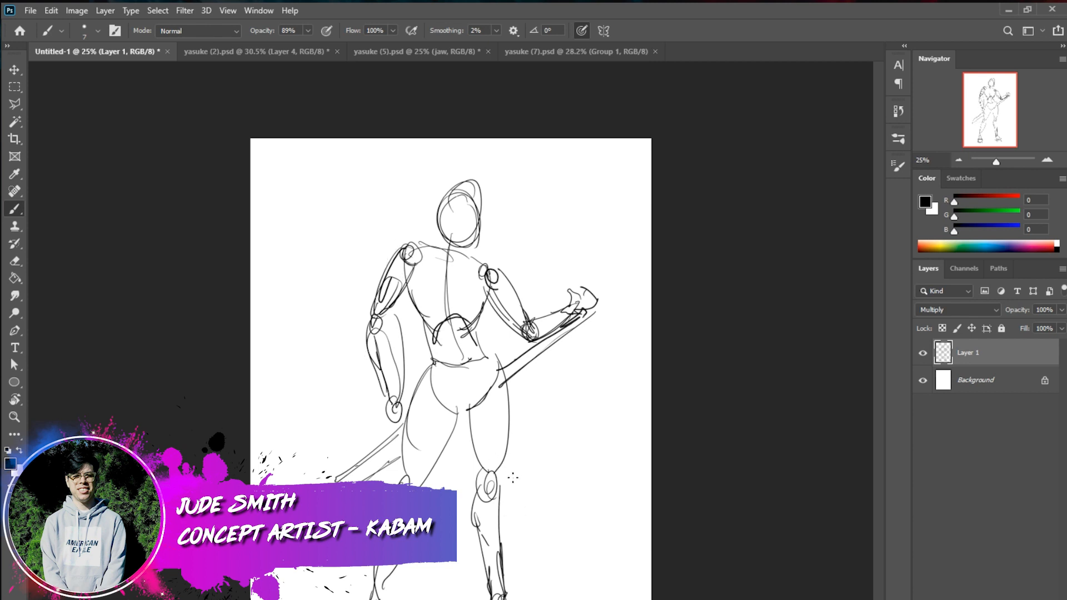
# Sketch the V-shaped robe neckline across the chest and the garment's edge down the side of the torso
pyautogui.moveTo(441, 250); pyautogui.dragTo(474, 295)
pyautogui.hotkey('ctrl', 'z')
pyautogui.moveTo(441, 250); pyautogui.dragTo(474, 295)
pyautogui.moveTo(441, 252); pyautogui.dragTo(471, 293)
pyautogui.moveTo(482, 287)
pyautogui.mouseDown()
pyautogui.moveTo(475, 315)
pyautogui.moveTo(489, 335)
pyautogui.mouseUp()
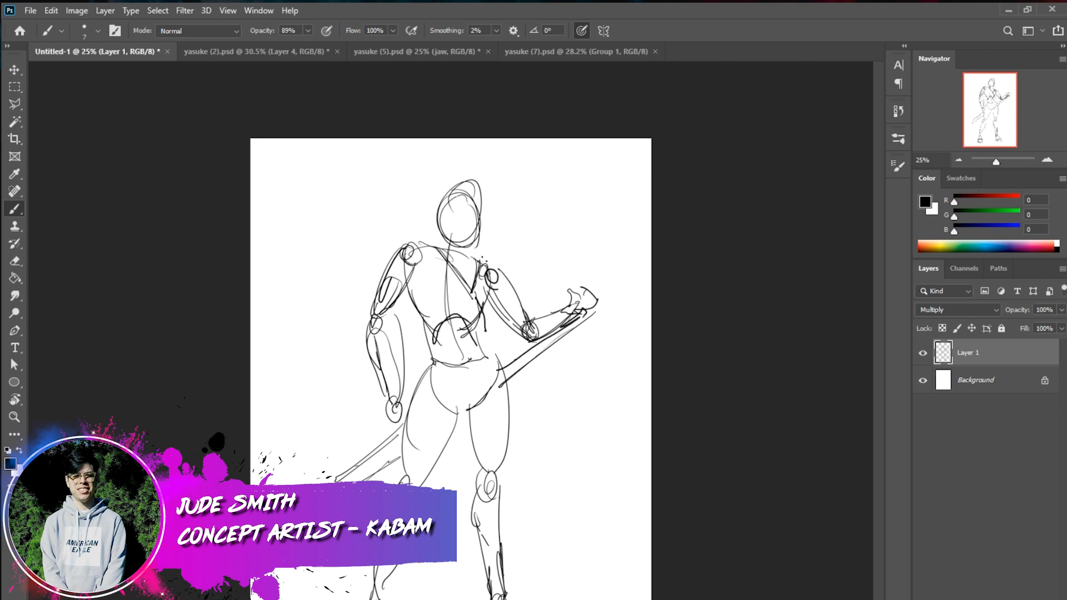
# Sketch pointed shoulder pieces flaring out past both shoulders, with garment lines around the armpit
pyautogui.moveTo(478, 259)
pyautogui.mouseDown()
pyautogui.moveTo(540, 268)
pyautogui.moveTo(510, 298)
pyautogui.mouseUp()
pyautogui.moveTo(425, 245)
pyautogui.mouseDown()
pyautogui.moveTo(363, 226)
pyautogui.moveTo(411, 261)
pyautogui.mouseUp()
pyautogui.moveTo(358, 228); pyautogui.dragTo(383, 284)
pyautogui.hotkey('ctrl', 'z')
pyautogui.hotkey('ctrl', 'z')
pyautogui.moveTo(384, 236)
pyautogui.mouseDown()
pyautogui.moveTo(425, 287)
pyautogui.moveTo(438, 283)
pyautogui.moveTo(404, 303)
pyautogui.moveTo(432, 363)
pyautogui.mouseUp()
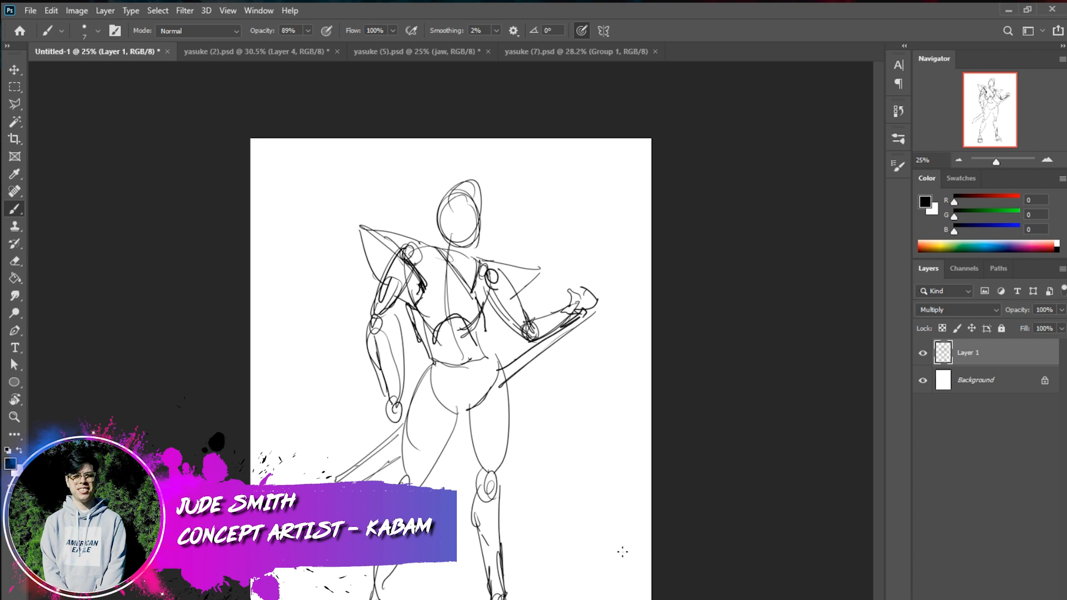
# Sketch the sides of the vest and a sash with short flared hem pieces around the waist
pyautogui.moveTo(491, 278)
pyautogui.mouseDown()
pyautogui.moveTo(510, 345)
pyautogui.moveTo(497, 364)
pyautogui.mouseUp()
pyautogui.moveTo(410, 306)
pyautogui.mouseDown()
pyautogui.moveTo(411, 357)
pyautogui.moveTo(431, 362)
pyautogui.mouseUp()
pyautogui.moveTo(410, 306)
pyautogui.mouseDown()
pyautogui.moveTo(415, 342)
pyautogui.moveTo(437, 353)
pyautogui.moveTo(503, 347)
pyautogui.mouseUp()
pyautogui.moveTo(436, 337)
pyautogui.mouseDown()
pyautogui.moveTo(501, 348)
pyautogui.moveTo(468, 361)
pyautogui.mouseUp()
pyautogui.moveTo(461, 365); pyautogui.dragTo(499, 366)
pyautogui.moveTo(484, 346)
pyautogui.mouseDown()
pyautogui.moveTo(498, 354)
pyautogui.moveTo(489, 348)
pyautogui.mouseUp()
pyautogui.moveTo(493, 354); pyautogui.dragTo(512, 363)
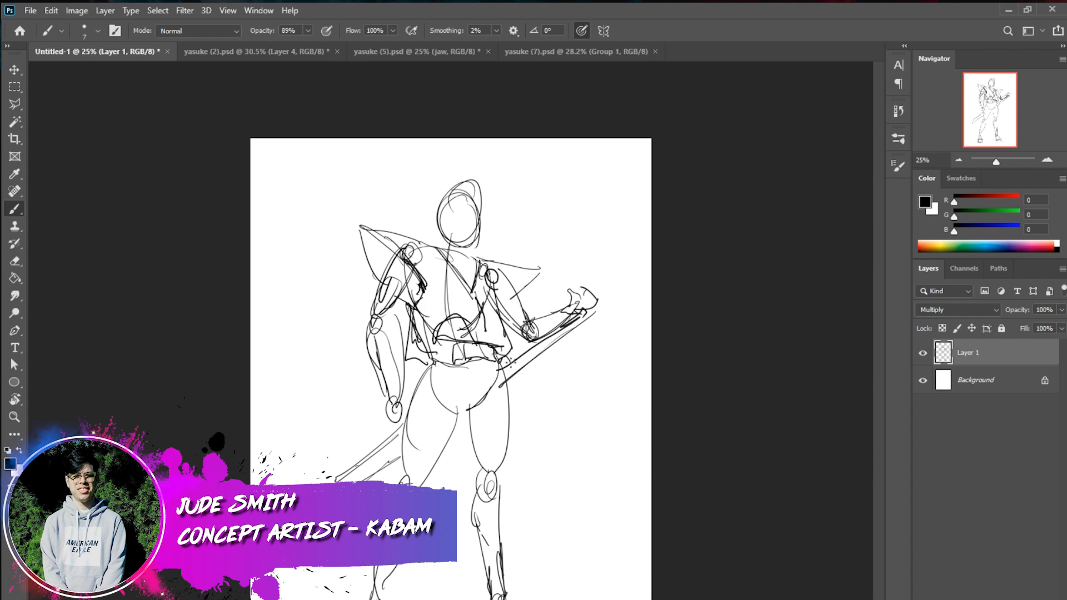
# Sketch the long robe skirt from the waist, with outer edges, hanging centre panels and slanted hems
pyautogui.moveTo(426, 352); pyautogui.dragTo(377, 484)
pyautogui.moveTo(507, 356); pyautogui.dragTo(534, 458)
pyautogui.moveTo(530, 445); pyautogui.dragTo(499, 472)
pyautogui.moveTo(479, 368)
pyautogui.mouseDown()
pyautogui.moveTo(503, 464)
pyautogui.moveTo(495, 427)
pyautogui.mouseUp()
pyautogui.moveTo(482, 364); pyautogui.dragTo(497, 442)
pyautogui.moveTo(469, 364); pyautogui.dragTo(456, 459)
pyautogui.moveTo(467, 388); pyautogui.dragTo(452, 487)
pyautogui.moveTo(389, 429); pyautogui.dragTo(458, 489)
pyautogui.moveTo(442, 454); pyautogui.dragTo(418, 481)
pyautogui.moveTo(517, 450)
pyautogui.mouseDown()
pyautogui.moveTo(539, 548)
pyautogui.moveTo(537, 508)
pyautogui.moveTo(522, 496)
pyautogui.moveTo(503, 518)
pyautogui.mouseUp()
pyautogui.hotkey('ctrl', 'z')
pyautogui.hotkey('ctrl', 'z')
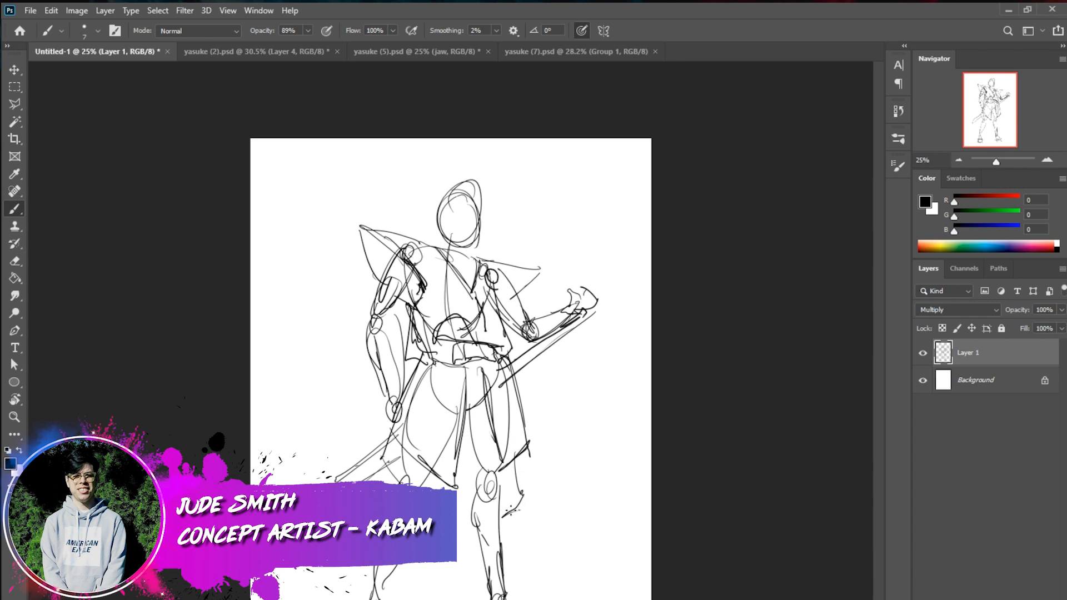
# Add fold lines to the skirt between and beside the thighs and extend its outer edges downward
pyautogui.moveTo(471, 435); pyautogui.dragTo(460, 486)
pyautogui.moveTo(469, 467); pyautogui.dragTo(459, 526)
pyautogui.moveTo(447, 462); pyautogui.dragTo(440, 490)
pyautogui.moveTo(403, 453); pyautogui.dragTo(391, 485)
pyautogui.moveTo(526, 434); pyautogui.dragTo(534, 489)
pyautogui.moveTo(409, 406); pyautogui.dragTo(378, 481)
pyautogui.moveTo(397, 423); pyautogui.dragTo(373, 482)
# Sketch the loose trouser hem around the knee and cloth folds on the lower legs
pyautogui.moveTo(420, 563); pyautogui.dragTo(439, 586)
pyautogui.moveTo(527, 526); pyautogui.dragTo(501, 555)
pyautogui.moveTo(532, 490)
pyautogui.mouseDown()
pyautogui.moveTo(465, 527)
pyautogui.moveTo(524, 514)
pyautogui.mouseUp()
pyautogui.hotkey('ctrl', 'z')
pyautogui.moveTo(492, 507); pyautogui.dragTo(528, 504)
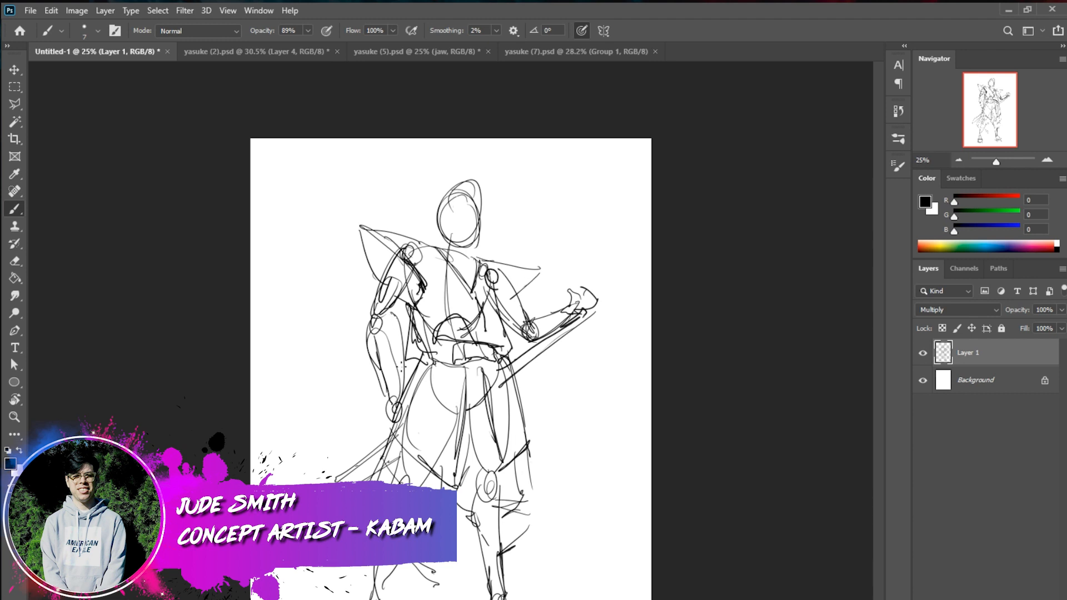
# Sketch a large cylinder lying diagonally across the hips in front of the skirt
pyautogui.moveTo(406, 319); pyautogui.dragTo(395, 378)
pyautogui.moveTo(472, 373); pyautogui.dragTo(488, 401)
pyautogui.moveTo(480, 378)
pyautogui.mouseDown()
pyautogui.moveTo(496, 399)
pyautogui.moveTo(424, 442)
pyautogui.mouseUp()
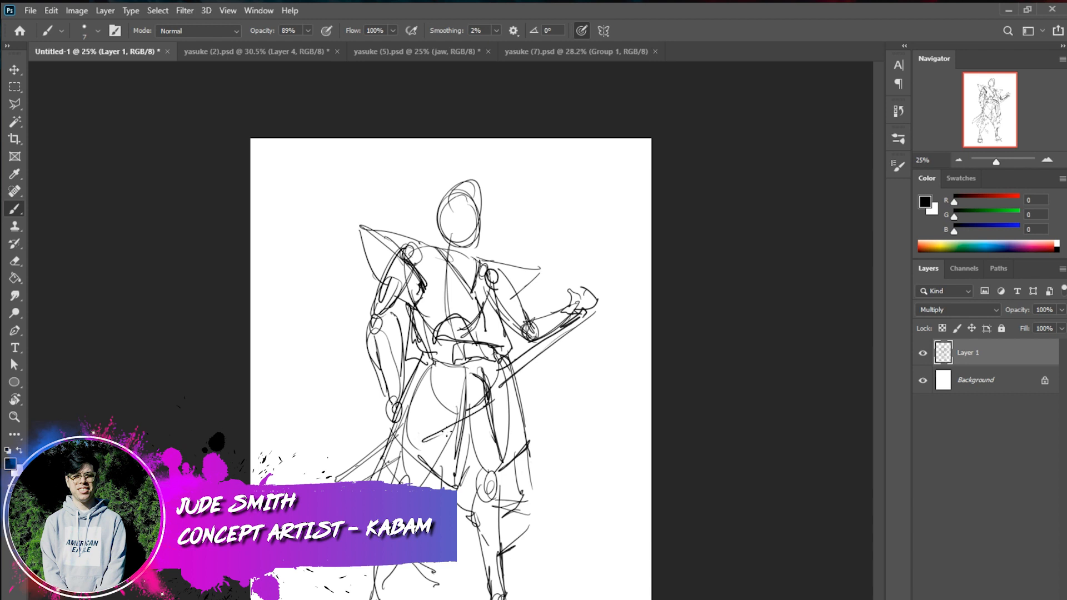
pyautogui.moveTo(483, 371)
pyautogui.mouseDown()
pyautogui.moveTo(460, 373)
pyautogui.moveTo(400, 409)
pyautogui.moveTo(421, 437)
pyautogui.mouseUp()
pyautogui.moveTo(487, 371)
pyautogui.mouseDown()
pyautogui.moveTo(500, 403)
pyautogui.moveTo(430, 442)
pyautogui.mouseUp()
pyautogui.moveTo(494, 408); pyautogui.dragTo(431, 447)
pyautogui.hotkey('ctrl', 'z')
pyautogui.hotkey('ctrl', 'z')
pyautogui.moveTo(495, 408); pyautogui.dragTo(428, 443)
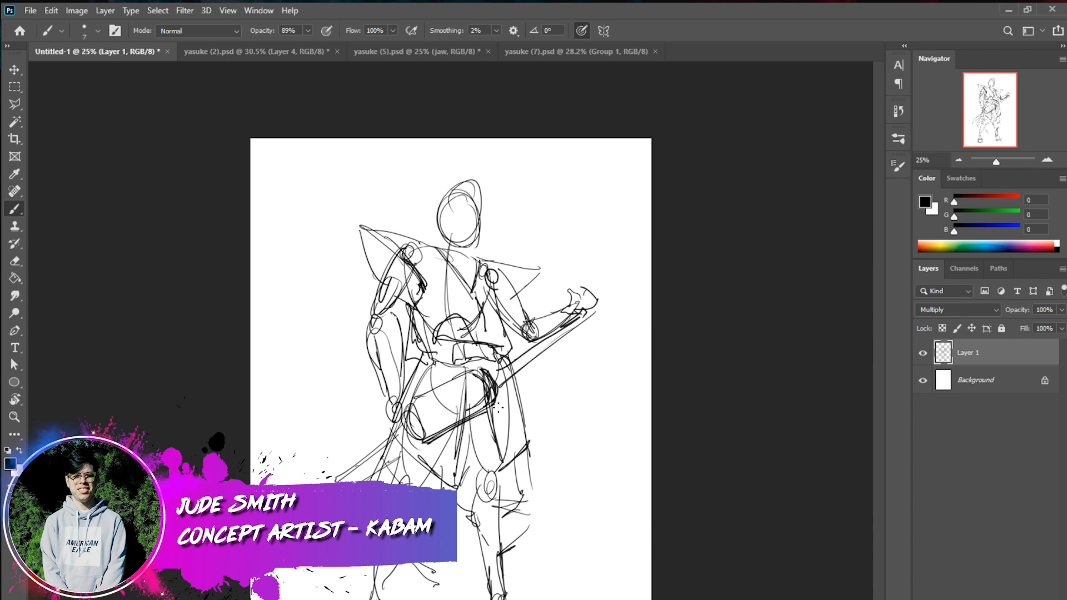
# Add inner contour lines along the body and end of the hip cylinder
pyautogui.moveTo(460, 388)
pyautogui.mouseDown()
pyautogui.moveTo(473, 401)
pyautogui.moveTo(416, 413)
pyautogui.mouseUp()
pyautogui.moveTo(418, 410)
pyautogui.mouseDown()
pyautogui.moveTo(429, 425)
pyautogui.moveTo(480, 394)
pyautogui.mouseUp()
pyautogui.moveTo(470, 384)
pyautogui.mouseDown()
pyautogui.moveTo(476, 402)
pyautogui.moveTo(473, 393)
pyautogui.mouseUp()
pyautogui.moveTo(464, 391); pyautogui.dragTo(430, 411)
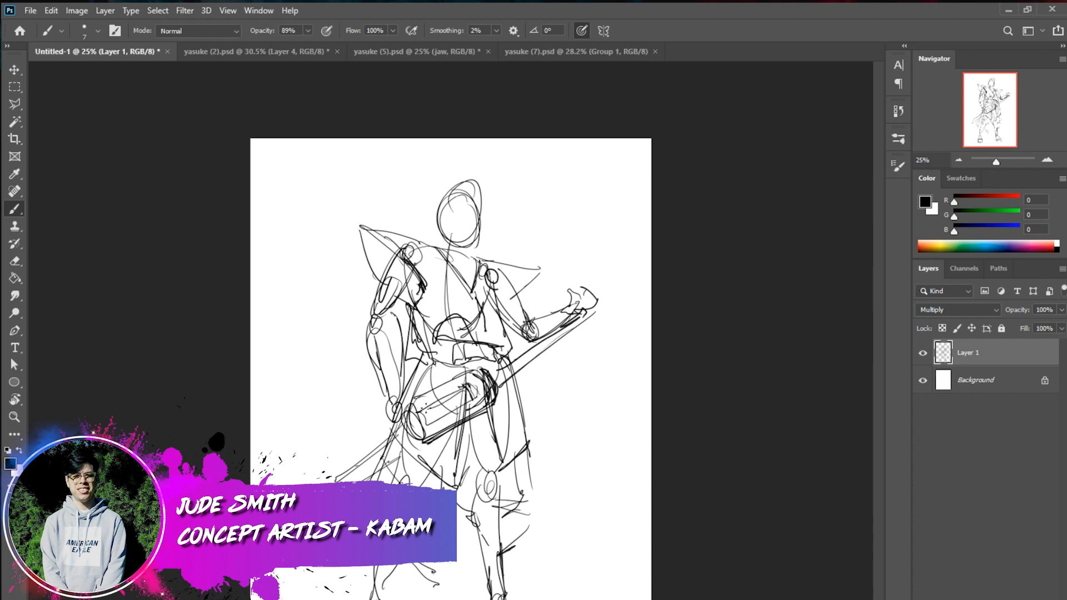
# Sketch the baggy trouser leg under the sword-handle side, with a rounded knee guard and shin armour below
pyautogui.moveTo(529, 453)
pyautogui.mouseDown()
pyautogui.moveTo(539, 525)
pyautogui.moveTo(530, 514)
pyautogui.moveTo(540, 524)
pyautogui.moveTo(489, 545)
pyautogui.mouseUp()
pyautogui.moveTo(474, 521); pyautogui.dragTo(488, 576)
pyautogui.moveTo(516, 515)
pyautogui.mouseDown()
pyautogui.moveTo(486, 538)
pyautogui.moveTo(514, 501)
pyautogui.moveTo(466, 539)
pyautogui.mouseUp()
pyautogui.moveTo(492, 498)
pyautogui.mouseDown()
pyautogui.moveTo(469, 539)
pyautogui.moveTo(509, 519)
pyautogui.moveTo(496, 538)
pyautogui.mouseUp()
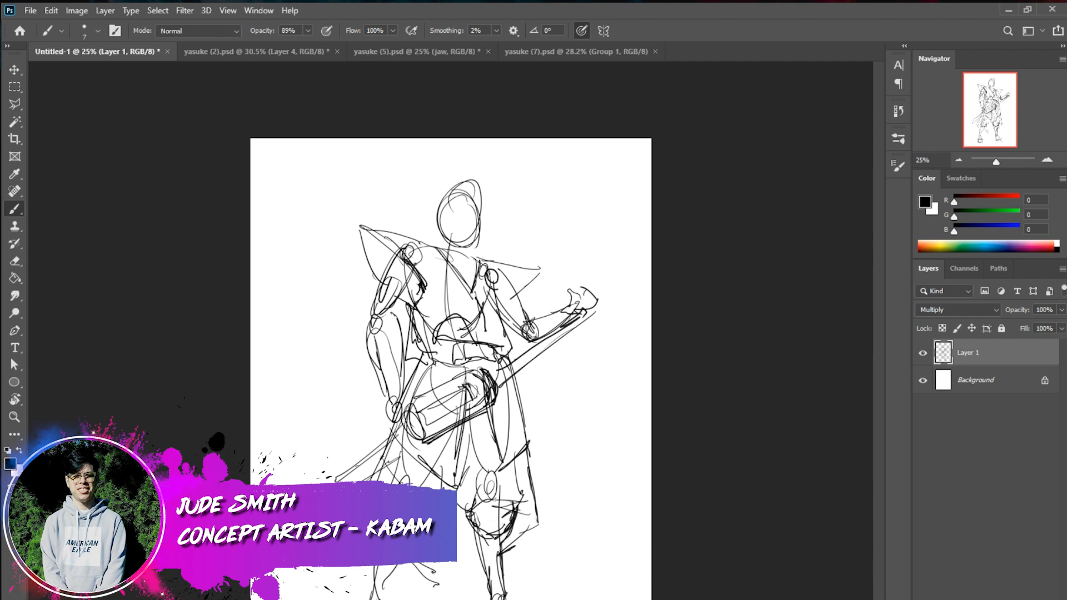
pyautogui.moveTo(480, 524)
pyautogui.mouseDown()
pyautogui.moveTo(471, 566)
pyautogui.moveTo(492, 598)
pyautogui.mouseUp()
pyautogui.moveTo(473, 552); pyautogui.dragTo(487, 596)
pyautogui.moveTo(514, 533); pyautogui.dragTo(508, 593)
pyautogui.moveTo(534, 522); pyautogui.dragTo(507, 543)
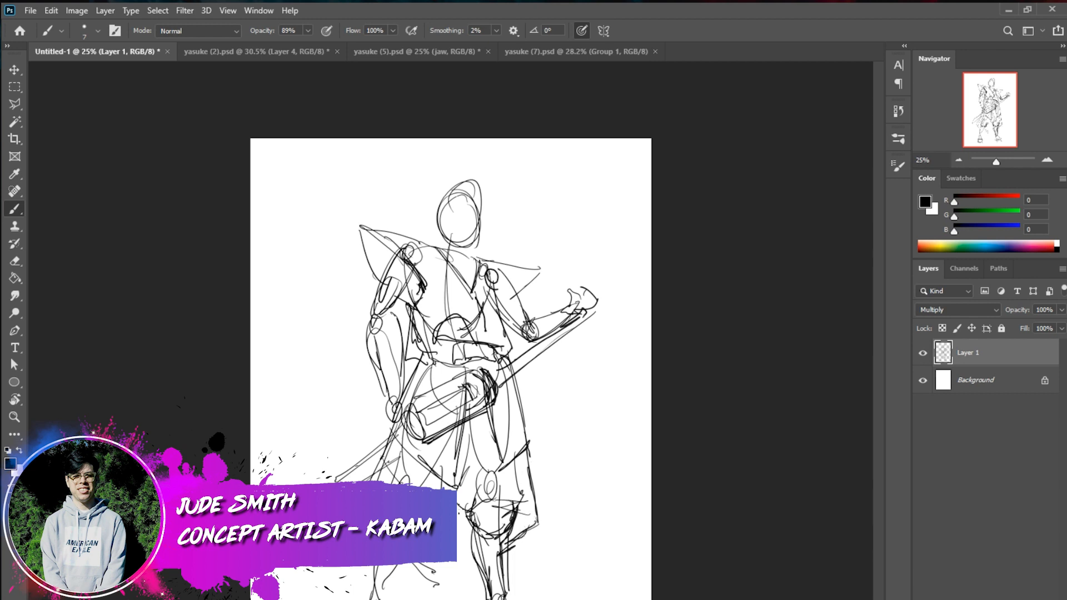
# Draw the skirt hem across the knee, a pointed cloth drape between the lower legs, and the skirt's outer edge
pyautogui.moveTo(445, 485)
pyautogui.mouseDown()
pyautogui.moveTo(503, 491)
pyautogui.moveTo(539, 522)
pyautogui.mouseUp()
pyautogui.moveTo(534, 504); pyautogui.dragTo(518, 522)
pyautogui.moveTo(465, 494); pyautogui.dragTo(529, 505)
pyautogui.moveTo(412, 563)
pyautogui.mouseDown()
pyautogui.moveTo(451, 592)
pyautogui.moveTo(434, 598)
pyautogui.mouseUp()
pyautogui.moveTo(472, 576); pyautogui.dragTo(439, 592)
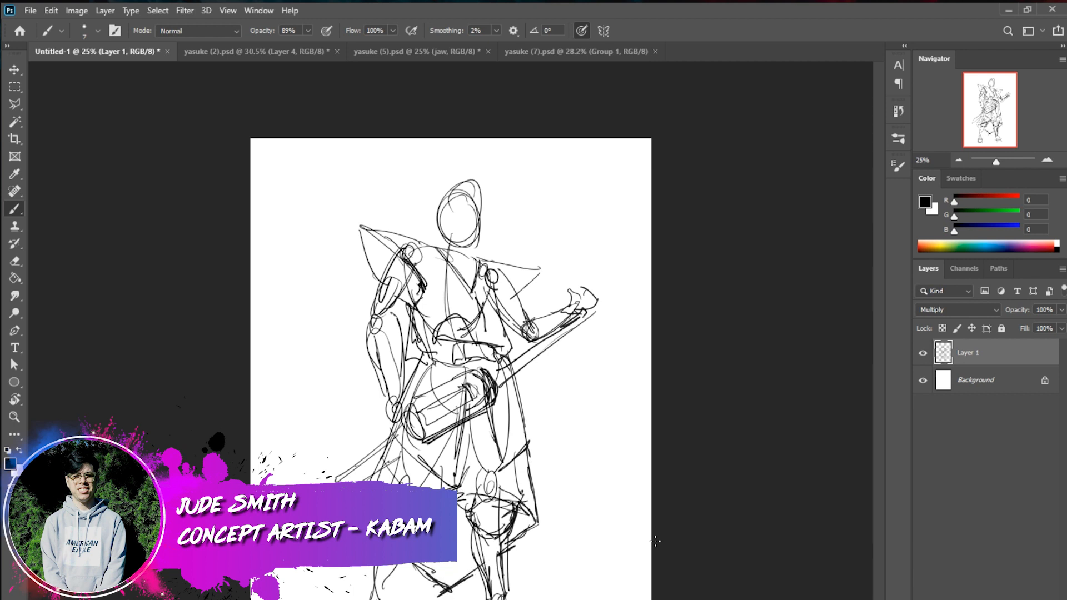
pyautogui.moveTo(512, 360); pyautogui.dragTo(537, 503)
# Free Transform the sketch layer by pulling both lower corners outward so the figure widens towards the feet
pyautogui.click(923, 353)
pyautogui.click(923, 353)
pyautogui.hotkey('ctrl', 't')
pyautogui.moveTo(317, 599); pyautogui.dragTo(282, 599)
pyautogui.moveTo(598, 599); pyautogui.dragTo(626, 599)
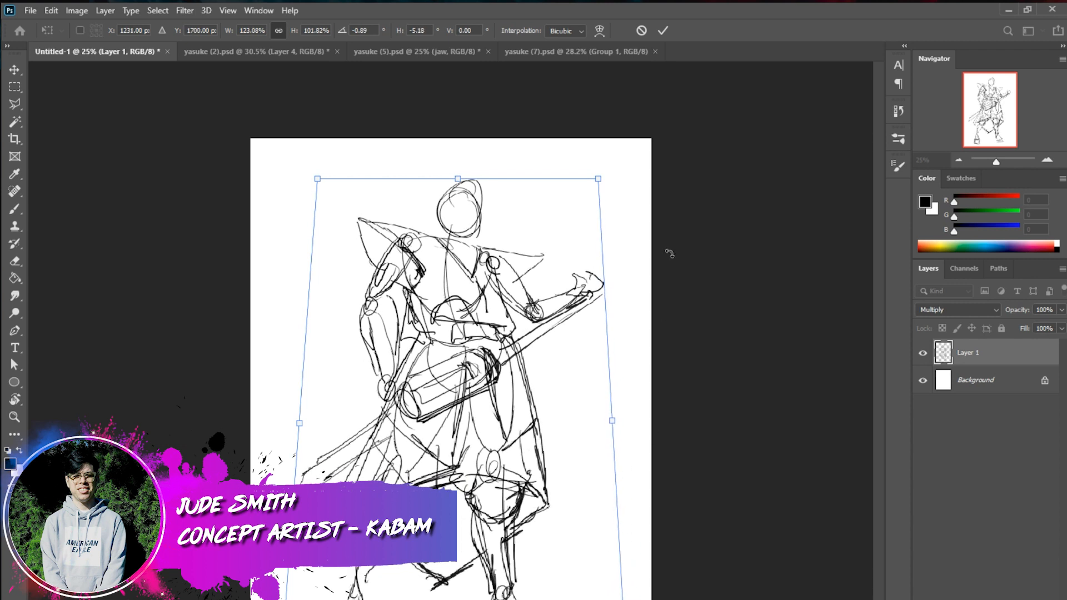
pyautogui.click(663, 30)
# Sketch a tall pointed collar on both sides of the neck and redraw the head as a slightly higher oval
pyautogui.press('b')
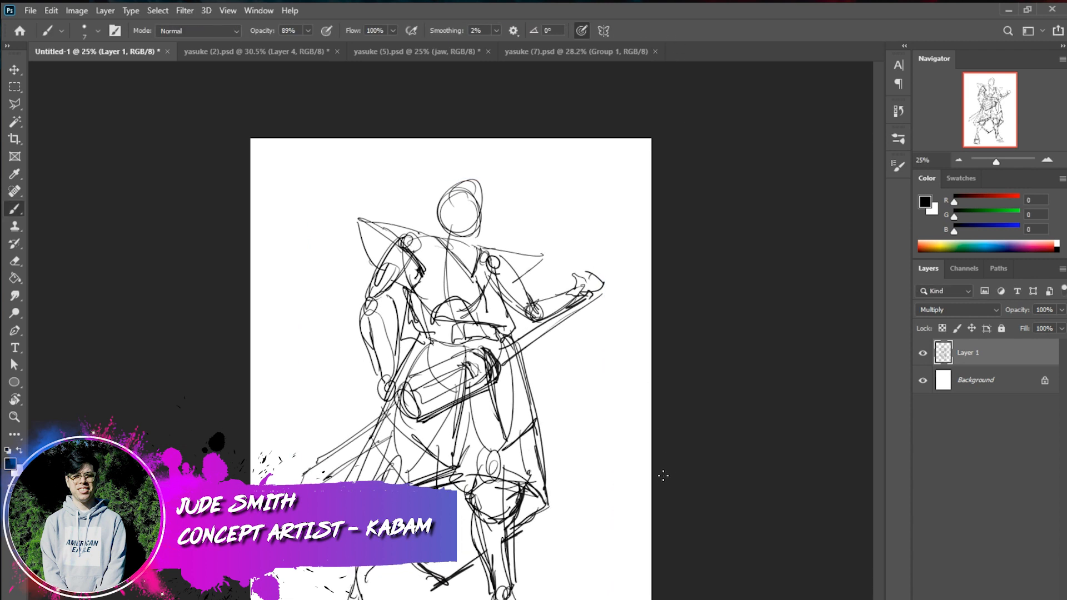
pyautogui.moveTo(413, 216)
pyautogui.mouseDown()
pyautogui.moveTo(426, 239)
pyautogui.moveTo(406, 215)
pyautogui.moveTo(430, 199)
pyautogui.moveTo(422, 212)
pyautogui.moveTo(434, 243)
pyautogui.mouseUp()
pyautogui.moveTo(415, 204); pyautogui.dragTo(433, 245)
pyautogui.moveTo(415, 205); pyautogui.dragTo(521, 226)
pyautogui.moveTo(521, 226); pyautogui.dragTo(492, 257)
pyautogui.moveTo(446, 198)
pyautogui.mouseDown()
pyautogui.moveTo(483, 189)
pyautogui.moveTo(445, 192)
pyautogui.moveTo(466, 229)
pyautogui.mouseUp()
pyautogui.moveTo(477, 172)
pyautogui.mouseDown()
pyautogui.moveTo(461, 225)
pyautogui.moveTo(484, 207)
pyautogui.mouseUp()
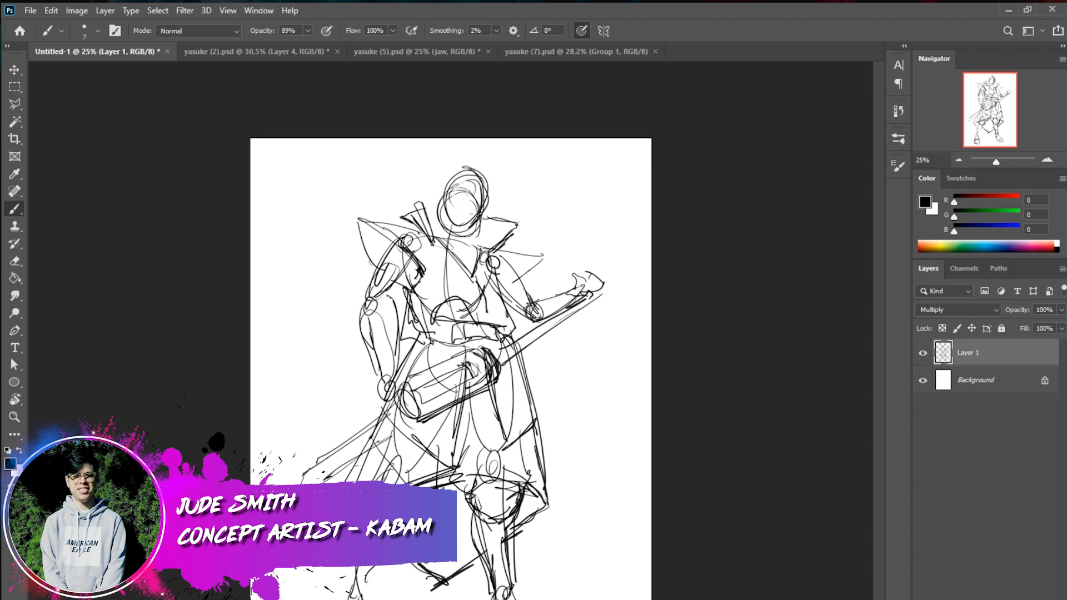
# Paint out the construction lines inside the head in white with a hard round brush at size 34
pyautogui.press('e')
pyautogui.click(15, 209)
pyautogui.rightClick(518, 226)
pyautogui.click(610, 258)
pyautogui.moveTo(475, 186)
pyautogui.mouseDown()
pyautogui.moveTo(465, 213)
pyautogui.moveTo(472, 192)
pyautogui.moveTo(456, 186)
pyautogui.moveTo(476, 184)
pyautogui.moveTo(461, 220)
pyautogui.moveTo(476, 185)
pyautogui.moveTo(472, 215)
pyautogui.moveTo(470, 176)
pyautogui.moveTo(466, 223)
pyautogui.moveTo(475, 175)
pyautogui.moveTo(478, 197)
pyautogui.mouseUp()
pyautogui.press('x')
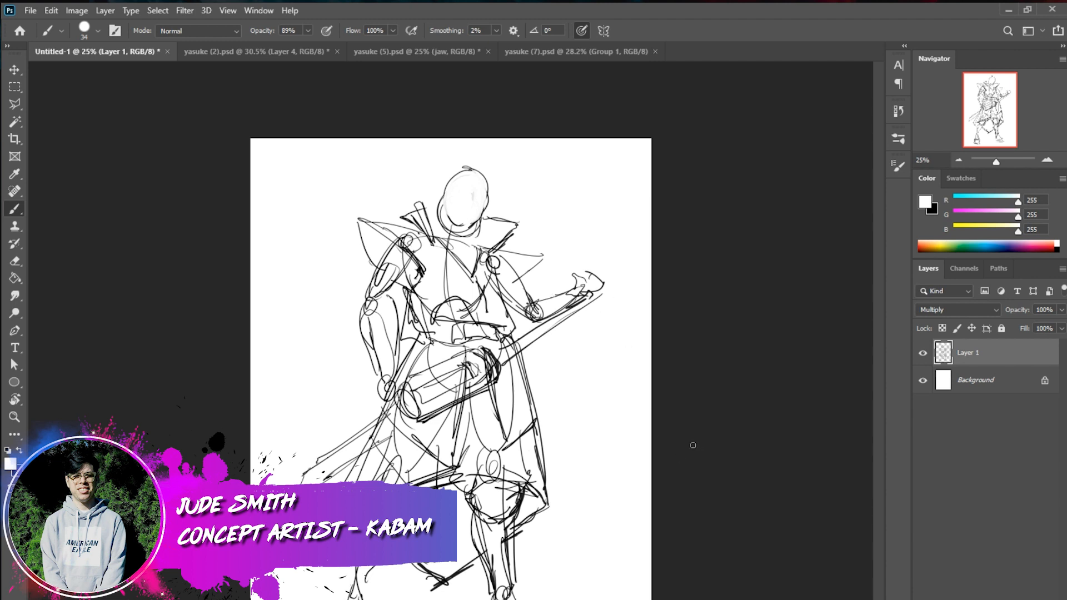
# Reduce the round brush's size to 14
pyautogui.rightClick(663, 370)
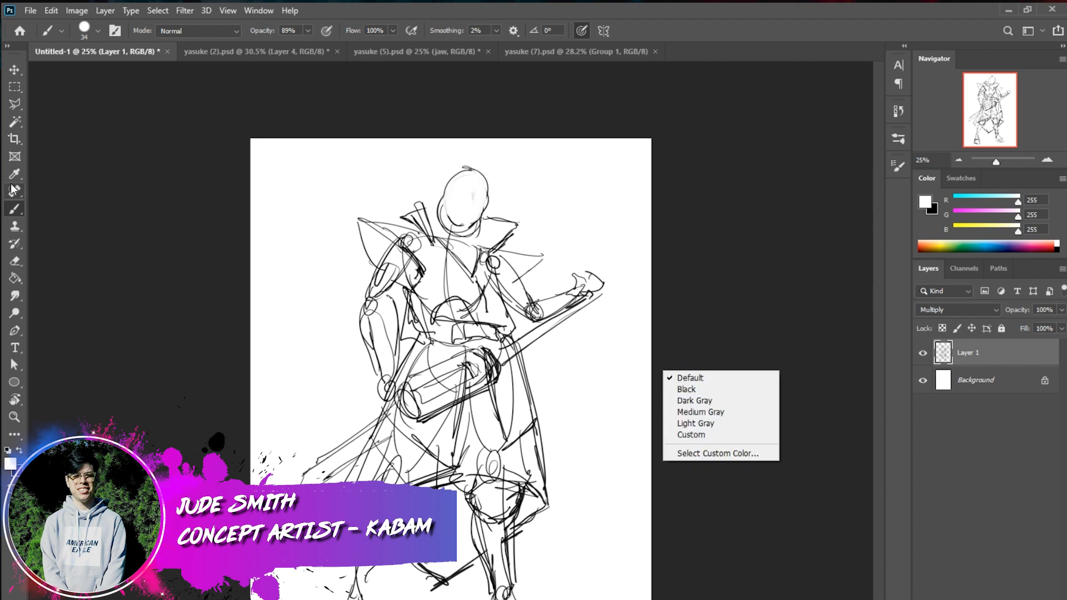
pyautogui.click(15, 206)
pyautogui.rightClick(686, 366)
pyautogui.click(742, 409)
pyautogui.rightClick(535, 352)
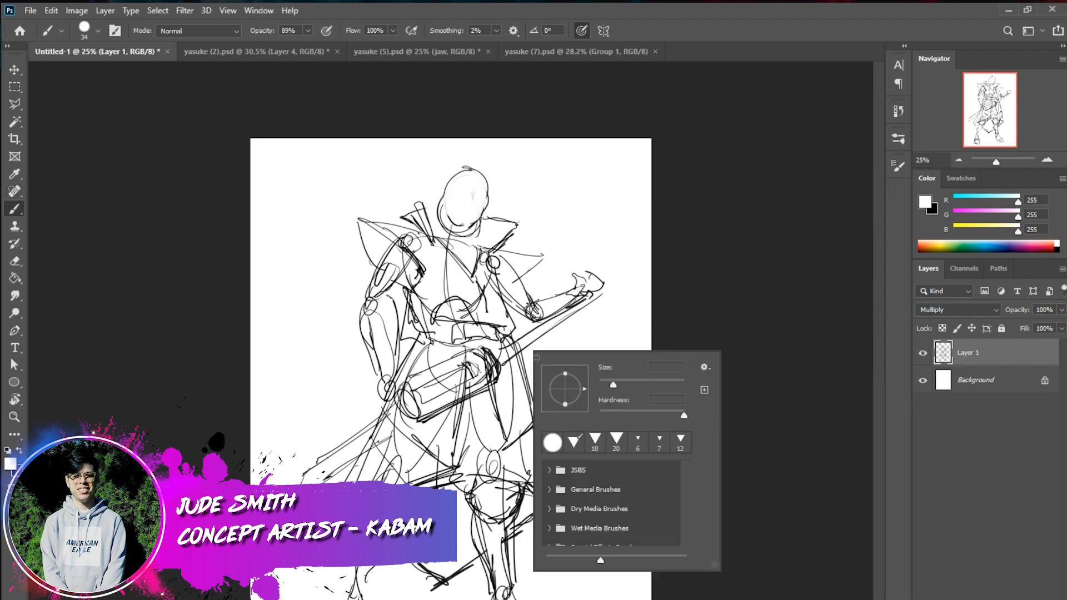
pyautogui.moveTo(612, 386); pyautogui.dragTo(603, 386)
pyautogui.press('Return')
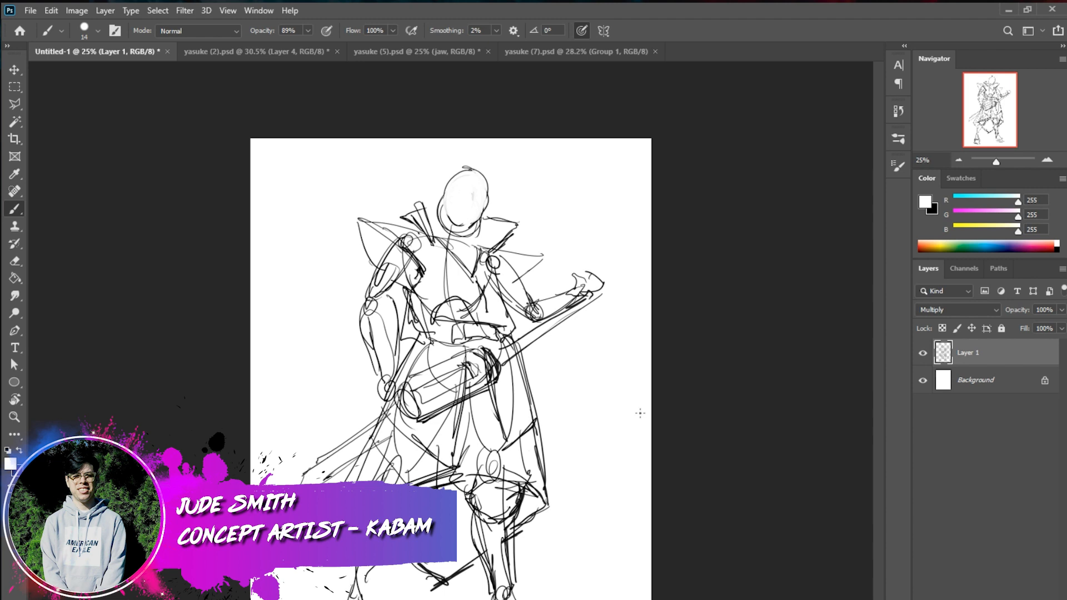
# Paint out the construction circle at the shoulder beside the sword hilt in white
pyautogui.rightClick(537, 262)
pyautogui.click(521, 278)
pyautogui.moveTo(538, 258)
pyautogui.mouseDown()
pyautogui.moveTo(518, 281)
pyautogui.moveTo(500, 258)
pyautogui.moveTo(518, 278)
pyautogui.mouseUp()
pyautogui.moveTo(416, 251)
pyautogui.mouseDown()
pyautogui.moveTo(408, 245)
pyautogui.moveTo(420, 243)
pyautogui.moveTo(399, 243)
pyautogui.moveTo(421, 244)
pyautogui.mouseUp()
# Sketch black contour strokes down both sides of the torso from the armpits to the waist
pyautogui.press('x')
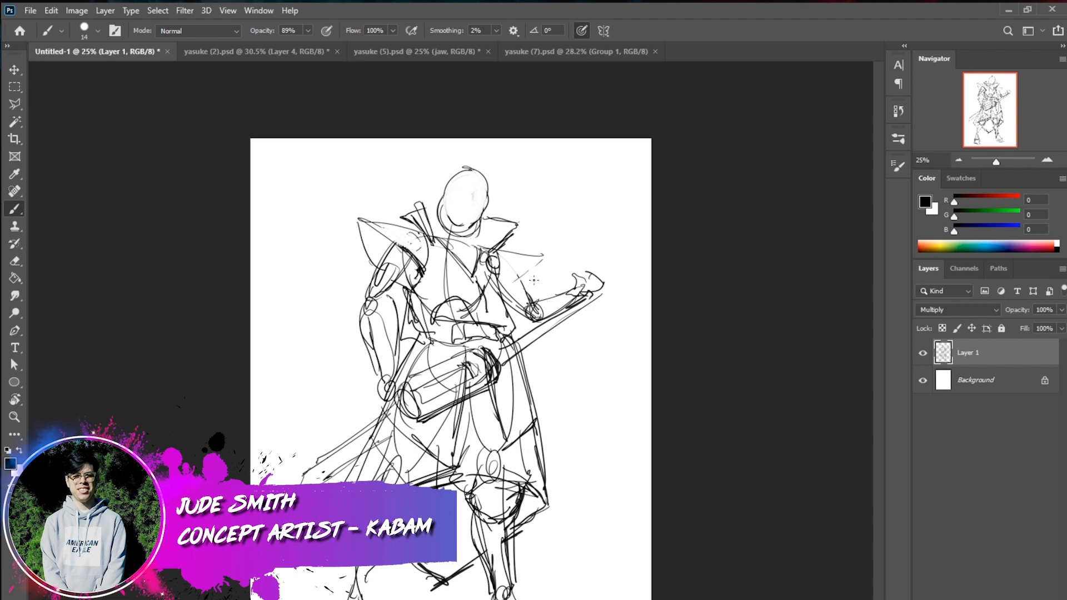
pyautogui.moveTo(499, 267)
pyautogui.mouseDown()
pyautogui.moveTo(523, 334)
pyautogui.moveTo(506, 343)
pyautogui.mouseUp()
pyautogui.moveTo(410, 290)
pyautogui.mouseDown()
pyautogui.moveTo(402, 330)
pyautogui.moveTo(428, 333)
pyautogui.mouseUp()
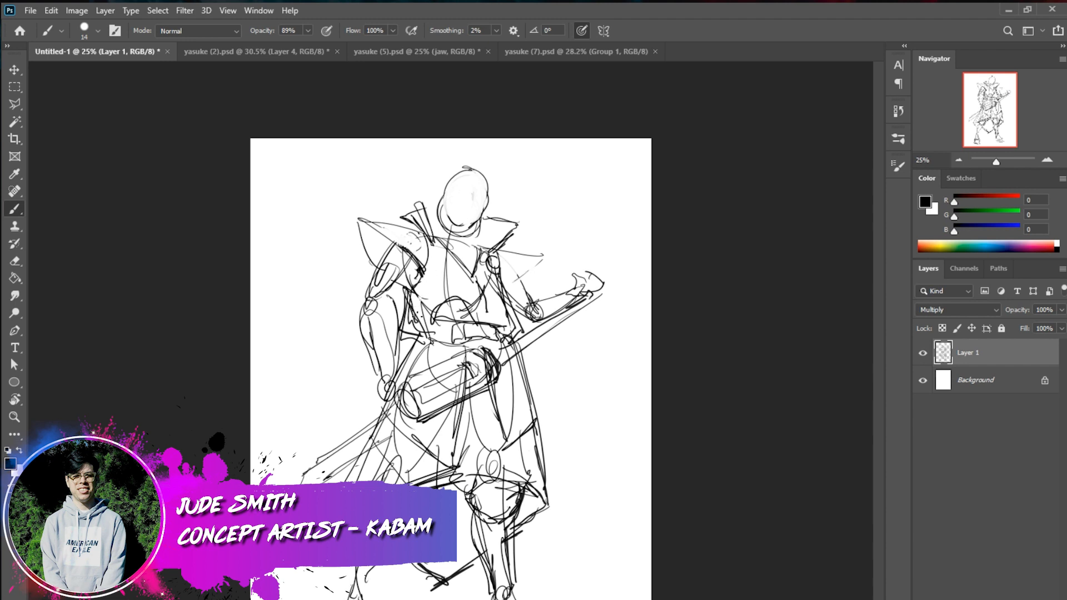
pyautogui.moveTo(426, 306); pyautogui.dragTo(431, 321)
# Paint out the rough lines inside the torso in white with the round brush at size 23
pyautogui.rightClick(437, 275)
pyautogui.click(524, 311)
pyautogui.moveTo(444, 258); pyautogui.dragTo(450, 317)
pyautogui.press('x')
pyautogui.moveTo(444, 257)
pyautogui.mouseDown()
pyautogui.moveTo(449, 314)
pyautogui.moveTo(445, 252)
pyautogui.moveTo(455, 323)
pyautogui.moveTo(458, 284)
pyautogui.moveTo(466, 309)
pyautogui.mouseUp()
pyautogui.moveTo(490, 267)
pyautogui.mouseDown()
pyautogui.moveTo(509, 326)
pyautogui.moveTo(470, 312)
pyautogui.moveTo(486, 299)
pyautogui.mouseUp()
pyautogui.moveTo(487, 266)
pyautogui.mouseDown()
pyautogui.moveTo(498, 319)
pyautogui.moveTo(473, 318)
pyautogui.moveTo(485, 290)
pyautogui.moveTo(465, 320)
pyautogui.moveTo(498, 291)
pyautogui.moveTo(508, 332)
pyautogui.moveTo(484, 327)
pyautogui.moveTo(494, 279)
pyautogui.moveTo(507, 321)
pyautogui.moveTo(484, 286)
pyautogui.moveTo(425, 311)
pyautogui.mouseUp()
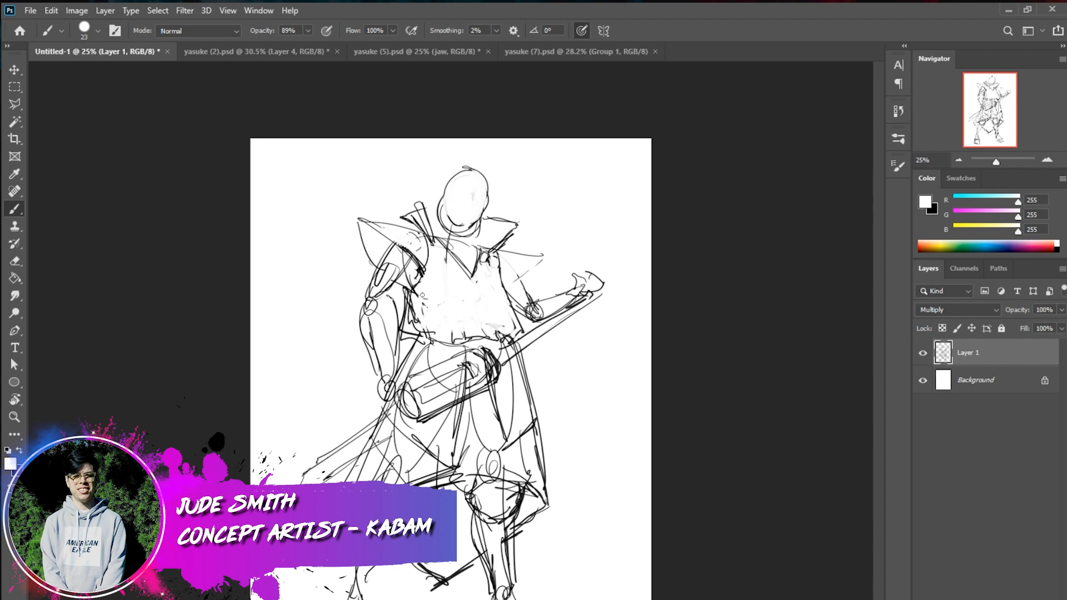
pyautogui.moveTo(424, 301); pyautogui.dragTo(412, 319)
pyautogui.moveTo(491, 267)
pyautogui.mouseDown()
pyautogui.moveTo(485, 251)
pyautogui.moveTo(489, 259)
pyautogui.mouseUp()
# Darken the open collar's edge and the sword hilt behind the shoulder in black with the brush at size 9
pyautogui.press('x')
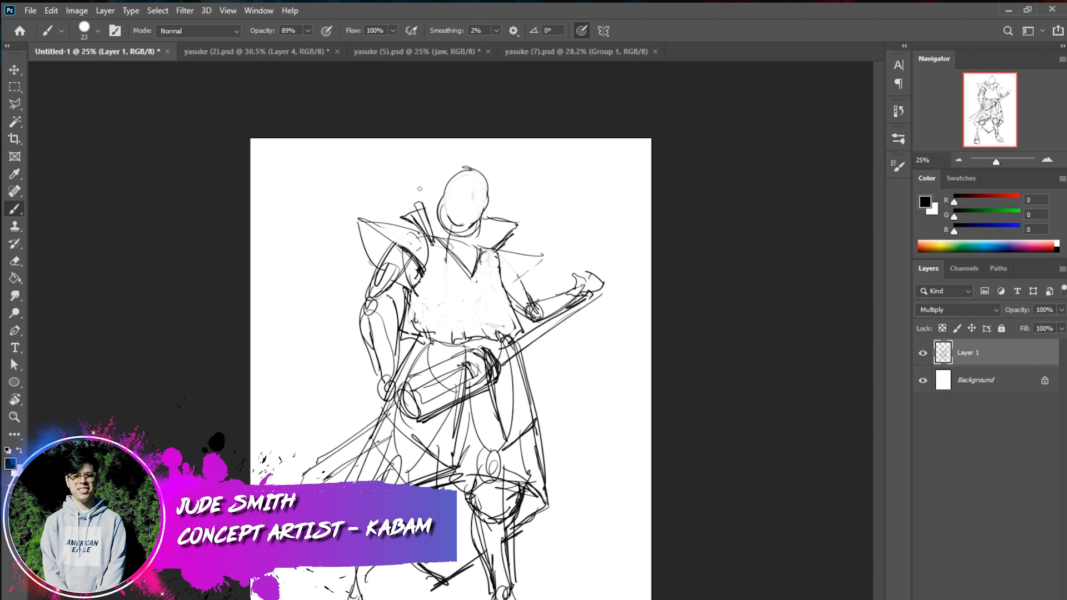
pyautogui.rightClick(575, 200)
pyautogui.moveTo(654, 235); pyautogui.dragTo(646, 236)
pyautogui.click(522, 226)
pyautogui.moveTo(520, 225); pyautogui.dragTo(490, 258)
pyautogui.moveTo(521, 228); pyautogui.dragTo(489, 259)
pyautogui.hotkey('ctrl', 'z')
pyautogui.hotkey('ctrl', 'z')
pyautogui.moveTo(523, 226); pyautogui.dragTo(487, 261)
pyautogui.moveTo(416, 207)
pyautogui.mouseDown()
pyautogui.moveTo(438, 250)
pyautogui.moveTo(418, 216)
pyautogui.moveTo(423, 202)
pyautogui.mouseUp()
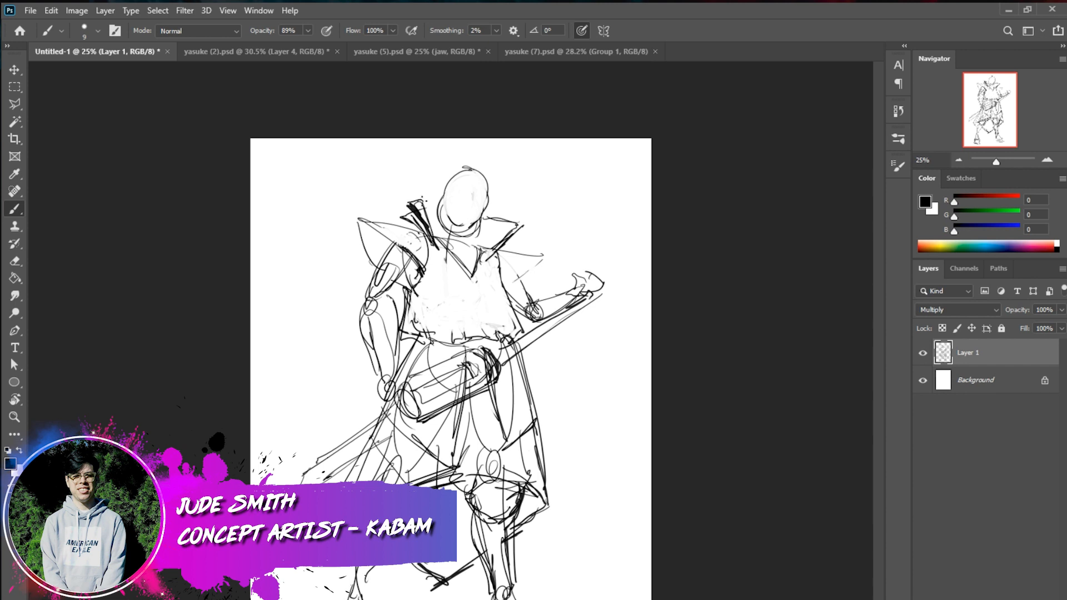
# Outline the collar's upper edge and the pointed shoulder pieces on both sides with firmer black strokes
pyautogui.moveTo(524, 222); pyautogui.dragTo(478, 225)
pyautogui.moveTo(535, 260); pyautogui.dragTo(511, 283)
pyautogui.moveTo(510, 245); pyautogui.dragTo(543, 259)
pyautogui.moveTo(375, 222); pyautogui.dragTo(421, 233)
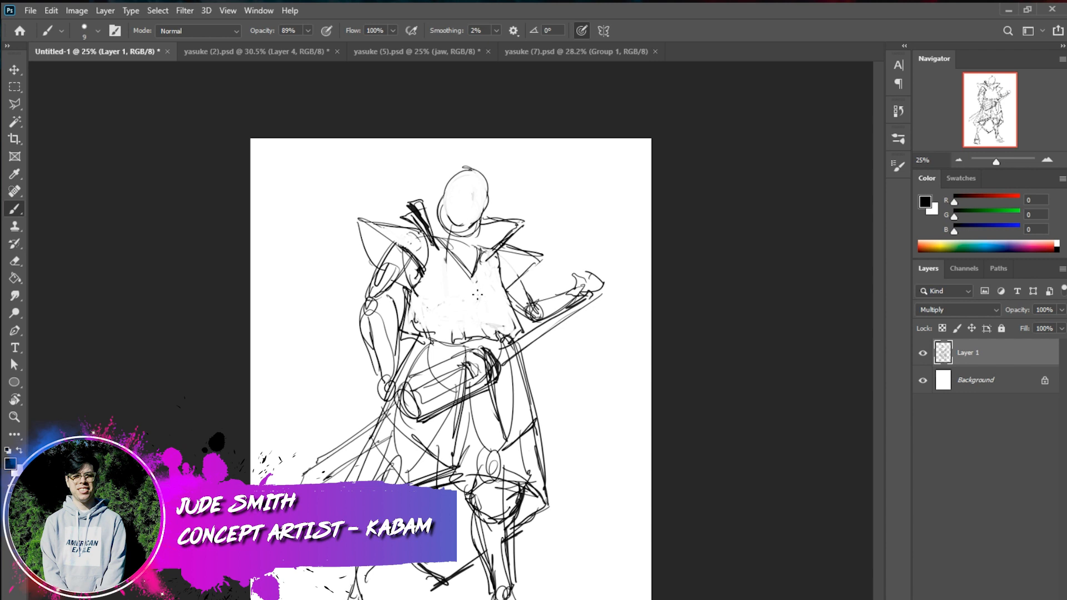
# Sketch a diagonal strap across the chest down to the waist, with two small cylinders attached near the collar
pyautogui.moveTo(465, 267); pyautogui.dragTo(500, 310)
pyautogui.hotkey('ctrl', 'z')
pyautogui.moveTo(439, 246); pyautogui.dragTo(489, 312)
pyautogui.moveTo(493, 316); pyautogui.dragTo(498, 335)
pyautogui.moveTo(487, 291); pyautogui.dragTo(489, 304)
pyautogui.moveTo(492, 306); pyautogui.dragTo(495, 310)
pyautogui.moveTo(434, 257); pyautogui.dragTo(476, 303)
pyautogui.moveTo(441, 254)
pyautogui.mouseDown()
pyautogui.moveTo(466, 249)
pyautogui.moveTo(454, 242)
pyautogui.moveTo(467, 248)
pyautogui.moveTo(455, 247)
pyautogui.moveTo(452, 271)
pyautogui.mouseUp()
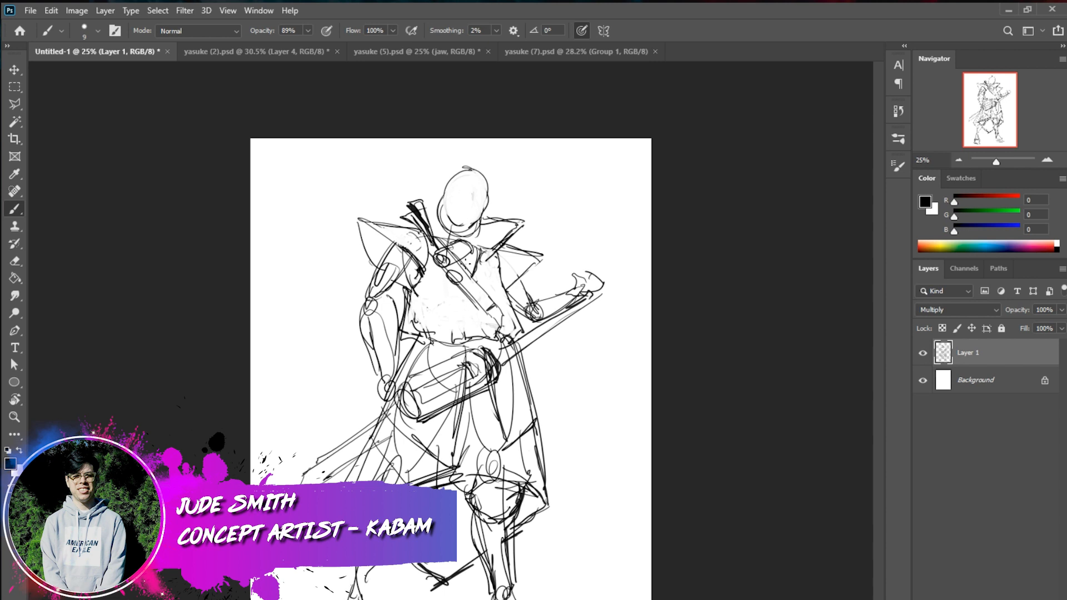
pyautogui.moveTo(458, 284)
pyautogui.mouseDown()
pyautogui.moveTo(487, 269)
pyautogui.moveTo(445, 273)
pyautogui.moveTo(506, 340)
pyautogui.moveTo(510, 319)
pyautogui.moveTo(512, 343)
pyautogui.mouseUp()
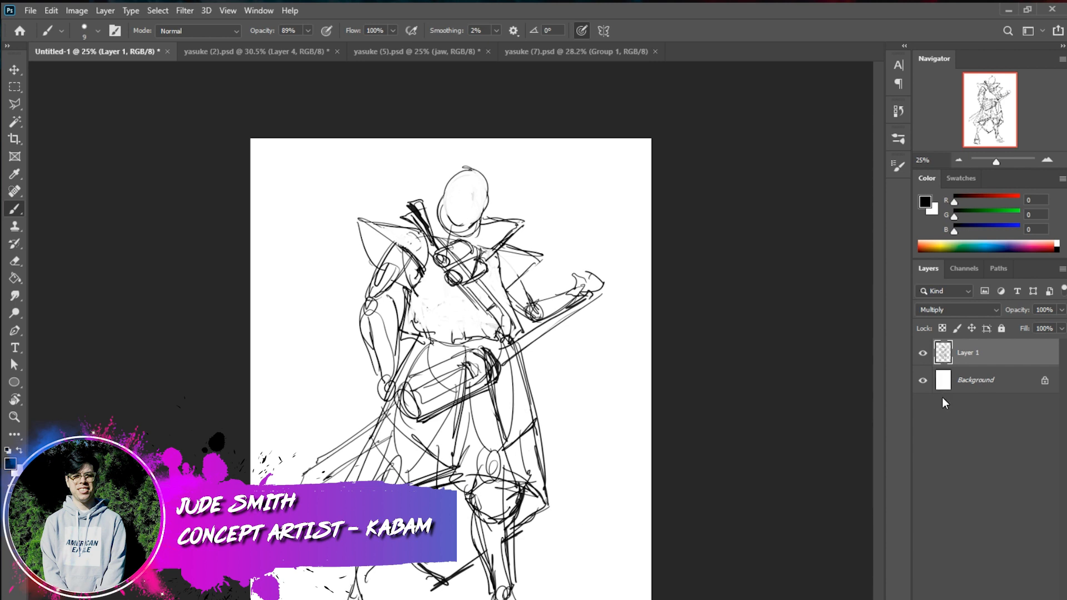
# Thicken the edge of the pointed shoulder piece above the raised arm
pyautogui.moveTo(542, 257); pyautogui.dragTo(503, 296)
pyautogui.moveTo(543, 253); pyautogui.dragTo(503, 285)
pyautogui.moveTo(396, 239)
pyautogui.mouseDown()
pyautogui.moveTo(428, 271)
pyautogui.moveTo(426, 241)
pyautogui.moveTo(403, 238)
pyautogui.moveTo(428, 270)
pyautogui.mouseUp()
pyautogui.hotkey('ctrl', 'z')
pyautogui.click(512, 264)
# Draw a belt around the waist with a buckle at its front and darken its ends
pyautogui.moveTo(472, 322)
pyautogui.mouseDown()
pyautogui.moveTo(490, 327)
pyautogui.moveTo(466, 340)
pyautogui.moveTo(498, 342)
pyautogui.moveTo(499, 328)
pyautogui.moveTo(494, 338)
pyautogui.moveTo(415, 349)
pyautogui.moveTo(468, 326)
pyautogui.mouseUp()
pyautogui.moveTo(469, 317); pyautogui.dragTo(468, 326)
pyautogui.moveTo(415, 328); pyautogui.dragTo(422, 341)
pyautogui.moveTo(496, 325); pyautogui.dragTo(524, 346)
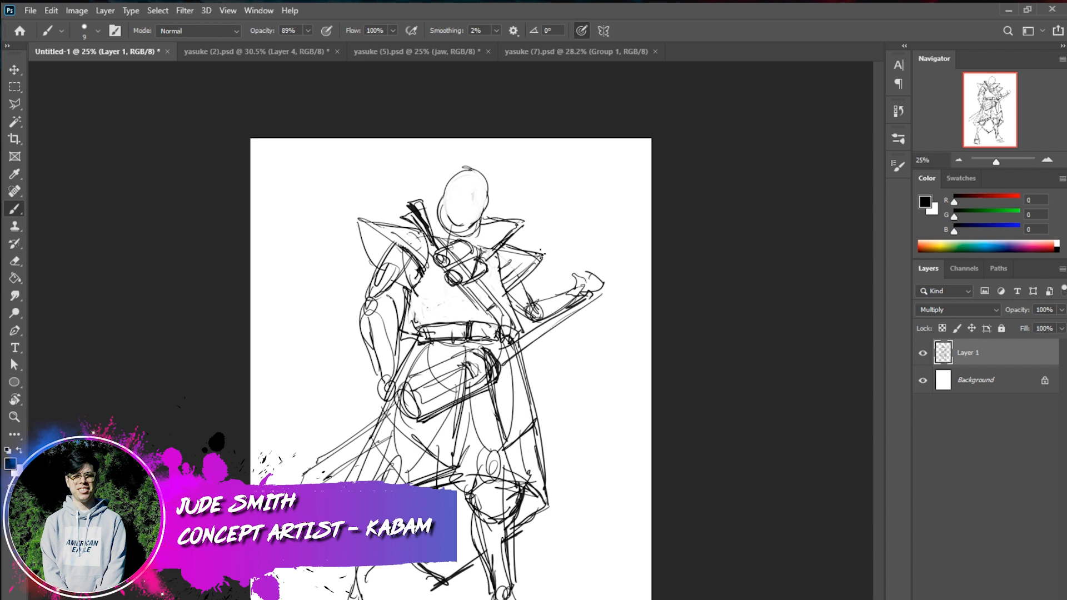
pyautogui.moveTo(516, 295); pyautogui.dragTo(527, 304)
pyautogui.moveTo(467, 321)
pyautogui.mouseDown()
pyautogui.moveTo(446, 309)
pyautogui.moveTo(465, 322)
pyautogui.mouseUp()
# Redraw the lower leg beneath the knee with heavier contours and darken the ankles of both feet
pyautogui.moveTo(492, 573)
pyautogui.mouseDown()
pyautogui.moveTo(494, 552)
pyautogui.moveTo(505, 575)
pyautogui.moveTo(507, 533)
pyautogui.moveTo(505, 547)
pyautogui.mouseUp()
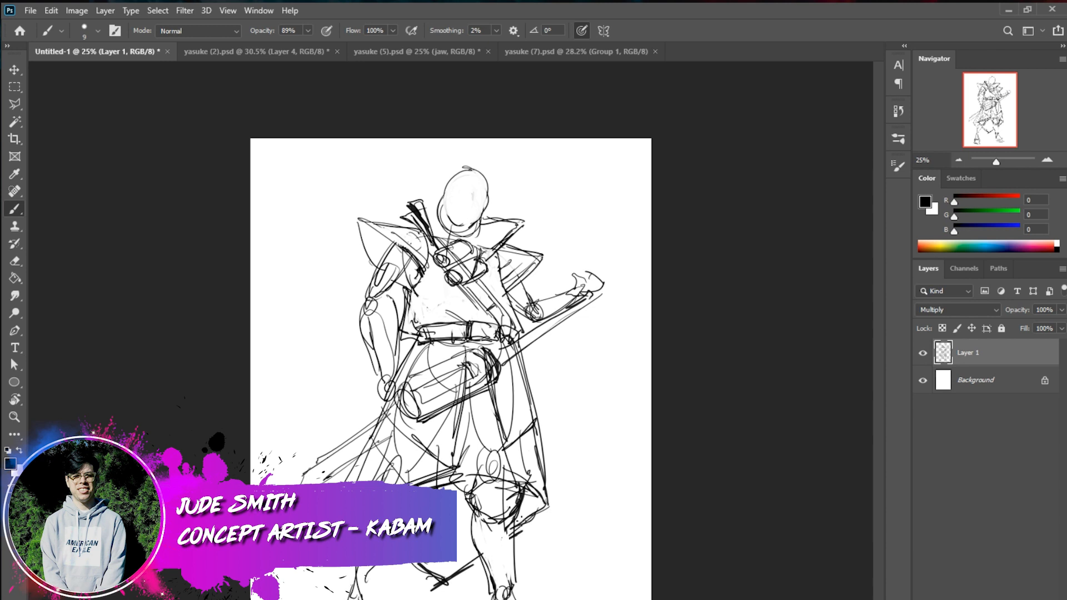
pyautogui.moveTo(523, 515); pyautogui.dragTo(532, 507)
pyautogui.moveTo(479, 515); pyautogui.dragTo(488, 581)
pyautogui.moveTo(479, 518)
pyautogui.mouseDown()
pyautogui.moveTo(494, 592)
pyautogui.moveTo(522, 585)
pyautogui.mouseUp()
pyautogui.moveTo(523, 512); pyautogui.dragTo(523, 589)
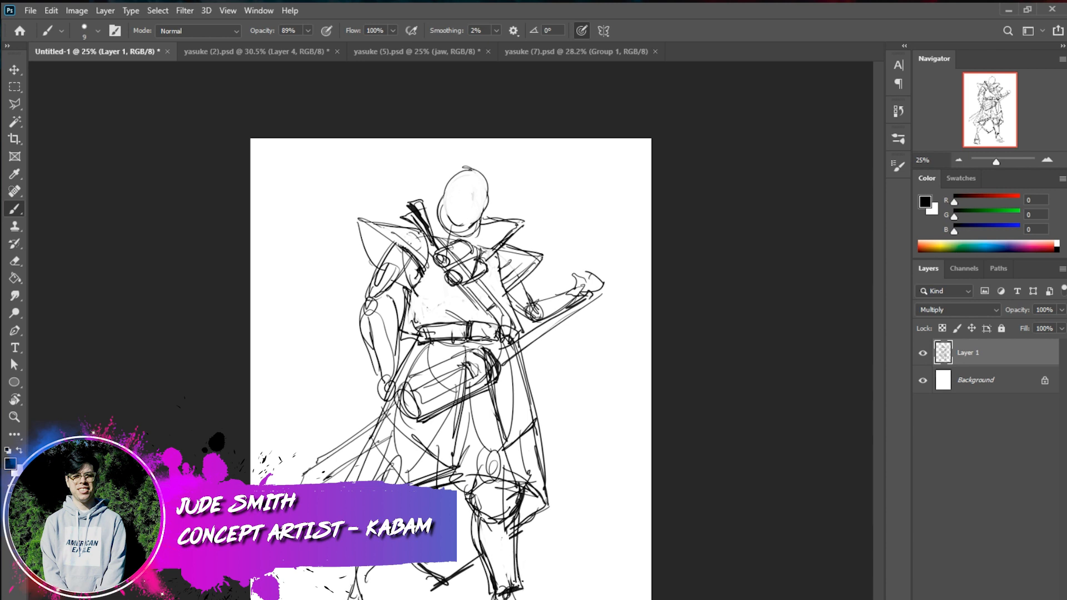
pyautogui.moveTo(485, 523); pyautogui.dragTo(499, 574)
pyautogui.hotkey('ctrl', 'z')
pyautogui.moveTo(353, 597); pyautogui.dragTo(367, 598)
pyautogui.moveTo(518, 599)
pyautogui.mouseDown()
pyautogui.moveTo(528, 590)
pyautogui.moveTo(505, 599)
pyautogui.mouseUp()
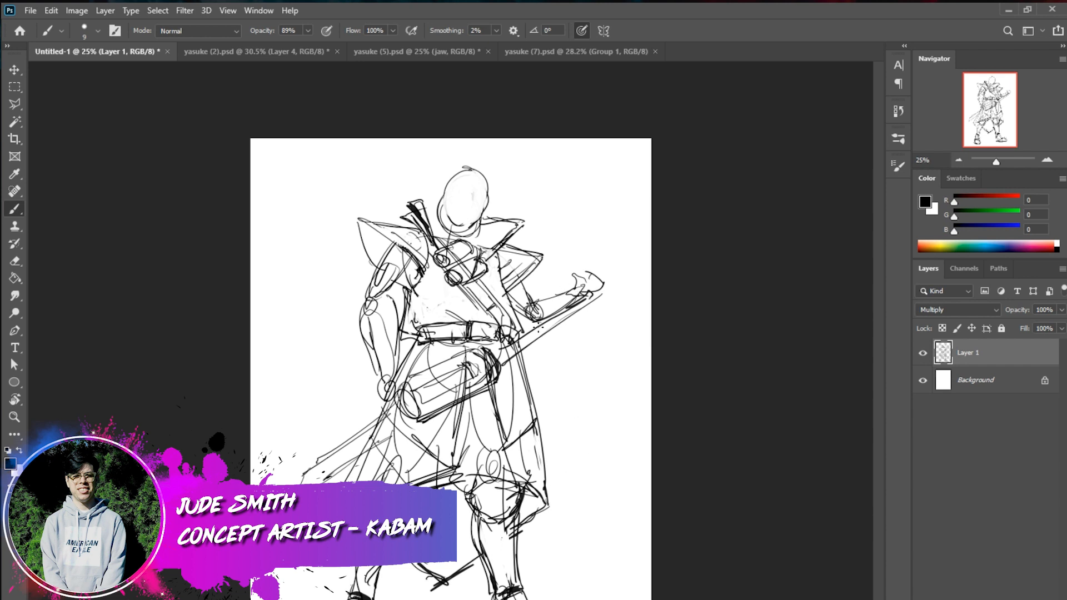
# Add a hanging sleeve end below the raised forearm and darken the large shoulder piece and the torso's side
pyautogui.moveTo(539, 320)
pyautogui.mouseDown()
pyautogui.moveTo(543, 348)
pyautogui.moveTo(548, 339)
pyautogui.mouseUp()
pyautogui.moveTo(356, 219); pyautogui.dragTo(371, 267)
pyautogui.moveTo(416, 283)
pyautogui.mouseDown()
pyautogui.moveTo(403, 326)
pyautogui.moveTo(420, 330)
pyautogui.mouseUp()
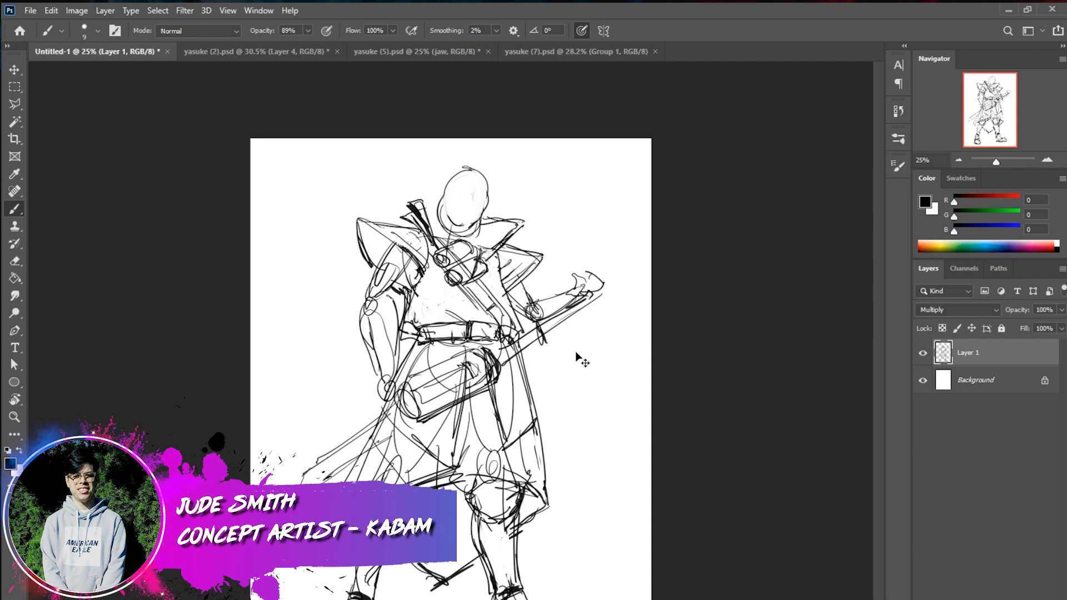
# Free Transform the sketch layer with a horizontal skew of 3.04 degrees so the figure leans towards its lowered arm
pyautogui.hotkey('ctrl', 't')
pyautogui.moveTo(449, 166); pyautogui.dragTo(423, 164)
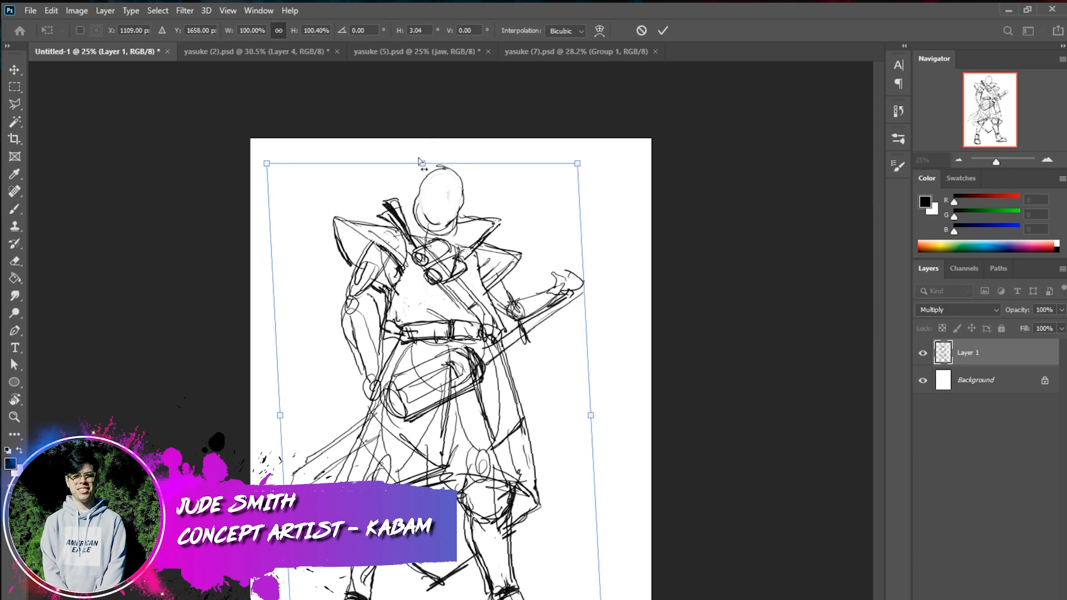
pyautogui.moveTo(575, 446); pyautogui.dragTo(581, 436)
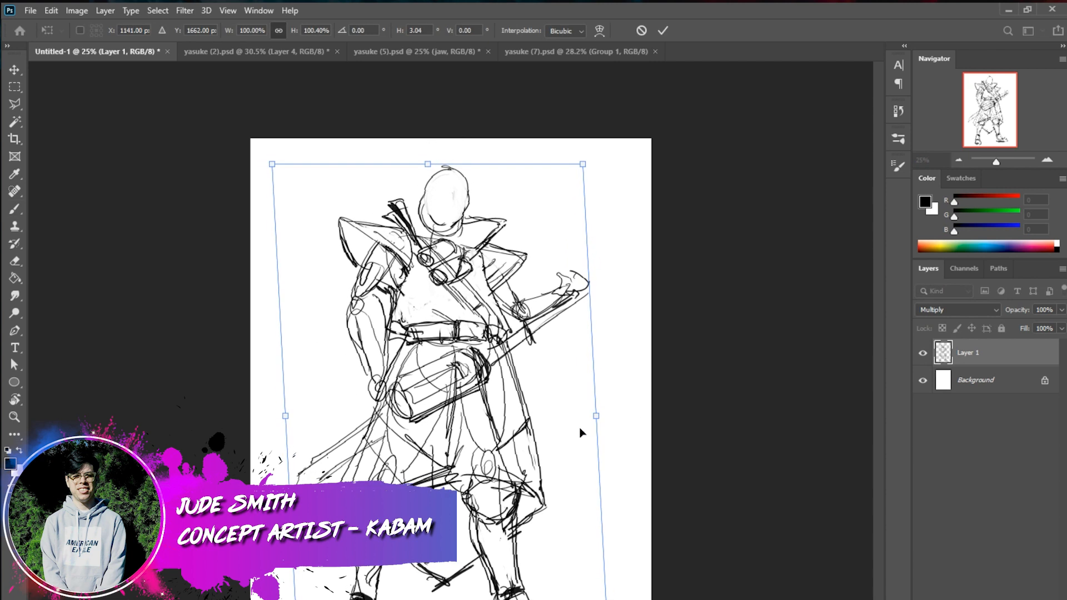
pyautogui.click(663, 31)
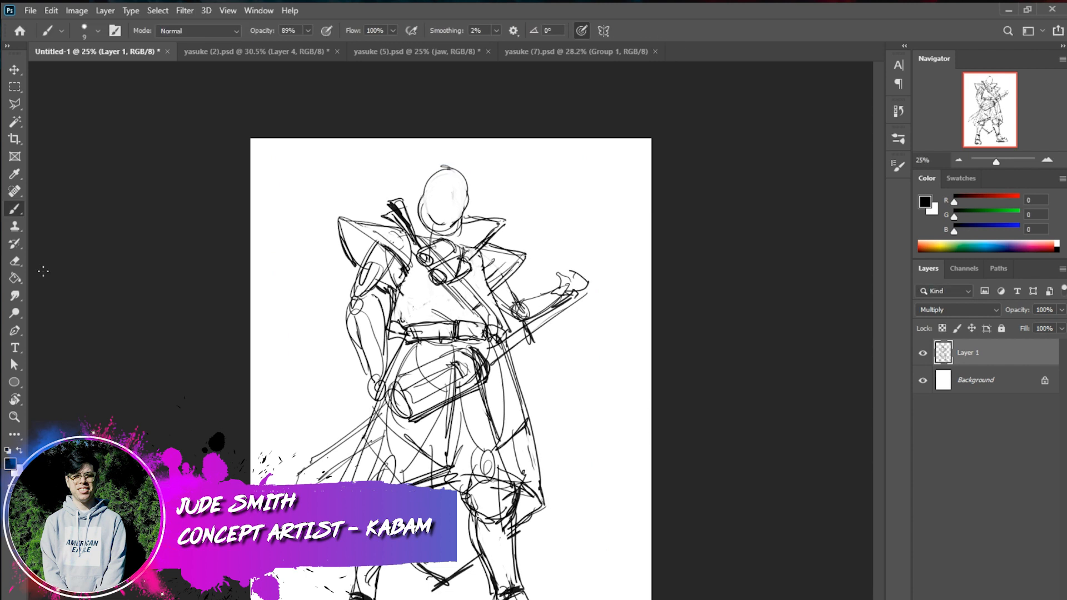
# Darken the wrist and block in the hand at the end of the lowered arm
pyautogui.moveTo(369, 366); pyautogui.dragTo(387, 395)
pyautogui.moveTo(396, 385); pyautogui.dragTo(378, 401)
pyautogui.press('x')
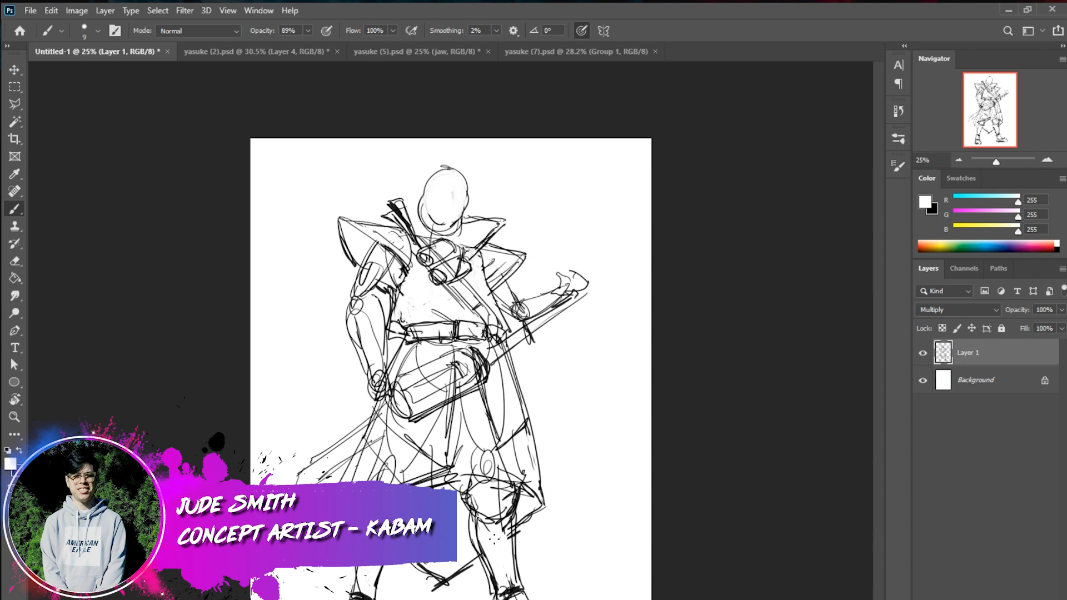
pyautogui.press('x')
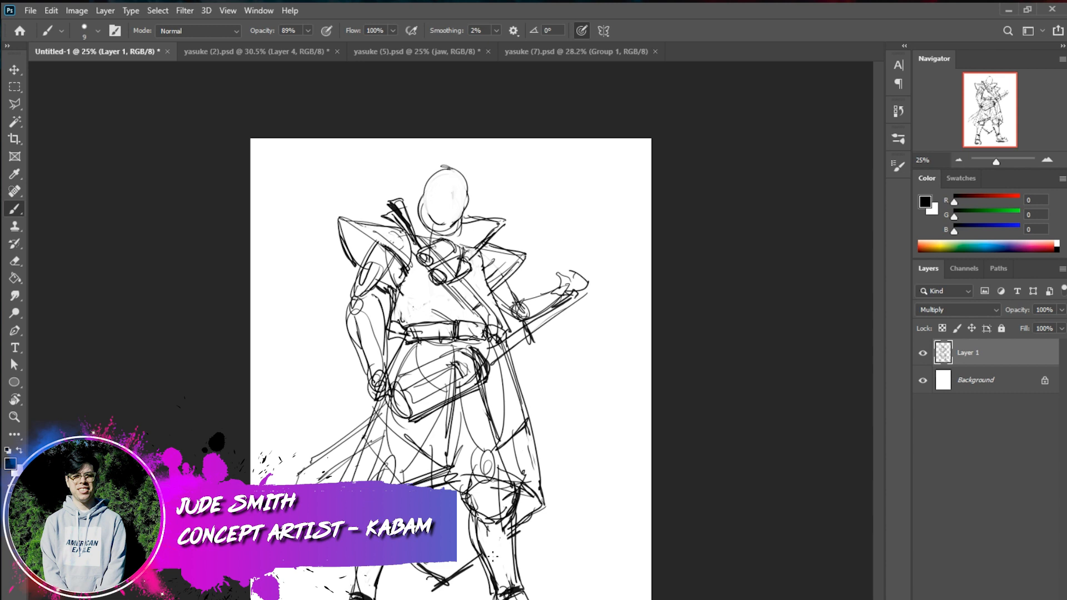
# Reinforce the shin's outer edge and add a cross stroke below the knee
pyautogui.moveTo(504, 568)
pyautogui.mouseDown()
pyautogui.moveTo(515, 531)
pyautogui.moveTo(520, 581)
pyautogui.mouseUp()
pyautogui.moveTo(517, 534); pyautogui.dragTo(520, 584)
pyautogui.moveTo(488, 527); pyautogui.dragTo(509, 530)
# Darken the belt ends, the side of the chest and the robe's outer edge with short black strokes
pyautogui.moveTo(391, 325)
pyautogui.mouseDown()
pyautogui.moveTo(406, 335)
pyautogui.moveTo(391, 332)
pyautogui.moveTo(401, 326)
pyautogui.mouseUp()
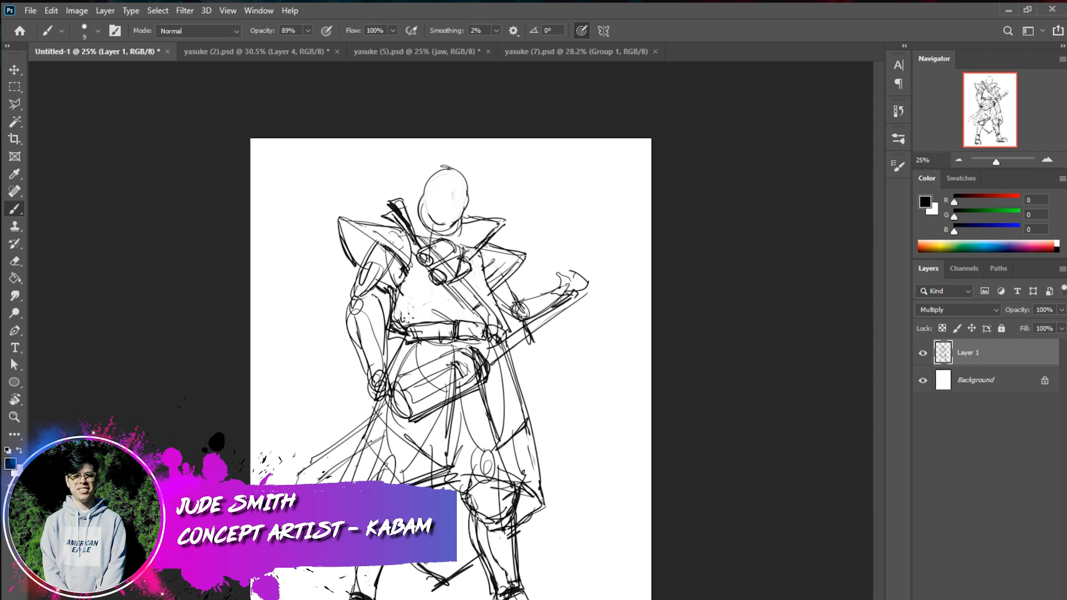
pyautogui.moveTo(507, 323); pyautogui.dragTo(517, 334)
pyautogui.moveTo(488, 250); pyautogui.dragTo(492, 326)
pyautogui.moveTo(531, 426); pyautogui.dragTo(522, 438)
# Paint out the lines inside the large cylinder at the hip in white with the brush at size 51
pyautogui.rightClick(502, 397)
pyautogui.moveTo(593, 434); pyautogui.dragTo(618, 434)
pyautogui.moveTo(475, 371)
pyautogui.mouseDown()
pyautogui.moveTo(427, 385)
pyautogui.moveTo(461, 363)
pyautogui.moveTo(428, 368)
pyautogui.moveTo(416, 394)
pyautogui.moveTo(465, 365)
pyautogui.moveTo(476, 378)
pyautogui.moveTo(472, 352)
pyautogui.moveTo(481, 374)
pyautogui.moveTo(455, 385)
pyautogui.moveTo(476, 376)
pyautogui.mouseUp()
pyautogui.press('x')
pyautogui.moveTo(460, 390)
pyautogui.mouseDown()
pyautogui.moveTo(452, 360)
pyautogui.moveTo(471, 351)
pyautogui.moveTo(419, 375)
pyautogui.moveTo(446, 361)
pyautogui.moveTo(482, 362)
pyautogui.moveTo(483, 376)
pyautogui.moveTo(460, 362)
pyautogui.moveTo(412, 392)
pyautogui.mouseUp()
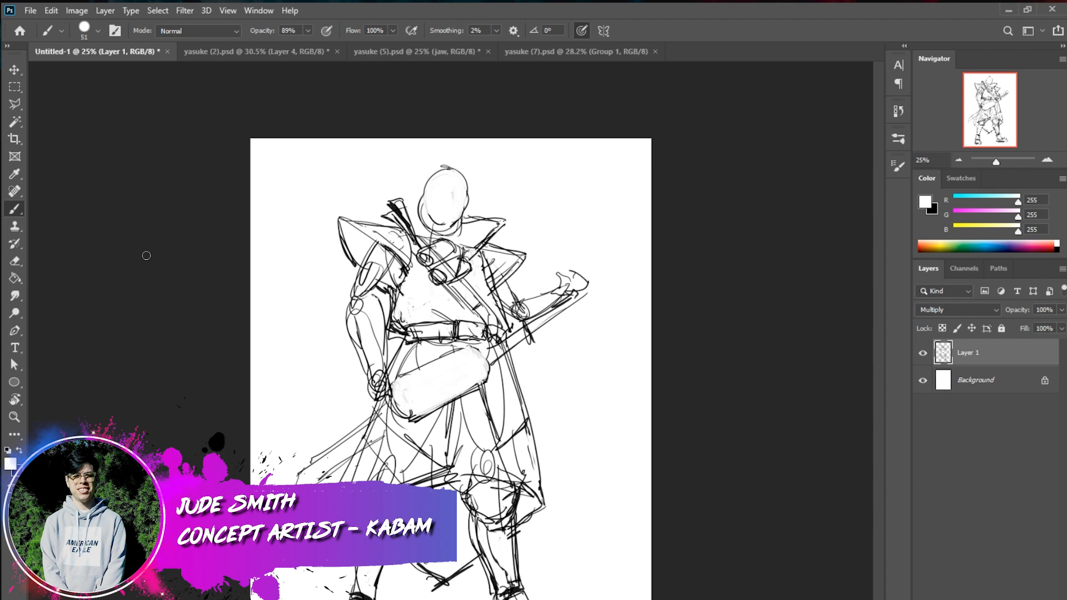
# Draw a small ring on the hip cylinder's end beside the hand in black with the brush at size 12
pyautogui.rightClick(601, 388)
pyautogui.click(676, 393)
pyautogui.press('Return')
pyautogui.press('x')
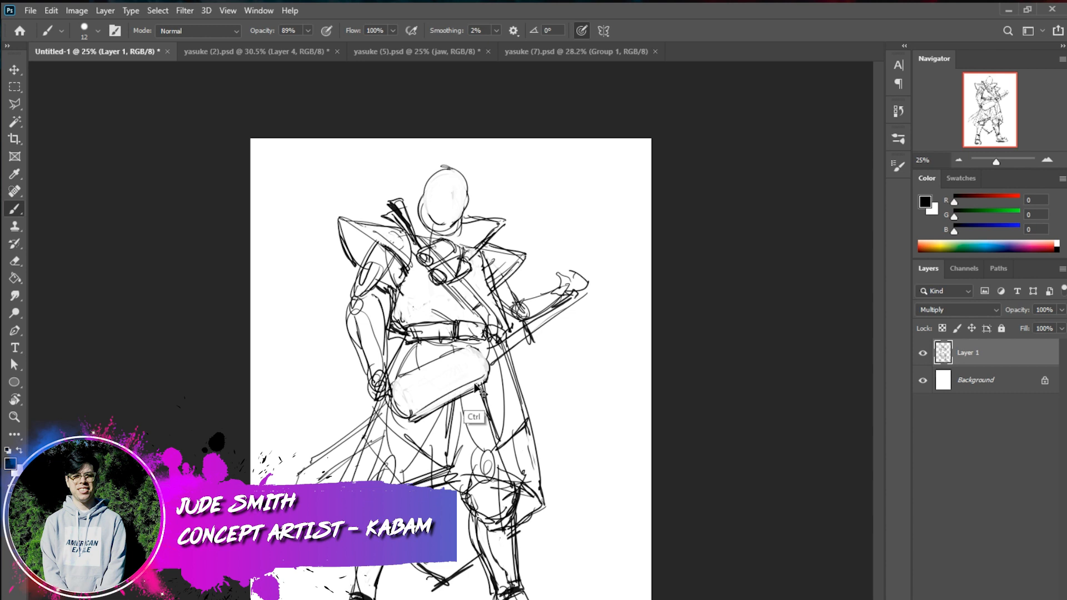
pyautogui.moveTo(408, 419); pyautogui.dragTo(423, 408)
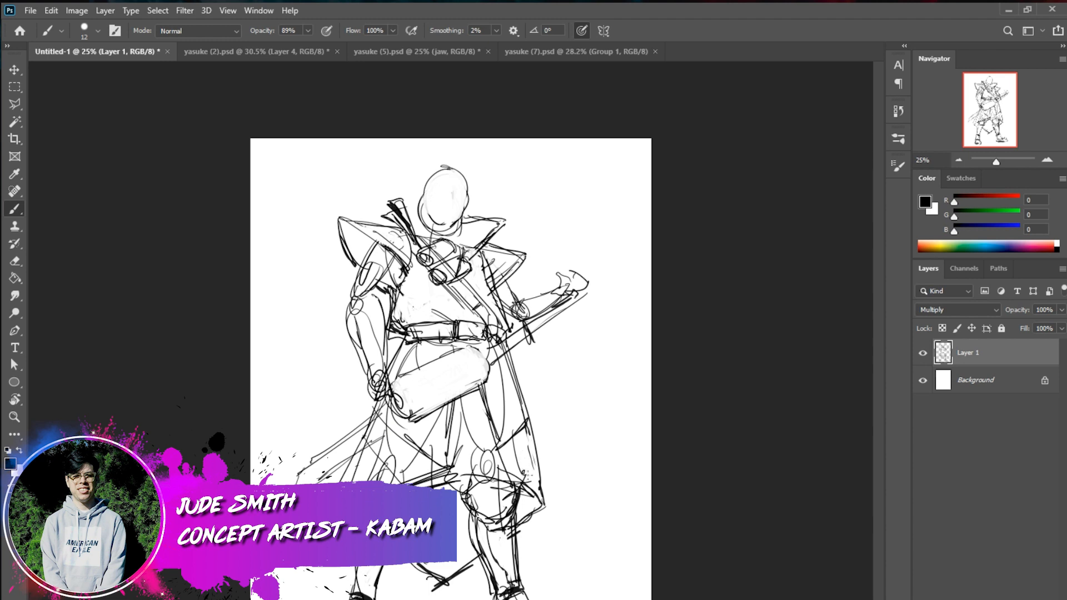
pyautogui.moveTo(523, 481); pyautogui.dragTo(531, 475)
# Draw a curved band around the hip cylinder near its hand-side end, retrying the stroke until the curve fits
pyautogui.moveTo(403, 378); pyautogui.dragTo(420, 420)
pyautogui.hotkey('ctrl', 'z')
pyautogui.moveTo(401, 378); pyautogui.dragTo(421, 421)
pyautogui.hotkey('ctrl', 'z')
pyautogui.moveTo(400, 376); pyautogui.dragTo(425, 415)
pyautogui.hotkey('ctrl', 'z')
pyautogui.moveTo(405, 374); pyautogui.dragTo(425, 412)
pyautogui.hotkey('ctrl', 'z')
pyautogui.moveTo(401, 375); pyautogui.dragTo(426, 418)
pyautogui.hotkey('ctrl', 'z')
pyautogui.moveTo(404, 374); pyautogui.dragTo(427, 413)
pyautogui.hotkey('ctrl', 'z')
pyautogui.moveTo(404, 374); pyautogui.dragTo(428, 418)
pyautogui.moveTo(404, 373); pyautogui.dragTo(426, 414)
pyautogui.hotkey('ctrl', 'z')
pyautogui.moveTo(405, 374); pyautogui.dragTo(421, 417)
# Draw a thick curved band around the hip cylinder's far end and add detail lines along its body
pyautogui.moveTo(468, 344)
pyautogui.mouseDown()
pyautogui.moveTo(482, 386)
pyautogui.moveTo(481, 345)
pyautogui.moveTo(481, 393)
pyautogui.mouseUp()
pyautogui.moveTo(480, 354); pyautogui.dragTo(479, 390)
pyautogui.press('shift')
pyautogui.click(433, 396)
pyautogui.keyDown('shift'); pyautogui.click(480, 372); pyautogui.keyUp('shift')
pyautogui.moveTo(476, 371); pyautogui.dragTo(465, 357)
pyautogui.moveTo(413, 382)
pyautogui.mouseDown()
pyautogui.moveTo(469, 357)
pyautogui.moveTo(476, 381)
pyautogui.moveTo(421, 400)
pyautogui.mouseUp()
pyautogui.moveTo(454, 353); pyautogui.dragTo(467, 394)
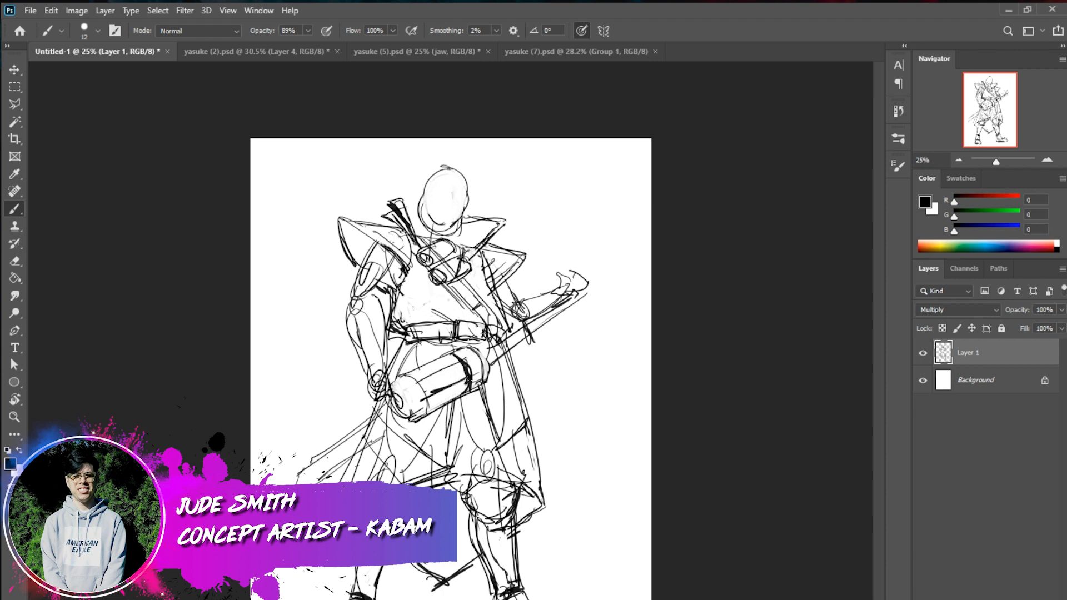
# Fill in a heavy black shadow along the underside of the hip cylinder
pyautogui.moveTo(472, 396)
pyautogui.mouseDown()
pyautogui.moveTo(425, 397)
pyautogui.moveTo(416, 424)
pyautogui.mouseUp()
pyautogui.moveTo(472, 392); pyautogui.dragTo(418, 420)
pyautogui.moveTo(456, 402); pyautogui.dragTo(409, 435)
pyautogui.moveTo(406, 435)
pyautogui.mouseDown()
pyautogui.moveTo(396, 427)
pyautogui.moveTo(402, 435)
pyautogui.mouseUp()
pyautogui.moveTo(389, 417); pyautogui.dragTo(407, 432)
pyautogui.moveTo(419, 418); pyautogui.dragTo(400, 432)
pyautogui.moveTo(433, 415); pyautogui.dragTo(428, 424)
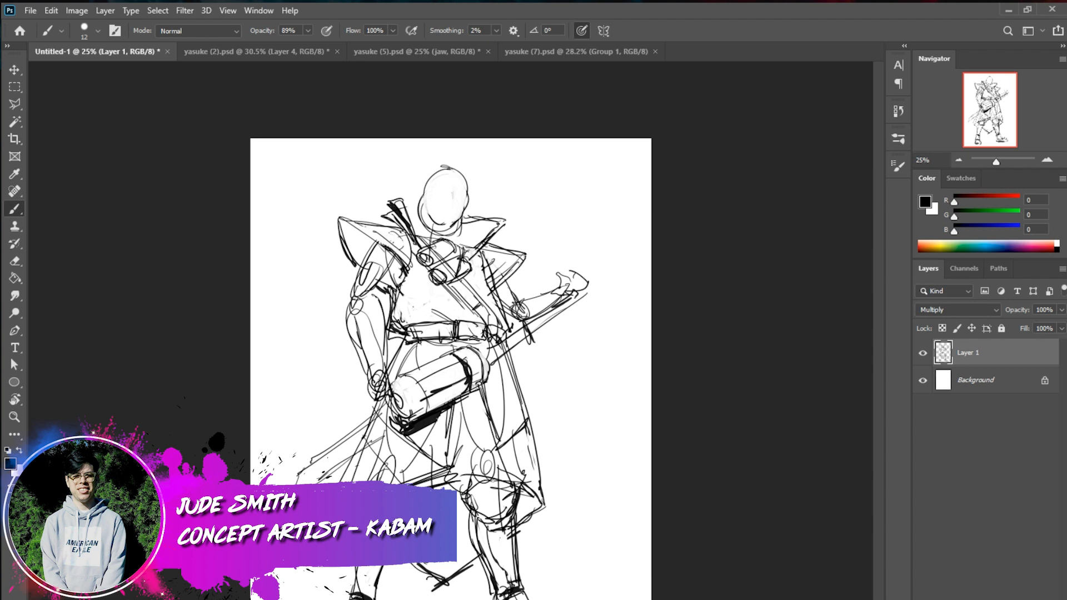
# Draw long vertical robe folds hanging from beneath the hip cylinder down to the knees
pyautogui.moveTo(471, 396)
pyautogui.mouseDown()
pyautogui.moveTo(423, 425)
pyautogui.moveTo(463, 405)
pyautogui.mouseUp()
pyautogui.moveTo(471, 389); pyautogui.dragTo(462, 529)
pyautogui.moveTo(440, 415); pyautogui.dragTo(424, 488)
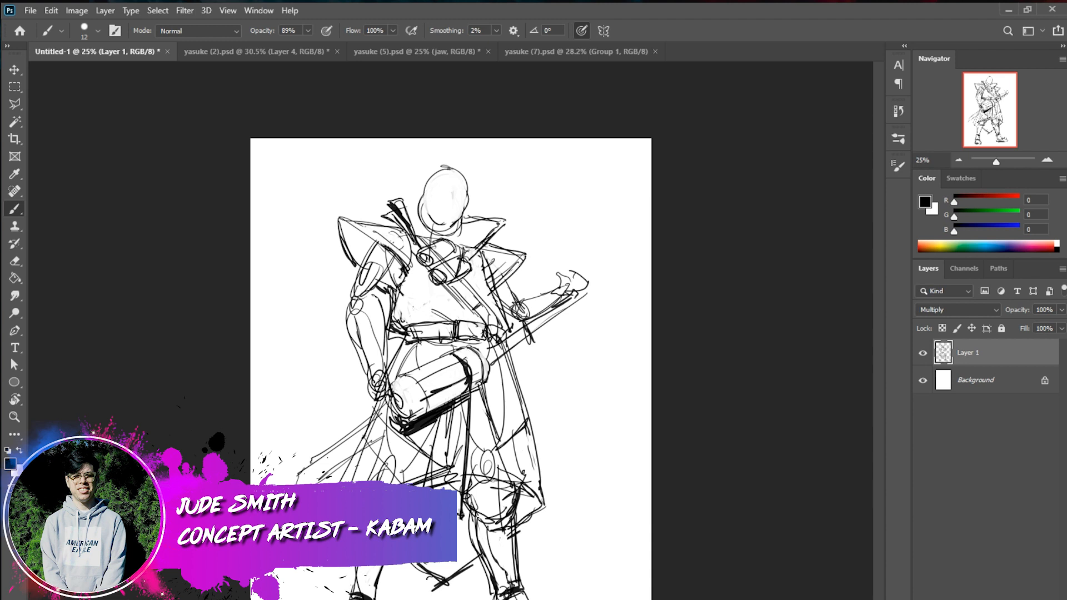
pyautogui.moveTo(434, 421); pyautogui.dragTo(418, 487)
# Paint out the rough robe lines over both thighs in white with the brush at size 48
pyautogui.press('x')
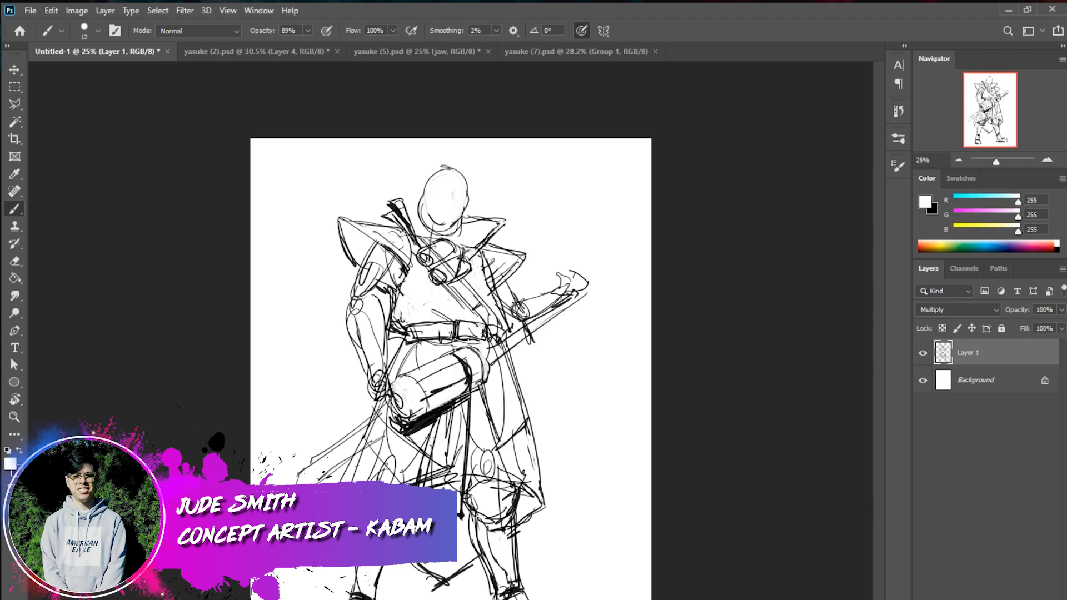
pyautogui.moveTo(405, 480); pyautogui.dragTo(414, 470)
pyautogui.rightClick(459, 438)
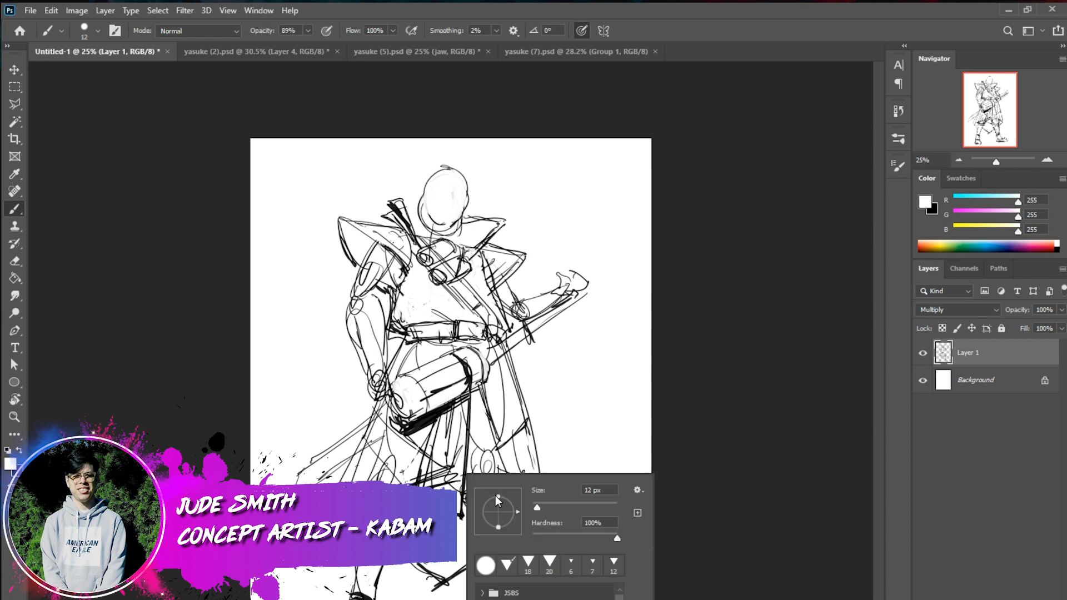
pyautogui.click(553, 506)
pyautogui.moveTo(417, 452)
pyautogui.mouseDown()
pyautogui.moveTo(419, 443)
pyautogui.moveTo(419, 463)
pyautogui.moveTo(370, 465)
pyautogui.moveTo(387, 463)
pyautogui.mouseUp()
pyautogui.moveTo(382, 406)
pyautogui.mouseDown()
pyautogui.moveTo(395, 438)
pyautogui.moveTo(381, 477)
pyautogui.mouseUp()
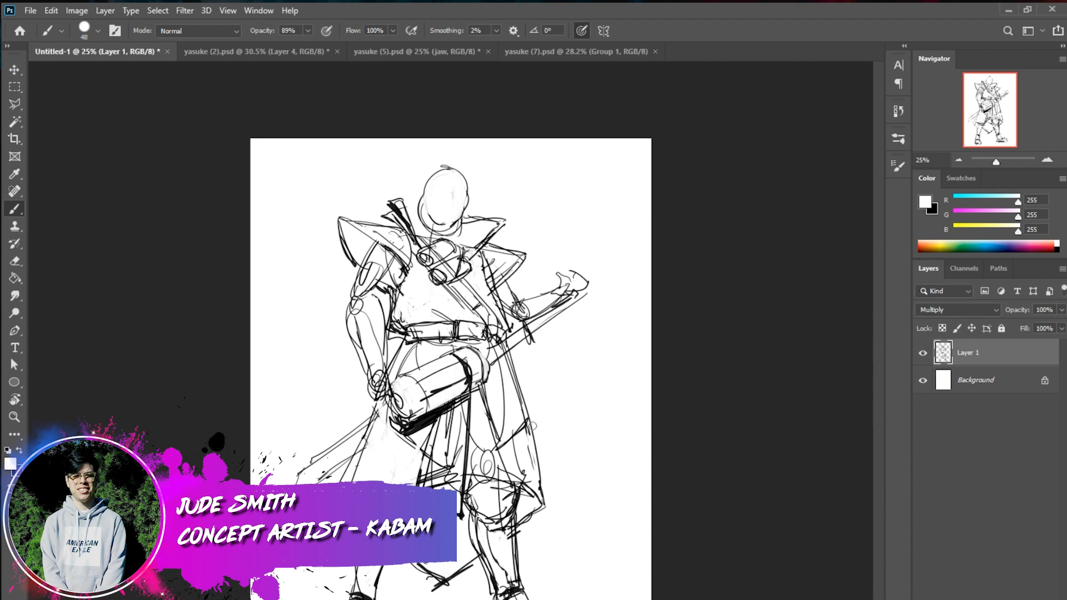
pyautogui.moveTo(514, 473)
pyautogui.mouseDown()
pyautogui.moveTo(526, 432)
pyautogui.moveTo(542, 501)
pyautogui.moveTo(527, 467)
pyautogui.moveTo(524, 501)
pyautogui.moveTo(507, 465)
pyautogui.mouseUp()
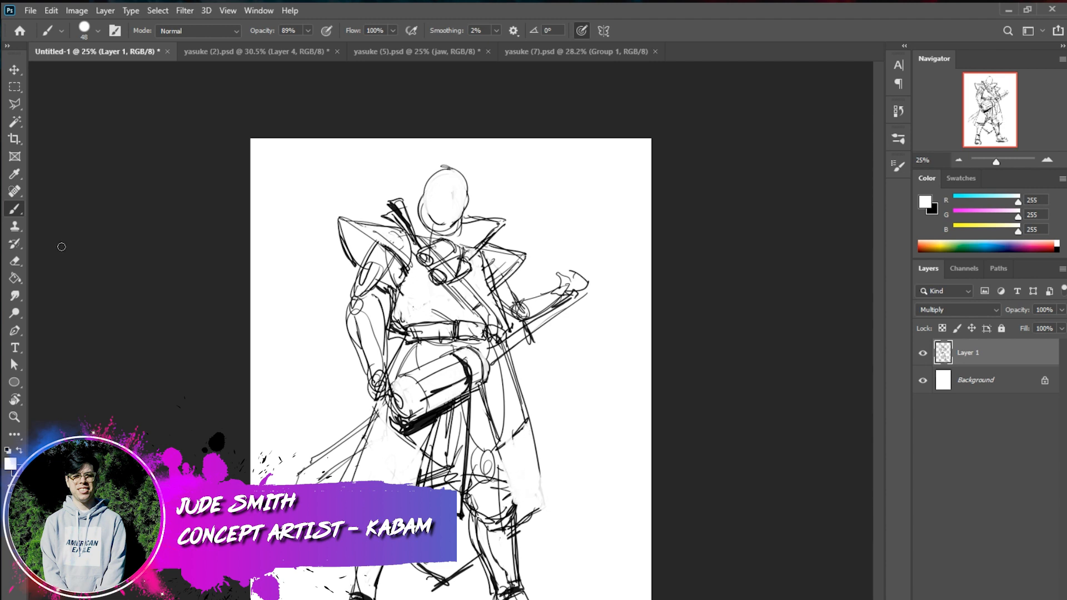
# Redraw the central cloth panel's edge below the hip cylinder in black with the brush at size 14
pyautogui.rightClick(523, 413)
pyautogui.click(612, 470)
pyautogui.moveTo(436, 417); pyautogui.dragTo(412, 485)
pyautogui.press('x')
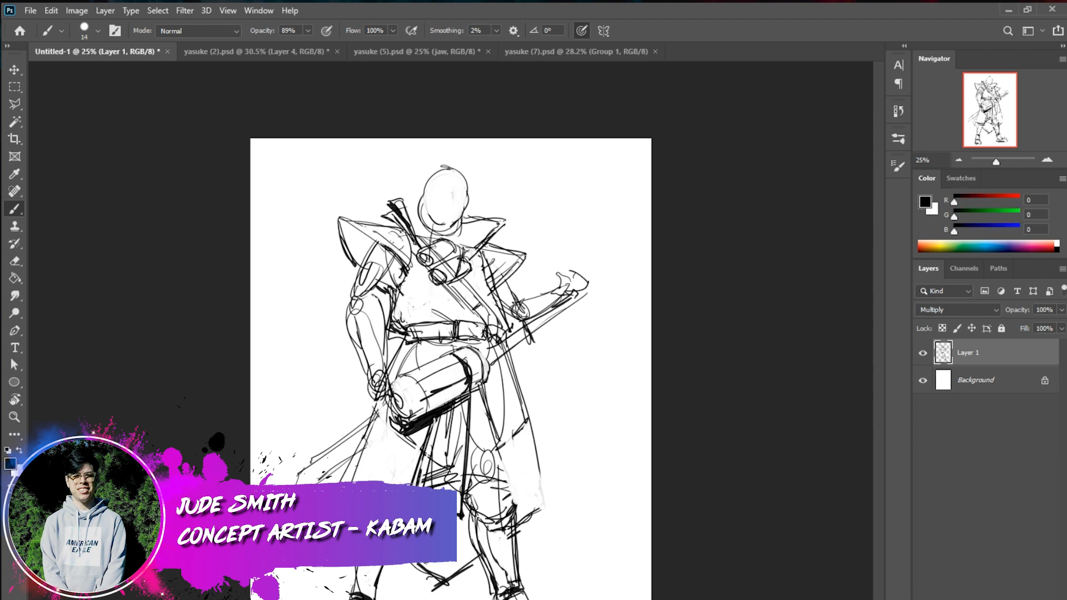
pyautogui.hotkey('ctrl', 'z')
pyautogui.moveTo(435, 421); pyautogui.dragTo(419, 487)
pyautogui.moveTo(432, 451); pyautogui.dragTo(424, 486)
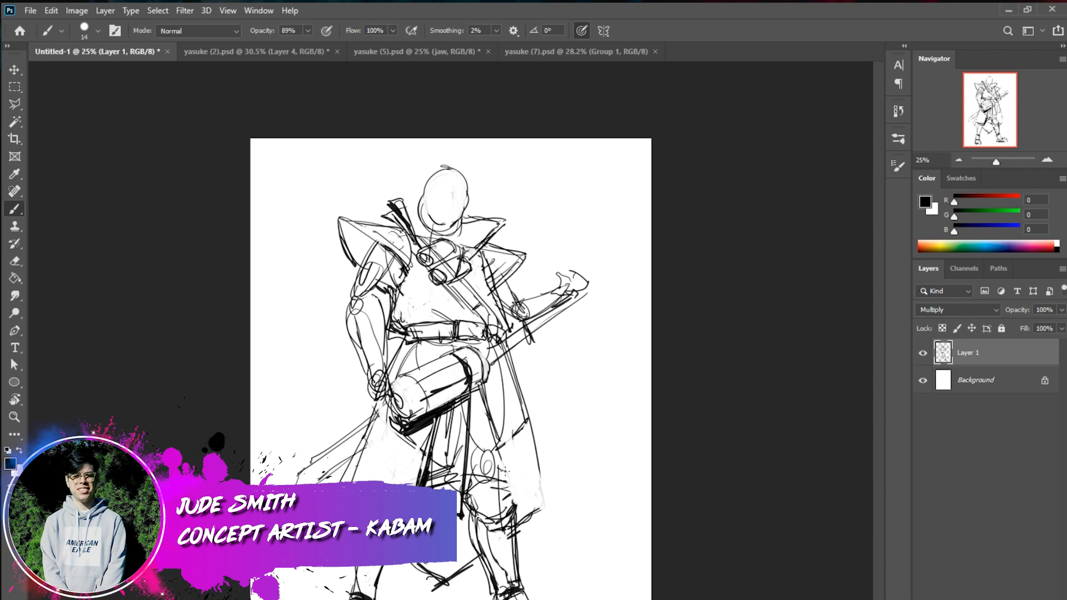
# Draw long robe edges over the knee and thicken the opposite edge of the central cloth panel
pyautogui.moveTo(482, 384); pyautogui.dragTo(510, 500)
pyautogui.moveTo(488, 432); pyautogui.dragTo(515, 514)
pyautogui.moveTo(500, 435); pyautogui.dragTo(508, 462)
pyautogui.moveTo(431, 428); pyautogui.dragTo(413, 485)
# Trim the upper part of the central cloth panel's thick edge with a white stroke
pyautogui.press('x')
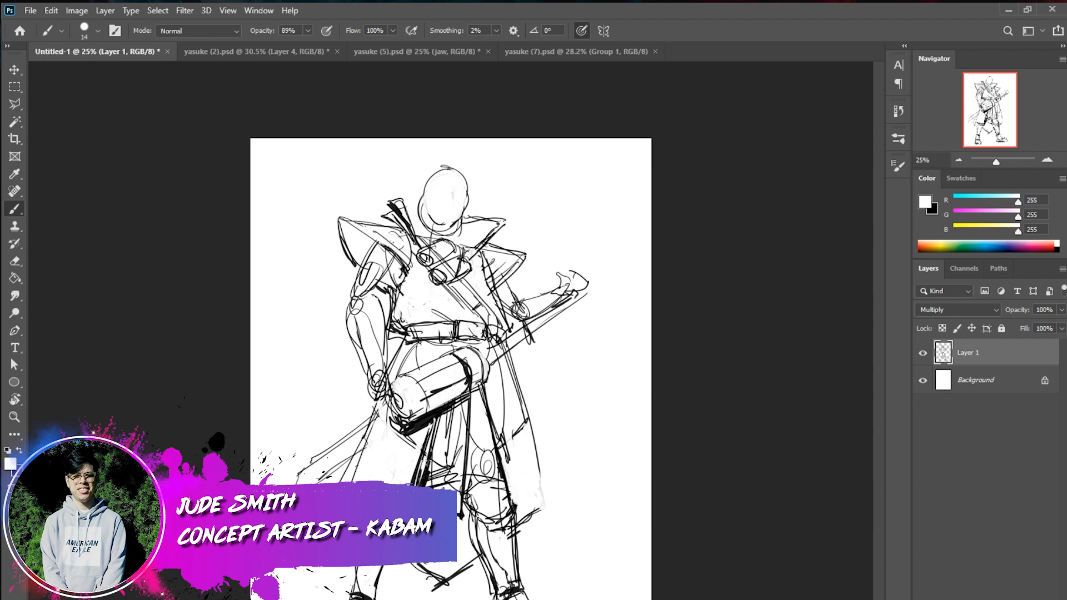
pyautogui.moveTo(431, 424)
pyautogui.mouseDown()
pyautogui.moveTo(413, 485)
pyautogui.moveTo(425, 446)
pyautogui.mouseUp()
pyautogui.press('x')
pyautogui.hotkey('ctrl', 'z')
# Block in a white vertical cloth strip hanging over the front of the belt
pyautogui.moveTo(445, 317); pyautogui.dragTo(440, 351)
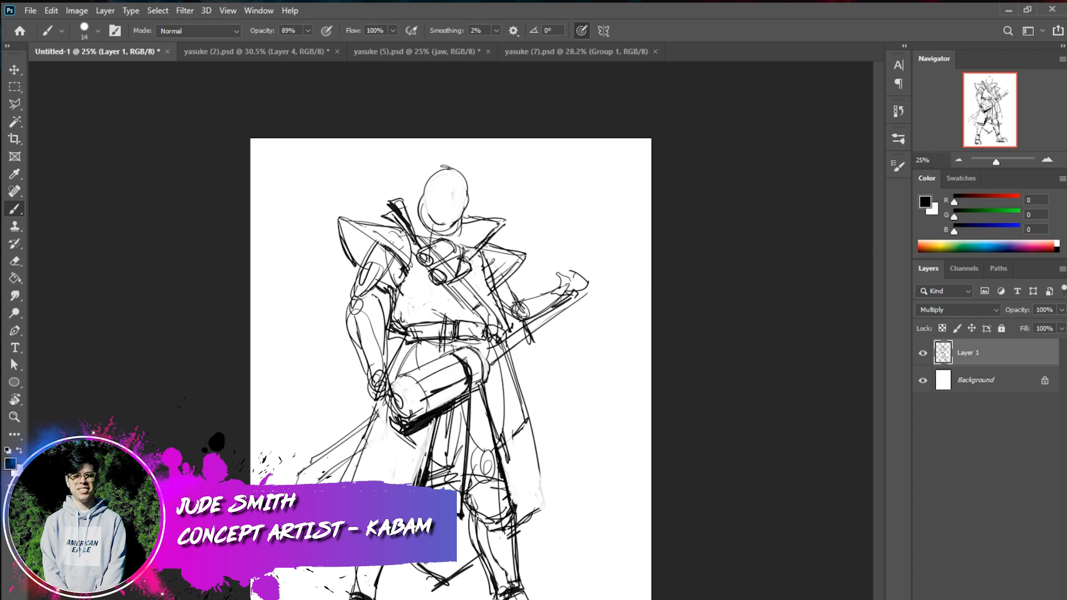
pyautogui.moveTo(427, 307); pyautogui.dragTo(414, 362)
pyautogui.moveTo(433, 311)
pyautogui.mouseDown()
pyautogui.moveTo(421, 354)
pyautogui.moveTo(439, 347)
pyautogui.moveTo(427, 345)
pyautogui.moveTo(422, 360)
pyautogui.moveTo(430, 337)
pyautogui.moveTo(444, 346)
pyautogui.moveTo(440, 331)
pyautogui.mouseUp()
pyautogui.press('x')
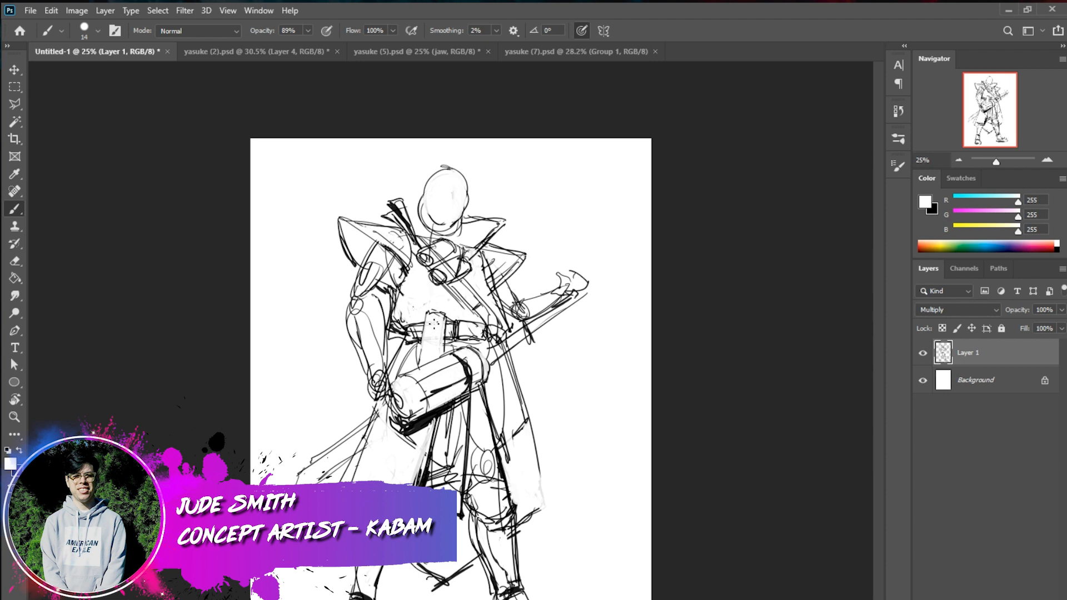
# Outline the side of the belt's hanging strip in black and add folds next to it below the belt
pyautogui.press('x')
pyautogui.moveTo(431, 313); pyautogui.dragTo(425, 339)
pyautogui.moveTo(428, 322); pyautogui.dragTo(417, 362)
pyautogui.moveTo(429, 304)
pyautogui.mouseDown()
pyautogui.moveTo(410, 321)
pyautogui.moveTo(394, 376)
pyautogui.moveTo(397, 367)
pyautogui.mouseUp()
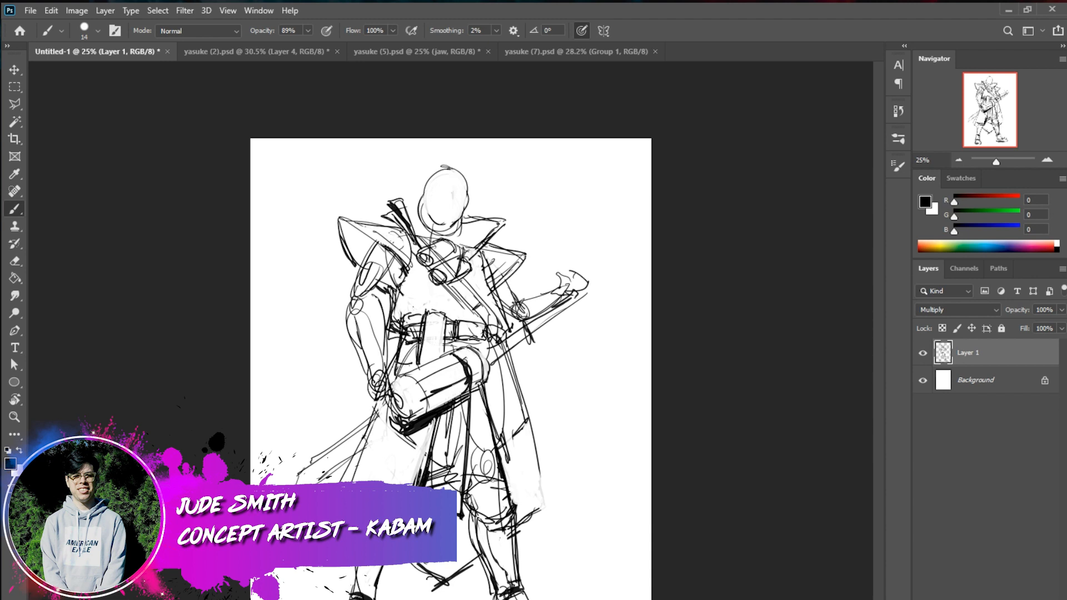
# Paint a second vertical strip in white over the belt beside the first, enlarging the brush to 21 px
pyautogui.press('x')
pyautogui.moveTo(414, 320)
pyautogui.mouseDown()
pyautogui.moveTo(403, 344)
pyautogui.moveTo(410, 356)
pyautogui.moveTo(414, 348)
pyautogui.mouseUp()
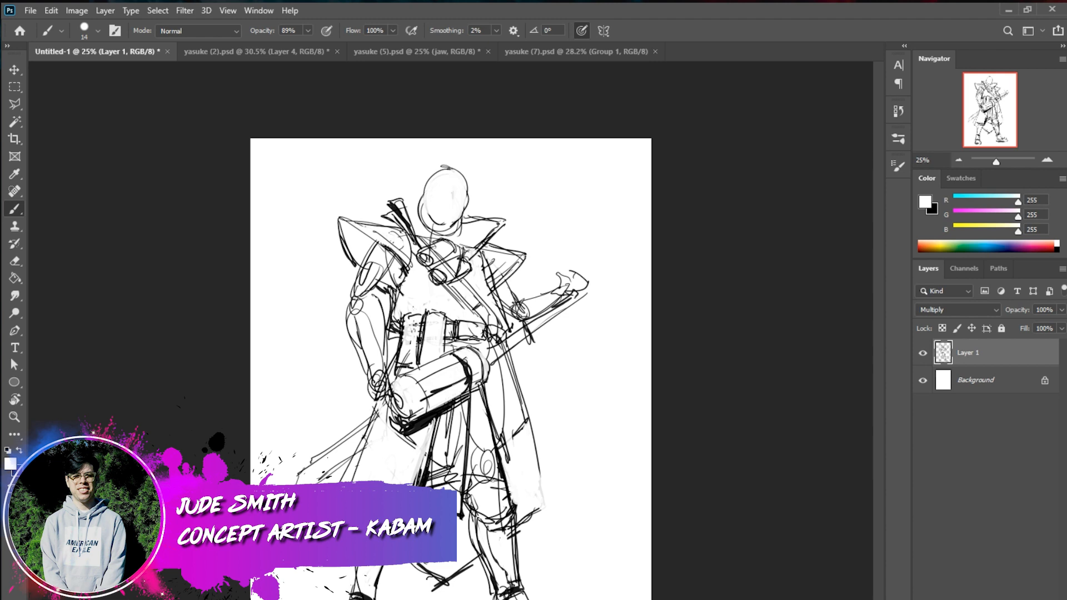
pyautogui.rightClick(420, 327)
pyautogui.moveTo(500, 347); pyautogui.dragTo(504, 347)
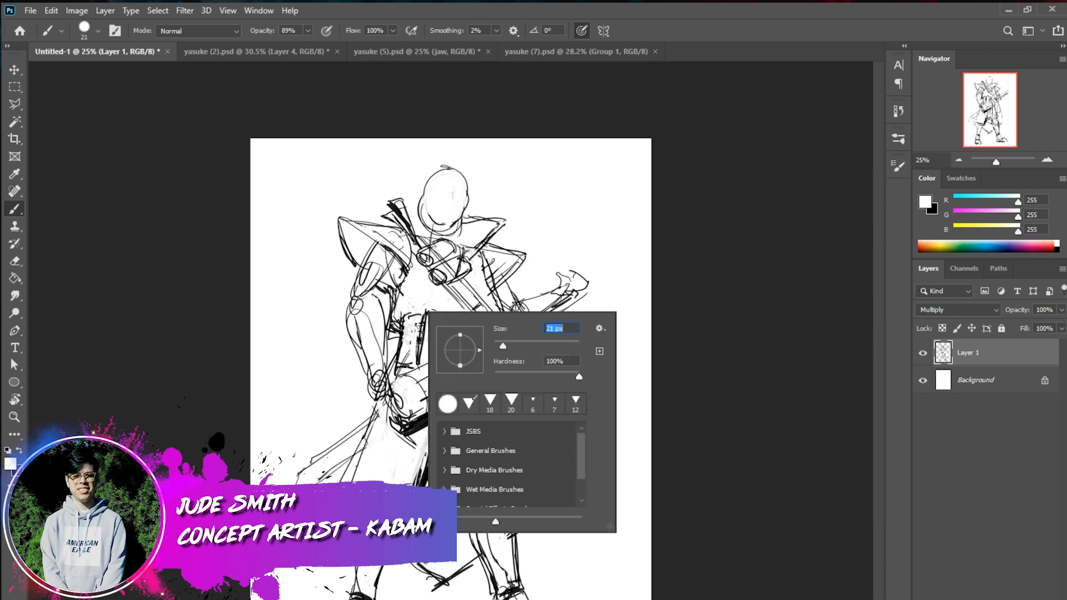
pyautogui.click(414, 335)
pyautogui.moveTo(412, 338)
pyautogui.mouseDown()
pyautogui.moveTo(400, 357)
pyautogui.moveTo(404, 327)
pyautogui.moveTo(399, 334)
pyautogui.moveTo(401, 364)
pyautogui.mouseUp()
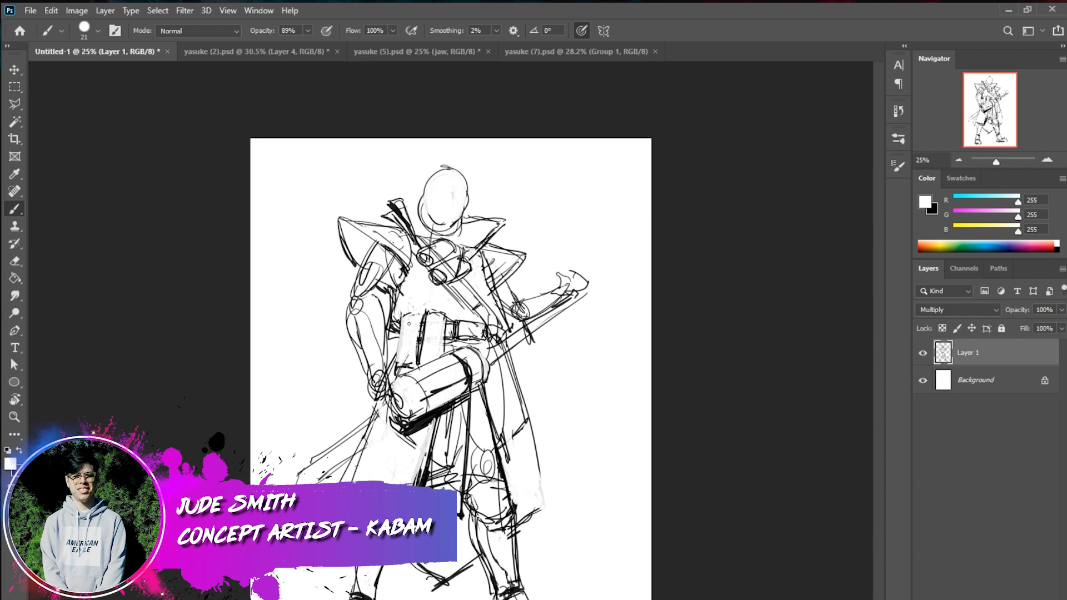
# Clean up the white waist strip and darken the torso and waist contour beside it in black
pyautogui.press('x')
pyautogui.press('x')
pyautogui.moveTo(418, 359); pyautogui.dragTo(423, 312)
pyautogui.press('x')
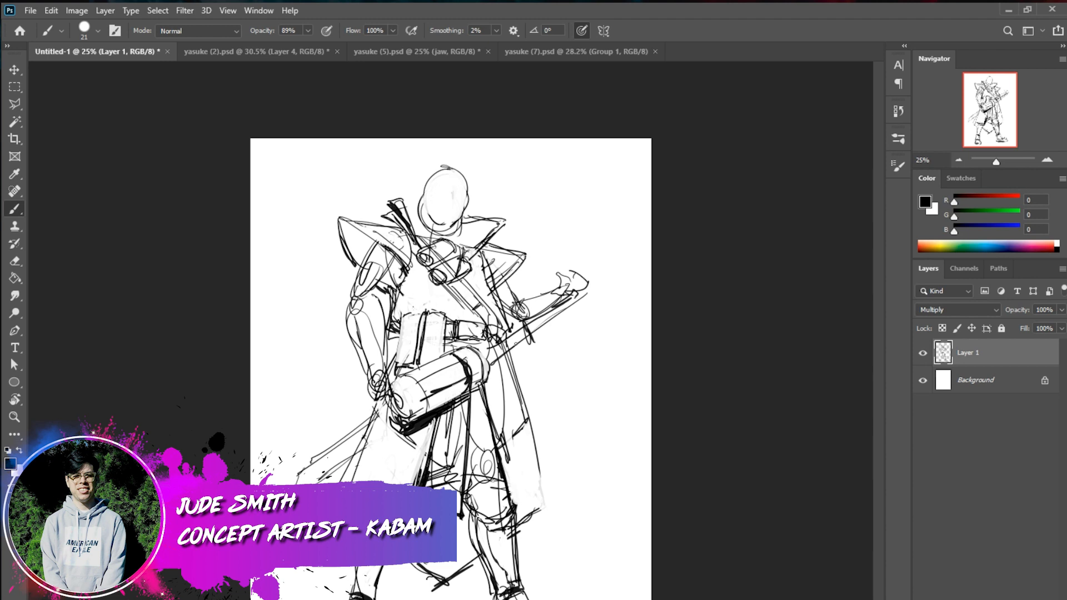
pyautogui.moveTo(398, 322); pyautogui.dragTo(389, 369)
pyautogui.press('x')
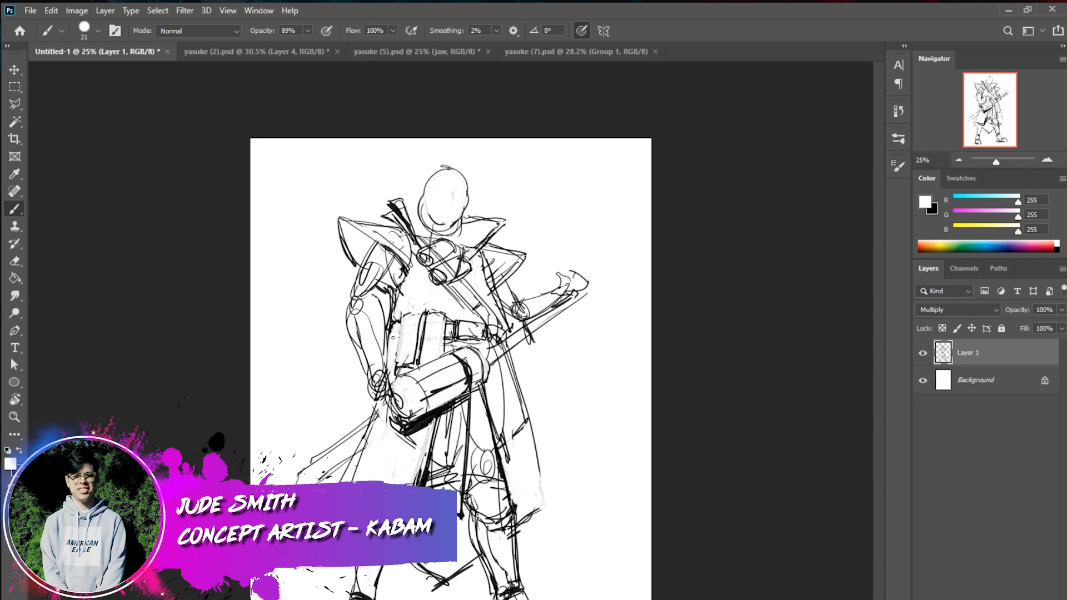
pyautogui.press('x')
pyautogui.moveTo(391, 333); pyautogui.dragTo(398, 370)
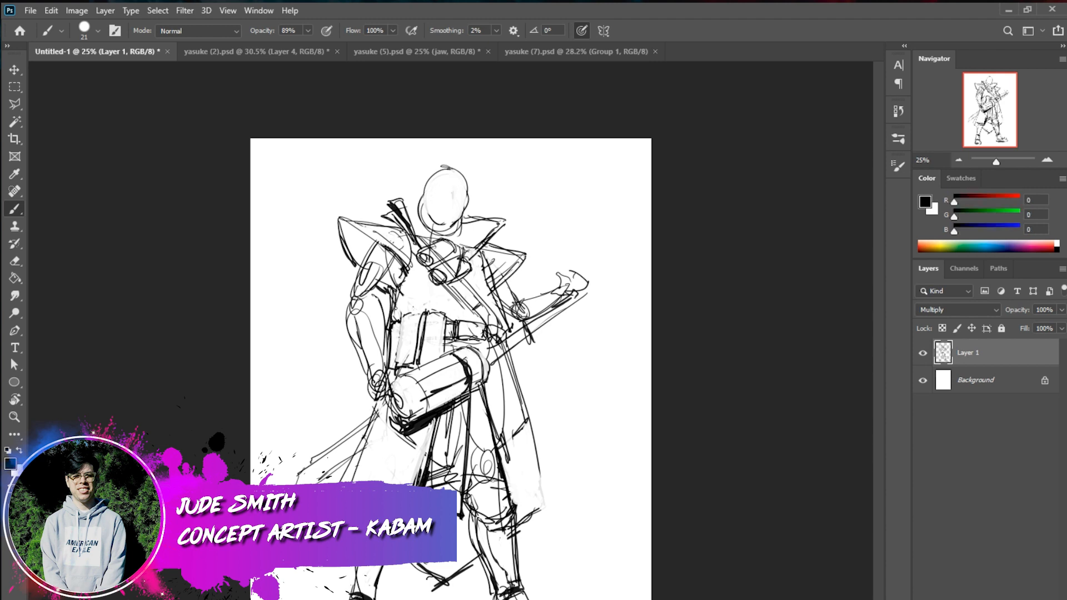
pyautogui.moveTo(398, 300); pyautogui.dragTo(396, 321)
# Sketch a rectangular pouch hanging from the belt under the sword and clear the overlapping lines in white
pyautogui.moveTo(494, 329)
pyautogui.mouseDown()
pyautogui.moveTo(522, 325)
pyautogui.moveTo(507, 326)
pyautogui.moveTo(498, 380)
pyautogui.mouseUp()
pyautogui.moveTo(497, 378)
pyautogui.mouseDown()
pyautogui.moveTo(521, 352)
pyautogui.moveTo(506, 364)
pyautogui.moveTo(510, 353)
pyautogui.moveTo(517, 373)
pyautogui.moveTo(507, 359)
pyautogui.moveTo(520, 380)
pyautogui.mouseUp()
pyautogui.press('x')
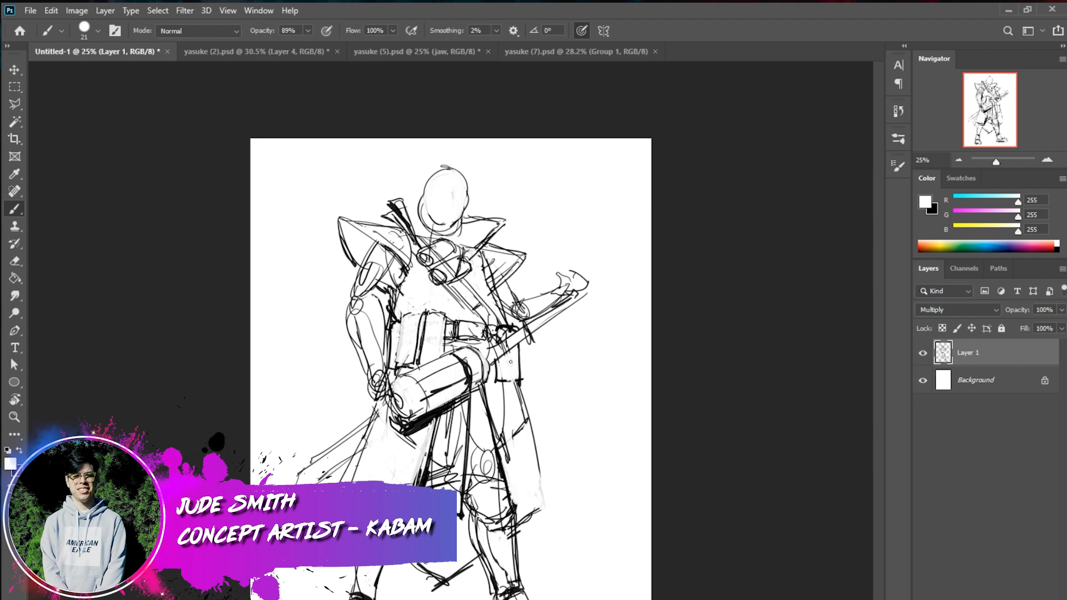
pyautogui.moveTo(497, 338); pyautogui.dragTo(516, 329)
pyautogui.press('x')
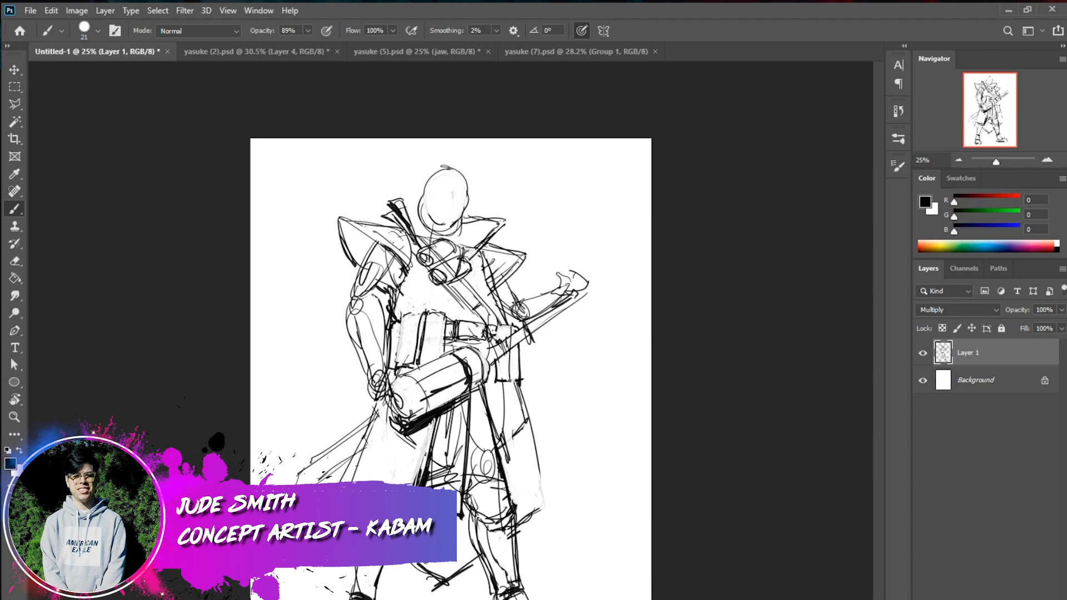
# Thicken the hip pouch's side and bottom edges with heavy black strokes and add its outer side
pyautogui.moveTo(510, 379); pyautogui.dragTo(499, 383)
pyautogui.moveTo(498, 328)
pyautogui.mouseDown()
pyautogui.moveTo(499, 383)
pyautogui.moveTo(515, 383)
pyautogui.mouseUp()
pyautogui.moveTo(509, 372)
pyautogui.mouseDown()
pyautogui.moveTo(527, 383)
pyautogui.moveTo(500, 382)
pyautogui.moveTo(522, 383)
pyautogui.mouseUp()
pyautogui.moveTo(522, 341); pyautogui.dragTo(525, 379)
pyautogui.moveTo(524, 367); pyautogui.dragTo(528, 381)
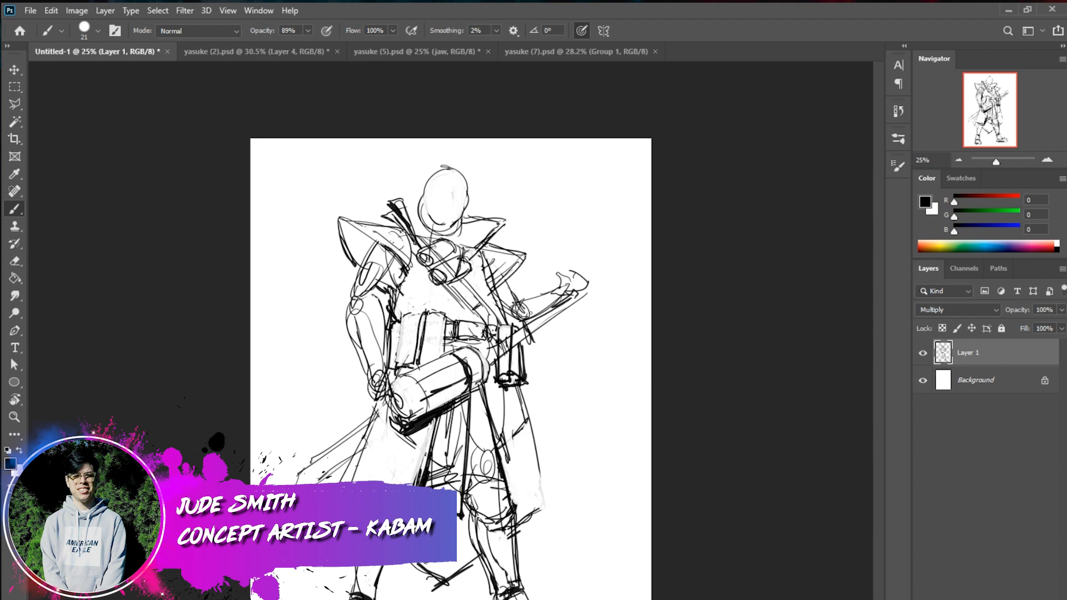
# Lasso the large cylinder in front of the hips, move it slightly lower, and deselect it
pyautogui.moveTo(15, 104); pyautogui.dragTo(86, 104)
pyautogui.moveTo(456, 419)
pyautogui.mouseDown()
pyautogui.moveTo(389, 389)
pyautogui.moveTo(484, 347)
pyautogui.moveTo(390, 406)
pyautogui.moveTo(396, 439)
pyautogui.mouseUp()
pyautogui.keyDown('ctrl'); pyautogui.moveTo(491, 390); pyautogui.dragTo(494, 413); pyautogui.keyUp('ctrl')
pyautogui.hotkey('ctrl', 'd')
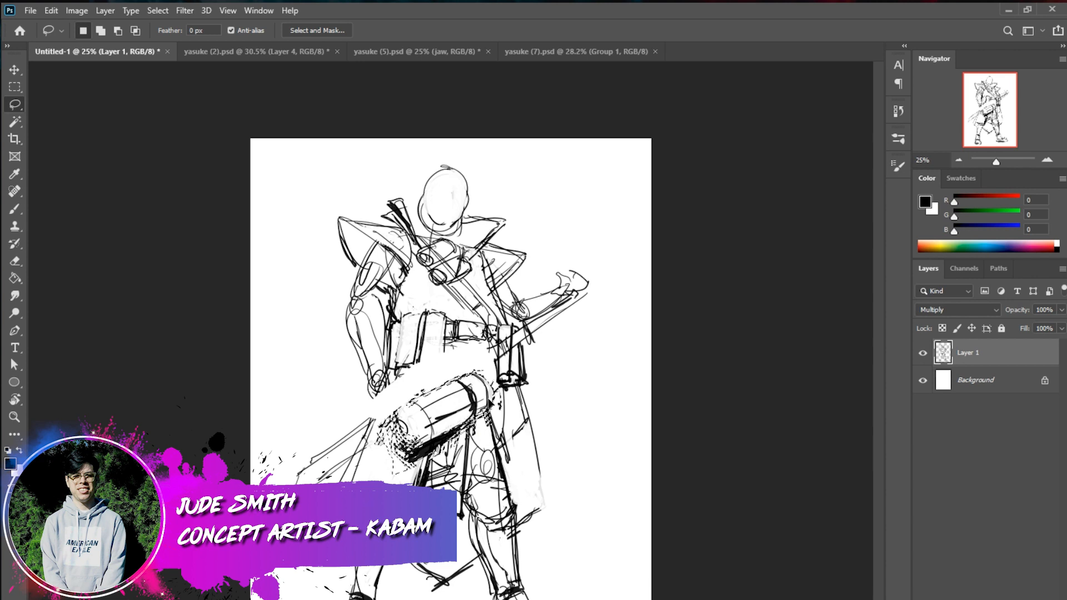
# Draw the bottom edge of the waist cloth in black in the gap above the cylinder
pyautogui.click(15, 209)
pyautogui.moveTo(445, 328)
pyautogui.mouseDown()
pyautogui.moveTo(442, 369)
pyautogui.moveTo(417, 370)
pyautogui.mouseUp()
pyautogui.hotkey('ctrl', 'z')
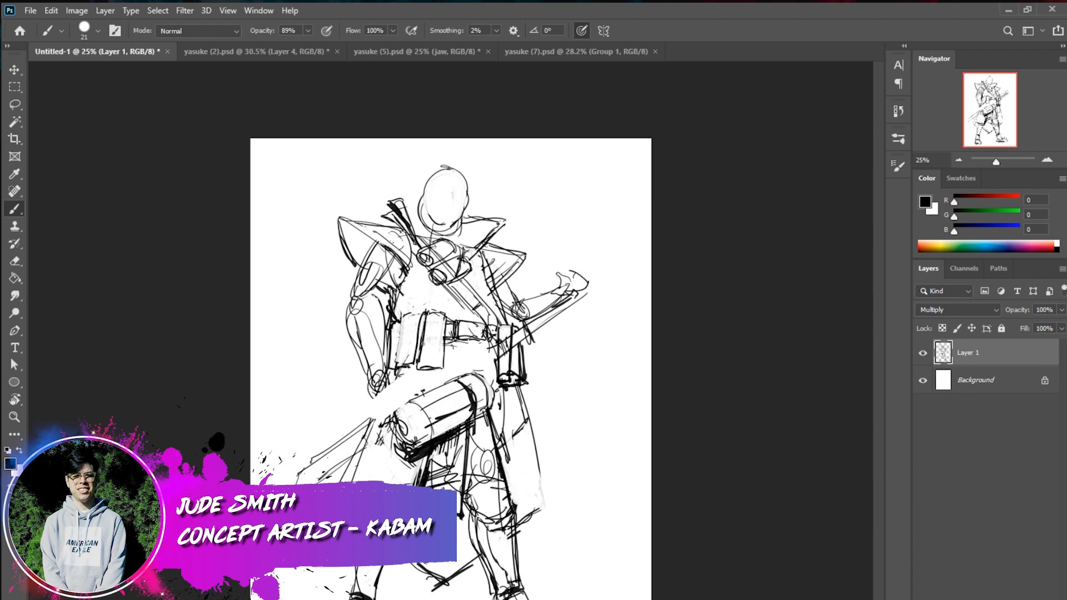
pyautogui.moveTo(419, 362); pyautogui.dragTo(417, 370)
pyautogui.moveTo(417, 369); pyautogui.dragTo(387, 376)
# Extend the sword line toward the belt and draw a small dark banded fitting above the cylinder
pyautogui.moveTo(498, 341)
pyautogui.mouseDown()
pyautogui.moveTo(431, 366)
pyautogui.moveTo(484, 364)
pyautogui.moveTo(428, 384)
pyautogui.moveTo(459, 353)
pyautogui.mouseUp()
pyautogui.hotkey('ctrl', 'z')
pyautogui.moveTo(443, 360)
pyautogui.mouseDown()
pyautogui.moveTo(446, 382)
pyautogui.moveTo(461, 375)
pyautogui.moveTo(464, 349)
pyautogui.moveTo(443, 384)
pyautogui.mouseUp()
pyautogui.moveTo(443, 383)
pyautogui.mouseDown()
pyautogui.moveTo(452, 351)
pyautogui.moveTo(462, 374)
pyautogui.mouseUp()
pyautogui.moveTo(452, 365); pyautogui.dragTo(456, 362)
pyautogui.moveTo(442, 374); pyautogui.dragTo(459, 364)
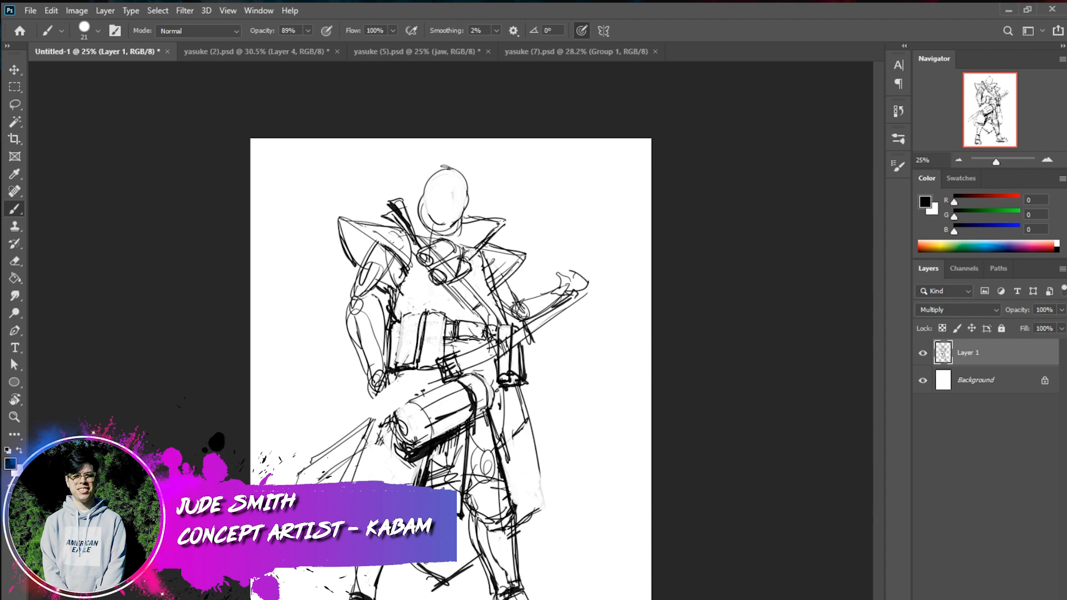
# Draw long contour lines above the cylinder and a curved edge around its end, adding a small belt mark
pyautogui.moveTo(391, 399)
pyautogui.mouseDown()
pyautogui.moveTo(448, 377)
pyautogui.moveTo(433, 368)
pyautogui.mouseUp()
pyautogui.moveTo(377, 391); pyautogui.dragTo(376, 438)
pyautogui.moveTo(371, 418); pyautogui.dragTo(389, 438)
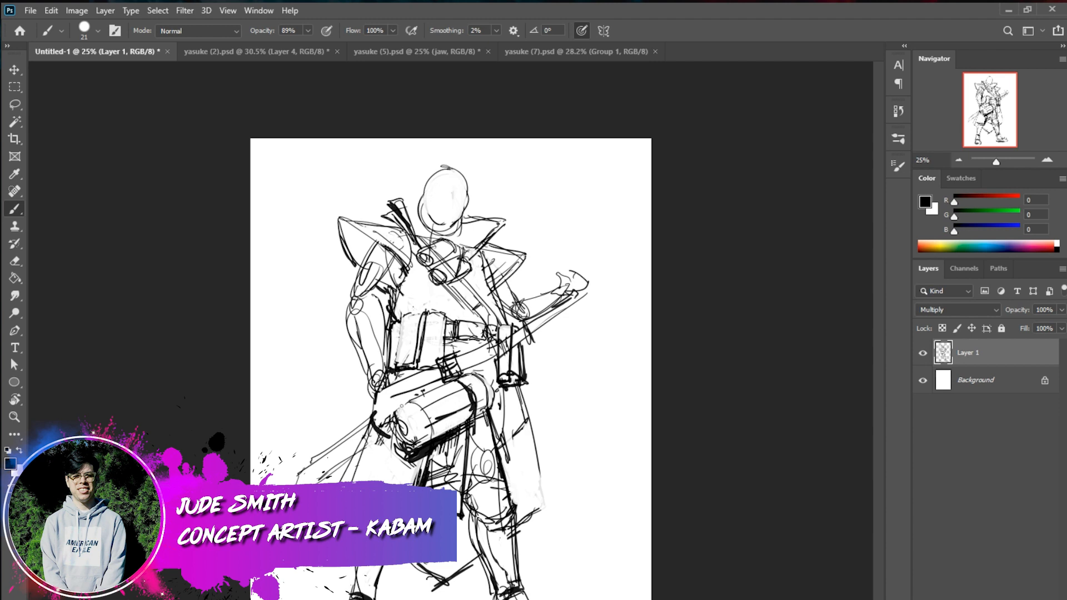
pyautogui.moveTo(428, 397); pyautogui.dragTo(450, 384)
pyautogui.moveTo(436, 323)
pyautogui.mouseDown()
pyautogui.moveTo(427, 341)
pyautogui.moveTo(439, 322)
pyautogui.moveTo(435, 333)
pyautogui.mouseUp()
# Outline a tapered form extending from the belt past the hip above the cylinder and clear its inner lines in white
pyautogui.moveTo(430, 337)
pyautogui.mouseDown()
pyautogui.moveTo(414, 366)
pyautogui.moveTo(343, 419)
pyautogui.mouseUp()
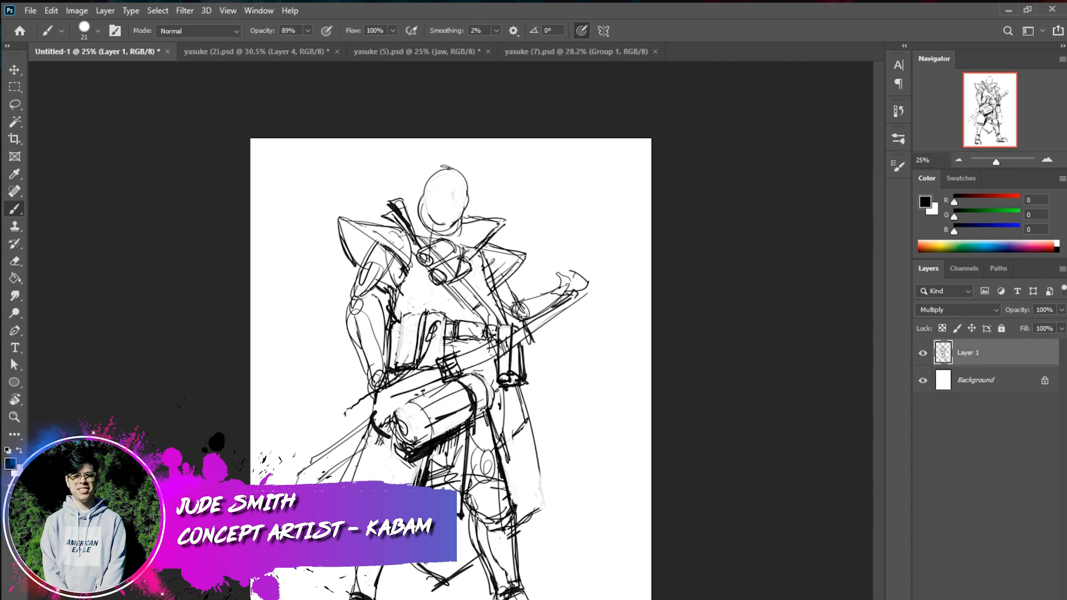
pyautogui.moveTo(444, 320)
pyautogui.mouseDown()
pyautogui.moveTo(431, 372)
pyautogui.moveTo(398, 396)
pyautogui.moveTo(418, 385)
pyautogui.mouseUp()
pyautogui.moveTo(419, 378); pyautogui.dragTo(340, 419)
pyautogui.moveTo(381, 386)
pyautogui.mouseDown()
pyautogui.moveTo(335, 422)
pyautogui.moveTo(370, 431)
pyautogui.moveTo(392, 413)
pyautogui.mouseUp()
pyautogui.press('x')
pyautogui.moveTo(410, 378)
pyautogui.mouseDown()
pyautogui.moveTo(356, 405)
pyautogui.moveTo(417, 388)
pyautogui.moveTo(351, 427)
pyautogui.mouseUp()
pyautogui.press('x')
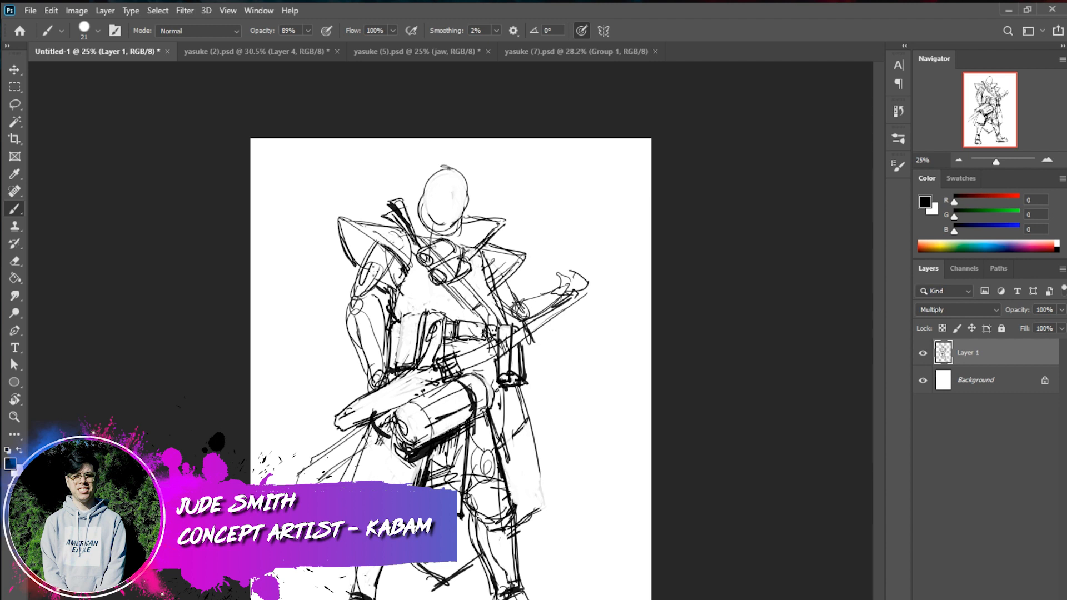
# Erase the character's right arm sketch below the shoulder guard with white strokes, setting the brush to 25 px
pyautogui.rightClick(381, 271)
pyautogui.click(472, 300)
pyautogui.moveTo(382, 259)
pyautogui.mouseDown()
pyautogui.moveTo(358, 303)
pyautogui.moveTo(388, 271)
pyautogui.moveTo(375, 277)
pyautogui.moveTo(384, 251)
pyautogui.moveTo(355, 304)
pyautogui.moveTo(391, 257)
pyautogui.moveTo(380, 292)
pyautogui.moveTo(373, 278)
pyautogui.moveTo(361, 333)
pyautogui.moveTo(376, 307)
pyautogui.moveTo(378, 346)
pyautogui.moveTo(351, 309)
pyautogui.moveTo(363, 365)
pyautogui.mouseUp()
pyautogui.hotkey('ctrl', 'z')
pyautogui.press('x')
pyautogui.rightClick(555, 330)
pyautogui.moveTo(616, 358); pyautogui.dragTo(603, 359)
pyautogui.click(394, 276)
pyautogui.press('x')
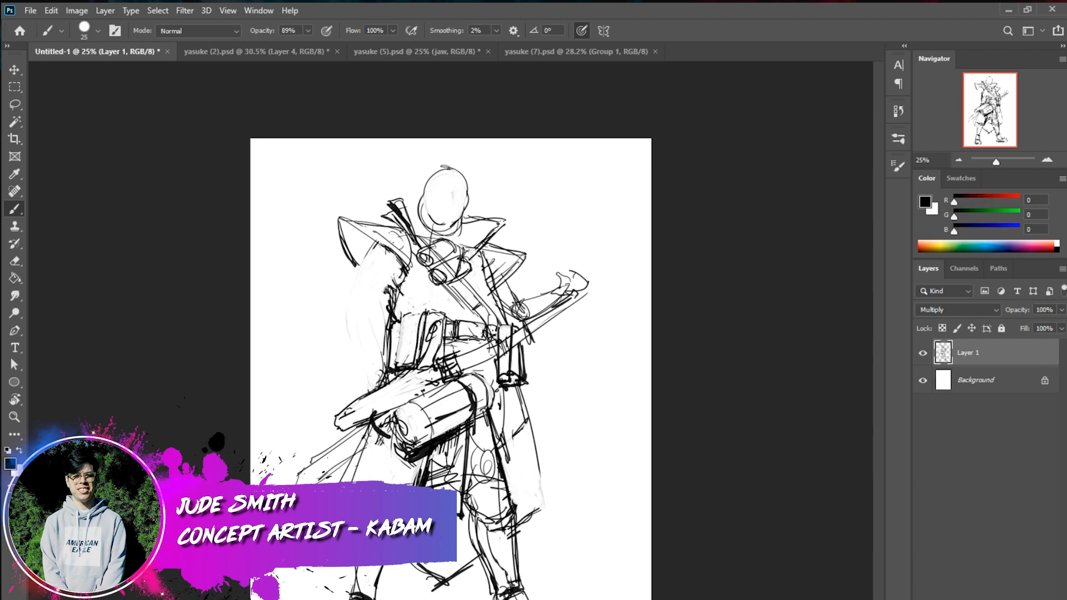
# Redraw the character's right arm with looser upper-arm and forearm contours in black, undoing unwanted strokes
pyautogui.moveTo(359, 251)
pyautogui.mouseDown()
pyautogui.moveTo(341, 299)
pyautogui.moveTo(352, 304)
pyautogui.moveTo(337, 307)
pyautogui.moveTo(328, 336)
pyautogui.mouseUp()
pyautogui.hotkey('ctrl', 'z')
pyautogui.moveTo(329, 319); pyautogui.dragTo(355, 386)
pyautogui.moveTo(353, 300); pyautogui.dragTo(369, 374)
pyautogui.hotkey('ctrl', 'z')
pyautogui.hotkey('ctrl', 'z')
pyautogui.hotkey('ctrl', 'z')
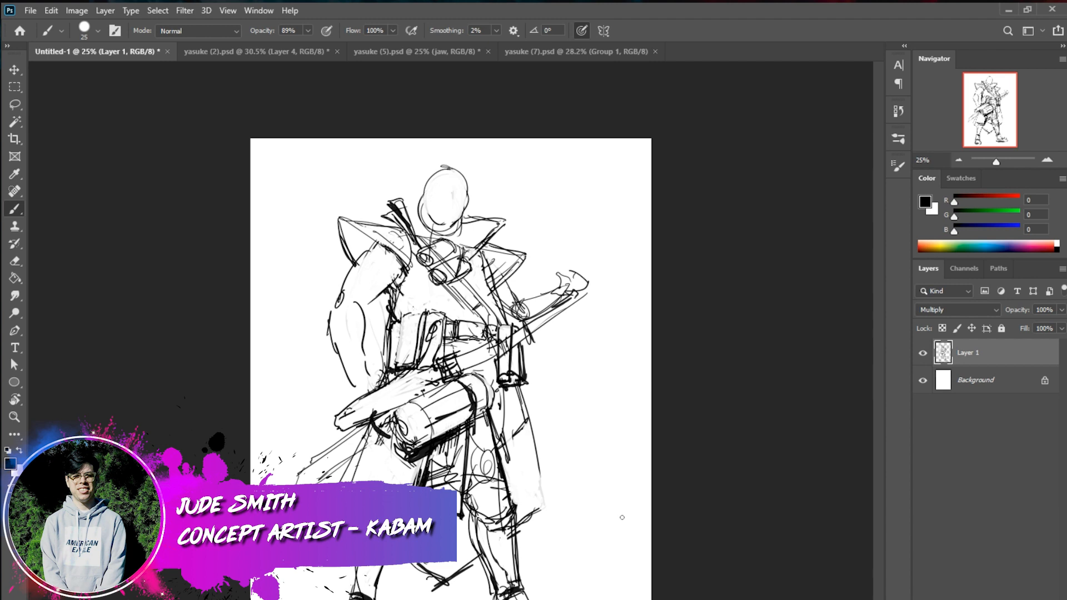
# Clear the stray hatch lines beneath the cylinder, between the robe flaps, with white brush strokes
pyautogui.moveTo(462, 441); pyautogui.dragTo(436, 458)
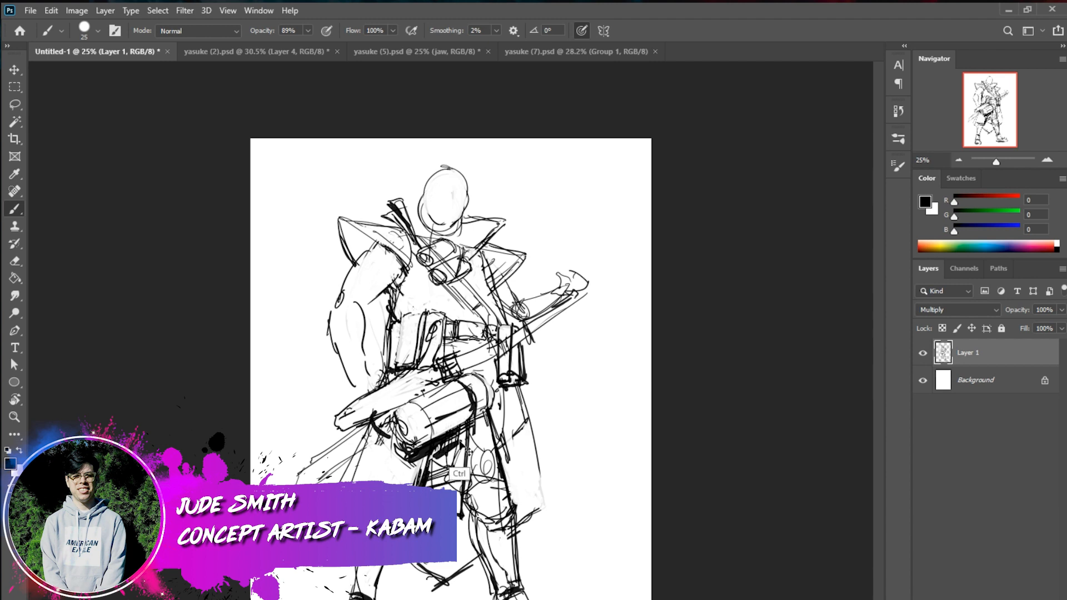
pyautogui.press('x')
pyautogui.moveTo(461, 439)
pyautogui.mouseDown()
pyautogui.moveTo(437, 467)
pyautogui.moveTo(448, 475)
pyautogui.moveTo(458, 462)
pyautogui.mouseUp()
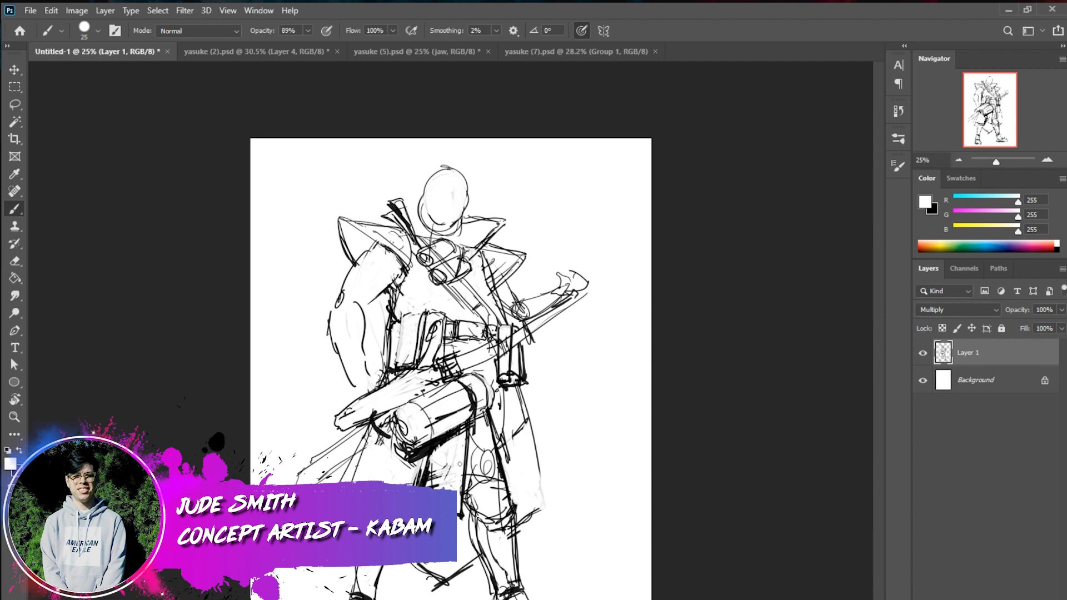
pyautogui.moveTo(460, 462)
pyautogui.mouseDown()
pyautogui.moveTo(436, 485)
pyautogui.moveTo(434, 464)
pyautogui.moveTo(431, 477)
pyautogui.mouseUp()
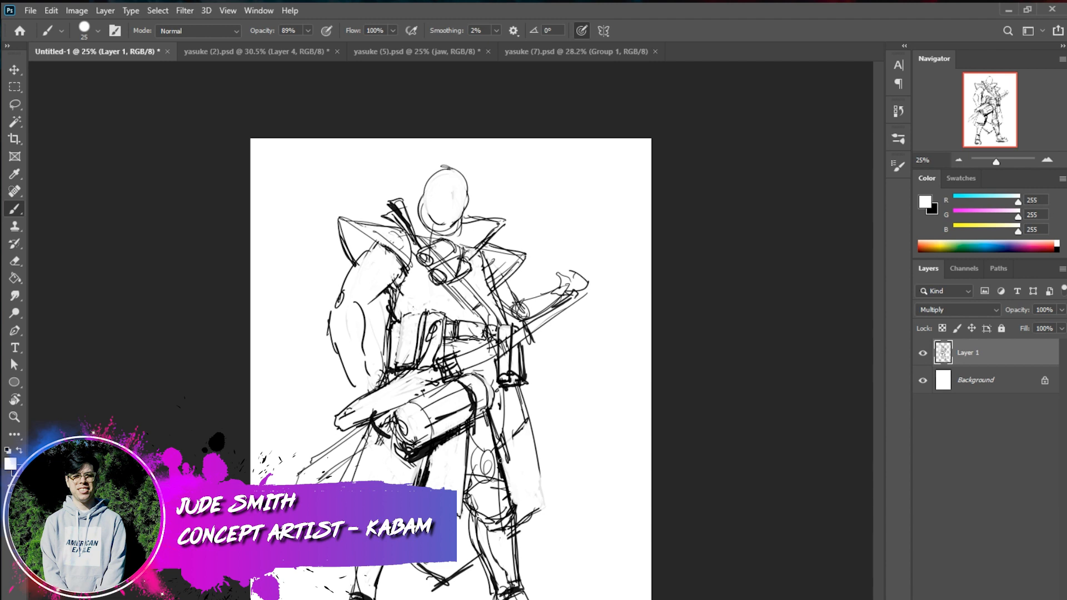
# Darken the robe edge on the character's right side and the hem between the legs in black
pyautogui.press('x')
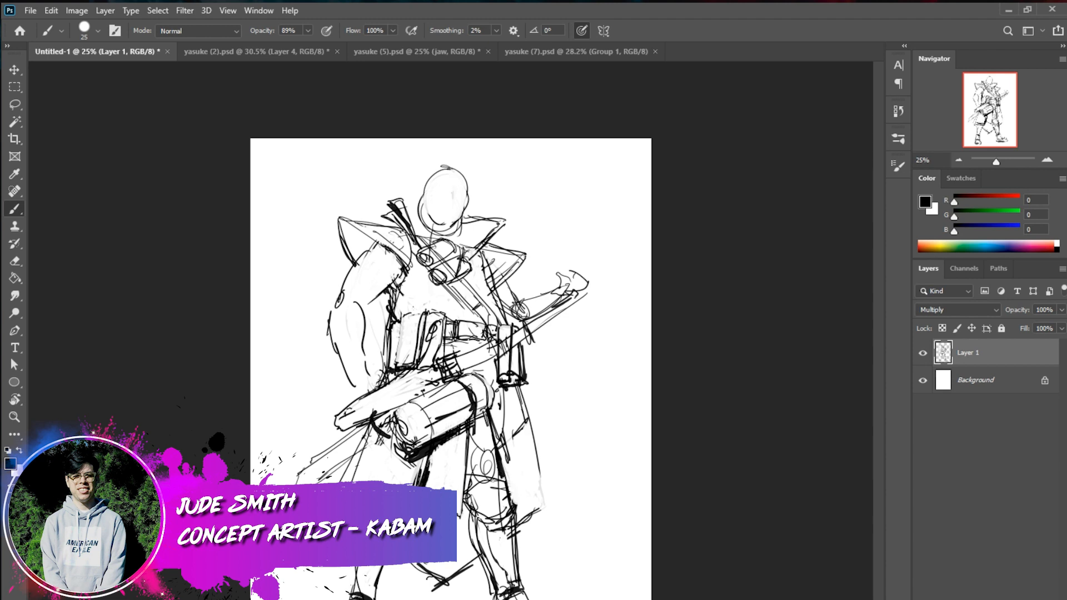
pyautogui.moveTo(372, 425); pyautogui.dragTo(347, 482)
pyautogui.moveTo(402, 565); pyautogui.dragTo(443, 588)
# Set the brush to 10 px and draw a sleeve edge and upper-arm contours below the character's right shoulder guard
pyautogui.rightClick(467, 328)
pyautogui.moveTo(541, 364); pyautogui.dragTo(536, 364)
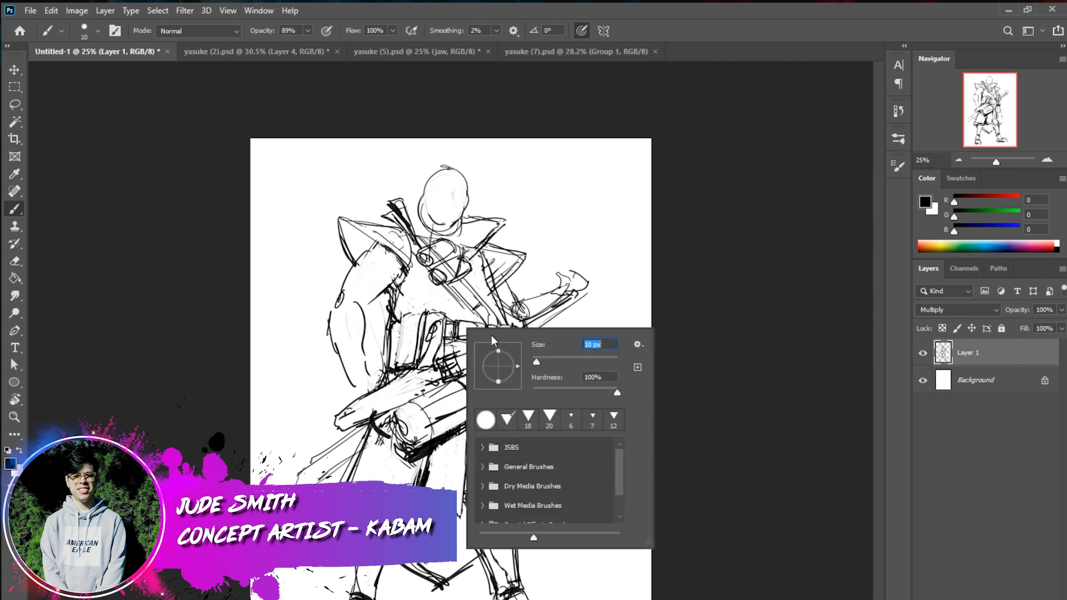
pyautogui.moveTo(345, 302)
pyautogui.mouseDown()
pyautogui.moveTo(343, 336)
pyautogui.moveTo(340, 310)
pyautogui.mouseUp()
pyautogui.hotkey('ctrl', 'z')
pyautogui.moveTo(398, 260); pyautogui.dragTo(355, 266)
pyautogui.moveTo(371, 242)
pyautogui.mouseDown()
pyautogui.moveTo(357, 265)
pyautogui.moveTo(376, 266)
pyautogui.mouseUp()
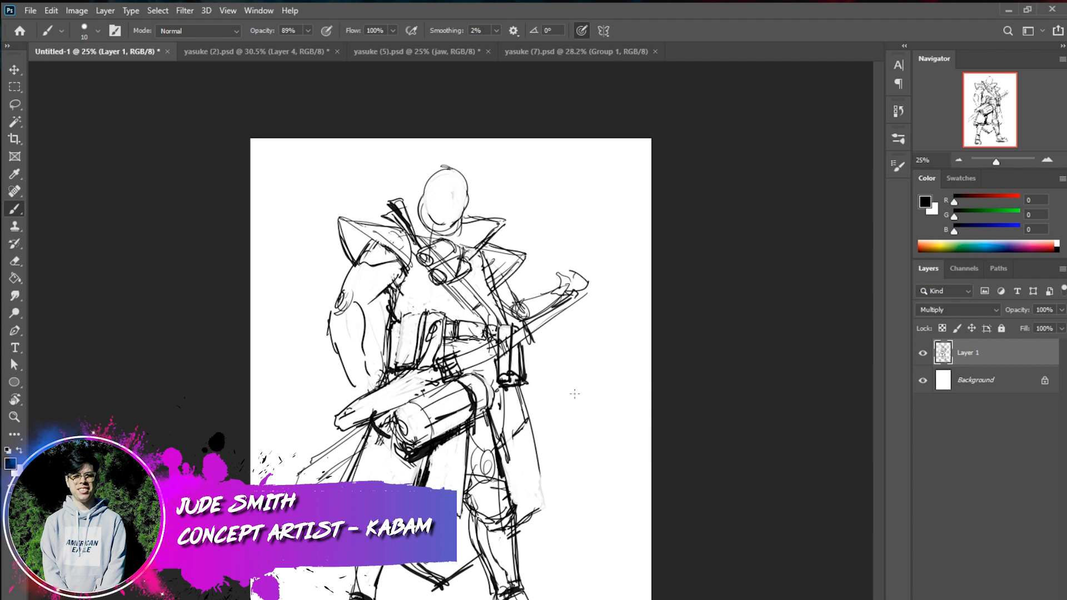
pyautogui.moveTo(382, 262)
pyautogui.mouseDown()
pyautogui.moveTo(353, 271)
pyautogui.moveTo(398, 273)
pyautogui.moveTo(364, 306)
pyautogui.mouseUp()
pyautogui.moveTo(365, 268); pyautogui.dragTo(352, 291)
pyautogui.press('x')
pyautogui.moveTo(390, 286)
pyautogui.mouseDown()
pyautogui.moveTo(362, 309)
pyautogui.moveTo(381, 295)
pyautogui.mouseUp()
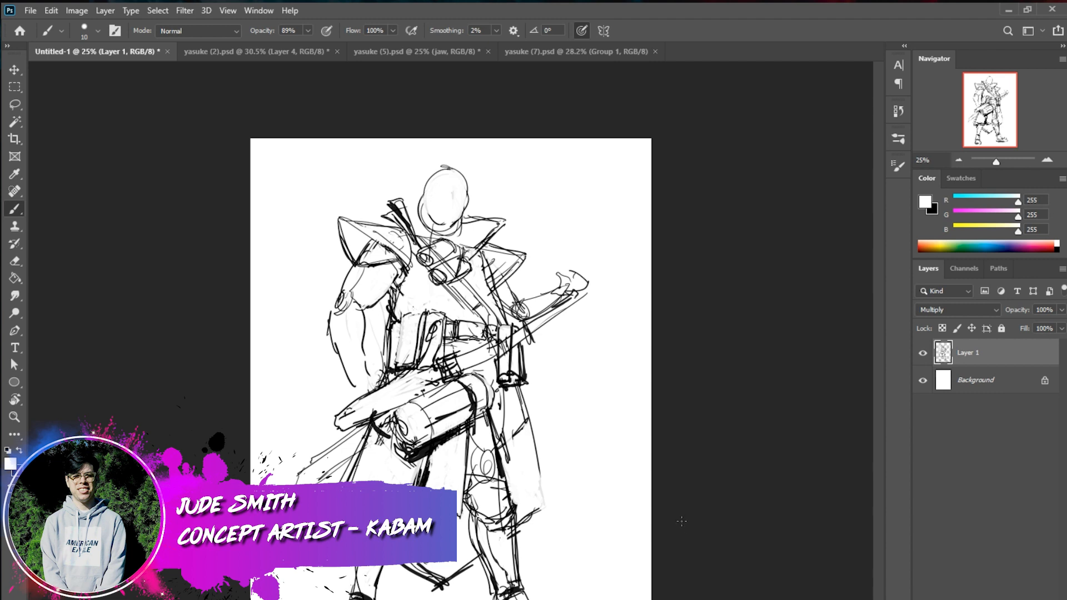
pyautogui.press('x')
pyautogui.moveTo(360, 307)
pyautogui.mouseDown()
pyautogui.moveTo(390, 303)
pyautogui.moveTo(351, 296)
pyautogui.moveTo(379, 309)
pyautogui.moveTo(362, 299)
pyautogui.moveTo(385, 289)
pyautogui.mouseUp()
pyautogui.hotkey('ctrl', 'z')
pyautogui.hotkey('ctrl', 'z')
pyautogui.hotkey('ctrl', 'z')
pyautogui.hotkey('ctrl', 'z')
pyautogui.hotkey('ctrl', 'z')
pyautogui.moveTo(354, 290)
pyautogui.mouseDown()
pyautogui.moveTo(381, 296)
pyautogui.moveTo(355, 303)
pyautogui.moveTo(365, 306)
pyautogui.mouseUp()
pyautogui.hotkey('ctrl', 'z')
# Draw the character's right forearm, wrist and hand, and reinforce the robe edge on the opposite side
pyautogui.moveTo(372, 258)
pyautogui.mouseDown()
pyautogui.moveTo(335, 300)
pyautogui.moveTo(347, 288)
pyautogui.moveTo(341, 319)
pyautogui.moveTo(365, 337)
pyautogui.moveTo(356, 351)
pyautogui.mouseUp()
pyautogui.moveTo(350, 300)
pyautogui.mouseDown()
pyautogui.moveTo(342, 340)
pyautogui.moveTo(359, 383)
pyautogui.mouseUp()
pyautogui.moveTo(334, 305)
pyautogui.mouseDown()
pyautogui.moveTo(337, 387)
pyautogui.moveTo(357, 379)
pyautogui.moveTo(361, 391)
pyautogui.moveTo(341, 410)
pyautogui.moveTo(371, 411)
pyautogui.moveTo(354, 430)
pyautogui.mouseUp()
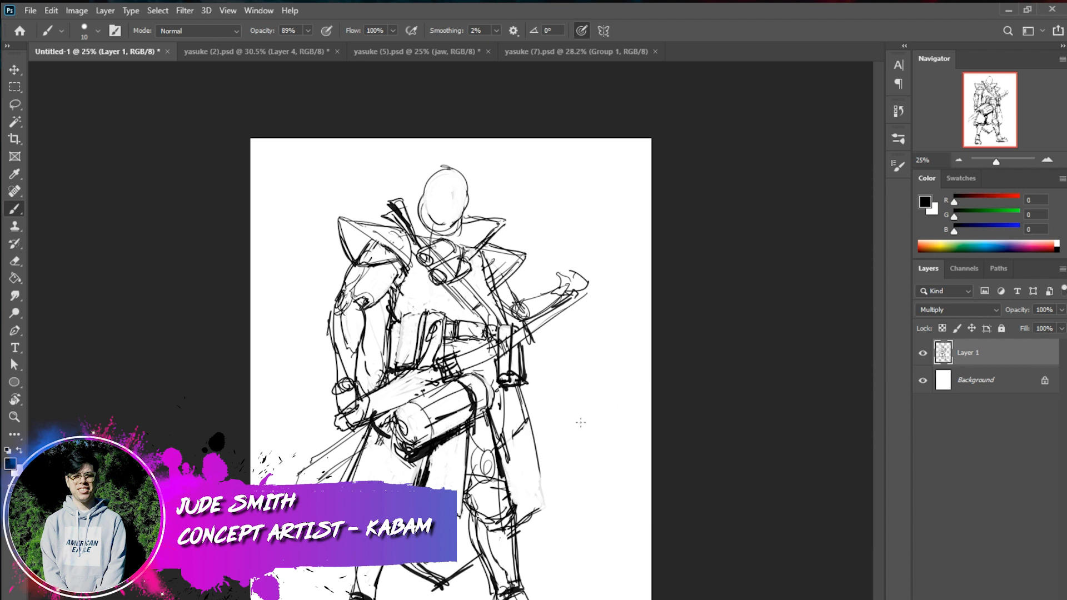
pyautogui.moveTo(509, 380); pyautogui.dragTo(542, 509)
pyautogui.moveTo(528, 425); pyautogui.dragTo(521, 479)
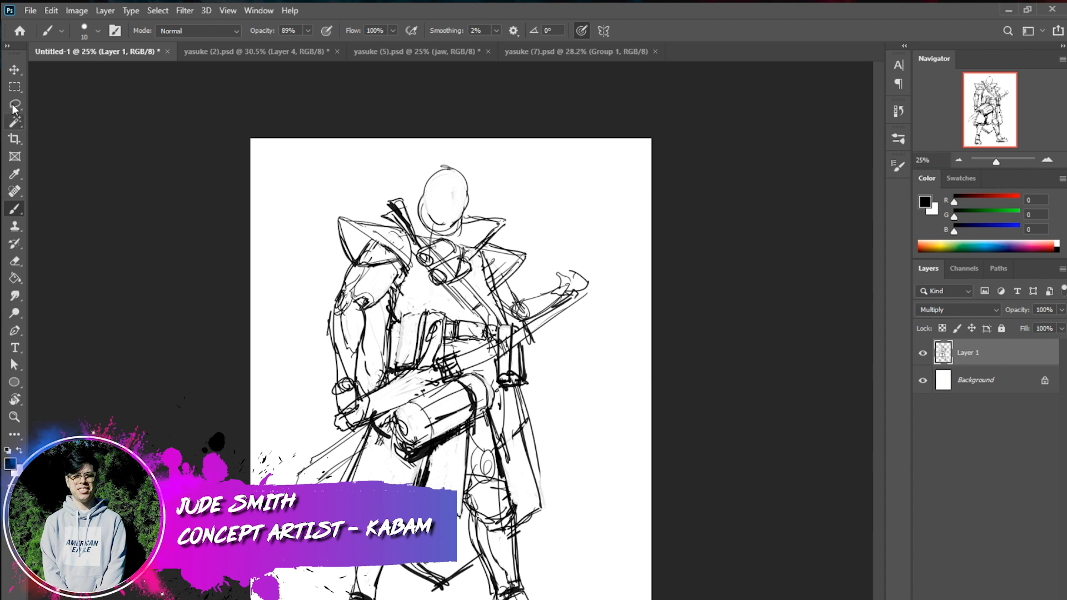
# Lasso the head, torso and arms and transform them to 93.60% width and 98.12% height with a slight skew
pyautogui.press('l')
pyautogui.moveTo(569, 202)
pyautogui.mouseDown()
pyautogui.moveTo(591, 327)
pyautogui.moveTo(509, 315)
pyautogui.moveTo(378, 358)
pyautogui.moveTo(277, 298)
pyautogui.moveTo(573, 203)
pyautogui.mouseUp()
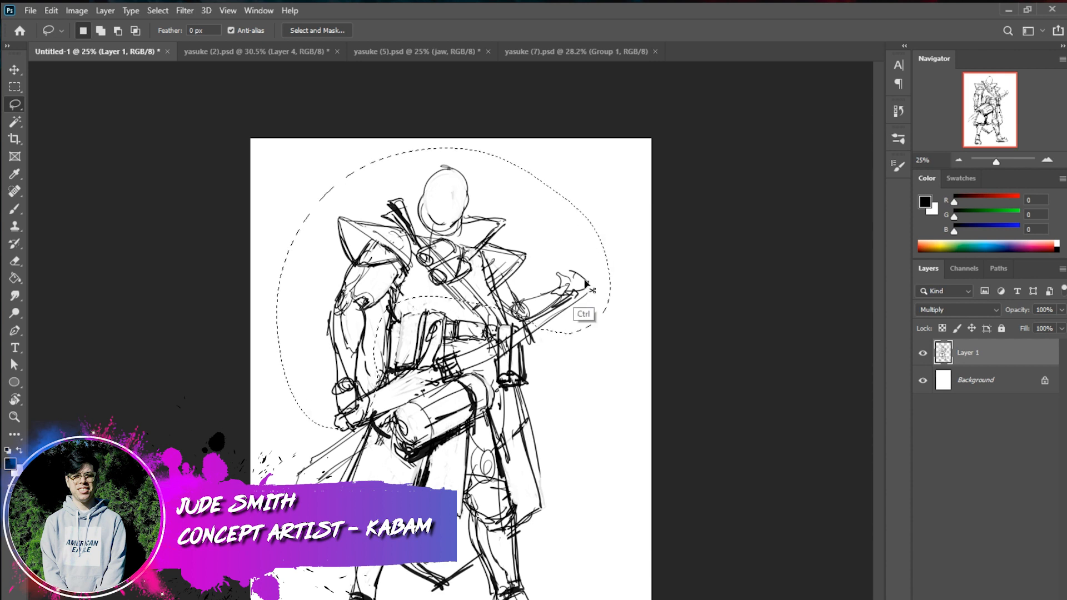
pyautogui.moveTo(532, 321)
pyautogui.mouseDown()
pyautogui.moveTo(455, 317)
pyautogui.moveTo(501, 252)
pyautogui.moveTo(596, 278)
pyautogui.moveTo(564, 329)
pyautogui.mouseUp()
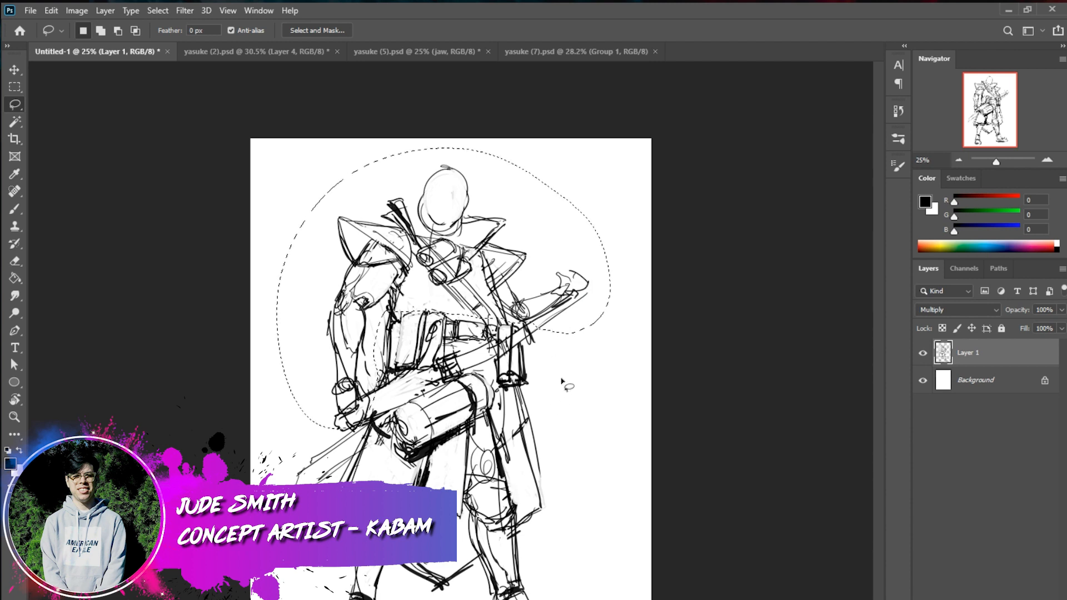
pyautogui.hotkey('ctrl', 't')
pyautogui.moveTo(610, 147); pyautogui.dragTo(585, 159)
pyautogui.moveTo(557, 190); pyautogui.dragTo(569, 177)
pyautogui.moveTo(569, 279); pyautogui.dragTo(566, 278)
pyautogui.moveTo(441, 416); pyautogui.dragTo(437, 430)
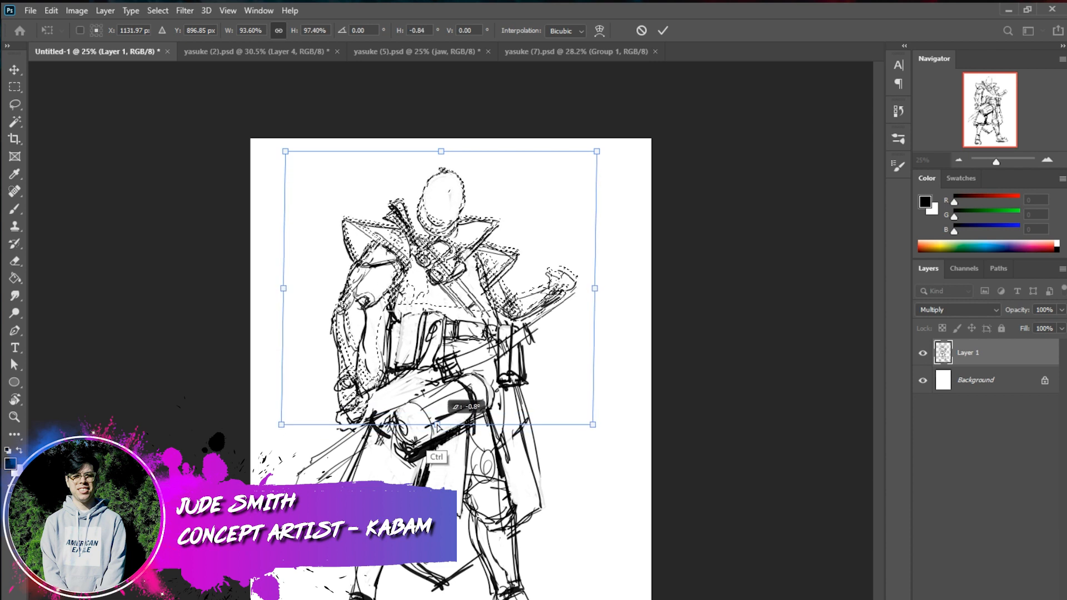
pyautogui.click(663, 31)
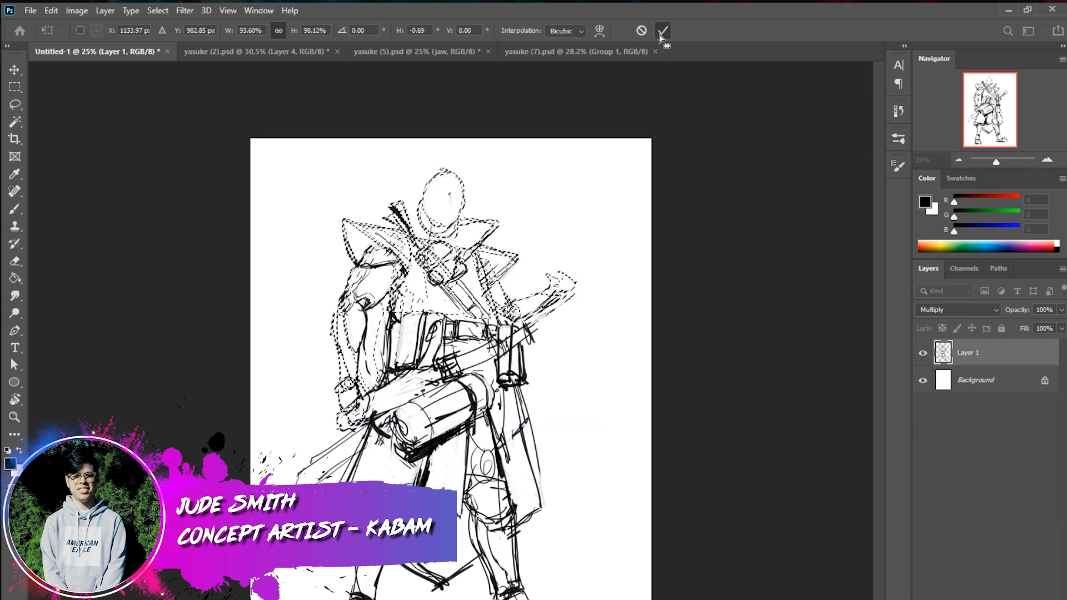
pyautogui.hotkey('ctrl', 'd')
# Lasso the waist and legs and distort them, narrowing the upper end and widening the lower end
pyautogui.moveTo(411, 315)
pyautogui.mouseDown()
pyautogui.moveTo(319, 599)
pyautogui.moveTo(537, 337)
pyautogui.moveTo(521, 327)
pyautogui.mouseUp()
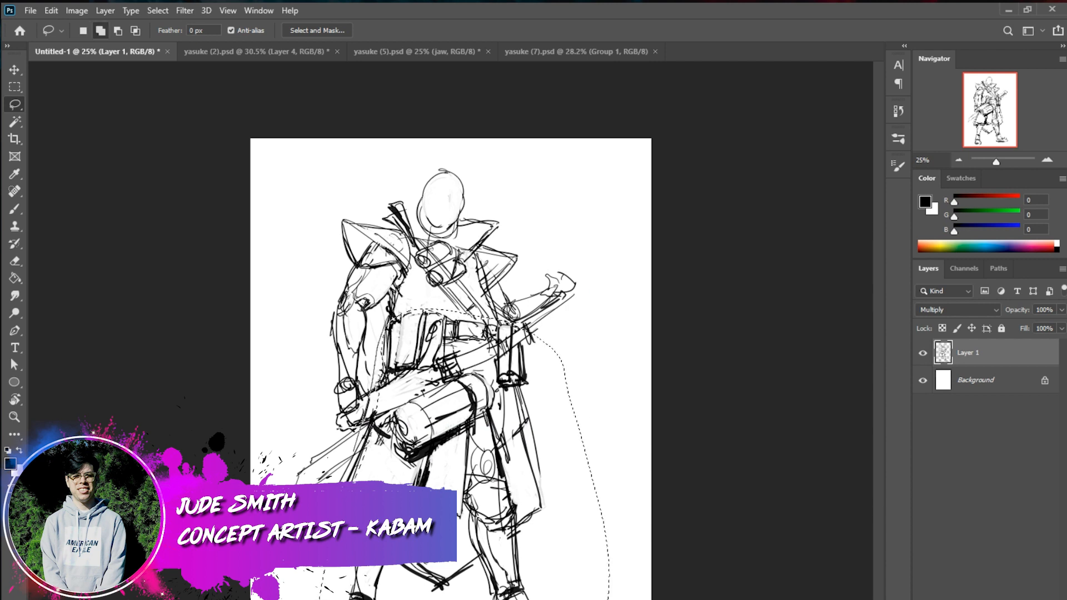
pyautogui.moveTo(371, 435)
pyautogui.mouseDown()
pyautogui.moveTo(325, 572)
pyautogui.moveTo(511, 591)
pyautogui.mouseUp()
pyautogui.moveTo(570, 478)
pyautogui.mouseDown()
pyautogui.moveTo(604, 516)
pyautogui.moveTo(517, 543)
pyautogui.mouseUp()
pyautogui.hotkey('ctrl', 't')
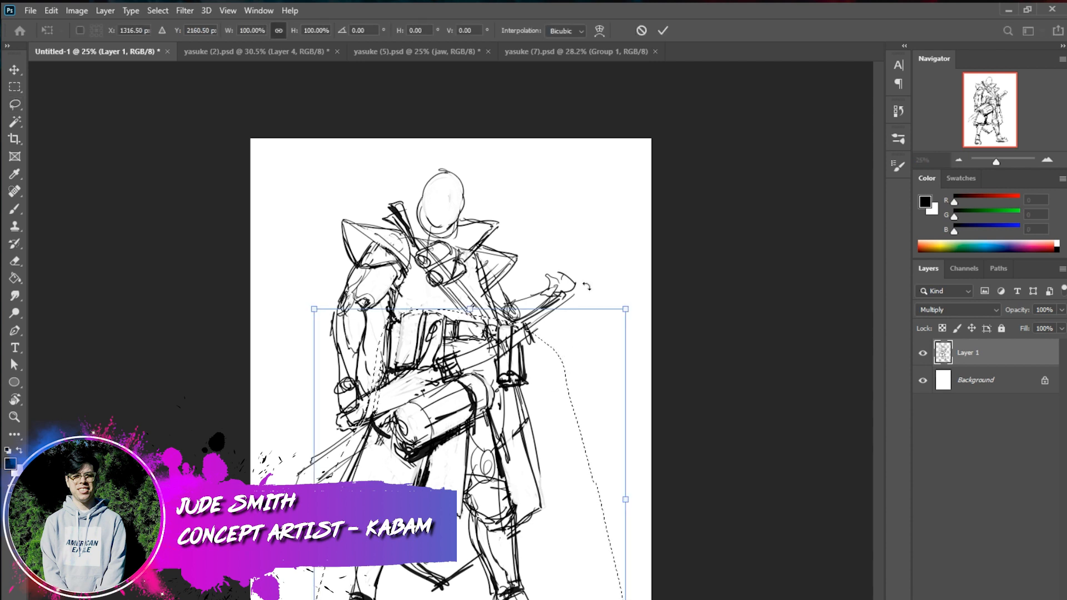
pyautogui.moveTo(625, 309)
pyautogui.mouseDown()
pyautogui.moveTo(595, 310)
pyautogui.moveTo(603, 307)
pyautogui.mouseUp()
pyautogui.moveTo(626, 599)
pyautogui.mouseDown()
pyautogui.moveTo(659, 599)
pyautogui.moveTo(646, 599)
pyautogui.mouseUp()
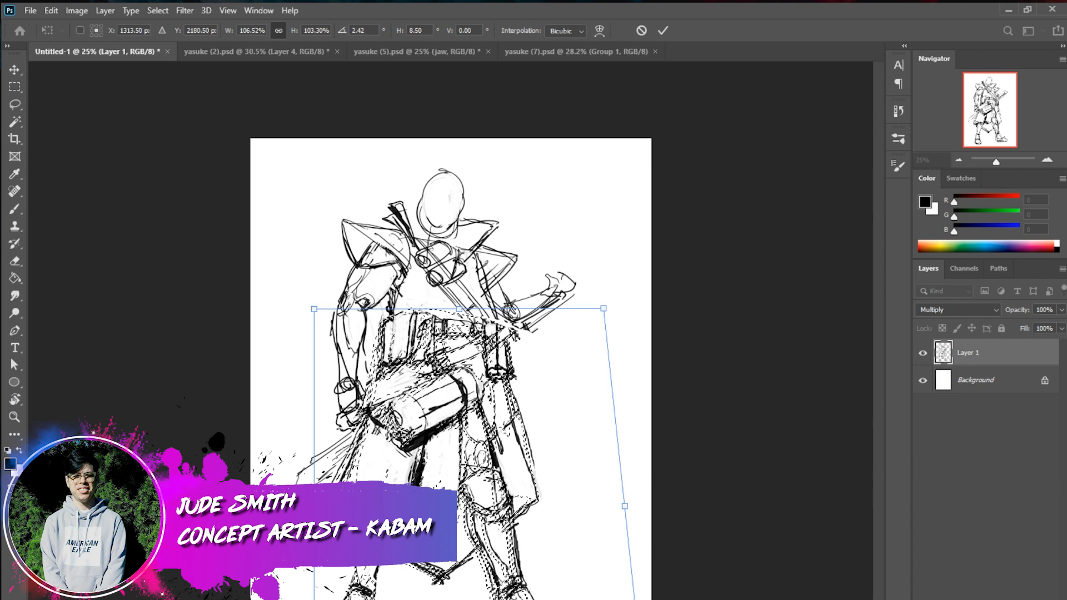
pyautogui.click(662, 30)
pyautogui.hotkey('ctrl', 'd')
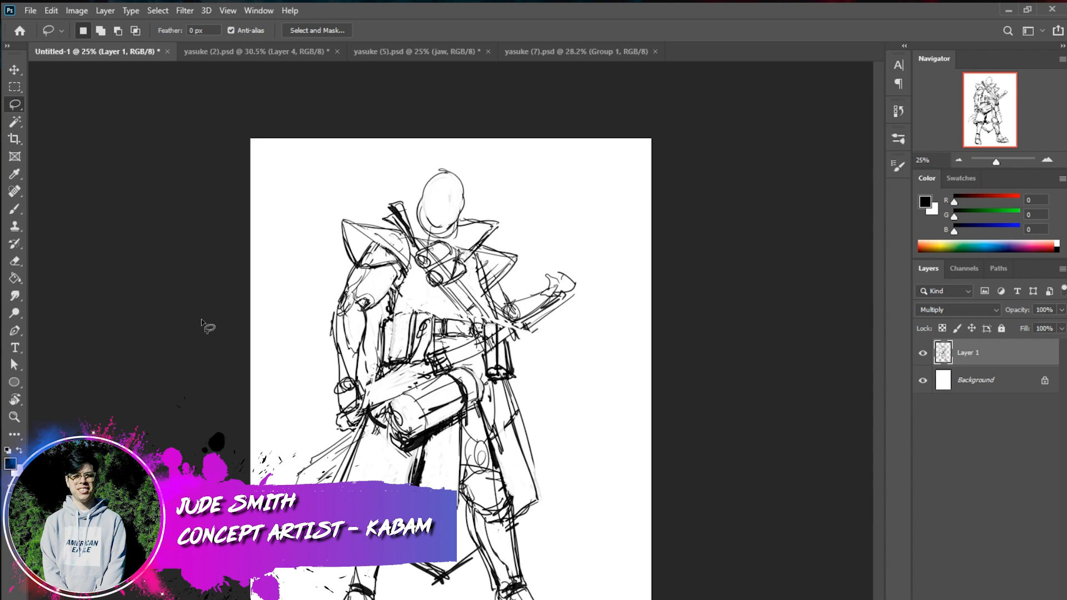
# Lasso the character's left lower leg and foot and adjust their shape with Free Transform
pyautogui.moveTo(526, 506)
pyautogui.mouseDown()
pyautogui.moveTo(530, 540)
pyautogui.moveTo(483, 585)
pyautogui.moveTo(459, 532)
pyautogui.moveTo(485, 491)
pyautogui.mouseUp()
pyautogui.hotkey('ctrl', 't')
pyautogui.moveTo(532, 599); pyautogui.dragTo(514, 599)
pyautogui.click(663, 30)
# Lasso around the whole figure and warp it slightly to adjust the pose, then deselect
pyautogui.moveTo(535, 139)
pyautogui.mouseDown()
pyautogui.moveTo(644, 599)
pyautogui.moveTo(281, 250)
pyautogui.moveTo(378, 136)
pyautogui.mouseUp()
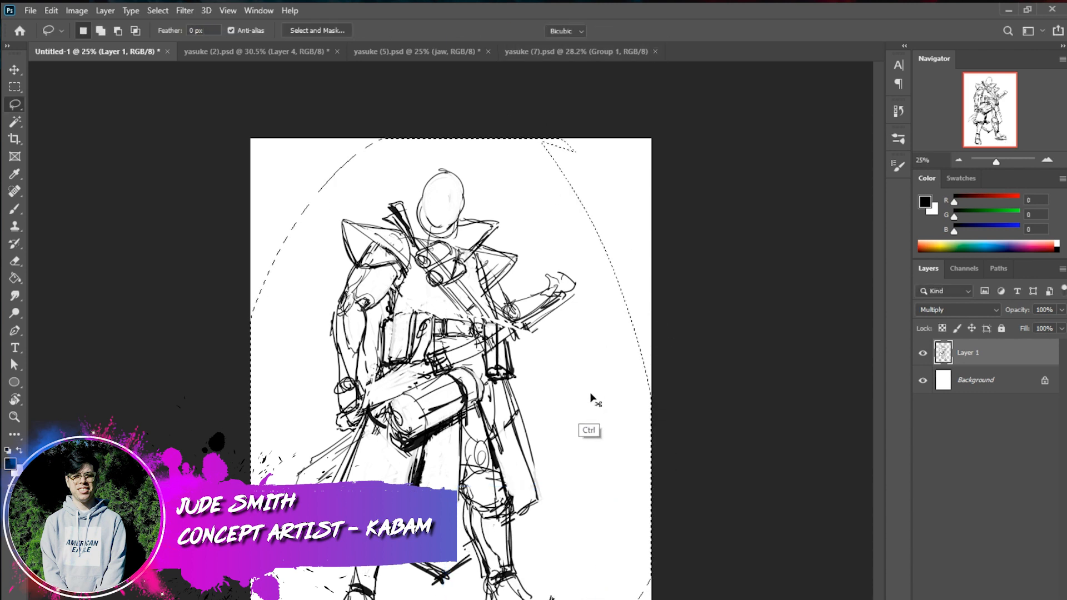
pyautogui.hotkey('ctrl', 't')
pyautogui.click(600, 30)
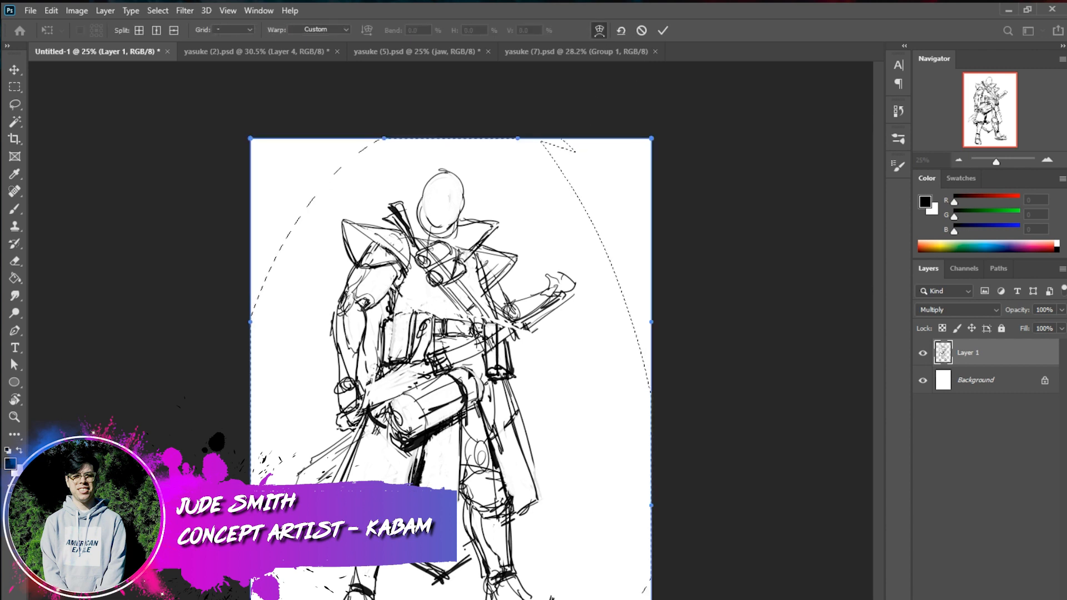
pyautogui.moveTo(488, 350); pyautogui.dragTo(492, 340)
pyautogui.click(663, 30)
pyautogui.hotkey('ctrl', 'd')
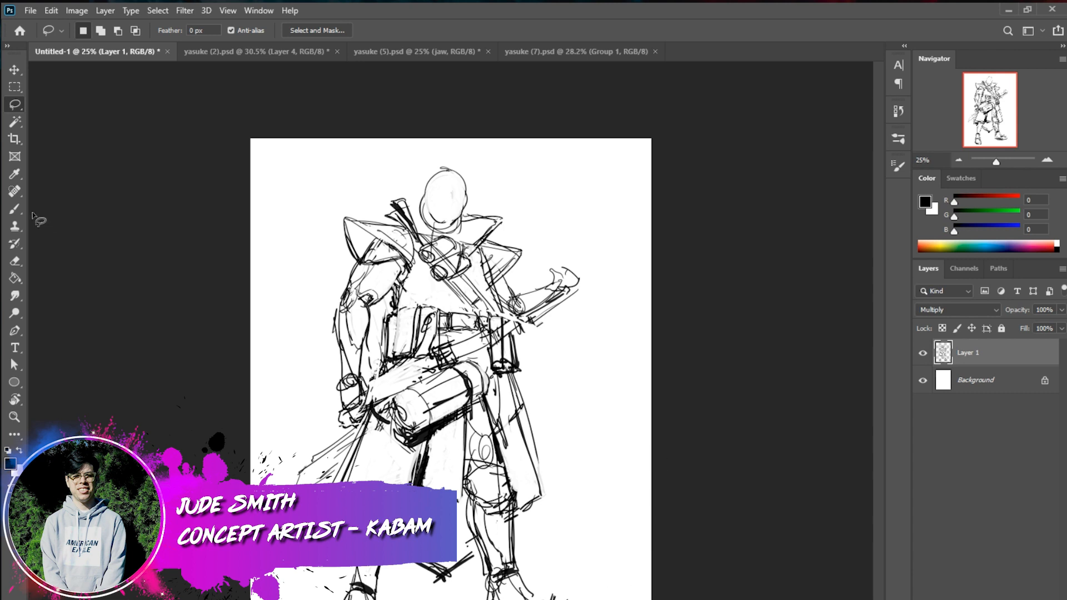
# Draw a vertical centre line on the face and loose hair tufts around the top of the head
pyautogui.press('b')
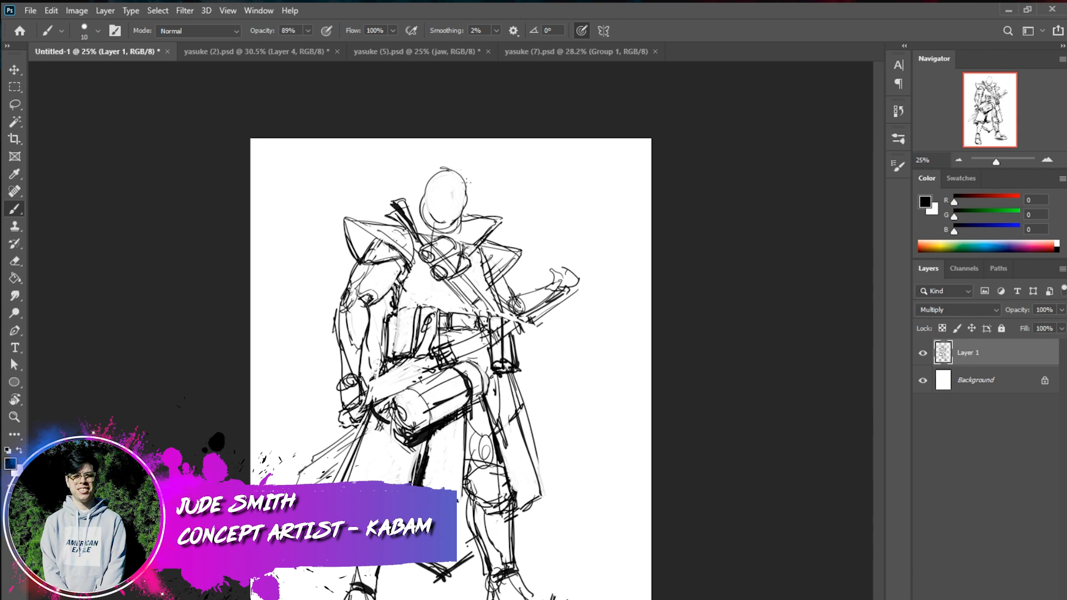
pyautogui.moveTo(476, 189)
pyautogui.mouseDown()
pyautogui.moveTo(456, 165)
pyautogui.moveTo(423, 166)
pyautogui.moveTo(414, 184)
pyautogui.moveTo(447, 221)
pyautogui.mouseUp()
pyautogui.hotkey('ctrl', 'z')
pyautogui.hotkey('ctrl', 'z')
pyautogui.moveTo(455, 175); pyautogui.dragTo(449, 225)
pyautogui.moveTo(470, 186); pyautogui.dragTo(480, 165)
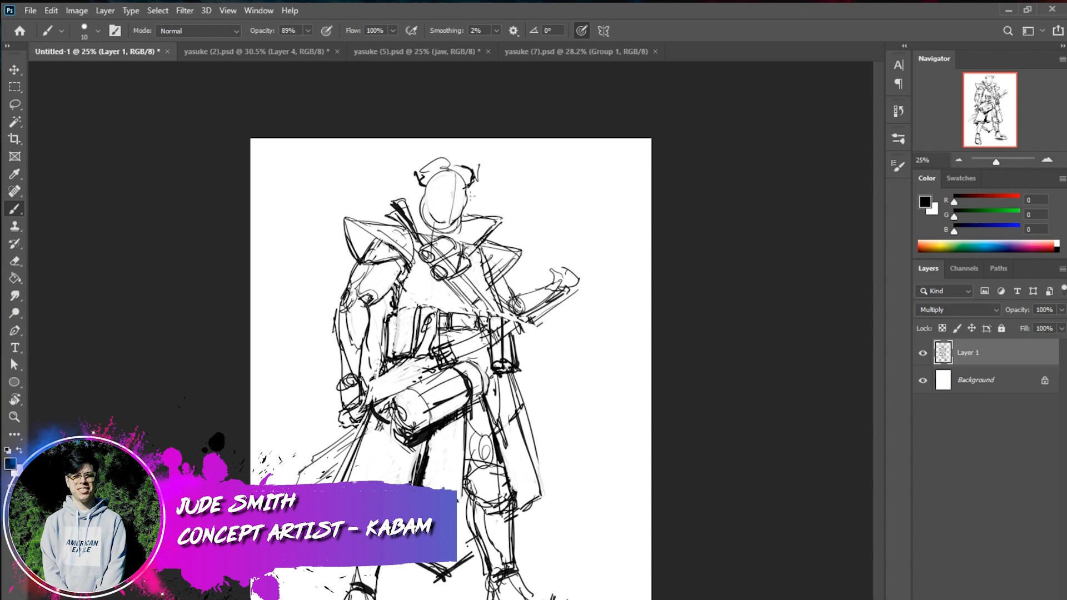
pyautogui.moveTo(479, 166); pyautogui.dragTo(463, 167)
# Mark the chin and add a curved brow guideline across the face
pyautogui.moveTo(426, 189)
pyautogui.mouseDown()
pyautogui.moveTo(425, 216)
pyautogui.moveTo(437, 223)
pyautogui.mouseUp()
pyautogui.hotkey('ctrl', 'z')
pyautogui.moveTo(435, 226); pyautogui.dragTo(448, 225)
pyautogui.moveTo(432, 189); pyautogui.dragTo(467, 195)
# Reinforce the contours of both lower legs with short black strokes
pyautogui.moveTo(476, 501); pyautogui.dragTo(477, 543)
pyautogui.moveTo(472, 503); pyautogui.dragTo(482, 555)
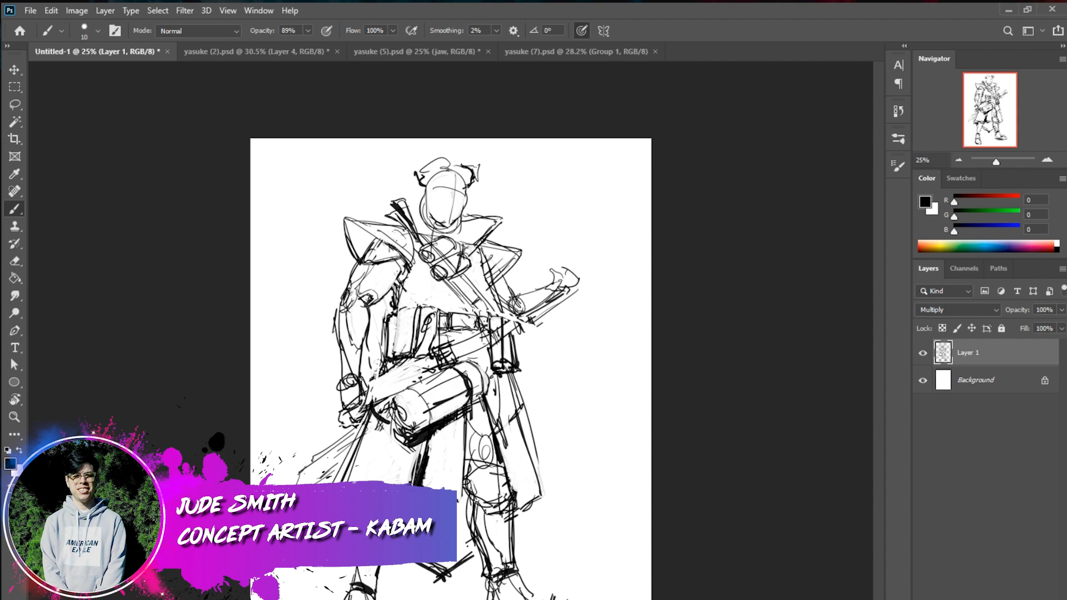
pyautogui.press('x')
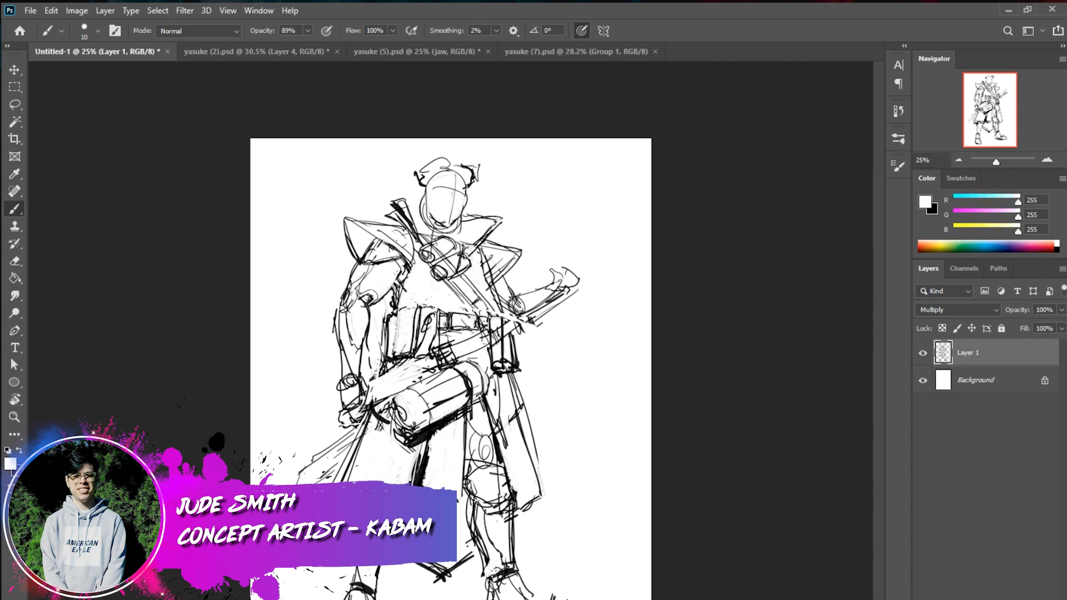
pyautogui.press('x')
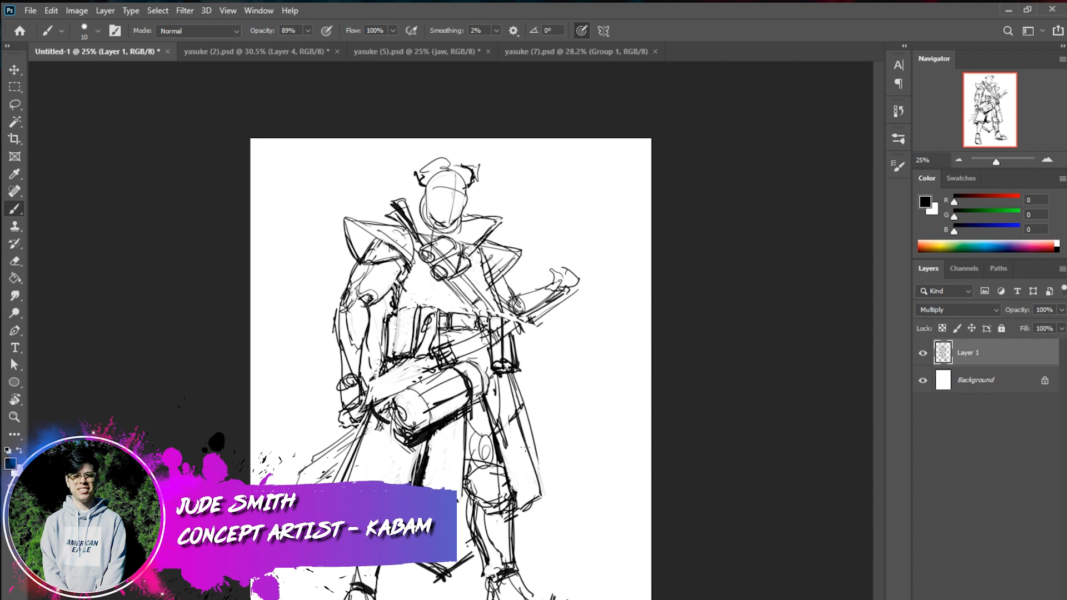
pyautogui.moveTo(385, 566); pyautogui.dragTo(373, 592)
# Sketch spiky tufts behind both sides of the collar and darken the robe's lower corner and hem
pyautogui.moveTo(360, 192)
pyautogui.mouseDown()
pyautogui.moveTo(406, 198)
pyautogui.moveTo(399, 187)
pyautogui.moveTo(434, 192)
pyautogui.mouseUp()
pyautogui.moveTo(489, 243)
pyautogui.mouseDown()
pyautogui.moveTo(521, 212)
pyautogui.moveTo(482, 199)
pyautogui.mouseUp()
pyautogui.moveTo(488, 243); pyautogui.dragTo(523, 211)
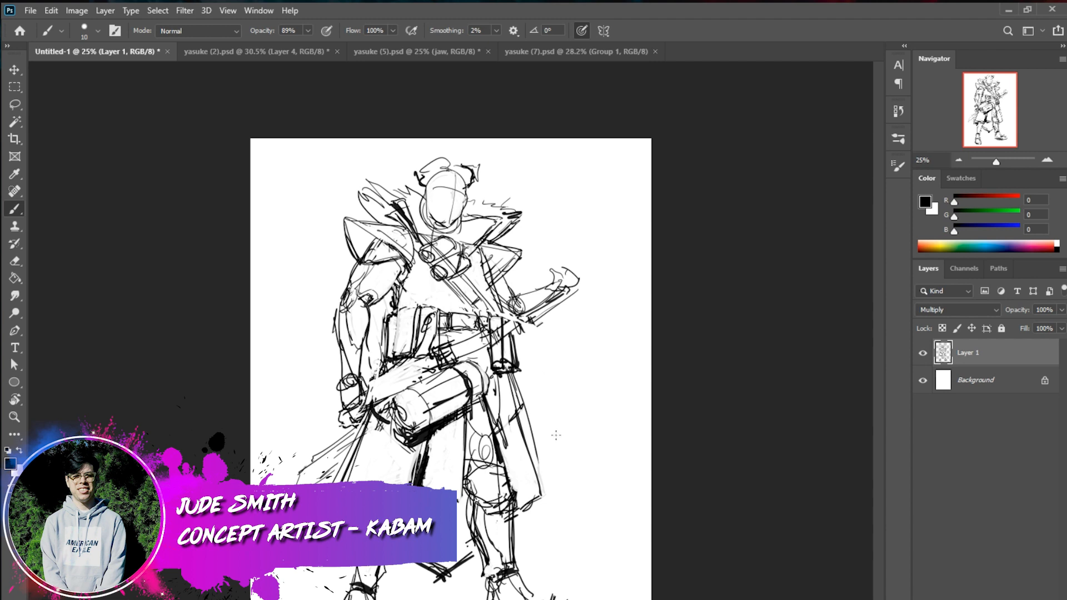
pyautogui.moveTo(514, 485)
pyautogui.mouseDown()
pyautogui.moveTo(545, 502)
pyautogui.moveTo(519, 521)
pyautogui.mouseUp()
pyautogui.moveTo(536, 508)
pyautogui.mouseDown()
pyautogui.moveTo(413, 588)
pyautogui.moveTo(387, 590)
pyautogui.mouseUp()
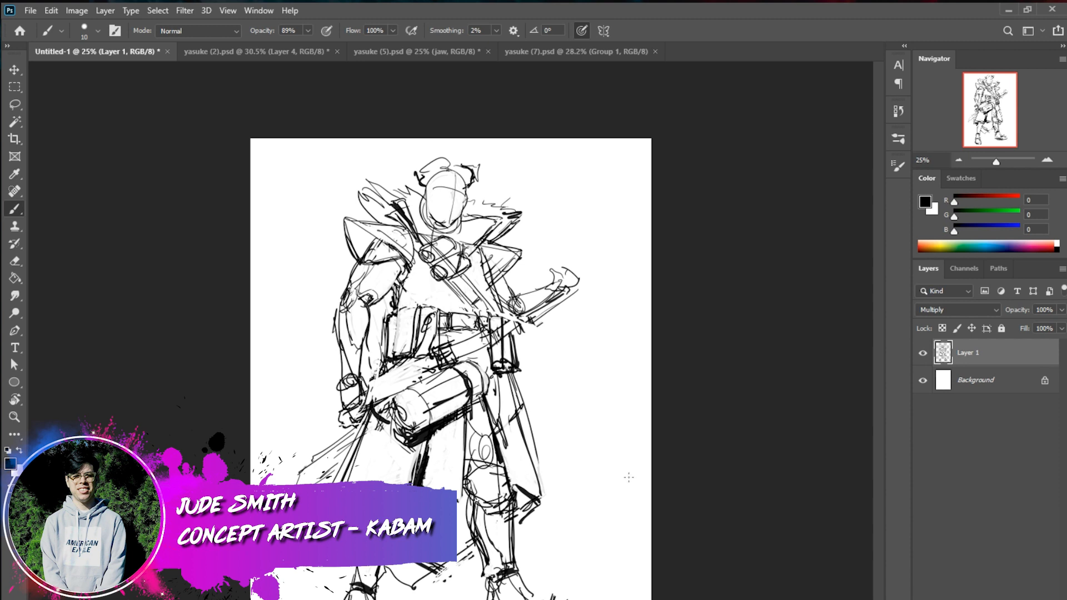
# Thicken the outer contour of the character's right forearm and define its wrist and clenched fist
pyautogui.moveTo(332, 302)
pyautogui.mouseDown()
pyautogui.moveTo(340, 390)
pyautogui.moveTo(361, 380)
pyautogui.moveTo(341, 397)
pyautogui.moveTo(361, 389)
pyautogui.mouseUp()
pyautogui.moveTo(336, 422); pyautogui.dragTo(376, 379)
pyautogui.moveTo(365, 393)
pyautogui.mouseDown()
pyautogui.moveTo(381, 376)
pyautogui.moveTo(376, 409)
pyautogui.mouseUp()
pyautogui.moveTo(356, 424)
pyautogui.mouseDown()
pyautogui.moveTo(368, 421)
pyautogui.moveTo(343, 423)
pyautogui.mouseUp()
# Redraw the character's raised left forearm and rounded hand, undoing the last unwanted stroke
pyautogui.moveTo(570, 293)
pyautogui.mouseDown()
pyautogui.moveTo(533, 338)
pyautogui.moveTo(510, 336)
pyautogui.moveTo(522, 288)
pyautogui.moveTo(507, 303)
pyautogui.mouseUp()
pyautogui.moveTo(564, 281)
pyautogui.mouseDown()
pyautogui.moveTo(589, 262)
pyautogui.moveTo(563, 288)
pyautogui.mouseUp()
pyautogui.moveTo(586, 285)
pyautogui.mouseDown()
pyautogui.moveTo(571, 293)
pyautogui.moveTo(588, 257)
pyautogui.moveTo(563, 288)
pyautogui.moveTo(592, 280)
pyautogui.moveTo(569, 298)
pyautogui.moveTo(581, 296)
pyautogui.mouseUp()
pyautogui.moveTo(592, 258)
pyautogui.mouseDown()
pyautogui.moveTo(557, 277)
pyautogui.moveTo(571, 288)
pyautogui.moveTo(524, 345)
pyautogui.mouseUp()
pyautogui.hotkey('ctrl', 'z')
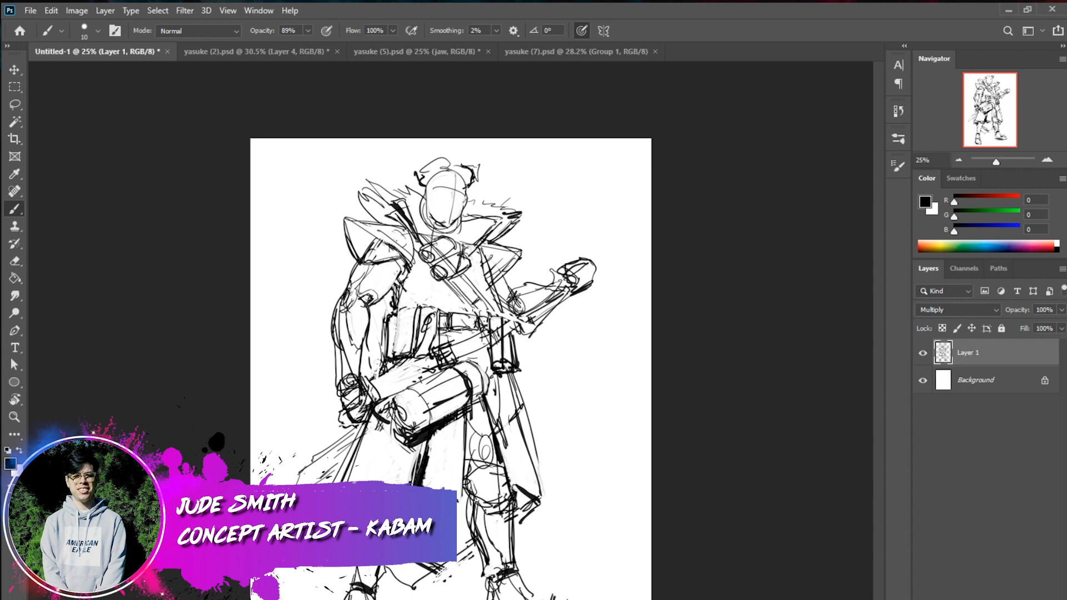
# Shift the whole figure slightly rightward on the canvas and darken the armpit, fist and shoulder guard of its right arm
pyautogui.moveTo(567, 598); pyautogui.dragTo(578, 599)
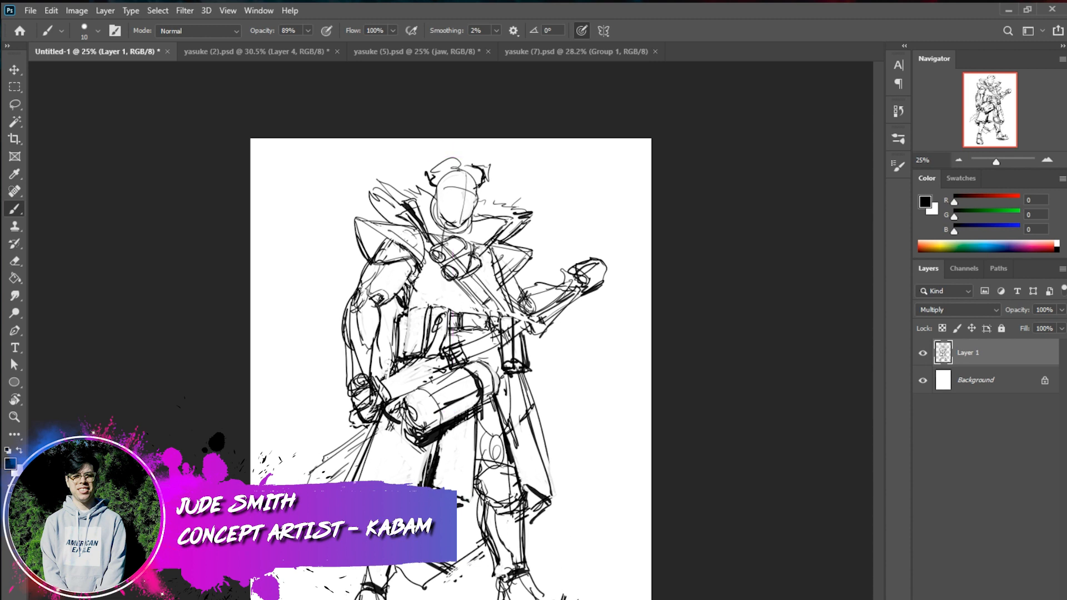
pyautogui.moveTo(416, 284); pyautogui.dragTo(404, 310)
pyautogui.moveTo(416, 298); pyautogui.dragTo(394, 309)
pyautogui.moveTo(379, 376)
pyautogui.mouseDown()
pyautogui.moveTo(365, 414)
pyautogui.moveTo(353, 416)
pyautogui.mouseUp()
pyautogui.moveTo(351, 371); pyautogui.dragTo(350, 381)
pyautogui.moveTo(346, 217)
pyautogui.mouseDown()
pyautogui.moveTo(372, 267)
pyautogui.moveTo(407, 232)
pyautogui.moveTo(426, 259)
pyautogui.mouseUp()
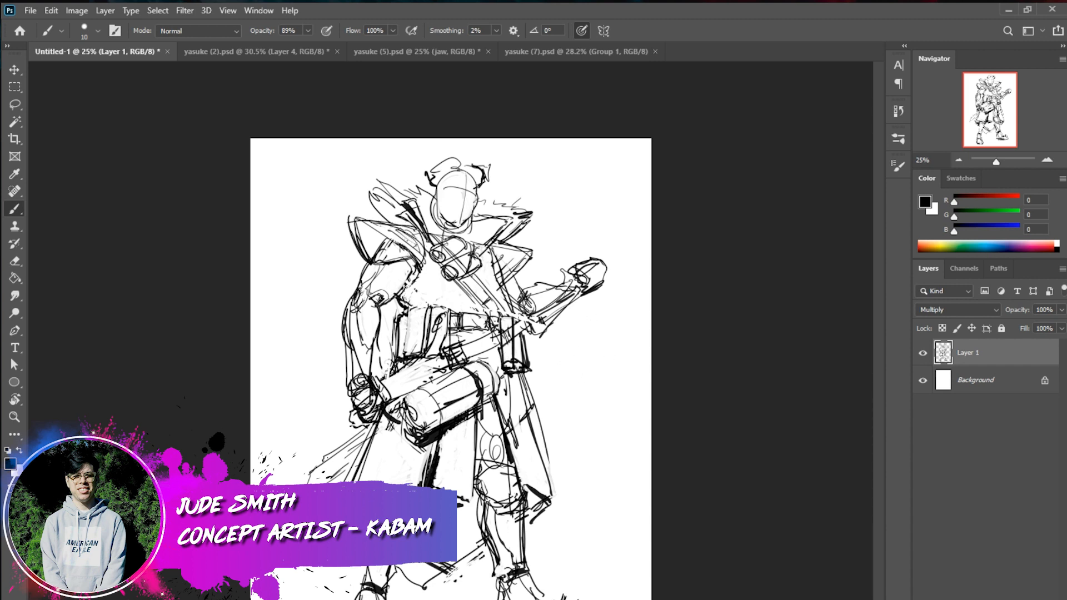
# Darken the lower robe edges on both sides and the outlines of the shoulder guards
pyautogui.moveTo(544, 446); pyautogui.dragTo(554, 503)
pyautogui.moveTo(548, 464); pyautogui.dragTo(540, 483)
pyautogui.moveTo(361, 458); pyautogui.dragTo(326, 483)
pyautogui.moveTo(357, 461); pyautogui.dragTo(328, 483)
pyautogui.moveTo(534, 244)
pyautogui.mouseDown()
pyautogui.moveTo(502, 281)
pyautogui.moveTo(541, 241)
pyautogui.mouseUp()
pyautogui.moveTo(411, 229); pyautogui.dragTo(357, 218)
# Extend the dark inner robe fold below the cylinder and trim its edge with a white stroke
pyautogui.moveTo(436, 442); pyautogui.dragTo(425, 487)
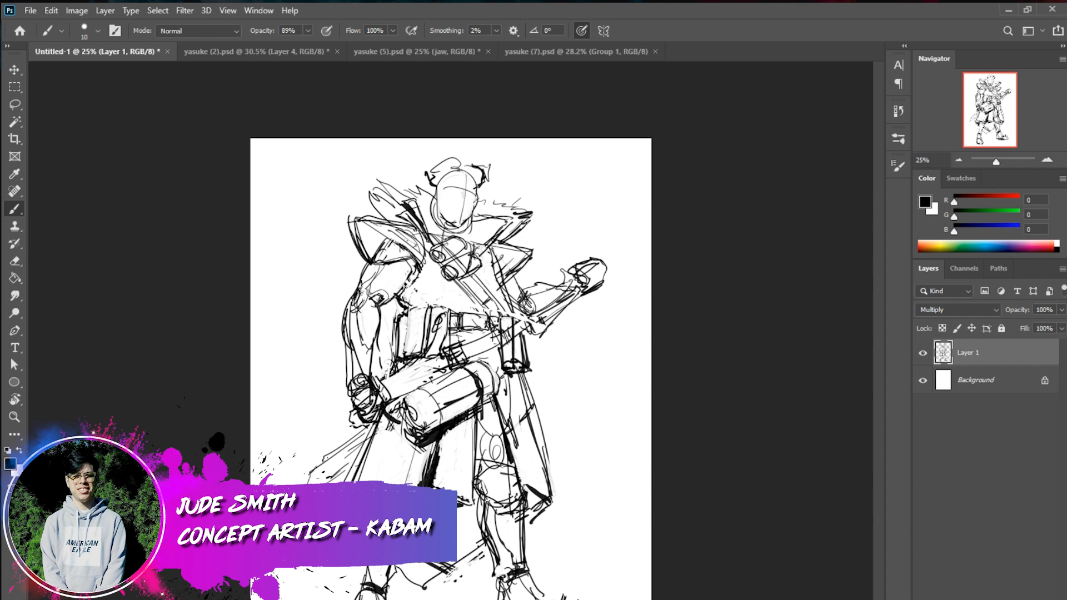
pyautogui.press('x')
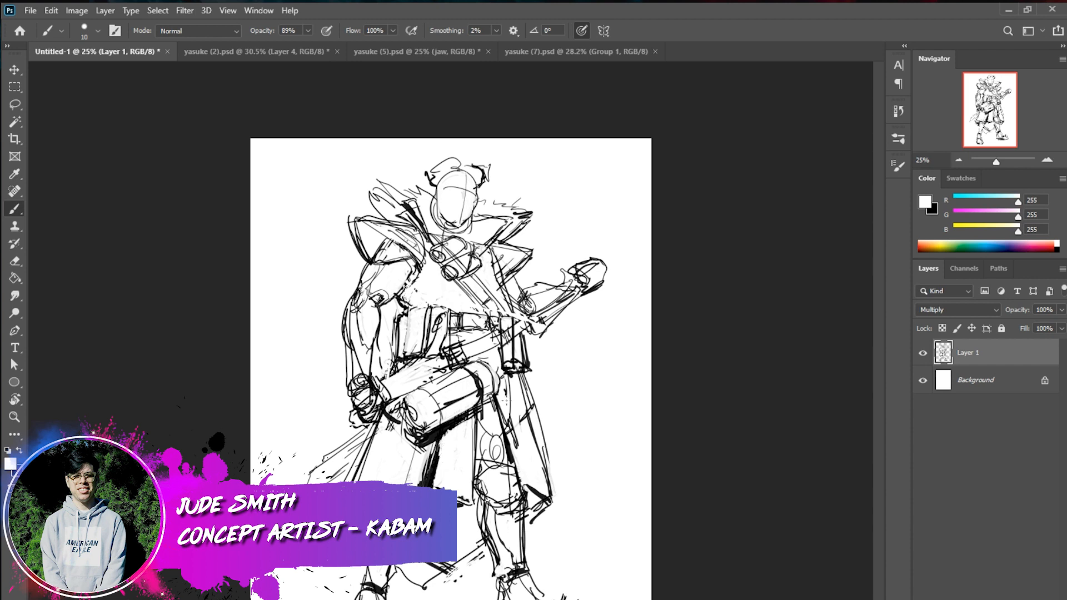
pyautogui.moveTo(434, 486); pyautogui.dragTo(439, 459)
pyautogui.press('x')
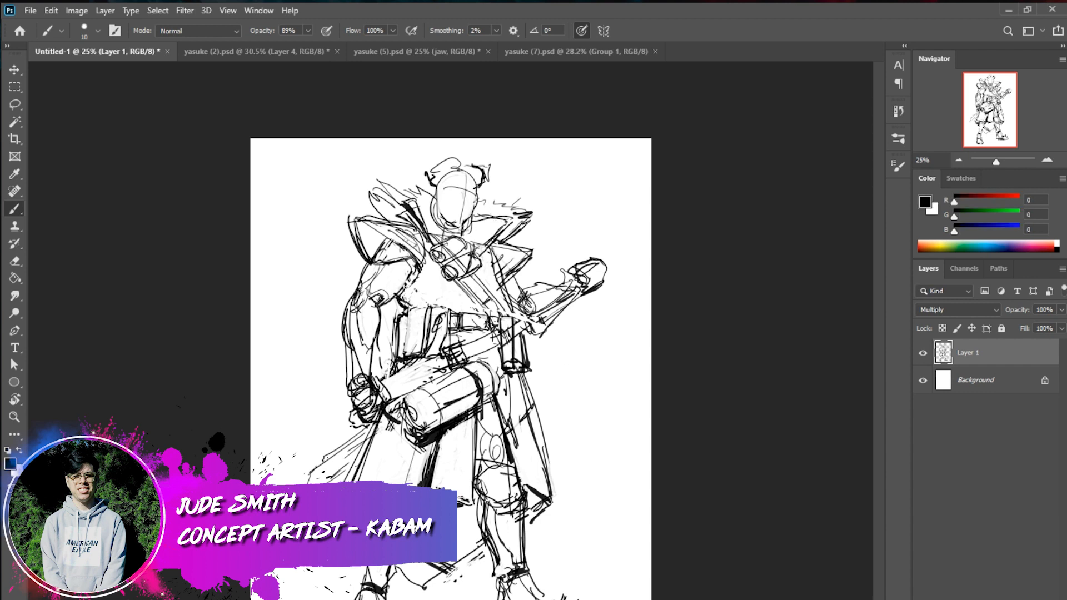
# Redraw the outline of the head and jaw with darker contours at 50% zoom
pyautogui.moveTo(436, 211); pyautogui.dragTo(427, 233)
pyautogui.click(1047, 160)
pyautogui.click(1047, 160)
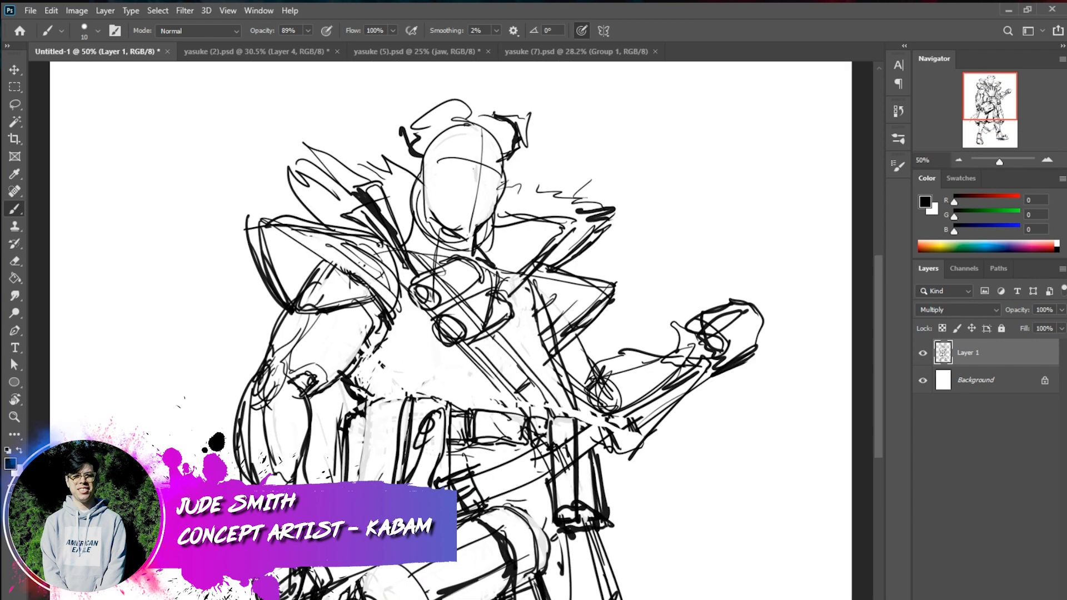
pyautogui.moveTo(436, 135)
pyautogui.mouseDown()
pyautogui.moveTo(418, 207)
pyautogui.moveTo(422, 155)
pyautogui.moveTo(417, 217)
pyautogui.mouseUp()
pyautogui.moveTo(439, 122)
pyautogui.mouseDown()
pyautogui.moveTo(429, 140)
pyautogui.moveTo(505, 119)
pyautogui.moveTo(490, 209)
pyautogui.mouseUp()
pyautogui.moveTo(503, 169); pyautogui.dragTo(495, 229)
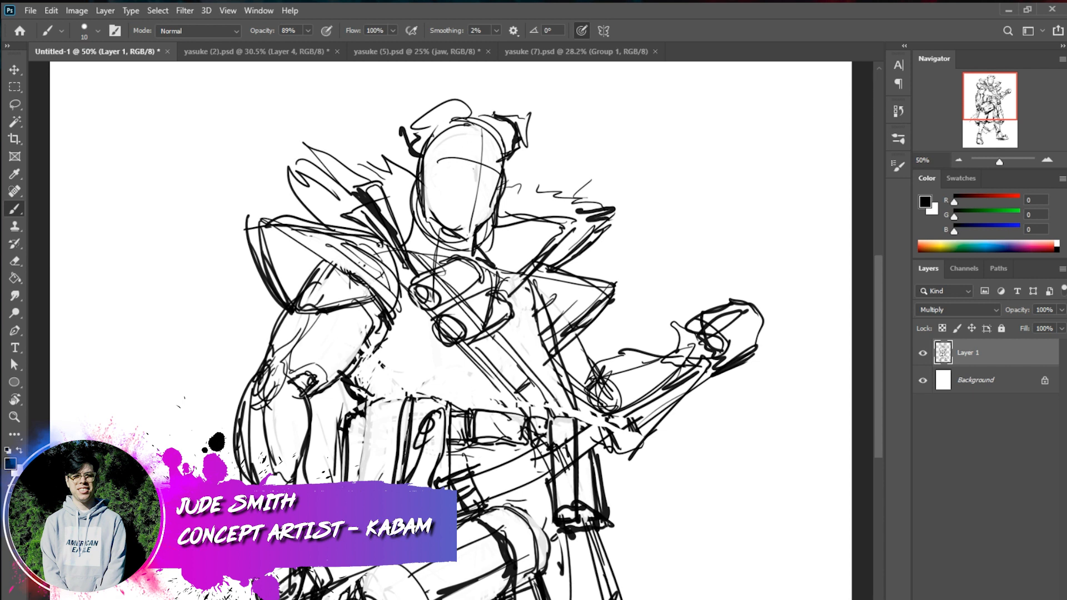
# Shade the recess inside the shoulder guard of the figure's right arm solid black
pyautogui.moveTo(256, 217)
pyautogui.mouseDown()
pyautogui.moveTo(312, 253)
pyautogui.moveTo(318, 271)
pyautogui.mouseUp()
pyautogui.moveTo(285, 240)
pyautogui.mouseDown()
pyautogui.moveTo(303, 275)
pyautogui.moveTo(320, 259)
pyautogui.mouseUp()
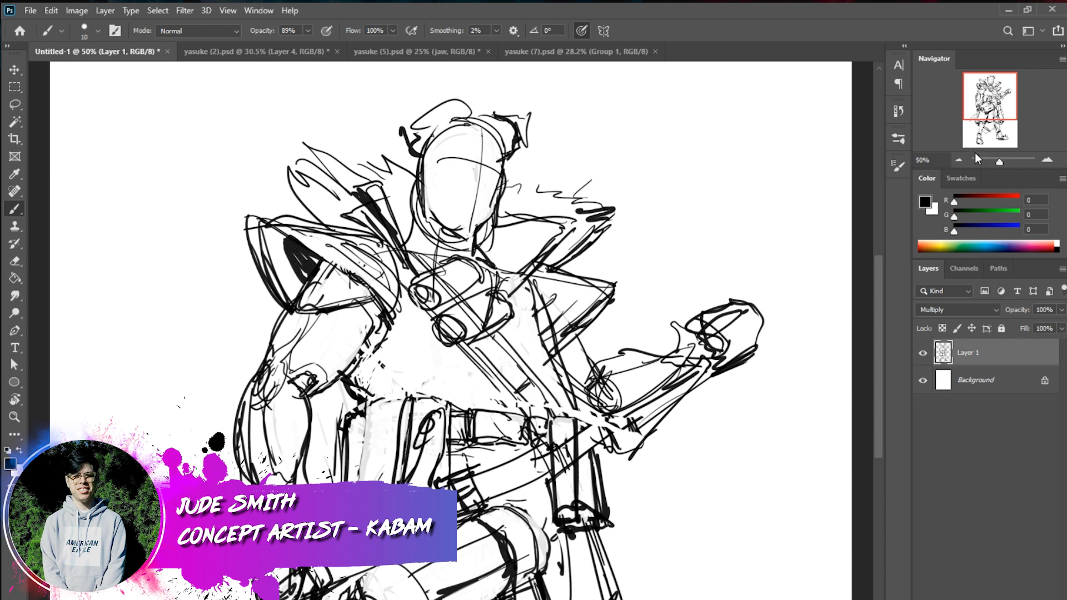
# Fade the rough sketch layer to 8% opacity and add a new layer above it in Multiply blend mode
pyautogui.click(959, 159)
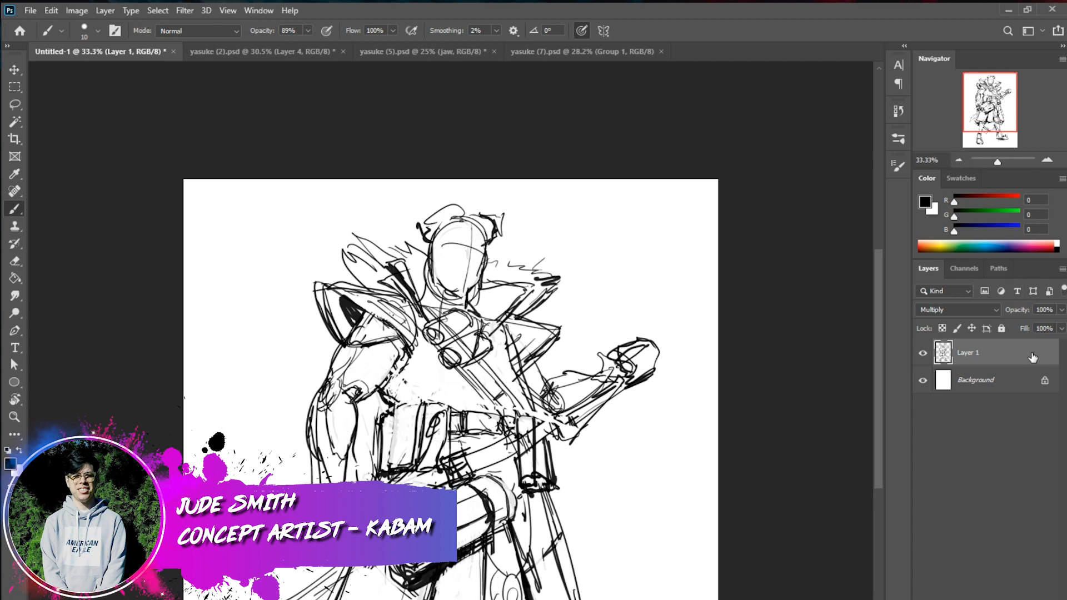
pyautogui.click(1062, 310)
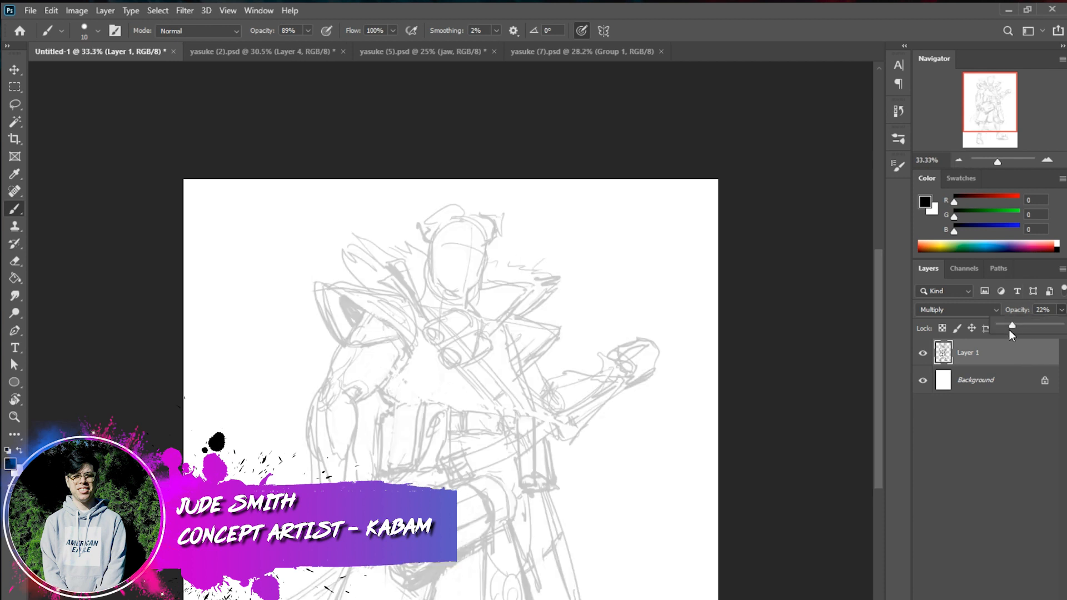
pyautogui.moveTo(999, 329); pyautogui.dragTo(1005, 326)
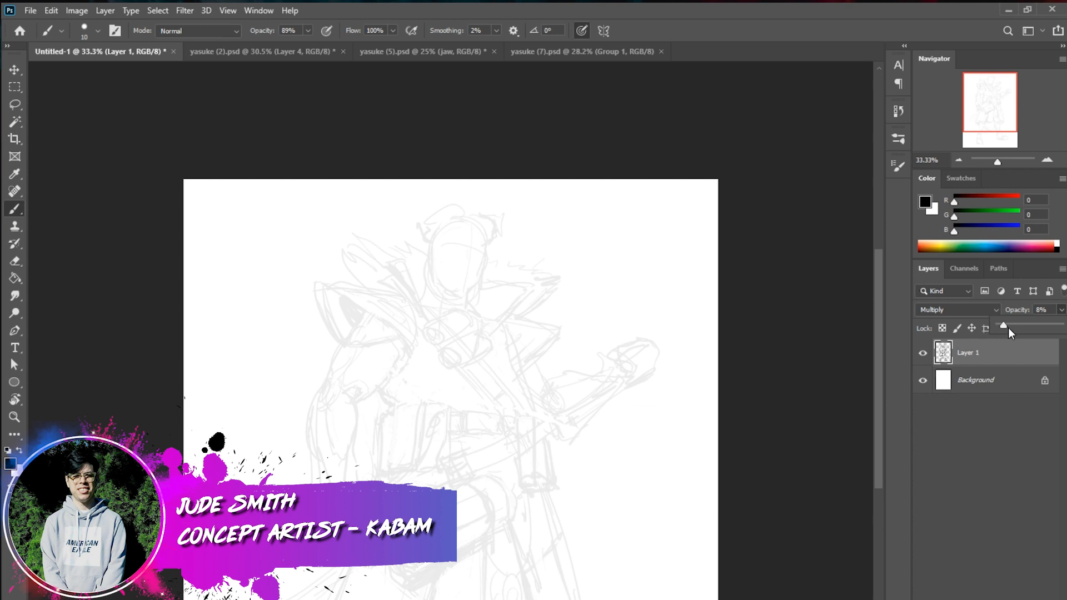
pyautogui.hotkey('ctrl', 'alt', 'shift', 'n')
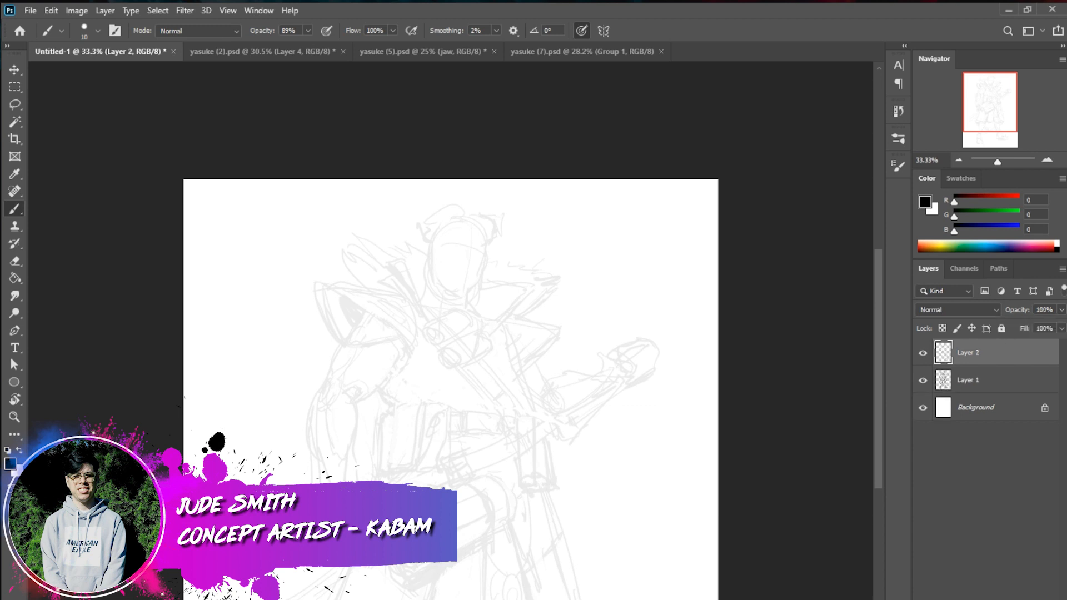
pyautogui.click(975, 312)
pyautogui.click(965, 357)
# Ink the armpit contour plus the front ridge and outer edge of the right arm's shoulder guard on the new layer
pyautogui.click(1048, 160)
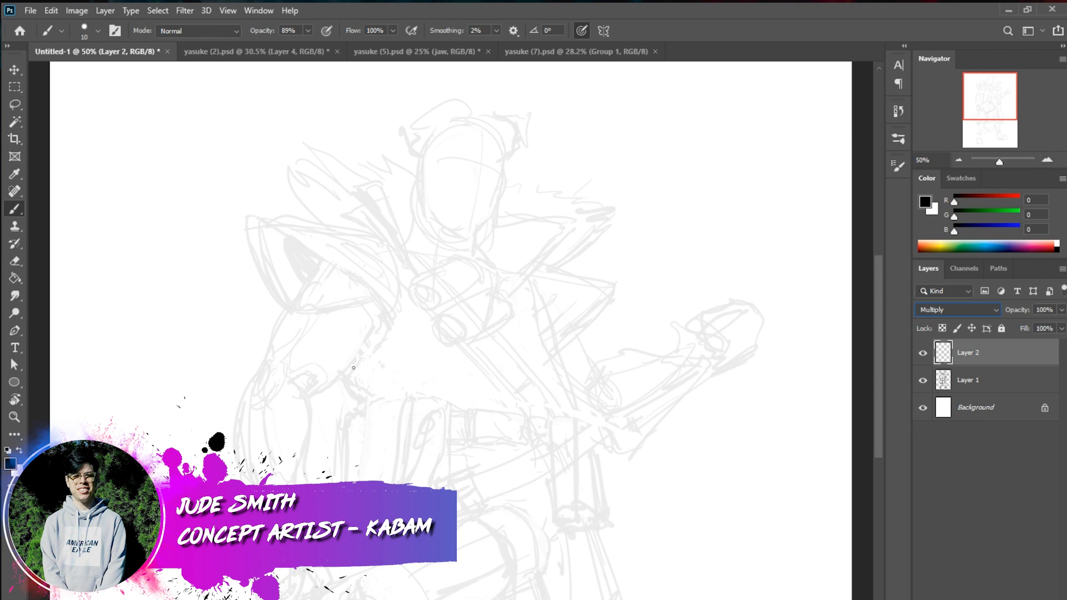
pyautogui.moveTo(344, 375); pyautogui.dragTo(365, 404)
pyautogui.moveTo(390, 315); pyautogui.dragTo(346, 375)
pyautogui.moveTo(328, 261); pyautogui.dragTo(391, 319)
pyautogui.moveTo(262, 222); pyautogui.dragTo(328, 261)
pyautogui.moveTo(249, 223); pyautogui.dragTo(280, 307)
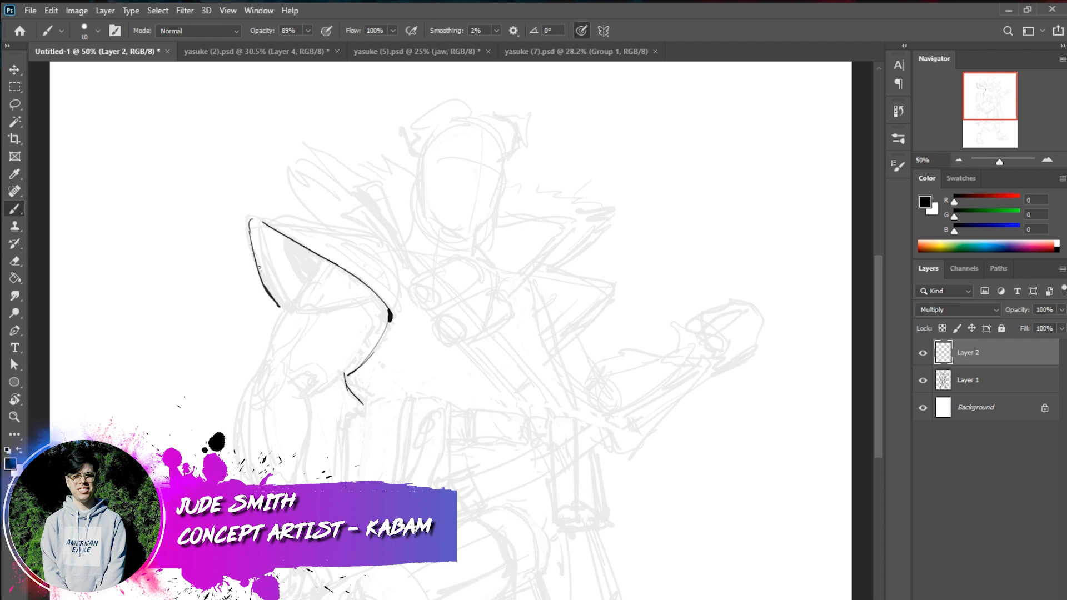
# Ink the top edge and inner rim of the right arm's shoulder guard and close the small fold at the armpit
pyautogui.moveTo(396, 311)
pyautogui.mouseDown()
pyautogui.moveTo(387, 334)
pyautogui.moveTo(395, 276)
pyautogui.mouseUp()
pyautogui.moveTo(377, 237); pyautogui.dragTo(395, 310)
pyautogui.moveTo(262, 218); pyautogui.dragTo(319, 249)
pyautogui.moveTo(264, 218); pyautogui.dragTo(383, 238)
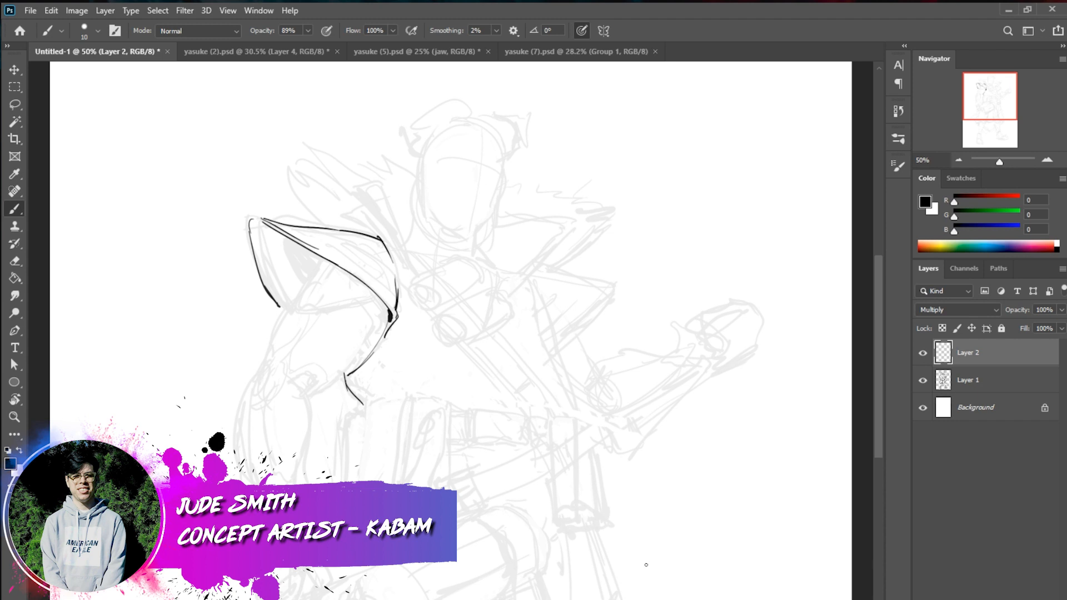
pyautogui.moveTo(345, 377)
pyautogui.mouseDown()
pyautogui.moveTo(341, 398)
pyautogui.moveTo(364, 405)
pyautogui.mouseUp()
# Ink the robe's chest edge on the raised-arm side and the outline of that side's shoulder guard
pyautogui.moveTo(568, 415); pyautogui.dragTo(577, 398)
pyautogui.moveTo(547, 309); pyautogui.dragTo(578, 398)
pyautogui.moveTo(613, 296); pyautogui.dragTo(565, 351)
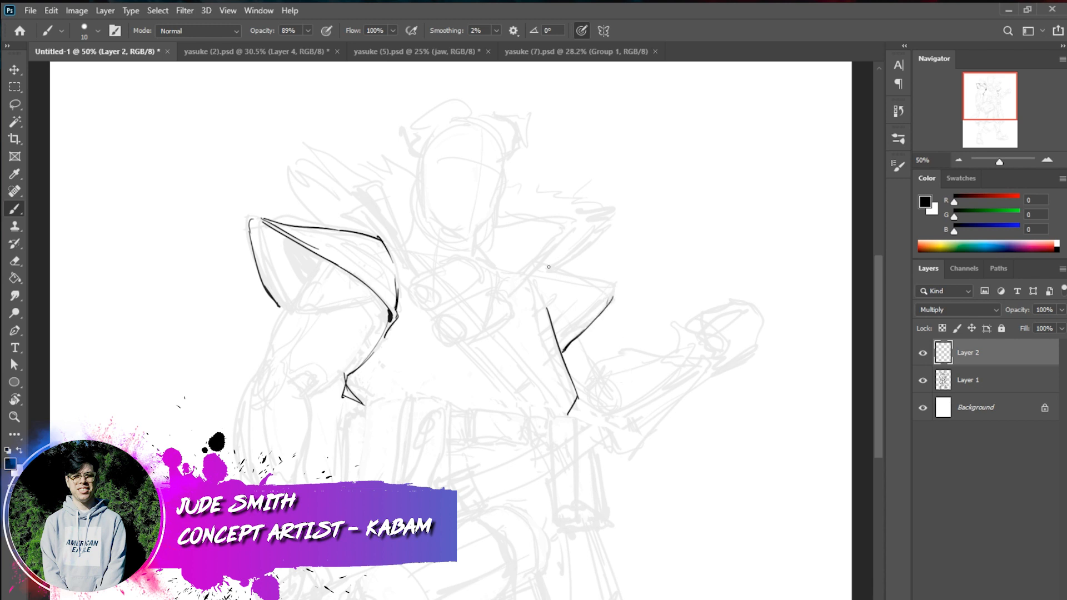
pyautogui.moveTo(543, 265)
pyautogui.mouseDown()
pyautogui.moveTo(621, 305)
pyautogui.moveTo(577, 280)
pyautogui.mouseUp()
pyautogui.hotkey('ctrl', 'z')
# Add curved plate lines to the right arm's shoulder guard and diagonal bands to the opposite one
pyautogui.moveTo(321, 231); pyautogui.dragTo(396, 295)
pyautogui.moveTo(338, 232)
pyautogui.mouseDown()
pyautogui.moveTo(389, 275)
pyautogui.moveTo(363, 234)
pyautogui.moveTo(403, 280)
pyautogui.mouseUp()
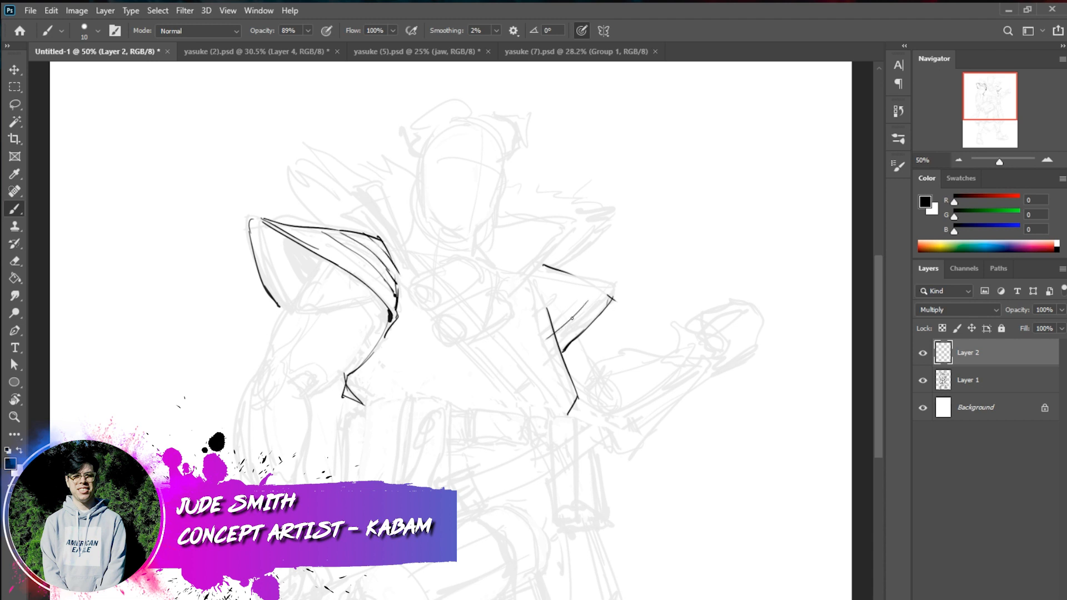
pyautogui.moveTo(597, 291); pyautogui.dragTo(559, 330)
pyautogui.moveTo(581, 285); pyautogui.dragTo(551, 317)
pyautogui.hotkey('ctrl', 'z')
pyautogui.moveTo(565, 307); pyautogui.dragTo(551, 316)
# Ink the right shoulder guard's lower rim with a solid black recess and outline the upper arm beneath it
pyautogui.moveTo(276, 234)
pyautogui.mouseDown()
pyautogui.moveTo(306, 273)
pyautogui.moveTo(282, 240)
pyautogui.moveTo(317, 262)
pyautogui.moveTo(302, 267)
pyautogui.moveTo(291, 312)
pyautogui.moveTo(315, 270)
pyautogui.moveTo(292, 312)
pyautogui.mouseUp()
pyautogui.moveTo(375, 298); pyautogui.dragTo(302, 311)
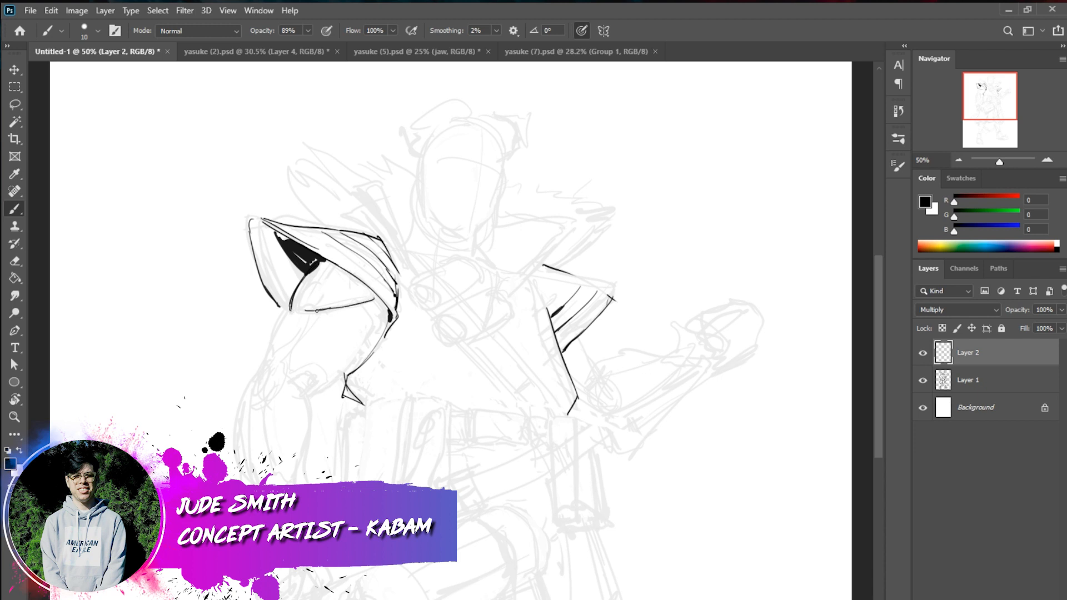
pyautogui.moveTo(381, 323)
pyautogui.mouseDown()
pyautogui.moveTo(311, 395)
pyautogui.moveTo(337, 375)
pyautogui.mouseUp()
pyautogui.hotkey('ctrl', 'z')
pyautogui.moveTo(316, 314)
pyautogui.mouseDown()
pyautogui.moveTo(286, 364)
pyautogui.moveTo(321, 384)
pyautogui.moveTo(306, 395)
pyautogui.mouseUp()
pyautogui.moveTo(316, 314)
pyautogui.mouseDown()
pyautogui.moveTo(375, 309)
pyautogui.moveTo(370, 336)
pyautogui.mouseUp()
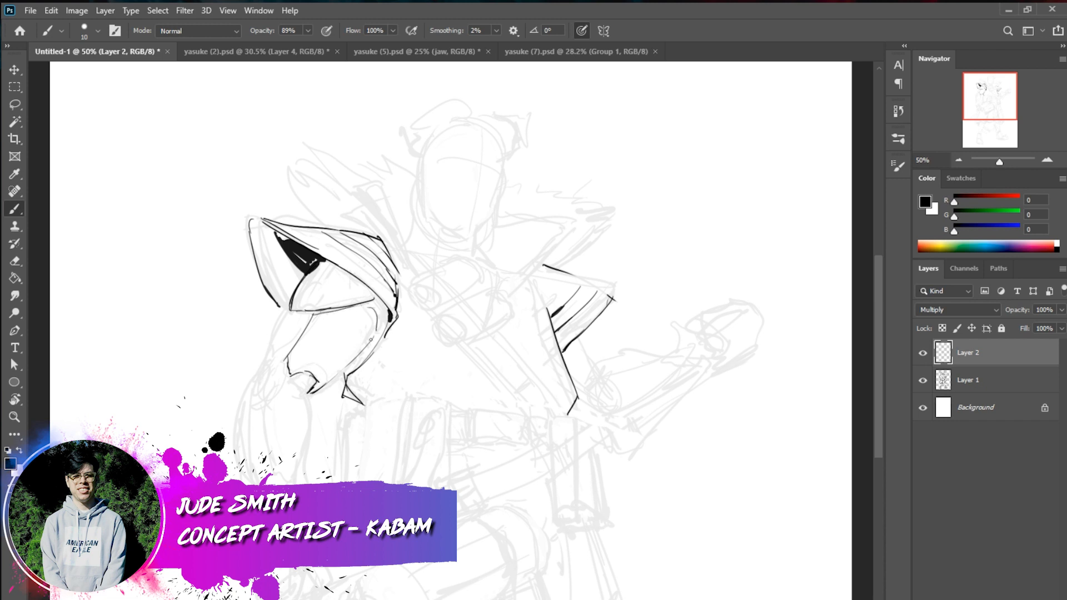
# Ink the outer plate of the right upper arm and blacken the small detail at the inner elbow
pyautogui.moveTo(310, 316); pyautogui.dragTo(281, 354)
pyautogui.hotkey('ctrl', 'z')
pyautogui.moveTo(288, 304)
pyautogui.mouseDown()
pyautogui.moveTo(261, 363)
pyautogui.moveTo(281, 360)
pyautogui.mouseUp()
pyautogui.moveTo(307, 318)
pyautogui.mouseDown()
pyautogui.moveTo(277, 361)
pyautogui.moveTo(303, 351)
pyautogui.moveTo(309, 393)
pyautogui.moveTo(290, 380)
pyautogui.moveTo(304, 374)
pyautogui.moveTo(305, 391)
pyautogui.moveTo(294, 388)
pyautogui.mouseUp()
pyautogui.hotkey('ctrl', 'z')
pyautogui.hotkey('ctrl', 'z')
pyautogui.hotkey('ctrl', 'z')
pyautogui.hotkey('ctrl', 'z')
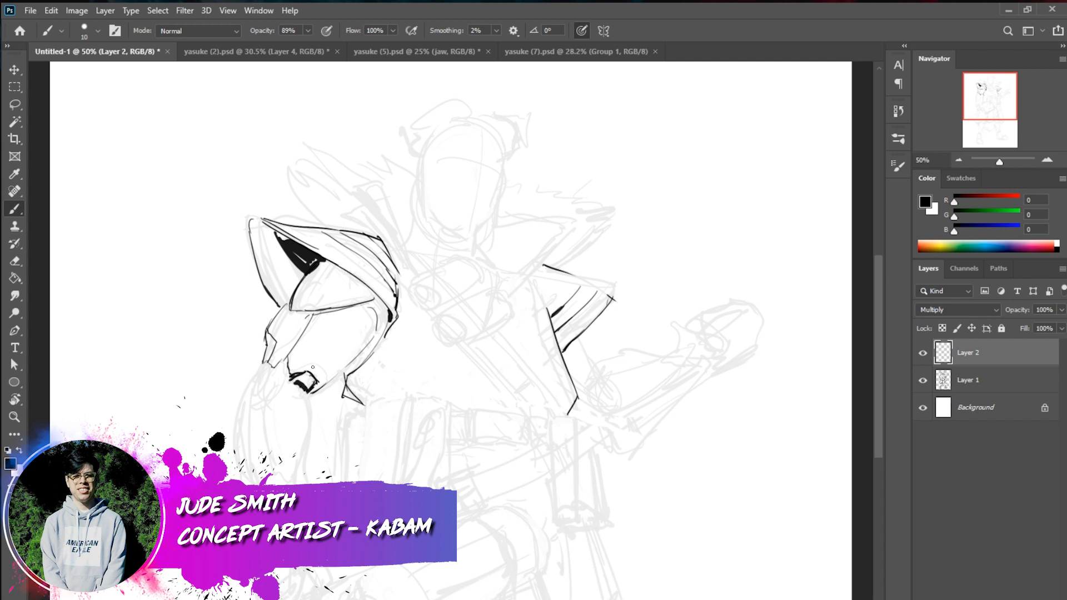
# Ink a round elbow joint on the right arm and the inner contours of the forearm below it
pyautogui.moveTo(266, 367); pyautogui.dragTo(255, 399)
pyautogui.hotkey('ctrl', 'z')
pyautogui.hotkey('ctrl', 'z')
pyautogui.moveTo(277, 382)
pyautogui.mouseDown()
pyautogui.moveTo(261, 398)
pyautogui.moveTo(280, 371)
pyautogui.moveTo(270, 384)
pyautogui.moveTo(286, 384)
pyautogui.moveTo(274, 400)
pyautogui.moveTo(301, 391)
pyautogui.moveTo(301, 475)
pyautogui.mouseUp()
pyautogui.moveTo(264, 405); pyautogui.dragTo(272, 479)
pyautogui.hotkey('ctrl', 'z')
pyautogui.moveTo(263, 407)
pyautogui.mouseDown()
pyautogui.moveTo(266, 460)
pyautogui.moveTo(289, 476)
pyautogui.mouseUp()
pyautogui.moveTo(250, 393)
pyautogui.mouseDown()
pyautogui.moveTo(251, 477)
pyautogui.moveTo(261, 483)
pyautogui.mouseUp()
pyautogui.hotkey('ctrl', 'z')
pyautogui.hotkey('ctrl', 'z')
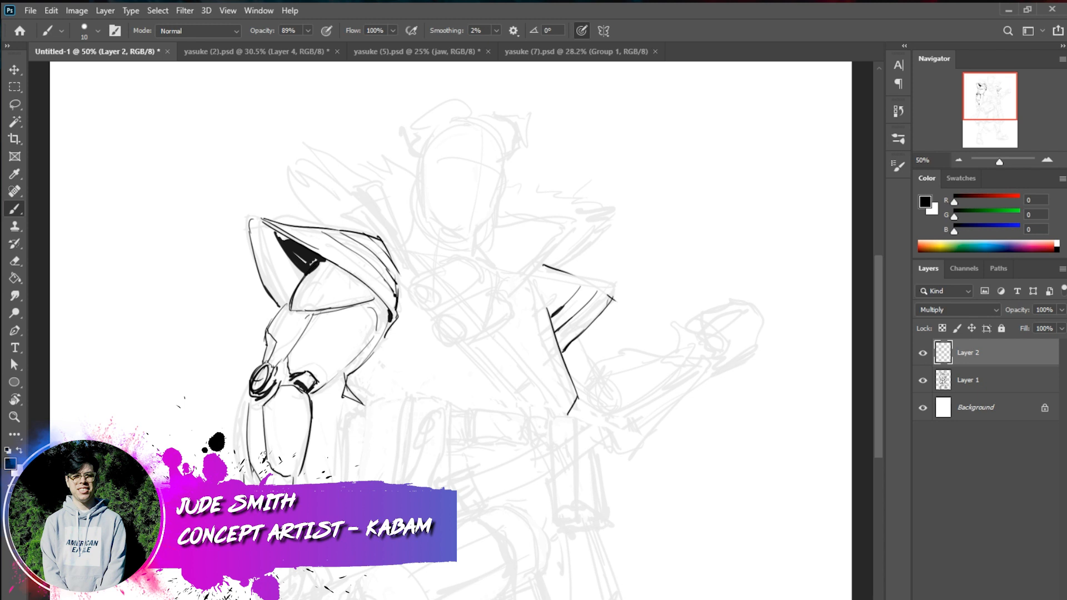
# Ink the outer contour of the right forearm and add dark accents to the hand
pyautogui.moveTo(248, 391)
pyautogui.mouseDown()
pyautogui.moveTo(239, 466)
pyautogui.moveTo(248, 478)
pyautogui.mouseUp()
pyautogui.moveTo(240, 466); pyautogui.dragTo(245, 483)
pyautogui.moveTo(318, 568)
pyautogui.mouseDown()
pyautogui.moveTo(321, 583)
pyautogui.moveTo(334, 581)
pyautogui.mouseUp()
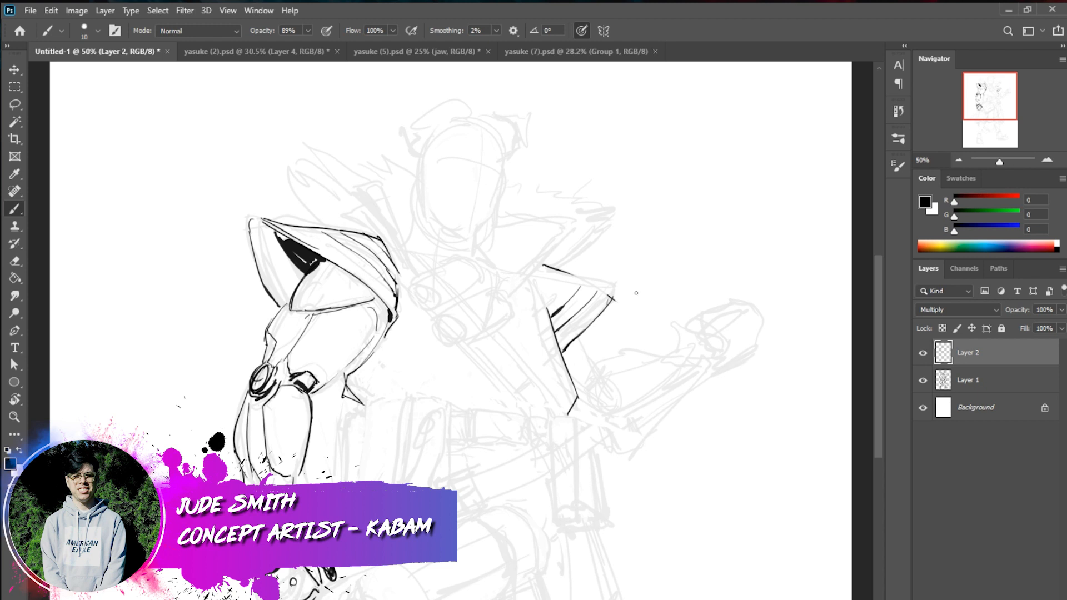
# Ink the upright collar flap above the right shoulder and its line toward the neck
pyautogui.moveTo(343, 181)
pyautogui.mouseDown()
pyautogui.moveTo(393, 230)
pyautogui.moveTo(413, 269)
pyautogui.moveTo(378, 176)
pyautogui.moveTo(410, 270)
pyautogui.mouseUp()
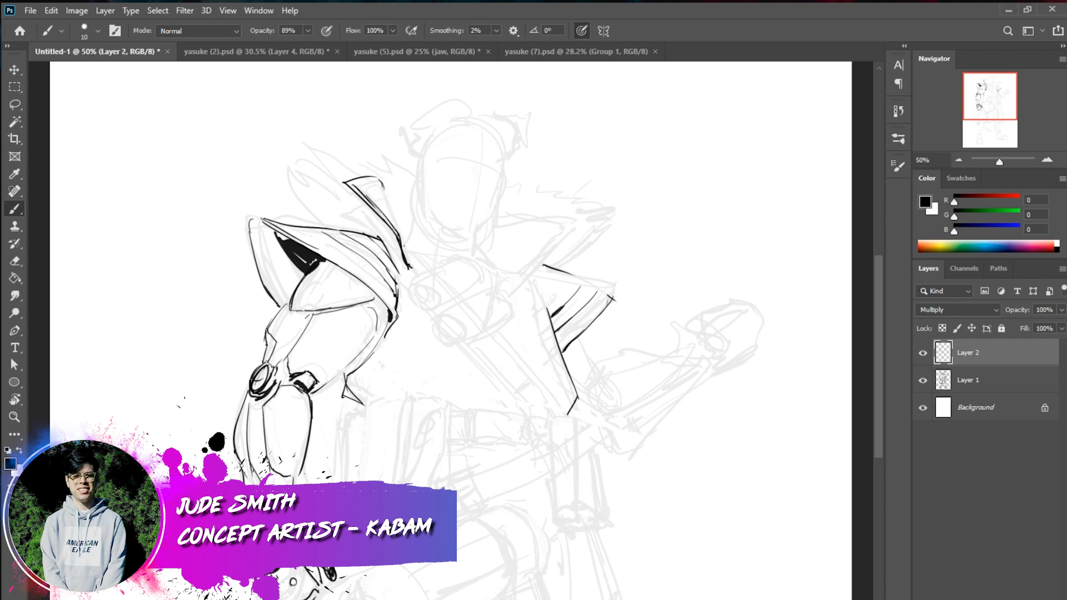
pyautogui.moveTo(355, 181)
pyautogui.mouseDown()
pyautogui.moveTo(387, 182)
pyautogui.moveTo(409, 240)
pyautogui.mouseUp()
pyautogui.moveTo(393, 198); pyautogui.dragTo(427, 201)
# Ink the pointed collar flap on the raised-arm side and decorate it with small triangles
pyautogui.moveTo(532, 274)
pyautogui.mouseDown()
pyautogui.moveTo(615, 222)
pyautogui.moveTo(493, 212)
pyautogui.mouseUp()
pyautogui.moveTo(604, 220); pyautogui.dragTo(527, 270)
pyautogui.hotkey('ctrl', 'z')
pyautogui.moveTo(597, 222); pyautogui.dragTo(491, 215)
pyautogui.moveTo(492, 214)
pyautogui.mouseDown()
pyautogui.moveTo(587, 218)
pyautogui.moveTo(553, 228)
pyautogui.moveTo(566, 225)
pyautogui.moveTo(493, 220)
pyautogui.moveTo(511, 247)
pyautogui.moveTo(535, 247)
pyautogui.moveTo(527, 236)
pyautogui.moveTo(489, 243)
pyautogui.moveTo(547, 247)
pyautogui.moveTo(550, 238)
pyautogui.mouseUp()
pyautogui.hotkey('ctrl', 'z')
pyautogui.hotkey('ctrl', 'z')
pyautogui.hotkey('ctrl', 'z')
pyautogui.moveTo(496, 240)
pyautogui.mouseDown()
pyautogui.moveTo(488, 232)
pyautogui.moveTo(499, 235)
pyautogui.moveTo(486, 257)
pyautogui.moveTo(499, 250)
pyautogui.moveTo(518, 264)
pyautogui.mouseUp()
pyautogui.moveTo(518, 264)
pyautogui.mouseDown()
pyautogui.moveTo(525, 257)
pyautogui.moveTo(513, 253)
pyautogui.mouseUp()
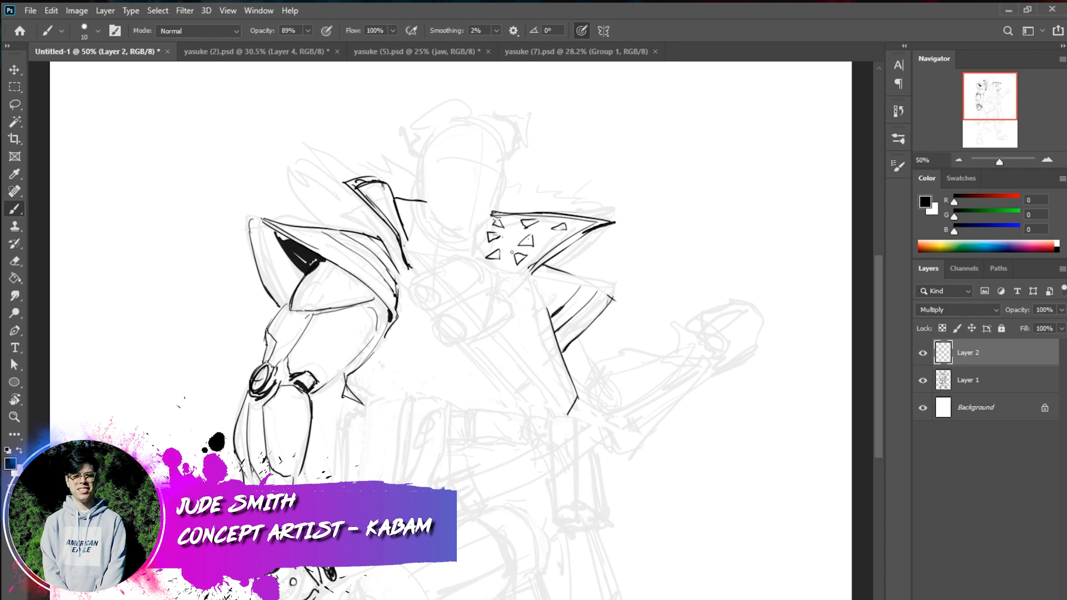
# Add a small triangle to the right-shoulder collar flap and ink the neck lines inside the collar
pyautogui.moveTo(381, 185)
pyautogui.mouseDown()
pyautogui.moveTo(387, 201)
pyautogui.moveTo(374, 187)
pyautogui.mouseUp()
pyautogui.hotkey('ctrl', 'z')
pyautogui.moveTo(418, 200); pyautogui.dragTo(408, 243)
pyautogui.moveTo(481, 227)
pyautogui.mouseDown()
pyautogui.moveTo(500, 278)
pyautogui.moveTo(476, 244)
pyautogui.mouseUp()
# Ink the sides and jawline of the head
pyautogui.moveTo(423, 155)
pyautogui.mouseDown()
pyautogui.moveTo(424, 205)
pyautogui.moveTo(418, 192)
pyautogui.moveTo(452, 232)
pyautogui.moveTo(476, 235)
pyautogui.mouseUp()
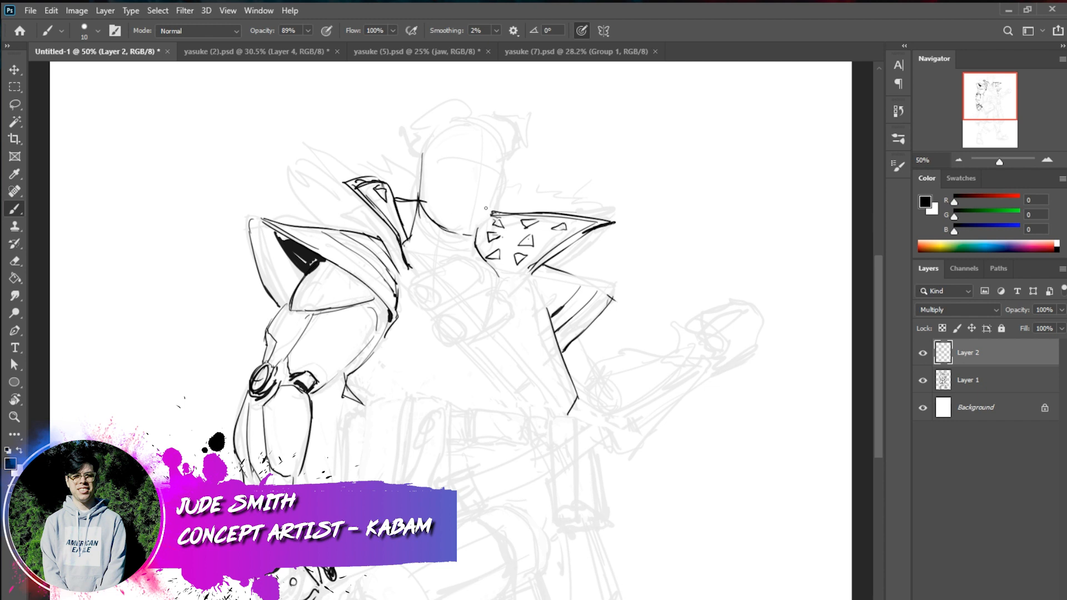
pyautogui.moveTo(462, 232)
pyautogui.mouseDown()
pyautogui.moveTo(480, 235)
pyautogui.moveTo(503, 194)
pyautogui.mouseUp()
pyautogui.moveTo(506, 151); pyautogui.dragTo(494, 214)
pyautogui.moveTo(417, 160); pyautogui.dragTo(423, 194)
pyautogui.hotkey('ctrl', 'z')
# Ink both edges of the diagonal chest strap from the right shoulder to the waist and darken its lower end
pyautogui.moveTo(399, 273); pyautogui.dragTo(487, 352)
pyautogui.hotkey('ctrl', 'z')
pyautogui.moveTo(400, 277)
pyautogui.mouseDown()
pyautogui.moveTo(496, 340)
pyautogui.moveTo(535, 379)
pyautogui.mouseUp()
pyautogui.hotkey('ctrl', 'z')
pyautogui.moveTo(413, 283); pyautogui.dragTo(557, 413)
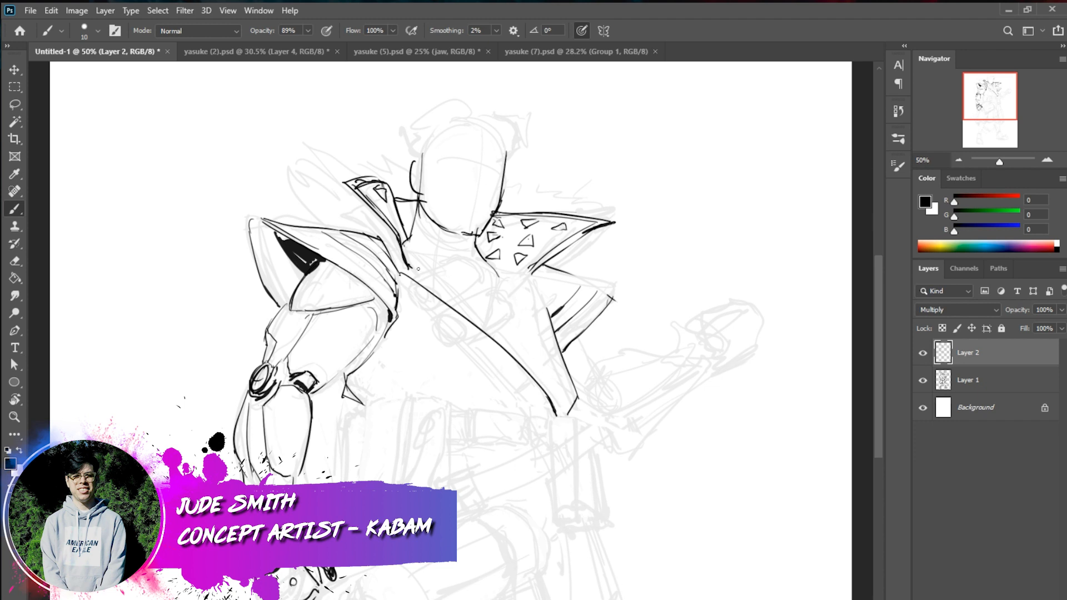
pyautogui.moveTo(403, 248); pyautogui.dragTo(541, 355)
pyautogui.moveTo(511, 320)
pyautogui.mouseDown()
pyautogui.moveTo(572, 404)
pyautogui.moveTo(558, 376)
pyautogui.moveTo(572, 420)
pyautogui.mouseUp()
pyautogui.moveTo(543, 392); pyautogui.dragTo(556, 416)
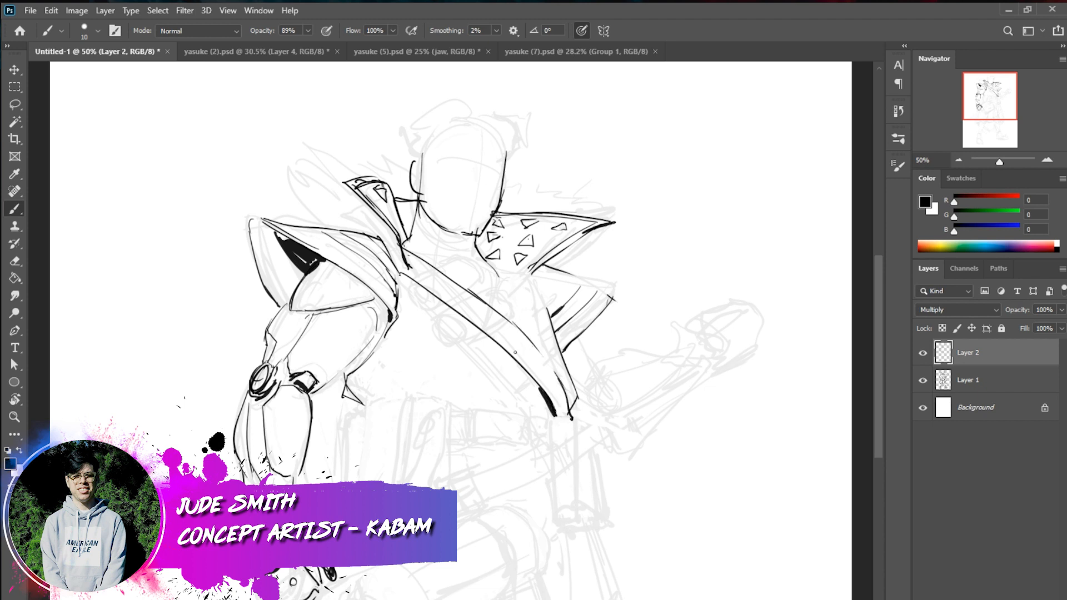
# Darken the armpit fold beside the right arm with thicker strokes
pyautogui.moveTo(348, 365)
pyautogui.mouseDown()
pyautogui.moveTo(342, 387)
pyautogui.moveTo(351, 367)
pyautogui.moveTo(359, 403)
pyautogui.mouseUp()
pyautogui.moveTo(350, 364); pyautogui.dragTo(320, 385)
pyautogui.hotkey('ctrl', 'z')
pyautogui.moveTo(353, 361); pyautogui.dragTo(320, 385)
# Ink the front belt pouch with a rounded flap and a small diamond-shaped clasp
pyautogui.moveTo(454, 395); pyautogui.dragTo(450, 489)
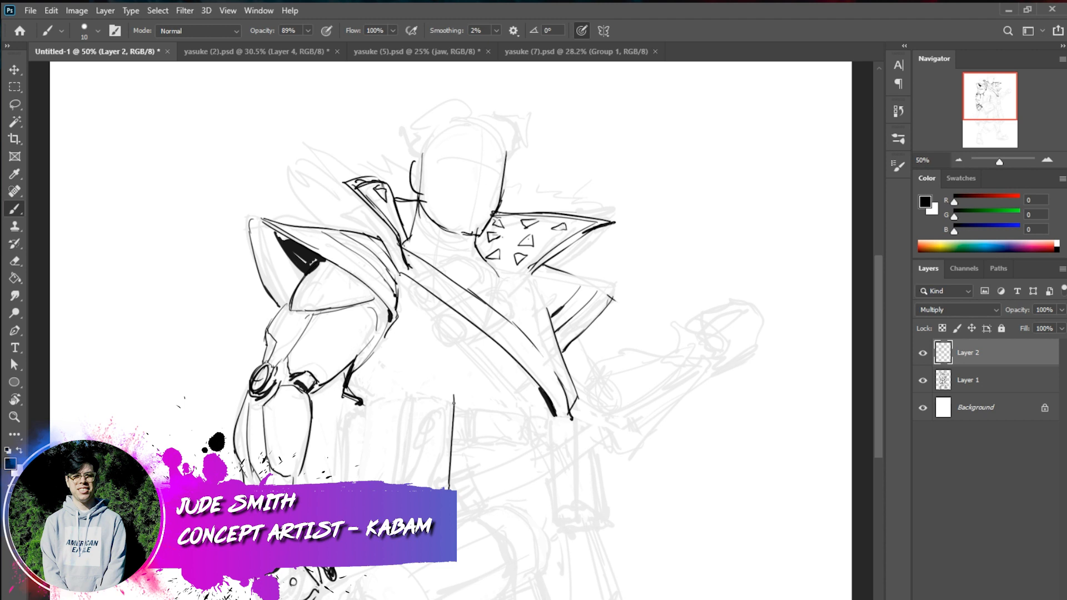
pyautogui.moveTo(455, 392)
pyautogui.mouseDown()
pyautogui.moveTo(411, 393)
pyautogui.moveTo(402, 463)
pyautogui.mouseUp()
pyautogui.moveTo(410, 394); pyautogui.dragTo(396, 485)
pyautogui.moveTo(453, 394)
pyautogui.mouseDown()
pyautogui.moveTo(442, 459)
pyautogui.moveTo(442, 449)
pyautogui.mouseUp()
pyautogui.moveTo(451, 394)
pyautogui.mouseDown()
pyautogui.moveTo(444, 429)
pyautogui.moveTo(447, 403)
pyautogui.moveTo(405, 430)
pyautogui.moveTo(429, 448)
pyautogui.moveTo(444, 442)
pyautogui.moveTo(421, 451)
pyautogui.moveTo(433, 447)
pyautogui.moveTo(445, 489)
pyautogui.mouseUp()
pyautogui.hotkey('ctrl', 'z')
pyautogui.hotkey('ctrl', 'z')
pyautogui.hotkey('ctrl', 'z')
pyautogui.moveTo(407, 447); pyautogui.dragTo(398, 485)
pyautogui.moveTo(418, 440)
pyautogui.mouseDown()
pyautogui.moveTo(423, 432)
pyautogui.moveTo(416, 439)
pyautogui.mouseUp()
pyautogui.hotkey('ctrl', 'z')
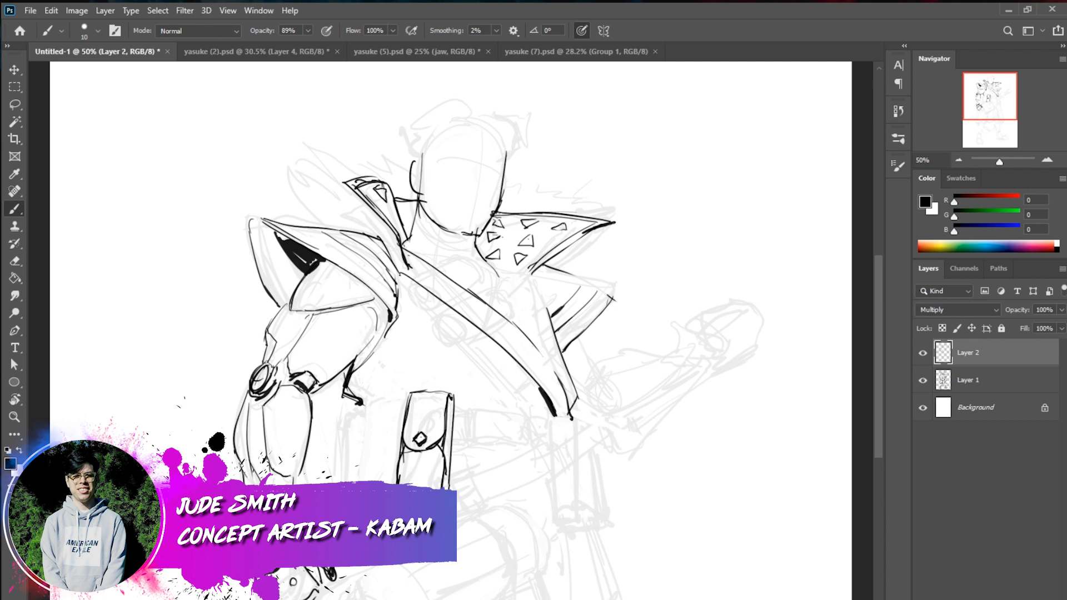
# Ink the remaining belt pouches between the front pouch and the right arm
pyautogui.moveTo(402, 396); pyautogui.dragTo(392, 445)
pyautogui.moveTo(417, 391)
pyautogui.mouseDown()
pyautogui.moveTo(367, 400)
pyautogui.moveTo(365, 445)
pyautogui.moveTo(380, 444)
pyautogui.mouseUp()
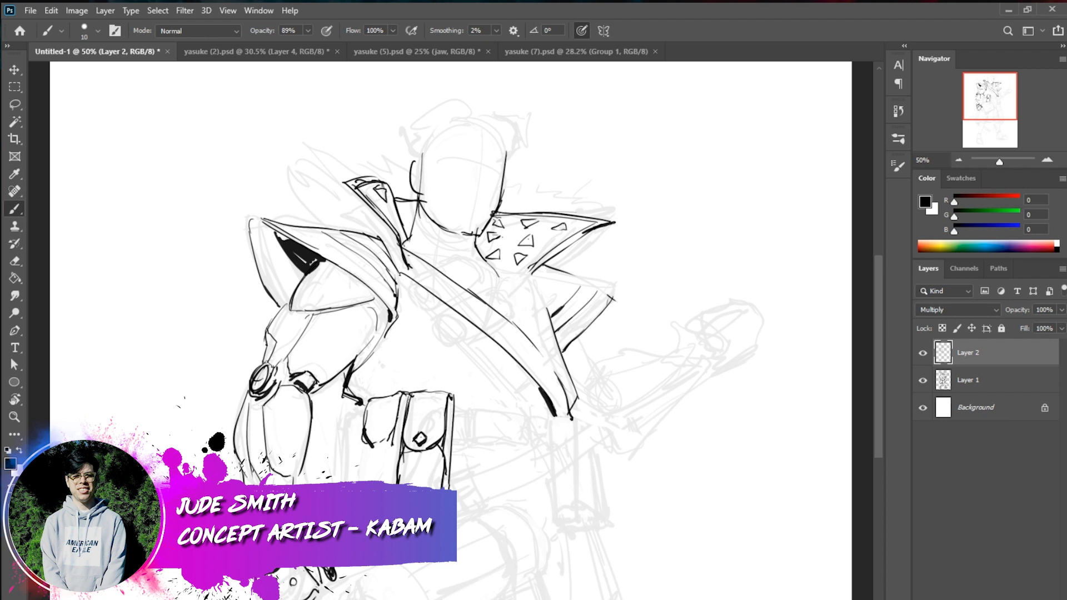
pyautogui.moveTo(400, 409); pyautogui.dragTo(388, 485)
pyautogui.moveTo(387, 440)
pyautogui.mouseDown()
pyautogui.moveTo(393, 452)
pyautogui.moveTo(362, 458)
pyautogui.moveTo(360, 482)
pyautogui.mouseUp()
pyautogui.moveTo(369, 400)
pyautogui.mouseDown()
pyautogui.moveTo(340, 421)
pyautogui.moveTo(337, 484)
pyautogui.mouseUp()
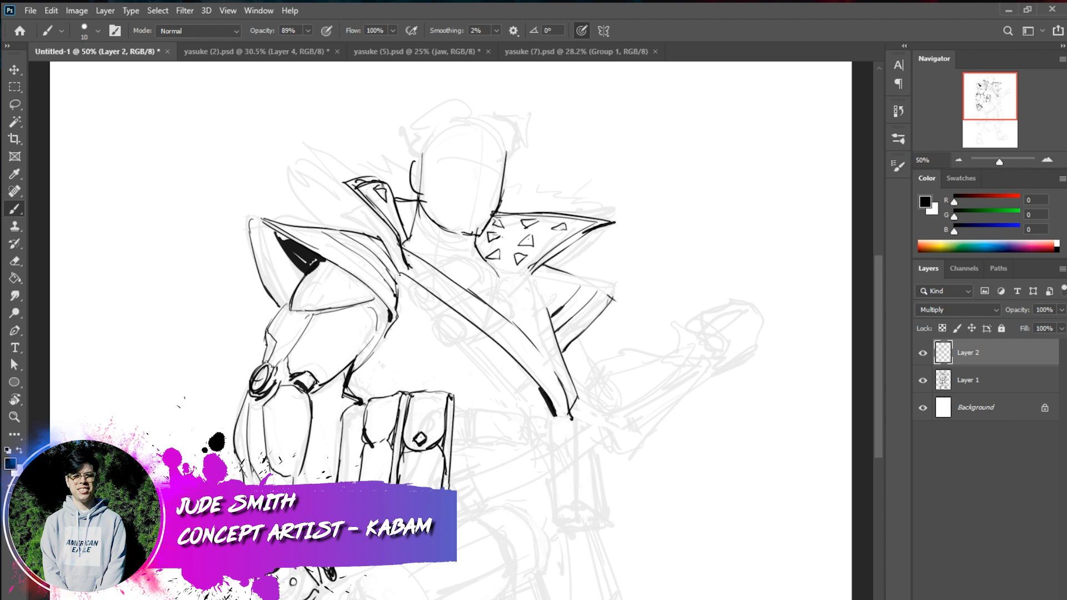
pyautogui.moveTo(360, 406)
pyautogui.mouseDown()
pyautogui.moveTo(350, 453)
pyautogui.moveTo(359, 410)
pyautogui.moveTo(337, 462)
pyautogui.moveTo(352, 446)
pyautogui.moveTo(353, 483)
pyautogui.moveTo(334, 481)
pyautogui.mouseUp()
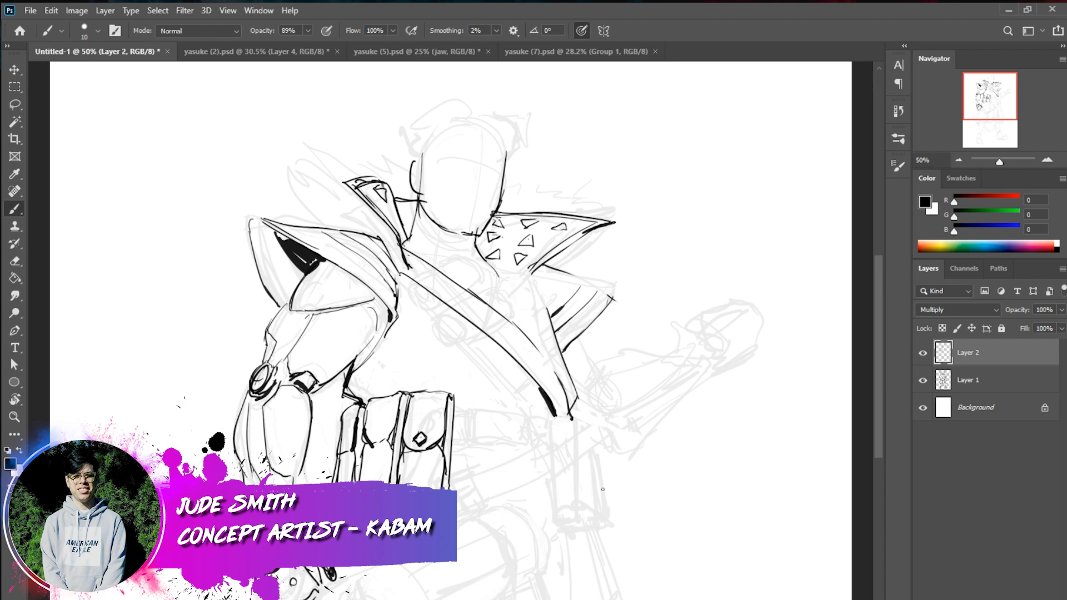
# Ink the belt loop beside the front pouch and the rectangular belt section next to it
pyautogui.moveTo(461, 449)
pyautogui.mouseDown()
pyautogui.moveTo(474, 421)
pyautogui.moveTo(459, 407)
pyautogui.moveTo(472, 412)
pyautogui.moveTo(466, 441)
pyautogui.moveTo(453, 444)
pyautogui.moveTo(454, 411)
pyautogui.moveTo(477, 442)
pyautogui.mouseUp()
pyautogui.moveTo(475, 405)
pyautogui.mouseDown()
pyautogui.moveTo(475, 446)
pyautogui.moveTo(529, 449)
pyautogui.mouseUp()
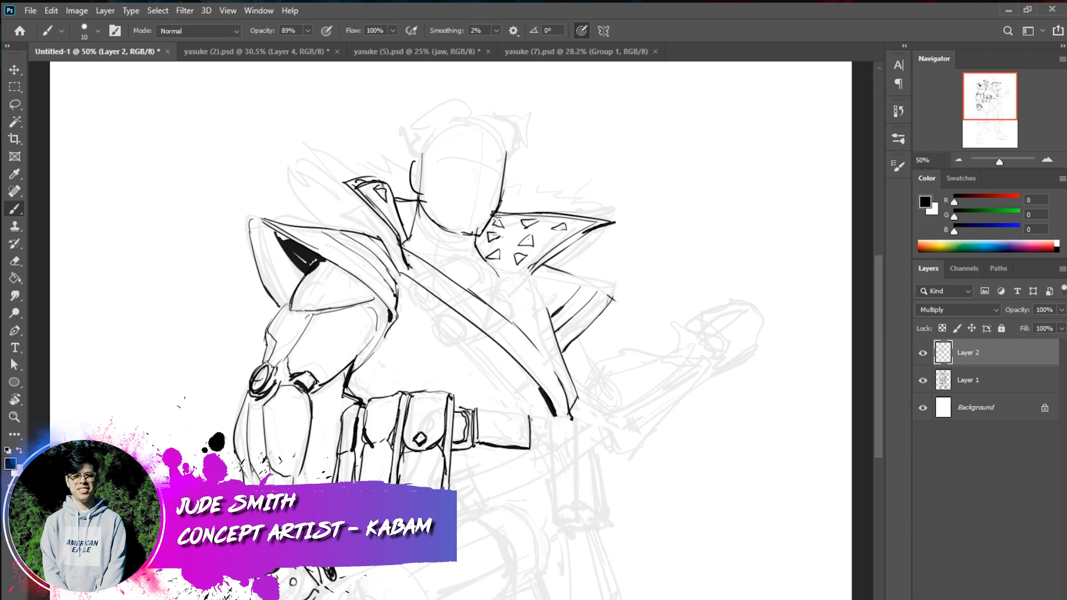
pyautogui.moveTo(527, 414)
pyautogui.mouseDown()
pyautogui.moveTo(492, 407)
pyautogui.moveTo(532, 414)
pyautogui.mouseUp()
# Ink the top and inner side edge of the hanging holder below the end of the chest strap
pyautogui.moveTo(549, 408); pyautogui.dragTo(550, 457)
pyautogui.moveTo(546, 411); pyautogui.dragTo(573, 413)
pyautogui.moveTo(549, 426); pyautogui.dragTo(565, 512)
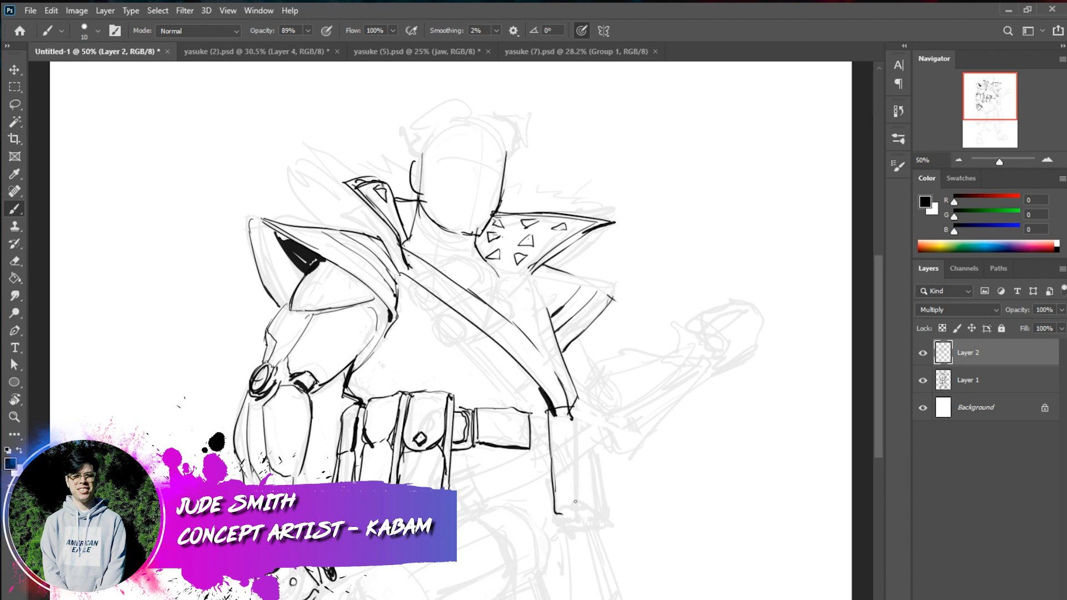
pyautogui.moveTo(577, 406); pyautogui.dragTo(584, 428)
pyautogui.hotkey('ctrl', 'z')
# Complete the hanging holder with its inner panel, outer side section and bottom edge
pyautogui.moveTo(578, 407); pyautogui.dragTo(583, 455)
pyautogui.moveTo(582, 440); pyautogui.dragTo(588, 454)
pyautogui.moveTo(595, 412)
pyautogui.mouseDown()
pyautogui.moveTo(602, 509)
pyautogui.moveTo(572, 516)
pyautogui.moveTo(581, 510)
pyautogui.mouseUp()
pyautogui.moveTo(578, 413)
pyautogui.mouseDown()
pyautogui.moveTo(581, 501)
pyautogui.moveTo(556, 507)
pyautogui.mouseUp()
pyautogui.moveTo(551, 417)
pyautogui.mouseDown()
pyautogui.moveTo(558, 500)
pyautogui.moveTo(582, 498)
pyautogui.mouseUp()
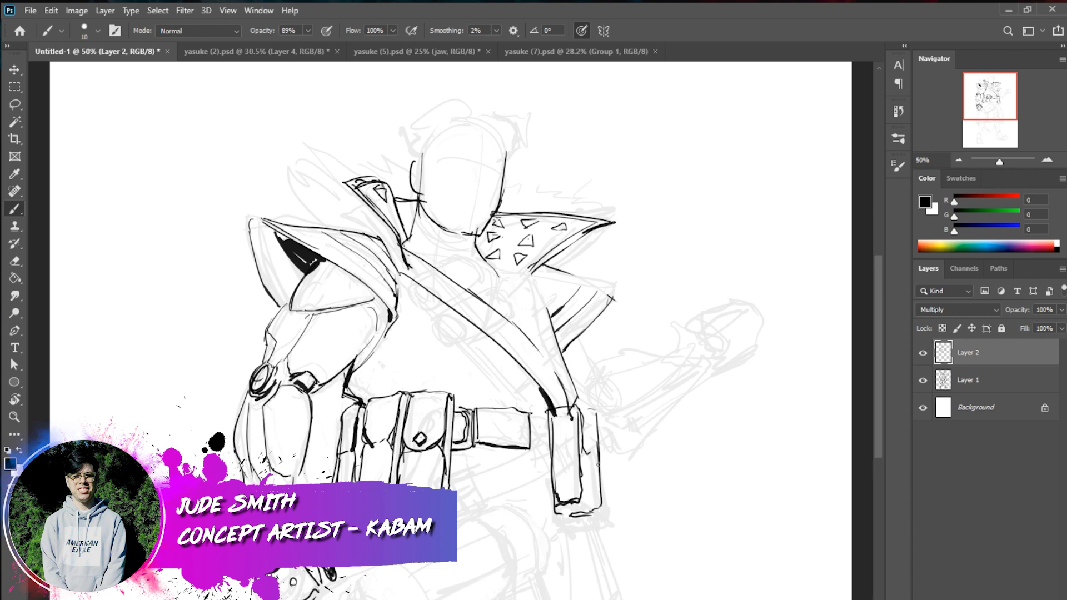
pyautogui.moveTo(582, 453)
pyautogui.mouseDown()
pyautogui.moveTo(598, 454)
pyautogui.moveTo(605, 482)
pyautogui.moveTo(588, 511)
pyautogui.mouseUp()
# Ink the rounded end and upper edge of the large tilted cylindrical form below the belt
pyautogui.moveTo(517, 510)
pyautogui.mouseDown()
pyautogui.moveTo(548, 567)
pyautogui.moveTo(503, 599)
pyautogui.mouseUp()
pyautogui.moveTo(524, 512); pyautogui.dragTo(492, 506)
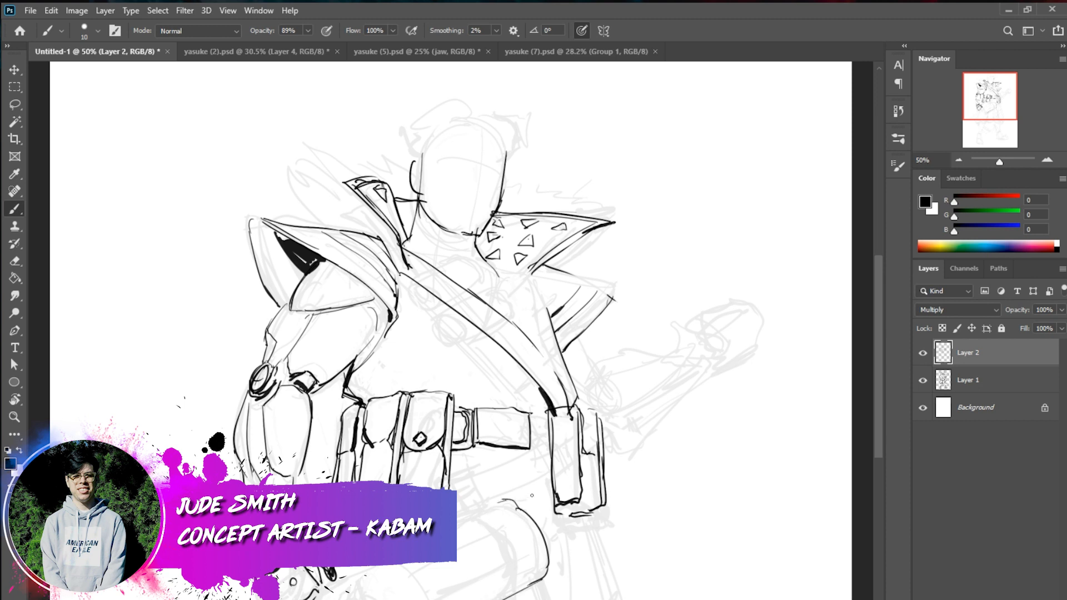
pyautogui.moveTo(502, 505); pyautogui.dragTo(355, 578)
pyautogui.moveTo(504, 502); pyautogui.dragTo(458, 524)
pyautogui.moveTo(473, 520)
pyautogui.mouseDown()
pyautogui.moveTo(524, 576)
pyautogui.moveTo(521, 591)
pyautogui.moveTo(512, 577)
pyautogui.moveTo(503, 596)
pyautogui.mouseUp()
pyautogui.hotkey('ctrl', 'z')
# Add the inner band, recessed slot and lower edge lines to the large cylindrical form below the belt
pyautogui.hotkey('ctrl', 'z')
pyautogui.moveTo(466, 522)
pyautogui.mouseDown()
pyautogui.moveTo(519, 577)
pyautogui.moveTo(508, 599)
pyautogui.moveTo(516, 562)
pyautogui.moveTo(512, 591)
pyautogui.moveTo(434, 599)
pyautogui.mouseUp()
pyautogui.hotkey('ctrl', 'z')
pyautogui.hotkey('ctrl', 'z')
pyautogui.moveTo(472, 554); pyautogui.dragTo(388, 599)
pyautogui.moveTo(484, 555)
pyautogui.mouseDown()
pyautogui.moveTo(499, 577)
pyautogui.moveTo(442, 576)
pyautogui.moveTo(398, 598)
pyautogui.mouseUp()
pyautogui.moveTo(407, 591)
pyautogui.mouseDown()
pyautogui.moveTo(412, 599)
pyautogui.moveTo(495, 583)
pyautogui.moveTo(478, 569)
pyautogui.mouseUp()
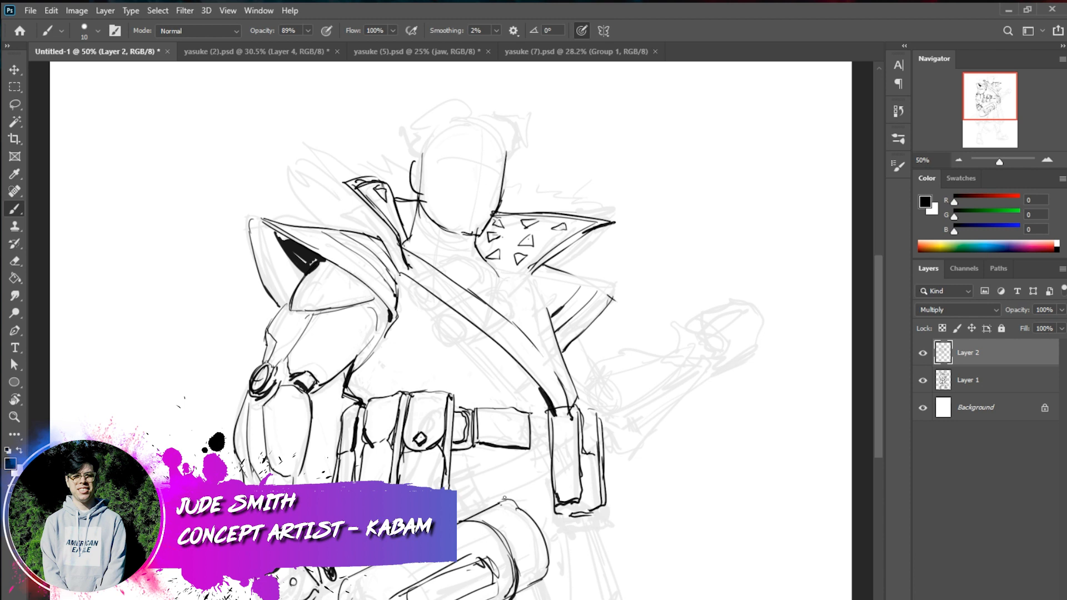
pyautogui.moveTo(485, 544); pyautogui.dragTo(503, 543)
pyautogui.hotkey('ctrl', 'z')
pyautogui.moveTo(502, 500); pyautogui.dragTo(457, 521)
pyautogui.moveTo(532, 586); pyautogui.dragTo(507, 599)
# Lasso the inked cylindrical form below the belt and reposition it with Free Transform
pyautogui.press('l')
pyautogui.moveTo(510, 483)
pyautogui.mouseDown()
pyautogui.moveTo(544, 516)
pyautogui.moveTo(559, 599)
pyautogui.moveTo(344, 598)
pyautogui.moveTo(351, 559)
pyautogui.mouseUp()
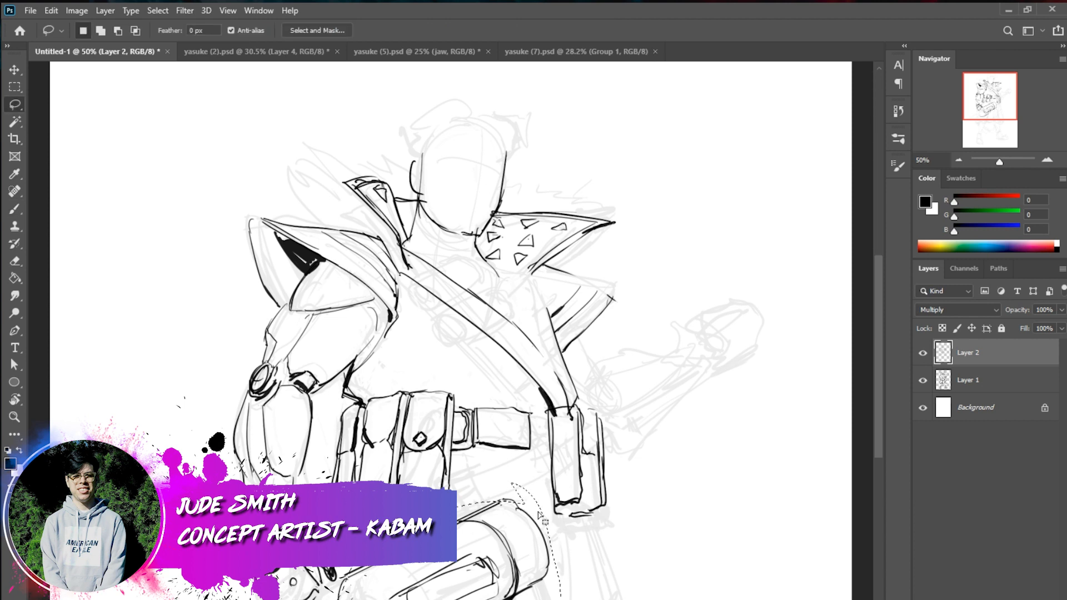
pyautogui.keyDown('shift'); pyautogui.moveTo(519, 503); pyautogui.dragTo(414, 568); pyautogui.keyUp('shift')
pyautogui.hotkey('ctrl', 't')
pyautogui.moveTo(591, 579); pyautogui.dragTo(628, 567)
pyautogui.click(662, 30)
pyautogui.press('l')
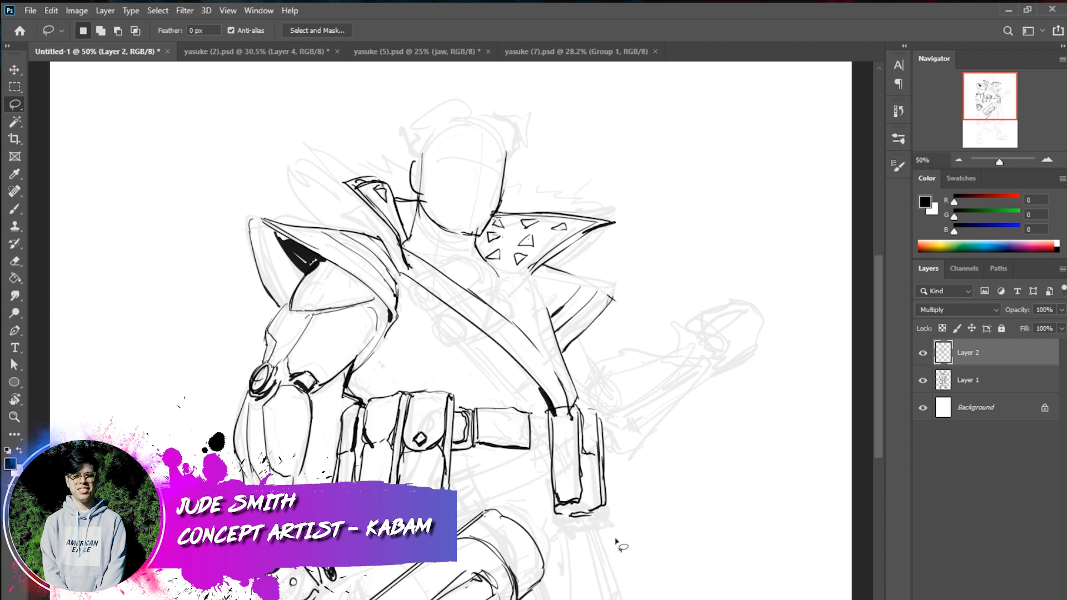
# Ink the diagonal sash running from the hanging holder down below the pouches and add a band across its lower end
pyautogui.click(21, 212)
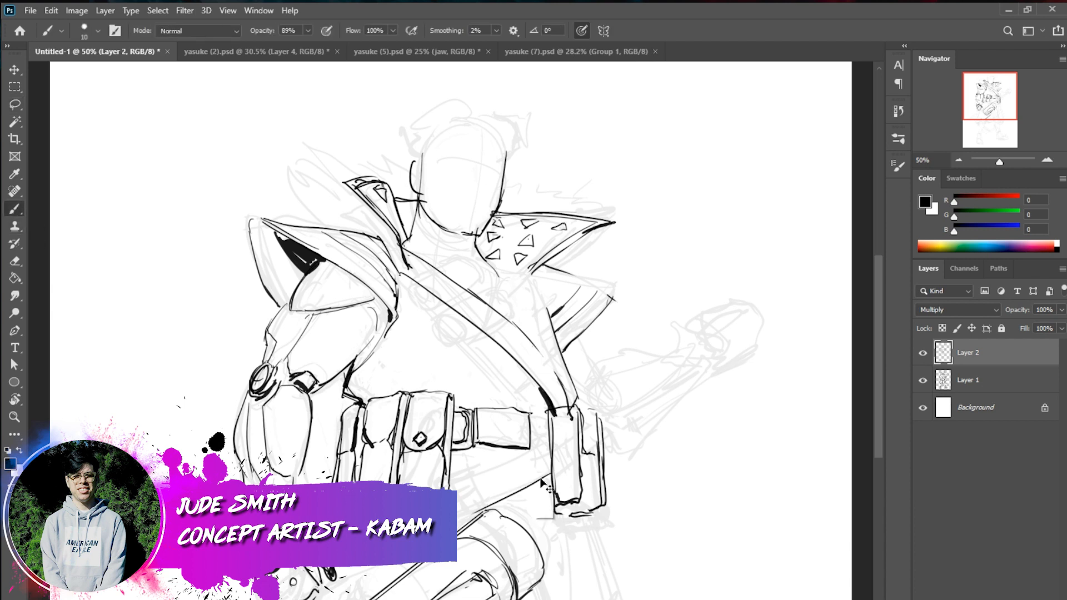
pyautogui.moveTo(552, 468)
pyautogui.mouseDown()
pyautogui.moveTo(457, 513)
pyautogui.moveTo(543, 473)
pyautogui.moveTo(493, 507)
pyautogui.moveTo(549, 472)
pyautogui.moveTo(457, 518)
pyautogui.mouseUp()
pyautogui.hotkey('ctrl', 'z')
pyautogui.hotkey('ctrl', 'z')
pyautogui.moveTo(548, 445); pyautogui.dragTo(458, 486)
pyautogui.hotkey('ctrl', 'z')
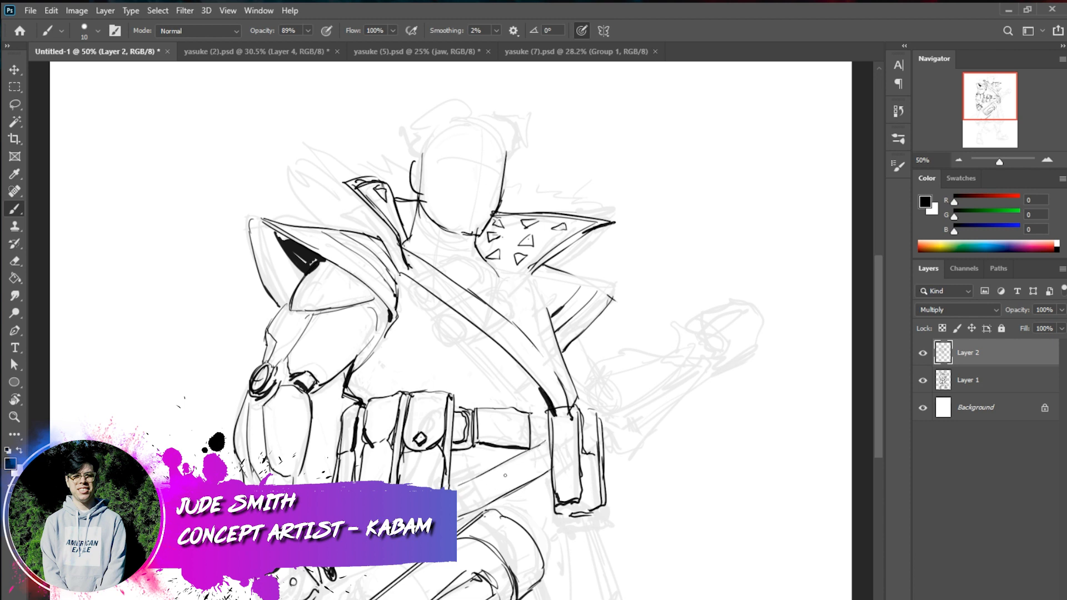
pyautogui.moveTo(480, 475); pyautogui.dragTo(453, 490)
pyautogui.moveTo(478, 470)
pyautogui.mouseDown()
pyautogui.moveTo(465, 500)
pyautogui.moveTo(478, 513)
pyautogui.mouseUp()
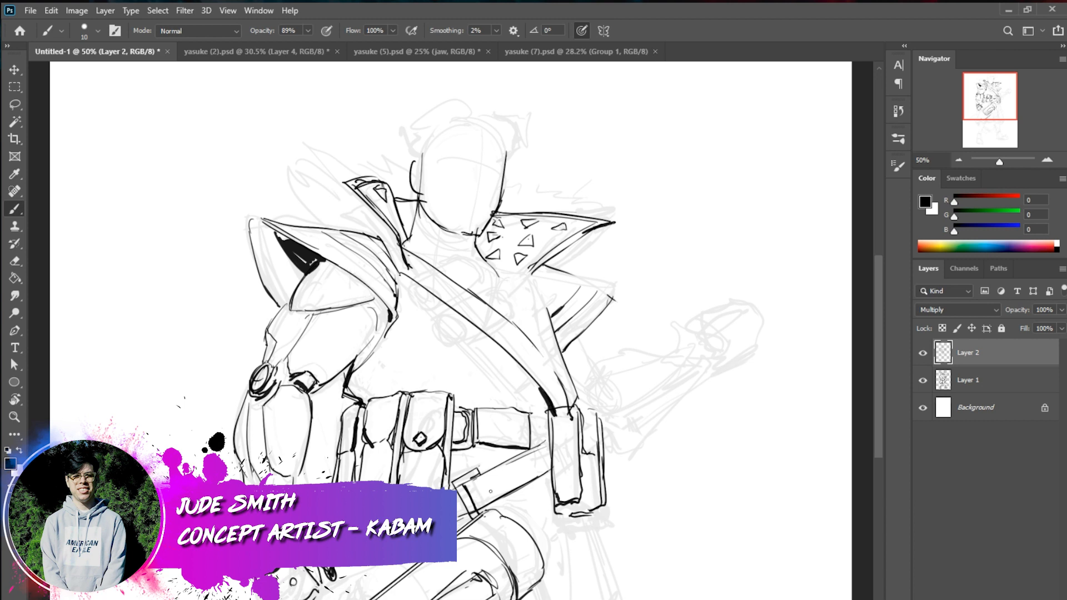
# Ink a buckle on the diagonal sash below the pouches and add parallel edge lines along the sash beneath it
pyautogui.moveTo(477, 473)
pyautogui.mouseDown()
pyautogui.moveTo(459, 485)
pyautogui.moveTo(472, 505)
pyautogui.moveTo(484, 496)
pyautogui.mouseUp()
pyautogui.moveTo(487, 494)
pyautogui.mouseDown()
pyautogui.moveTo(478, 499)
pyautogui.moveTo(491, 508)
pyautogui.mouseUp()
pyautogui.moveTo(460, 521); pyautogui.dragTo(456, 534)
pyautogui.moveTo(550, 475); pyautogui.dragTo(497, 513)
pyautogui.moveTo(557, 476)
pyautogui.mouseDown()
pyautogui.moveTo(502, 521)
pyautogui.moveTo(516, 511)
pyautogui.mouseUp()
pyautogui.moveTo(535, 497); pyautogui.dragTo(524, 505)
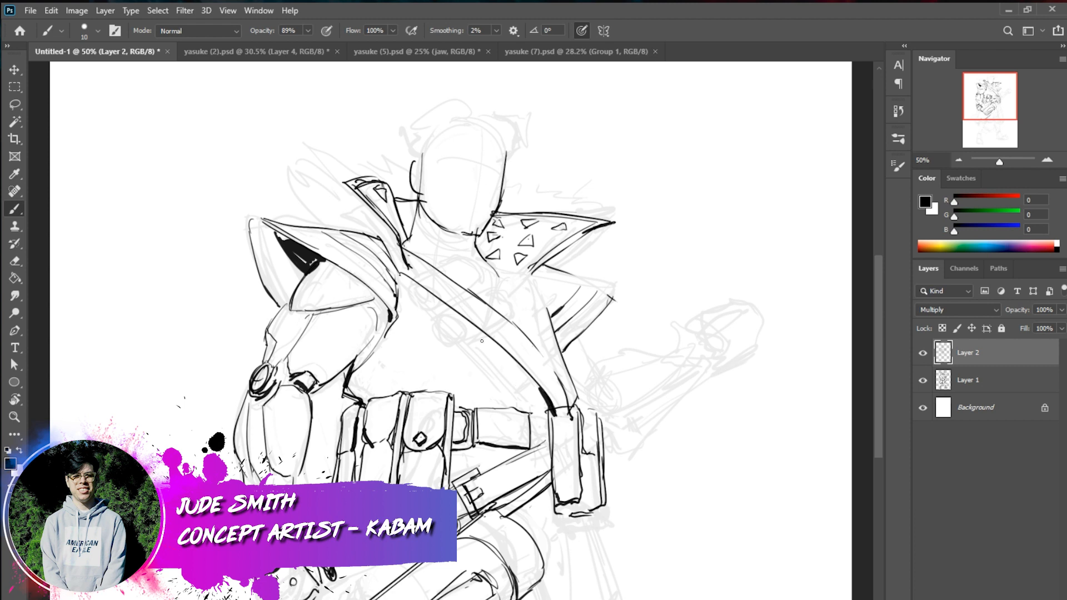
# Ink a second chest strap running diagonally from the spiked collar down to the belt pouches, crossing the first strap
pyautogui.moveTo(514, 279); pyautogui.dragTo(499, 311)
pyautogui.moveTo(486, 332); pyautogui.dragTo(444, 397)
pyautogui.hotkey('ctrl', 'z')
pyautogui.moveTo(469, 357)
pyautogui.mouseDown()
pyautogui.moveTo(442, 394)
pyautogui.moveTo(477, 379)
pyautogui.moveTo(453, 402)
pyautogui.mouseUp()
pyautogui.moveTo(526, 284); pyautogui.dragTo(521, 309)
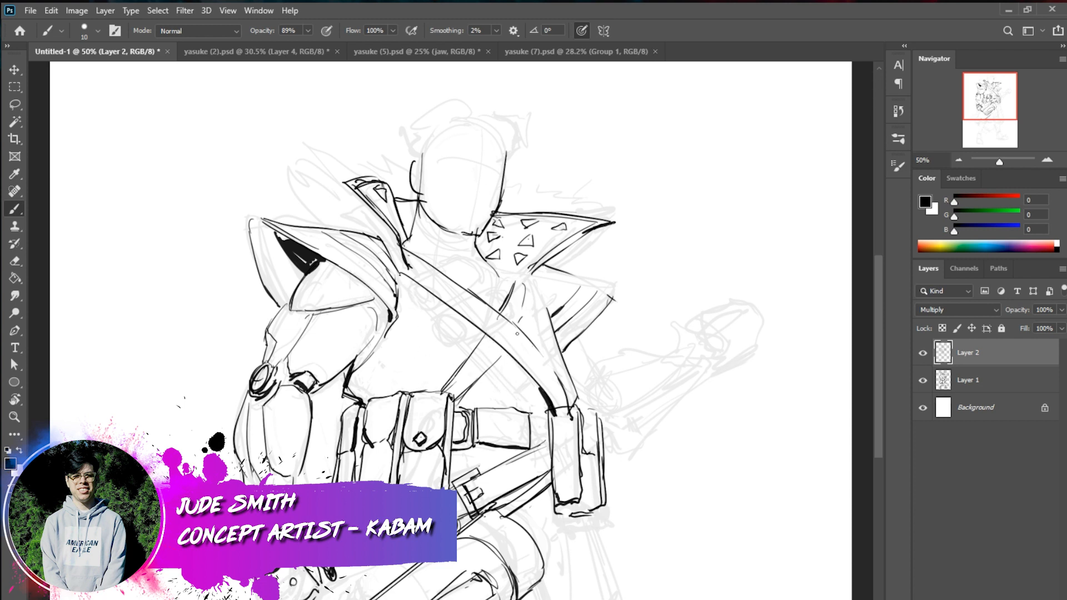
# Ink the outline of the upper tilted capsule on the chest strap, redoing strokes that miss the rough
pyautogui.moveTo(408, 288)
pyautogui.mouseDown()
pyautogui.moveTo(428, 306)
pyautogui.moveTo(414, 288)
pyautogui.moveTo(423, 278)
pyautogui.moveTo(415, 289)
pyautogui.moveTo(427, 299)
pyautogui.moveTo(416, 289)
pyautogui.moveTo(478, 282)
pyautogui.mouseUp()
pyautogui.hotkey('ctrl', 'z')
pyautogui.hotkey('ctrl', 'z')
pyautogui.hotkey('ctrl', 'z')
pyautogui.hotkey('ctrl', 'z')
pyautogui.moveTo(423, 308); pyautogui.dragTo(477, 284)
pyautogui.moveTo(401, 279)
pyautogui.mouseDown()
pyautogui.moveTo(463, 255)
pyautogui.moveTo(446, 260)
pyautogui.moveTo(464, 273)
pyautogui.moveTo(442, 259)
pyautogui.moveTo(464, 275)
pyautogui.moveTo(445, 321)
pyautogui.mouseUp()
# Ink the rounded end and long edges of the lower tilted capsule on the chest strap
pyautogui.hotkey('ctrl', 'z')
pyautogui.moveTo(494, 286)
pyautogui.mouseDown()
pyautogui.moveTo(428, 315)
pyautogui.moveTo(436, 342)
pyautogui.moveTo(454, 332)
pyautogui.moveTo(448, 345)
pyautogui.moveTo(452, 320)
pyautogui.moveTo(440, 348)
pyautogui.mouseUp()
pyautogui.hotkey('ctrl', 'z')
pyautogui.hotkey('ctrl', 'z')
pyautogui.click(445, 347)
pyautogui.keyDown('shift'); pyautogui.click(508, 312); pyautogui.keyUp('shift')
pyautogui.moveTo(492, 287); pyautogui.dragTo(506, 291)
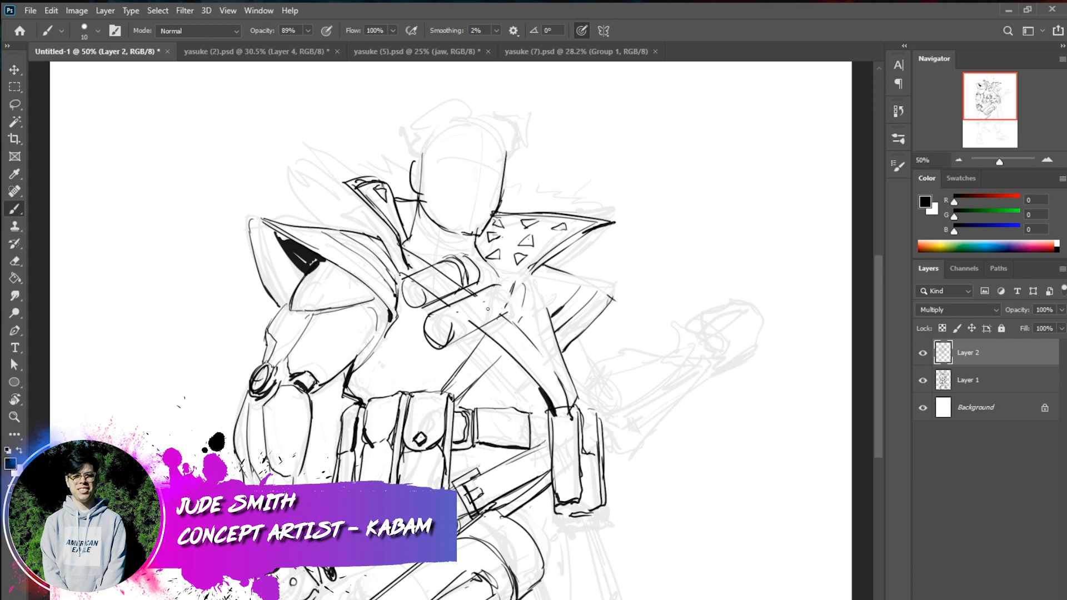
# Close the far rounded end of the lower chest capsule and clear the inner band from the upper capsule
pyautogui.moveTo(499, 287); pyautogui.dragTo(510, 310)
pyautogui.hotkey('ctrl', 'z')
pyautogui.moveTo(499, 287); pyautogui.dragTo(507, 313)
pyautogui.keyDown('shift'); pyautogui.click(446, 346); pyautogui.keyUp('shift')
pyautogui.keyDown('shift'); pyautogui.click(507, 314); pyautogui.keyUp('shift')
pyautogui.moveTo(470, 269)
pyautogui.mouseDown()
pyautogui.moveTo(444, 288)
pyautogui.moveTo(467, 281)
pyautogui.moveTo(450, 283)
pyautogui.moveTo(455, 263)
pyautogui.moveTo(429, 275)
pyautogui.moveTo(460, 282)
pyautogui.mouseUp()
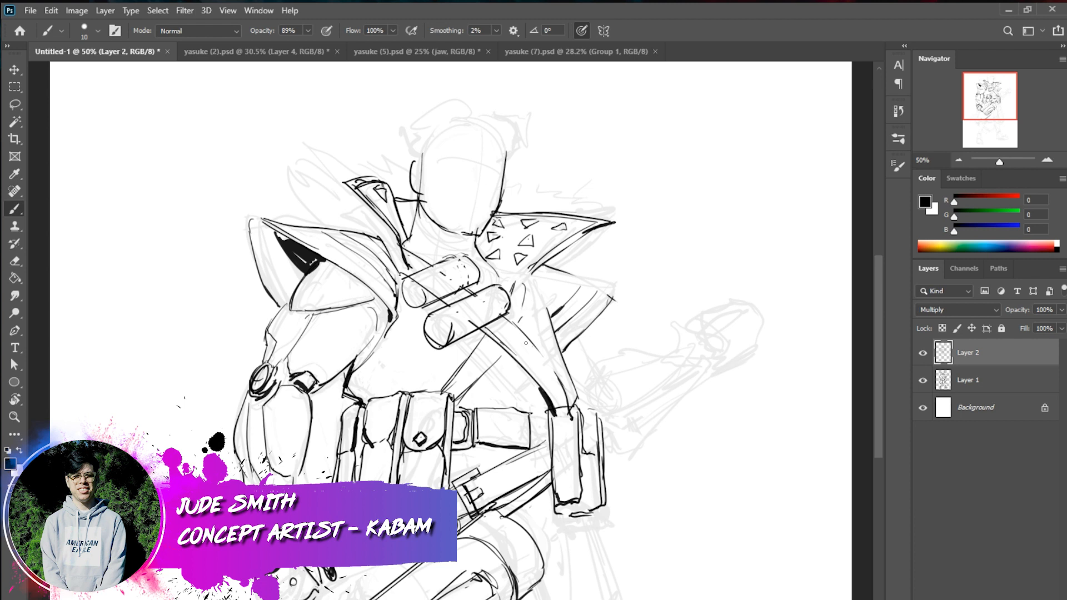
# Add an inner edge line and cross bands to the chest strap between the lower capsule and the belt
pyautogui.moveTo(498, 319)
pyautogui.mouseDown()
pyautogui.moveTo(535, 350)
pyautogui.moveTo(524, 364)
pyautogui.moveTo(540, 378)
pyautogui.moveTo(550, 365)
pyautogui.moveTo(537, 351)
pyautogui.moveTo(549, 371)
pyautogui.moveTo(540, 378)
pyautogui.moveTo(526, 362)
pyautogui.mouseUp()
pyautogui.press('x')
pyautogui.moveTo(535, 352)
pyautogui.mouseDown()
pyautogui.moveTo(545, 376)
pyautogui.moveTo(528, 361)
pyautogui.moveTo(560, 412)
pyautogui.mouseUp()
pyautogui.press('x')
pyautogui.moveTo(550, 367); pyautogui.dragTo(569, 407)
pyautogui.moveTo(543, 370)
pyautogui.mouseDown()
pyautogui.moveTo(538, 388)
pyautogui.moveTo(557, 401)
pyautogui.mouseUp()
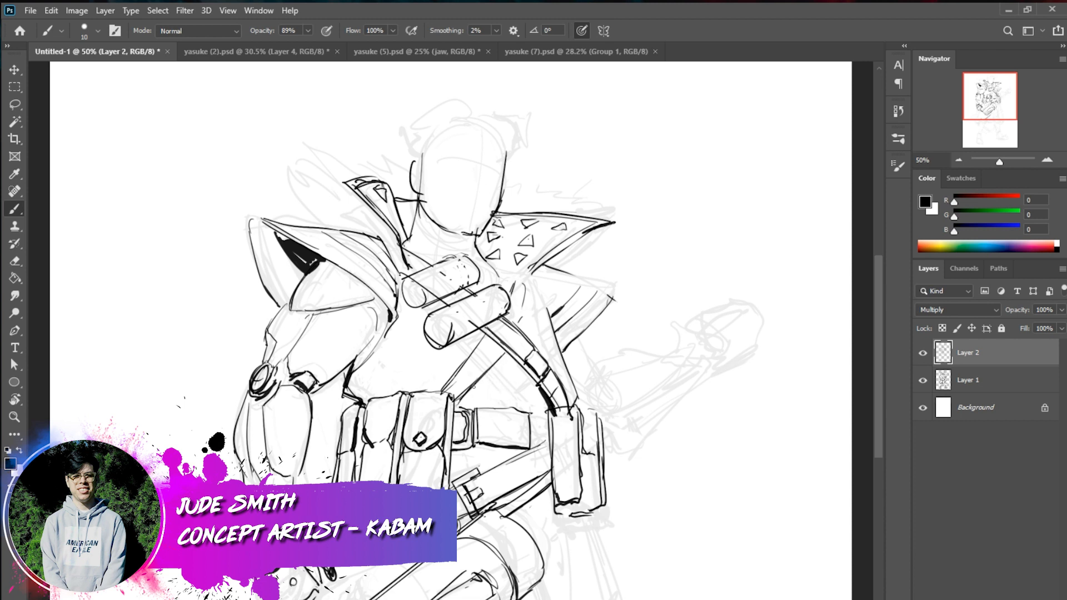
# Shade the lower edge of the crossing strap beneath the capsules in black and redraw its upper edge
pyautogui.moveTo(479, 381); pyautogui.dragTo(461, 399)
pyautogui.moveTo(497, 362); pyautogui.dragTo(461, 408)
pyautogui.moveTo(531, 352); pyautogui.dragTo(519, 365)
pyautogui.hotkey('ctrl', 'z')
pyautogui.hotkey('ctrl', 'z')
pyautogui.press('x')
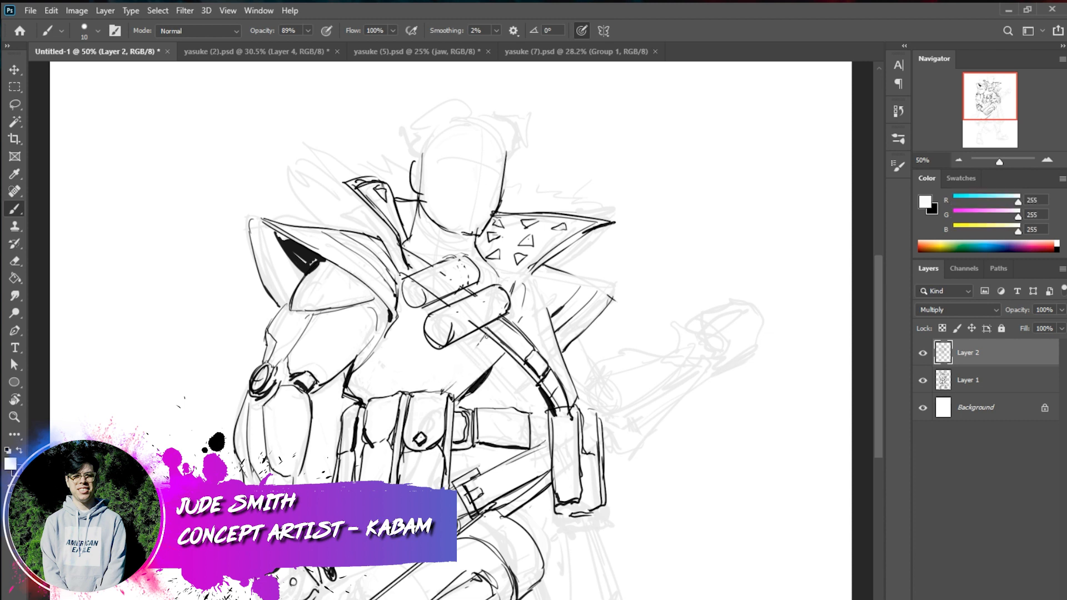
pyautogui.press('x')
pyautogui.moveTo(484, 335); pyautogui.dragTo(432, 390)
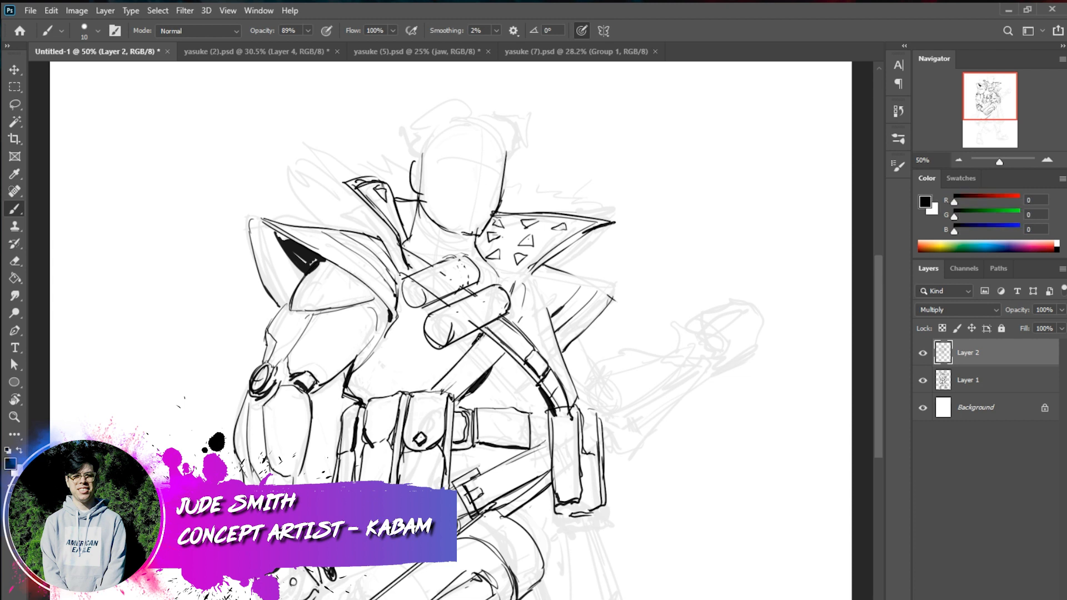
# Ink small cloth fold lines along the waist above the belt and touch up the pouch's lower edge
pyautogui.moveTo(510, 355); pyautogui.dragTo(548, 399)
pyautogui.moveTo(504, 404)
pyautogui.mouseDown()
pyautogui.moveTo(517, 396)
pyautogui.moveTo(507, 411)
pyautogui.mouseUp()
pyautogui.moveTo(393, 382); pyautogui.dragTo(386, 393)
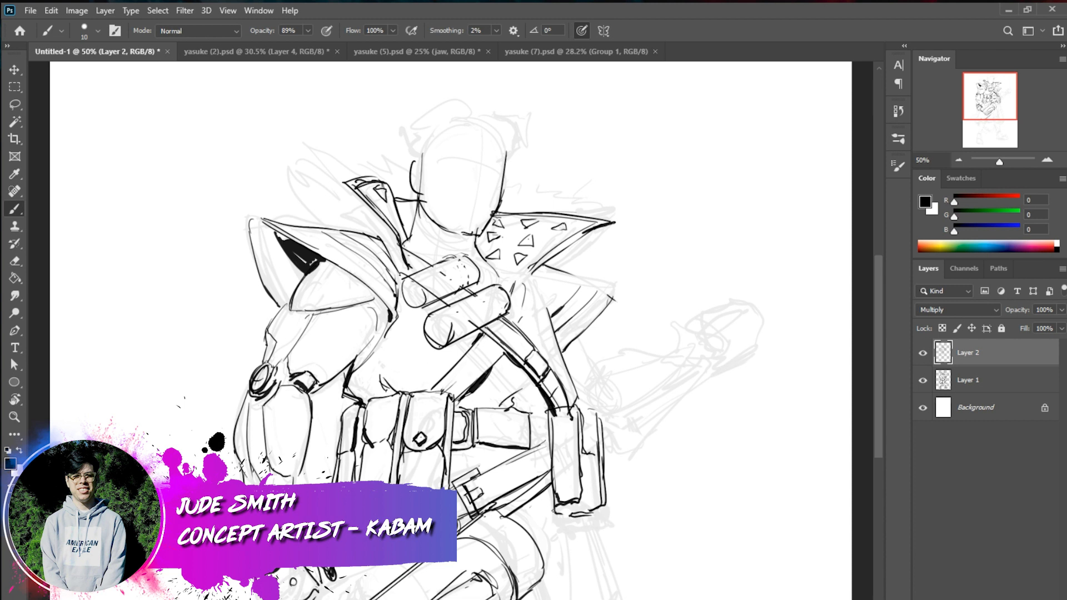
pyautogui.moveTo(467, 451); pyautogui.dragTo(497, 443)
# Ink the rounded top and sides of the head outline over the rough
pyautogui.moveTo(506, 150)
pyautogui.mouseDown()
pyautogui.moveTo(426, 126)
pyautogui.moveTo(448, 111)
pyautogui.moveTo(422, 164)
pyautogui.mouseUp()
pyautogui.moveTo(442, 114); pyautogui.dragTo(427, 139)
pyautogui.moveTo(501, 168); pyautogui.dragTo(504, 145)
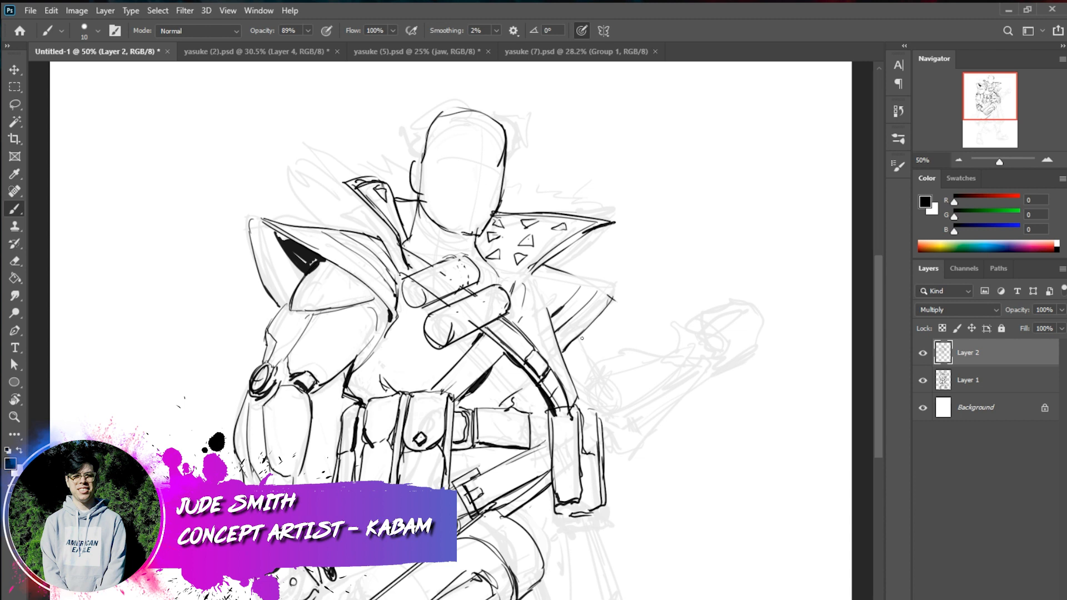
# Ink the upper arm, elbow folds and sleeve outline of the outstretched arm over the rough
pyautogui.moveTo(581, 338); pyautogui.dragTo(612, 379)
pyautogui.moveTo(598, 379)
pyautogui.mouseDown()
pyautogui.moveTo(582, 410)
pyautogui.moveTo(596, 390)
pyautogui.mouseUp()
pyautogui.moveTo(582, 408); pyautogui.dragTo(609, 390)
pyautogui.moveTo(605, 469)
pyautogui.mouseDown()
pyautogui.moveTo(627, 476)
pyautogui.moveTo(668, 429)
pyautogui.mouseUp()
pyautogui.moveTo(611, 376)
pyautogui.mouseDown()
pyautogui.moveTo(684, 360)
pyautogui.moveTo(674, 365)
pyautogui.moveTo(698, 402)
pyautogui.mouseUp()
pyautogui.moveTo(676, 364)
pyautogui.mouseDown()
pyautogui.moveTo(694, 391)
pyautogui.moveTo(666, 442)
pyautogui.mouseUp()
# Ink the dark curved cuff band at the sleeve's end and the underside of the wrist
pyautogui.moveTo(592, 395)
pyautogui.mouseDown()
pyautogui.moveTo(630, 366)
pyautogui.moveTo(606, 362)
pyautogui.moveTo(593, 368)
pyautogui.moveTo(666, 365)
pyautogui.moveTo(698, 396)
pyautogui.mouseUp()
pyautogui.moveTo(678, 351); pyautogui.dragTo(696, 398)
pyautogui.moveTo(694, 398)
pyautogui.mouseDown()
pyautogui.moveTo(721, 399)
pyautogui.moveTo(732, 372)
pyautogui.mouseUp()
# Ink the block outline of the raised hand at the end of the outstretched arm
pyautogui.moveTo(705, 304)
pyautogui.mouseDown()
pyautogui.moveTo(740, 293)
pyautogui.moveTo(728, 349)
pyautogui.moveTo(761, 341)
pyautogui.mouseUp()
pyautogui.moveTo(745, 294); pyautogui.dragTo(768, 333)
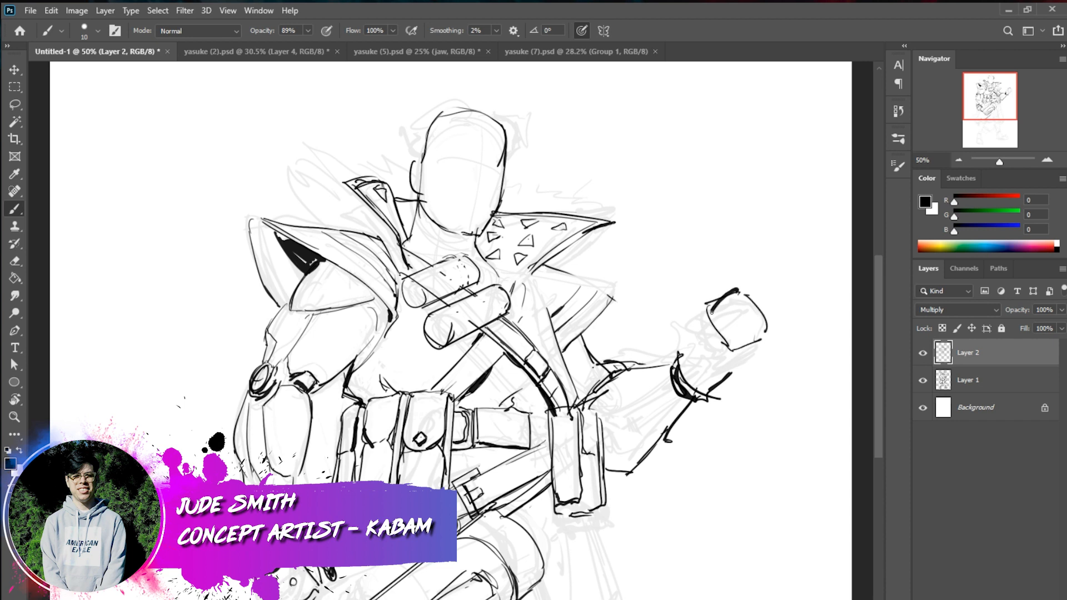
pyautogui.moveTo(739, 291); pyautogui.dragTo(700, 303)
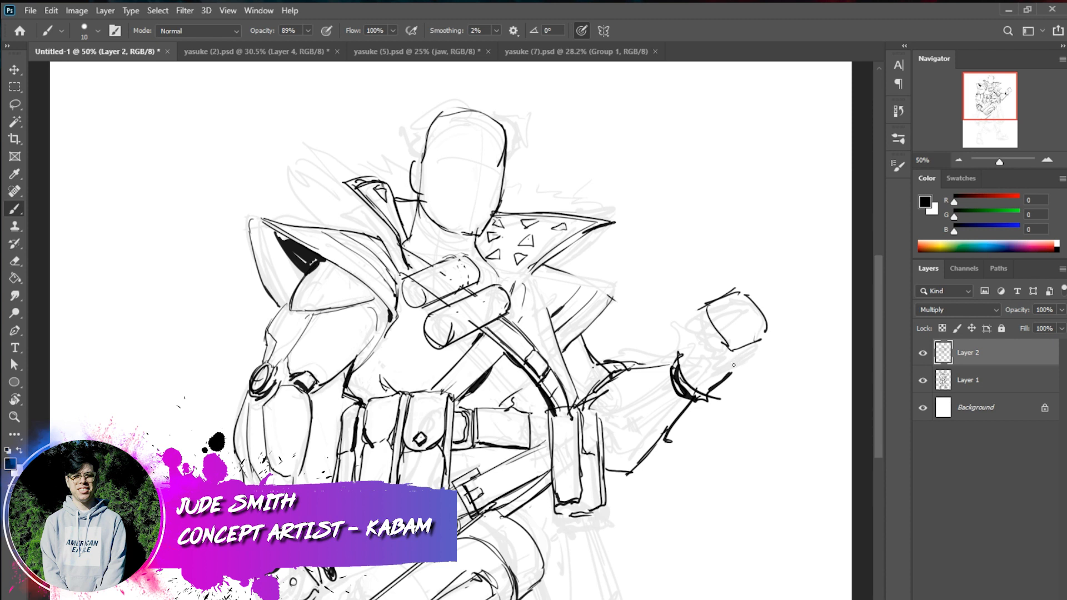
# Ink the finger and thumb lines of the raised fist and the long edges of the forearm guard
pyautogui.moveTo(732, 368)
pyautogui.mouseDown()
pyautogui.moveTo(771, 346)
pyautogui.moveTo(732, 369)
pyautogui.mouseUp()
pyautogui.hotkey('ctrl', 'z')
pyautogui.moveTo(705, 305)
pyautogui.mouseDown()
pyautogui.moveTo(695, 332)
pyautogui.moveTo(703, 339)
pyautogui.moveTo(739, 303)
pyautogui.moveTo(746, 317)
pyautogui.moveTo(715, 332)
pyautogui.moveTo(712, 346)
pyautogui.moveTo(731, 349)
pyautogui.moveTo(707, 341)
pyautogui.mouseUp()
pyautogui.moveTo(710, 334); pyautogui.dragTo(614, 411)
pyautogui.moveTo(712, 347); pyautogui.dragTo(690, 388)
pyautogui.hotkey('ctrl', 'z')
pyautogui.hotkey('ctrl', 'z')
pyautogui.keyDown('shift'); pyautogui.click(611, 413); pyautogui.keyUp('shift')
pyautogui.click(725, 357)
pyautogui.keyDown('shift'); pyautogui.click(628, 433); pyautogui.keyUp('shift')
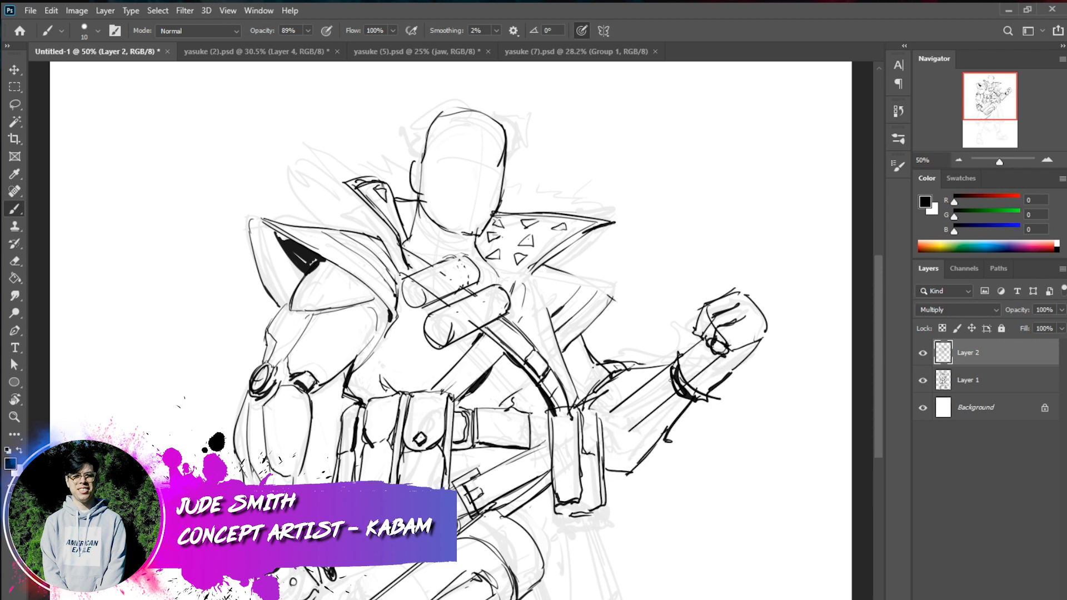
# Clear the cuff lines crossing the forearm guard and ink the guard's lower edge and small round joint near the elbow
pyautogui.moveTo(676, 384)
pyautogui.mouseDown()
pyautogui.moveTo(694, 375)
pyautogui.moveTo(659, 396)
pyautogui.moveTo(686, 360)
pyautogui.mouseUp()
pyautogui.moveTo(721, 356); pyautogui.dragTo(628, 429)
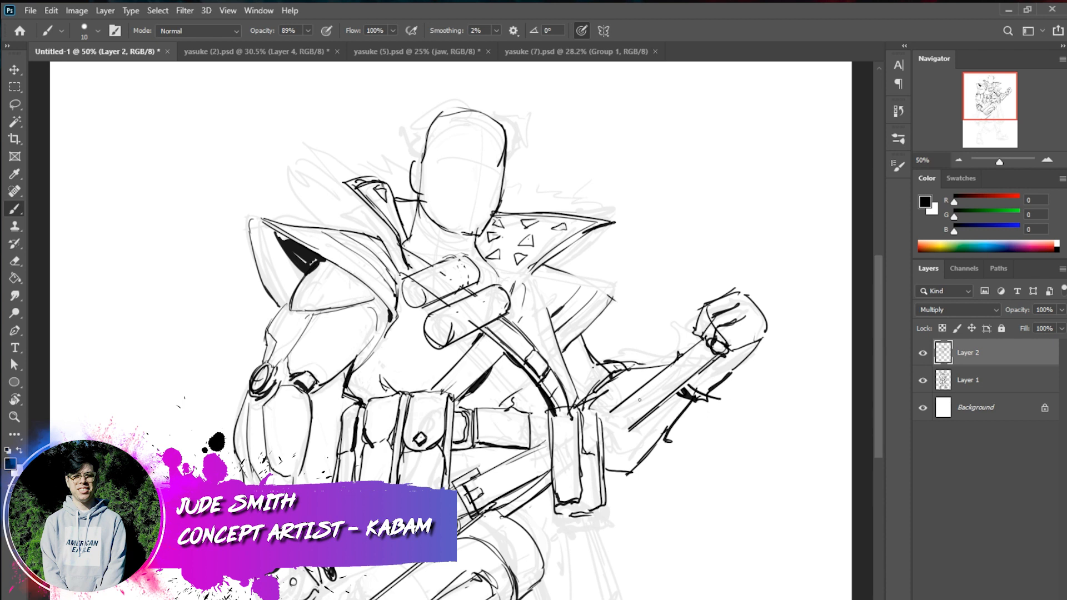
pyautogui.moveTo(633, 407); pyautogui.dragTo(631, 416)
pyautogui.moveTo(718, 356); pyautogui.dragTo(625, 432)
pyautogui.hotkey('ctrl', 'z')
pyautogui.moveTo(636, 435); pyautogui.dragTo(639, 449)
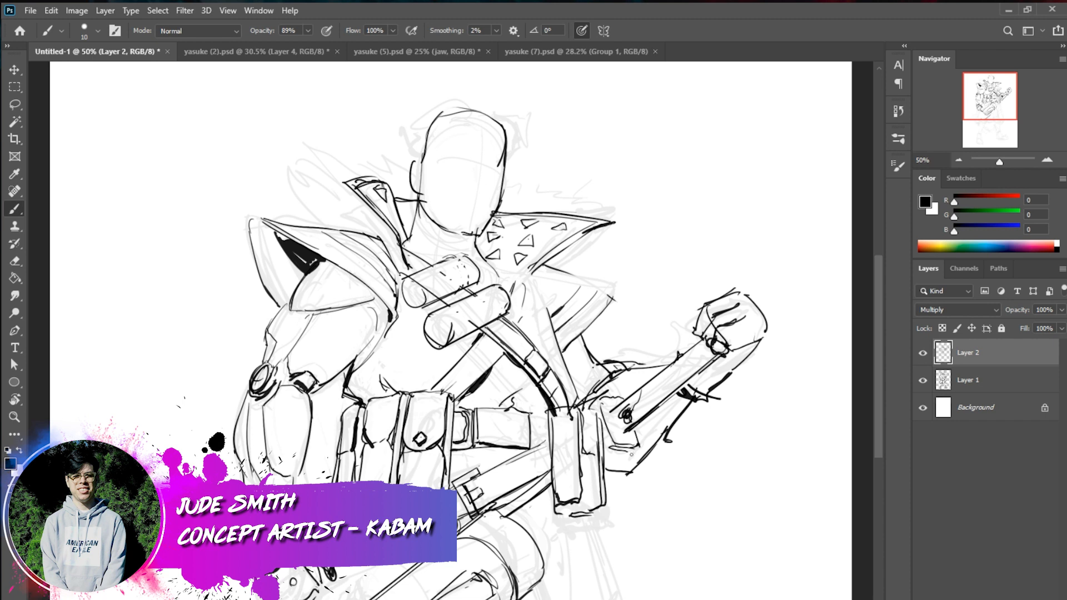
# Ink the long straight edges of the coat's skirt running down from the belt over the leg
pyautogui.click(959, 158)
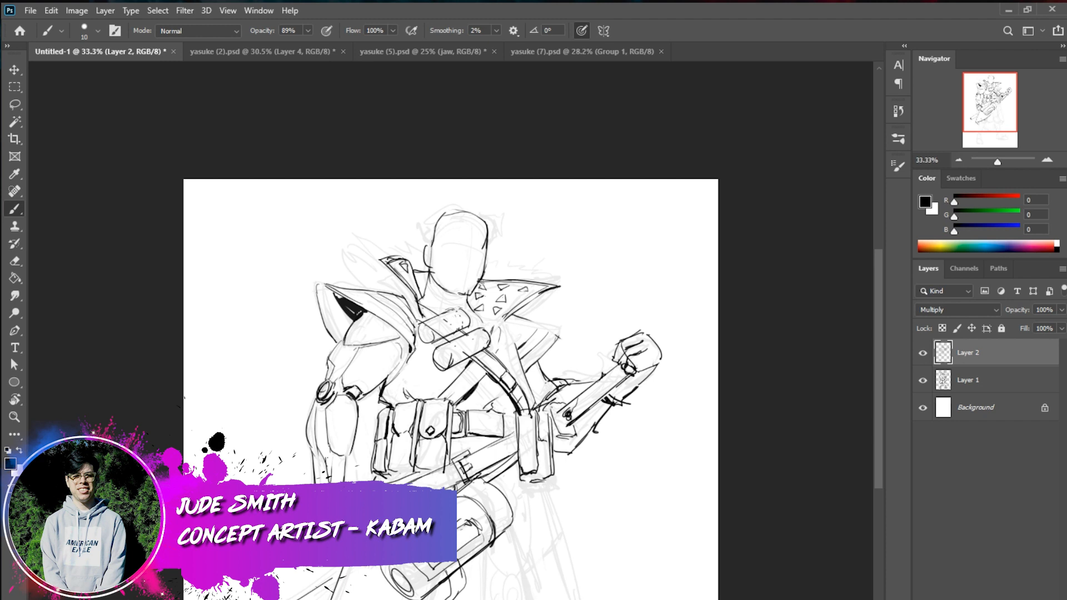
pyautogui.moveTo(485, 599); pyautogui.dragTo(485, 544)
pyautogui.moveTo(513, 523); pyautogui.dragTo(539, 599)
pyautogui.hotkey('ctrl', 'z')
pyautogui.moveTo(514, 518); pyautogui.dragTo(529, 599)
pyautogui.moveTo(543, 481); pyautogui.dragTo(570, 596)
pyautogui.moveTo(558, 537); pyautogui.dragTo(572, 599)
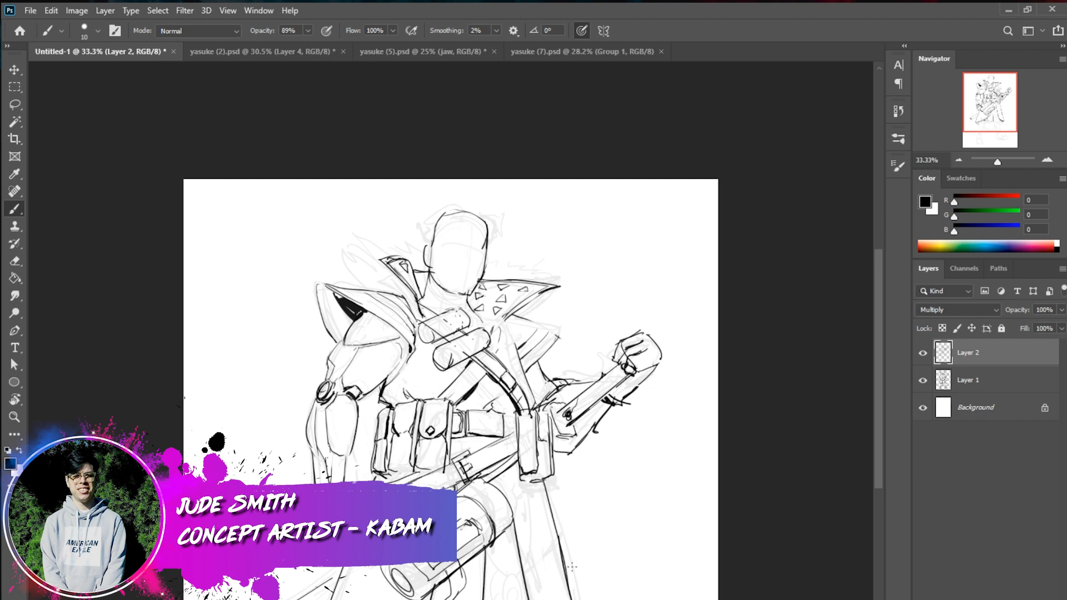
pyautogui.moveTo(503, 498); pyautogui.dragTo(524, 599)
pyautogui.hotkey('ctrl', 'z')
# Ink the curved tapering shape hanging from the belt across the pouches, and start the weapon's rounded end by the hand
pyautogui.moveTo(449, 408); pyautogui.dragTo(414, 478)
pyautogui.hotkey('ctrl', 'z')
pyautogui.moveTo(450, 409)
pyautogui.mouseDown()
pyautogui.moveTo(424, 485)
pyautogui.moveTo(405, 475)
pyautogui.mouseUp()
pyautogui.moveTo(447, 421)
pyautogui.mouseDown()
pyautogui.moveTo(396, 485)
pyautogui.moveTo(387, 471)
pyautogui.mouseUp()
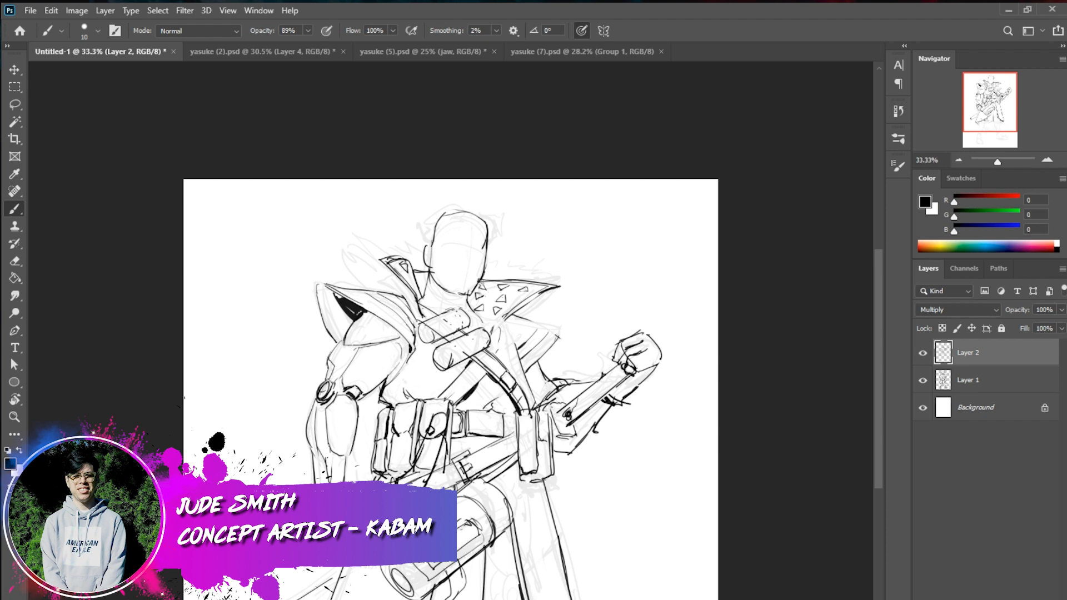
pyautogui.moveTo(307, 567)
pyautogui.mouseDown()
pyautogui.moveTo(315, 586)
pyautogui.moveTo(356, 567)
pyautogui.mouseUp()
pyautogui.moveTo(442, 424); pyautogui.dragTo(431, 440)
pyautogui.moveTo(437, 429)
pyautogui.mouseDown()
pyautogui.moveTo(412, 474)
pyautogui.moveTo(432, 440)
pyautogui.mouseUp()
pyautogui.moveTo(445, 426); pyautogui.dragTo(418, 475)
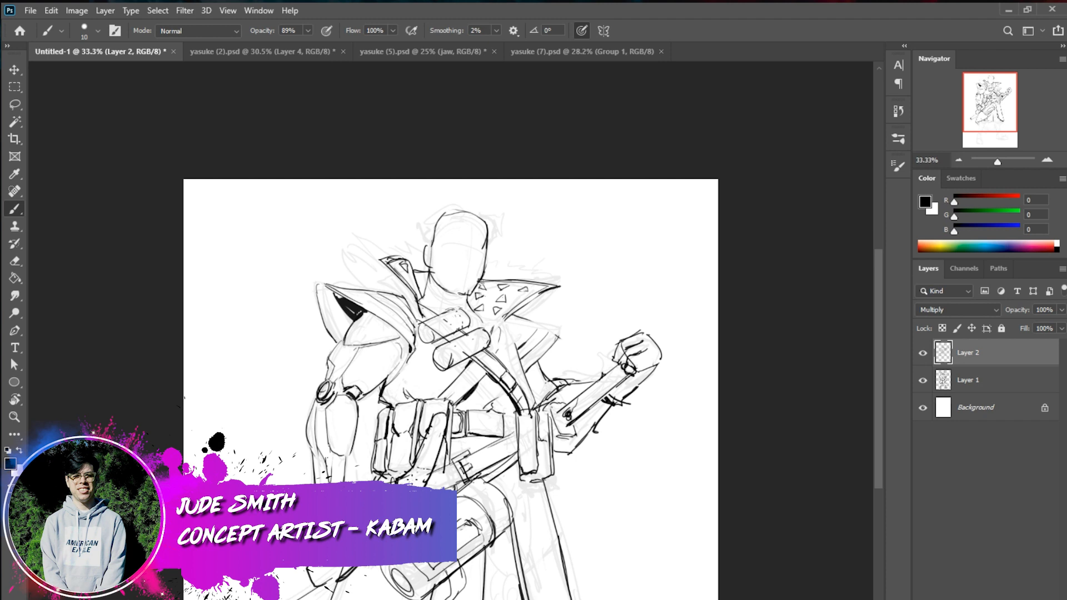
# Ink the bottom edges of the belt pouches and thicken the outline of the weapon's rounded end
pyautogui.moveTo(437, 466); pyautogui.dragTo(417, 473)
pyautogui.moveTo(379, 476); pyautogui.dragTo(392, 480)
pyautogui.moveTo(352, 567); pyautogui.dragTo(319, 587)
pyautogui.moveTo(309, 569); pyautogui.dragTo(318, 586)
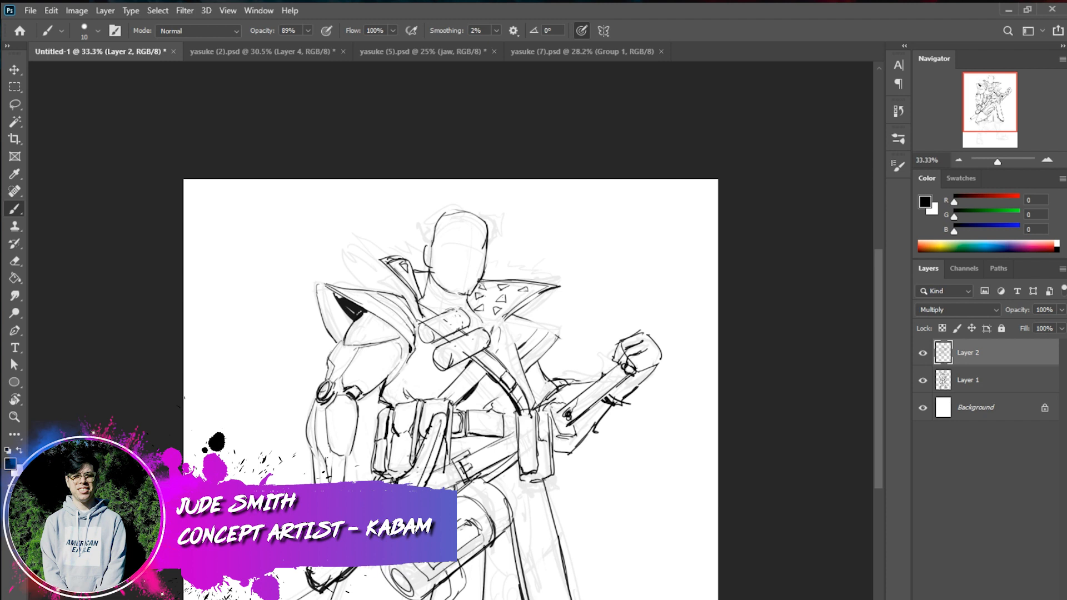
pyautogui.press('x')
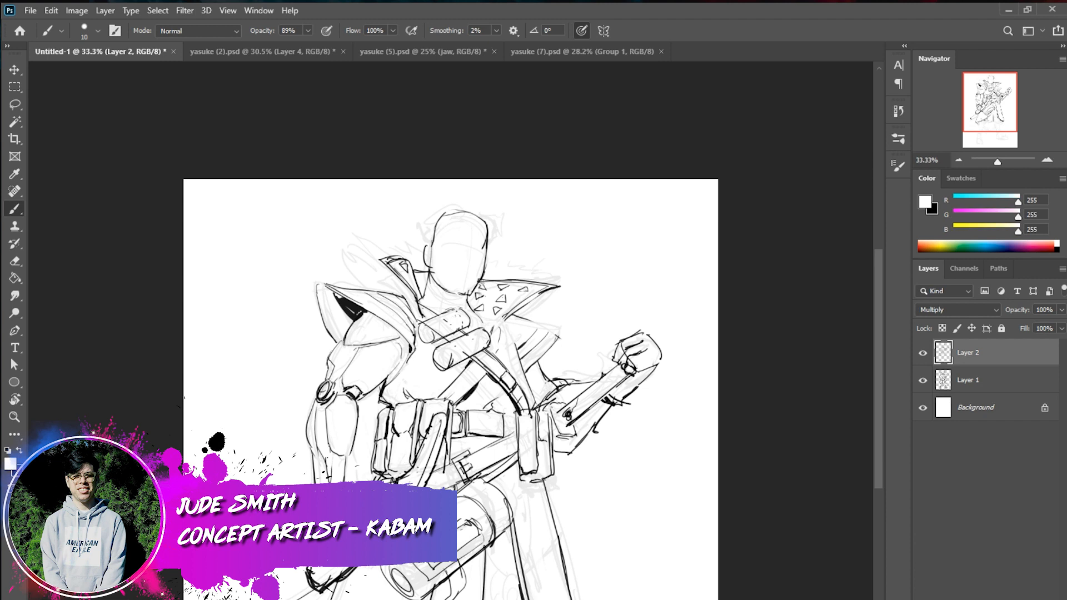
pyautogui.press('x')
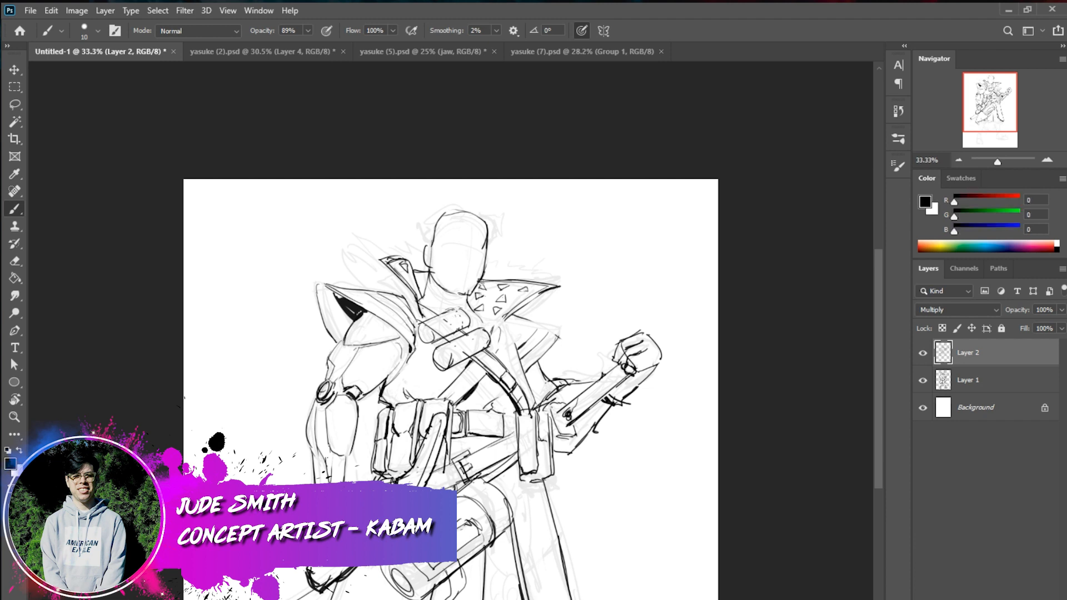
pyautogui.press('x')
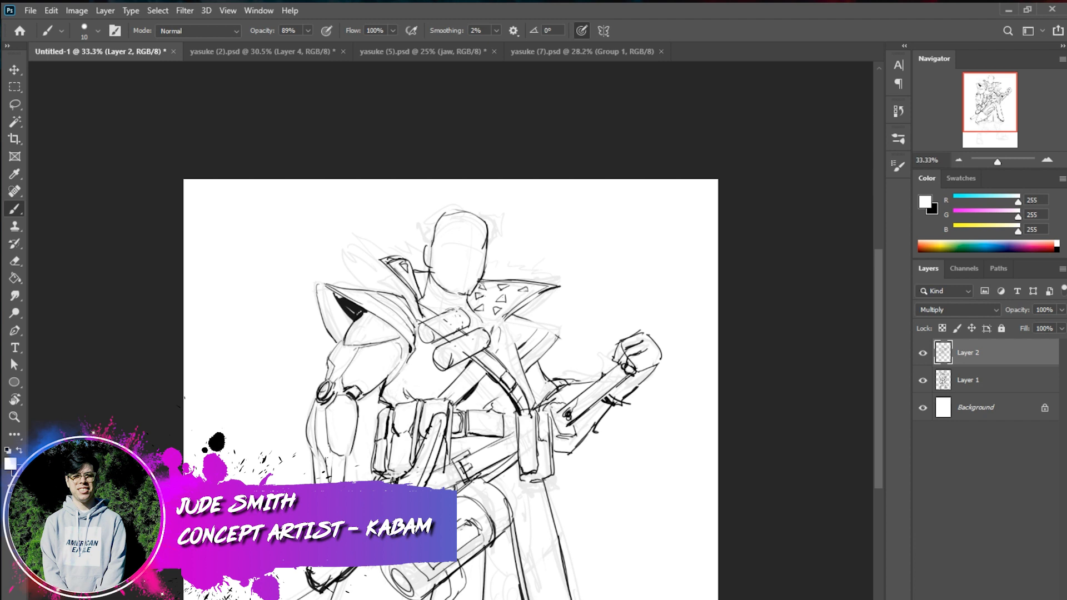
pyautogui.press('x')
# Ink the sides of the lower leg beneath the hip cylinder and weapon
pyautogui.moveTo(392, 479)
pyautogui.mouseDown()
pyautogui.moveTo(415, 467)
pyautogui.moveTo(419, 341)
pyautogui.mouseUp()
pyautogui.moveTo(391, 566); pyautogui.dragTo(373, 590)
pyautogui.moveTo(371, 589); pyautogui.dragTo(381, 599)
pyautogui.moveTo(343, 567); pyautogui.dragTo(344, 599)
pyautogui.hotkey('ctrl', 'z')
# Ink the rounded knee pad and the coat hem corner beside it
pyautogui.moveTo(492, 507)
pyautogui.mouseDown()
pyautogui.moveTo(567, 524)
pyautogui.moveTo(550, 534)
pyautogui.mouseUp()
pyautogui.moveTo(522, 534); pyautogui.dragTo(562, 525)
pyautogui.moveTo(515, 460); pyautogui.dragTo(504, 517)
pyautogui.moveTo(503, 467)
pyautogui.mouseDown()
pyautogui.moveTo(530, 475)
pyautogui.moveTo(571, 521)
pyautogui.moveTo(523, 529)
pyautogui.mouseUp()
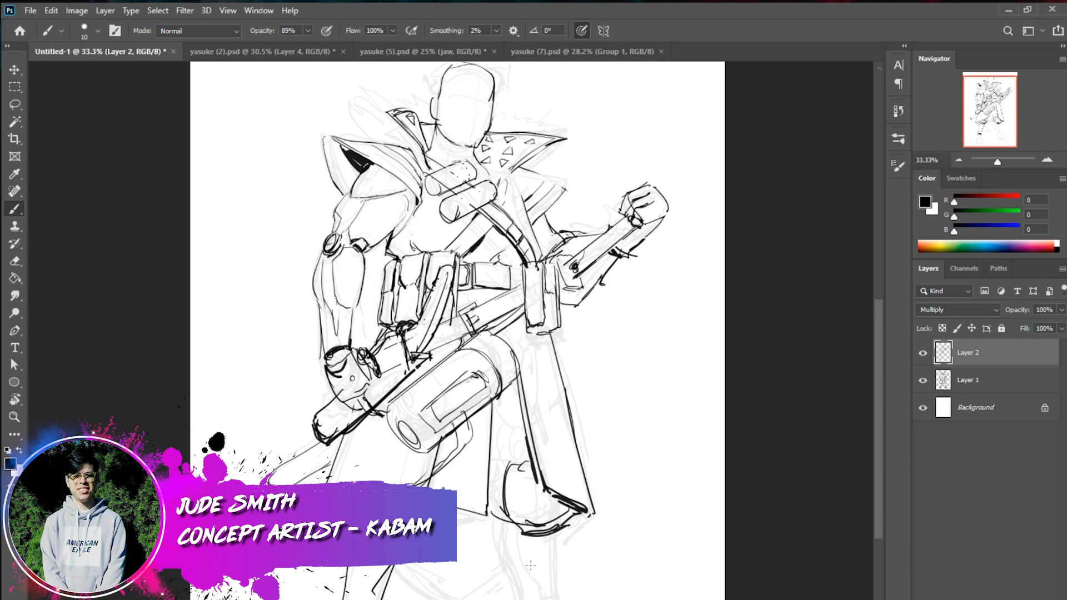
# Ink the shin contours and vertical fold details directly below the knee pad
pyautogui.moveTo(505, 524)
pyautogui.mouseDown()
pyautogui.moveTo(512, 576)
pyautogui.moveTo(513, 564)
pyautogui.moveTo(526, 590)
pyautogui.moveTo(520, 575)
pyautogui.moveTo(528, 599)
pyautogui.mouseUp()
pyautogui.hotkey('ctrl', 'z')
pyautogui.hotkey('ctrl', 'z')
pyautogui.moveTo(558, 530); pyautogui.dragTo(566, 599)
pyautogui.moveTo(517, 532)
pyautogui.mouseDown()
pyautogui.moveTo(541, 598)
pyautogui.moveTo(566, 591)
pyautogui.mouseUp()
pyautogui.moveTo(559, 532)
pyautogui.mouseDown()
pyautogui.moveTo(562, 597)
pyautogui.moveTo(536, 569)
pyautogui.mouseUp()
pyautogui.hotkey('ctrl', 'z')
pyautogui.hotkey('ctrl', 'z')
pyautogui.moveTo(536, 538)
pyautogui.mouseDown()
pyautogui.moveTo(536, 567)
pyautogui.moveTo(549, 565)
pyautogui.mouseUp()
pyautogui.moveTo(555, 530); pyautogui.dragTo(561, 564)
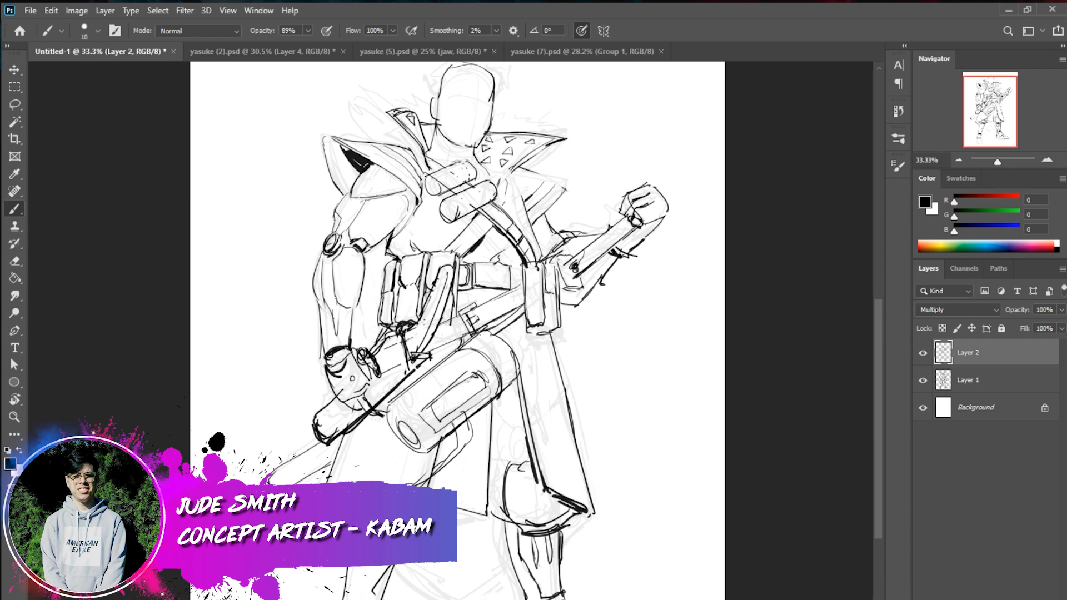
# Ink the coat's back hem between the legs and hatch its shadowed inside with diagonal strokes
pyautogui.moveTo(481, 577); pyautogui.dragTo(456, 599)
pyautogui.moveTo(381, 591); pyautogui.dragTo(391, 599)
pyautogui.moveTo(475, 508); pyautogui.dragTo(421, 569)
pyautogui.moveTo(476, 539); pyautogui.dragTo(435, 574)
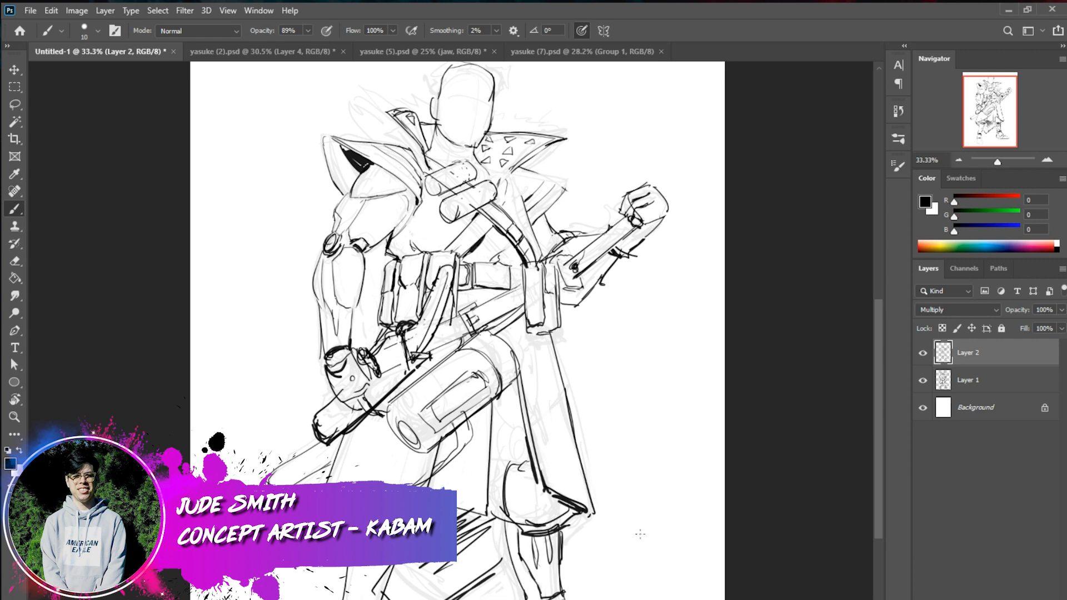
# Darken the inner contour of the lowered upper arm and ink spiky fur tufts behind the collar above that shoulder
pyautogui.moveTo(411, 208); pyautogui.dragTo(388, 241)
pyautogui.moveTo(410, 210); pyautogui.dragTo(392, 226)
pyautogui.moveTo(348, 101)
pyautogui.mouseDown()
pyautogui.moveTo(374, 137)
pyautogui.moveTo(364, 114)
pyautogui.moveTo(379, 109)
pyautogui.moveTo(354, 96)
pyautogui.moveTo(383, 107)
pyautogui.mouseUp()
pyautogui.moveTo(368, 93); pyautogui.dragTo(426, 109)
pyautogui.moveTo(551, 152)
pyautogui.mouseDown()
pyautogui.moveTo(577, 142)
pyautogui.moveTo(520, 174)
pyautogui.mouseUp()
pyautogui.hotkey('ctrl', 'z')
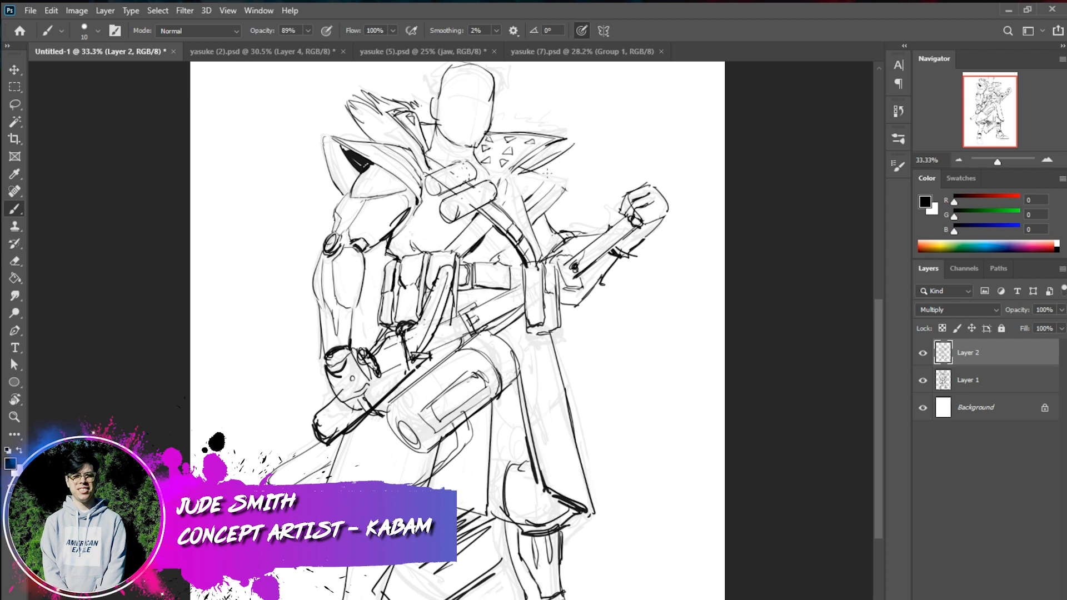
# Ink short fur tufts along the top of the triangle-patterned collar and beside the head
pyautogui.moveTo(566, 158)
pyautogui.mouseDown()
pyautogui.moveTo(585, 139)
pyautogui.moveTo(568, 108)
pyautogui.moveTo(560, 129)
pyautogui.moveTo(572, 136)
pyautogui.moveTo(532, 116)
pyautogui.mouseUp()
pyautogui.hotkey('ctrl', 'z')
pyautogui.hotkey('ctrl', 'z')
pyautogui.hotkey('ctrl', 'z')
pyautogui.moveTo(493, 120); pyautogui.dragTo(517, 121)
pyautogui.moveTo(521, 127); pyautogui.dragTo(532, 129)
pyautogui.moveTo(419, 86); pyautogui.dragTo(432, 104)
pyautogui.hotkey('ctrl', 'z')
pyautogui.moveTo(640, 435); pyautogui.dragTo(660, 464)
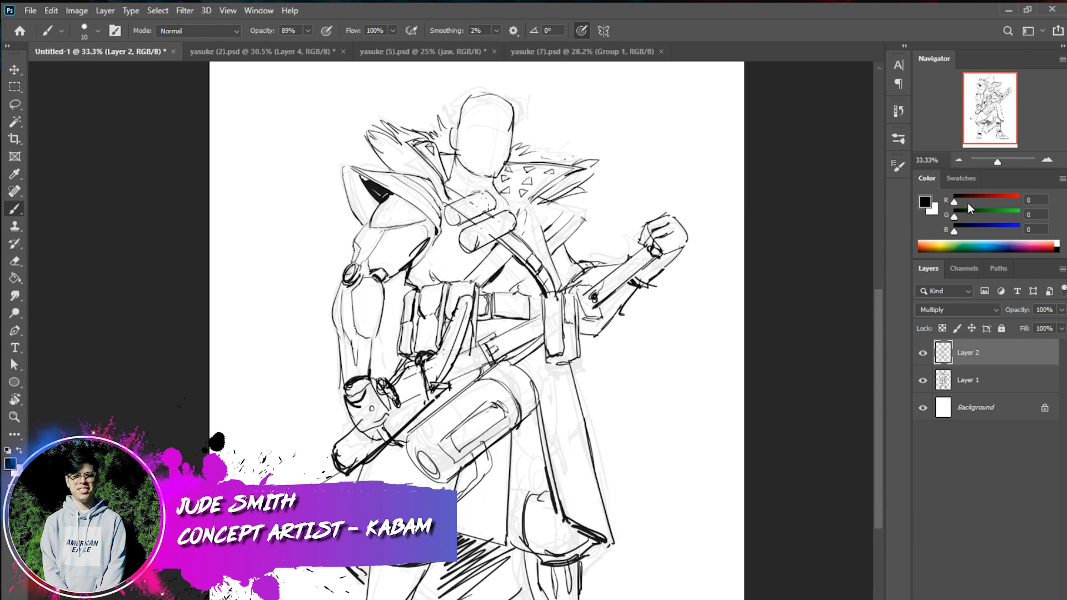
# Switch to yasuke (2).psd, select Layer 3 and toggle its visibility to examine the line art
pyautogui.click(958, 161)
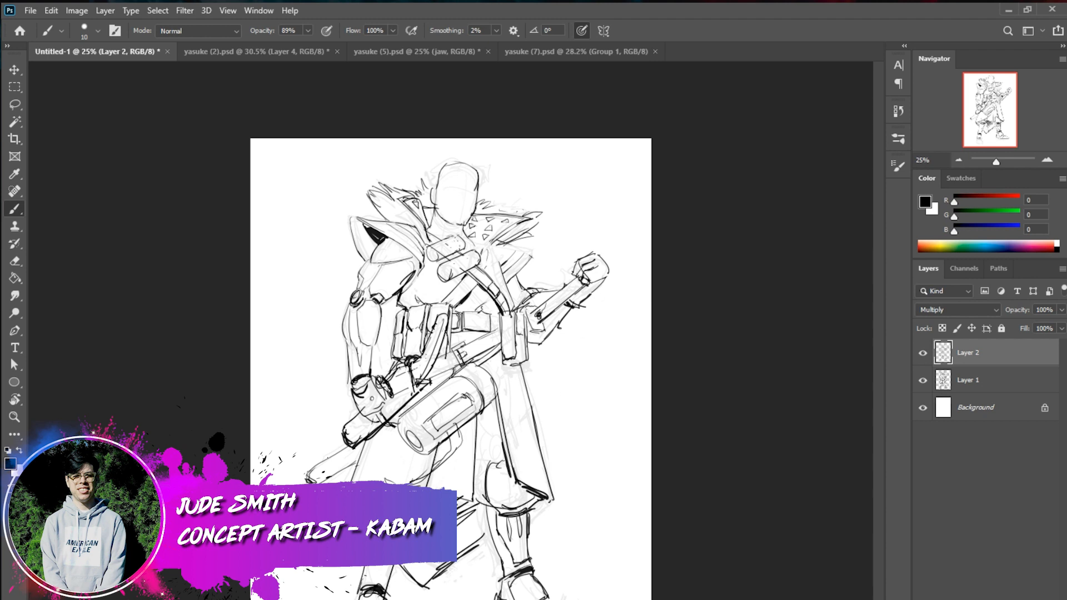
pyautogui.click(295, 53)
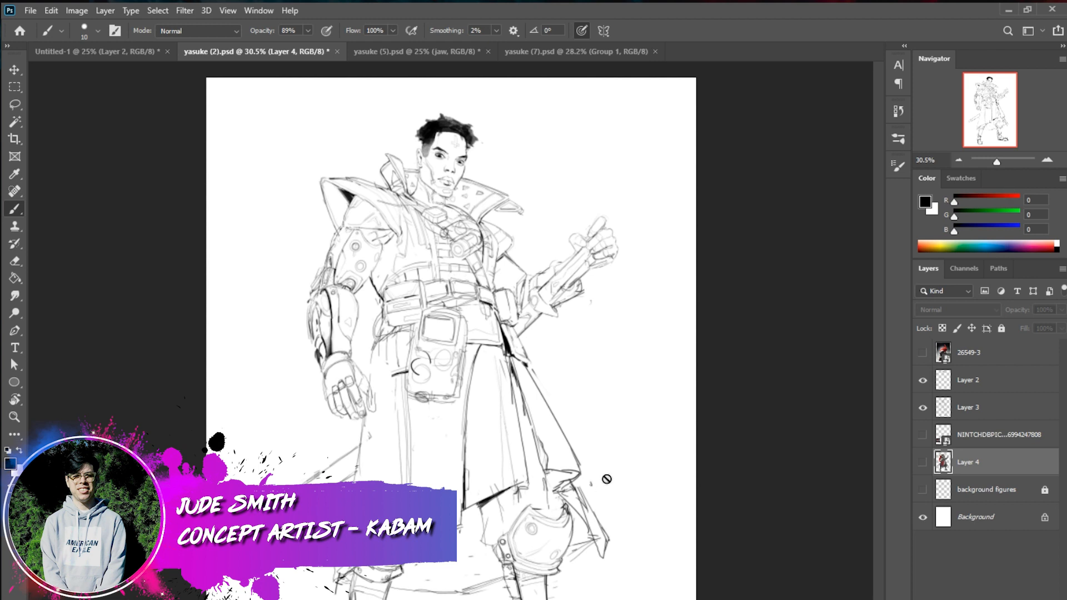
pyautogui.click(973, 411)
pyautogui.keyDown('alt'); pyautogui.click(923, 407); pyautogui.keyUp('alt')
pyautogui.keyDown('alt'); pyautogui.click(922, 408); pyautogui.keyUp('alt')
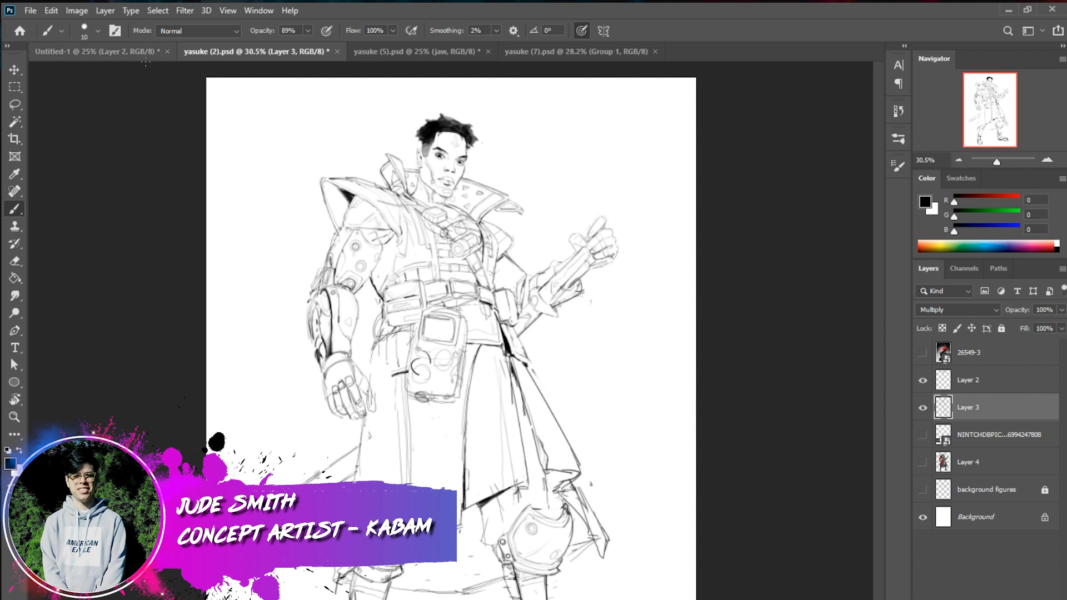
# Return to Untitled-1, hide Layer 2 and set Layer 1's opacity to 100% to isolate the rough sketch
pyautogui.click(129, 52)
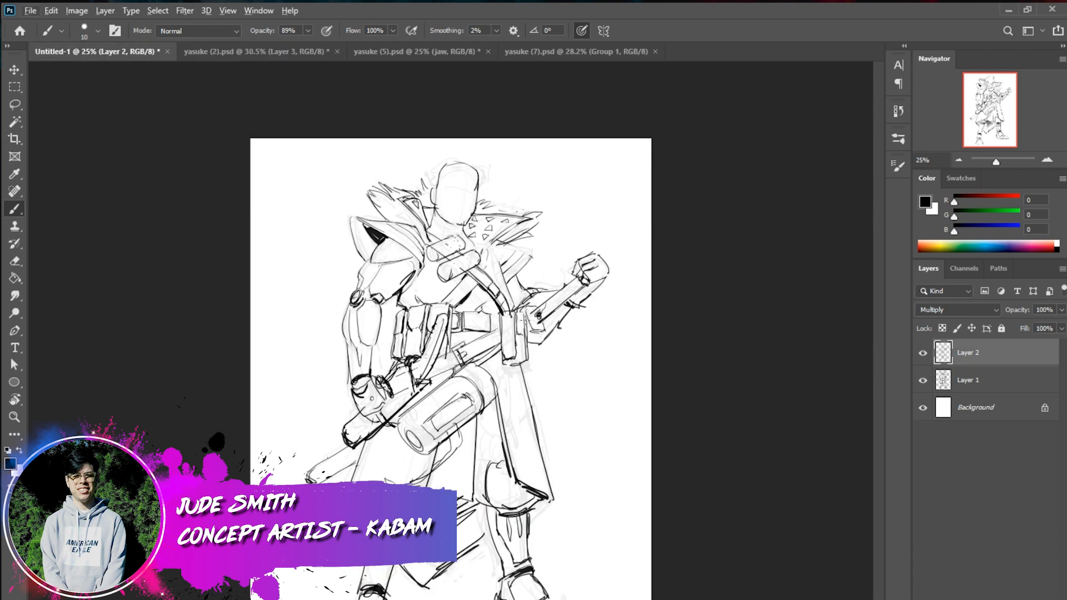
pyautogui.click(923, 353)
pyautogui.click(923, 380)
pyautogui.click(970, 381)
pyautogui.click(923, 380)
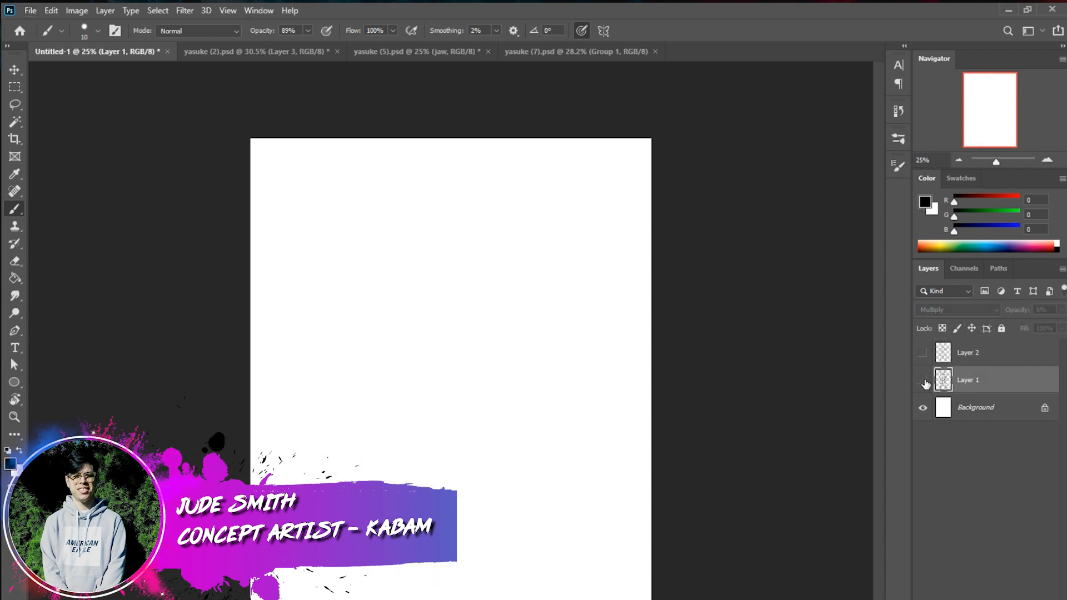
pyautogui.click(1062, 310)
pyautogui.moveTo(1052, 330); pyautogui.dragTo(1062, 328)
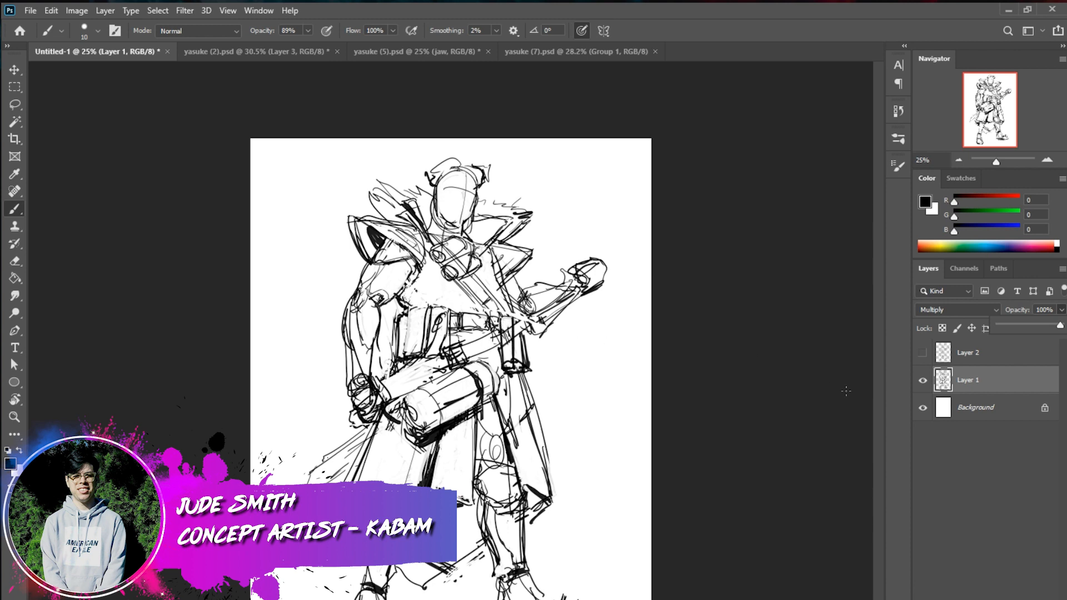
# Toggle Layer 1's visibility off and on to examine the rough sketch by itself
pyautogui.click(923, 382)
pyautogui.click(923, 383)
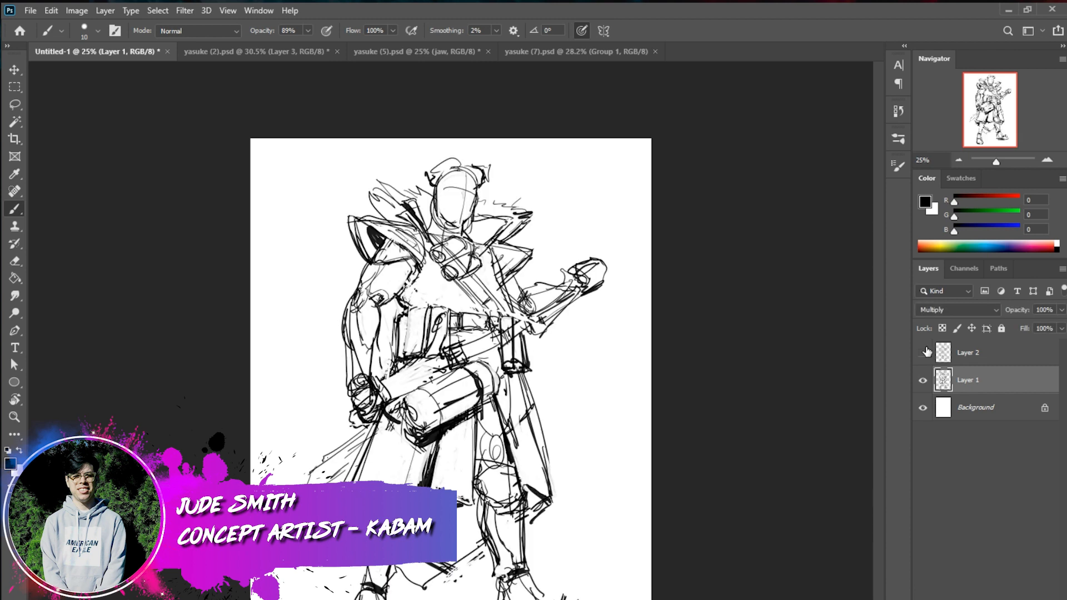
pyautogui.click(923, 380)
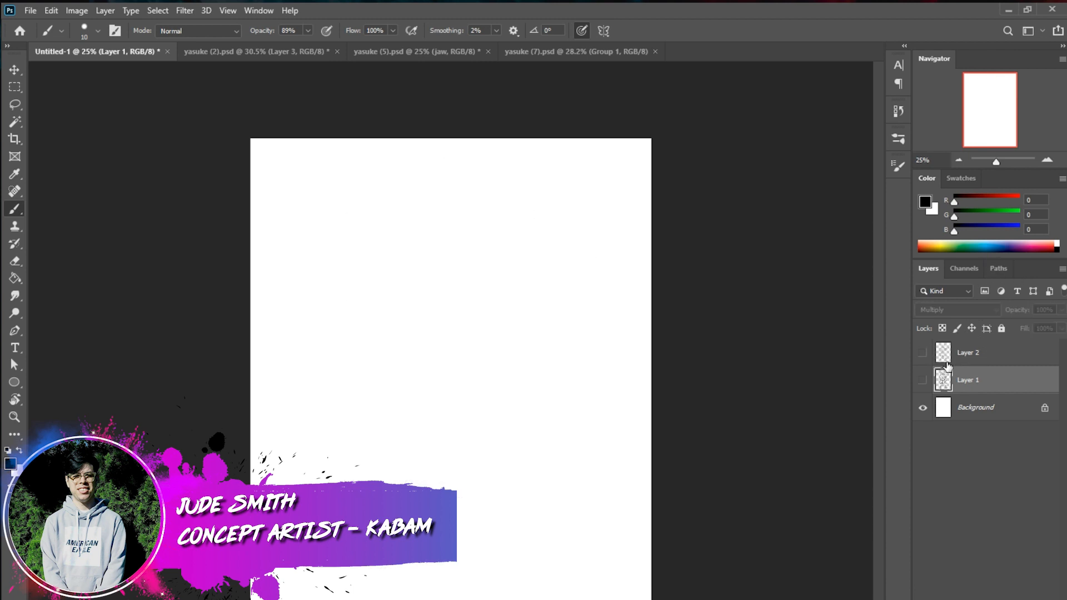
pyautogui.click(923, 380)
# Fade the rough on Layer 1 to 28% opacity and show the Layer 2 line art over it
pyautogui.moveTo(1062, 314); pyautogui.dragTo(1028, 323)
pyautogui.click(962, 352)
pyautogui.click(923, 354)
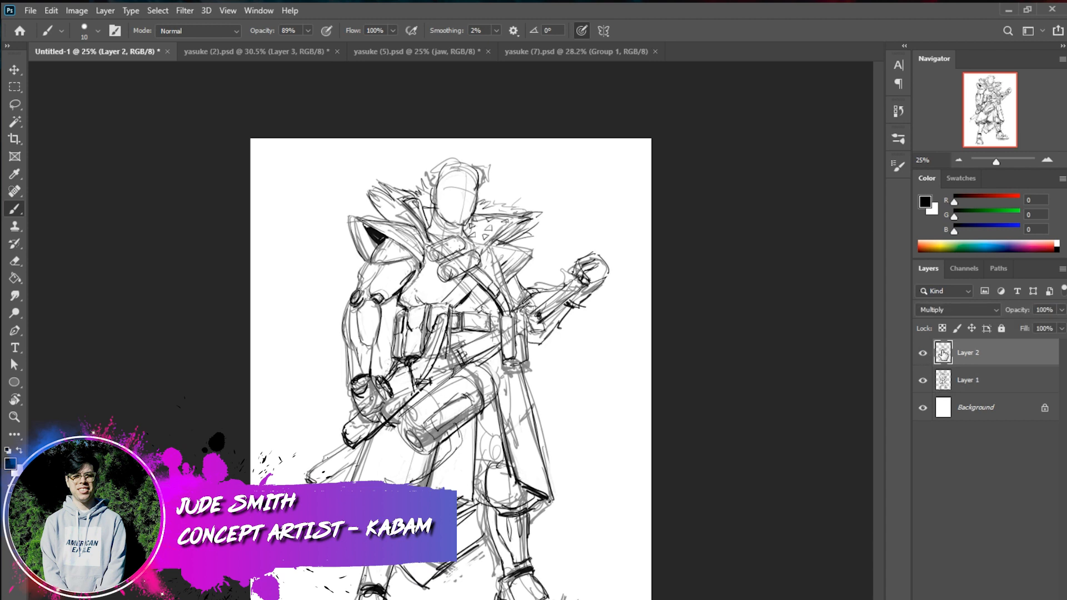
pyautogui.click(1013, 388)
pyautogui.click(1062, 310)
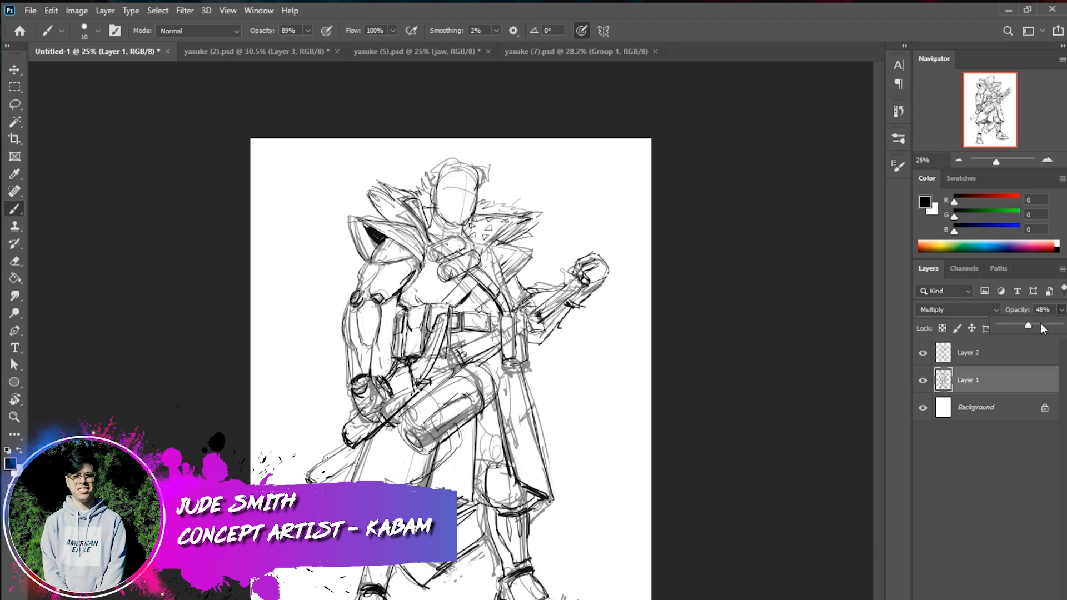
pyautogui.click(1016, 328)
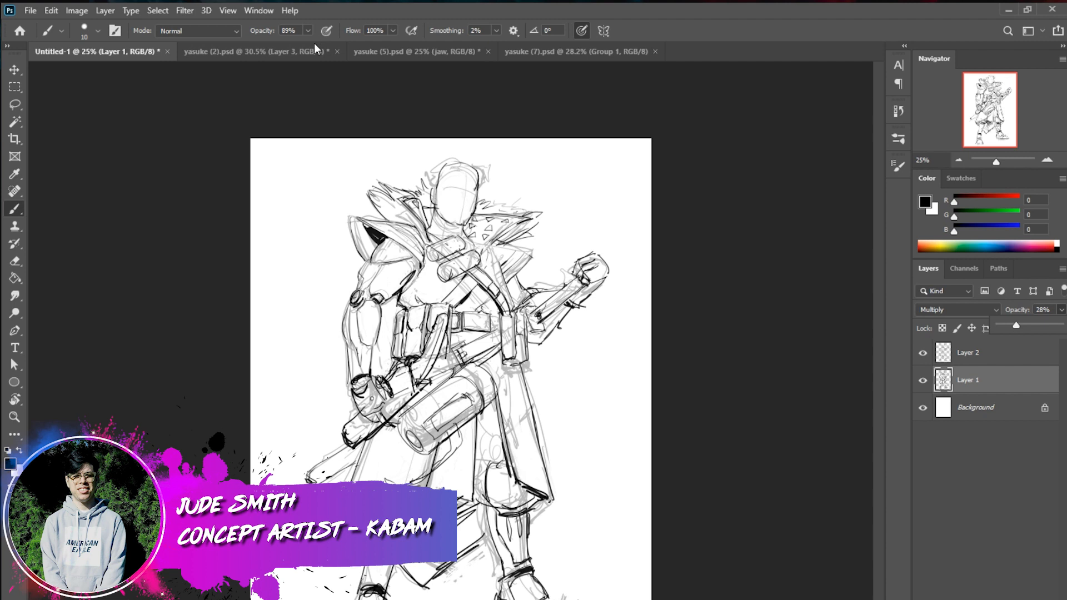
# Switch to yasuke (2).psd and examine the refined line art of the head, collar, torso and arms up close
pyautogui.click(291, 52)
pyautogui.scroll(5, 475, 265)
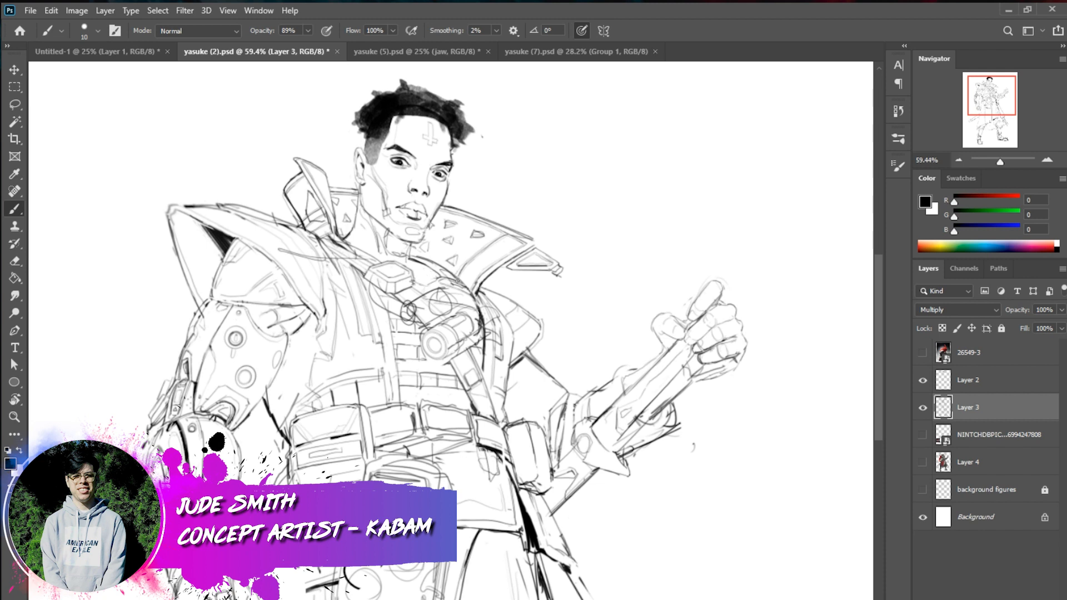
pyautogui.scroll(-1, 499, 293)
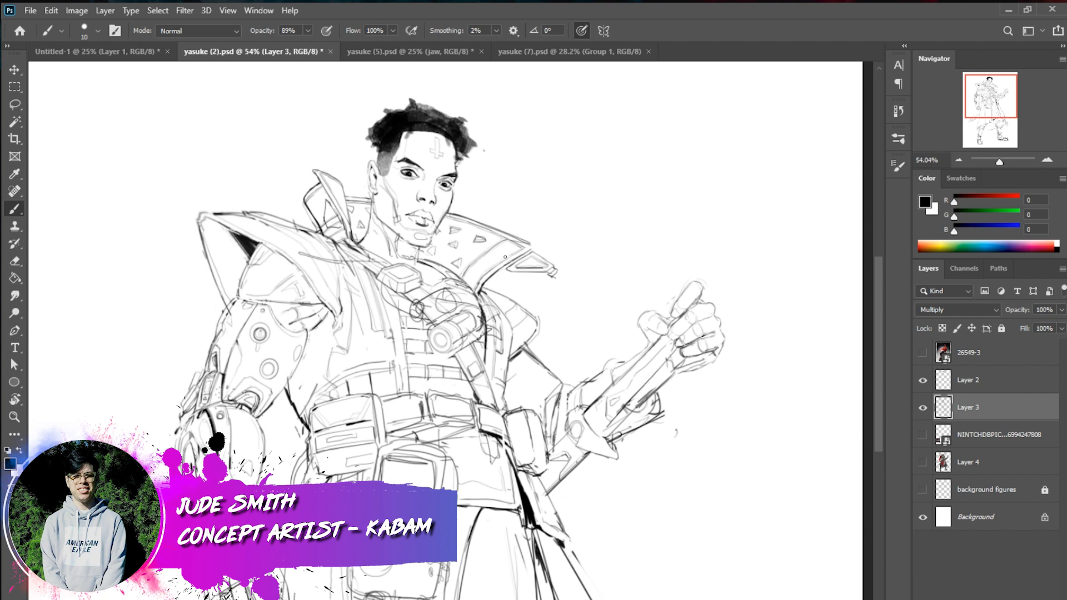
pyautogui.scroll(-2, 422, 314)
pyautogui.scroll(-2, 440, 252)
pyautogui.scroll(-2, 439, 252)
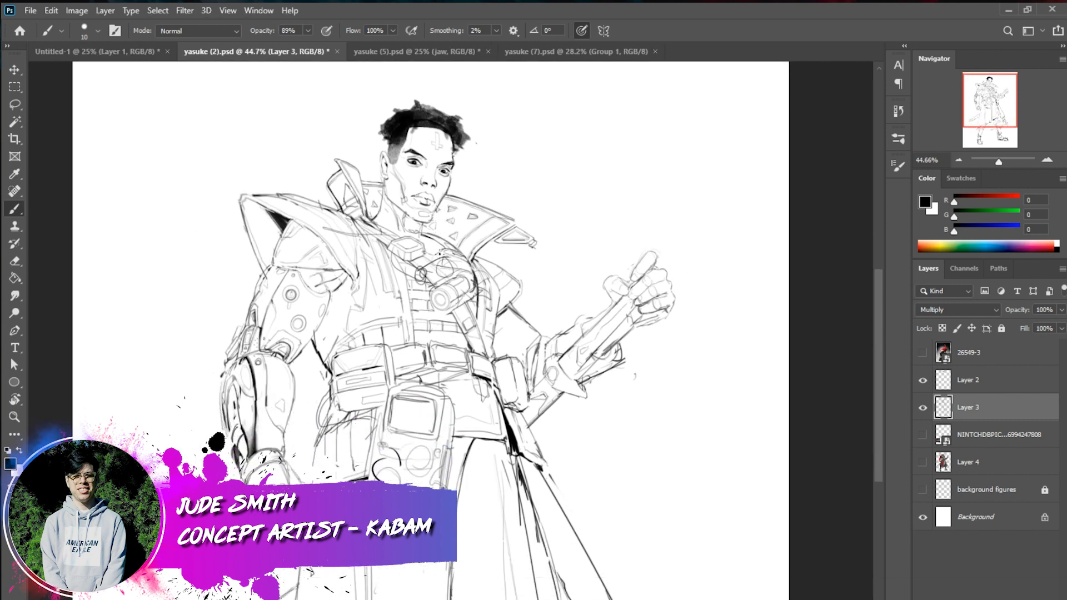
pyautogui.scroll(-1, 440, 253)
pyautogui.scroll(-1, 482, 267)
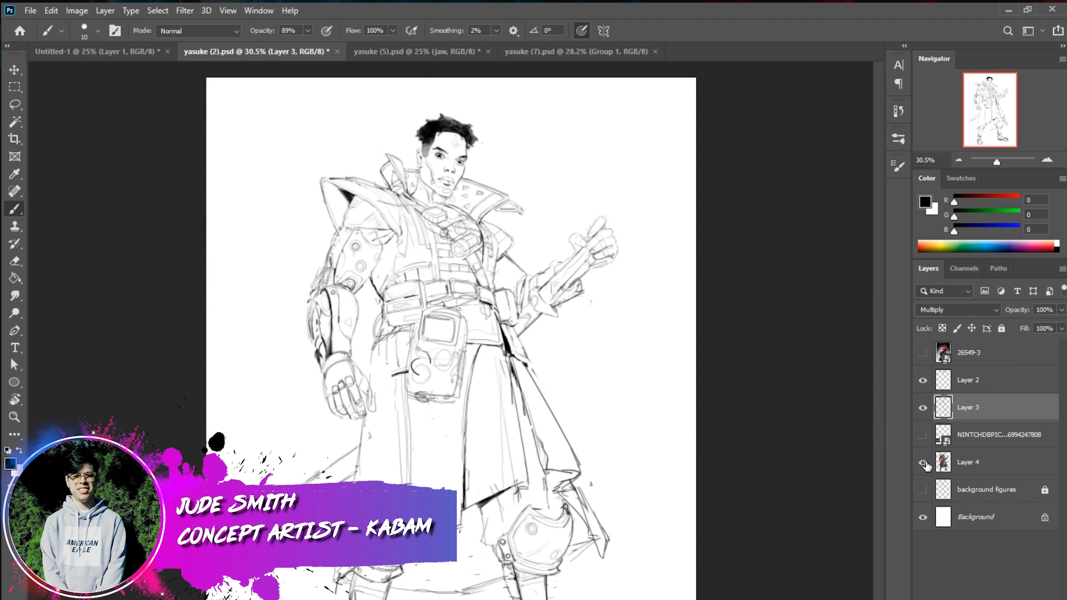
# Show the flat colours on Layer 4, and switch to the rendered character in yasuke (5).psd
pyautogui.click(923, 462)
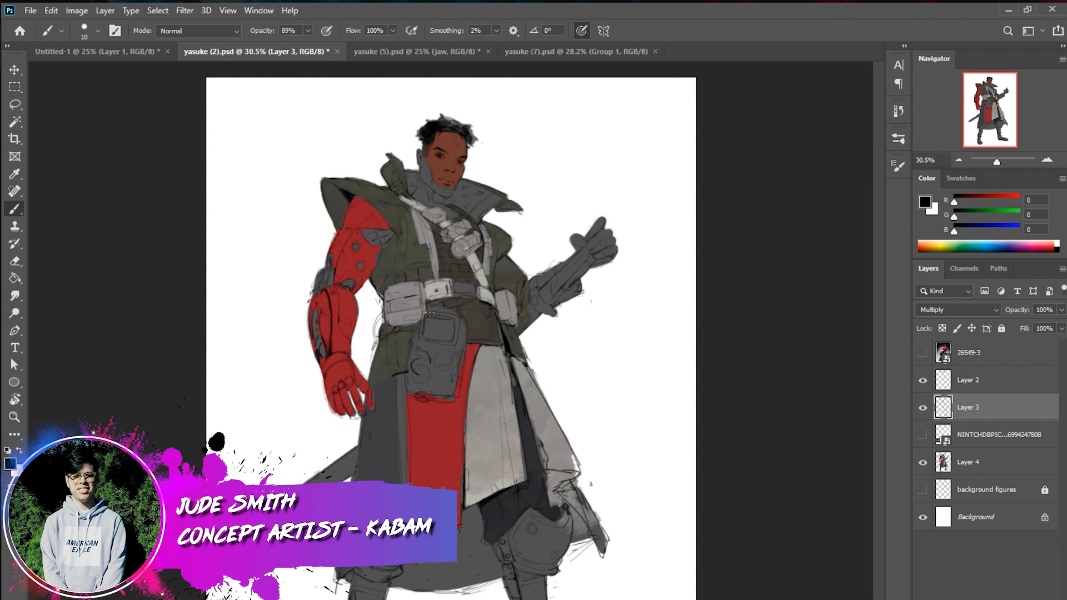
pyautogui.click(419, 51)
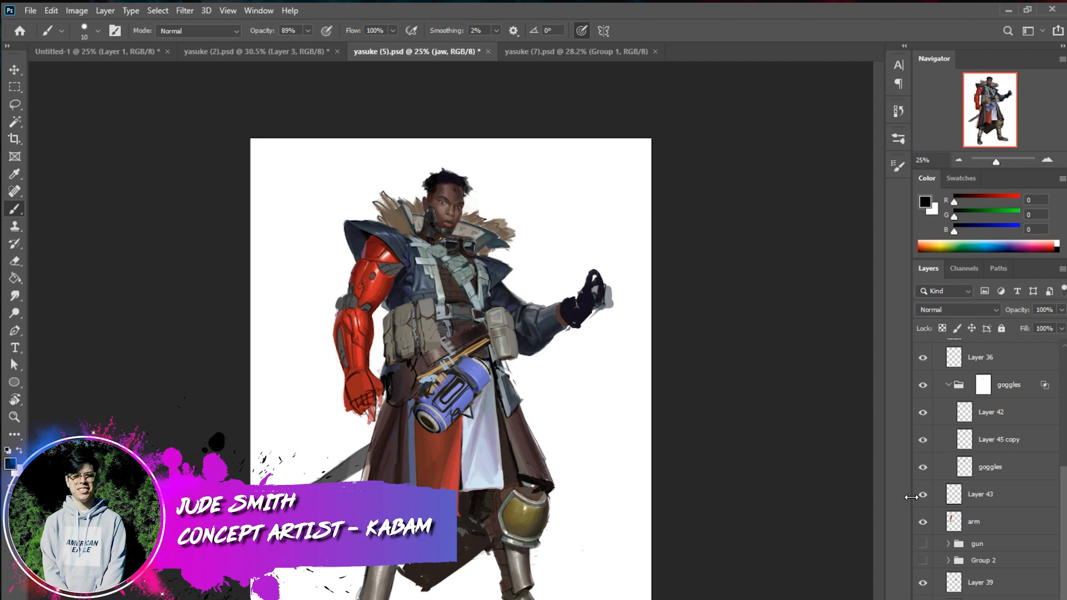
# Select the 88 px hard round brush in the JSBS set and view its brush tip settings
pyautogui.click(902, 163)
pyautogui.click(900, 139)
pyautogui.click(745, 228)
pyautogui.click(899, 166)
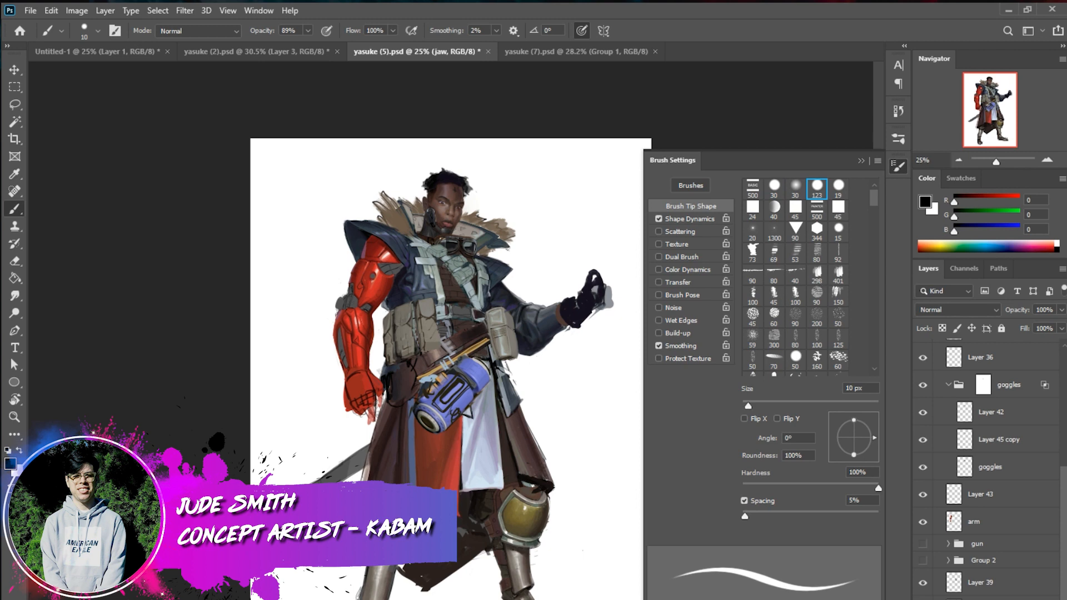
pyautogui.click(898, 161)
pyautogui.click(899, 139)
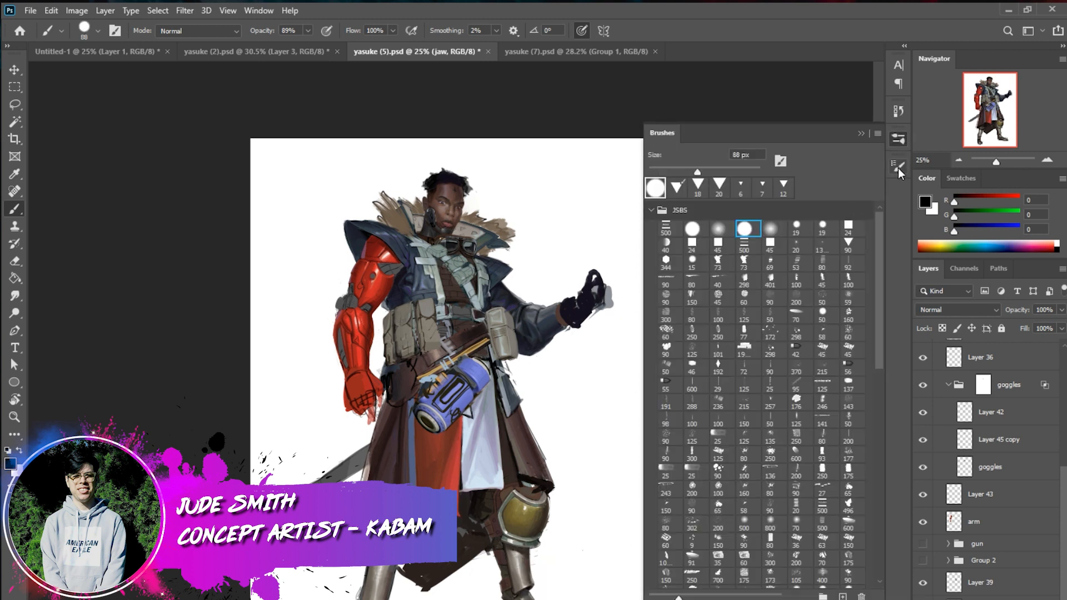
# Browse the brush presets in the JSBS set and close the brush library
pyautogui.scroll(-15, 877, 278)
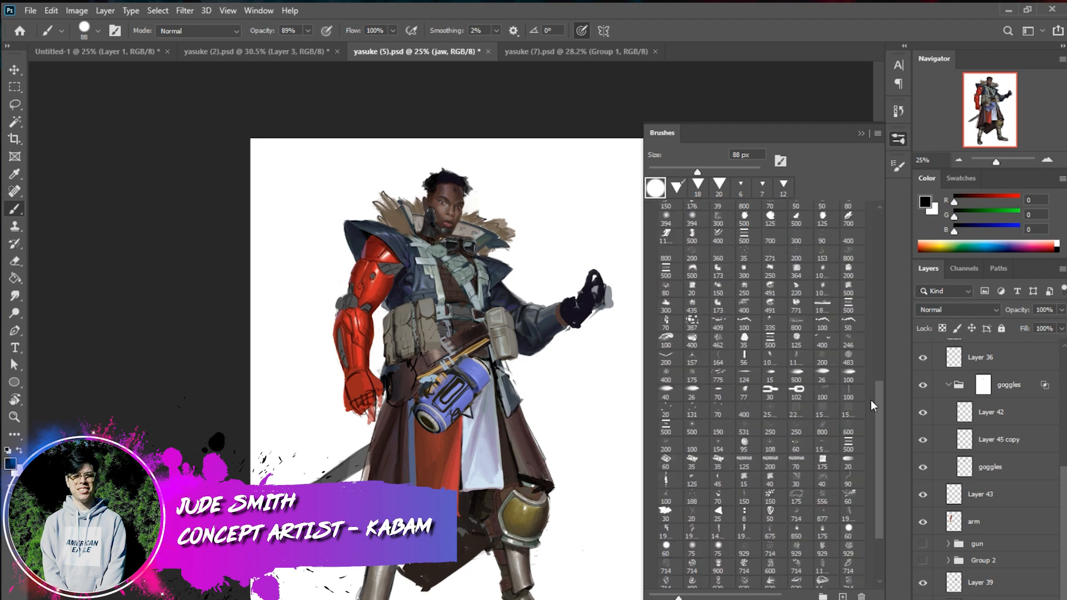
pyautogui.moveTo(877, 401); pyautogui.dragTo(885, 215)
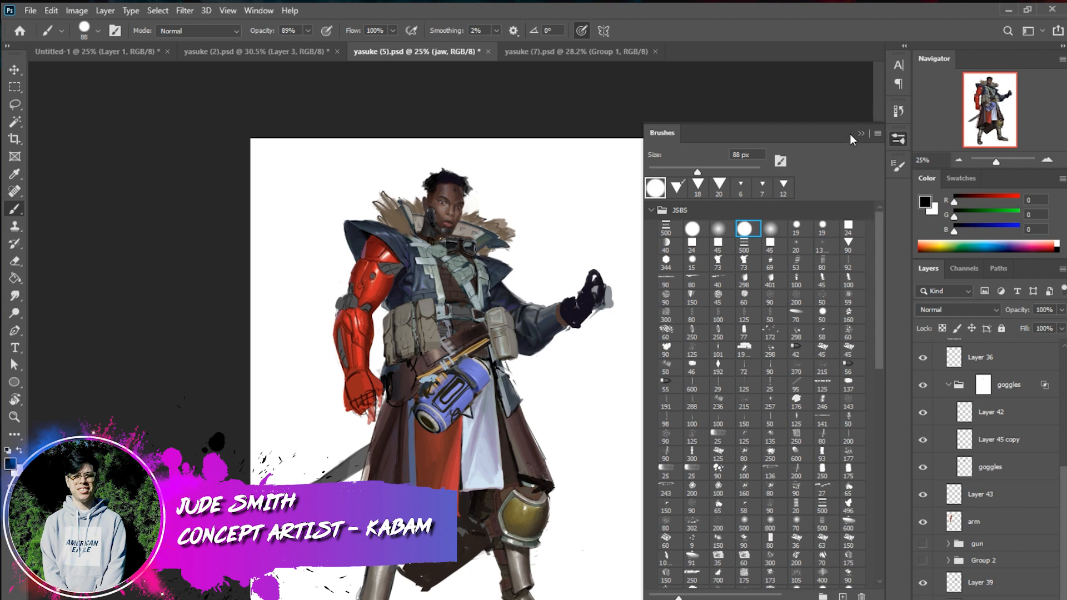
pyautogui.moveTo(879, 271); pyautogui.dragTo(876, 328)
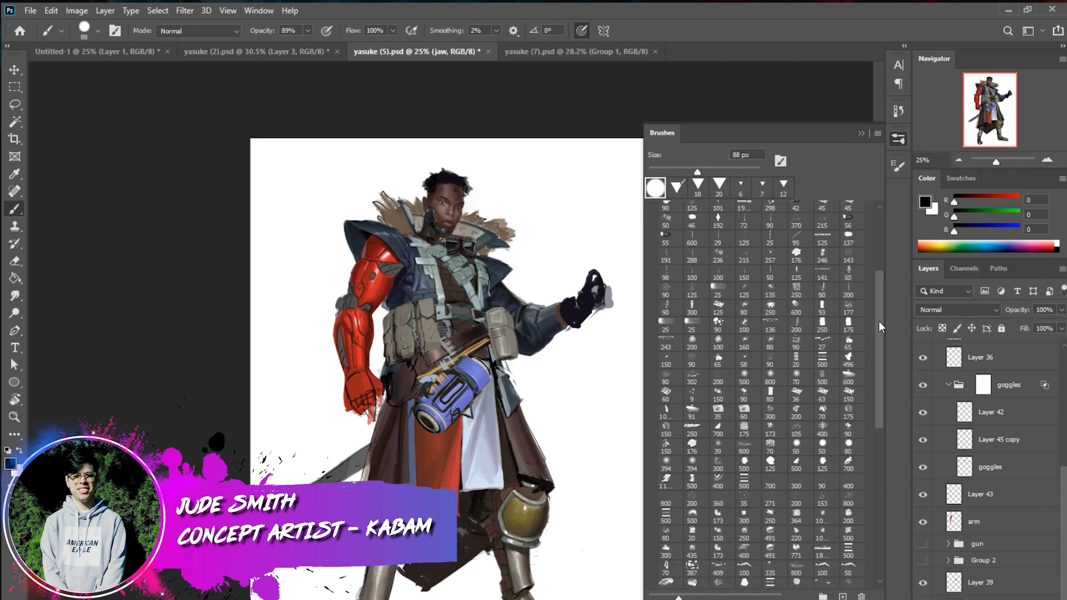
pyautogui.moveTo(879, 321); pyautogui.dragTo(883, 208)
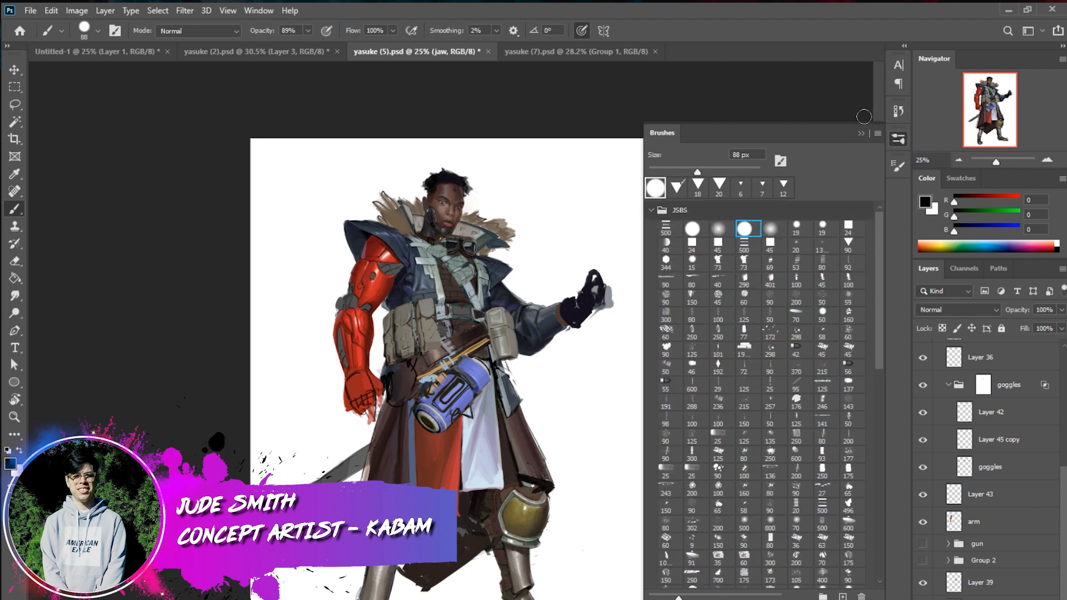
pyautogui.click(862, 133)
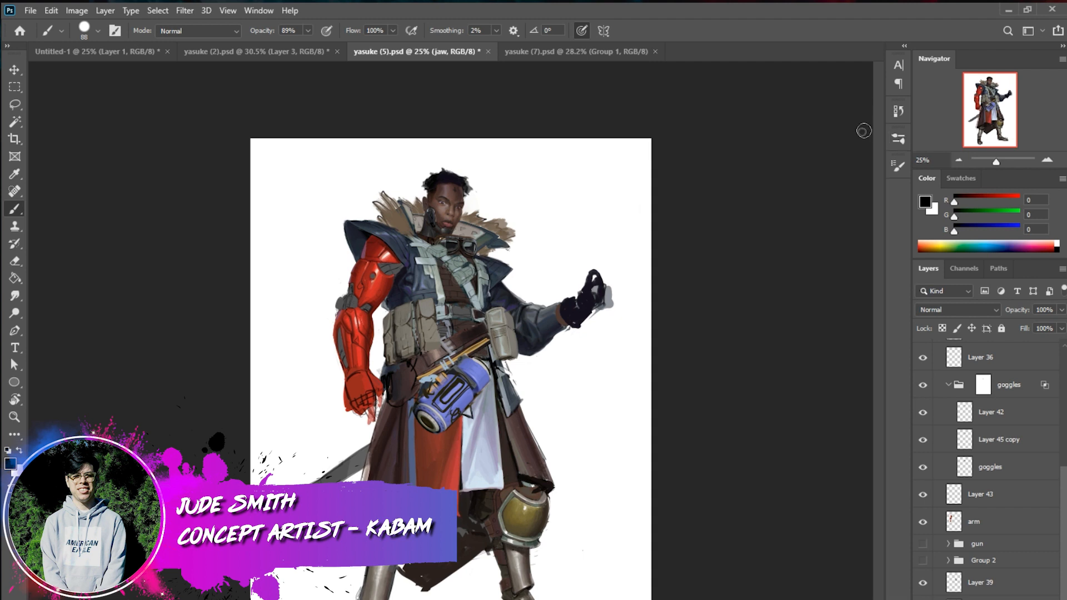
# Turn on Wet Edges for the 88 px brush and paint a dark grey test stroke beside the red hand
pyautogui.click(1047, 161)
pyautogui.click(1047, 161)
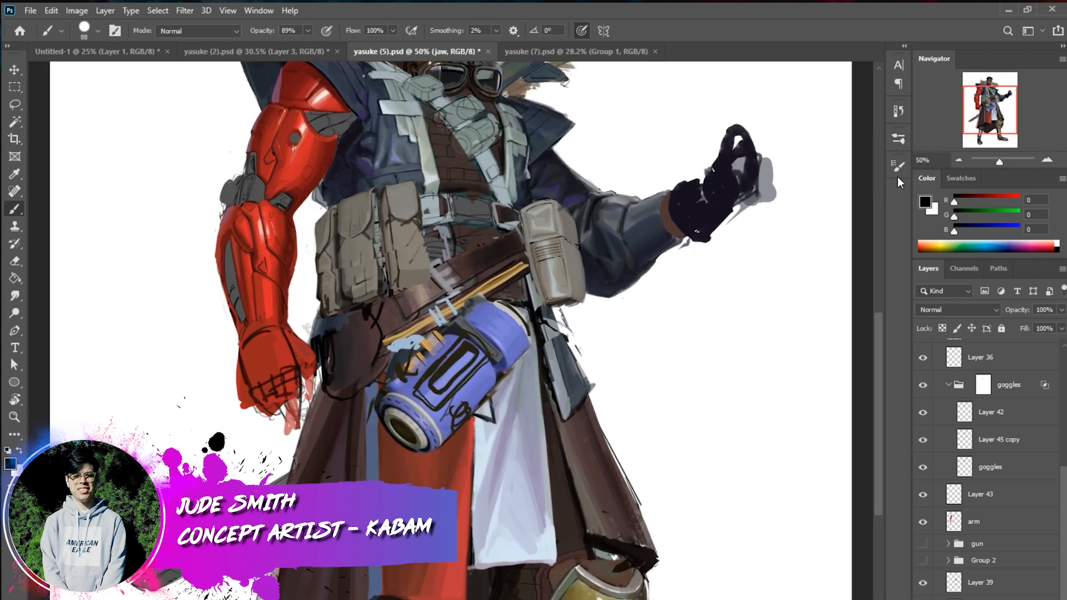
pyautogui.click(898, 166)
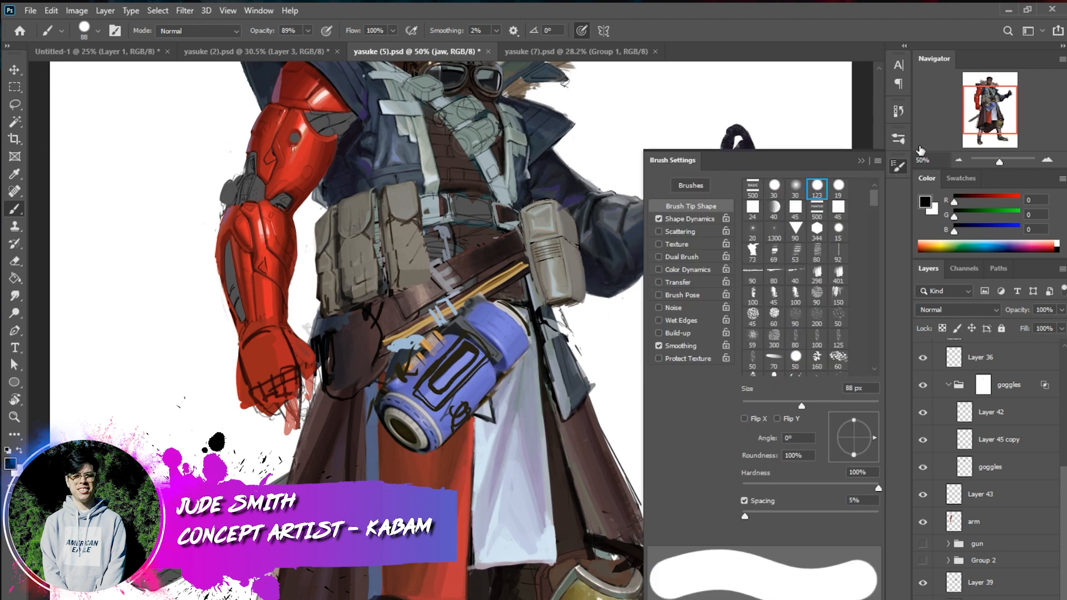
pyautogui.click(685, 321)
pyautogui.moveTo(186, 389)
pyautogui.mouseDown()
pyautogui.moveTo(208, 433)
pyautogui.moveTo(208, 346)
pyautogui.moveTo(219, 352)
pyautogui.moveTo(196, 433)
pyautogui.mouseUp()
pyautogui.keyDown('alt'); pyautogui.click(211, 389); pyautogui.keyUp('alt')
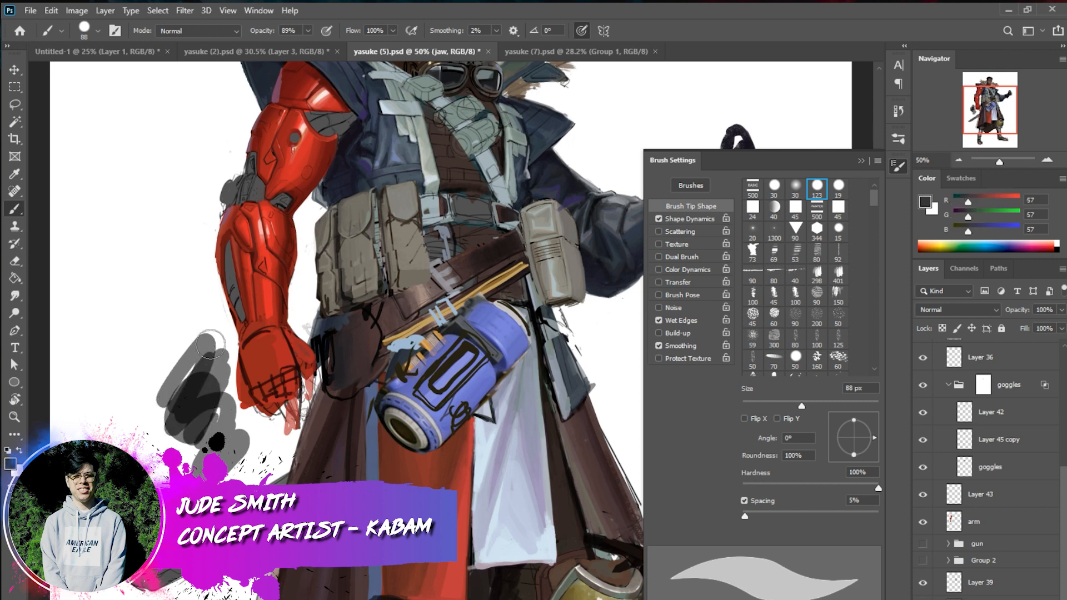
# Build up overlapping translucent dark grey test strokes beside the red hand, sampling the darkened tones
pyautogui.moveTo(211, 343)
pyautogui.mouseDown()
pyautogui.moveTo(164, 435)
pyautogui.moveTo(209, 331)
pyautogui.moveTo(206, 364)
pyautogui.mouseUp()
pyautogui.moveTo(221, 324); pyautogui.dragTo(150, 442)
pyautogui.keyDown('alt'); pyautogui.click(206, 368); pyautogui.keyUp('alt')
pyautogui.moveTo(208, 353)
pyautogui.mouseDown()
pyautogui.moveTo(171, 426)
pyautogui.moveTo(207, 339)
pyautogui.moveTo(207, 398)
pyautogui.moveTo(167, 419)
pyautogui.moveTo(213, 358)
pyautogui.moveTo(196, 433)
pyautogui.mouseUp()
pyautogui.keyDown('alt'); pyautogui.click(202, 392); pyautogui.keyUp('alt')
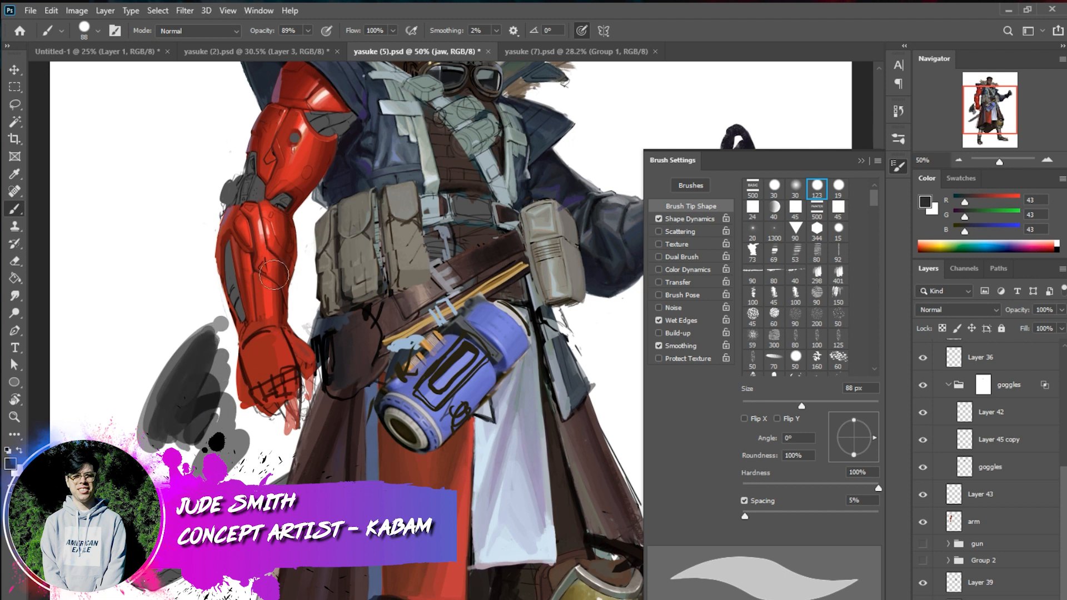
# Set the brush size to 58 px and paint a small grey dab beside the red forearm
pyautogui.rightClick(281, 321)
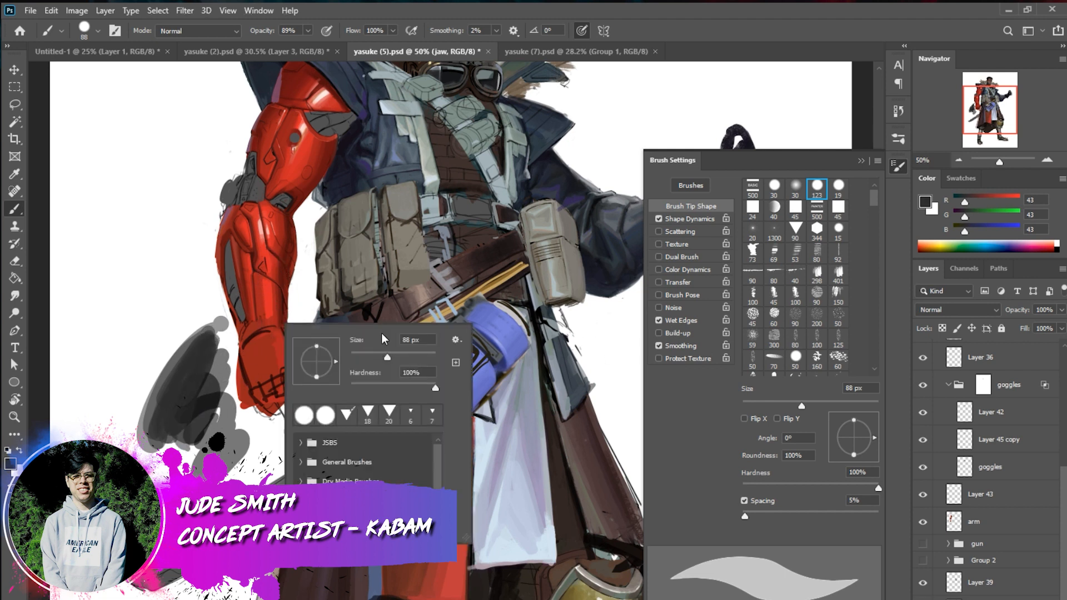
pyautogui.click(374, 354)
pyautogui.click(184, 297)
pyautogui.moveTo(185, 290); pyautogui.dragTo(194, 282)
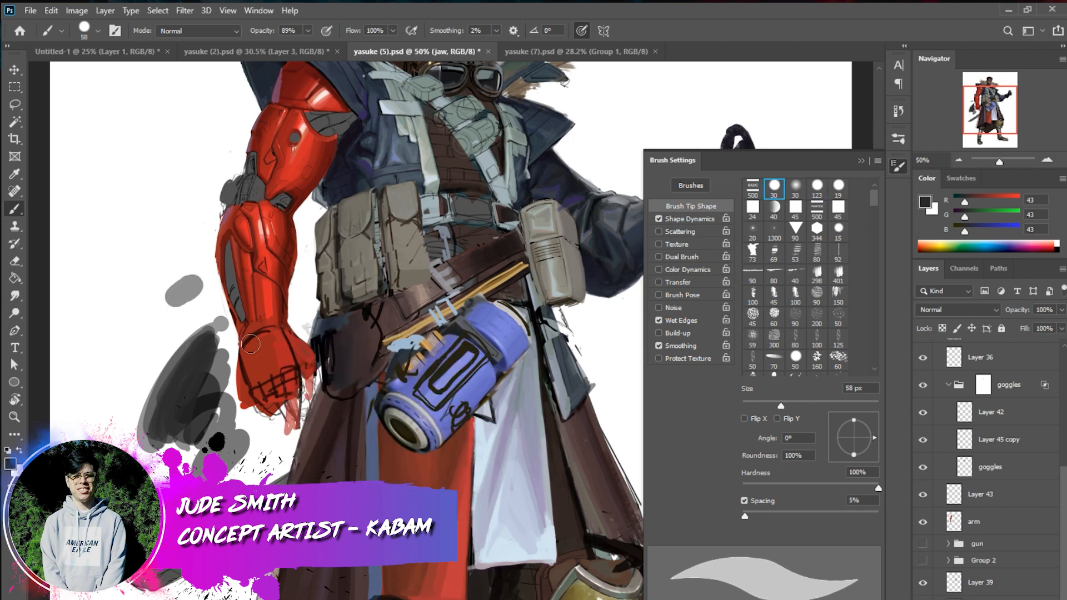
# Set the brush size to 354 px and paint a large grey blob beside the red arm
pyautogui.rightClick(261, 346)
pyautogui.click(404, 378)
pyautogui.click(391, 378)
pyautogui.click(211, 265)
pyautogui.moveTo(212, 264)
pyautogui.mouseDown()
pyautogui.moveTo(217, 220)
pyautogui.moveTo(235, 270)
pyautogui.moveTo(204, 211)
pyautogui.moveTo(198, 279)
pyautogui.moveTo(182, 298)
pyautogui.moveTo(201, 247)
pyautogui.mouseUp()
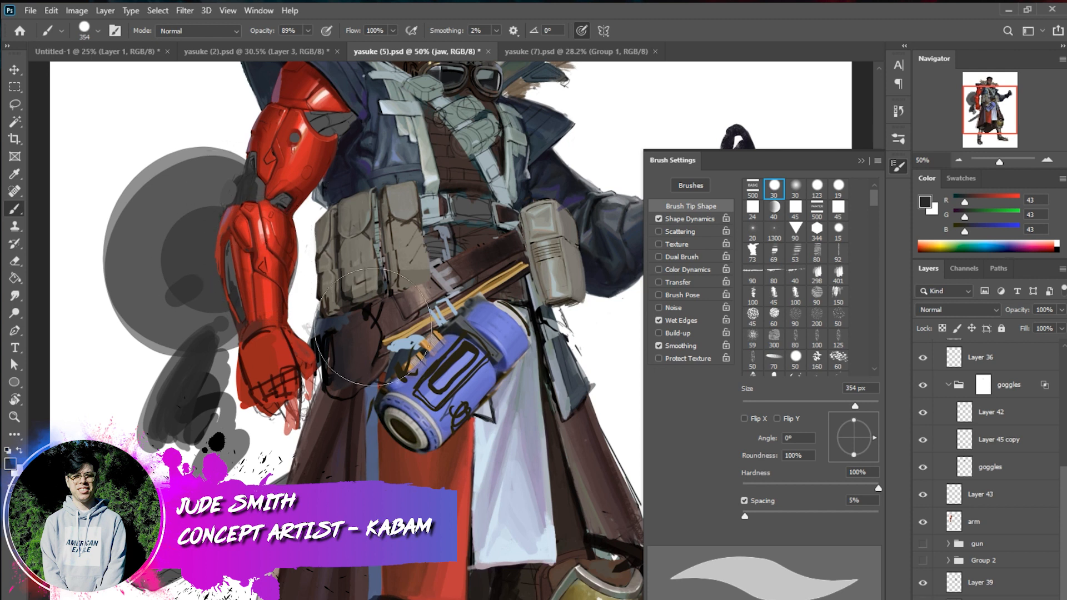
# Try broad overlapping 354 px strokes beside the red arm and undo the large test marks
pyautogui.moveTo(183, 334)
pyautogui.mouseDown()
pyautogui.moveTo(122, 362)
pyautogui.moveTo(156, 234)
pyautogui.moveTo(128, 389)
pyautogui.mouseUp()
pyautogui.moveTo(189, 370)
pyautogui.mouseDown()
pyautogui.moveTo(120, 550)
pyautogui.moveTo(233, 440)
pyautogui.moveTo(245, 394)
pyautogui.mouseUp()
pyautogui.hotkey('ctrl', 'z')
pyautogui.hotkey('ctrl', 'z')
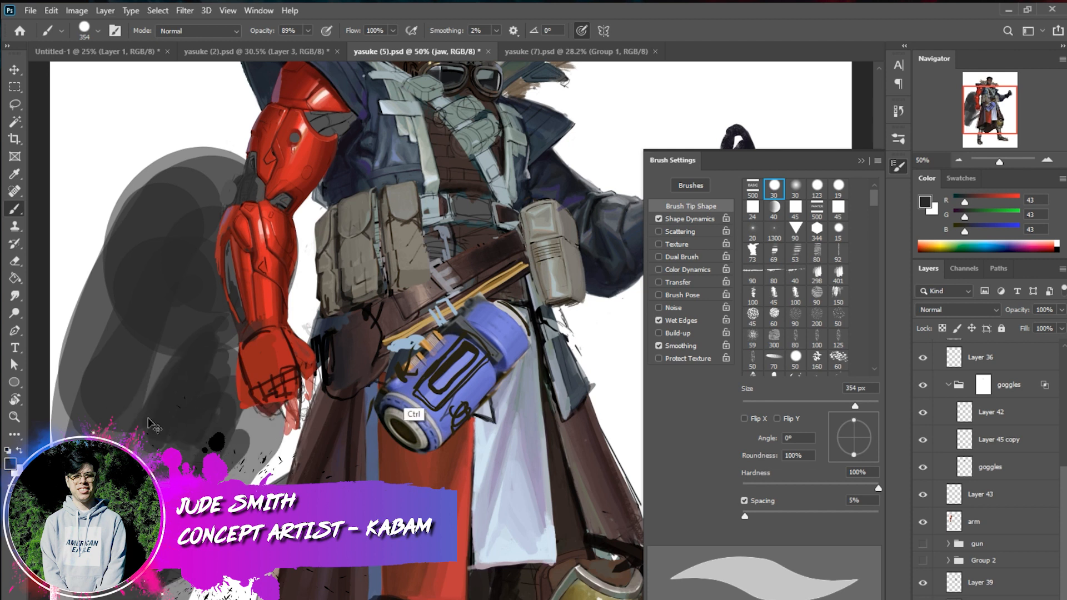
pyautogui.hotkey('ctrl', 'z')
pyautogui.hotkey('ctrl', 'z')
pyautogui.hotkey('ctrl', 'z')
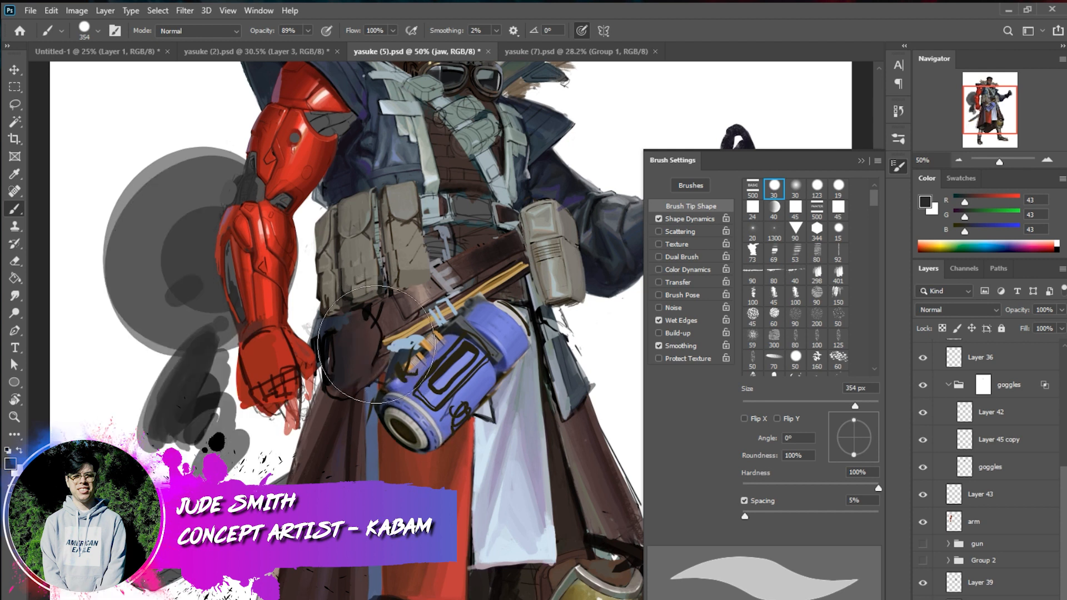
pyautogui.hotkey('ctrl', 'z')
pyautogui.hotkey('ctrl', 'z')
pyautogui.hotkey('ctrl', 'z')
pyautogui.hotkey('ctrl', 'z')
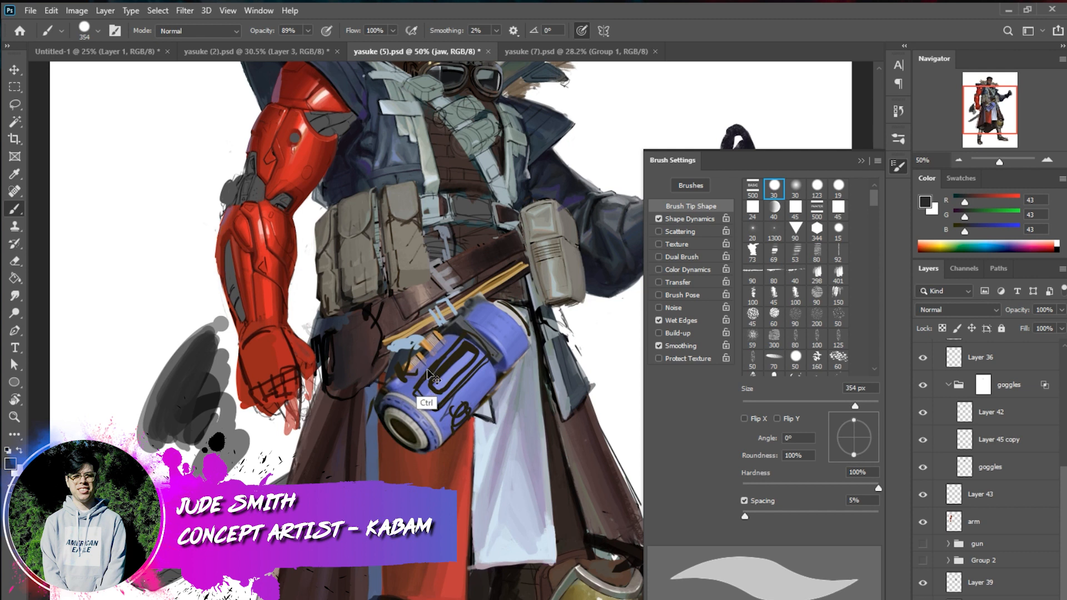
# Turn on Transfer for the brush and try it with broad strokes beside the red arm, undoing the test marks
pyautogui.click(659, 282)
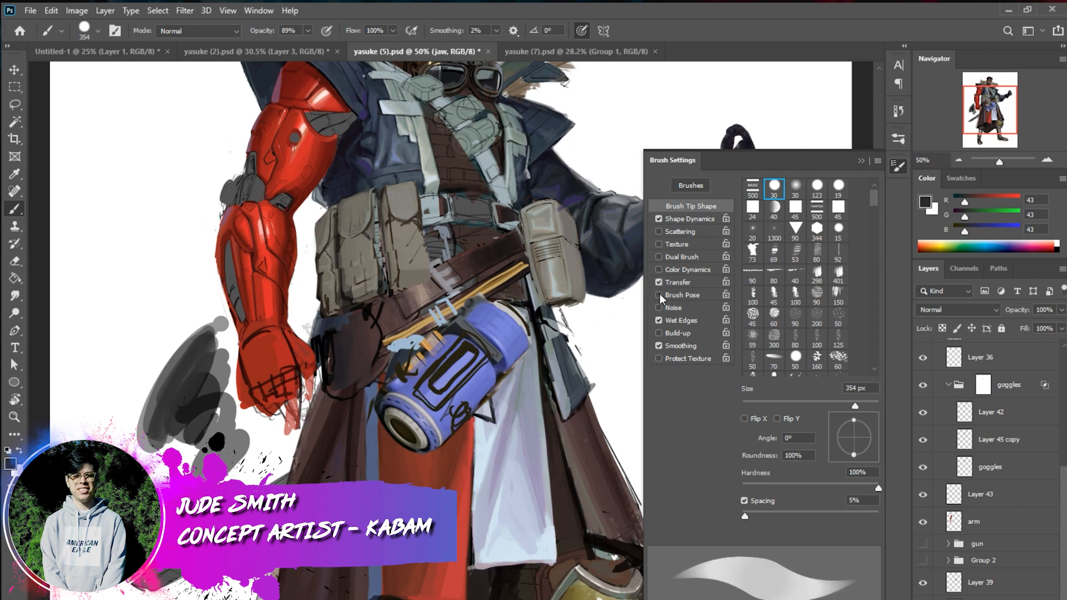
pyautogui.moveTo(190, 143); pyautogui.dragTo(94, 422)
pyautogui.moveTo(189, 390)
pyautogui.mouseDown()
pyautogui.moveTo(178, 473)
pyautogui.moveTo(232, 462)
pyautogui.moveTo(222, 517)
pyautogui.moveTo(311, 374)
pyautogui.moveTo(273, 300)
pyautogui.moveTo(266, 357)
pyautogui.mouseUp()
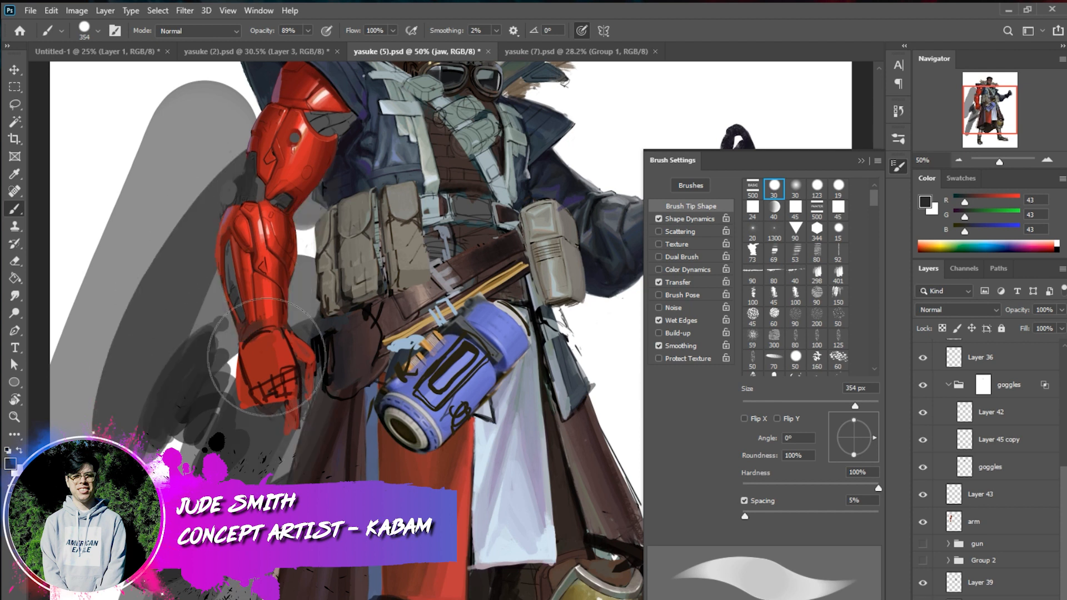
pyautogui.hotkey('ctrl', 'z')
pyautogui.hotkey('ctrl', 'z')
pyautogui.hotkey('ctrl', 'z')
pyautogui.hotkey('ctrl', 'z')
pyautogui.hotkey('ctrl', 'z')
pyautogui.hotkey('ctrl', 'z')
pyautogui.hotkey('ctrl', 'z')
pyautogui.hotkey('ctrl', 'z')
pyautogui.hotkey('ctrl', 'z')
pyautogui.hotkey('ctrl', 'z')
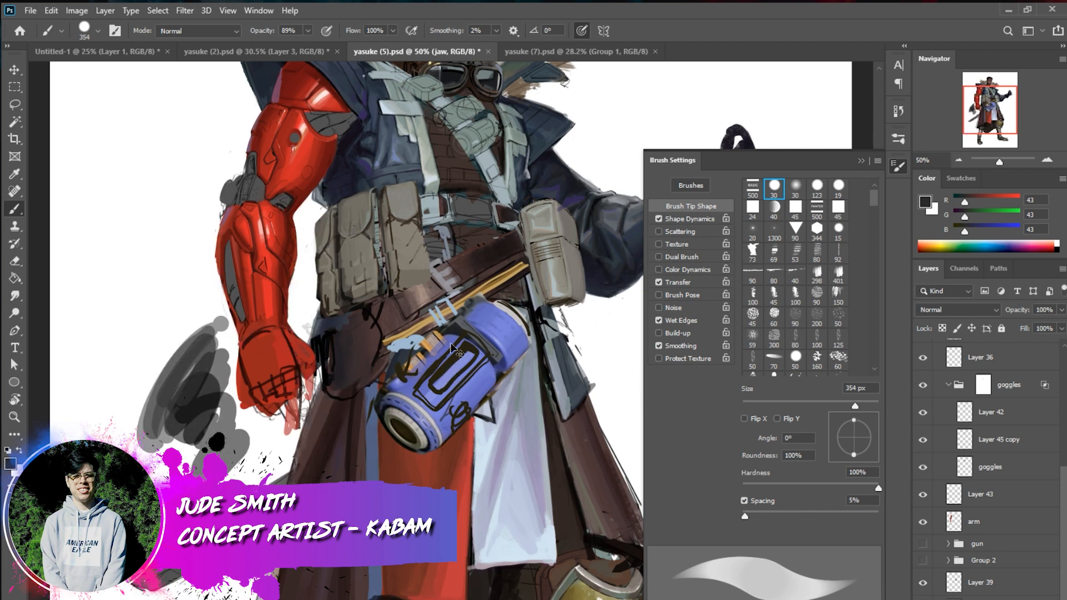
pyautogui.hotkey('ctrl', 'z')
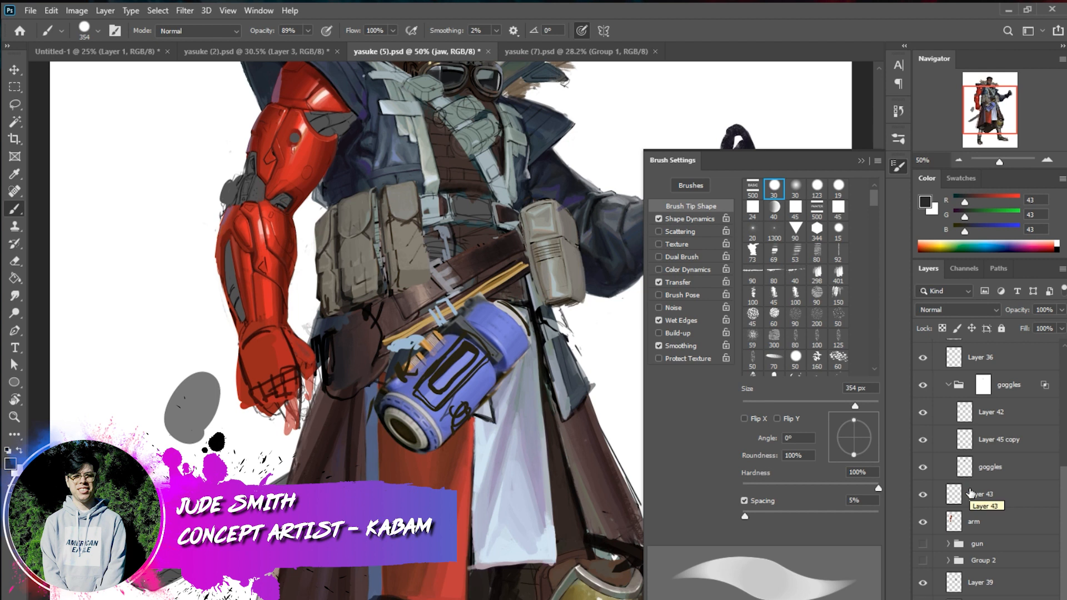
# Close the brush settings and switch to yasuke (7).psd to view the further rendered character
pyautogui.click(959, 161)
pyautogui.click(959, 161)
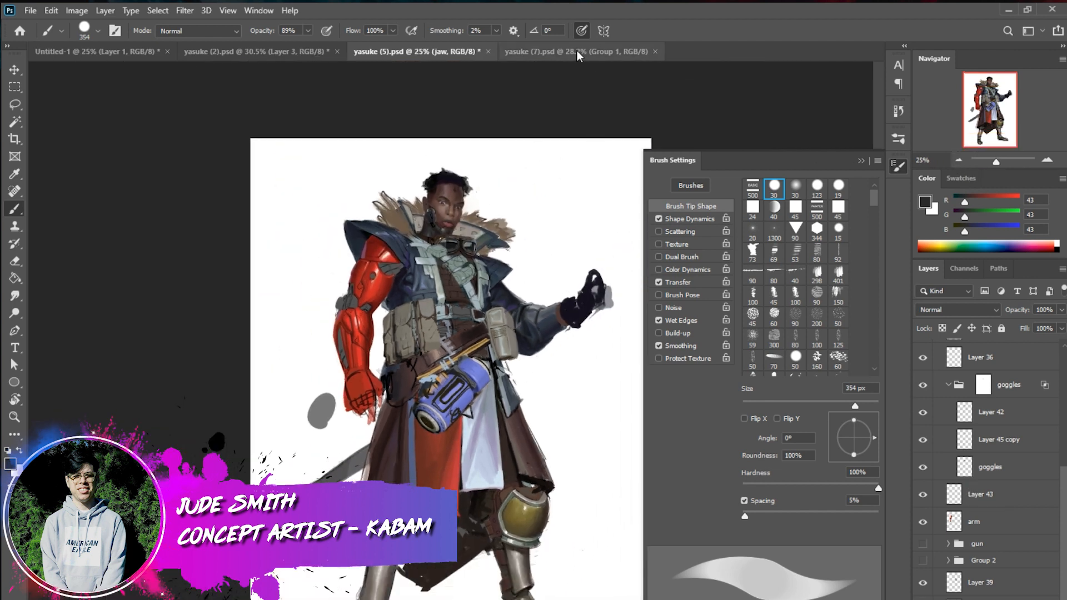
pyautogui.click(578, 56)
pyautogui.click(861, 161)
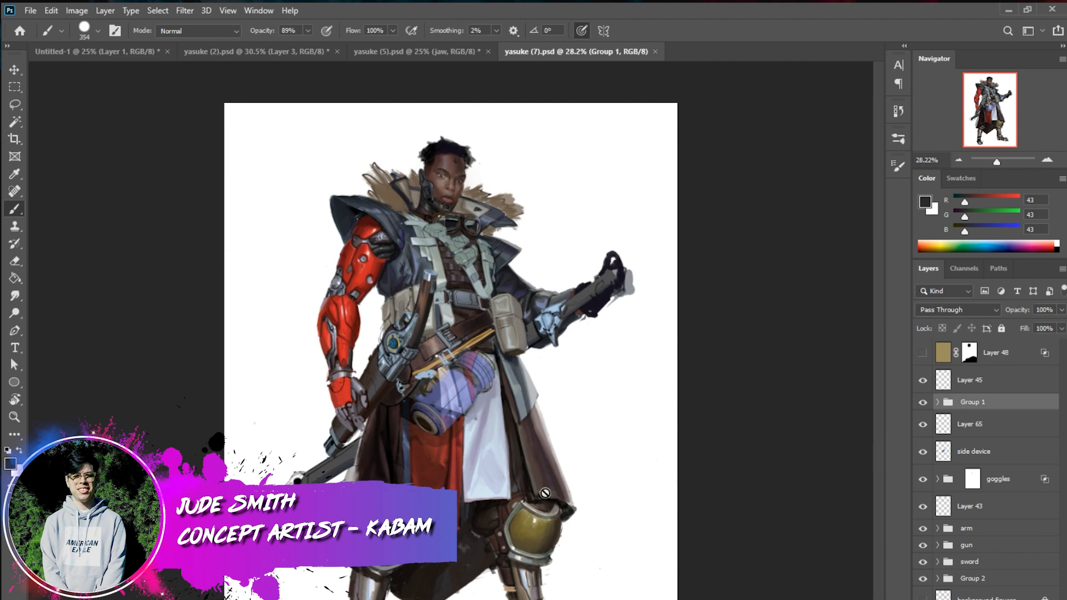
pyautogui.click(1047, 161)
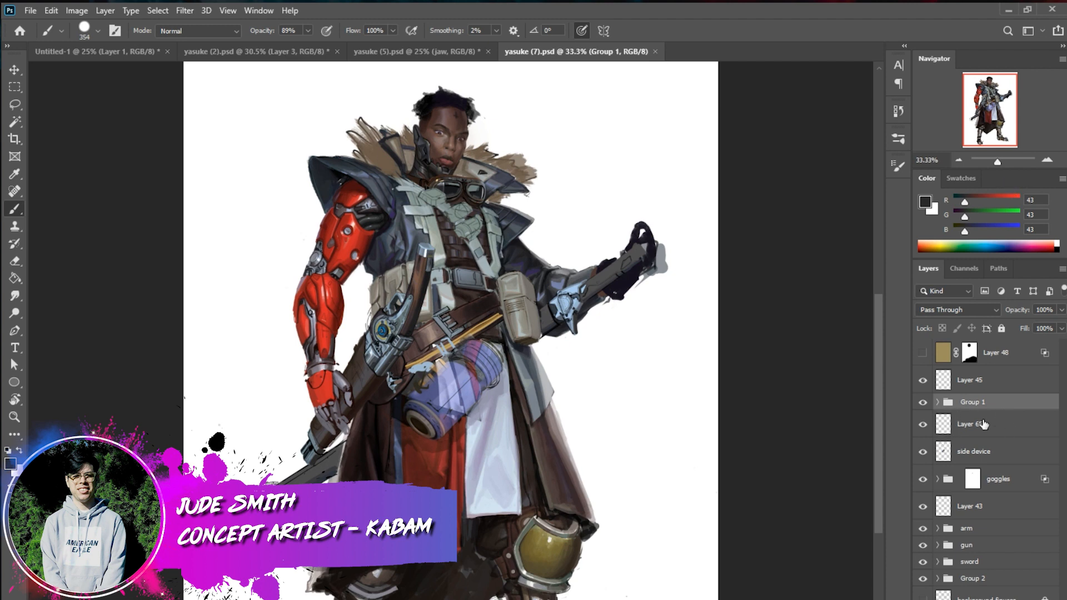
# Expand Group 1 to review its hidden reference layers, and view the character's head, torso and arms at 50% zoom
pyautogui.click(939, 402)
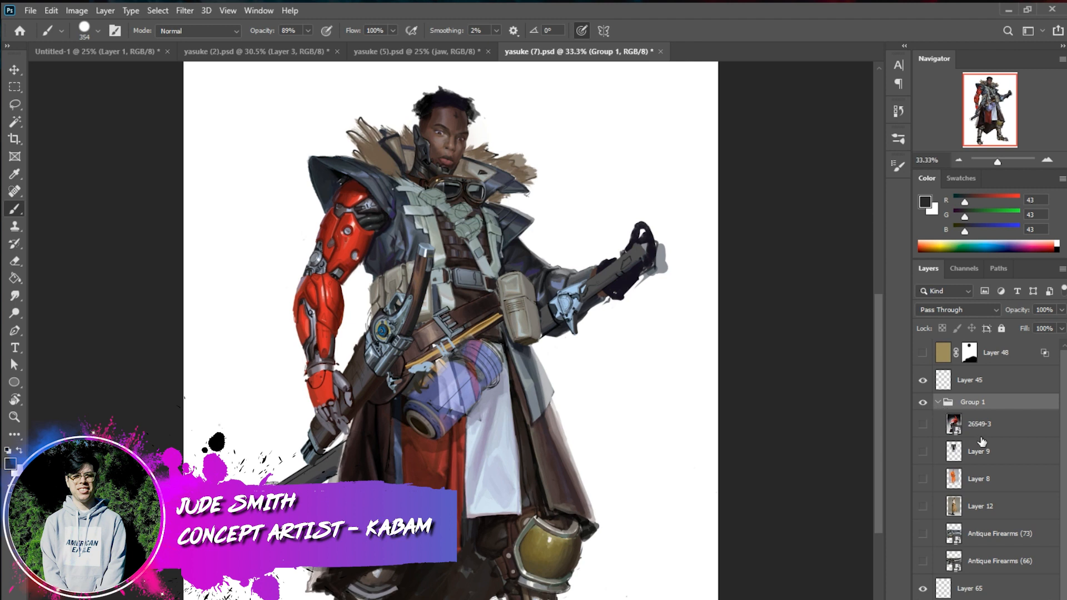
pyautogui.scroll(-2, 1025, 494)
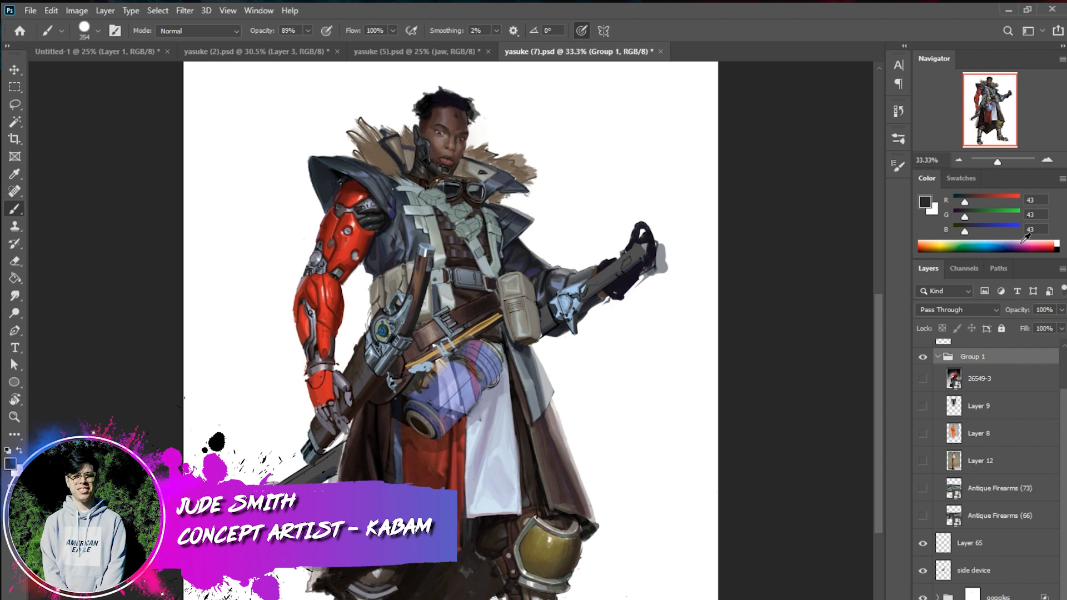
pyautogui.click(1047, 161)
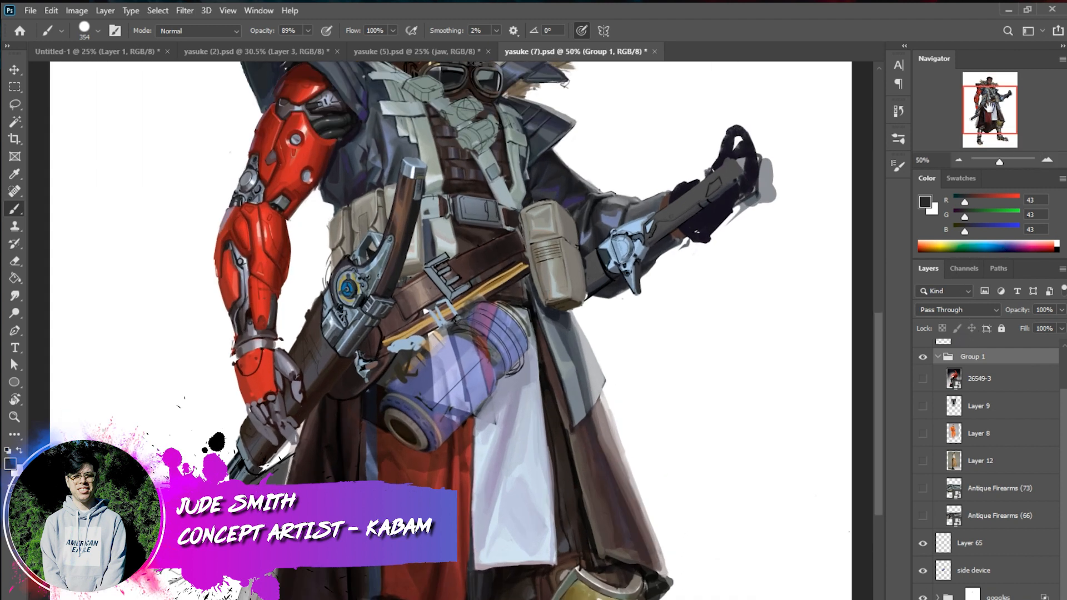
pyautogui.moveTo(990, 109); pyautogui.dragTo(987, 97)
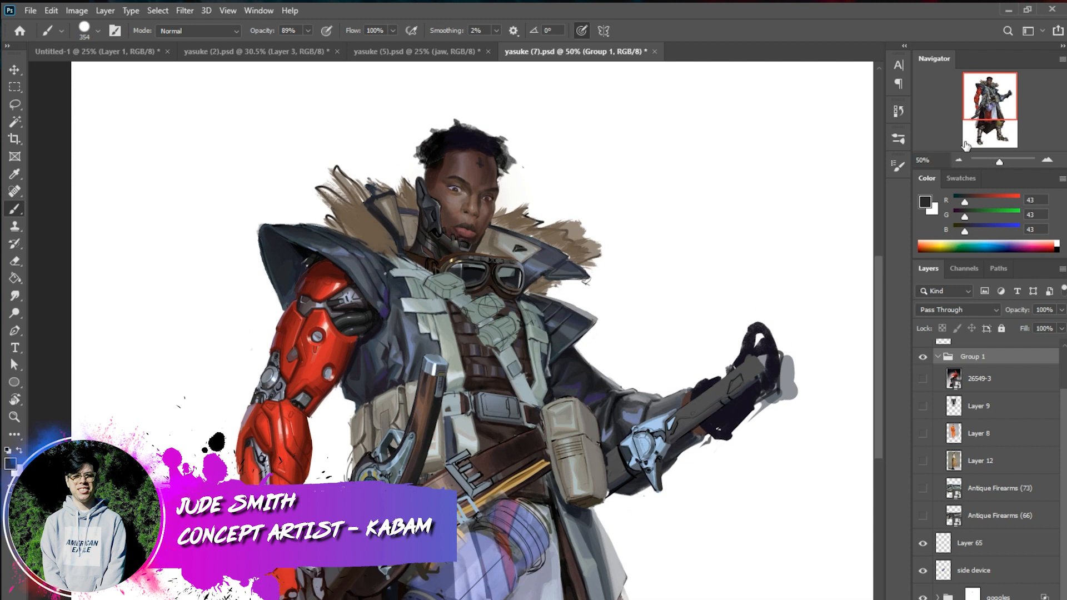
# Expand the arm group in the layer stack to reach its detail layers
pyautogui.rightClick(587, 507)
pyautogui.click(1064, 449)
pyautogui.click(923, 597)
pyautogui.click(924, 597)
pyautogui.scroll(-3, 1063, 594)
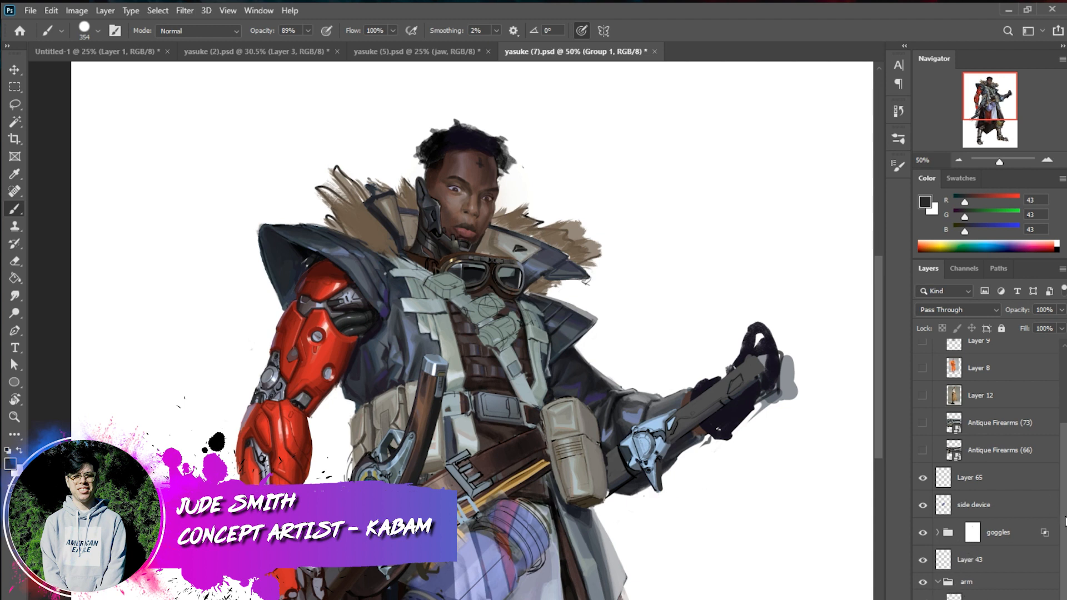
pyautogui.scroll(-3, 1026, 568)
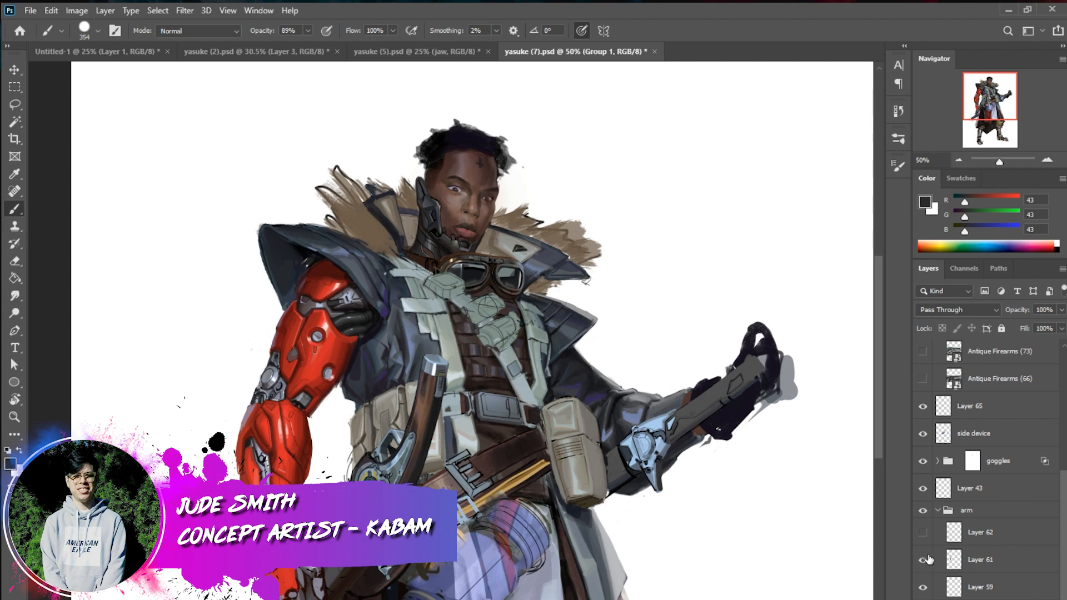
# Toggle Layer 61 in the arm group off and on to compare the red arm's mechanical details
pyautogui.click(923, 560)
pyautogui.click(923, 560)
pyautogui.click(985, 588)
pyautogui.click(924, 562)
pyautogui.click(926, 562)
pyautogui.click(928, 564)
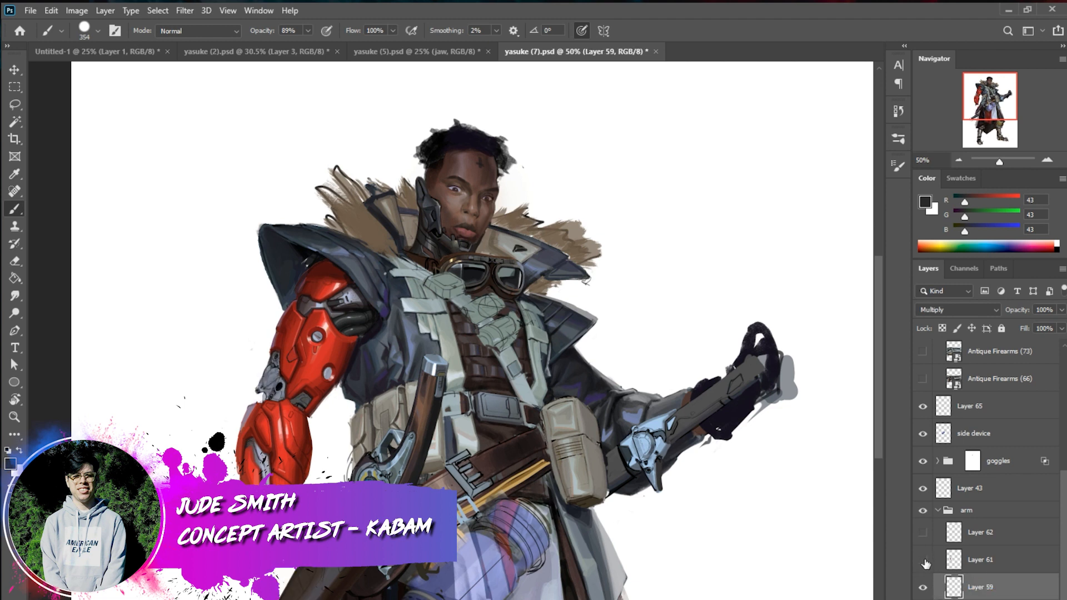
pyautogui.click(924, 560)
pyautogui.click(924, 560)
pyautogui.click(924, 561)
# Select Layer 61 and set the brush size to 23 px, undoing the trial stroke over the torso
pyautogui.doubleClick(981, 560)
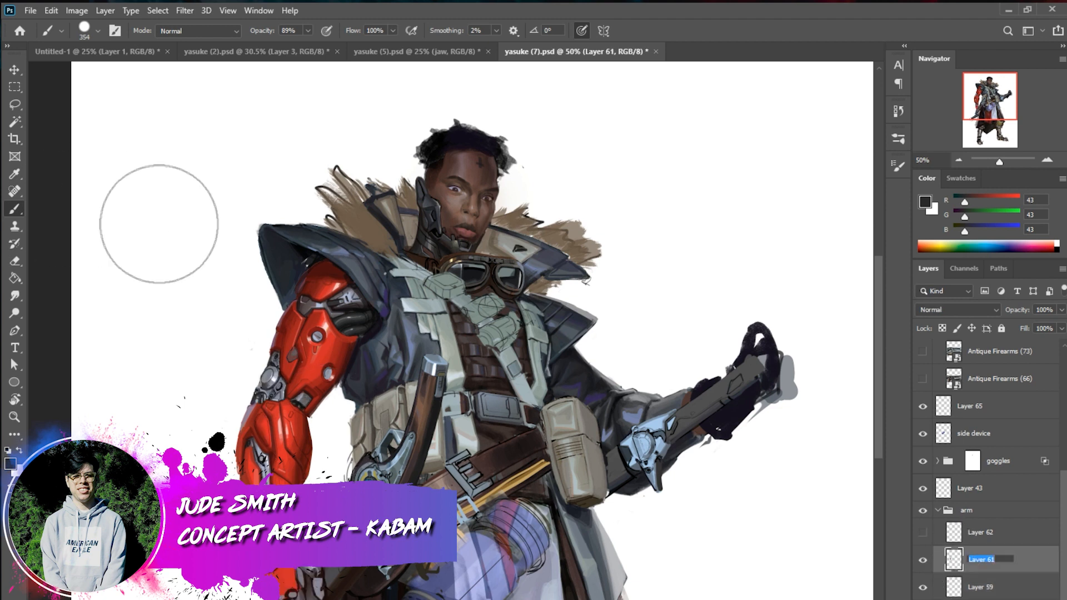
pyautogui.moveTo(428, 357); pyautogui.dragTo(488, 405)
pyautogui.hotkey('ctrl', 'z')
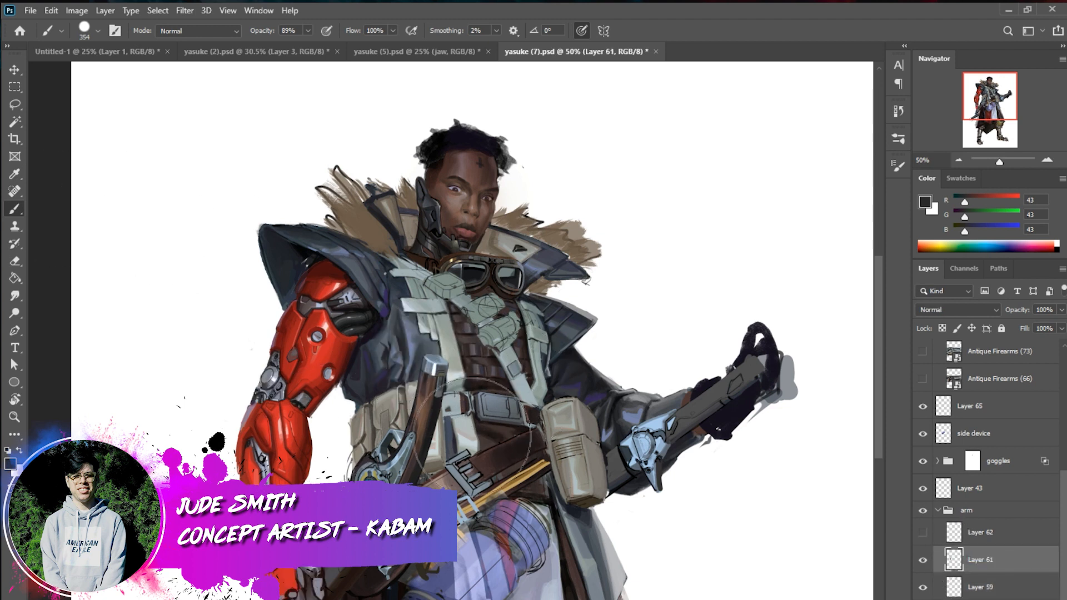
pyautogui.rightClick(491, 439)
pyautogui.moveTo(572, 473); pyautogui.dragTo(557, 473)
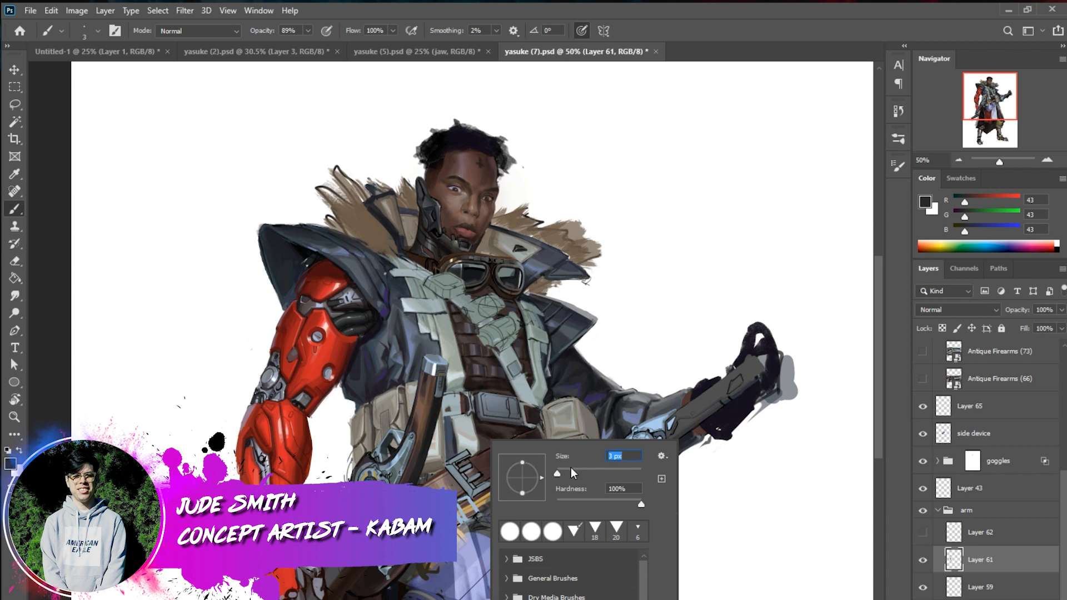
pyautogui.moveTo(557, 473); pyautogui.dragTo(566, 473)
# Select the side device layer and set its opacity to 100%
pyautogui.click(1054, 165)
pyautogui.click(1054, 162)
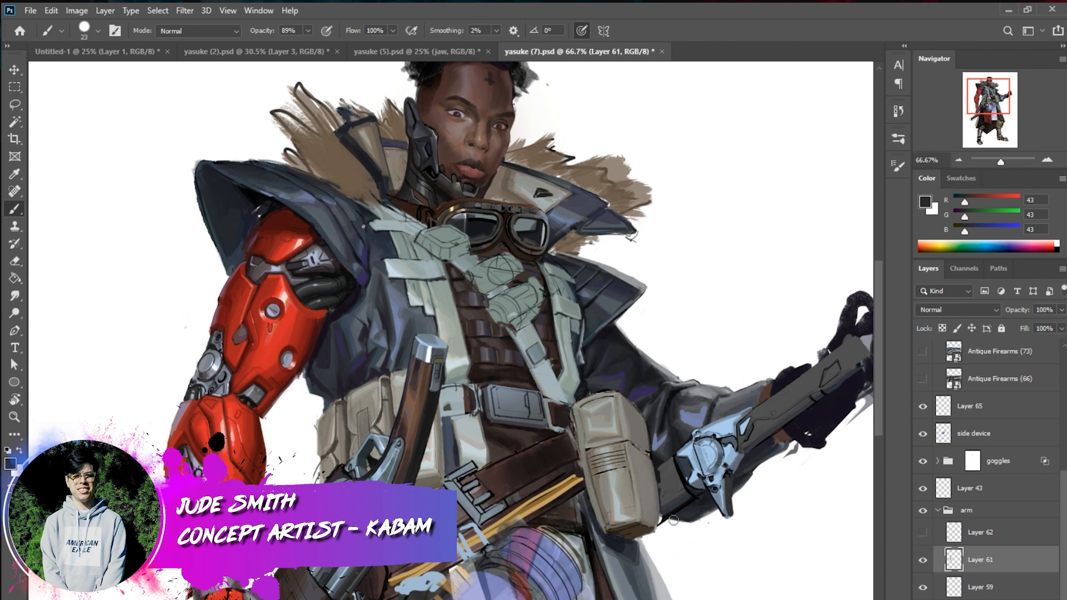
pyautogui.click(985, 411)
pyautogui.click(982, 435)
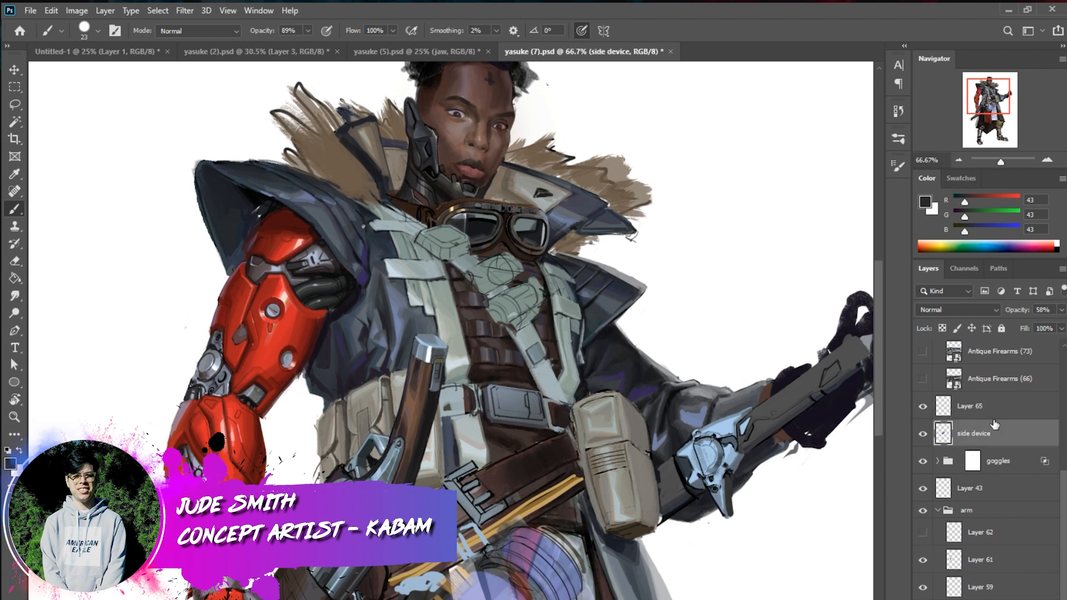
pyautogui.click(1061, 310)
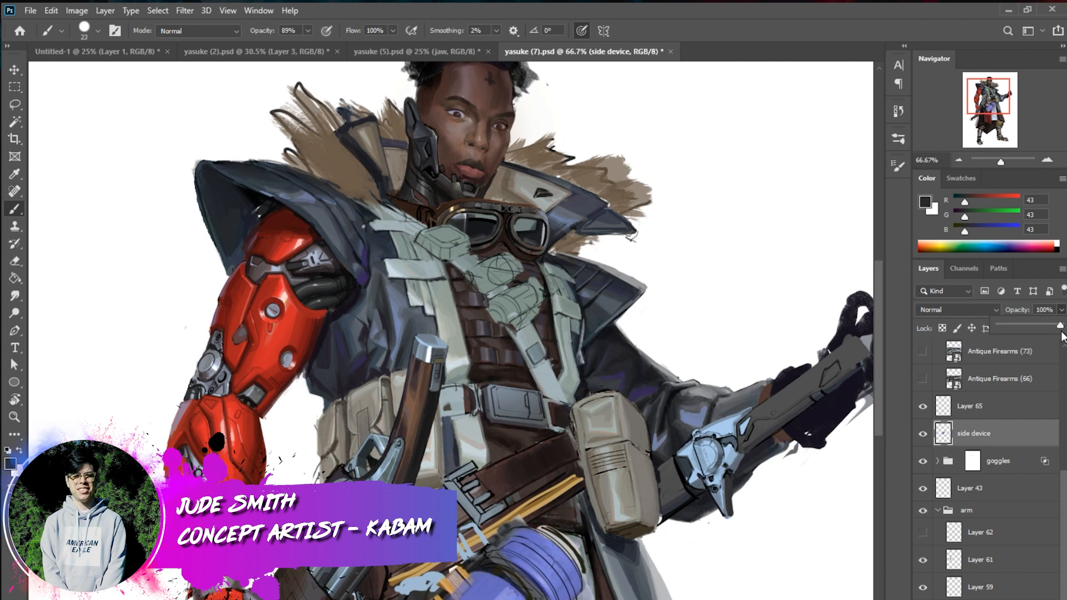
# Select Layer 65 and set the brush size to 10 px
pyautogui.click(939, 410)
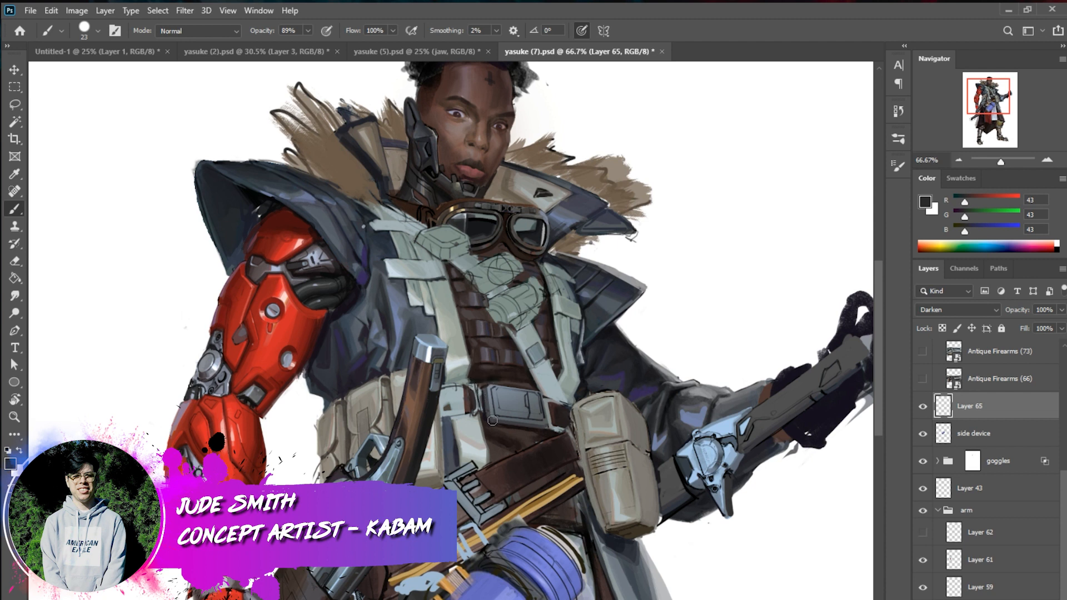
pyautogui.rightClick(550, 478)
pyautogui.click(626, 512)
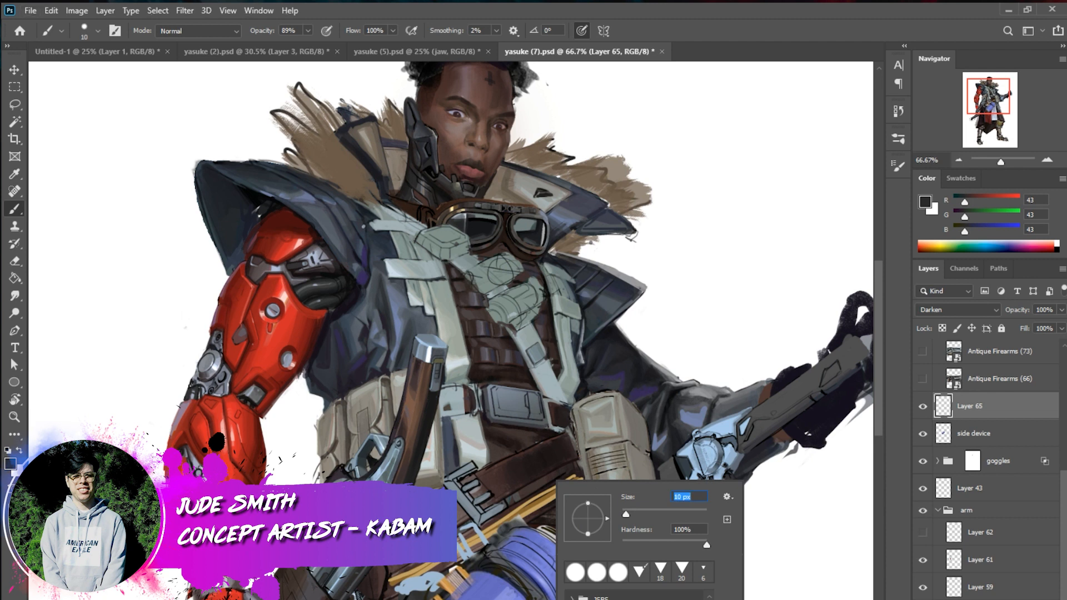
pyautogui.keyDown('alt'); pyautogui.click(542, 473); pyautogui.keyUp('alt')
# Sample the red of the mechanical forearm and toggle Layer 62 in the arm group on and off to compare its details
pyautogui.keyDown('alt'); pyautogui.click(257, 495); pyautogui.keyUp('alt')
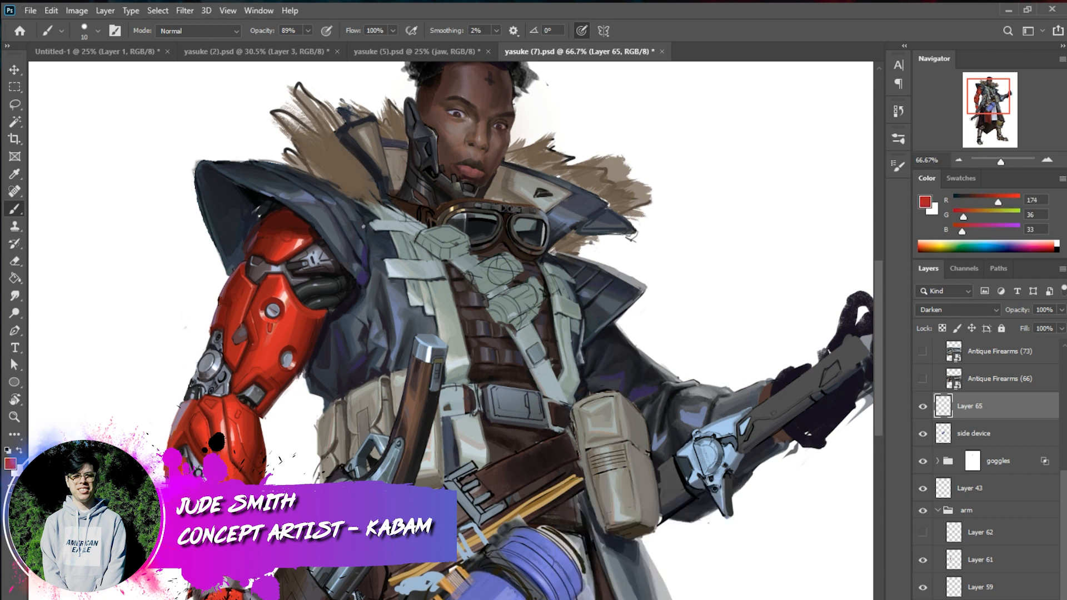
pyautogui.click(982, 532)
pyautogui.click(923, 534)
pyautogui.click(923, 533)
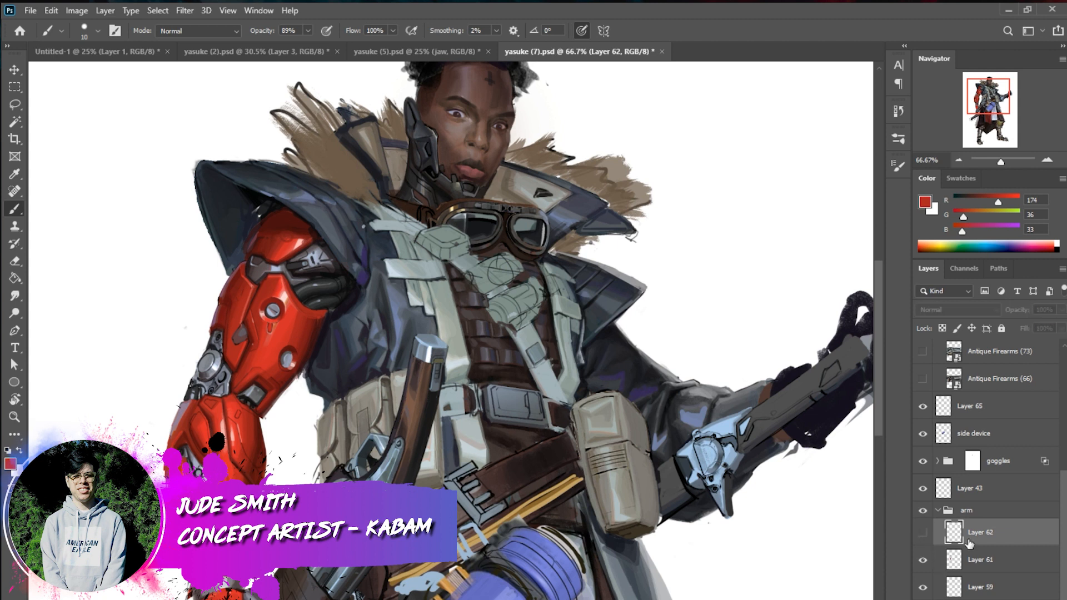
# Touch up the lower red forearm on Layer 61 with small strokes in dark and bright reds sampled from the arm
pyautogui.click(984, 560)
pyautogui.keyDown('alt'); pyautogui.click(257, 480); pyautogui.keyUp('alt')
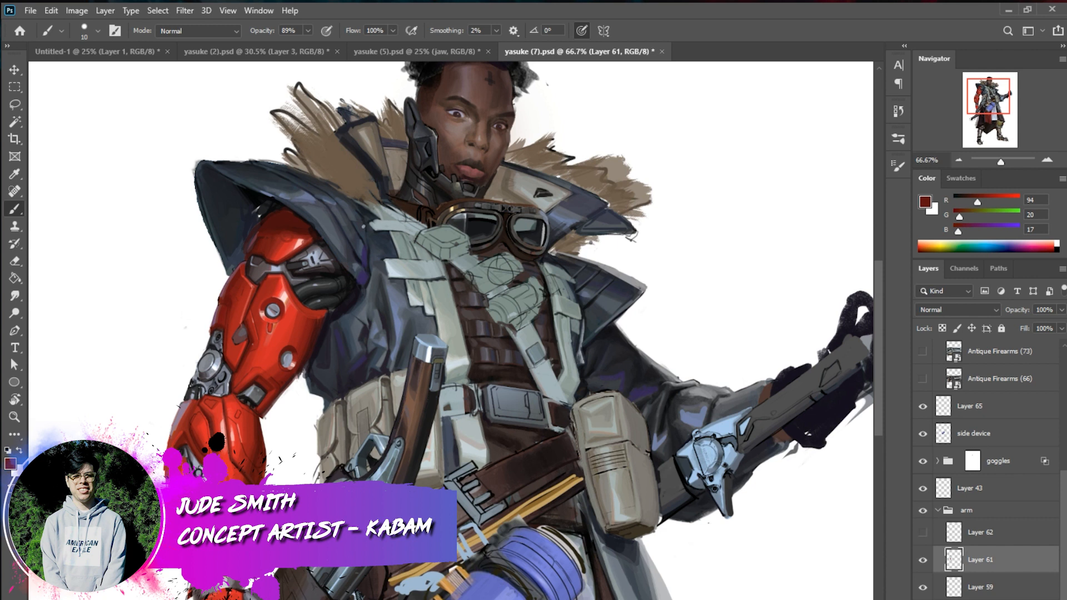
pyautogui.keyDown('alt'); pyautogui.click(248, 452); pyautogui.keyUp('alt')
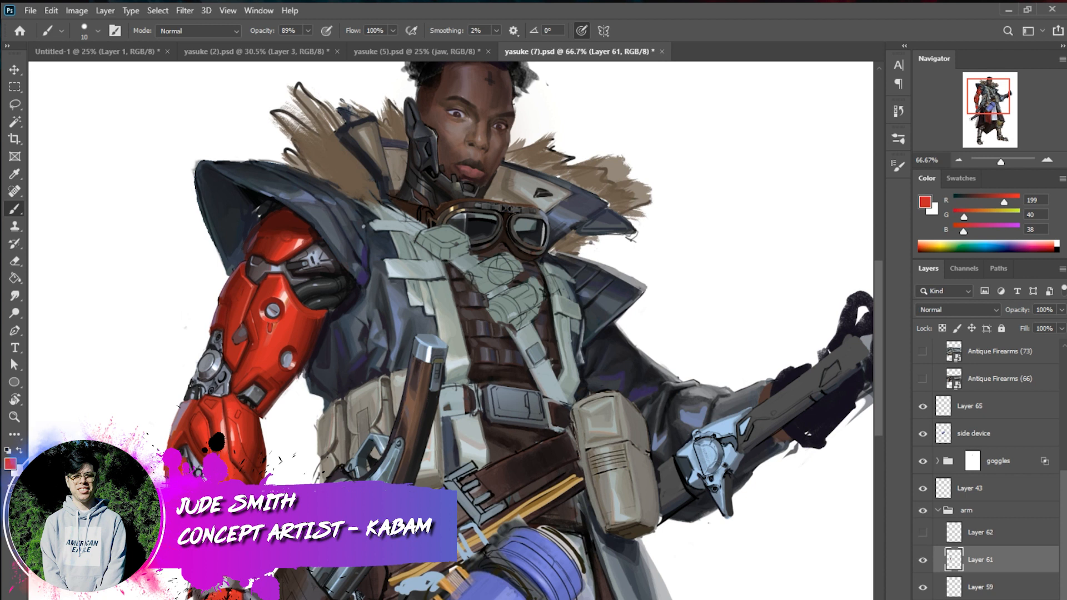
pyautogui.keyDown('alt'); pyautogui.click(244, 448); pyautogui.keyUp('alt')
pyautogui.keyDown('alt'); pyautogui.click(242, 445); pyautogui.keyUp('alt')
pyautogui.keyDown('alt'); pyautogui.click(249, 450); pyautogui.keyUp('alt')
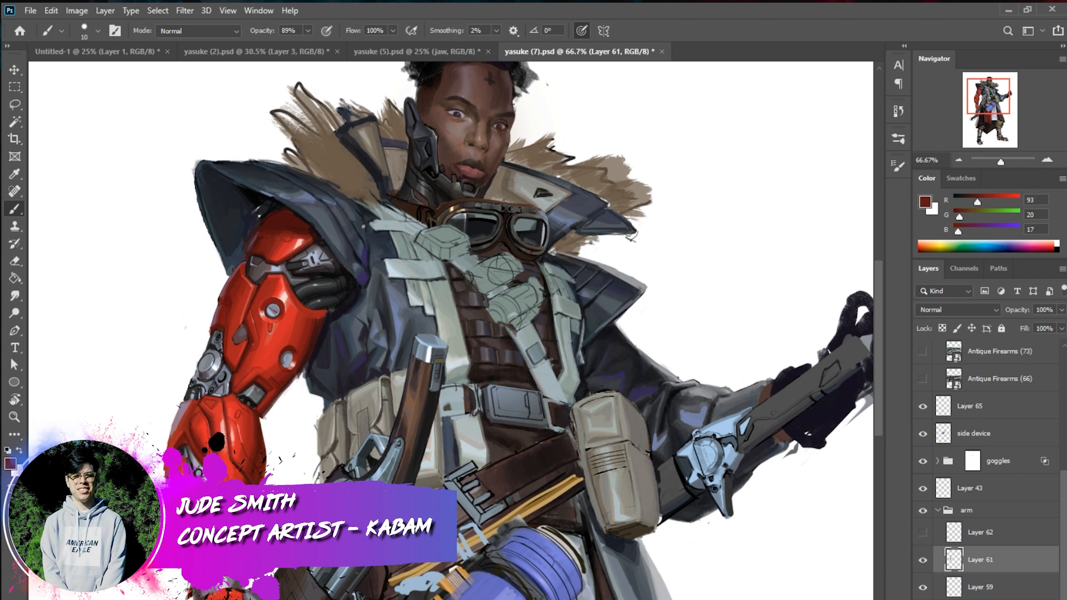
pyautogui.keyDown('alt'); pyautogui.click(247, 444); pyautogui.keyUp('alt')
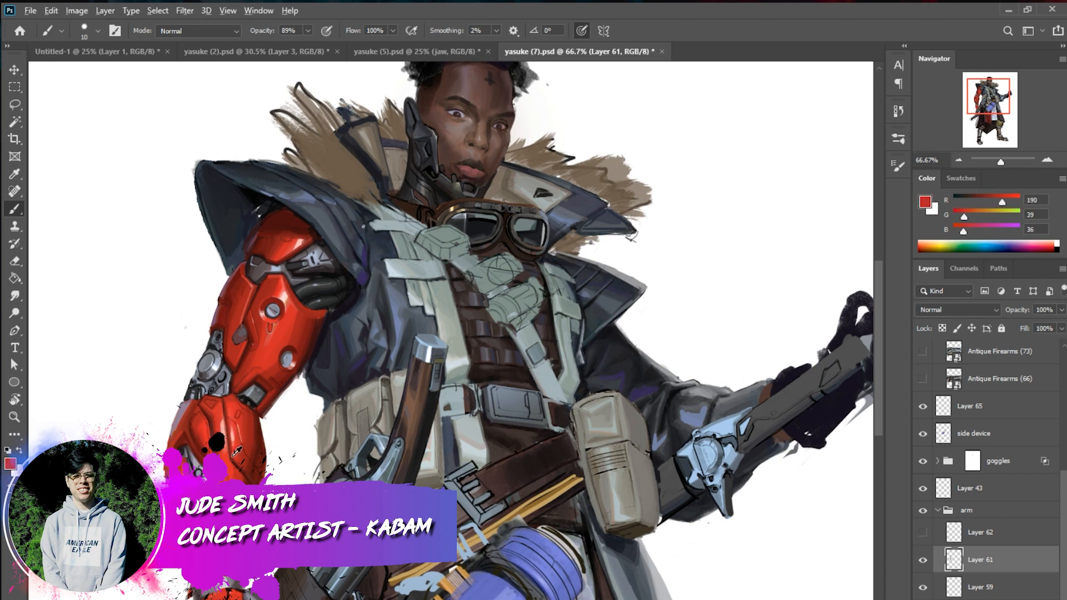
pyautogui.keyDown('alt'); pyautogui.click(230, 470); pyautogui.keyUp('alt')
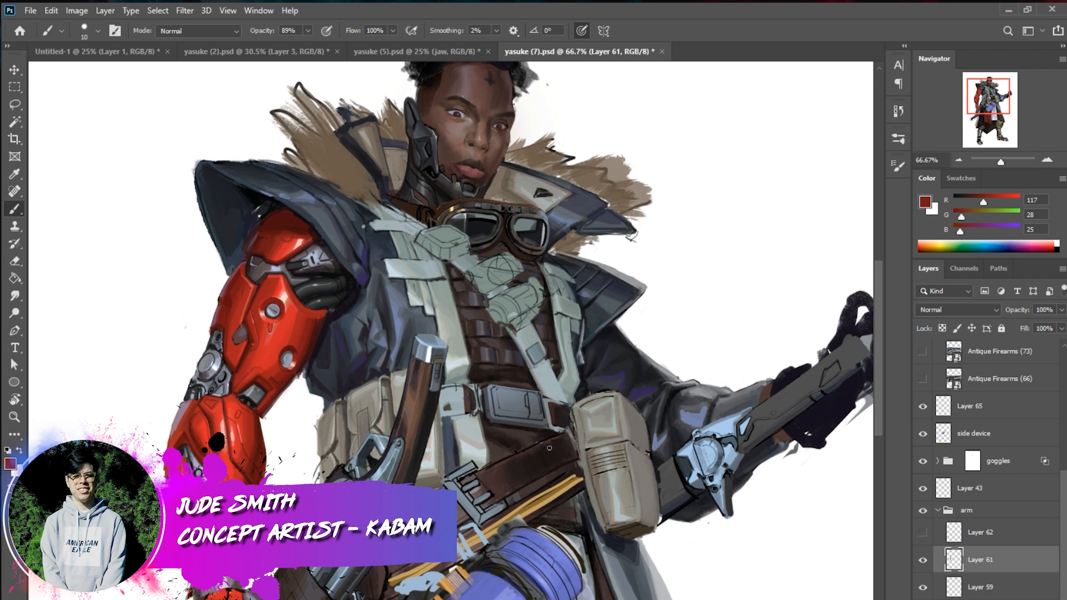
# Compare Layer 63 in Group 2 hidden and shown, and make it the active painting layer
pyautogui.keyDown('alt'); pyautogui.click(578, 516); pyautogui.keyUp('alt')
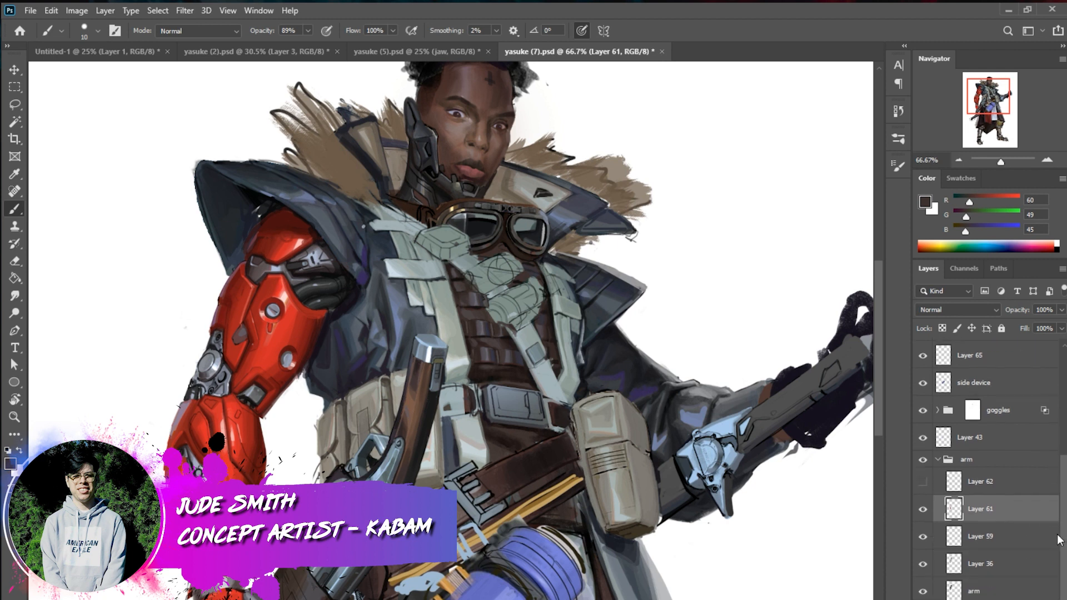
pyautogui.scroll(-5, 1063, 508)
pyautogui.click(923, 583)
pyautogui.click(923, 583)
pyautogui.click(940, 581)
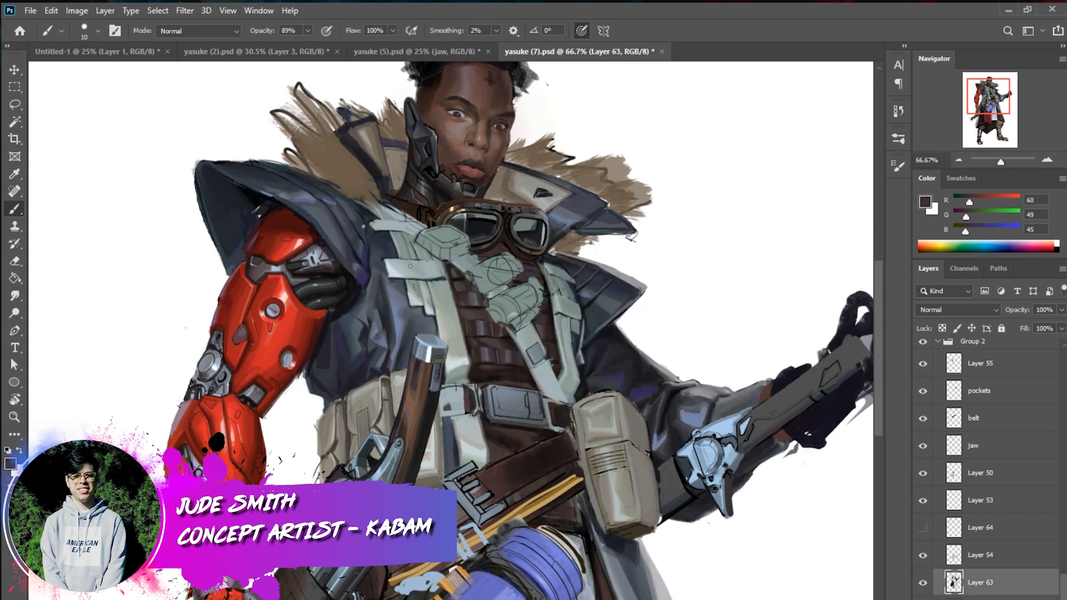
pyautogui.click(922, 582)
pyautogui.click(922, 583)
# Blend the coat folds beside the red shoulder on Layer 63 with dark blue-grey tones sampled from the fabric
pyautogui.keyDown('alt'); pyautogui.click(287, 202); pyautogui.keyUp('alt')
pyautogui.keyDown('alt'); pyautogui.click(271, 203); pyautogui.keyUp('alt')
pyautogui.keyDown('alt'); pyautogui.click(348, 289); pyautogui.keyUp('alt')
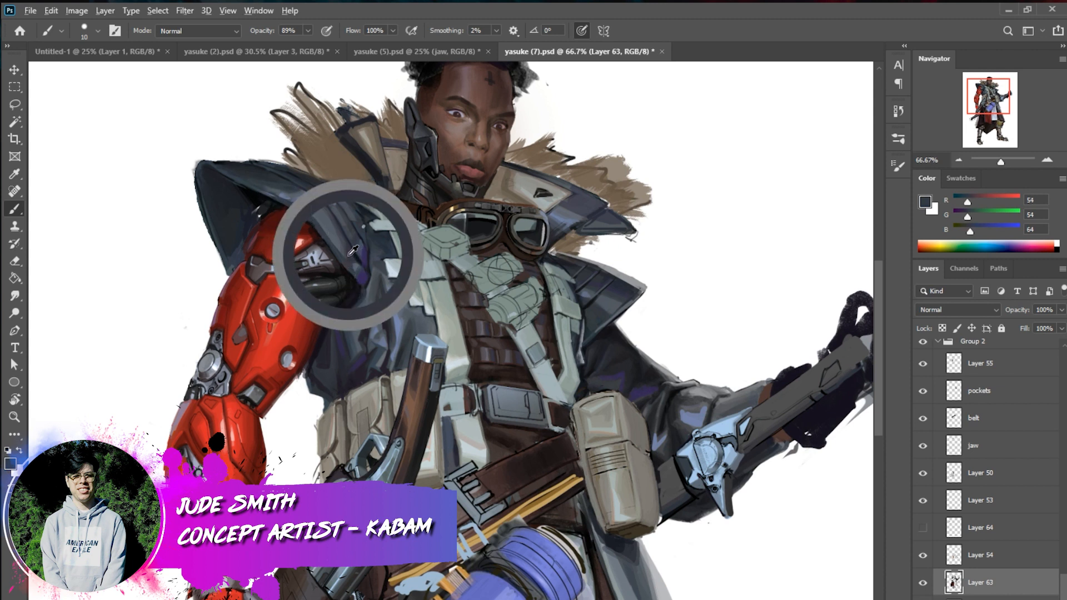
pyautogui.keyDown('alt'); pyautogui.click(355, 261); pyautogui.keyUp('alt')
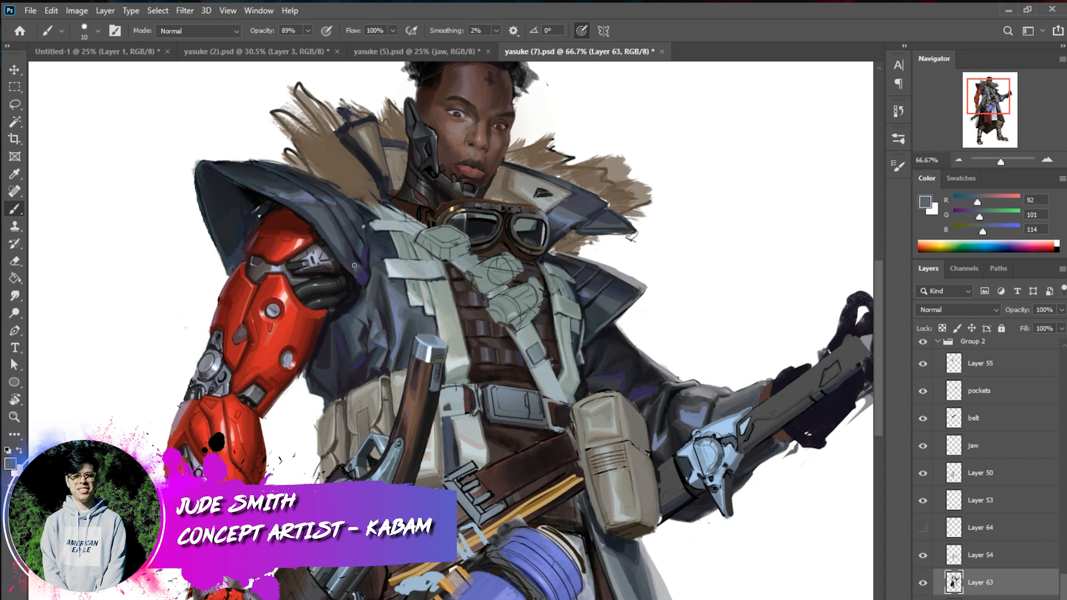
pyautogui.keyDown('alt'); pyautogui.click(347, 288); pyautogui.keyUp('alt')
pyautogui.keyDown('alt'); pyautogui.click(343, 277); pyautogui.keyUp('alt')
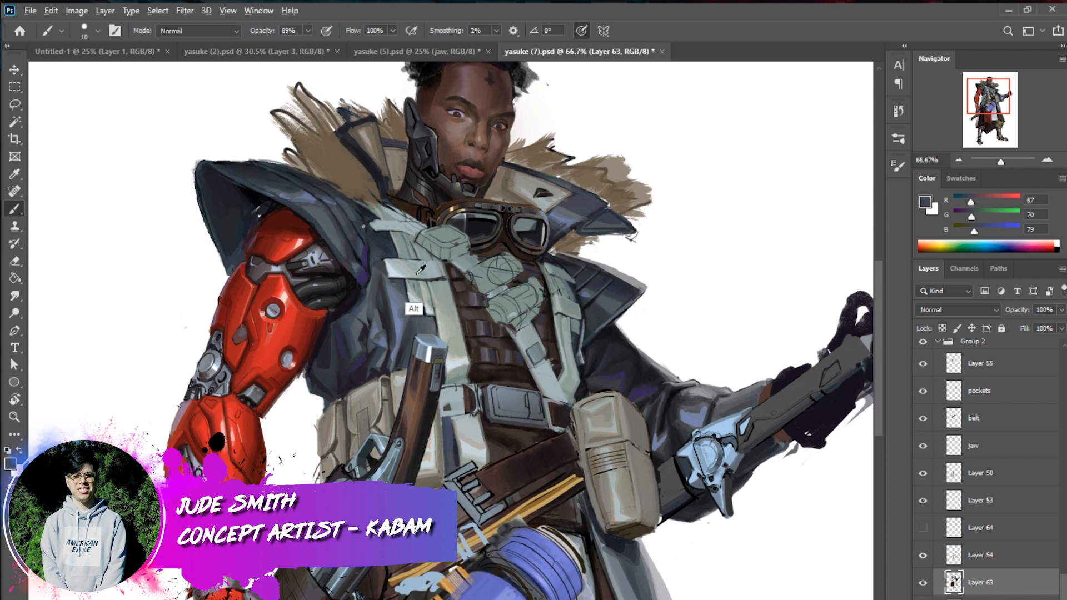
pyautogui.keyDown('alt'); pyautogui.click(430, 283); pyautogui.keyUp('alt')
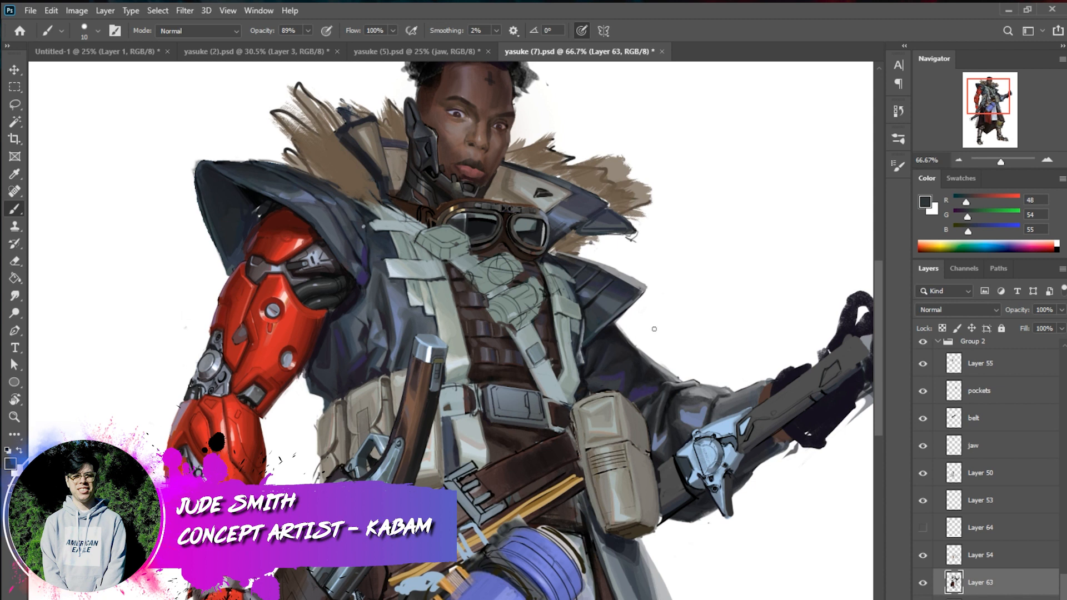
# Render the sleeve folds above the wrist device on Layer 63, alternating blue-grey light and dark tones sampled from the fabric
pyautogui.keyDown('alt'); pyautogui.click(692, 423); pyautogui.keyUp('alt')
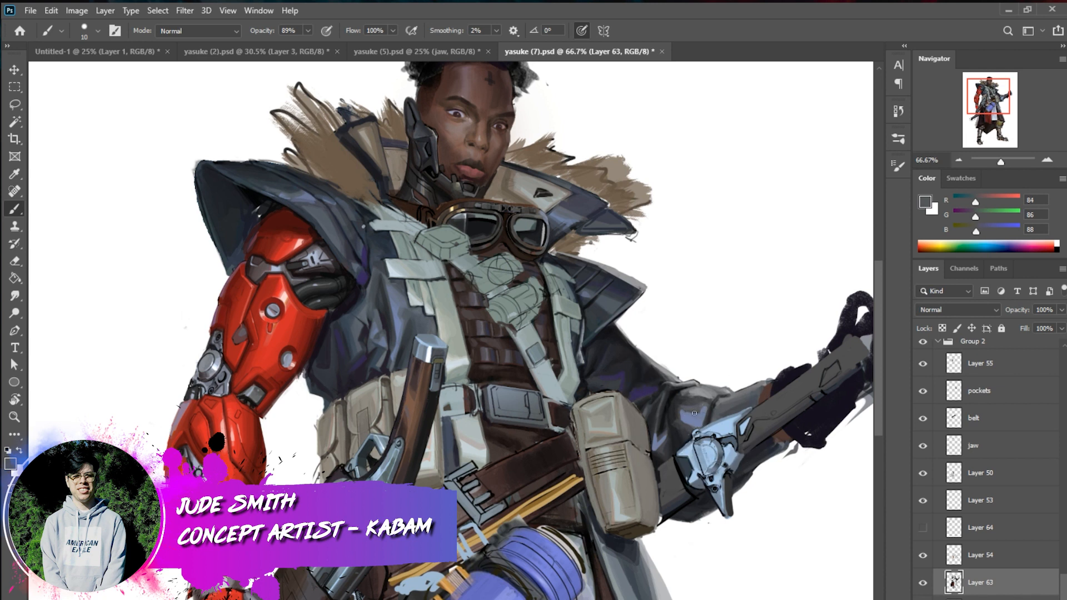
pyautogui.keyDown('alt'); pyautogui.click(699, 416); pyautogui.keyUp('alt')
pyautogui.keyDown('alt'); pyautogui.click(707, 407); pyautogui.keyUp('alt')
pyautogui.keyDown('alt'); pyautogui.click(697, 417); pyautogui.keyUp('alt')
pyautogui.keyDown('alt'); pyautogui.click(705, 412); pyautogui.keyUp('alt')
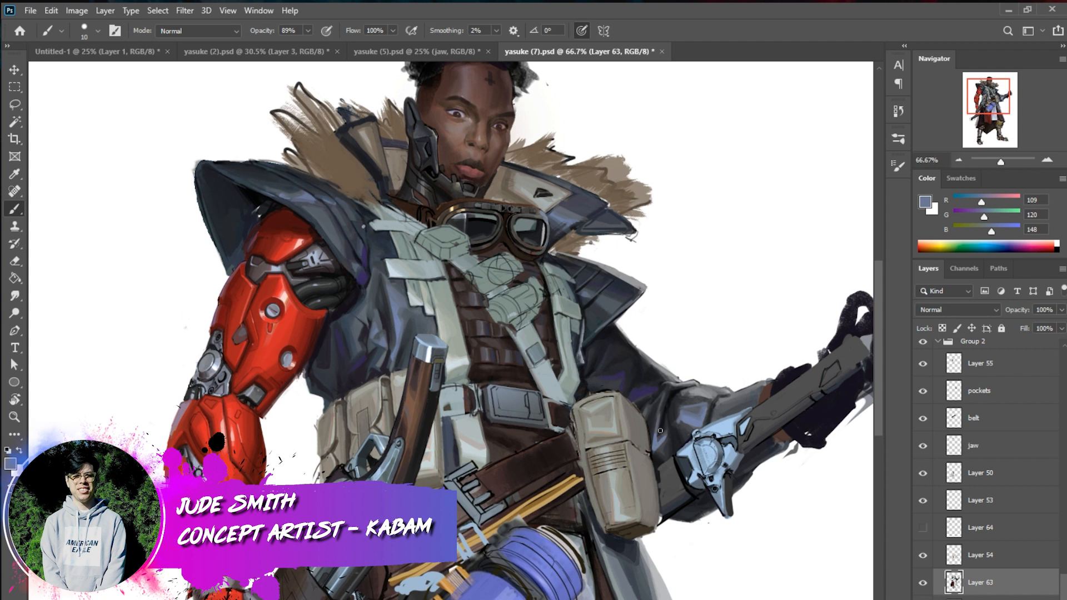
pyautogui.keyDown('alt'); pyautogui.click(651, 459); pyautogui.keyUp('alt')
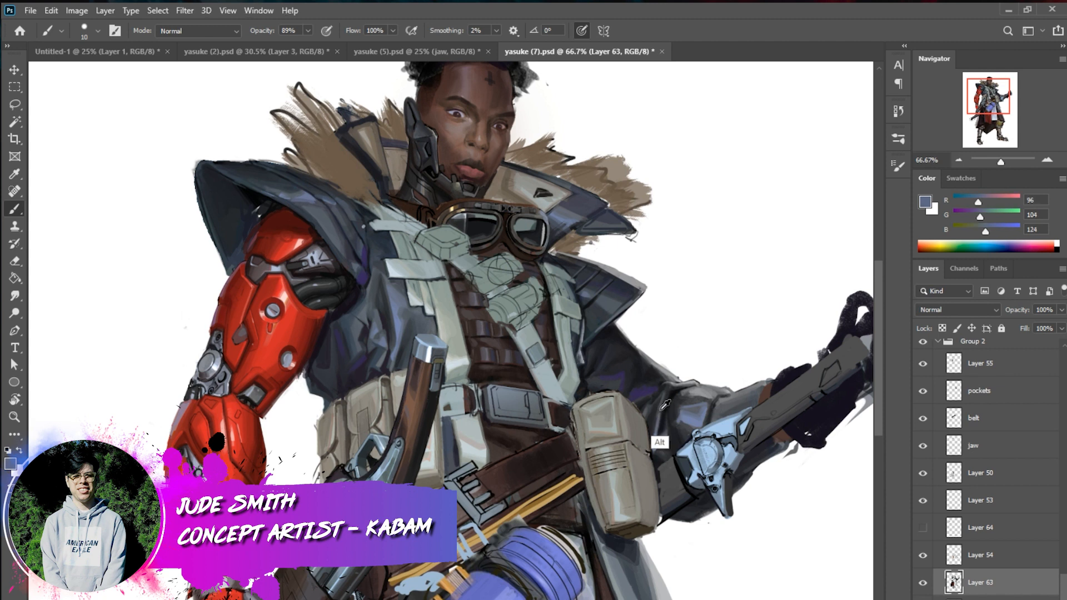
pyautogui.keyDown('alt'); pyautogui.click(659, 414); pyautogui.keyUp('alt')
pyautogui.keyDown('alt'); pyautogui.click(659, 416); pyautogui.keyUp('alt')
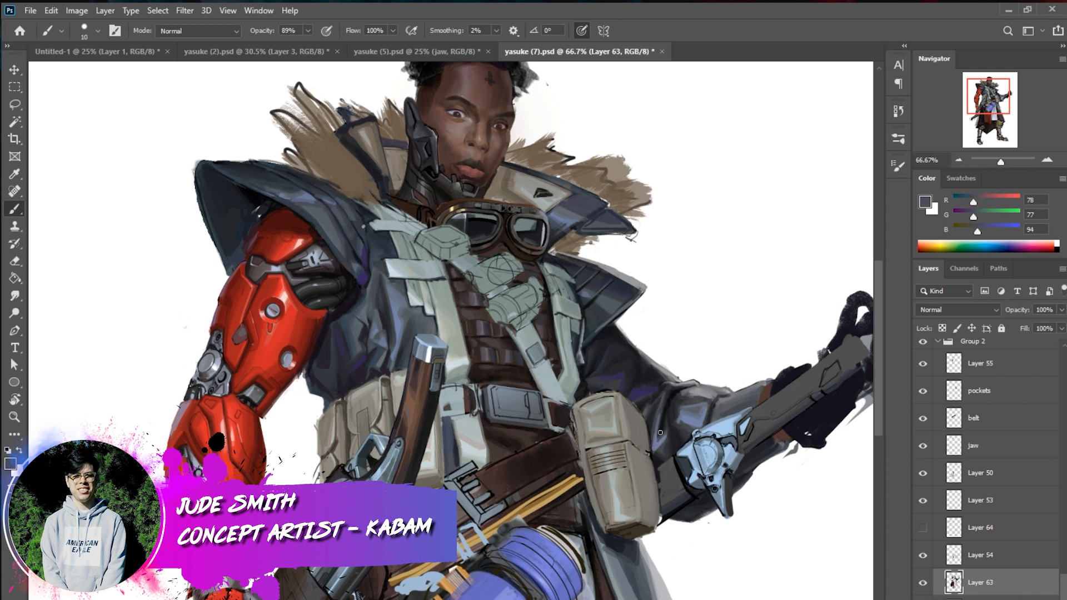
pyautogui.keyDown('alt'); pyautogui.click(689, 413); pyautogui.keyUp('alt')
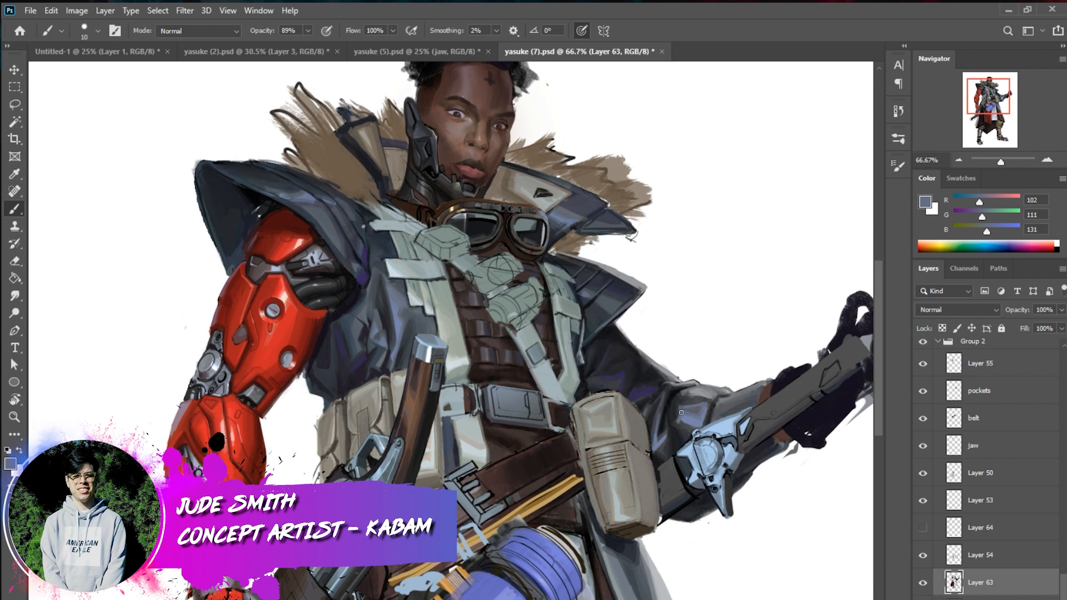
pyautogui.keyDown('alt'); pyautogui.click(689, 425); pyautogui.keyUp('alt')
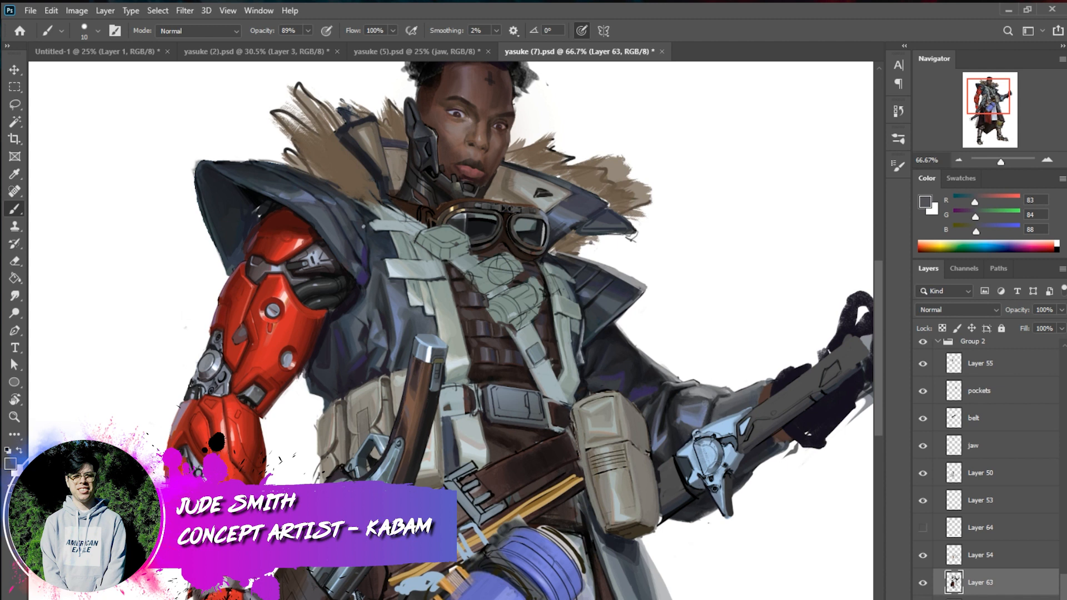
pyautogui.keyDown('alt'); pyautogui.click(714, 407); pyautogui.keyUp('alt')
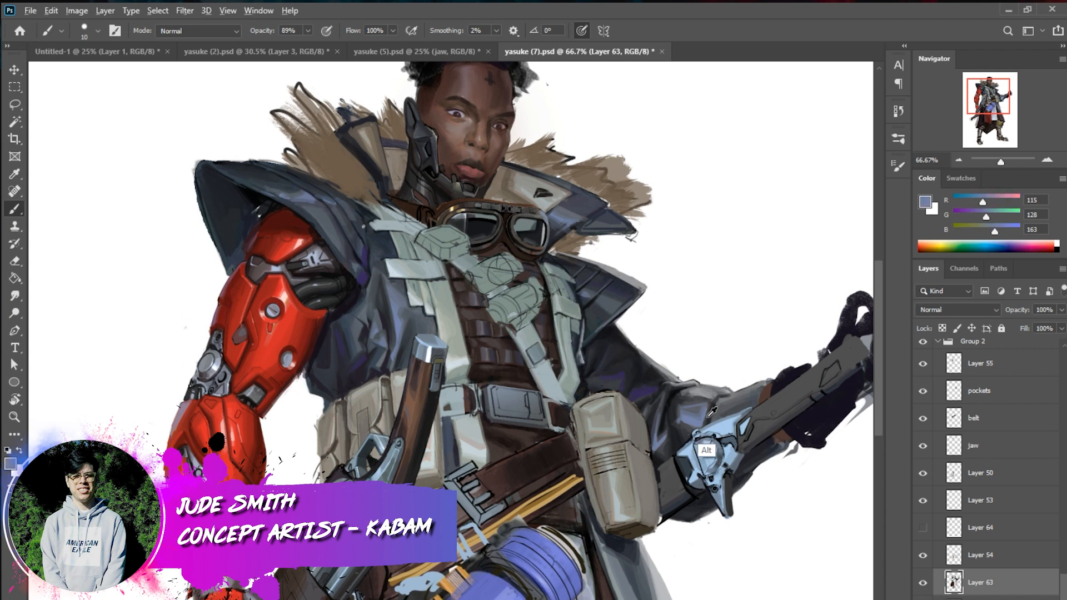
pyautogui.keyDown('alt'); pyautogui.click(709, 413); pyautogui.keyUp('alt')
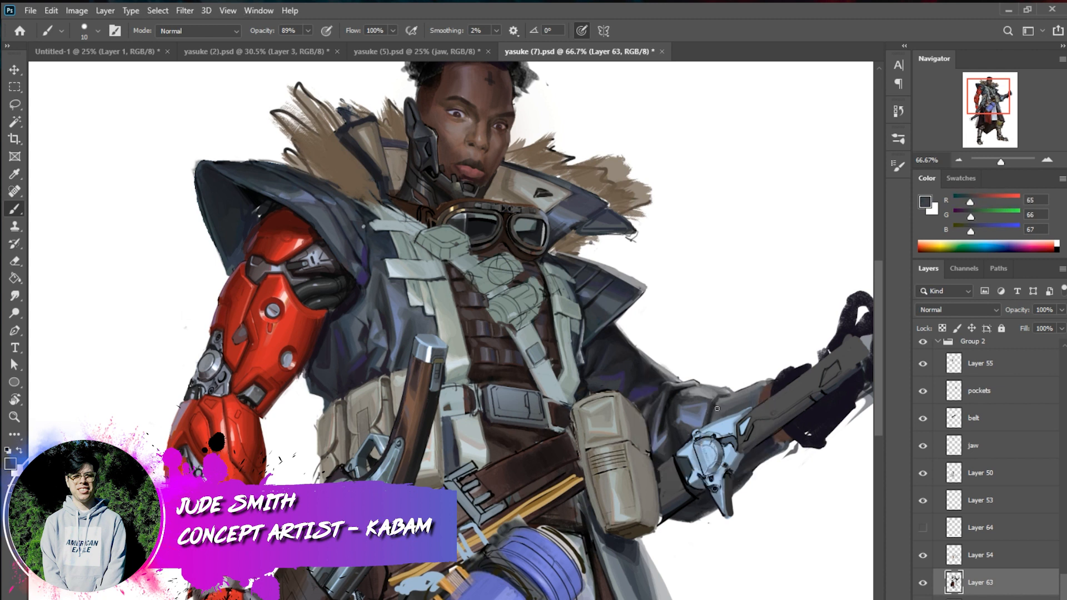
# Deepen the shadows of the sleeve beside the pouch and along the cuff with sampled near-black tones
pyautogui.press('alt')
pyautogui.keyDown('alt'); pyautogui.click(667, 448); pyautogui.keyUp('alt')
pyautogui.keyDown('alt'); pyautogui.click(668, 446); pyautogui.keyUp('alt')
pyautogui.keyDown('alt'); pyautogui.click(666, 443); pyautogui.keyUp('alt')
pyautogui.keyDown('alt'); pyautogui.click(668, 452); pyautogui.keyUp('alt')
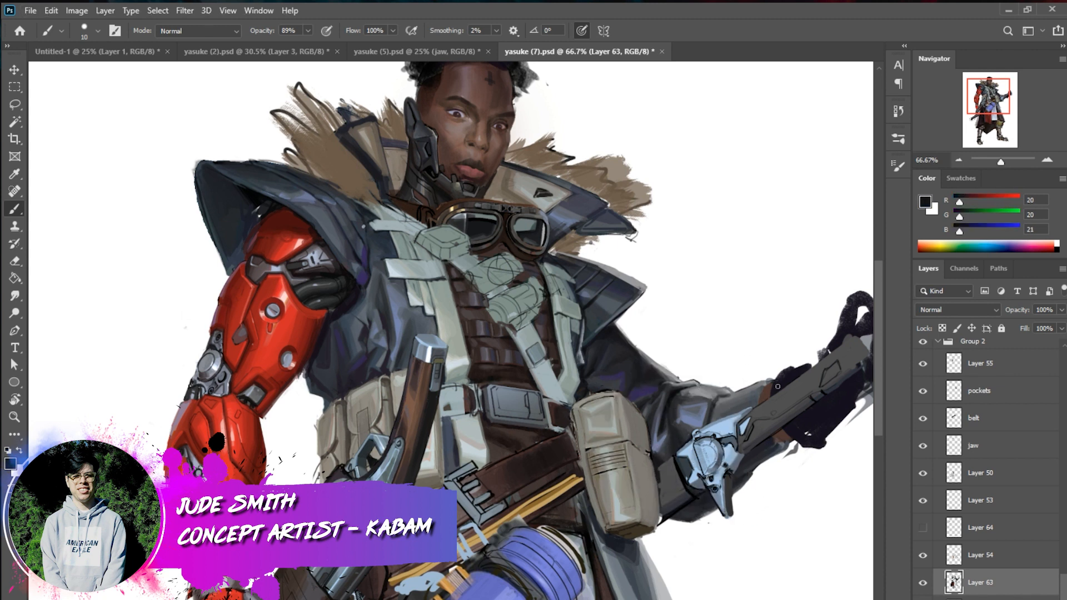
pyautogui.moveTo(770, 380)
pyautogui.mouseDown()
pyautogui.moveTo(766, 430)
pyautogui.moveTo(758, 406)
pyautogui.mouseUp()
pyautogui.press('alt')
# Select the belt layer after comparing it hidden and shown, and touch up the diagonal leather belt with sampled browns near the buckle
pyautogui.click(923, 420)
pyautogui.click(924, 421)
pyautogui.doubleClick(982, 423)
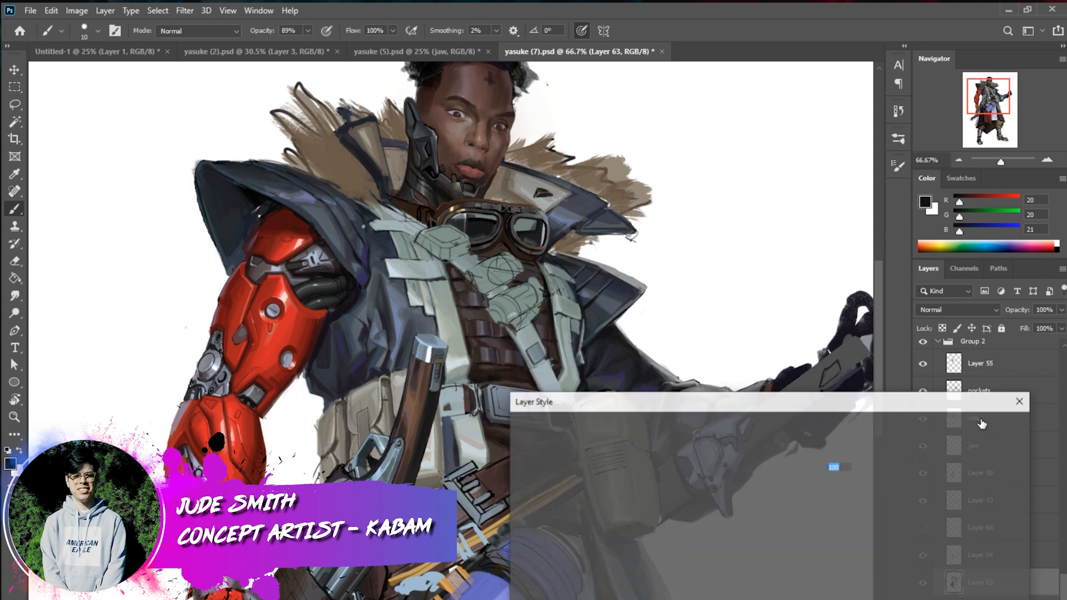
pyautogui.click(981, 454)
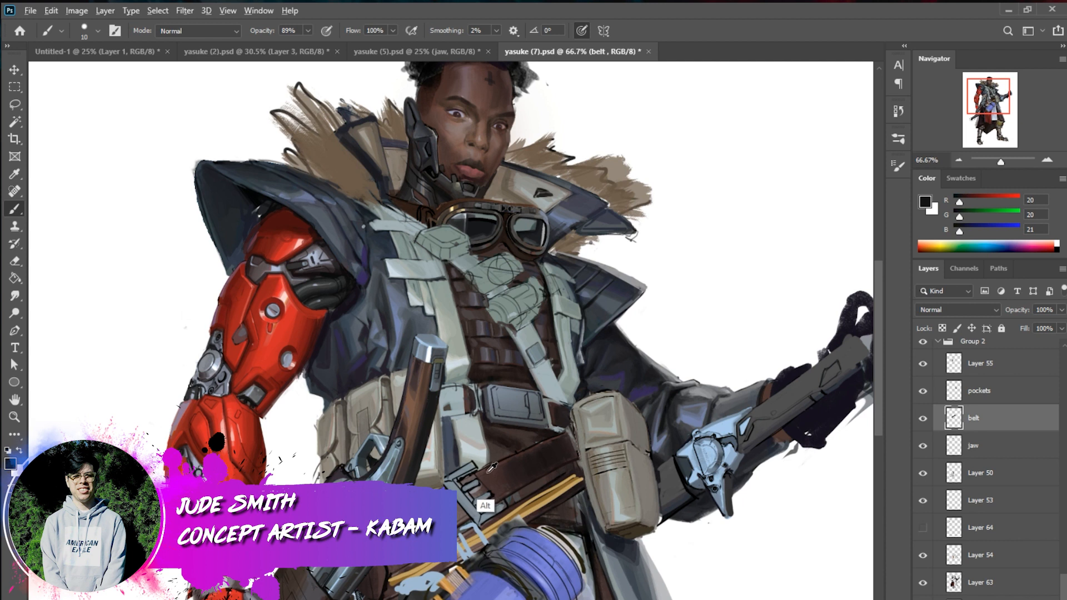
pyautogui.keyDown('alt'); pyautogui.click(488, 469); pyautogui.keyUp('alt')
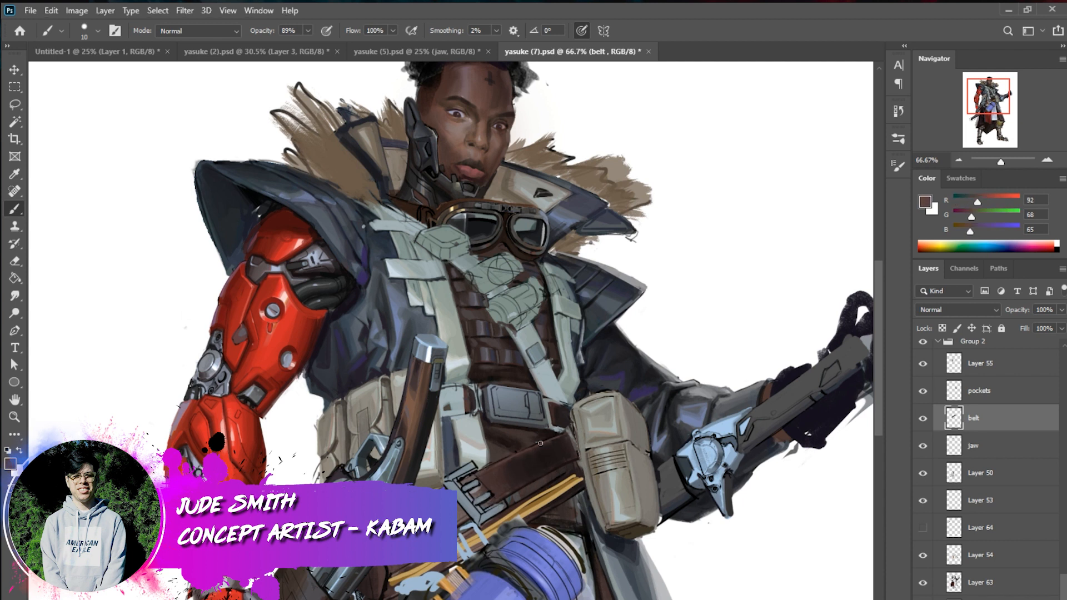
pyautogui.keyDown('alt'); pyautogui.click(486, 476); pyautogui.keyUp('alt')
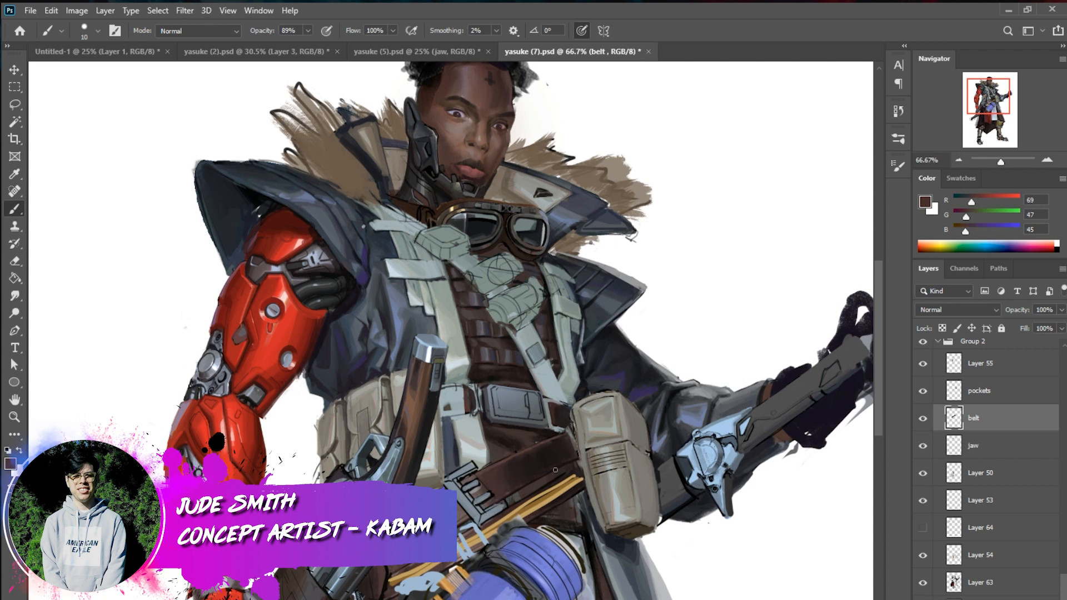
# Outline the diagonal belt's buckle with a Polygonal Lasso selection
pyautogui.keyDown('alt'); pyautogui.click(547, 243); pyautogui.keyUp('alt')
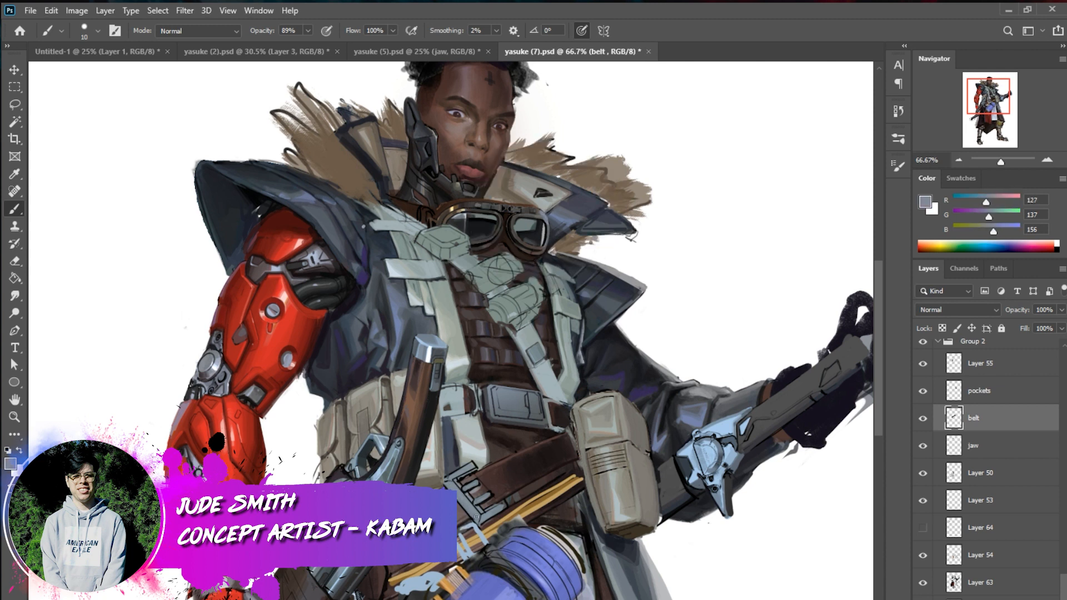
pyautogui.moveTo(14, 107); pyautogui.dragTo(73, 119)
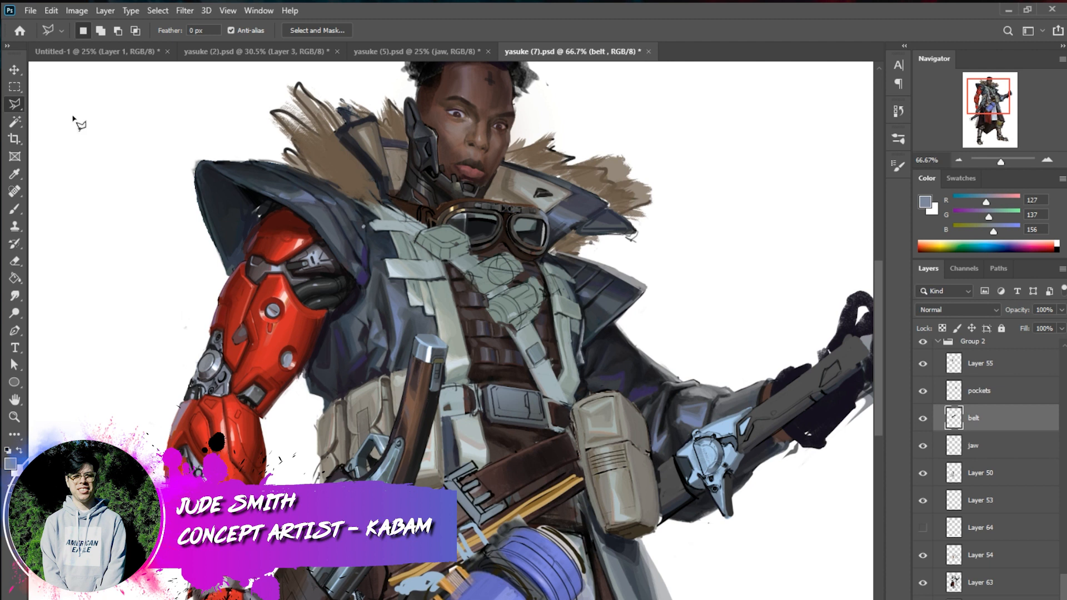
pyautogui.click(444, 482)
pyautogui.click(477, 470)
pyautogui.keyDown('shift'); pyautogui.click(450, 489); pyautogui.keyUp('shift')
pyautogui.click(480, 526)
pyautogui.click(507, 508)
pyautogui.click(505, 500)
pyautogui.click(484, 516)
pyautogui.click(455, 482)
# Fill the selected buckle with a sampled light blue using a 77 px brush
pyautogui.click(15, 209)
pyautogui.rightClick(696, 486)
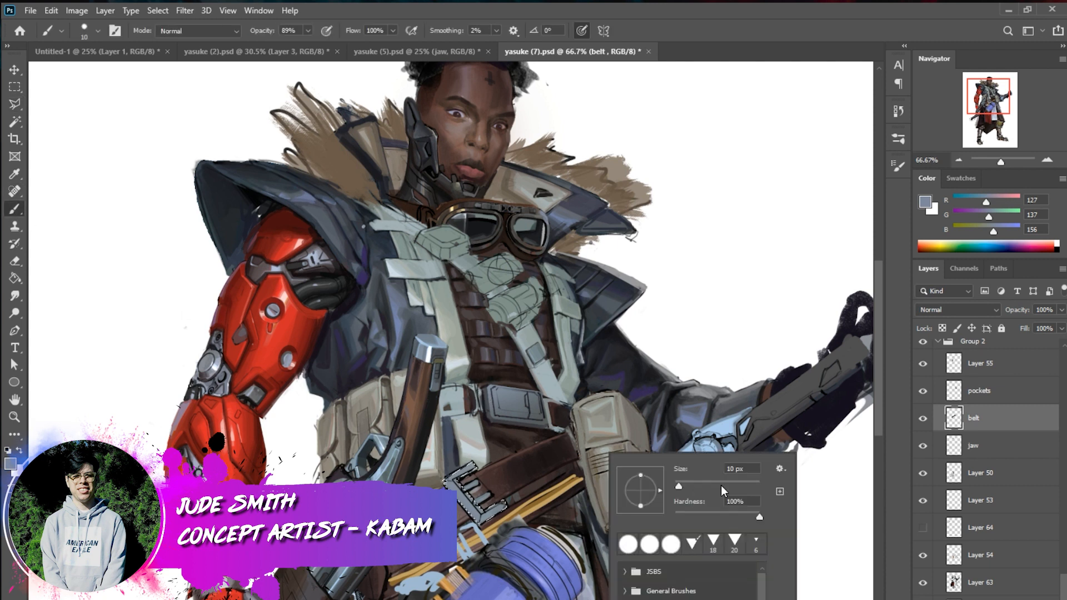
pyautogui.click(705, 482)
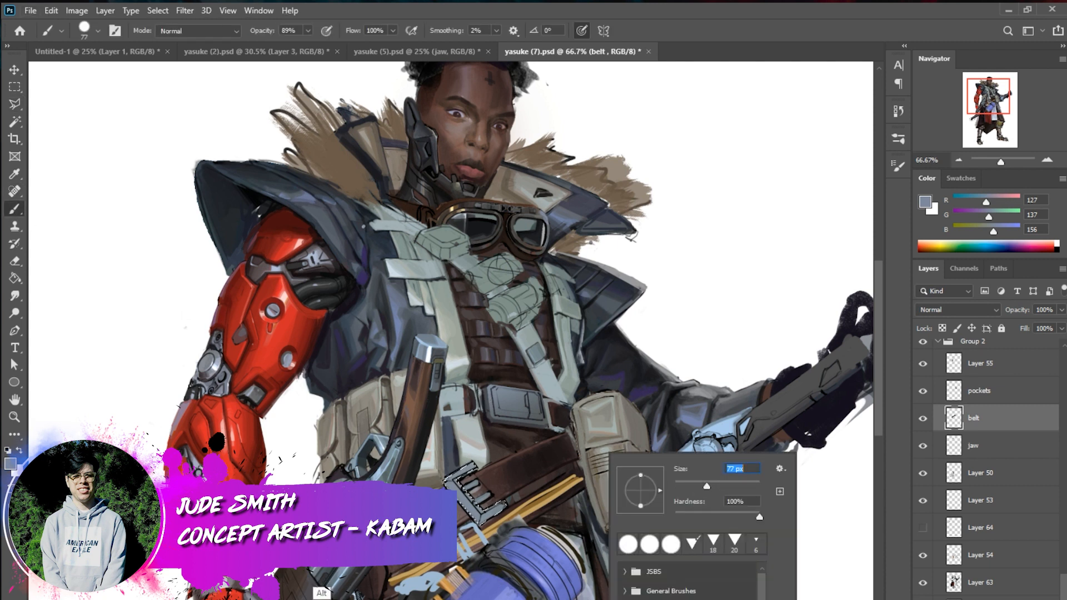
pyautogui.keyDown('alt'); pyautogui.click(337, 572); pyautogui.keyUp('alt')
pyautogui.keyDown('alt'); pyautogui.click(388, 582); pyautogui.keyUp('alt')
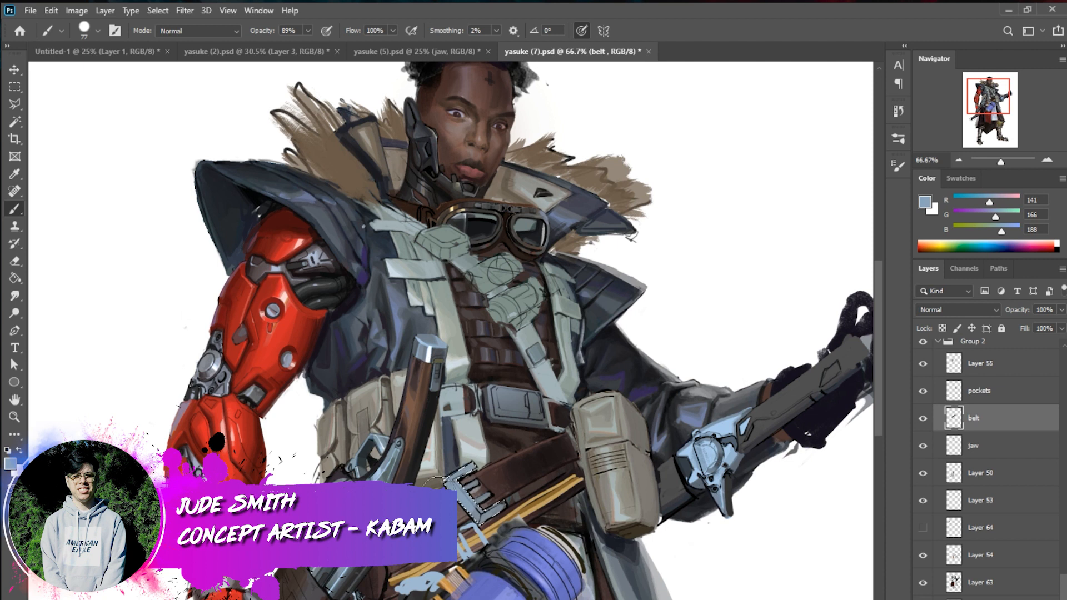
pyautogui.moveTo(458, 480); pyautogui.dragTo(495, 508)
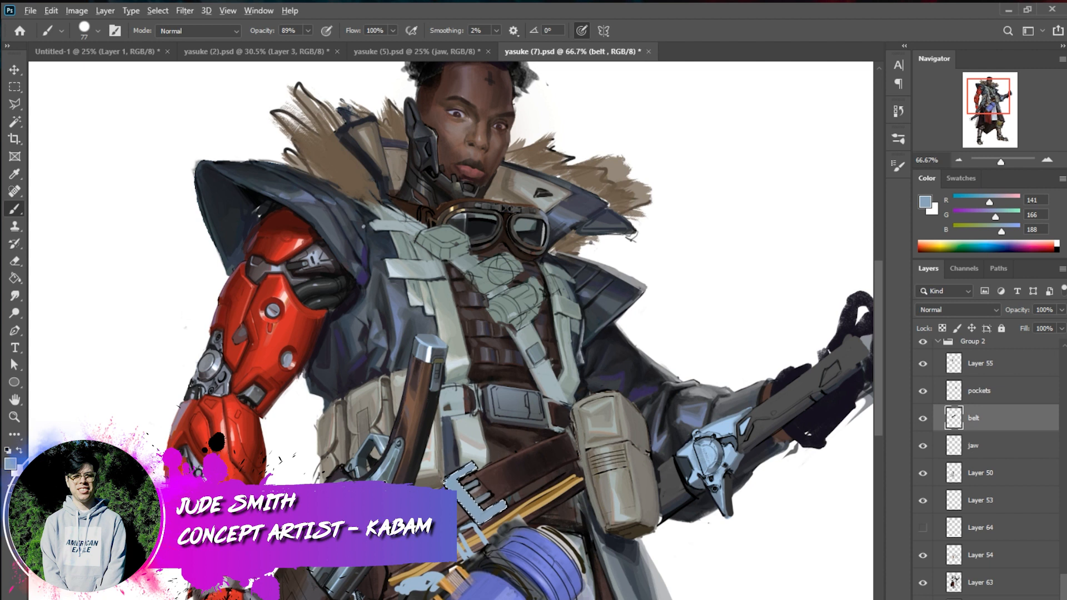
# Shade the selected belt buckle with a sampled dark grey using a 34 px brush
pyautogui.keyDown('alt'); pyautogui.click(392, 481); pyautogui.keyUp('alt')
pyautogui.rightClick(514, 514)
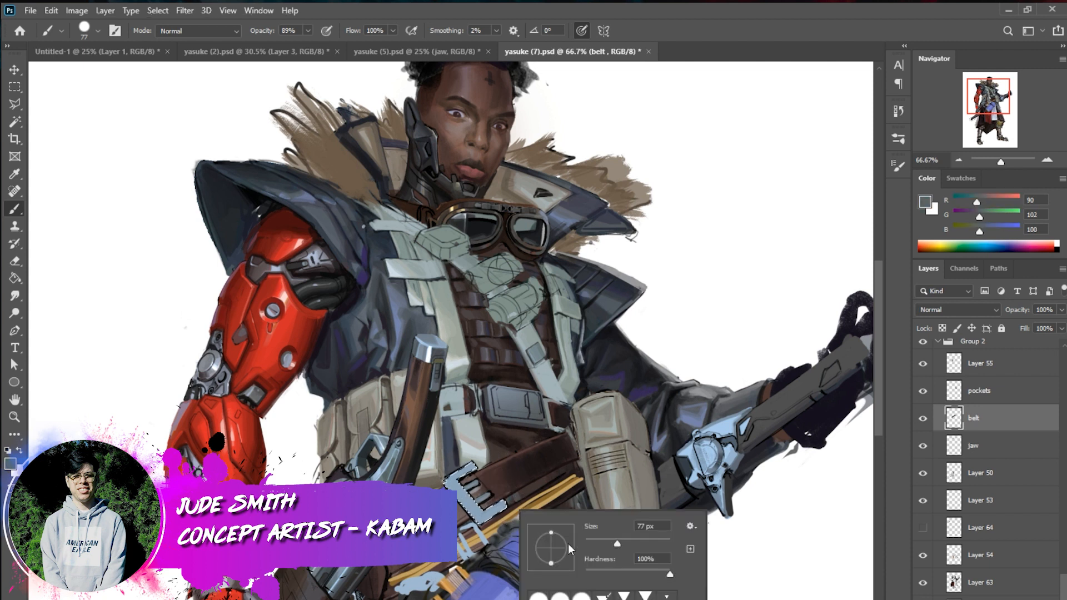
pyautogui.click(600, 542)
pyautogui.press('Return')
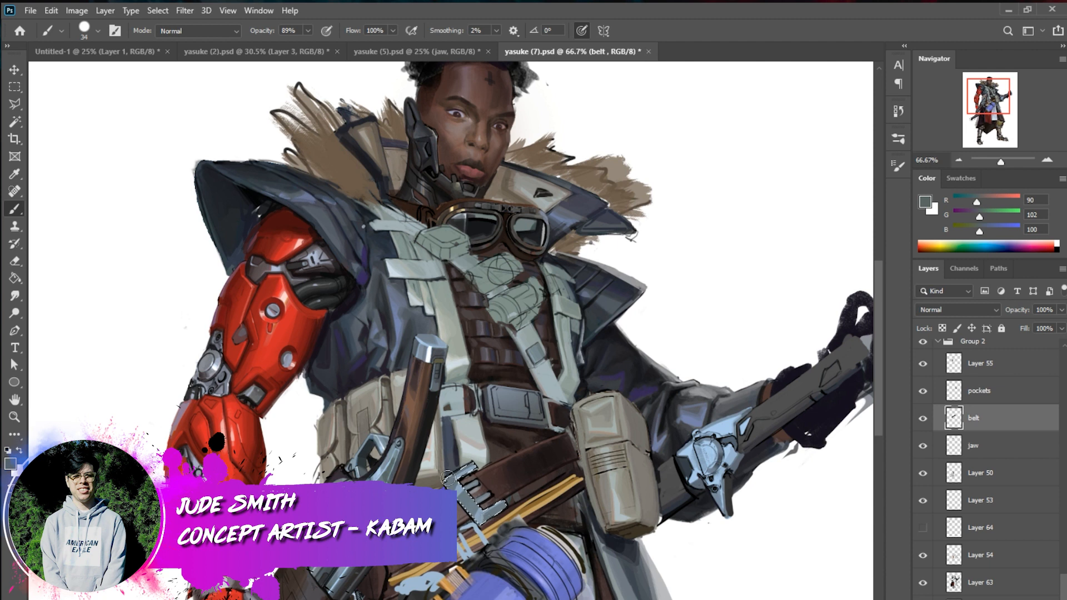
# Paint sampled light blue and grey tones along the selected buckle's edges with an 18 px brush, and deselect it
pyautogui.keyDown('alt'); pyautogui.click(325, 598); pyautogui.keyUp('alt')
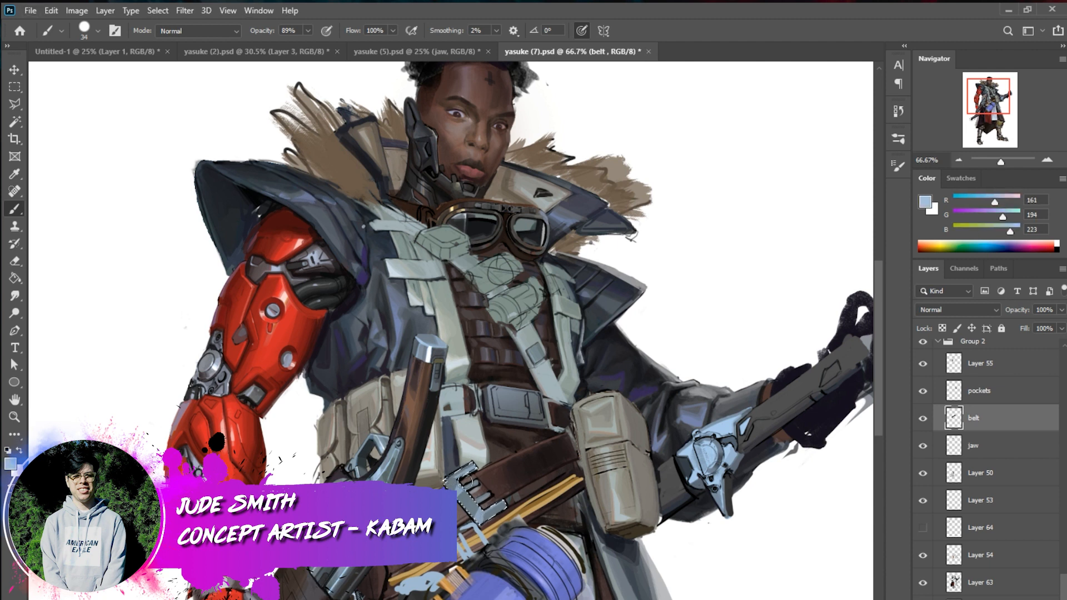
pyautogui.rightClick(485, 470)
pyautogui.moveTo(609, 517); pyautogui.dragTo(605, 517)
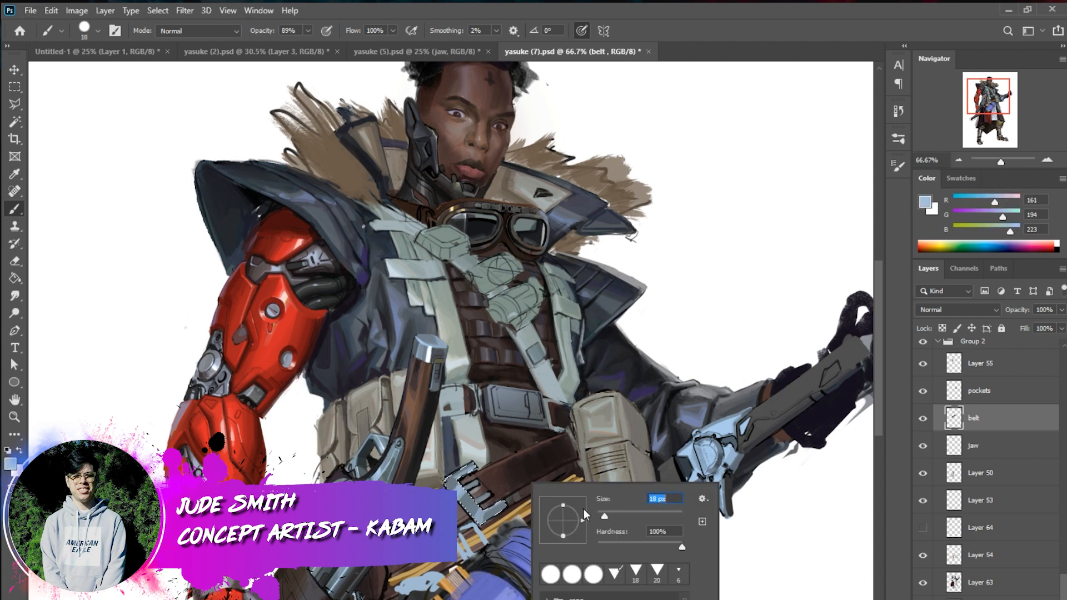
pyautogui.press('Return')
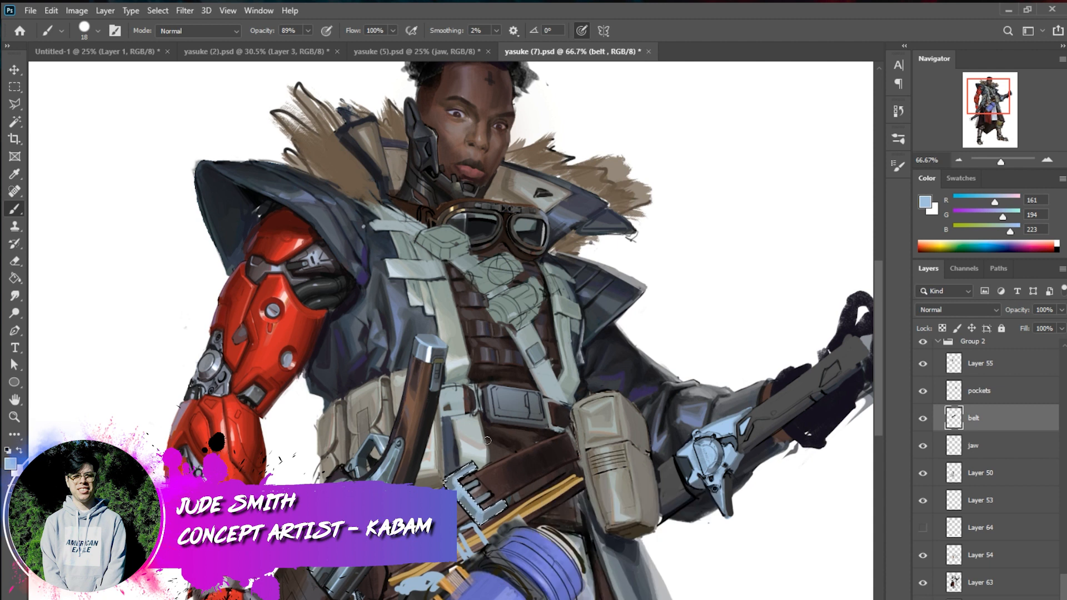
pyautogui.moveTo(509, 500); pyautogui.dragTo(506, 502)
pyautogui.keyDown('alt'); pyautogui.click(510, 505); pyautogui.keyUp('alt')
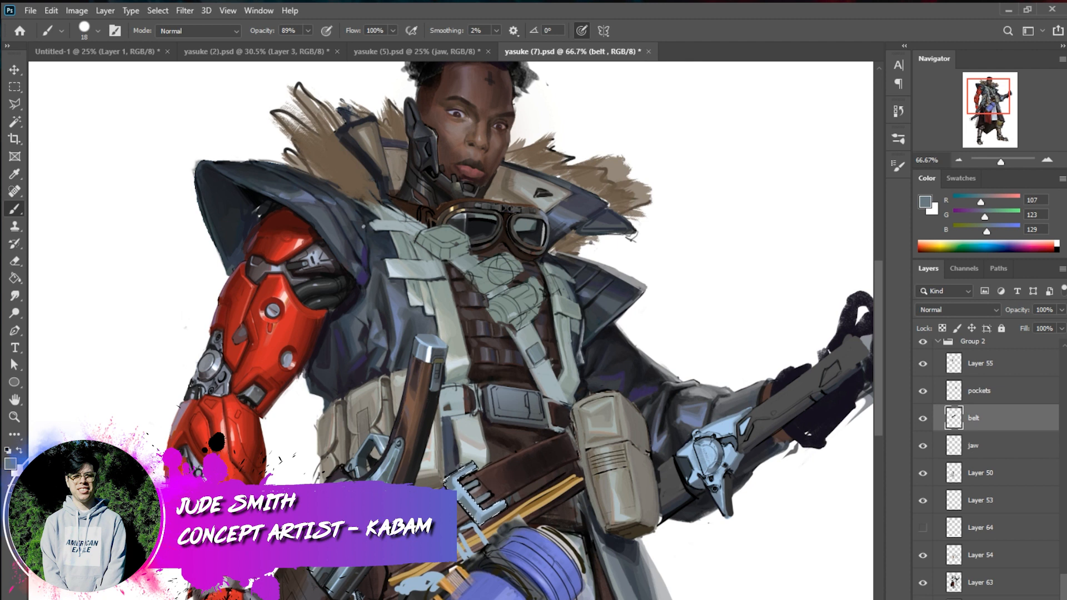
pyautogui.keyDown('alt'); pyautogui.click(468, 499); pyautogui.keyUp('alt')
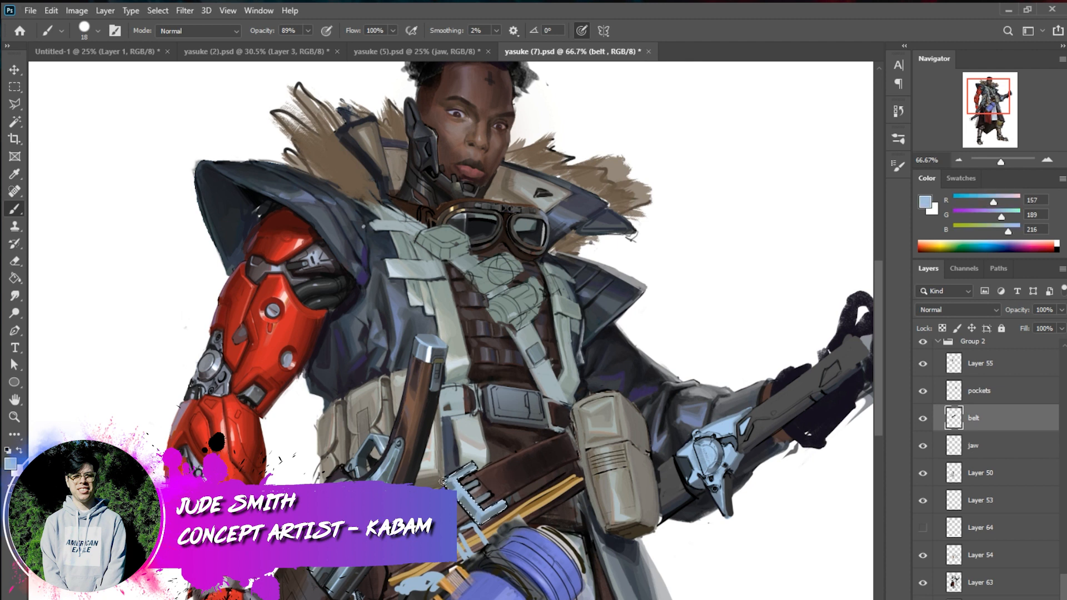
pyautogui.hotkey('ctrl', 'd')
# Refine the buckle's upper frame and prongs with sampled blue-greys using a 12 px brush
pyautogui.keyDown('alt'); pyautogui.click(483, 537); pyautogui.keyUp('alt')
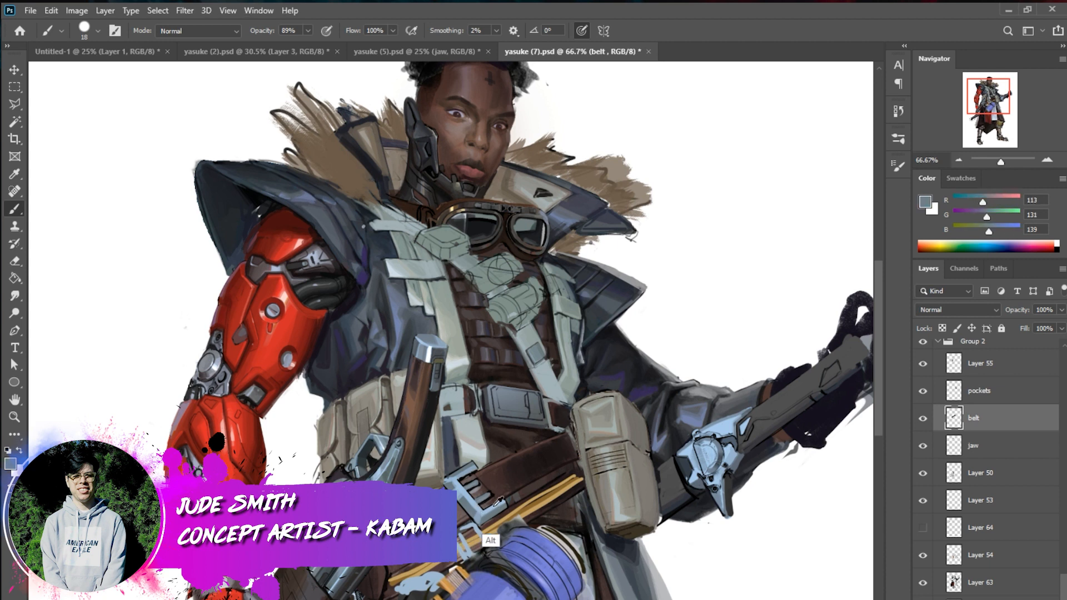
pyautogui.rightClick(524, 502)
pyautogui.moveTo(653, 545); pyautogui.dragTo(651, 546)
pyautogui.keyDown('alt'); pyautogui.click(714, 449); pyautogui.keyUp('alt')
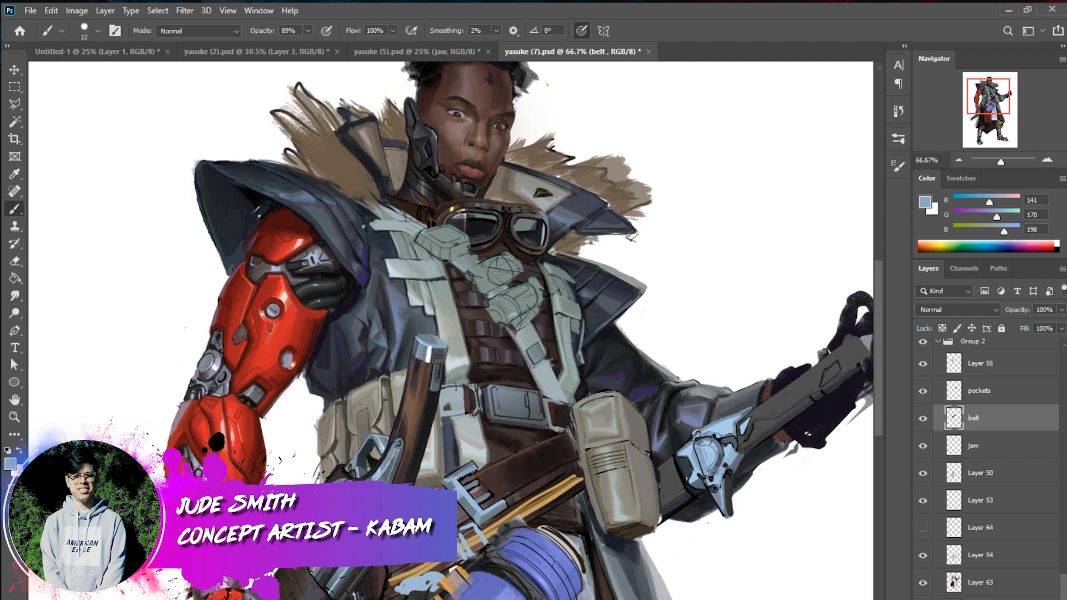
pyautogui.moveTo(473, 471); pyautogui.dragTo(482, 483)
# Define the buckle's outer edges and thickness with straight strokes of sampled dark blue-grey
pyautogui.keyDown('alt'); pyautogui.click(723, 492); pyautogui.keyUp('alt')
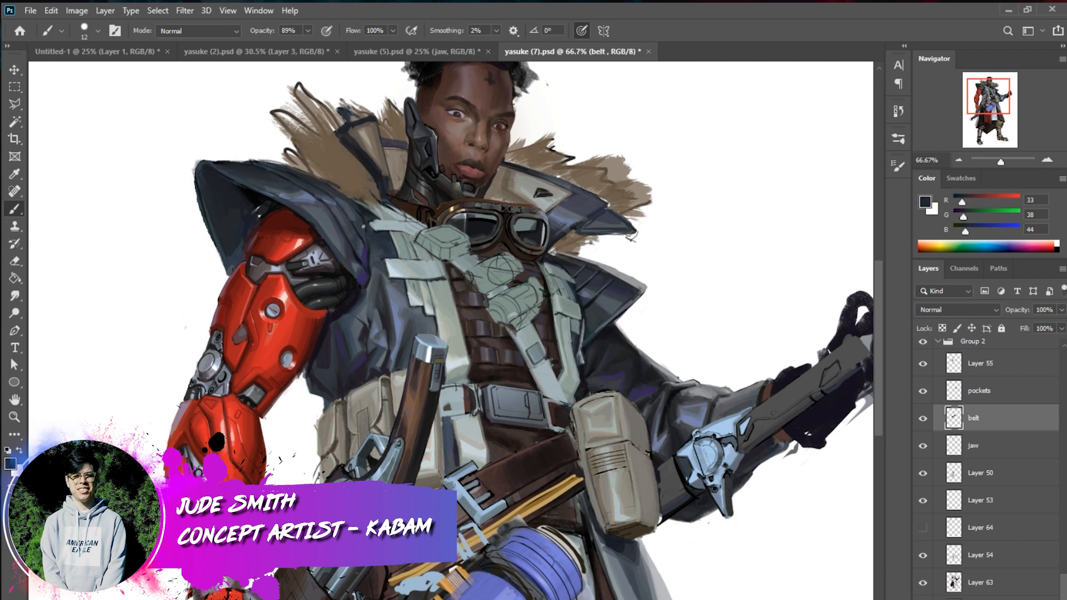
pyautogui.click(454, 486)
pyautogui.keyDown('shift'); pyautogui.click(478, 515); pyautogui.keyUp('shift')
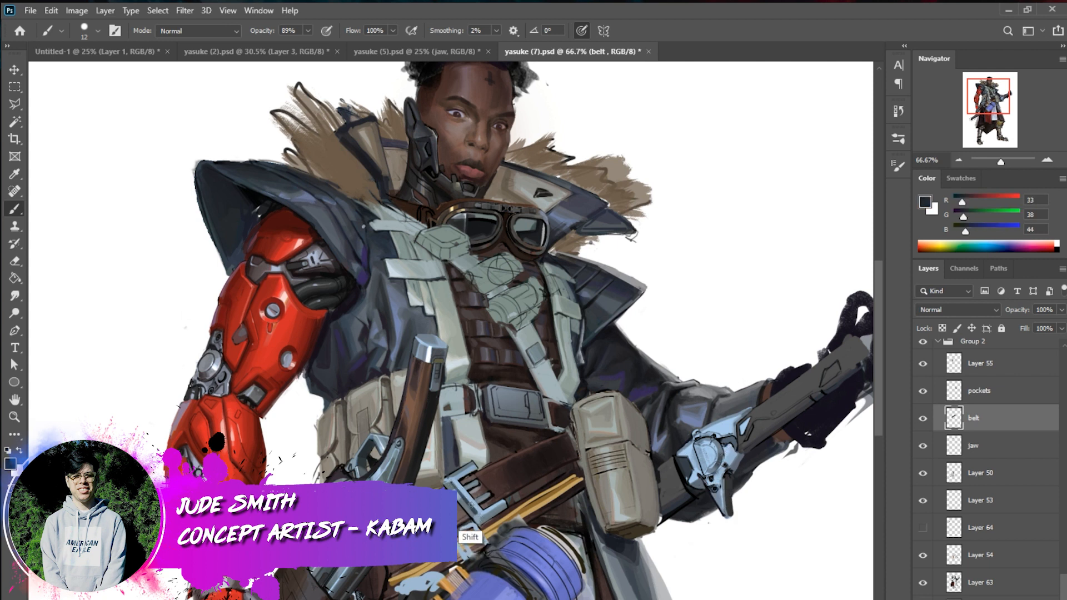
pyautogui.keyDown('shift'); pyautogui.click(451, 481); pyautogui.keyUp('shift')
pyautogui.keyDown('alt'); pyautogui.click(461, 517); pyautogui.keyUp('alt')
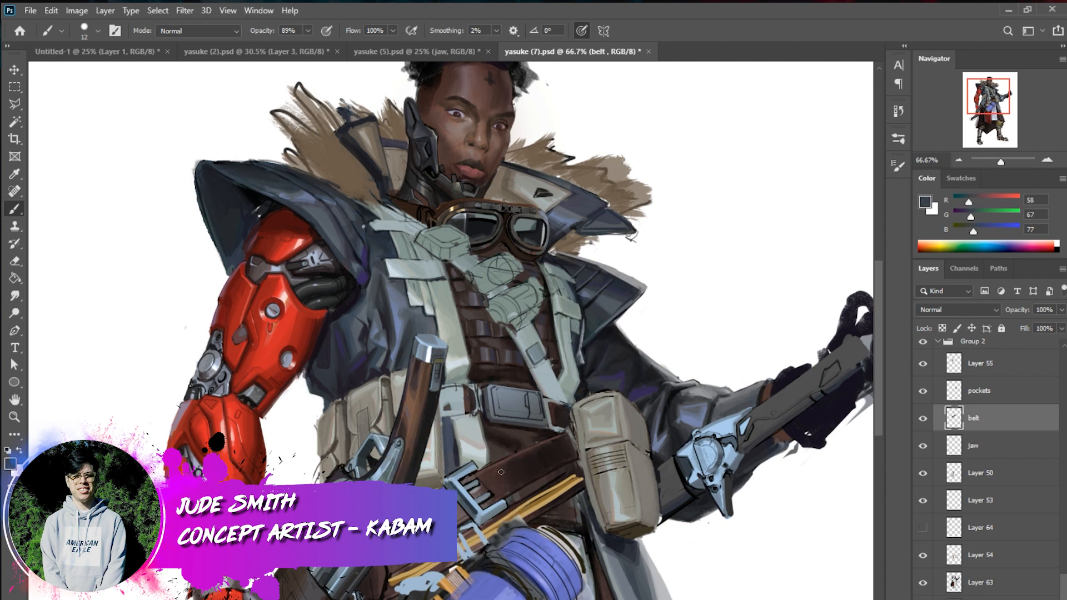
pyautogui.click(503, 507)
pyautogui.keyDown('shift'); pyautogui.click(485, 517); pyautogui.keyUp('shift')
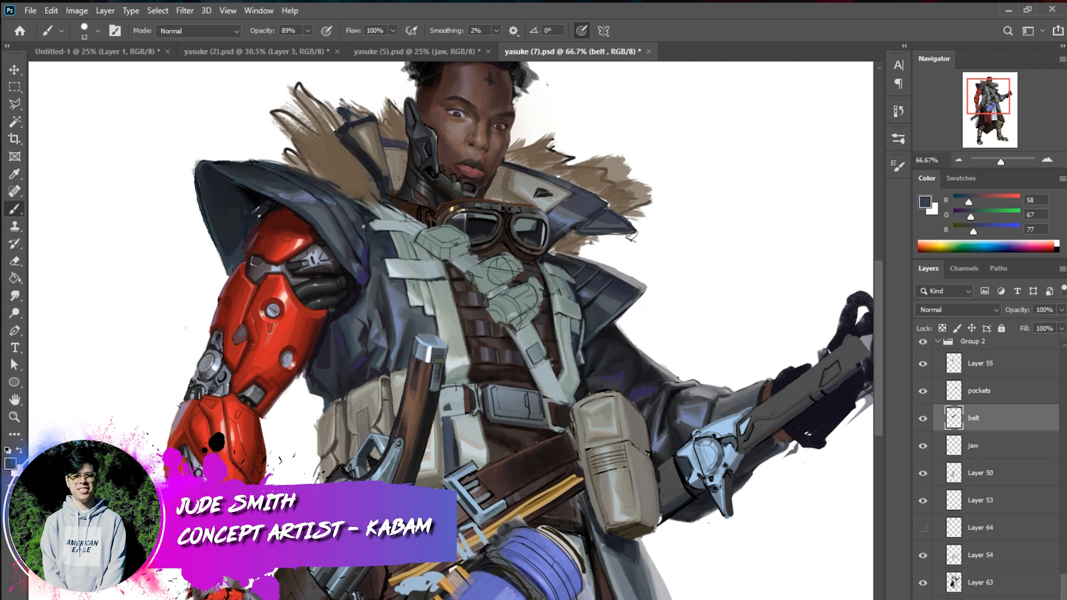
# Add sampled white and light blue highlights to the lower corner of the diagonal belt's buckle
pyautogui.keyDown('alt'); pyautogui.click(493, 507); pyautogui.keyUp('alt')
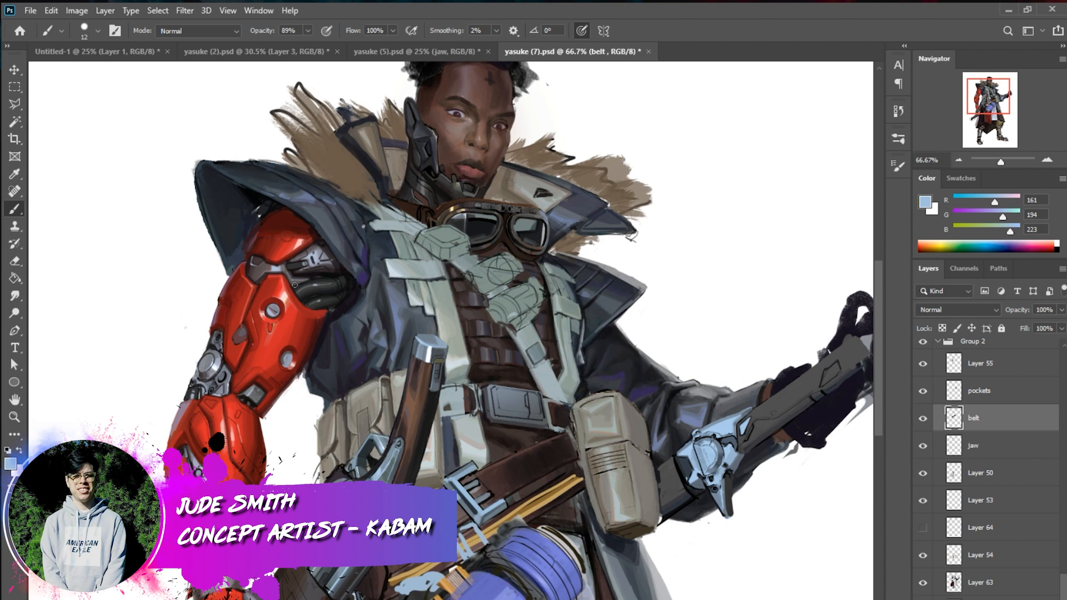
pyautogui.keyDown('alt'); pyautogui.click(209, 408); pyautogui.keyUp('alt')
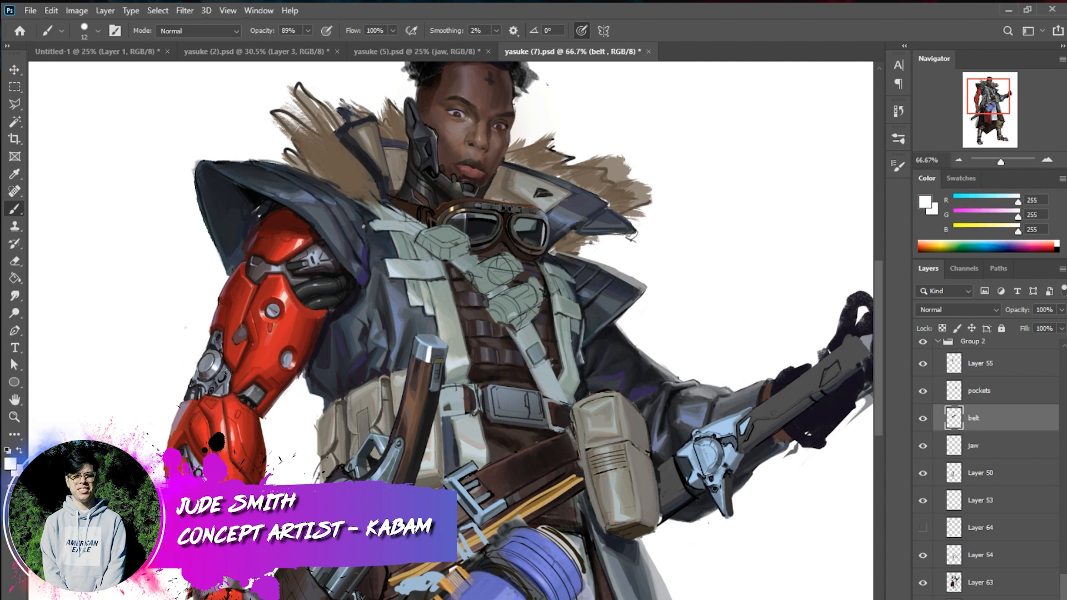
pyautogui.keyDown('alt'); pyautogui.click(498, 504); pyautogui.keyUp('alt')
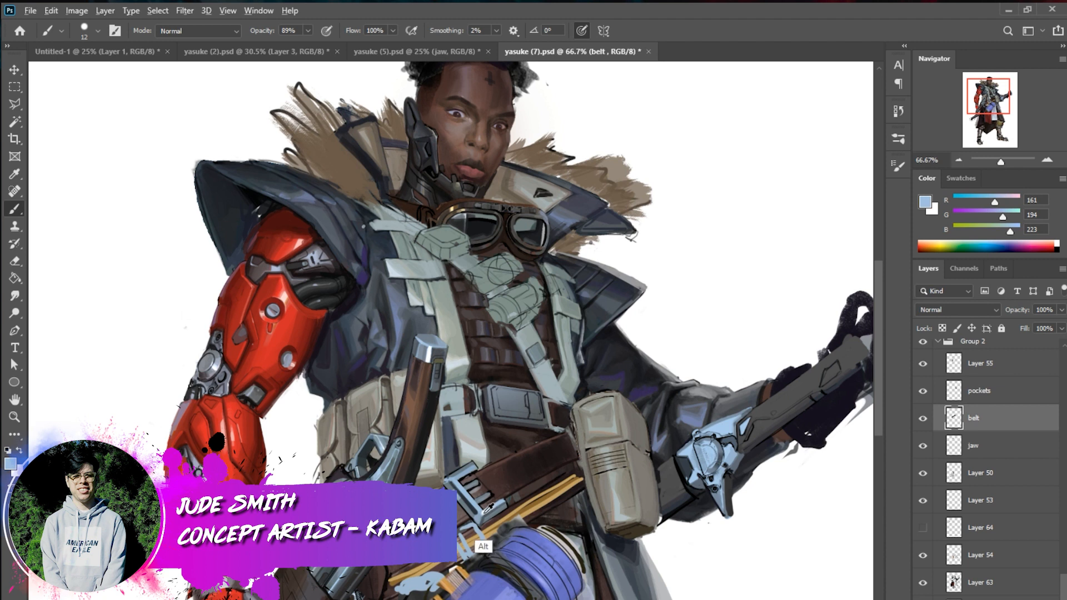
pyautogui.keyDown('alt'); pyautogui.click(490, 507); pyautogui.keyUp('alt')
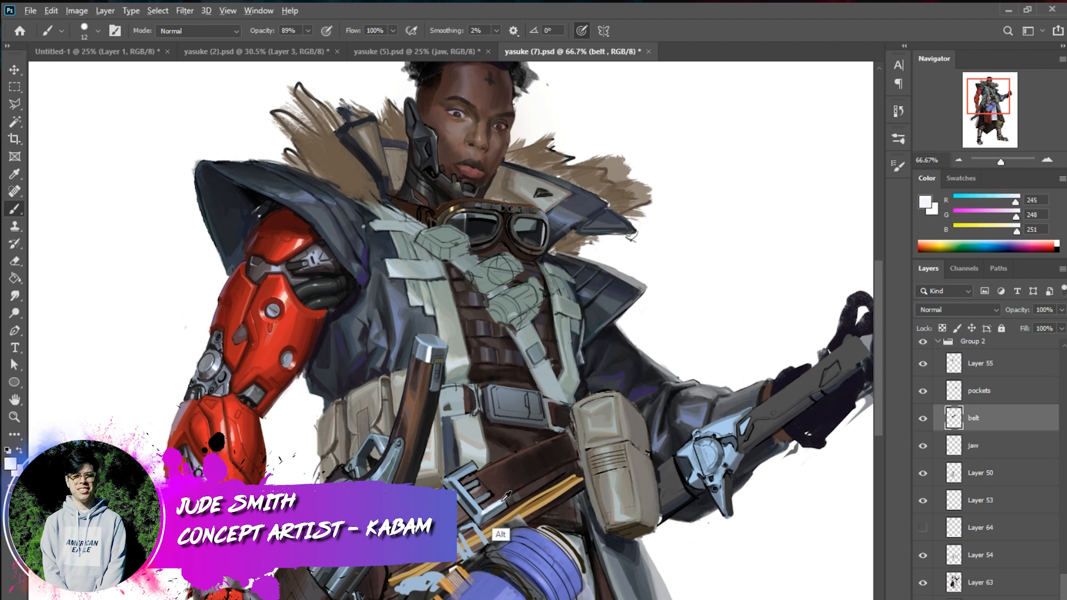
pyautogui.keyDown('alt'); pyautogui.click(478, 496); pyautogui.keyUp('alt')
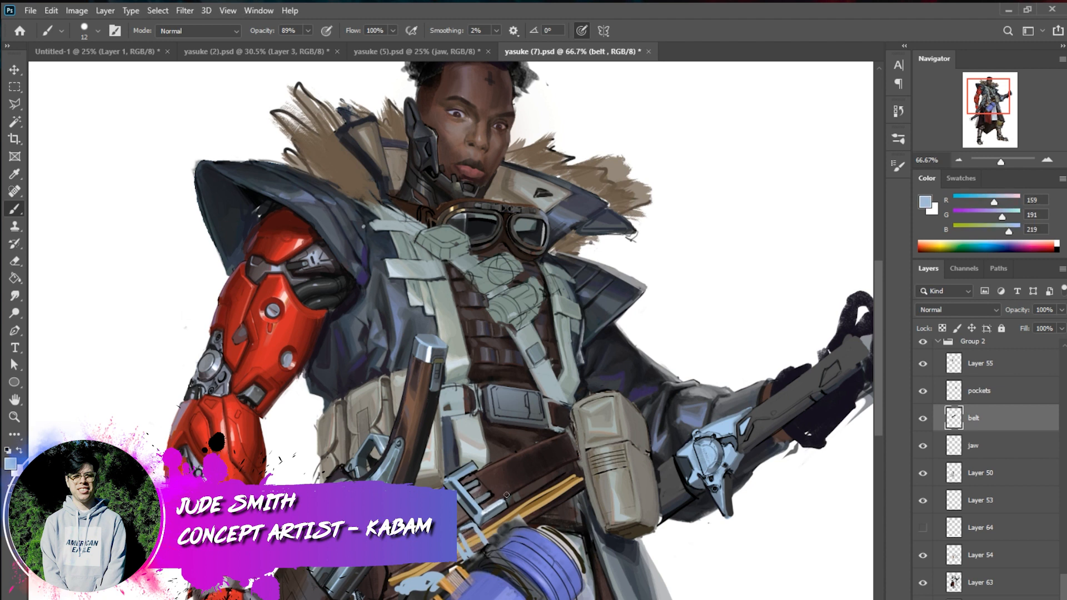
pyautogui.keyDown('alt'); pyautogui.click(489, 509); pyautogui.keyUp('alt')
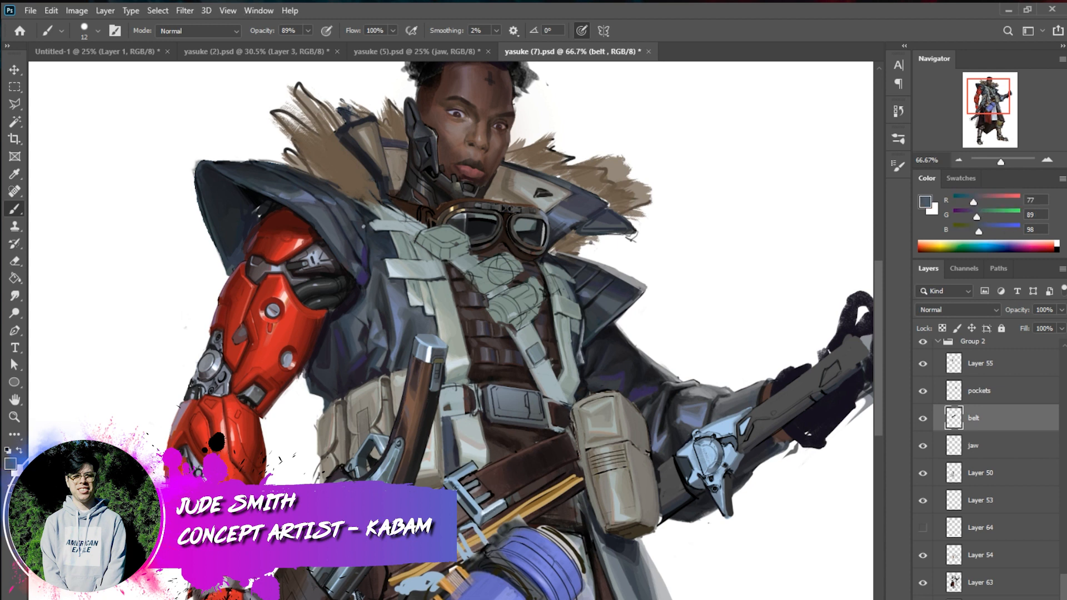
# Brighten the buckle's frame and prongs with strokes of sampled near-white and light blue
pyautogui.keyDown('alt'); pyautogui.click(489, 508); pyautogui.keyUp('alt')
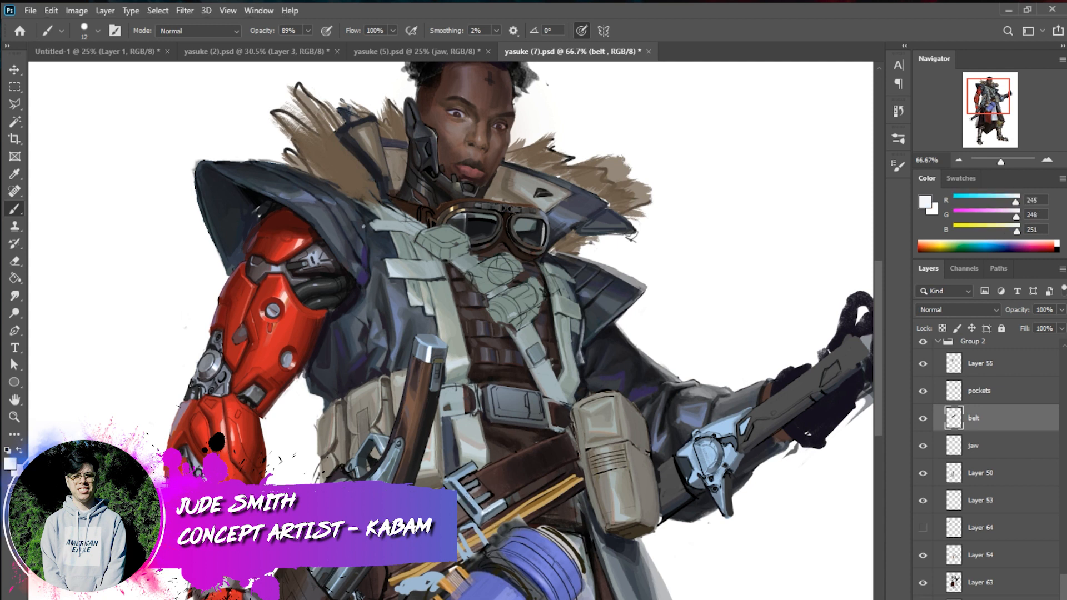
pyautogui.moveTo(484, 511); pyautogui.dragTo(473, 500)
pyautogui.keyDown('alt'); pyautogui.click(470, 478); pyautogui.keyUp('alt')
pyautogui.moveTo(457, 481); pyautogui.dragTo(484, 513)
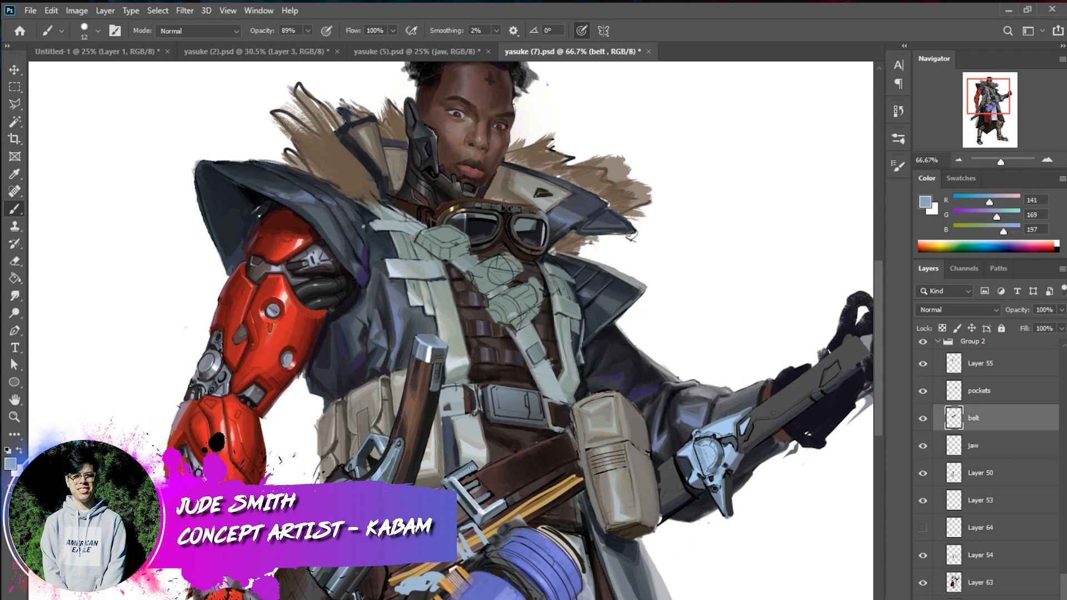
pyautogui.keyDown('alt'); pyautogui.click(462, 478); pyautogui.keyUp('alt')
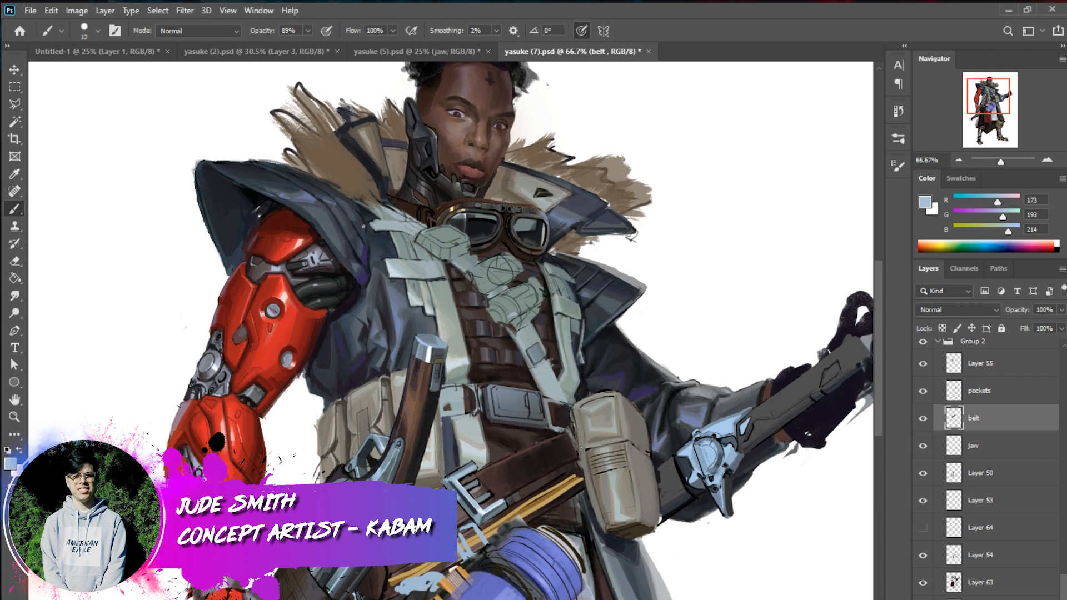
# Deepen the shadows on the diagonal leather belt around the buckle with sampled near-black and dark brown
pyautogui.keyDown('alt'); pyautogui.click(561, 485); pyautogui.keyUp('alt')
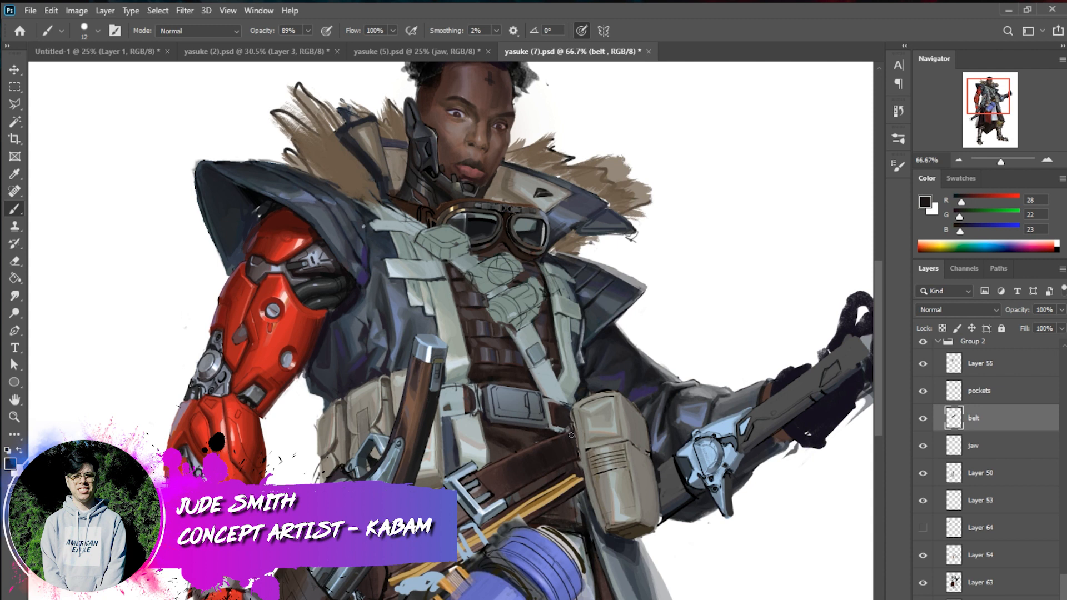
pyautogui.keyDown('alt'); pyautogui.click(551, 483); pyautogui.keyUp('alt')
pyautogui.keyDown('alt'); pyautogui.click(505, 508); pyautogui.keyUp('alt')
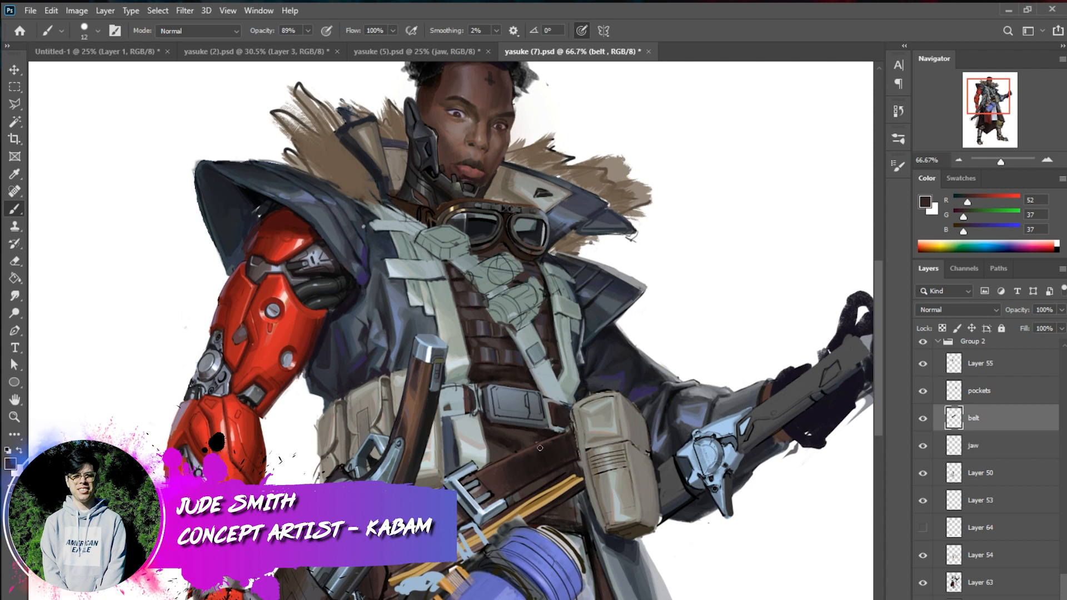
pyautogui.keyDown('alt'); pyautogui.click(463, 522); pyautogui.keyUp('alt')
pyautogui.keyDown('alt'); pyautogui.click(464, 528); pyautogui.keyUp('alt')
pyautogui.keyDown('alt'); pyautogui.click(519, 470); pyautogui.keyUp('alt')
pyautogui.press('shift')
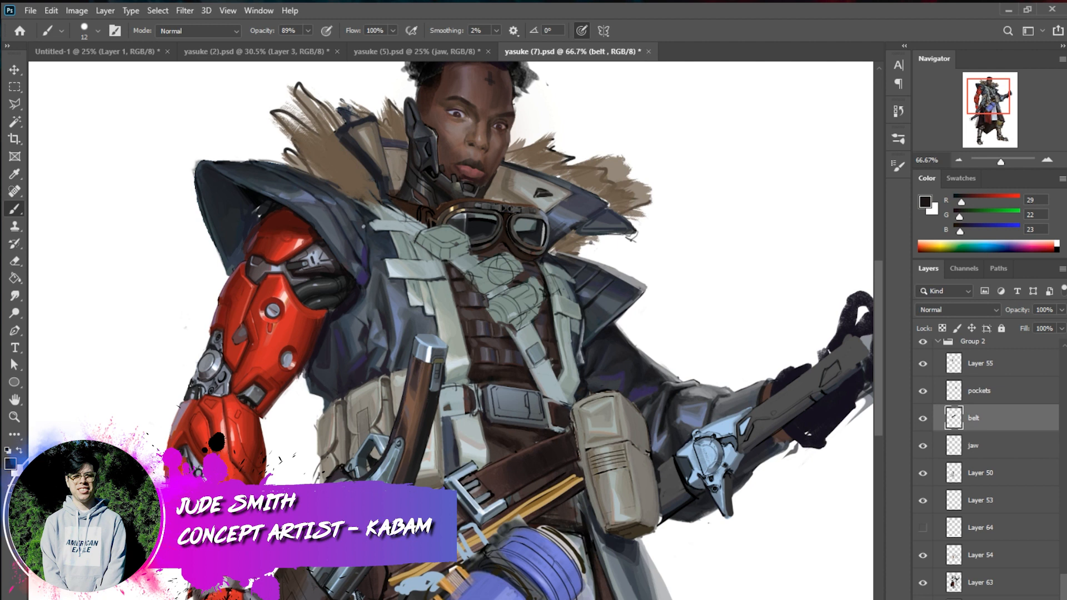
# Touch up the leather belt's edges between buckle and pouch with sampled mid-brown and near-black tones
pyautogui.keyDown('alt'); pyautogui.click(405, 594); pyautogui.keyUp('alt')
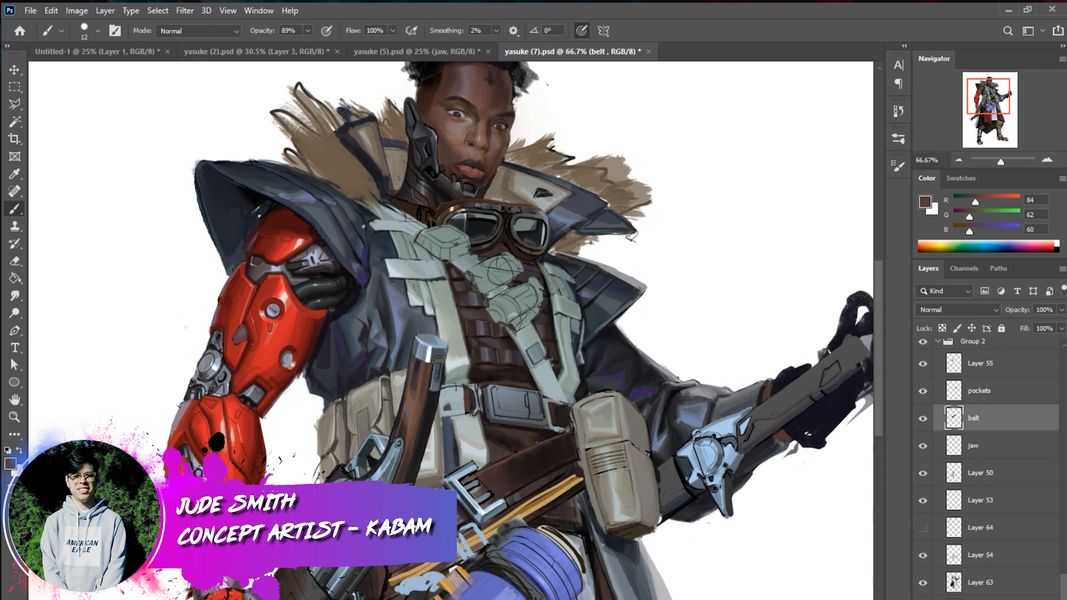
pyautogui.keyDown('alt'); pyautogui.click(443, 536); pyautogui.keyUp('alt')
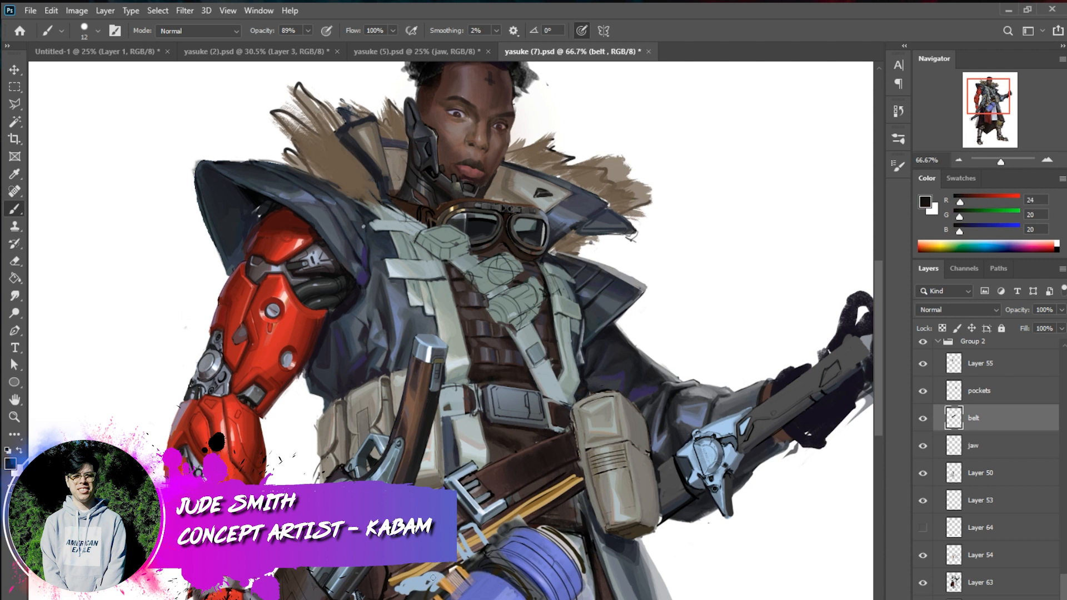
pyautogui.keyDown('alt'); pyautogui.click(553, 518); pyautogui.keyUp('alt')
pyautogui.keyDown('alt'); pyautogui.click(575, 477); pyautogui.keyUp('alt')
pyautogui.keyDown('alt'); pyautogui.click(525, 473); pyautogui.keyUp('alt')
# Clean up the buckle's frame sides and corners with sampled dark and medium greys
pyautogui.keyDown('alt'); pyautogui.click(470, 501); pyautogui.keyUp('alt')
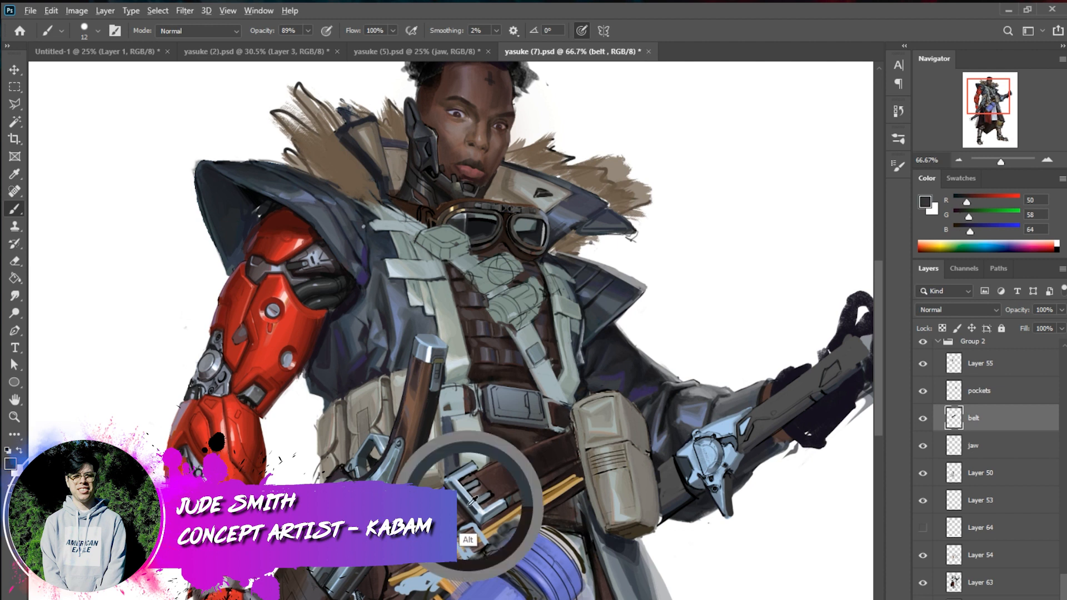
pyautogui.moveTo(473, 514); pyautogui.dragTo(457, 491)
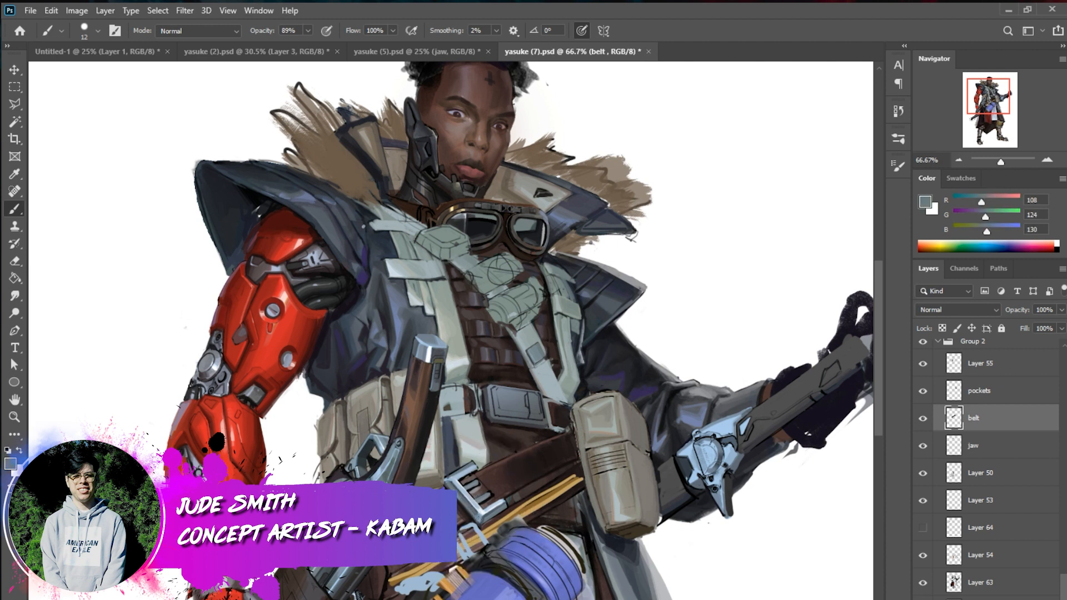
pyautogui.keyDown('alt'); pyautogui.click(473, 505); pyautogui.keyUp('alt')
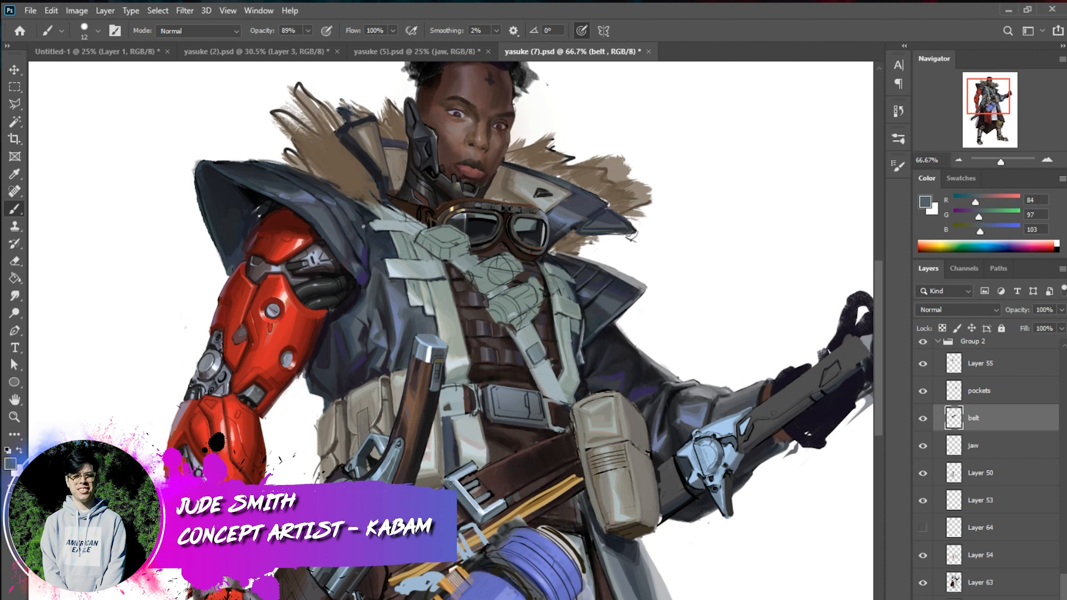
pyautogui.moveTo(473, 465); pyautogui.dragTo(451, 477)
pyautogui.keyDown('alt'); pyautogui.click(494, 515); pyautogui.keyUp('alt')
pyautogui.keyDown('alt'); pyautogui.click(462, 479); pyautogui.keyUp('alt')
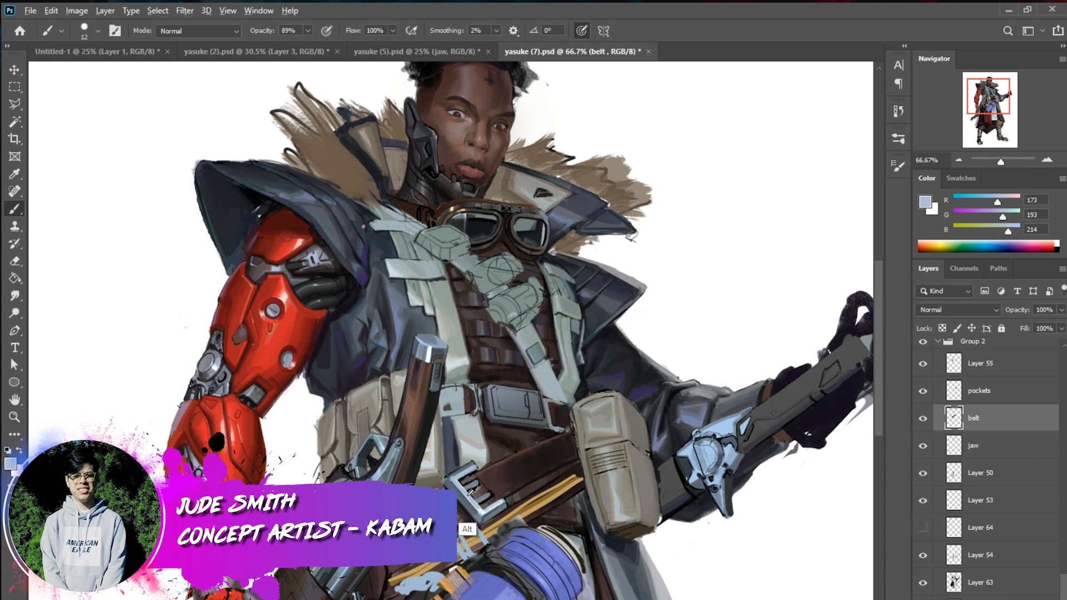
# Sharpen the buckle's left and lower edges with sampled light blue-grey and dark grey strokes
pyautogui.keyDown('alt'); pyautogui.click(463, 520); pyautogui.keyUp('alt')
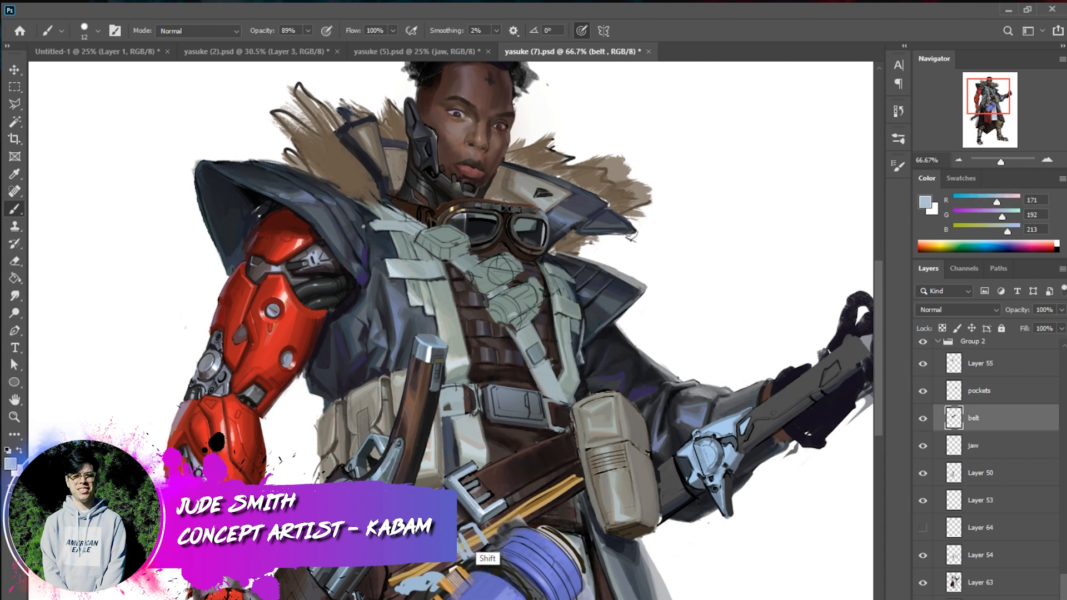
pyautogui.keyDown('alt'); pyautogui.click(475, 498); pyautogui.keyUp('alt')
pyautogui.click(453, 482)
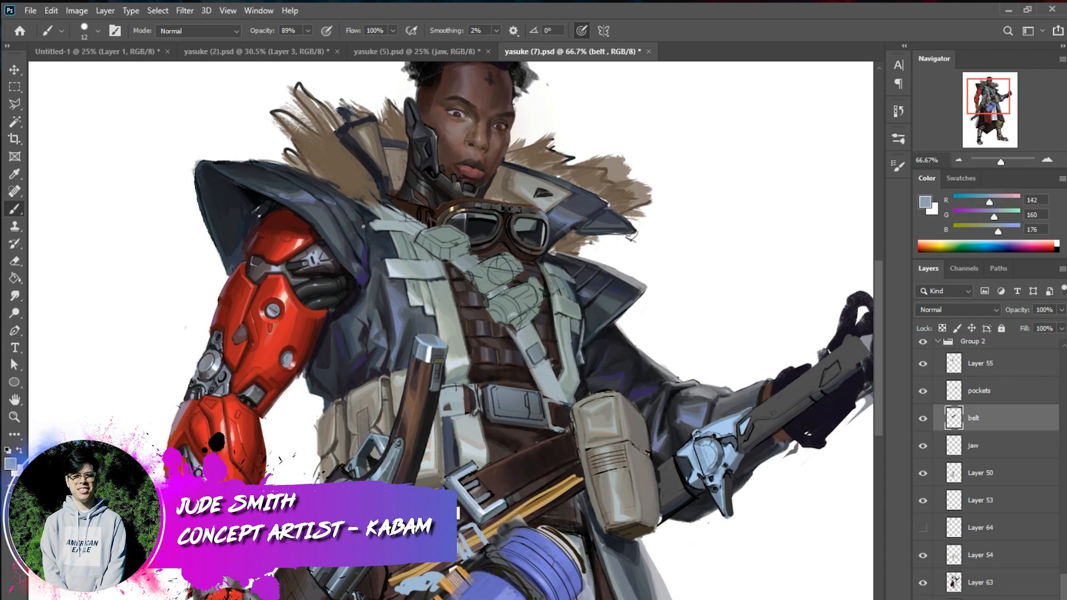
pyautogui.keyDown('shift'); pyautogui.click(482, 518); pyautogui.keyUp('shift')
pyautogui.keyDown('alt'); pyautogui.click(483, 512); pyautogui.keyUp('alt')
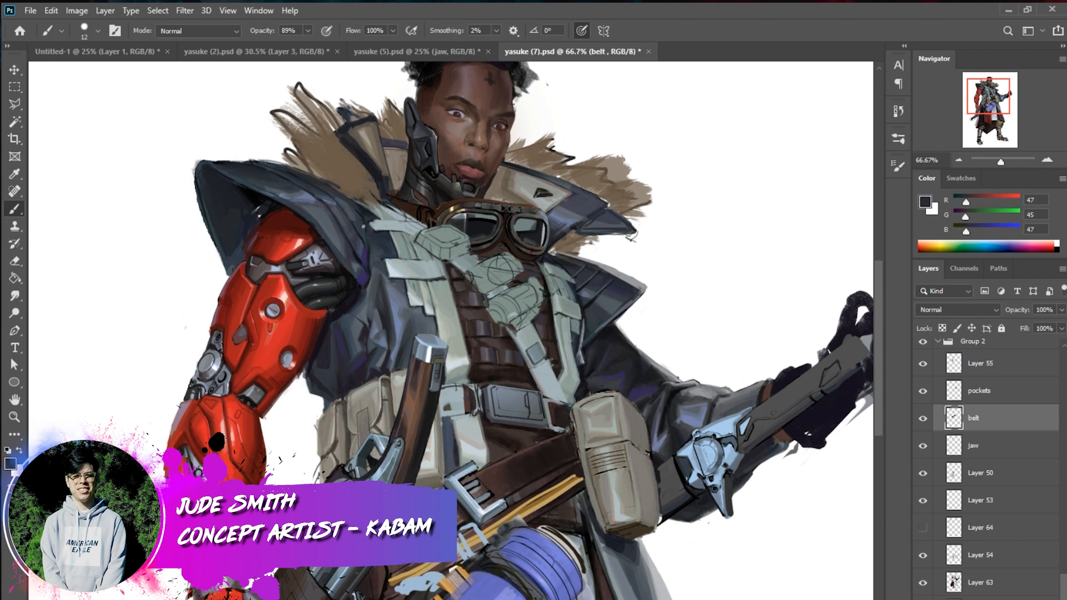
pyautogui.keyDown('alt'); pyautogui.click(493, 509); pyautogui.keyUp('alt')
pyautogui.moveTo(503, 505); pyautogui.dragTo(482, 518)
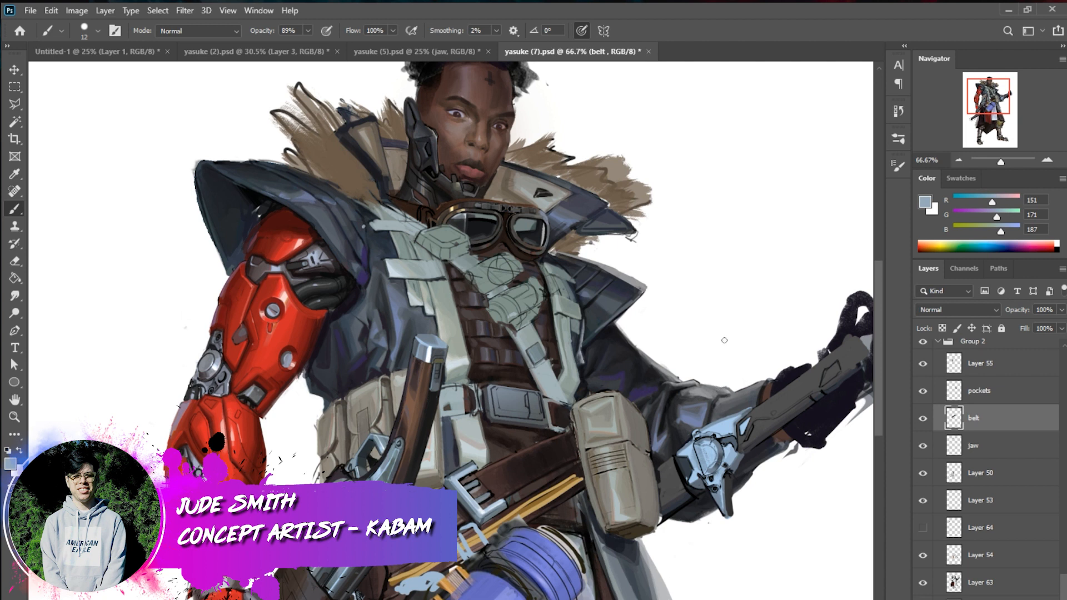
# On Layer 63, darken the edge of the raised collar beside the jaw with sampled near-black strokes
pyautogui.click(983, 581)
pyautogui.press('alt')
pyautogui.press('alt')
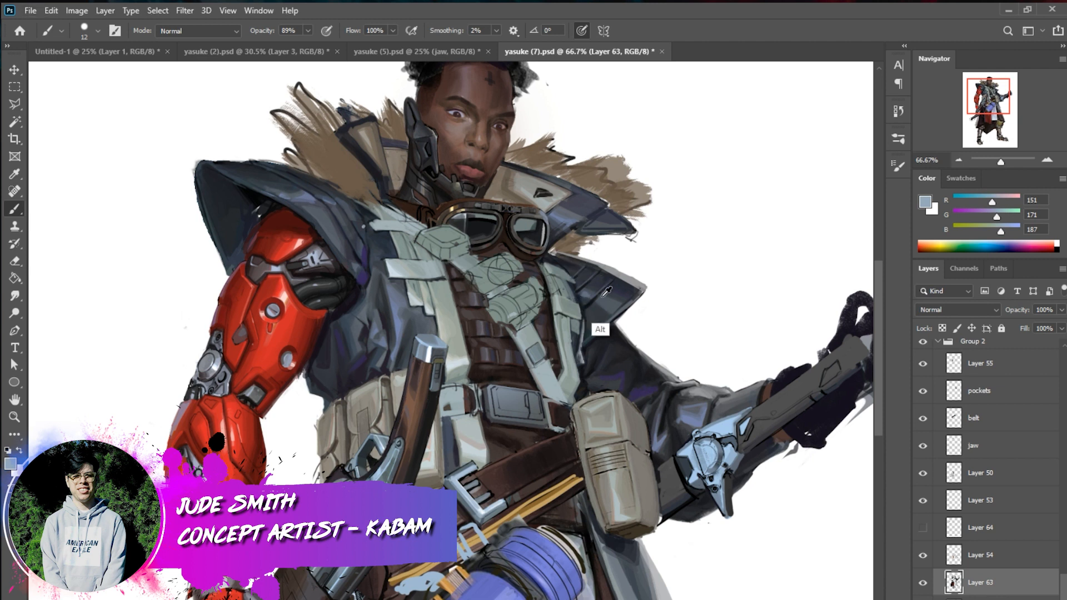
pyautogui.keyDown('alt'); pyautogui.click(595, 368); pyautogui.keyUp('alt')
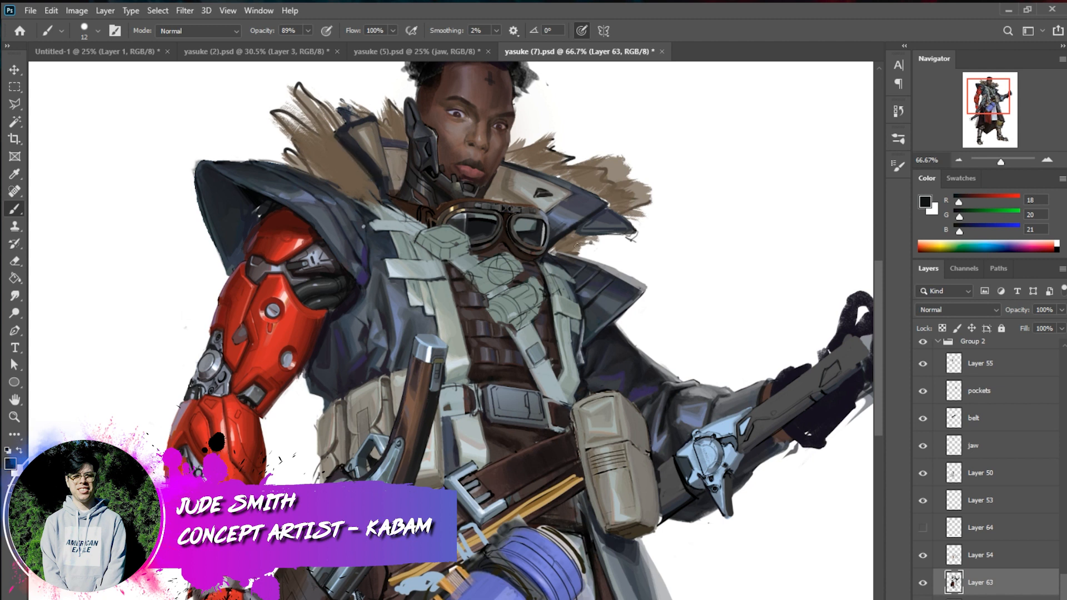
pyautogui.keyDown('alt'); pyautogui.click(658, 425); pyautogui.keyUp('alt')
pyautogui.keyDown('alt'); pyautogui.click(349, 279); pyautogui.keyUp('alt')
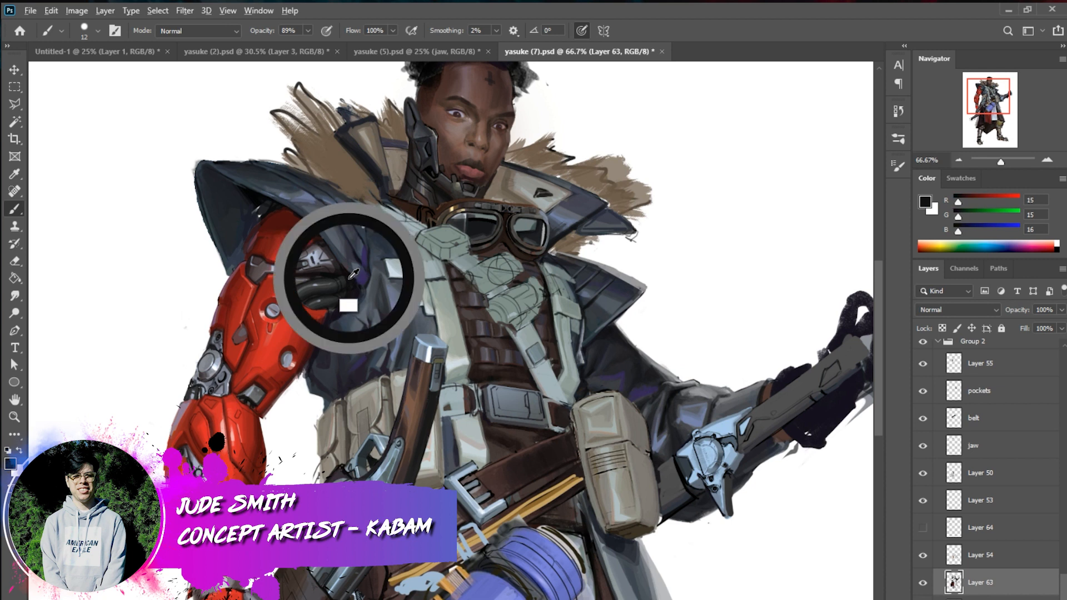
pyautogui.moveTo(373, 175); pyautogui.dragTo(385, 193)
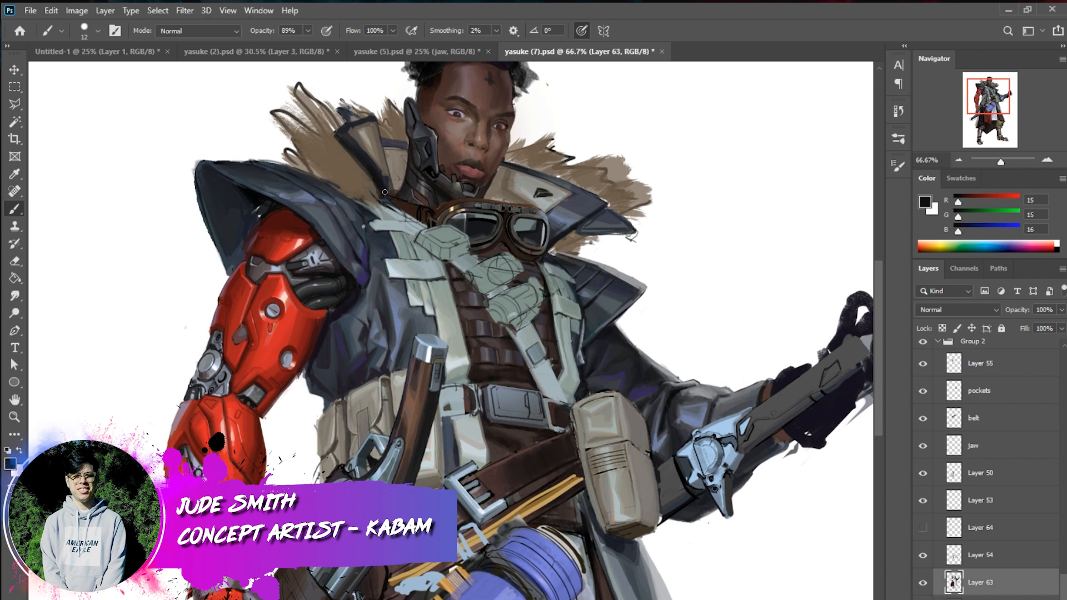
pyautogui.moveTo(351, 137); pyautogui.dragTo(386, 178)
pyautogui.hotkey('ctrl', 'z')
pyautogui.moveTo(351, 134); pyautogui.dragTo(388, 192)
# Touch up the raised collar's dark edge with a 14 px brush and sample a dark grey from the opposite collar
pyautogui.rightClick(475, 169)
pyautogui.moveTo(530, 174); pyautogui.dragTo(534, 174)
pyautogui.click(348, 129)
pyautogui.press('alt')
pyautogui.keyDown('alt'); pyautogui.click(526, 169); pyautogui.keyUp('alt')
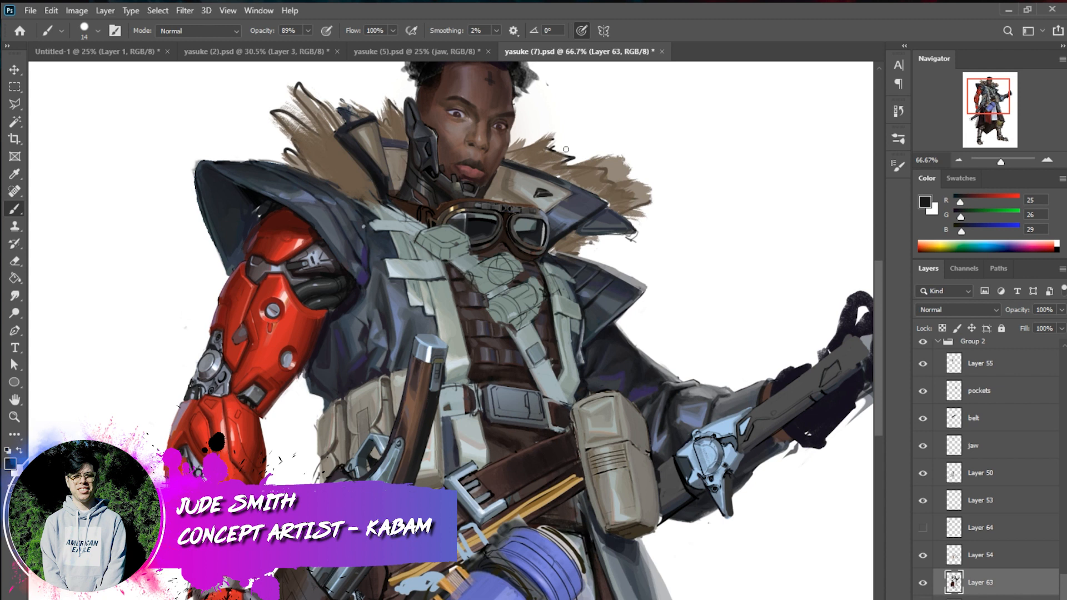
# Add a new layer above Layer 63, set the brush to 12 px and sample grey-green from the chest straps
pyautogui.click(922, 584)
pyautogui.click(923, 584)
pyautogui.hotkey('ctrl', 'shift', 'alt', 'n')
pyautogui.rightClick(549, 365)
pyautogui.moveTo(619, 393); pyautogui.dragTo(606, 393)
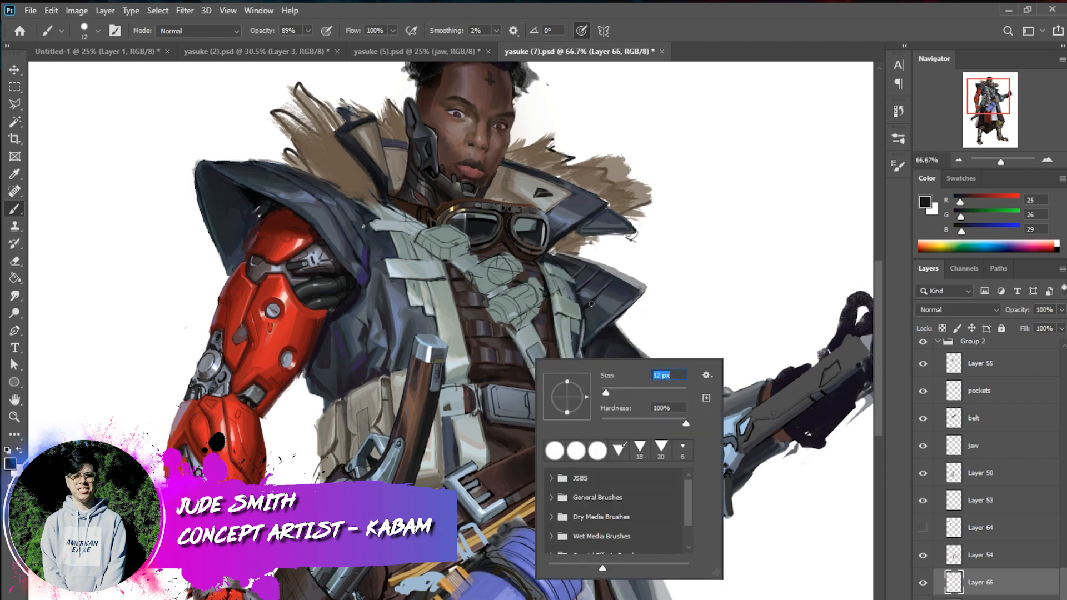
pyautogui.press('Escape')
pyautogui.keyDown('alt'); pyautogui.click(575, 340); pyautogui.keyUp('alt')
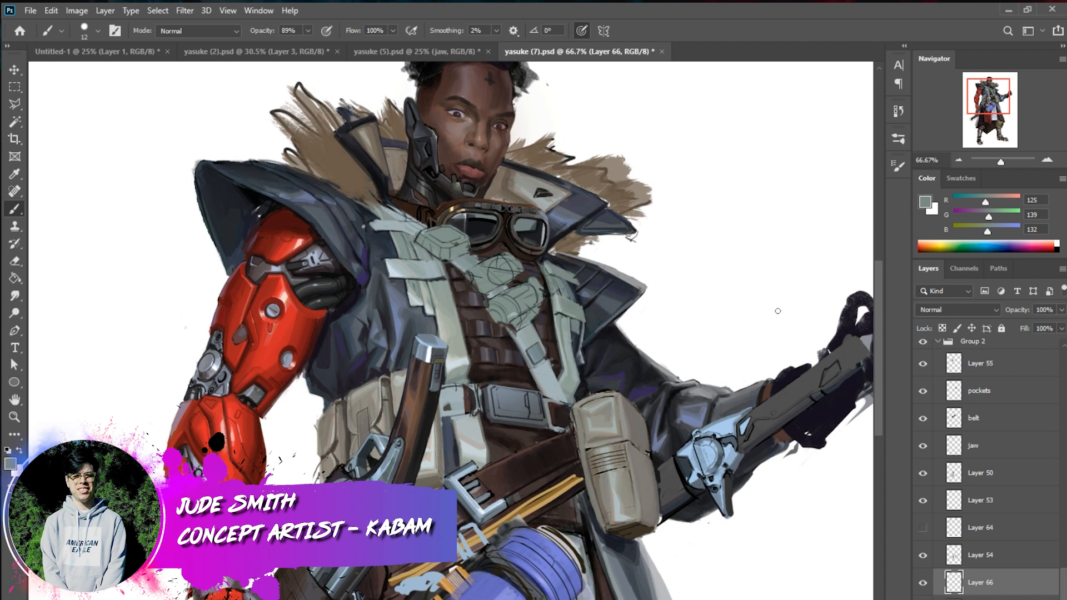
# Cover the two sketched chest canisters in flat grey-green with a 47 px brush and move Layer 66 above Layer 61
pyautogui.rightClick(726, 373)
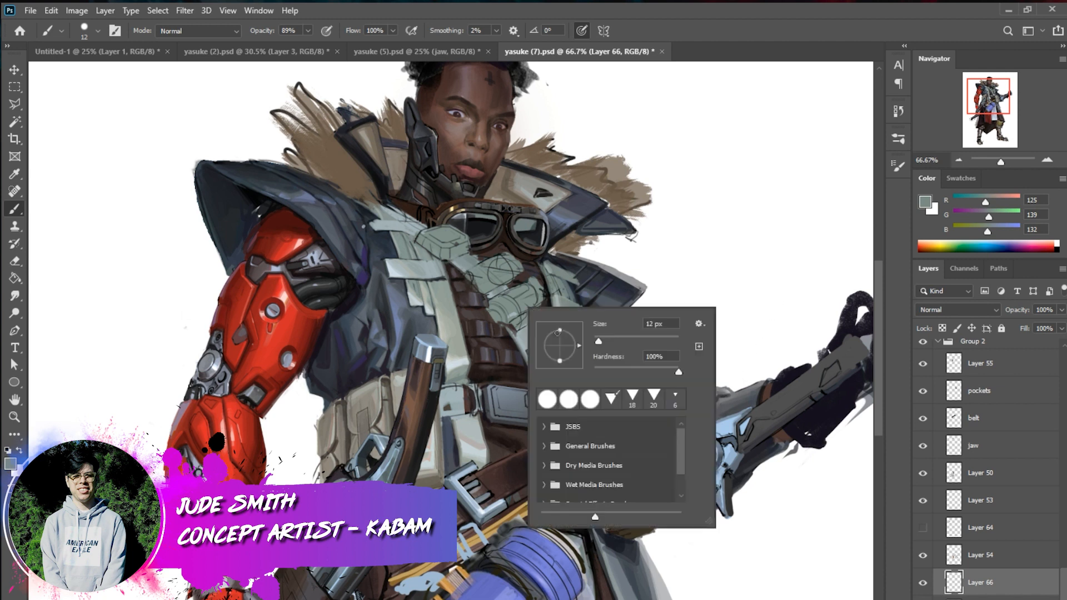
pyautogui.moveTo(505, 256)
pyautogui.mouseDown()
pyautogui.moveTo(463, 292)
pyautogui.moveTo(507, 256)
pyautogui.moveTo(466, 273)
pyautogui.moveTo(473, 268)
pyautogui.moveTo(468, 298)
pyautogui.moveTo(467, 288)
pyautogui.moveTo(517, 270)
pyautogui.moveTo(500, 285)
pyautogui.moveTo(468, 274)
pyautogui.moveTo(481, 293)
pyautogui.moveTo(469, 275)
pyautogui.moveTo(469, 293)
pyautogui.moveTo(488, 264)
pyautogui.mouseUp()
pyautogui.hotkey('ctrl', 'z')
pyautogui.rightClick(501, 263)
pyautogui.moveTo(594, 311); pyautogui.dragTo(609, 312)
pyautogui.moveTo(512, 260)
pyautogui.mouseDown()
pyautogui.moveTo(472, 284)
pyautogui.moveTo(511, 266)
pyautogui.mouseUp()
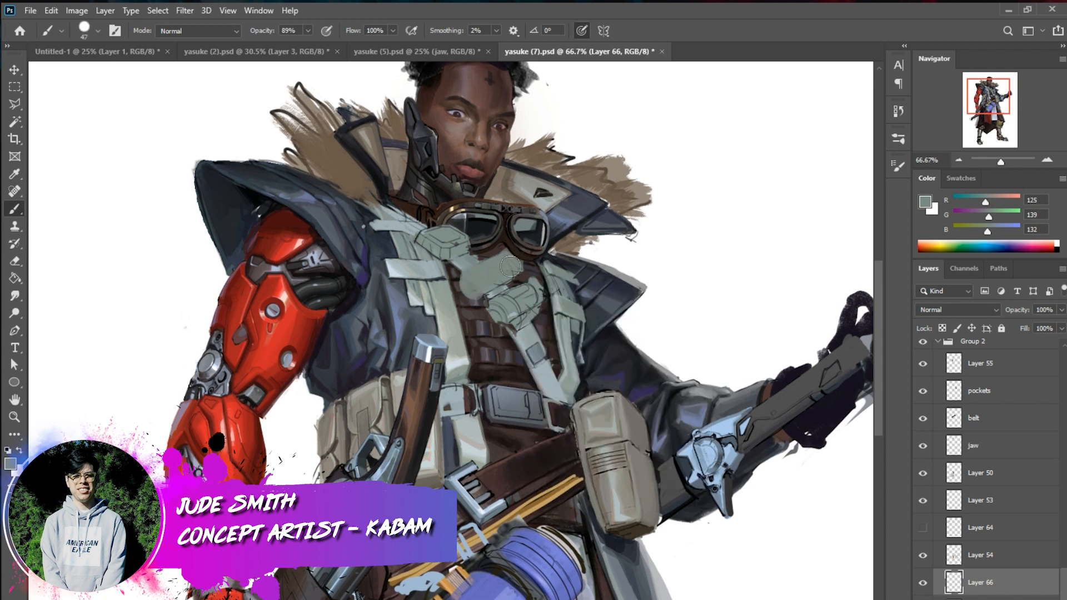
pyautogui.moveTo(535, 290)
pyautogui.mouseDown()
pyautogui.moveTo(512, 308)
pyautogui.moveTo(515, 291)
pyautogui.moveTo(488, 314)
pyautogui.moveTo(508, 315)
pyautogui.moveTo(492, 321)
pyautogui.moveTo(508, 306)
pyautogui.mouseUp()
pyautogui.hotkey('ctrl', 'z')
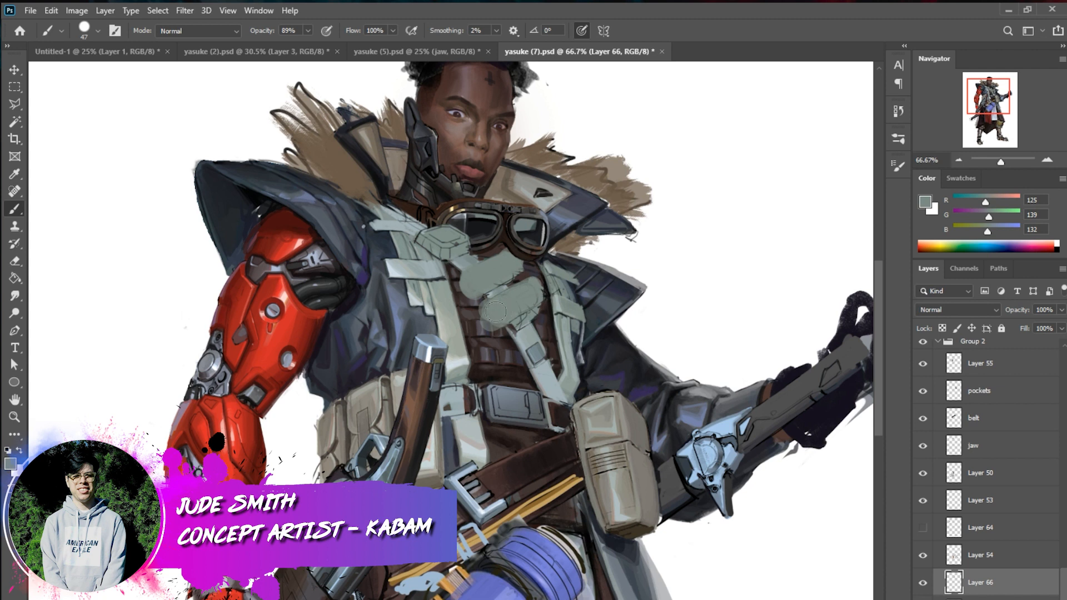
pyautogui.moveTo(981, 583); pyautogui.dragTo(979, 356)
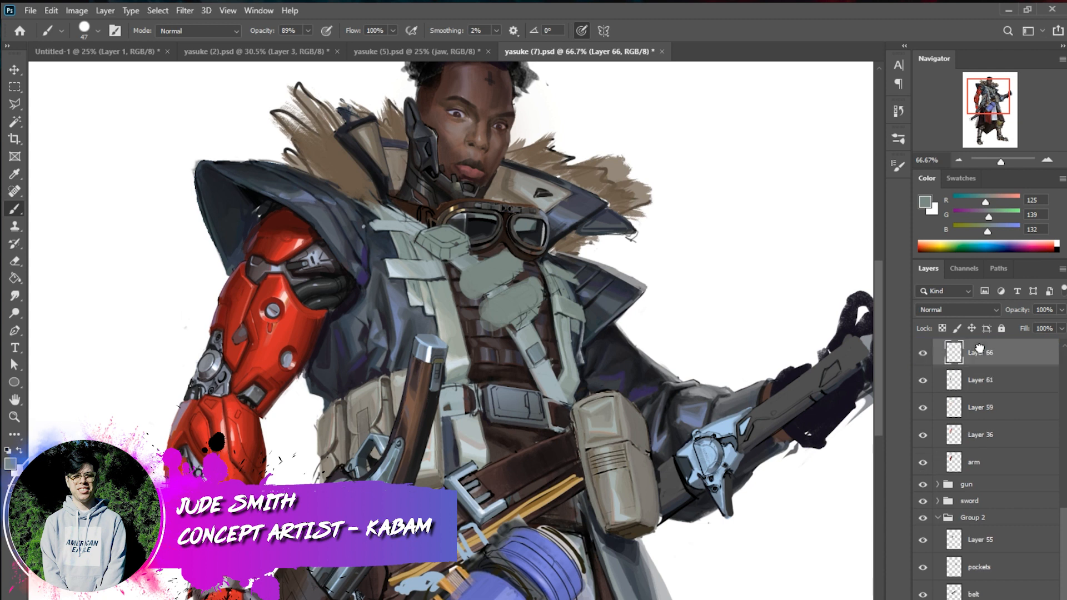
# Paint a pale highlight along the lower canister and darker round end caps on both canisters with a 36 px brush
pyautogui.moveTo(511, 290)
pyautogui.mouseDown()
pyautogui.moveTo(486, 303)
pyautogui.moveTo(505, 308)
pyautogui.mouseUp()
pyautogui.rightClick(586, 329)
pyautogui.moveTo(658, 345); pyautogui.dragTo(656, 344)
pyautogui.press('Return')
pyautogui.keyDown('alt'); pyautogui.click(466, 352); pyautogui.keyUp('alt')
pyautogui.moveTo(542, 281)
pyautogui.mouseDown()
pyautogui.moveTo(500, 308)
pyautogui.moveTo(529, 290)
pyautogui.moveTo(504, 303)
pyautogui.moveTo(513, 318)
pyautogui.moveTo(537, 306)
pyautogui.moveTo(532, 290)
pyautogui.moveTo(504, 304)
pyautogui.moveTo(532, 287)
pyautogui.moveTo(504, 308)
pyautogui.moveTo(533, 297)
pyautogui.moveTo(499, 306)
pyautogui.moveTo(530, 287)
pyautogui.moveTo(507, 300)
pyautogui.mouseUp()
pyautogui.hotkey('ctrl', 'z')
pyautogui.hotkey('ctrl', 'z')
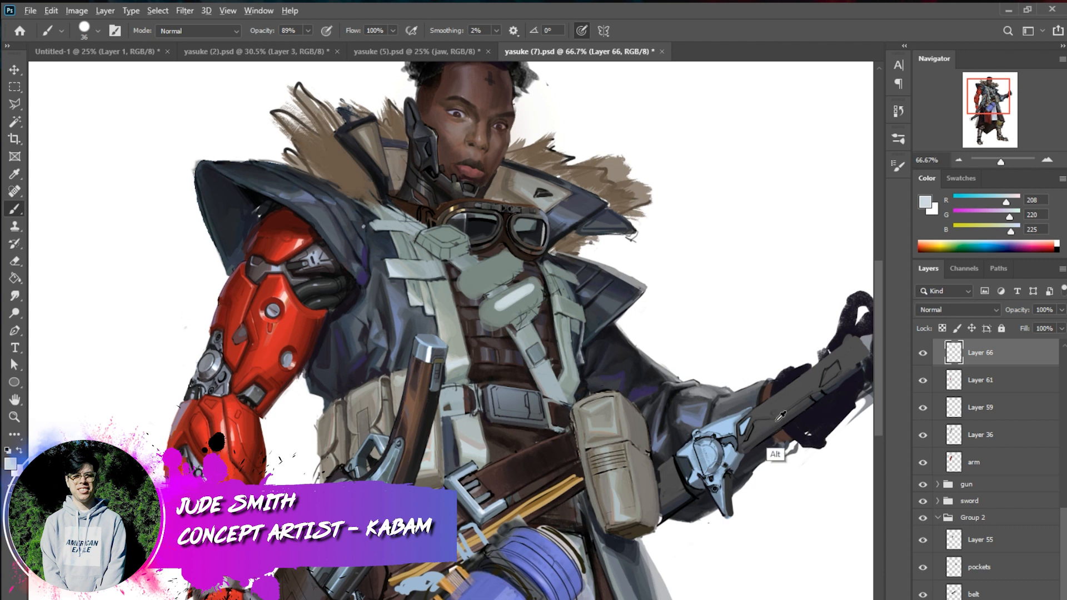
pyautogui.keyDown('alt'); pyautogui.click(498, 324); pyautogui.keyUp('alt')
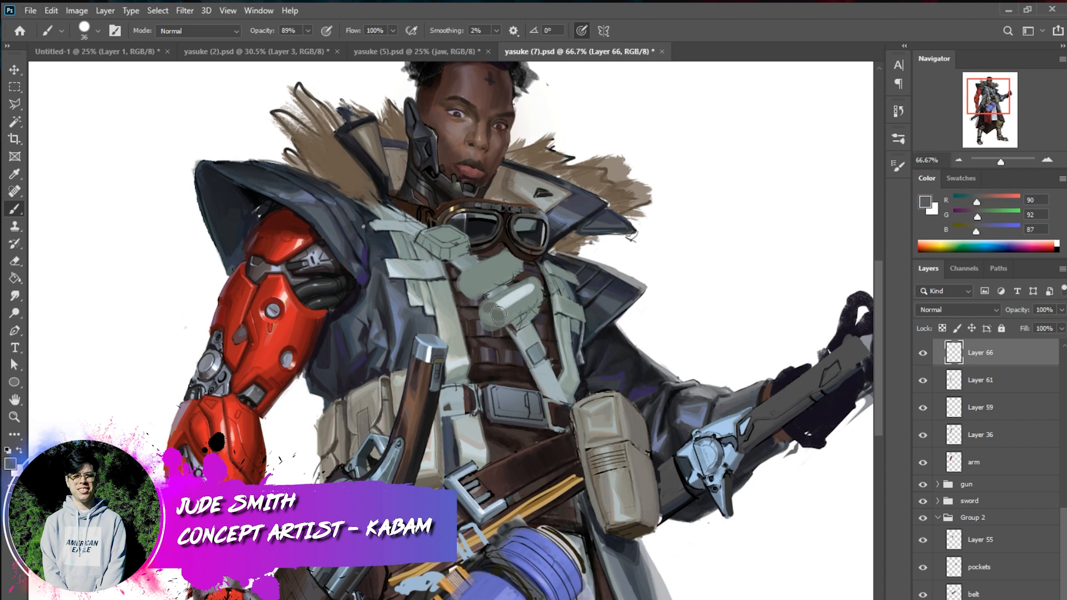
pyautogui.moveTo(467, 290); pyautogui.dragTo(468, 281)
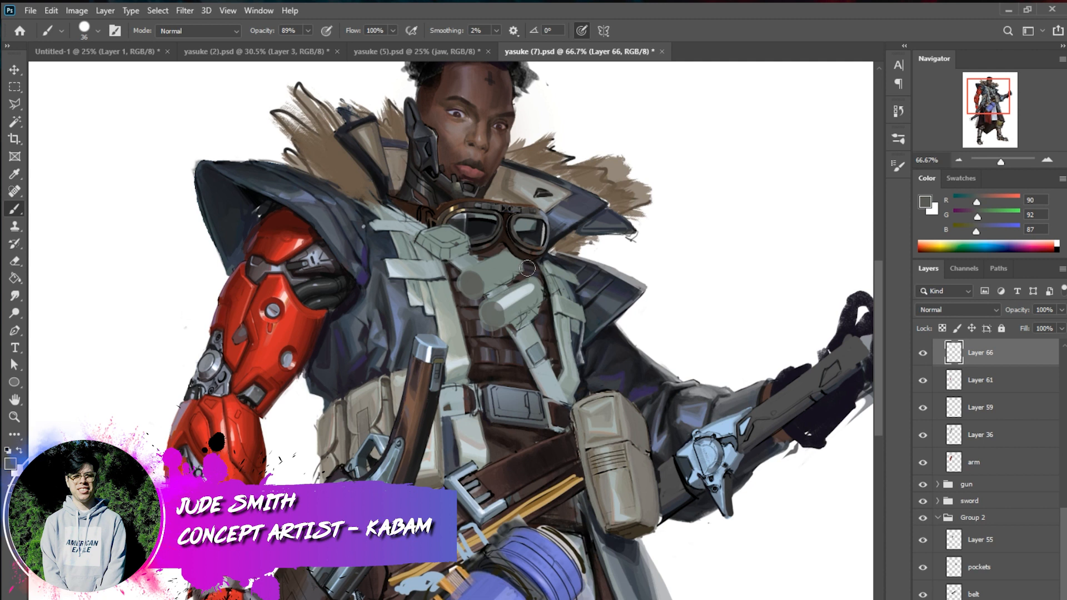
# Outline the lower canister in a sampled dark tone and paint narrow bands across it with a 10 px brush
pyautogui.rightClick(591, 328)
pyautogui.moveTo(674, 361); pyautogui.dragTo(661, 361)
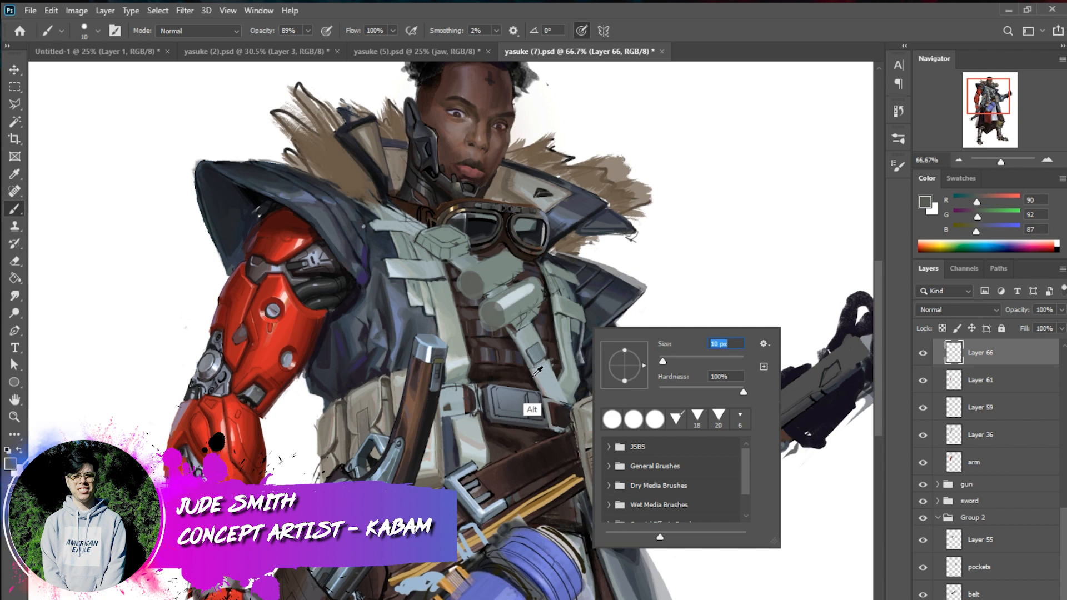
pyautogui.keyDown('alt'); pyautogui.click(535, 378); pyautogui.keyUp('alt')
pyautogui.moveTo(539, 306); pyautogui.dragTo(506, 326)
pyautogui.moveTo(534, 278); pyautogui.dragTo(485, 300)
pyautogui.moveTo(491, 297)
pyautogui.mouseDown()
pyautogui.moveTo(478, 316)
pyautogui.moveTo(490, 329)
pyautogui.moveTo(480, 310)
pyautogui.moveTo(491, 327)
pyautogui.moveTo(516, 314)
pyautogui.moveTo(499, 297)
pyautogui.moveTo(514, 319)
pyautogui.mouseUp()
pyautogui.hotkey('ctrl', 'z')
pyautogui.moveTo(506, 295)
pyautogui.mouseDown()
pyautogui.moveTo(527, 323)
pyautogui.moveTo(534, 285)
pyautogui.mouseUp()
pyautogui.moveTo(533, 286)
pyautogui.mouseDown()
pyautogui.moveTo(512, 296)
pyautogui.moveTo(535, 295)
pyautogui.moveTo(529, 286)
pyautogui.moveTo(526, 298)
pyautogui.moveTo(535, 279)
pyautogui.moveTo(511, 298)
pyautogui.moveTo(534, 305)
pyautogui.mouseUp()
pyautogui.hotkey('ctrl', 'z')
pyautogui.hotkey('ctrl', 'z')
pyautogui.hotkey('ctrl', 'z')
pyautogui.moveTo(533, 293); pyautogui.dragTo(524, 286)
pyautogui.keyDown('alt'); pyautogui.click(511, 340); pyautogui.keyUp('alt')
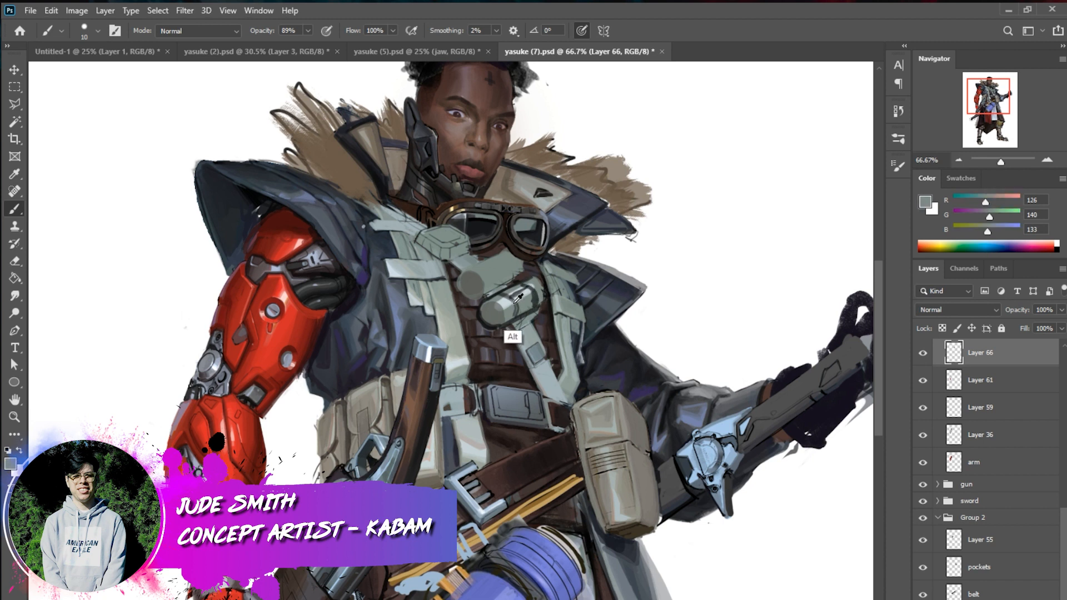
# Refine the lower canister's highlight and shade the upper canister as a cylinder with sampled light, mid and dark greys
pyautogui.keyDown('alt'); pyautogui.click(515, 304); pyautogui.keyUp('alt')
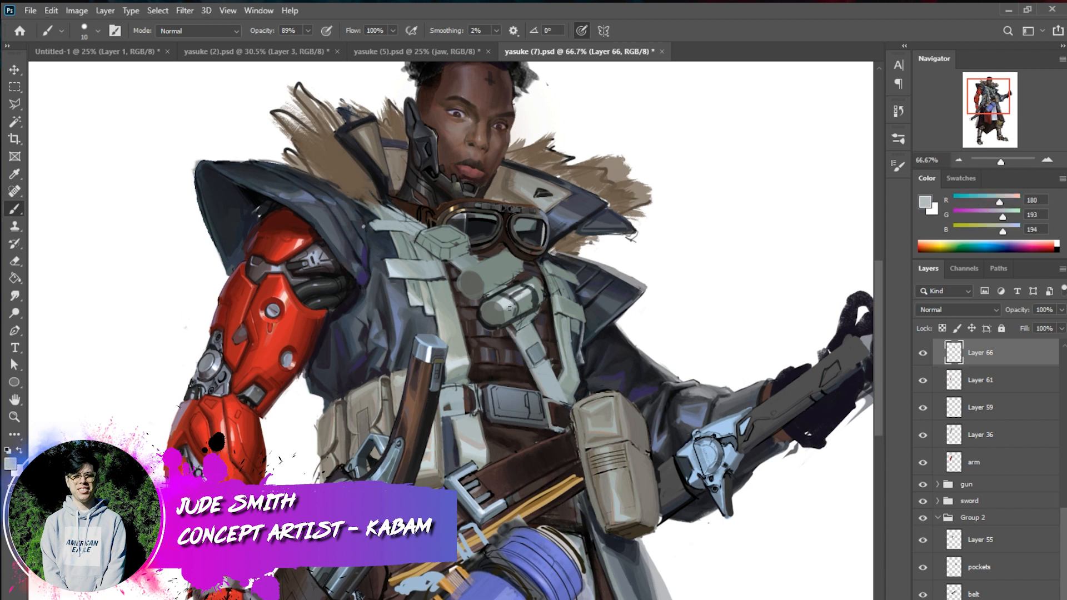
pyautogui.moveTo(514, 306); pyautogui.dragTo(503, 312)
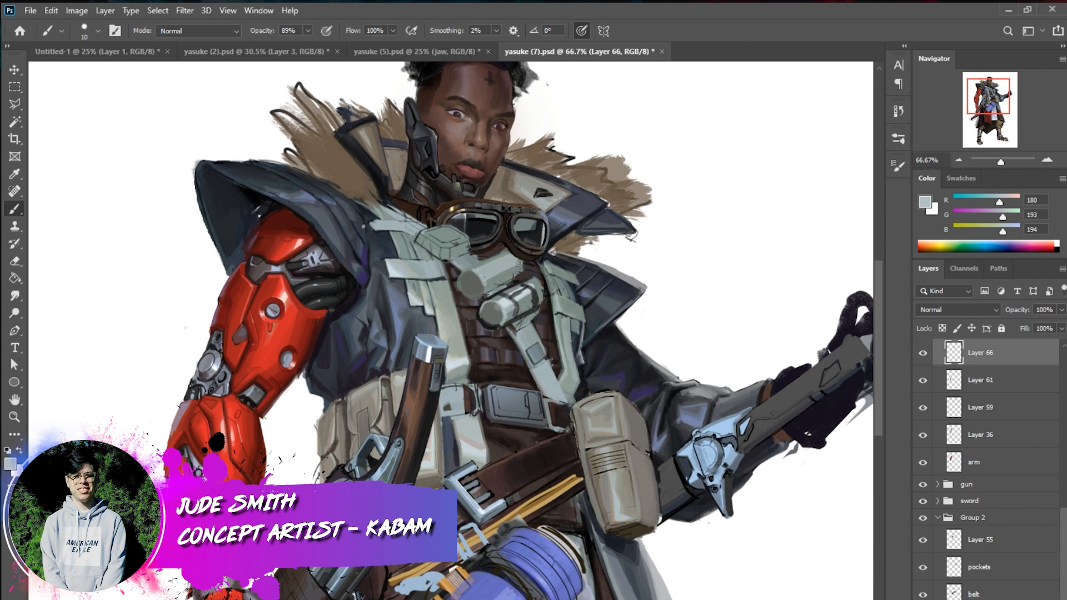
pyautogui.keyDown('alt'); pyautogui.click(508, 281); pyautogui.keyUp('alt')
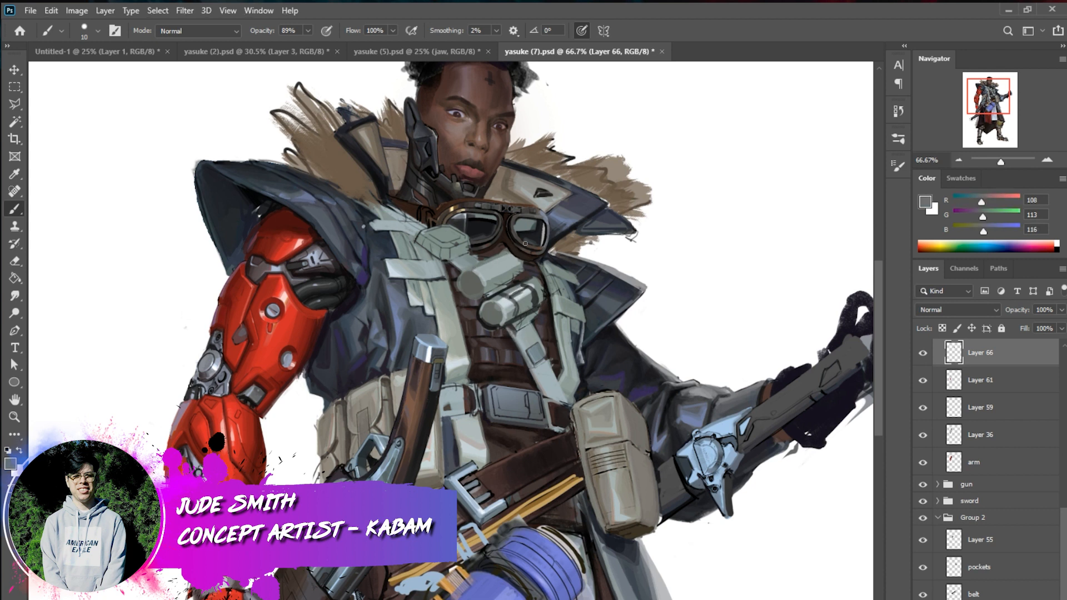
pyautogui.keyDown('alt'); pyautogui.click(522, 314); pyautogui.keyUp('alt')
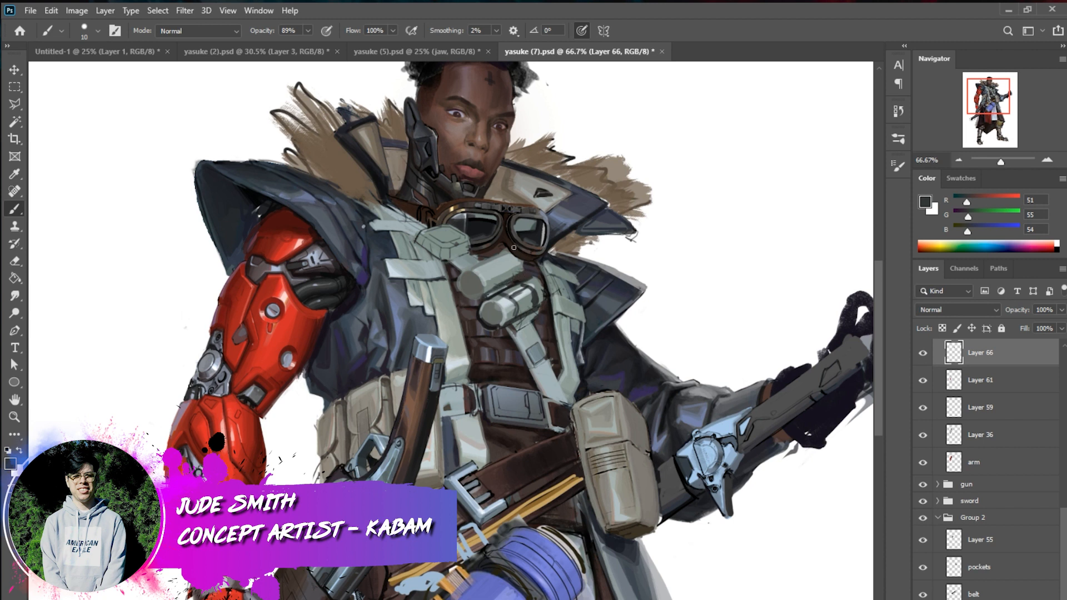
pyautogui.keyDown('alt'); pyautogui.click(516, 272); pyautogui.keyUp('alt')
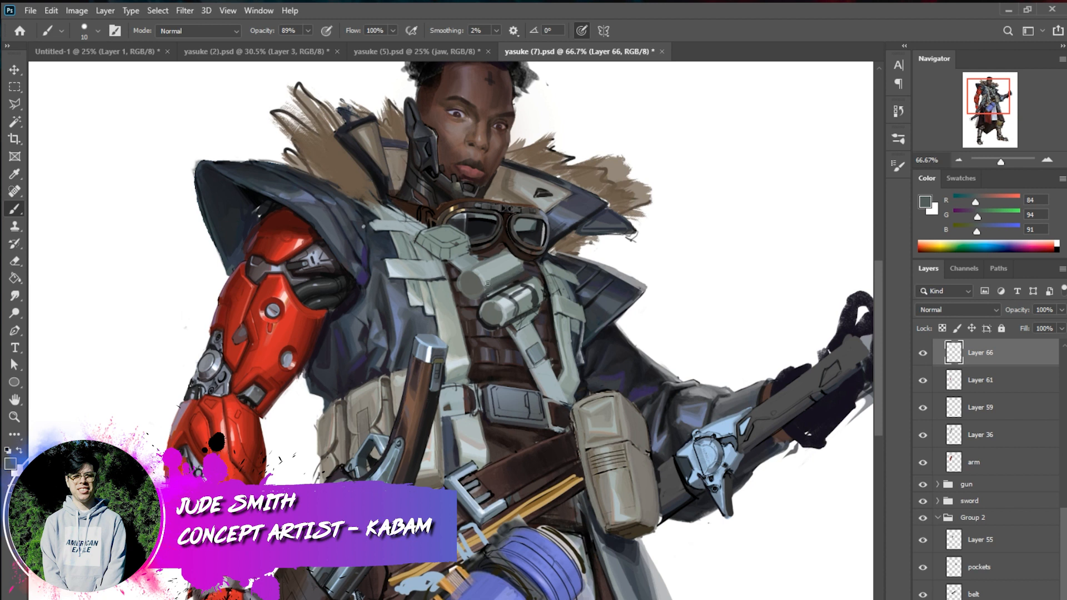
pyautogui.keyDown('alt'); pyautogui.click(508, 278); pyautogui.keyUp('alt')
pyautogui.keyDown('alt'); pyautogui.click(510, 270); pyautogui.keyUp('alt')
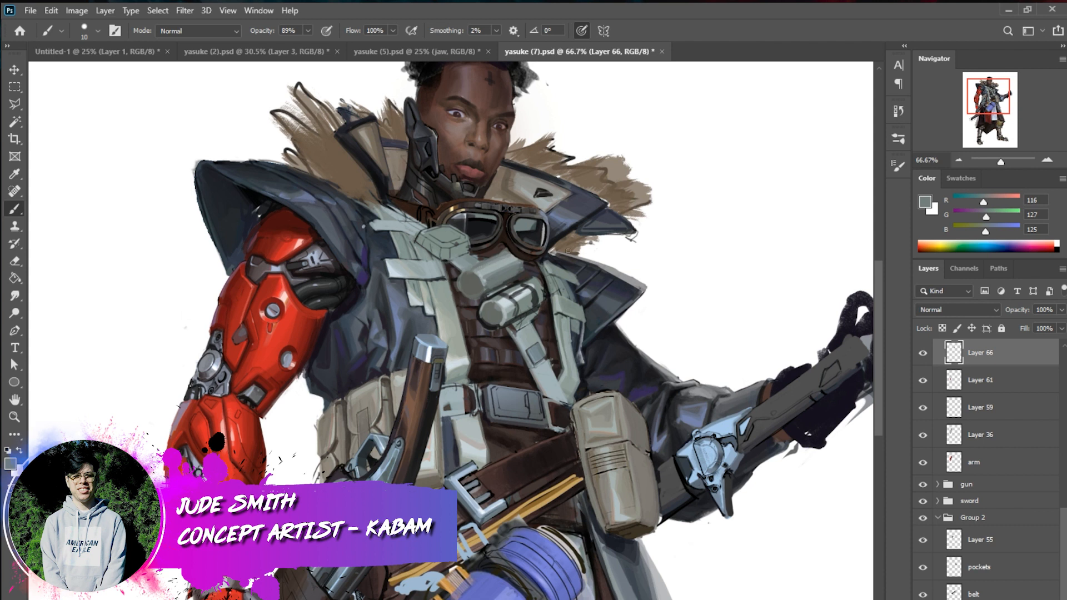
# Smooth the canisters' shading with sampled grey-green tones using a 36 px brush, and reduce the brush to 15 px
pyautogui.rightClick(550, 299)
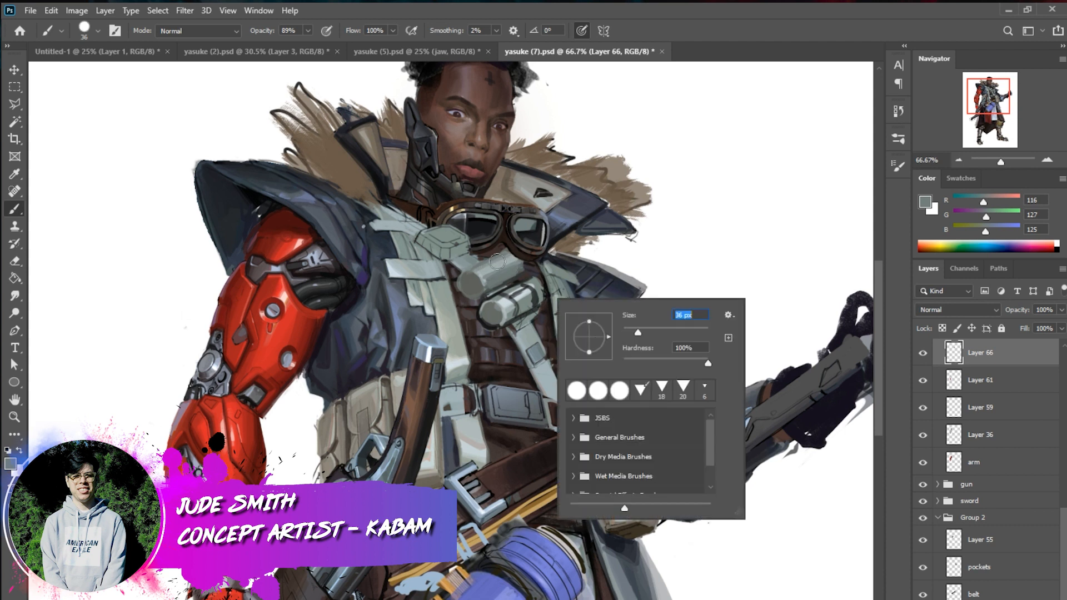
pyautogui.keyDown('alt'); pyautogui.click(503, 301); pyautogui.keyUp('alt')
pyautogui.keyDown('alt'); pyautogui.click(502, 303); pyautogui.keyUp('alt')
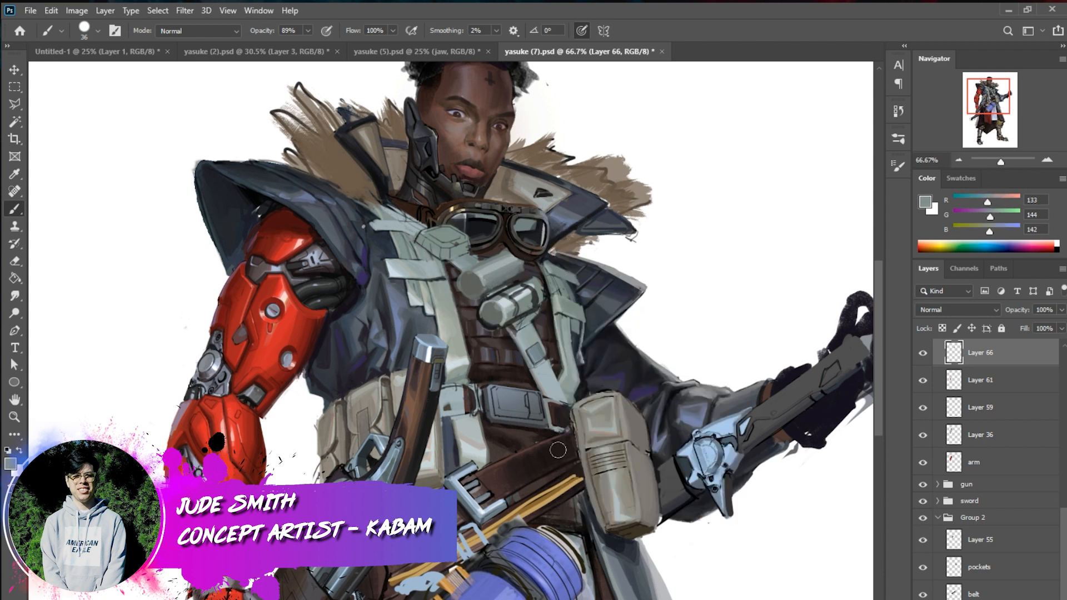
pyautogui.rightClick(609, 367)
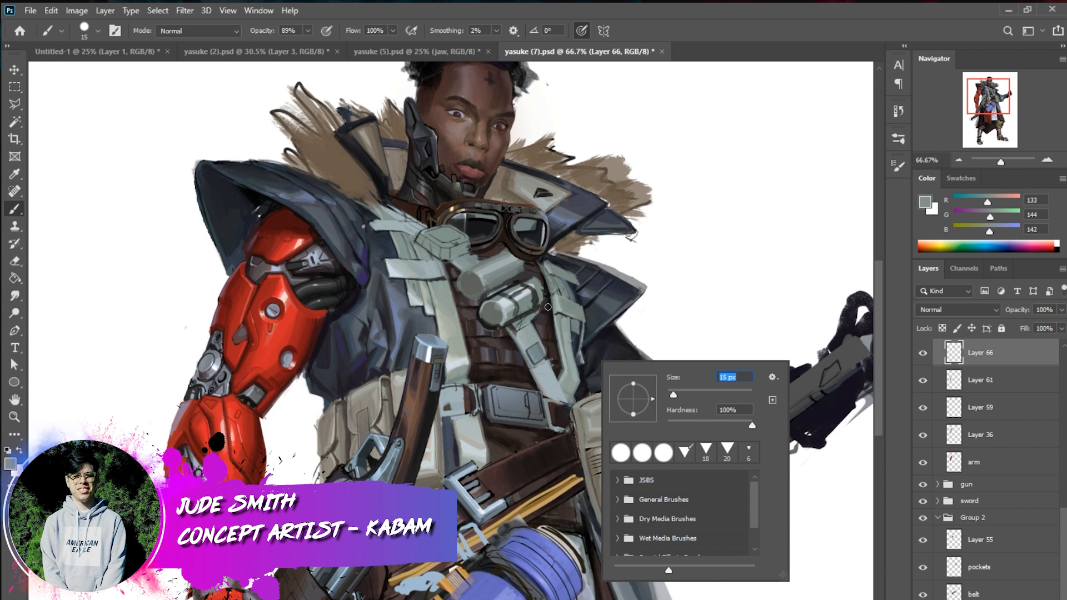
# Turn on the ellipse ruler in Lazy Nezumi Pro, fit it to the upper canister's round end and set a 6 px brush
pyautogui.click(1049, 161)
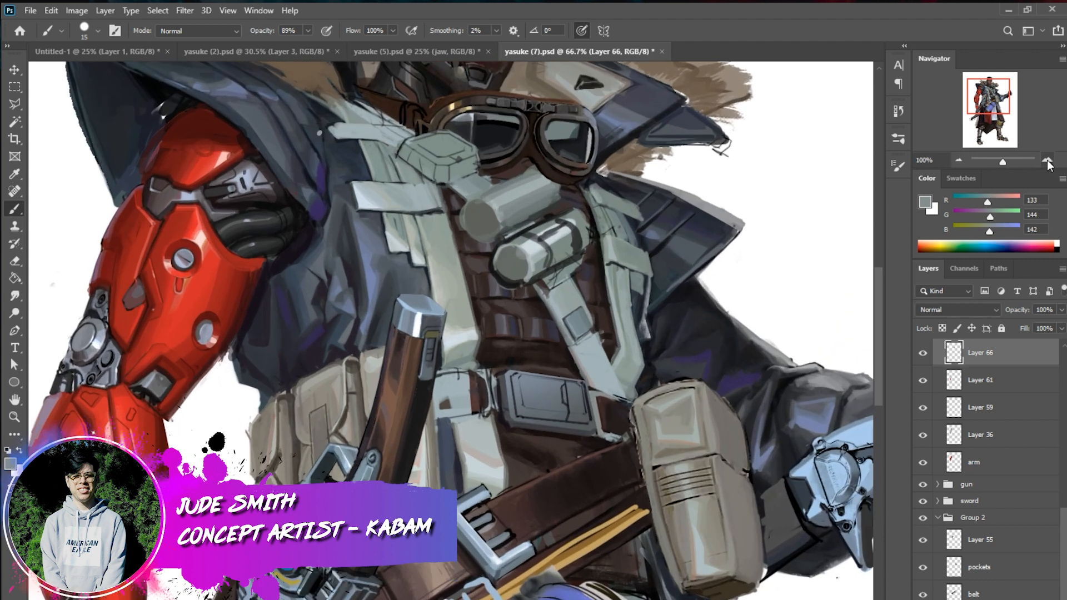
pyautogui.moveTo(995, 92); pyautogui.dragTo(1002, 88)
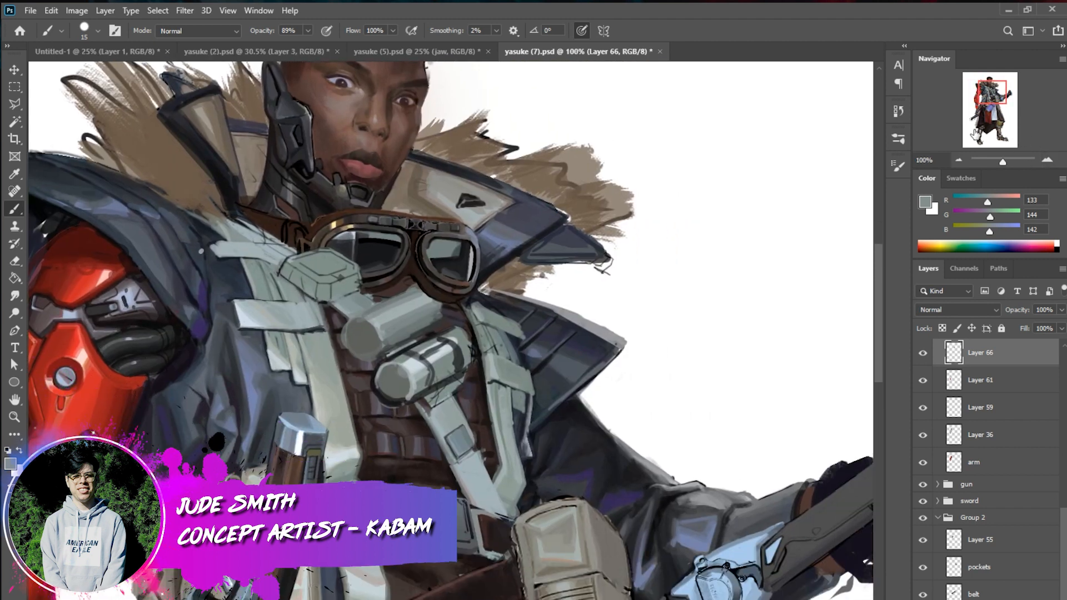
pyautogui.hotkey('alt', 'Tab')
pyautogui.click(698, 124)
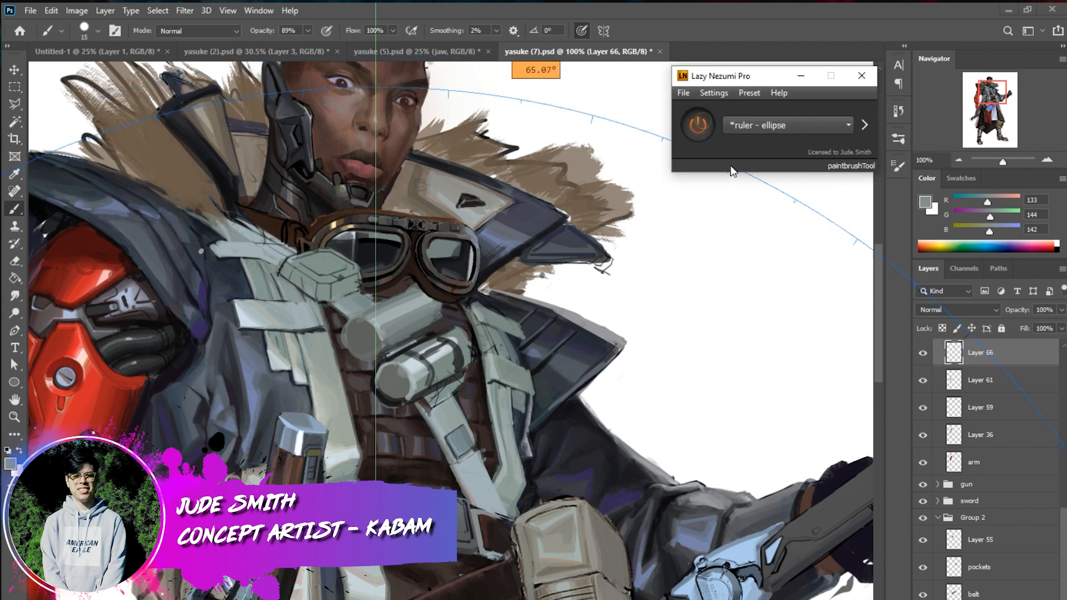
pyautogui.click(959, 160)
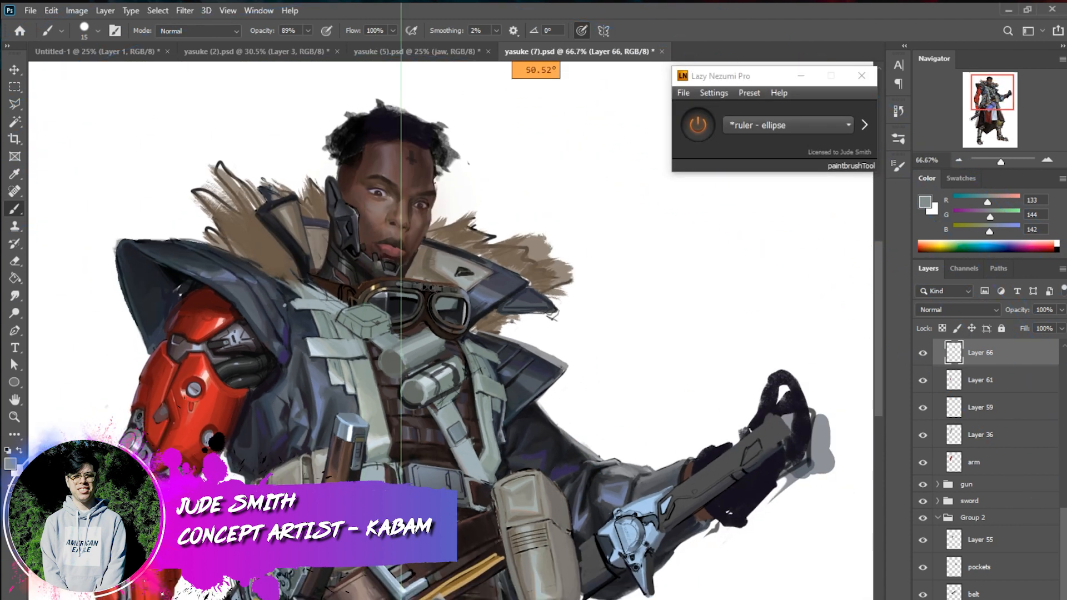
pyautogui.click(392, 364)
pyautogui.click(1048, 160)
pyautogui.click(1048, 160)
pyautogui.click(959, 159)
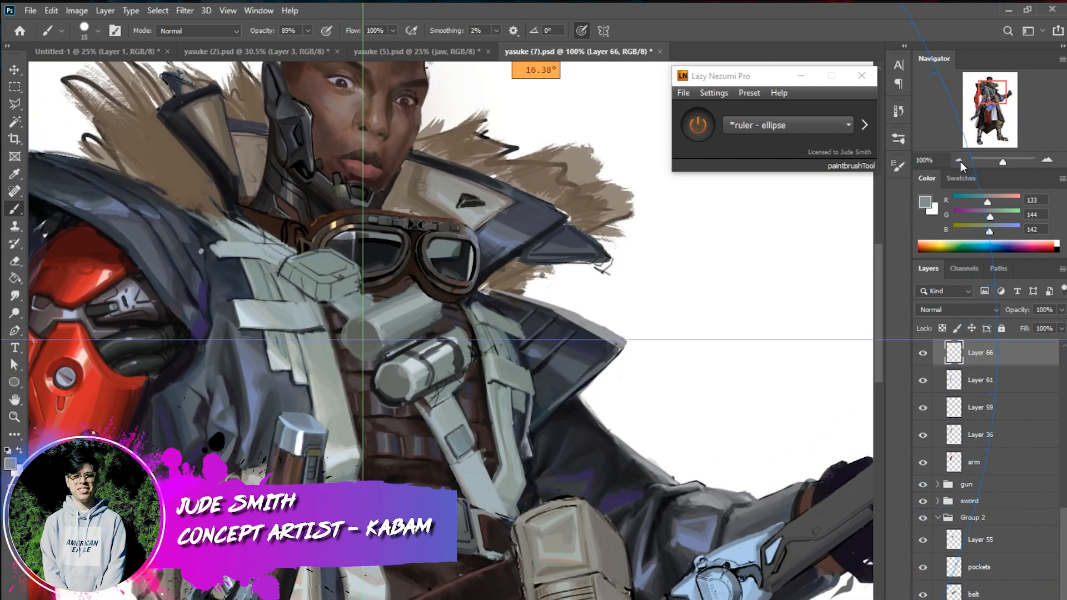
pyautogui.moveTo(392, 356)
pyautogui.mouseDown()
pyautogui.moveTo(389, 392)
pyautogui.moveTo(398, 328)
pyautogui.moveTo(339, 361)
pyautogui.mouseUp()
pyautogui.rightClick(414, 325)
pyautogui.moveTo(483, 356); pyautogui.dragTo(480, 363)
pyautogui.moveTo(341, 360)
pyautogui.mouseDown()
pyautogui.moveTo(386, 335)
pyautogui.moveTo(378, 337)
pyautogui.mouseUp()
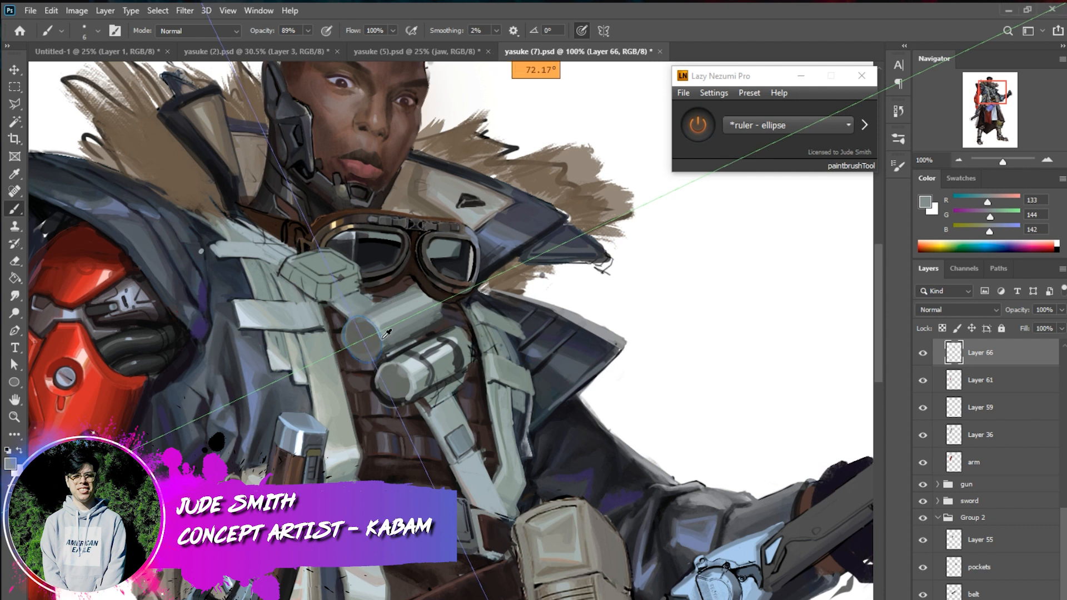
# Draw a dark inner ring on the upper canister's round end along the ellipse ruler and switch the ruler off
pyautogui.keyDown('alt'); pyautogui.click(386, 397); pyautogui.keyUp('alt')
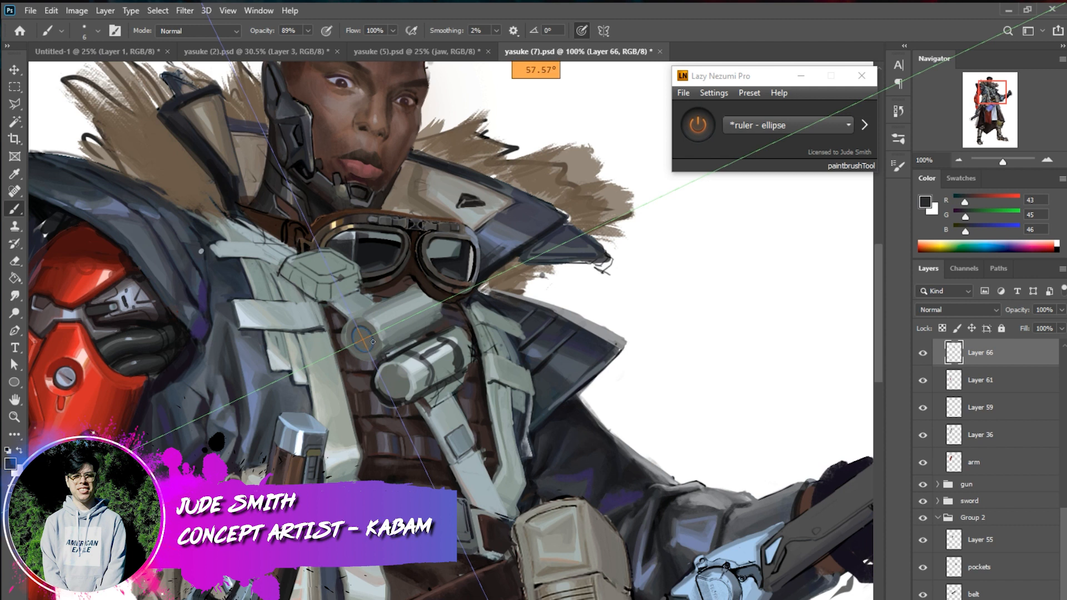
pyautogui.moveTo(379, 327); pyautogui.dragTo(383, 319)
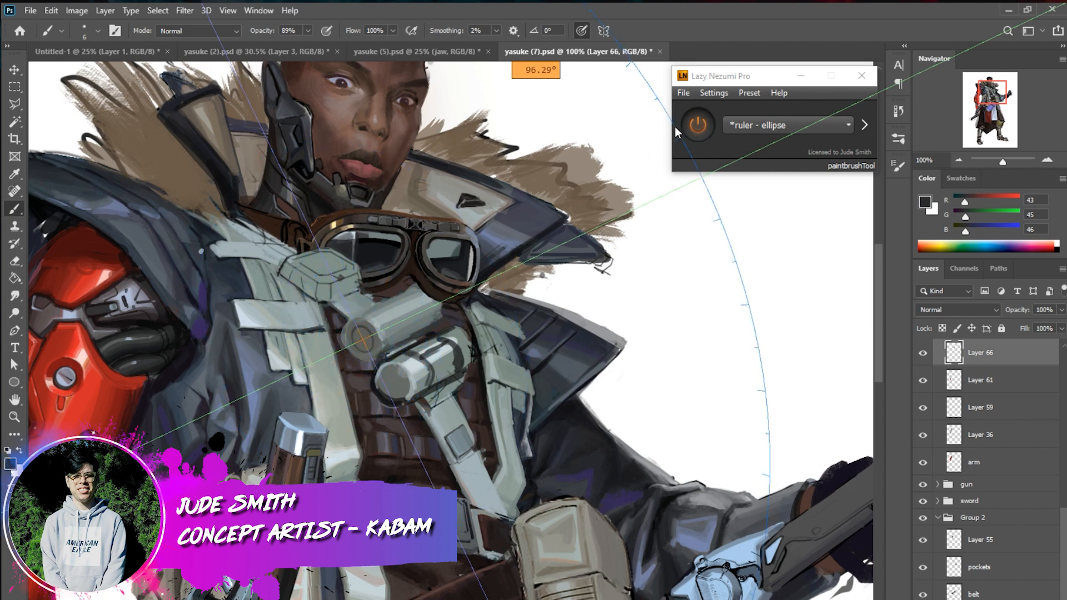
pyautogui.click(698, 125)
# Sample grey and near-black tones from the canisters and tidy the upper canister's edges and shadow with the 6 px brush
pyautogui.keyDown('alt'); pyautogui.click(416, 338); pyautogui.keyUp('alt')
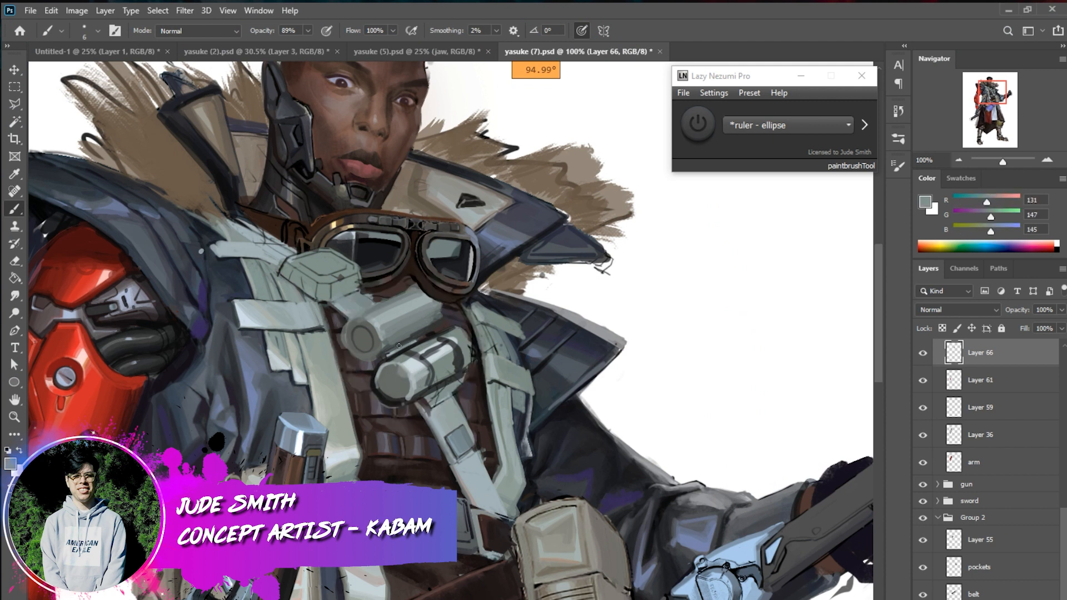
pyautogui.keyDown('alt'); pyautogui.click(398, 350); pyautogui.keyUp('alt')
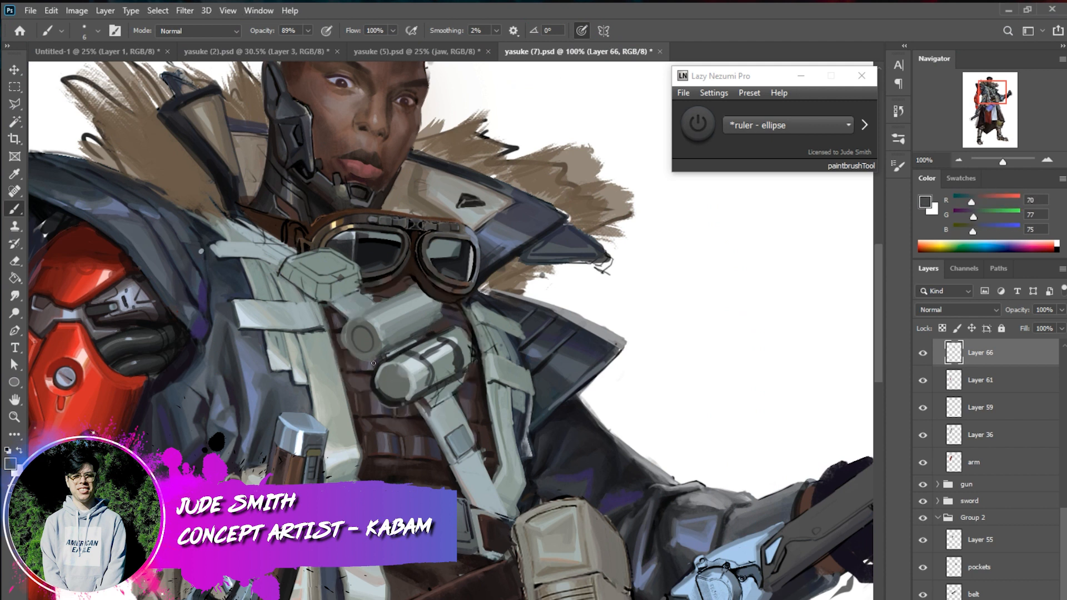
pyautogui.keyDown('alt'); pyautogui.click(429, 337); pyautogui.keyUp('alt')
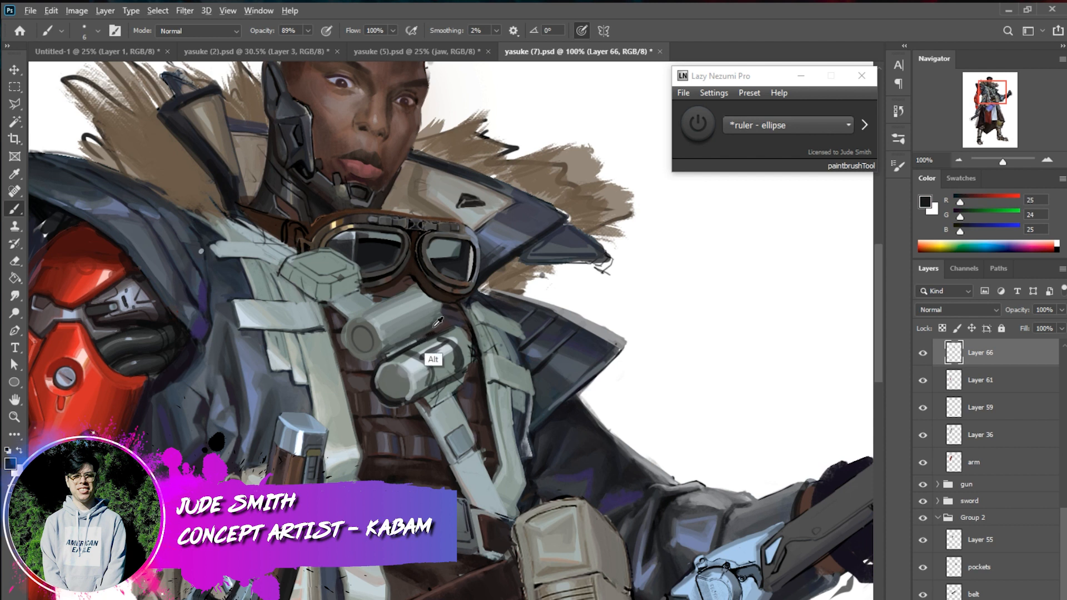
pyautogui.keyDown('alt'); pyautogui.click(400, 355); pyautogui.keyUp('alt')
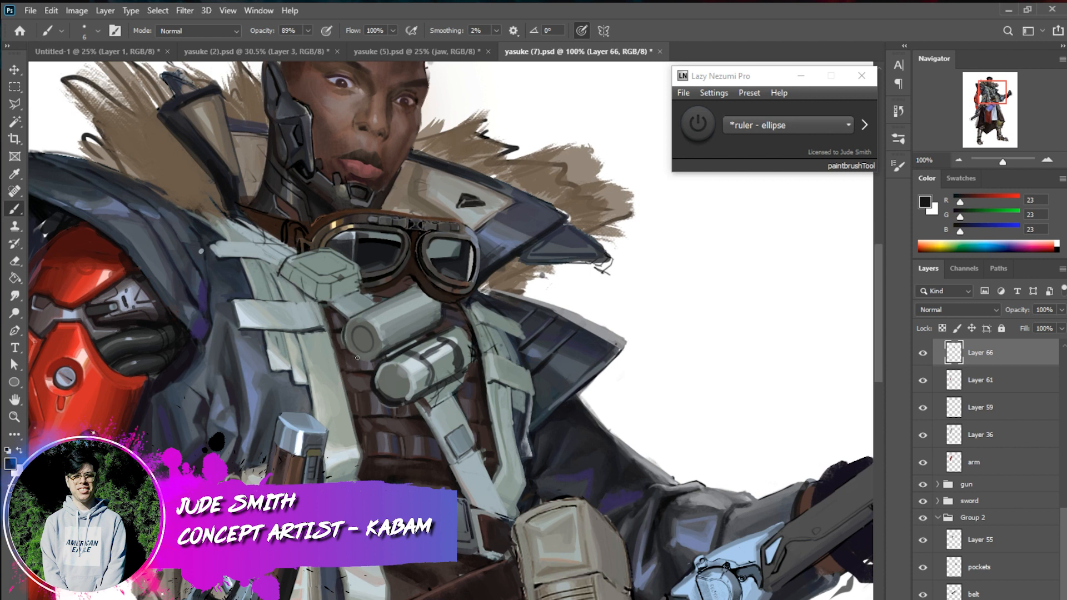
# Turn the ellipse ruler back on and shift its centre from the round end onto the upper canister's body
pyautogui.click(699, 124)
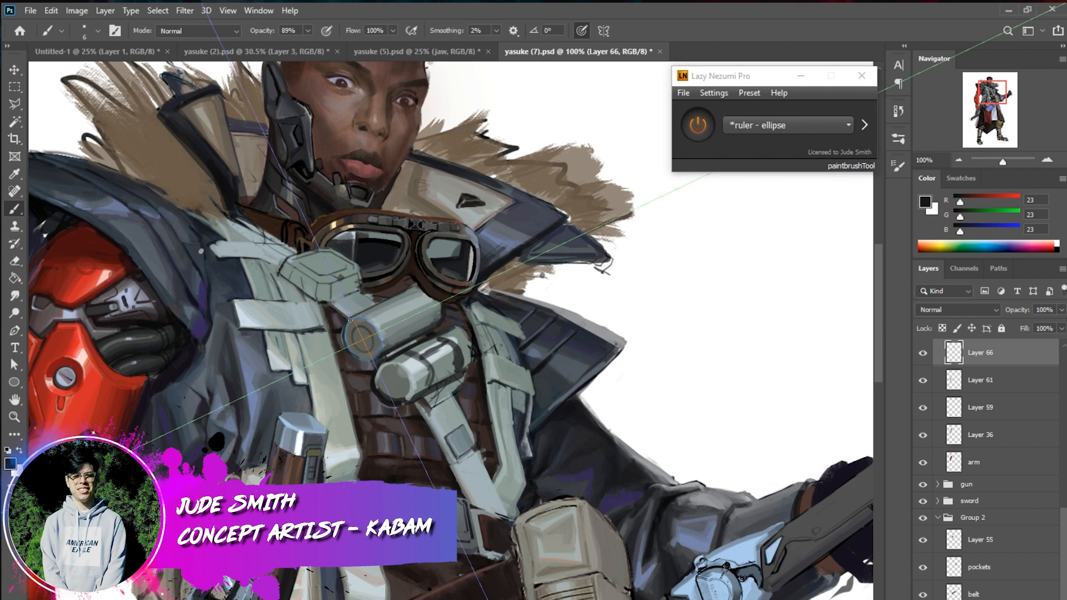
pyautogui.click(698, 125)
pyautogui.click(699, 123)
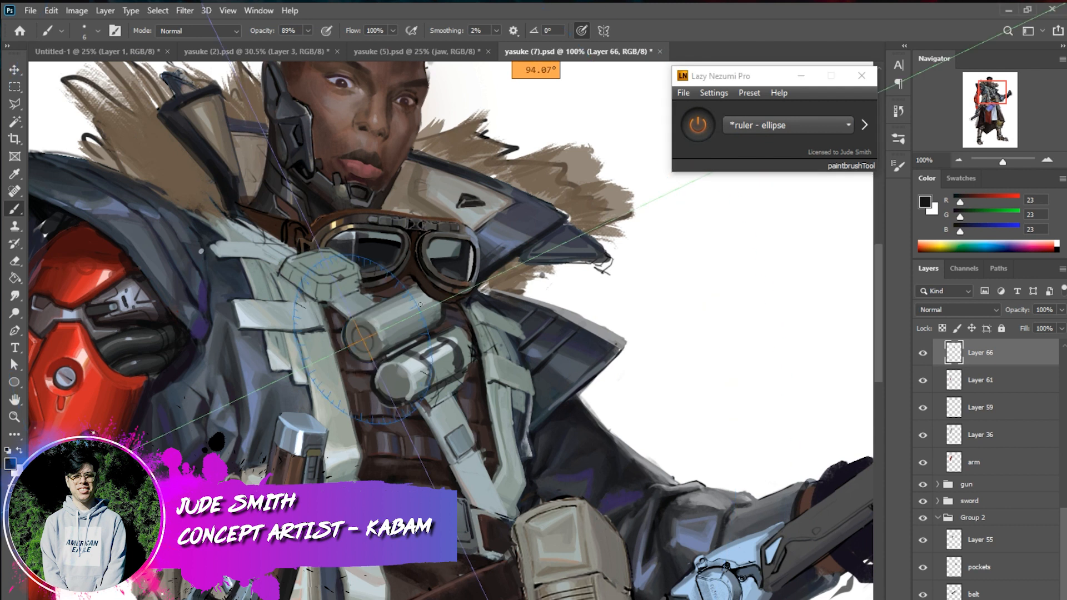
pyautogui.moveTo(370, 338); pyautogui.dragTo(383, 336)
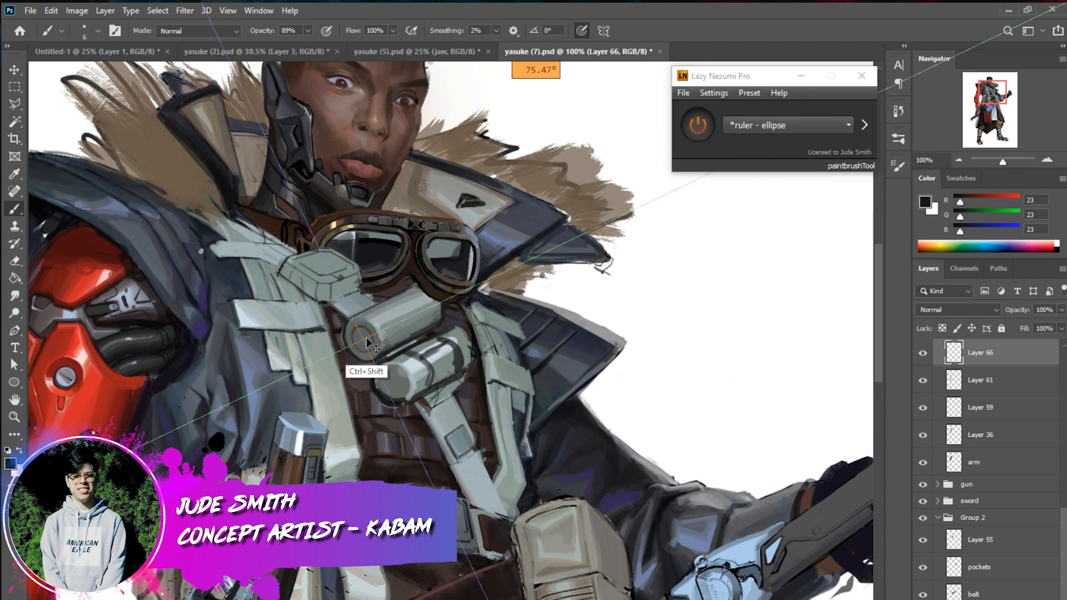
pyautogui.moveTo(366, 339); pyautogui.dragTo(384, 329)
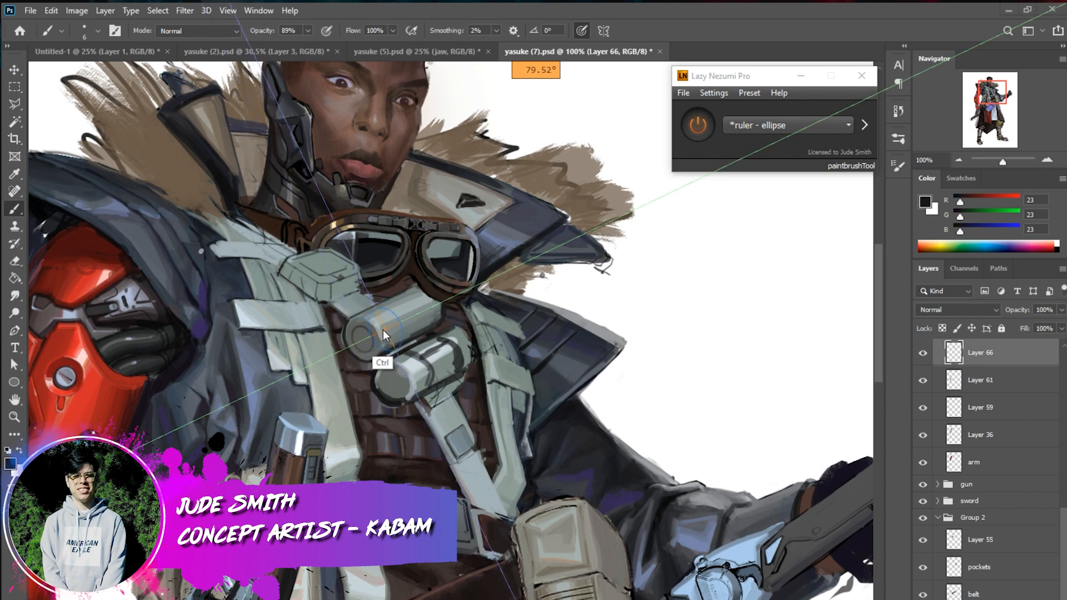
# Switch the Lazy Nezumi Pro preset to "ruler - connected lines" and draw a straight test line across the chest
pyautogui.moveTo(769, 82); pyautogui.dragTo(624, 175)
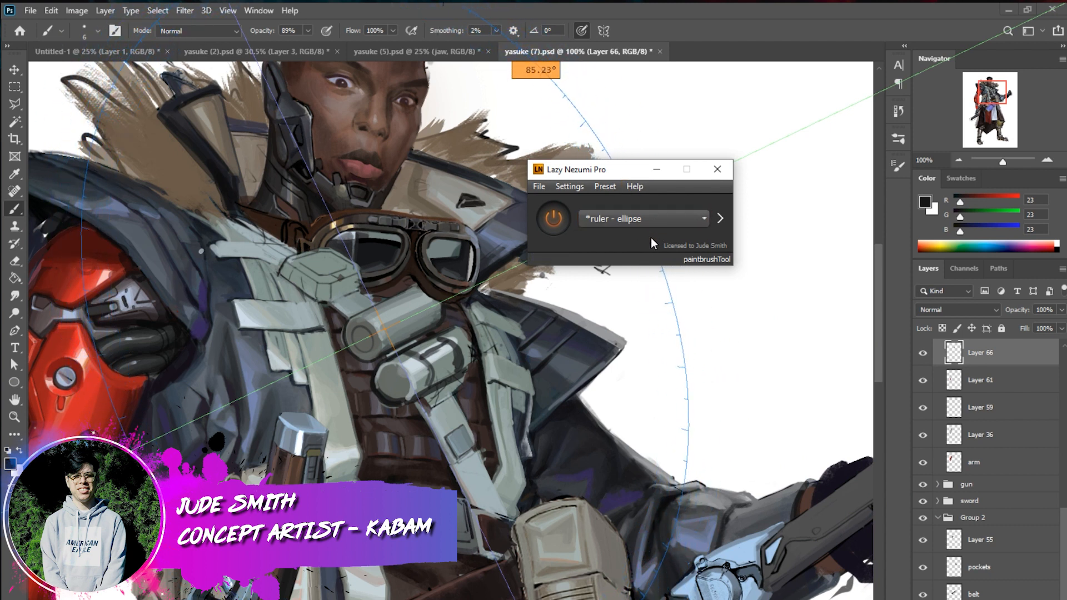
pyautogui.click(672, 219)
pyautogui.click(672, 219)
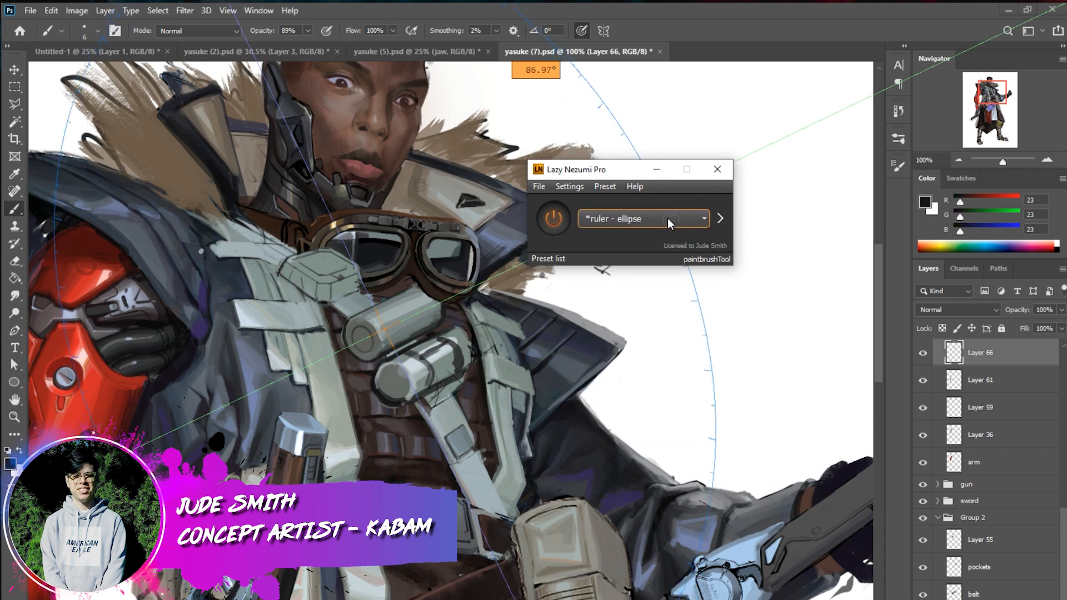
pyautogui.click(668, 218)
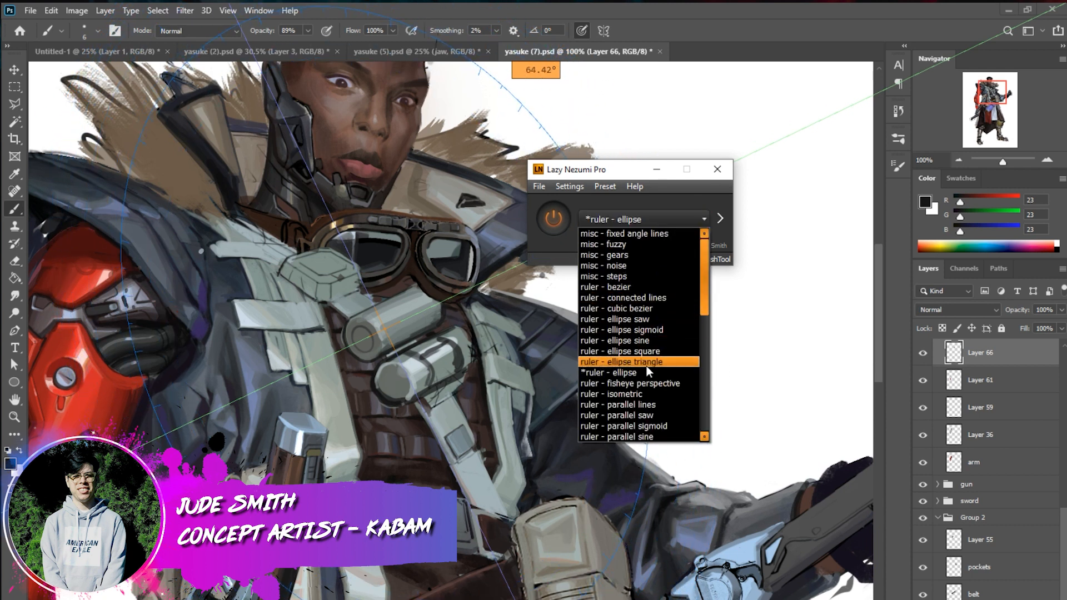
pyautogui.moveTo(702, 286); pyautogui.dragTo(677, 283)
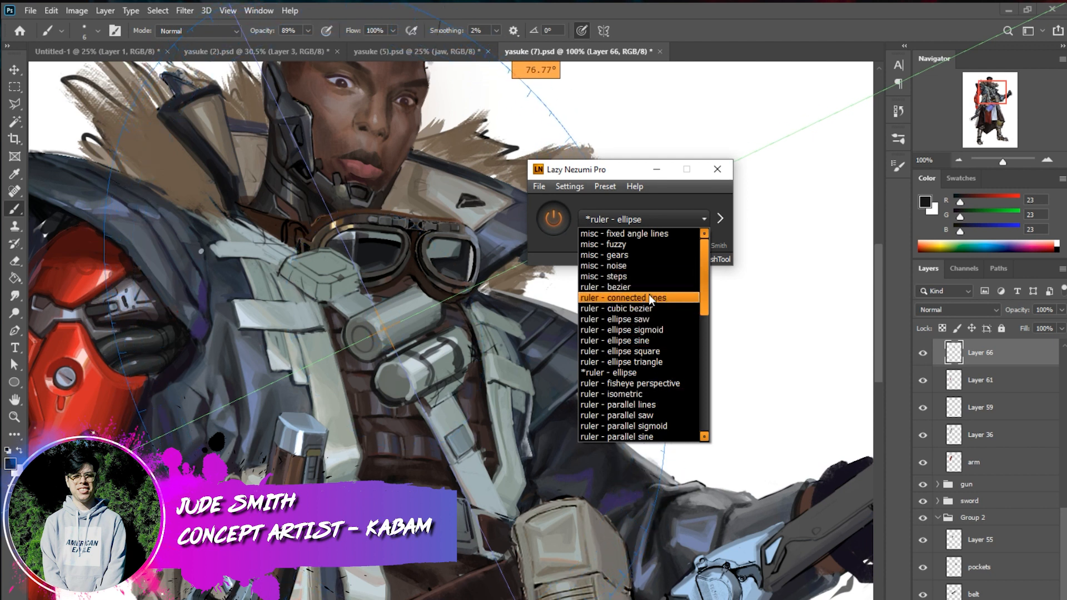
pyautogui.click(637, 298)
pyautogui.moveTo(590, 332); pyautogui.dragTo(779, 340)
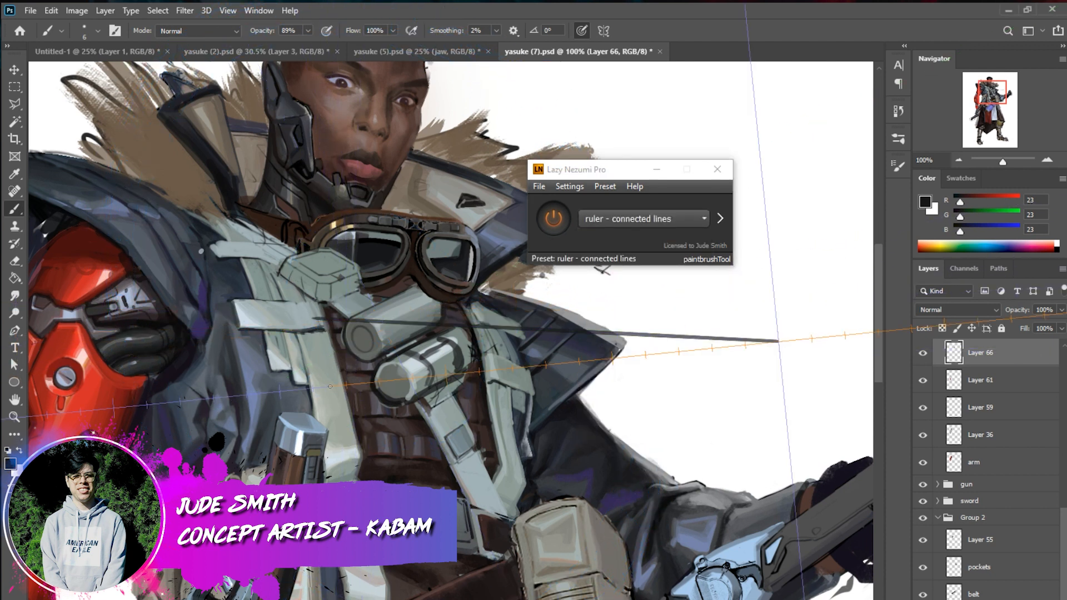
# Try the "ruler - fisheye perspective" preset over the whole figure
pyautogui.click(959, 160)
pyautogui.click(960, 160)
pyautogui.click(958, 159)
pyautogui.moveTo(993, 108); pyautogui.dragTo(984, 127)
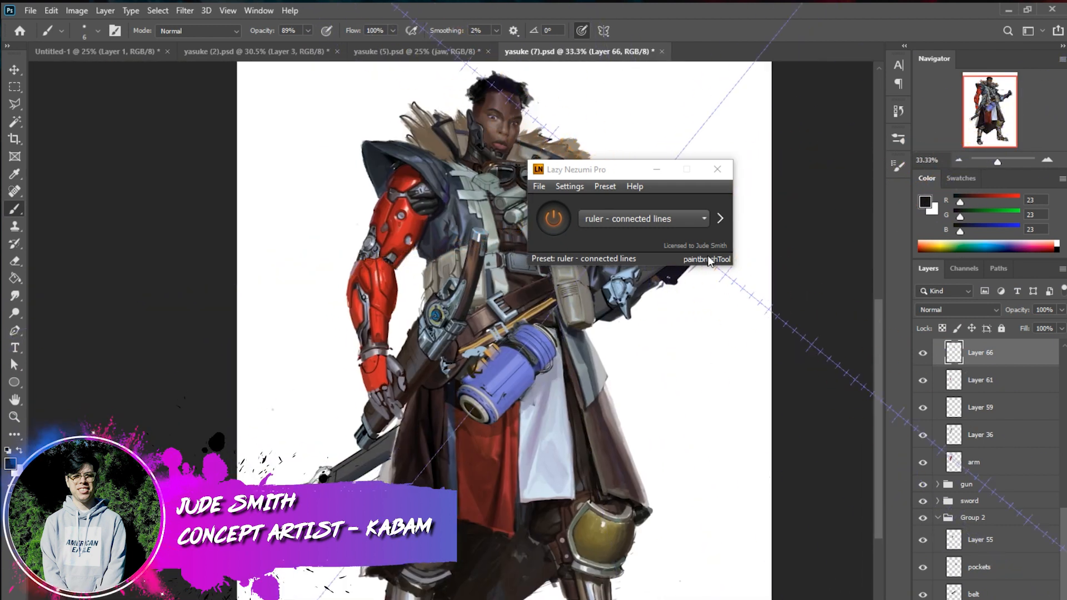
pyautogui.click(704, 219)
pyautogui.moveTo(706, 258); pyautogui.dragTo(705, 302)
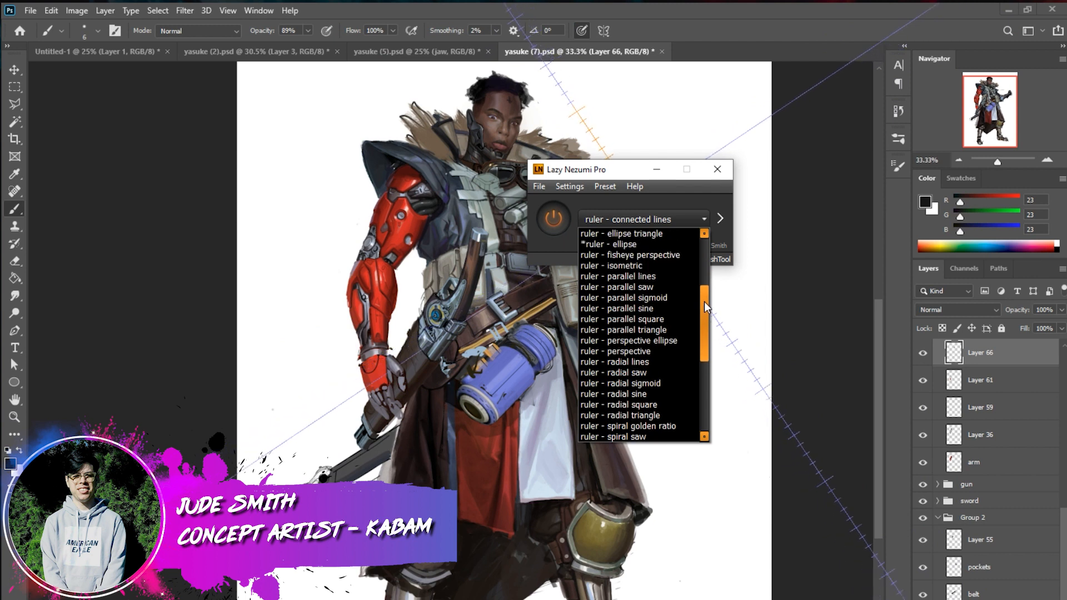
pyautogui.click(679, 256)
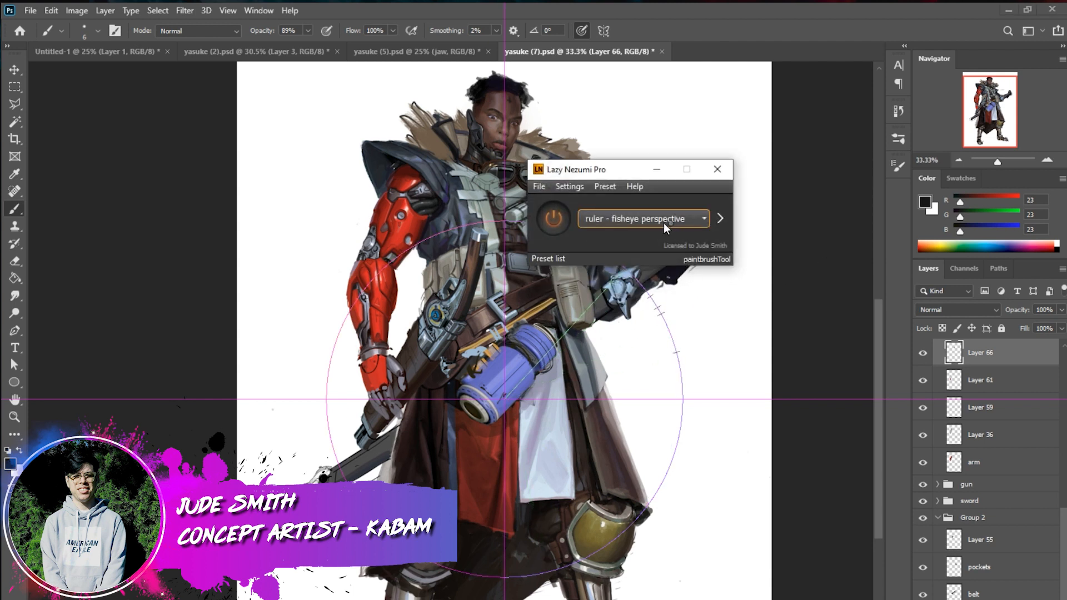
# Return the ruler preset to "ruler - connected lines" and undo the straight test line across the chest
pyautogui.click(671, 222)
pyautogui.moveTo(706, 306); pyautogui.dragTo(706, 242)
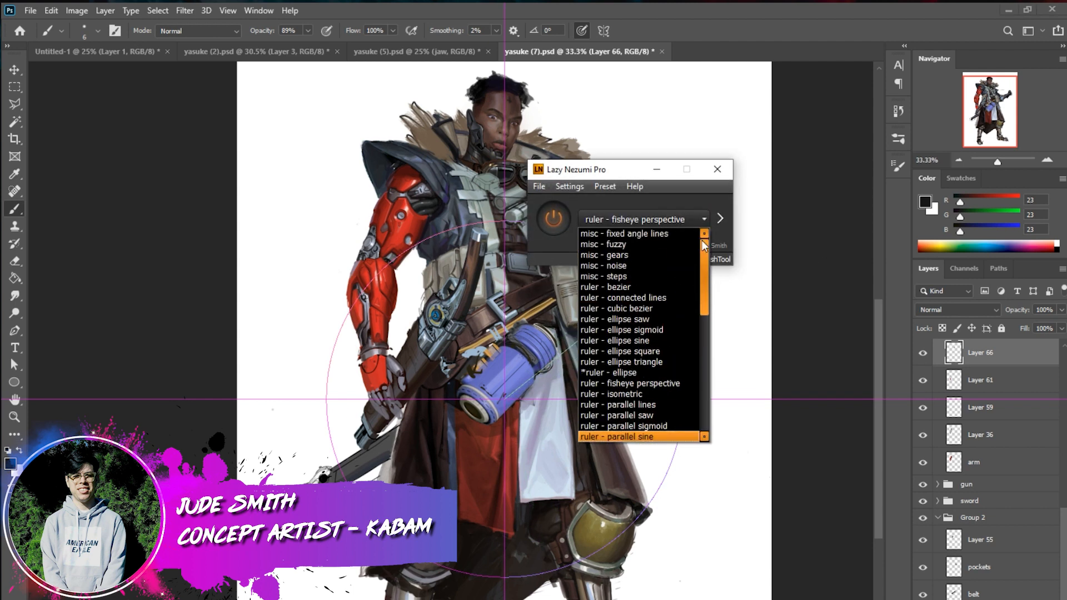
pyautogui.click(658, 298)
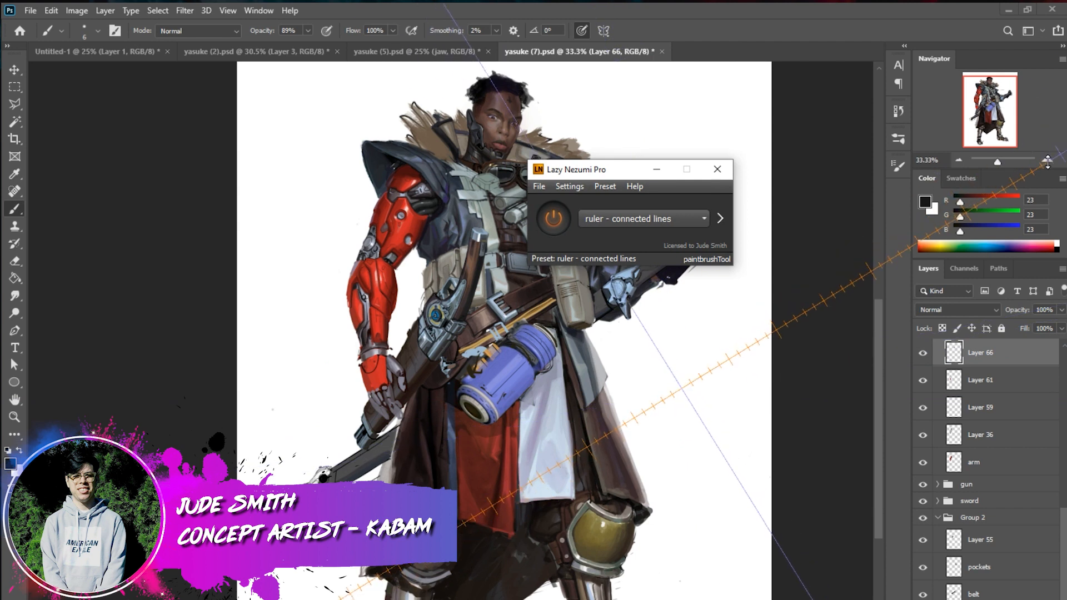
pyautogui.click(1047, 160)
pyautogui.moveTo(996, 87); pyautogui.dragTo(999, 79)
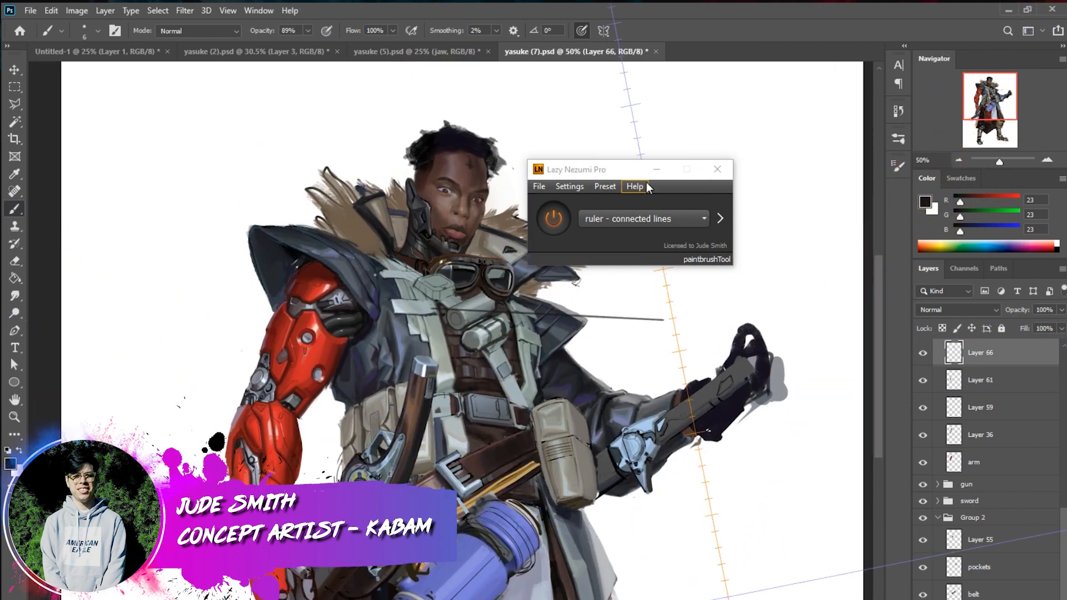
pyautogui.click(656, 169)
pyautogui.hotkey('ctrl', 'z')
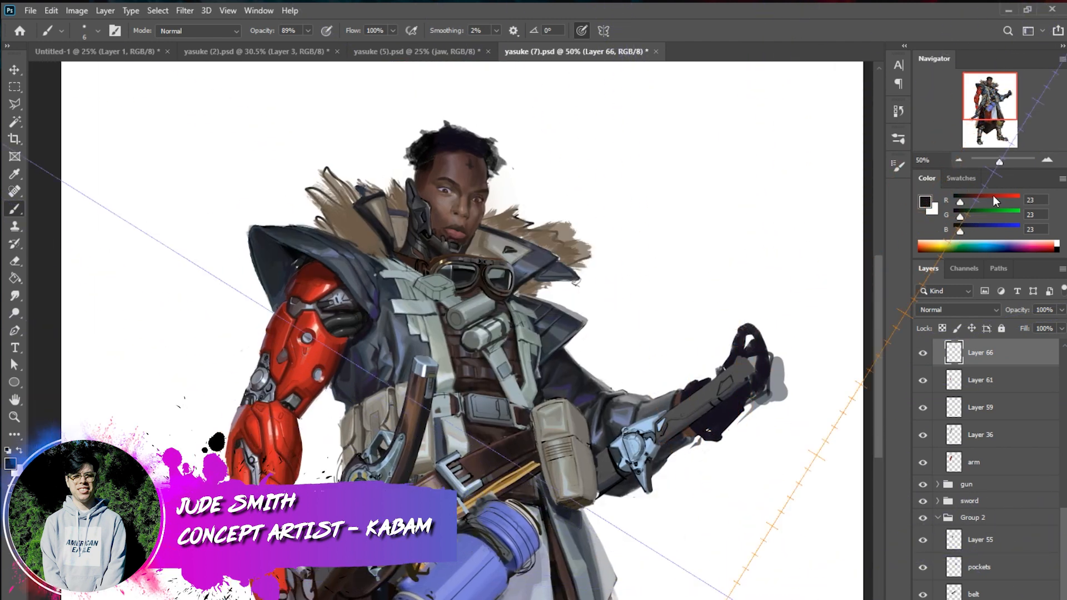
pyautogui.hotkey('ctrl', '+')
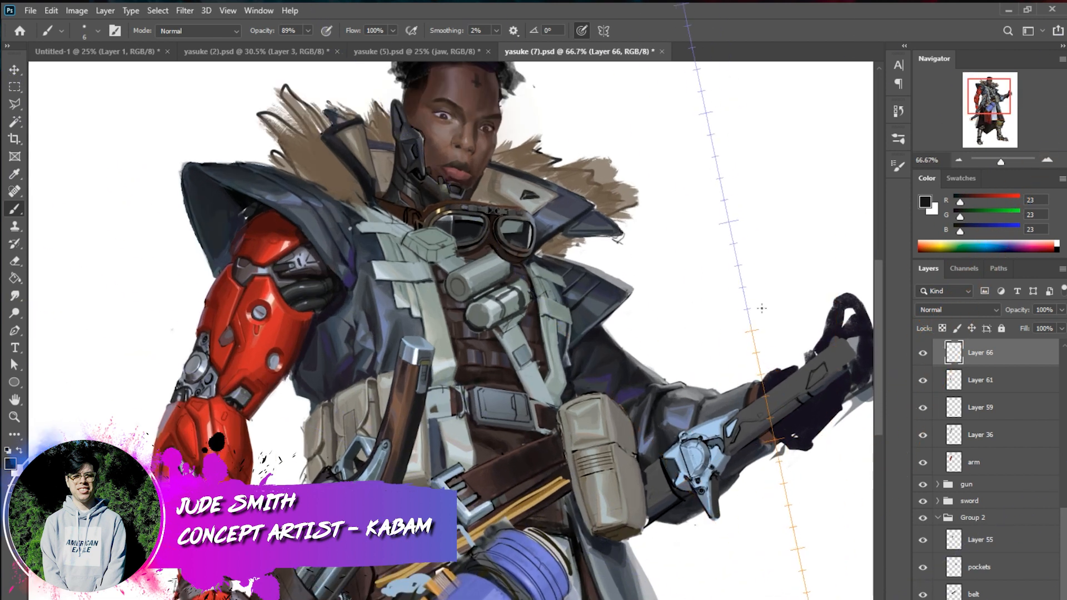
pyautogui.click(1033, 599)
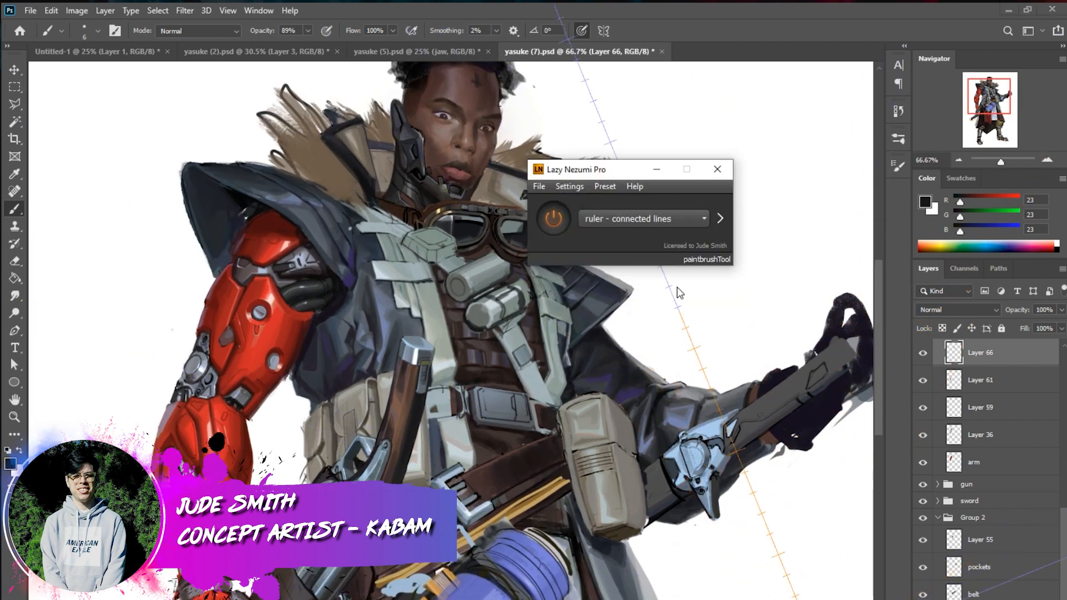
pyautogui.click(677, 219)
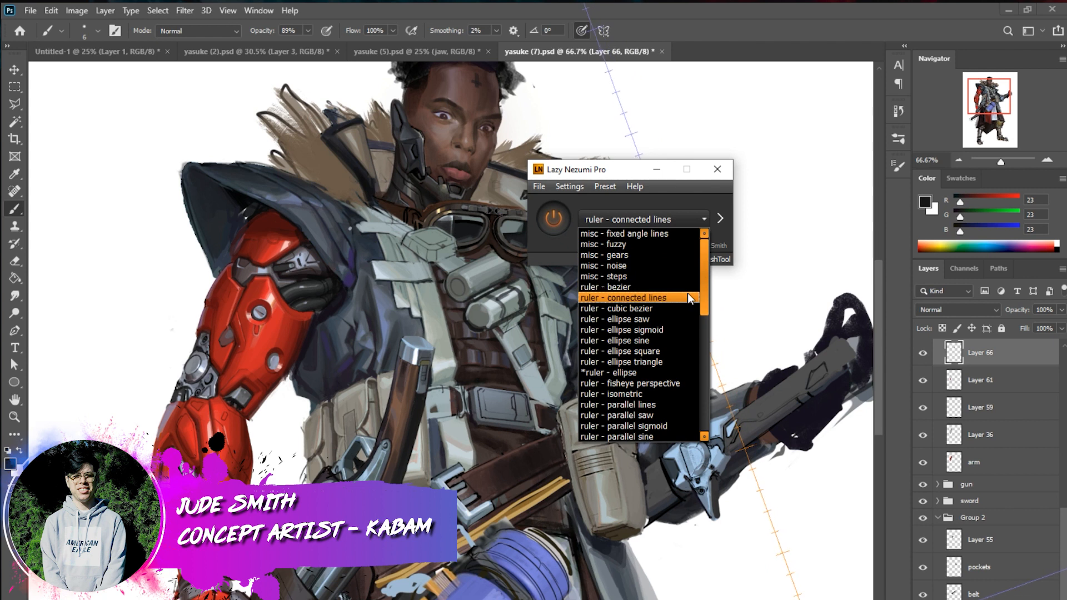
pyautogui.click(960, 160)
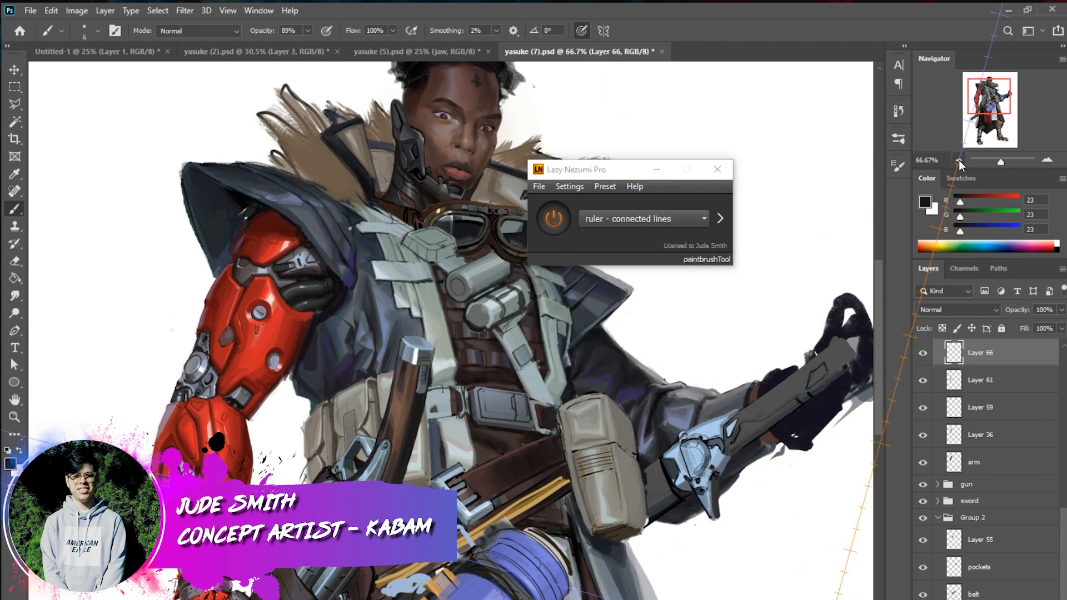
pyautogui.click(959, 160)
pyautogui.click(959, 160)
pyautogui.moveTo(996, 106); pyautogui.dragTo(990, 120)
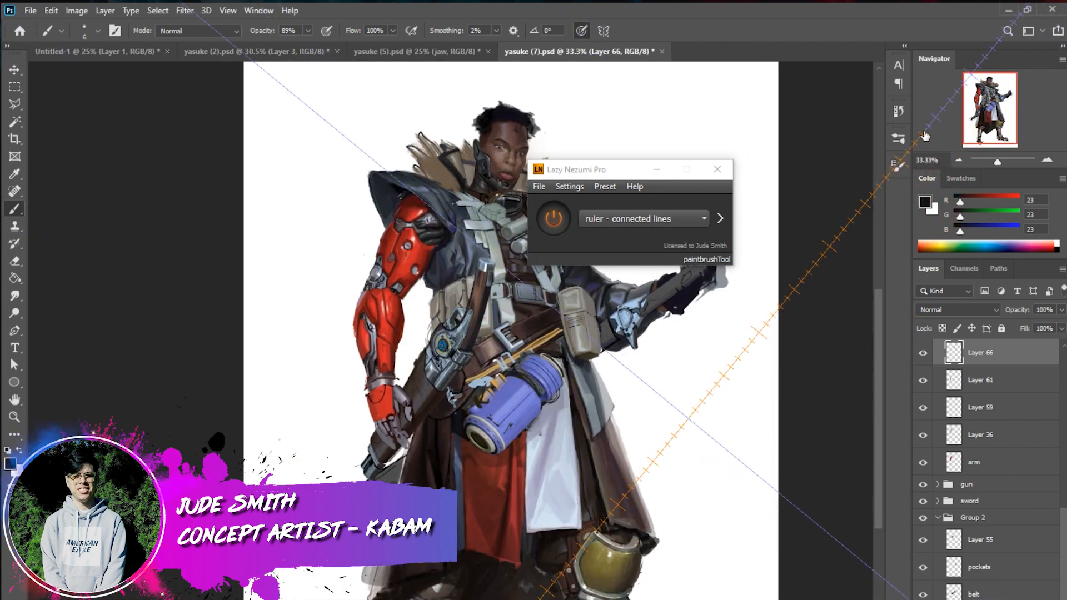
pyautogui.click(657, 170)
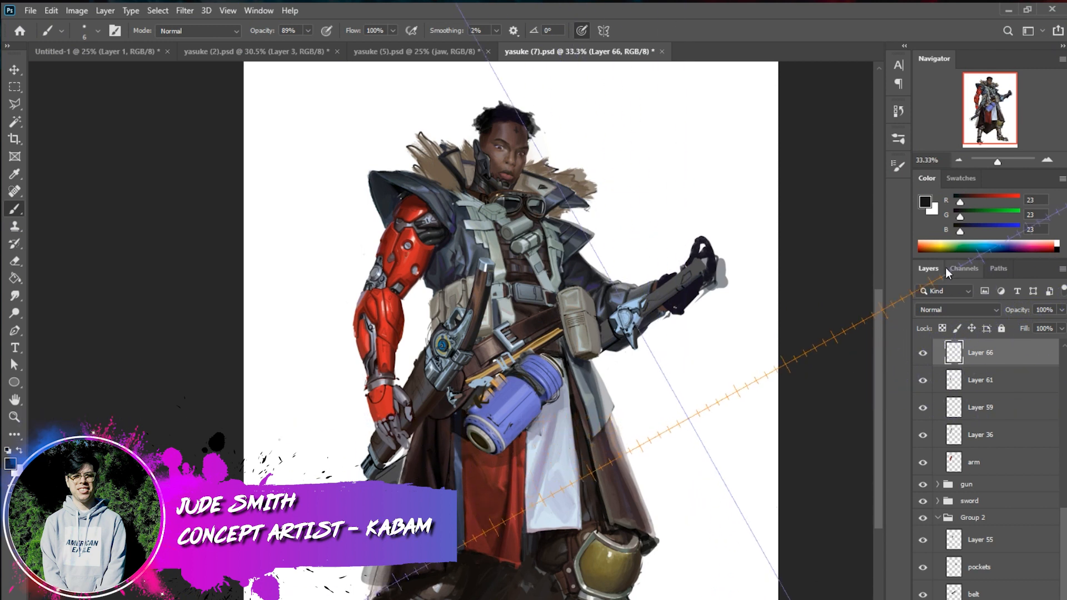
pyautogui.moveTo(1000, 116); pyautogui.dragTo(998, 120)
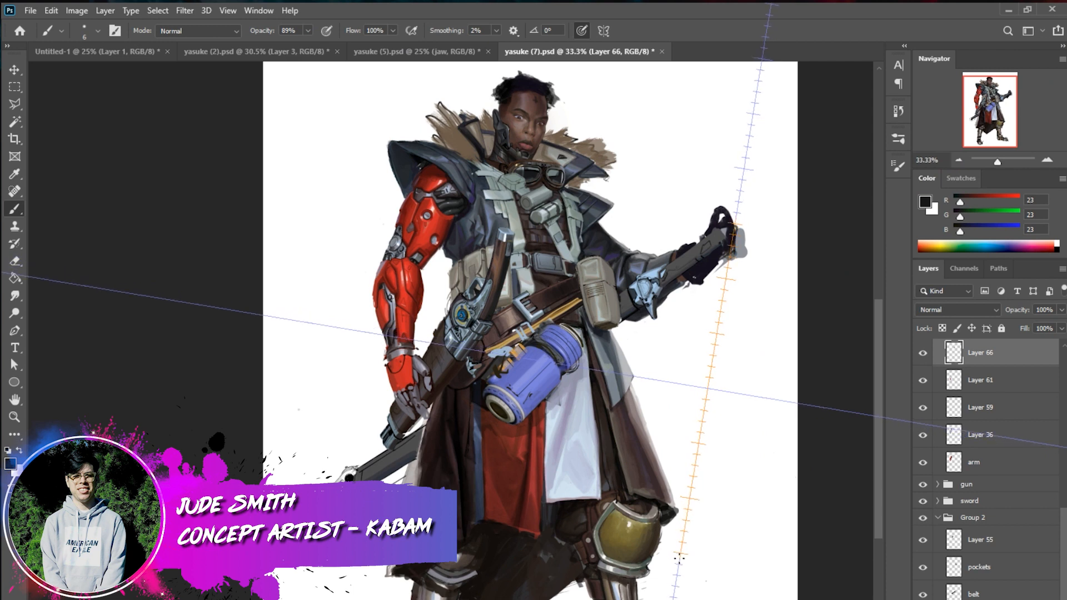
pyautogui.moveTo(681, 557); pyautogui.dragTo(1005, 133)
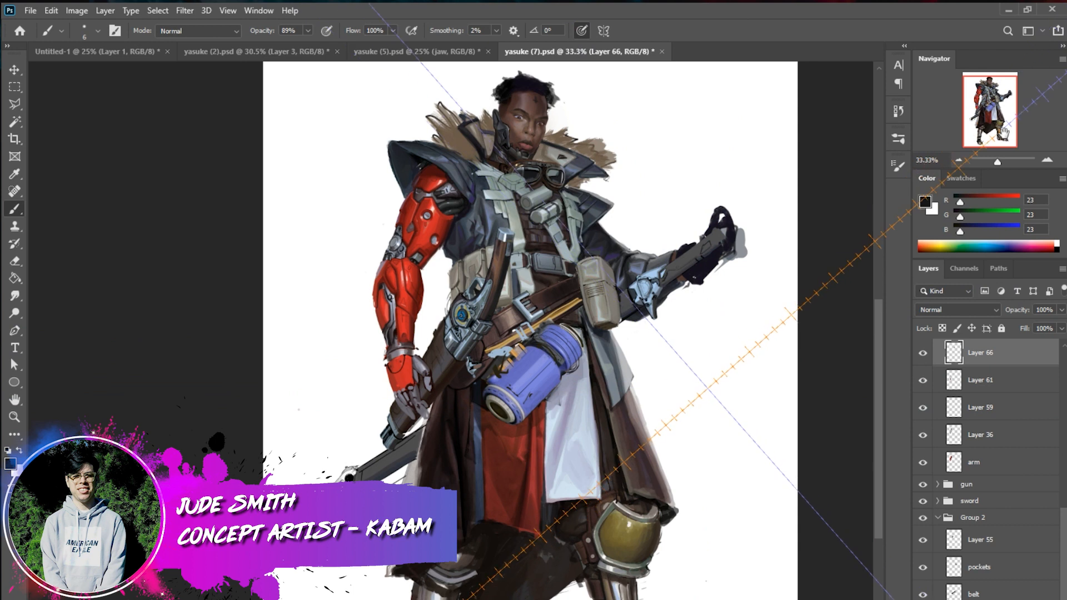
# Restore the Lazy Nezumi Pro window and switch its preset back to "ruler - ellipse" for work on the chest canisters
pyautogui.click(662, 599)
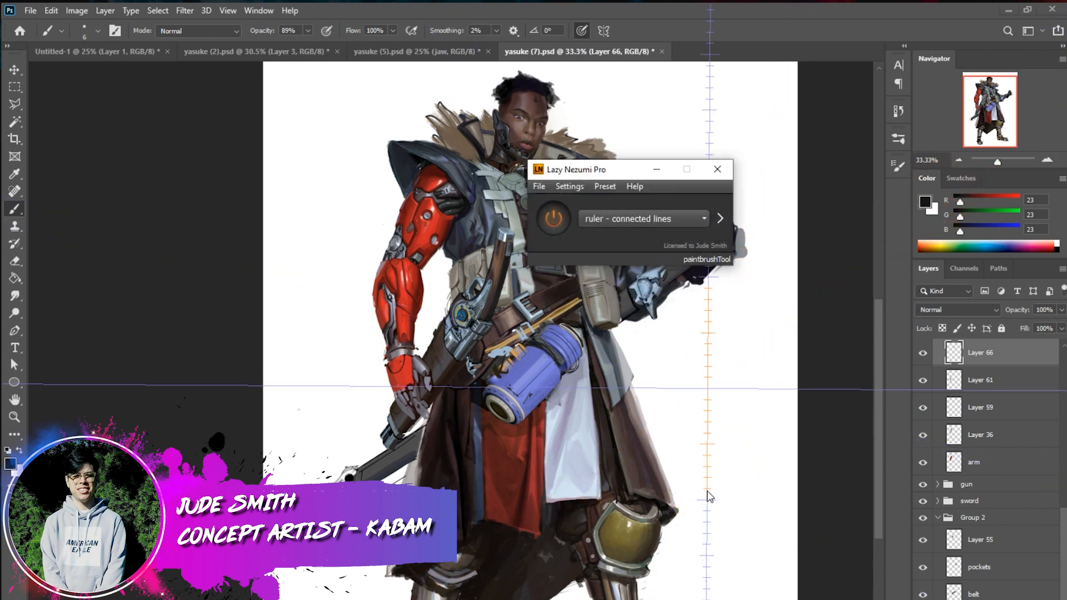
pyautogui.click(664, 218)
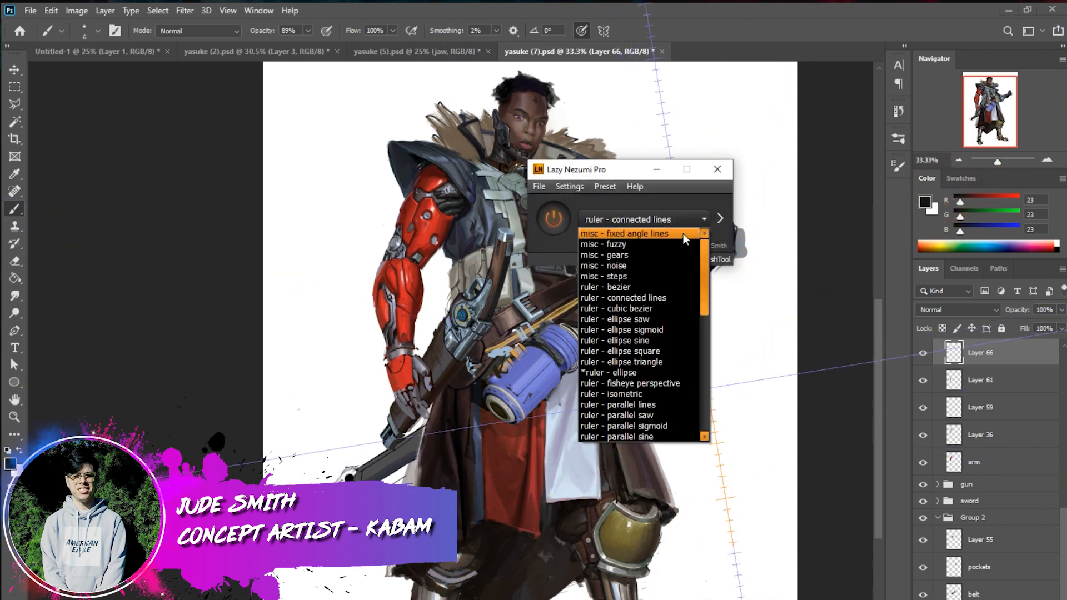
pyautogui.click(665, 373)
pyautogui.moveTo(679, 167); pyautogui.dragTo(823, 77)
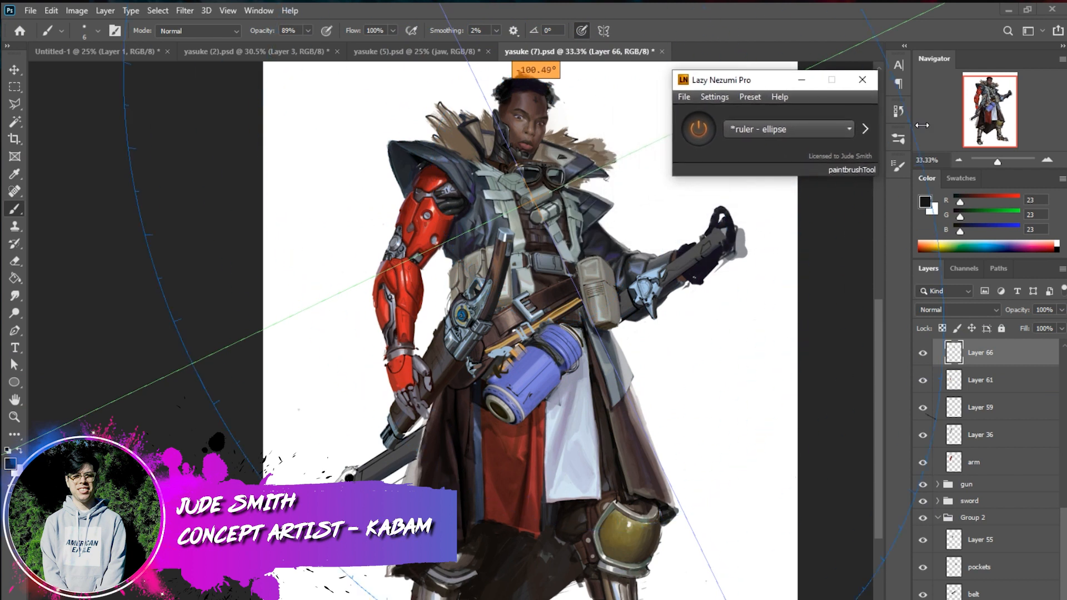
pyautogui.click(1047, 160)
pyautogui.moveTo(986, 101); pyautogui.dragTo(979, 82)
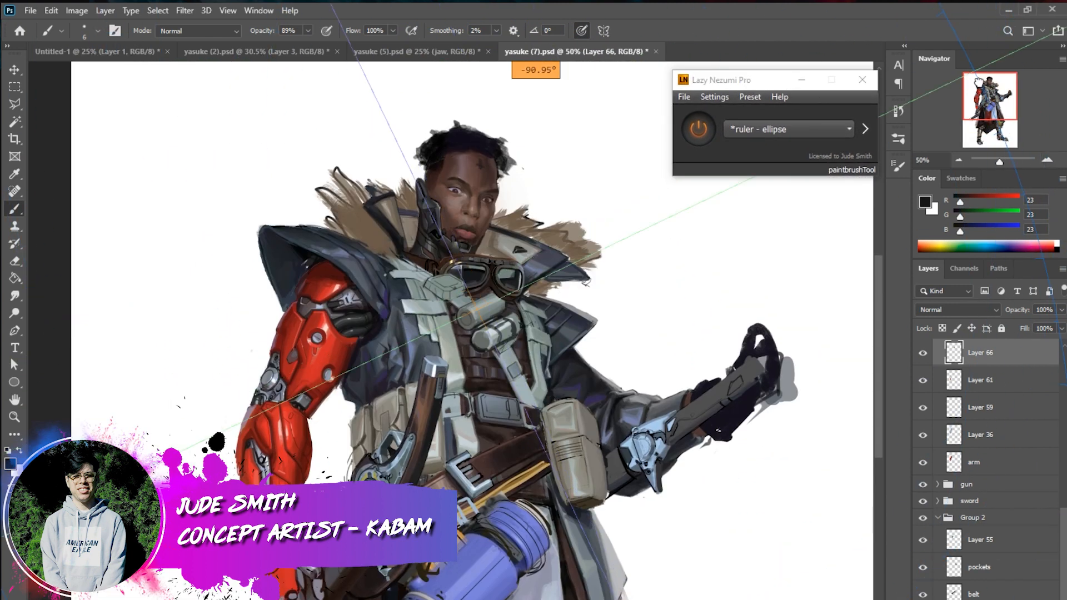
pyautogui.click(1047, 160)
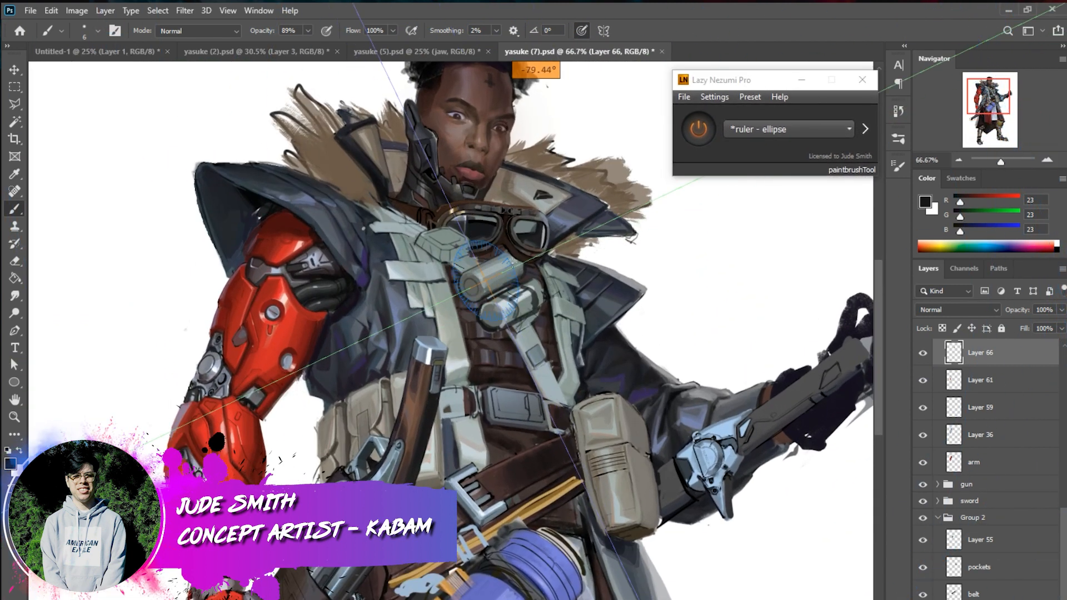
pyautogui.click(1047, 160)
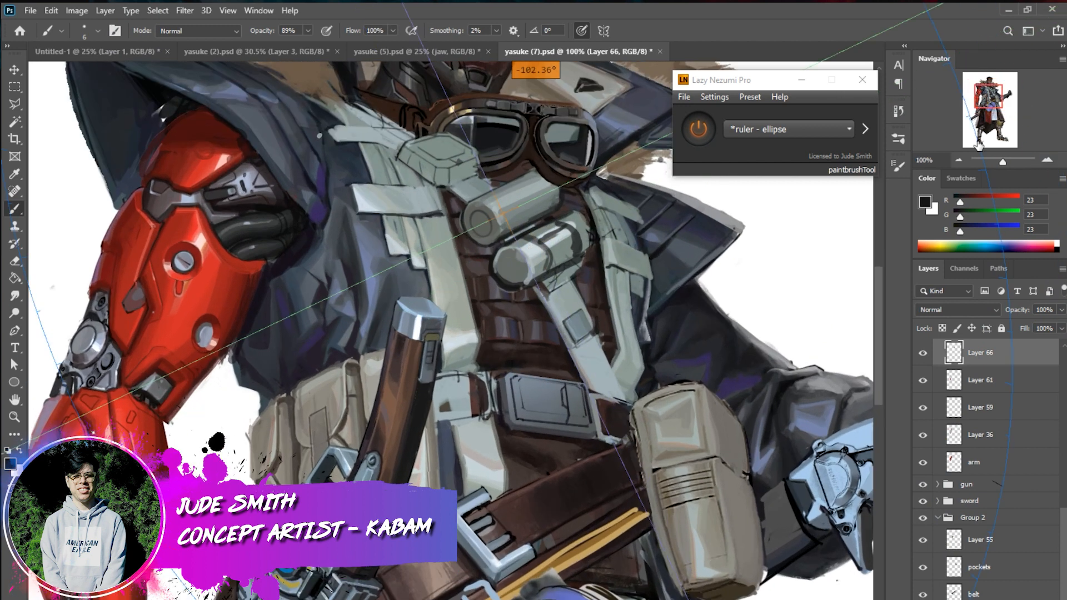
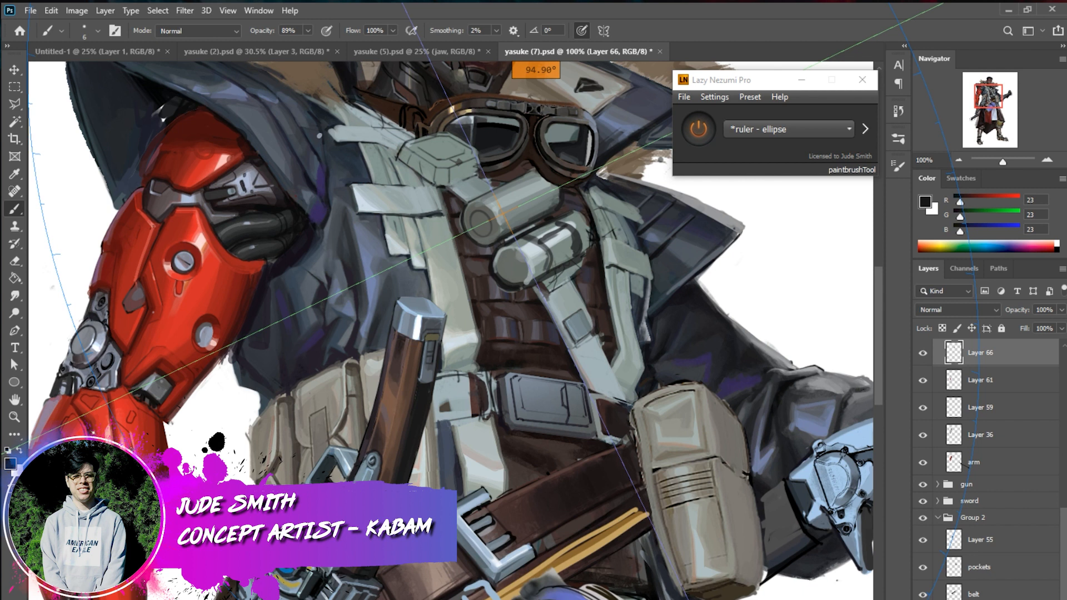
# Toggle the ellipse ruler off and on, and centre it on the end cap of the upper chest canister
pyautogui.click(696, 136)
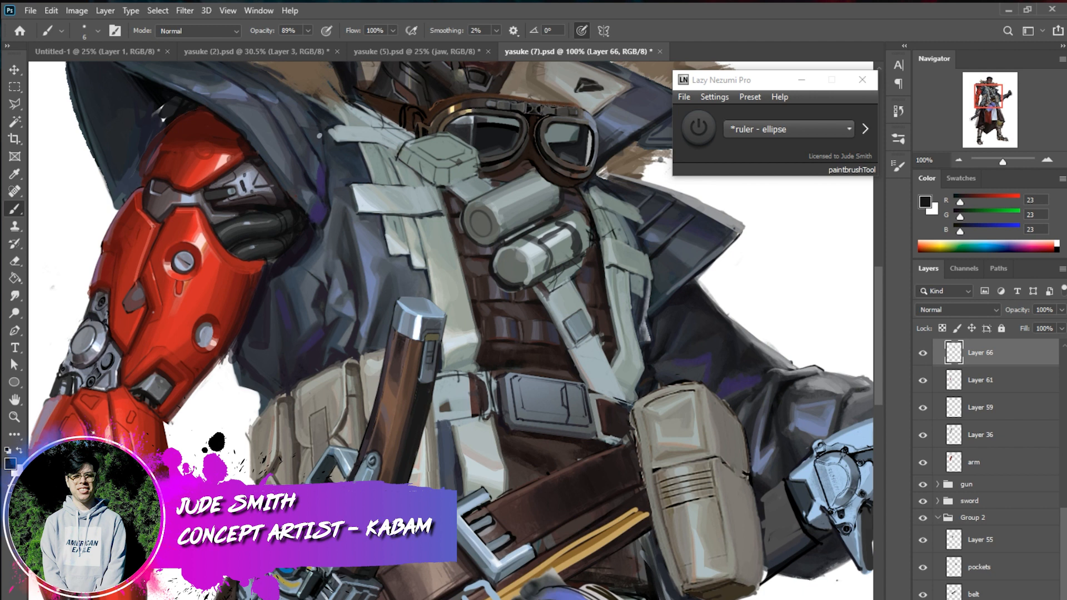
pyautogui.click(699, 128)
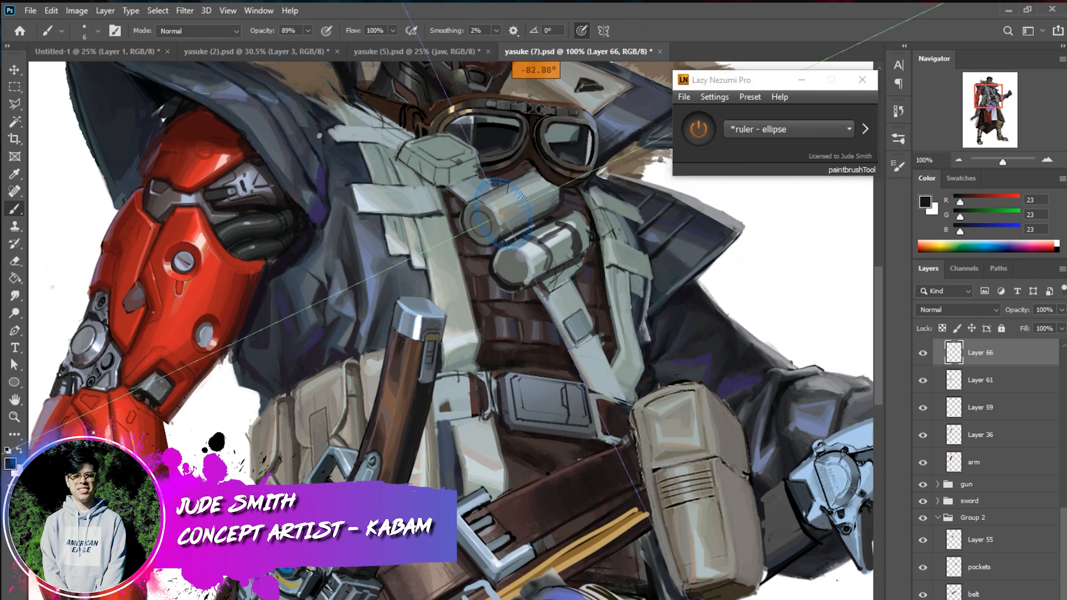
pyautogui.hotkey('ctrl', 'shift')
pyautogui.moveTo(479, 237); pyautogui.dragTo(210, 276)
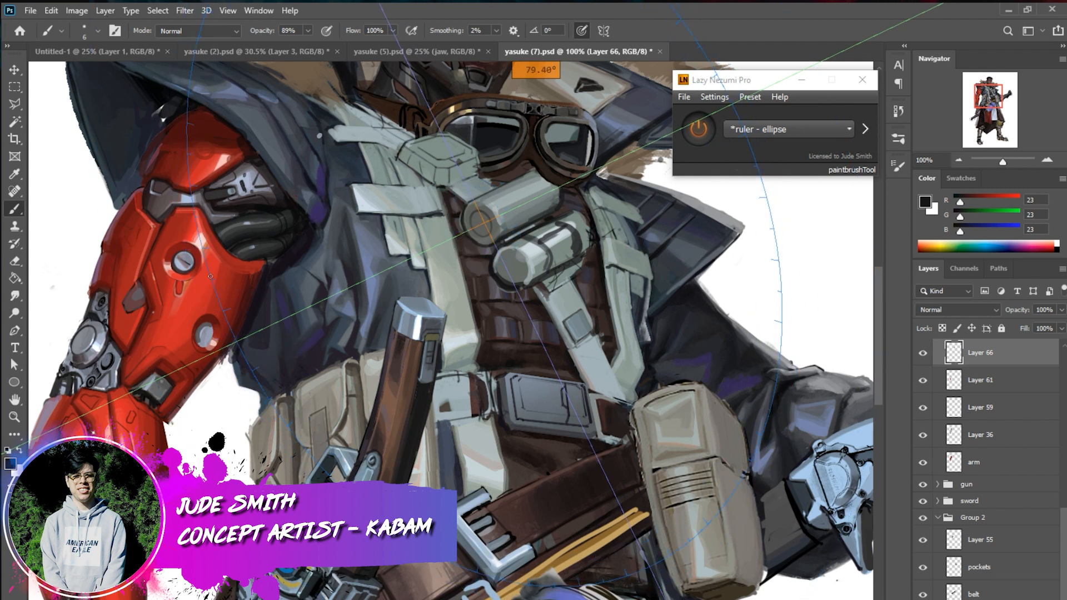
pyautogui.moveTo(210, 276); pyautogui.dragTo(264, 402)
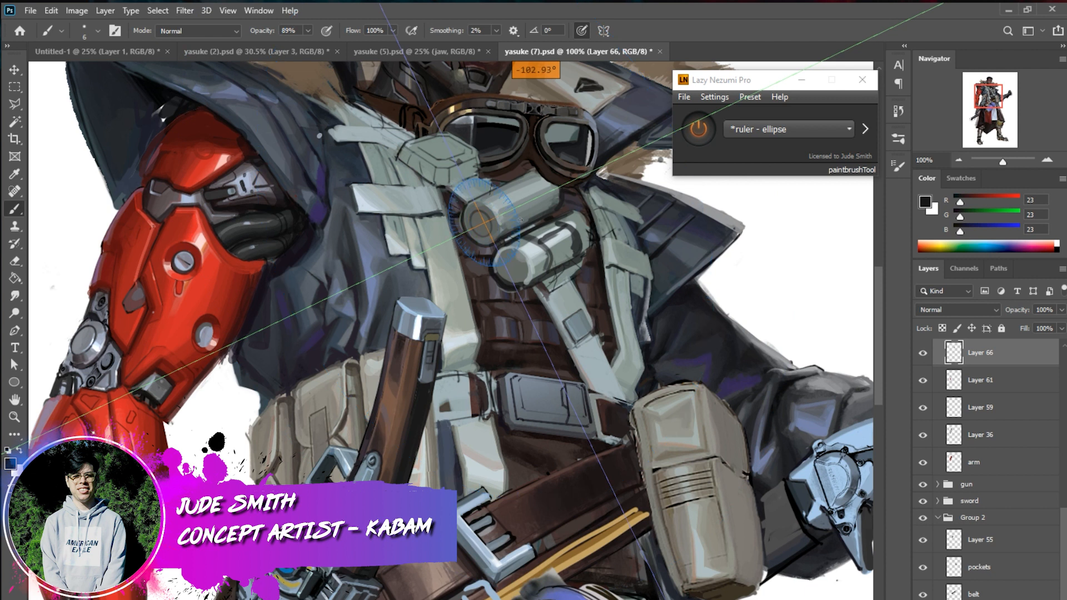
# Sample the canister's light grey and paint curved strokes around the upper canister's end cap along the ellipse ruler
pyautogui.keyDown('alt'); pyautogui.click(532, 235); pyautogui.keyUp('alt')
pyautogui.moveTo(470, 220); pyautogui.dragTo(482, 238)
pyautogui.keyDown('alt'); pyautogui.click(500, 256); pyautogui.keyUp('alt')
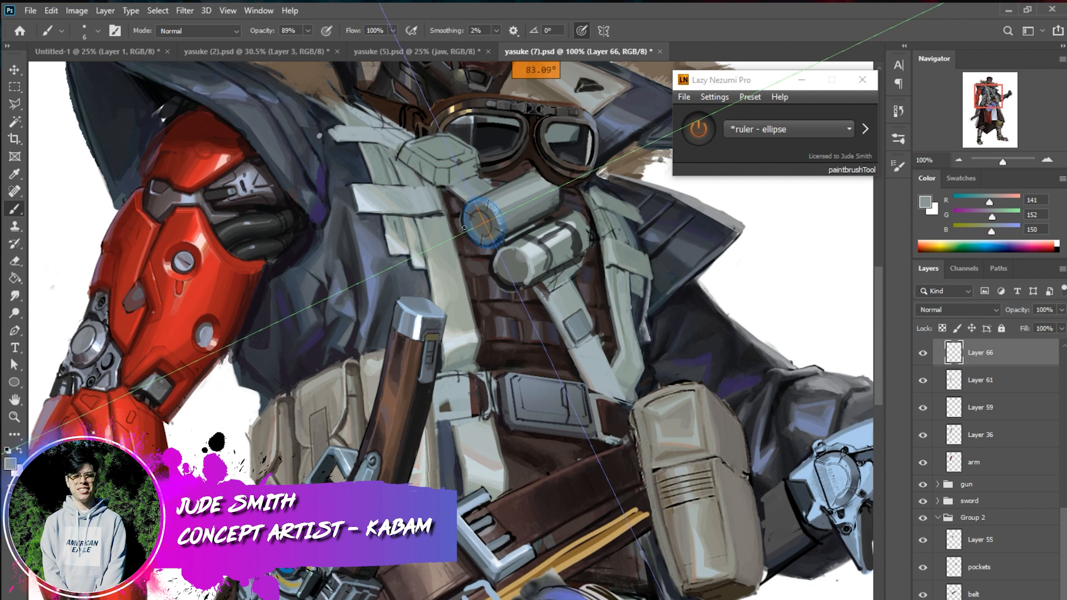
pyautogui.moveTo(471, 228)
pyautogui.mouseDown()
pyautogui.moveTo(476, 237)
pyautogui.moveTo(494, 210)
pyautogui.mouseUp()
# Move Layer 66 out of the arm group and place it directly above the side device layer
pyautogui.click(959, 160)
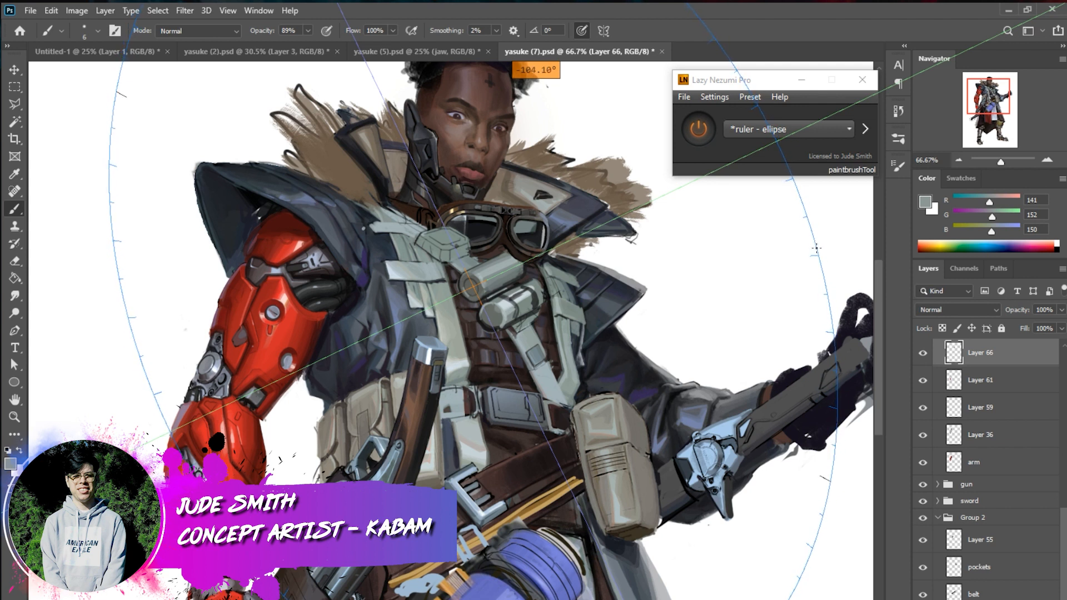
pyautogui.moveTo(1063, 526); pyautogui.dragTo(1061, 466)
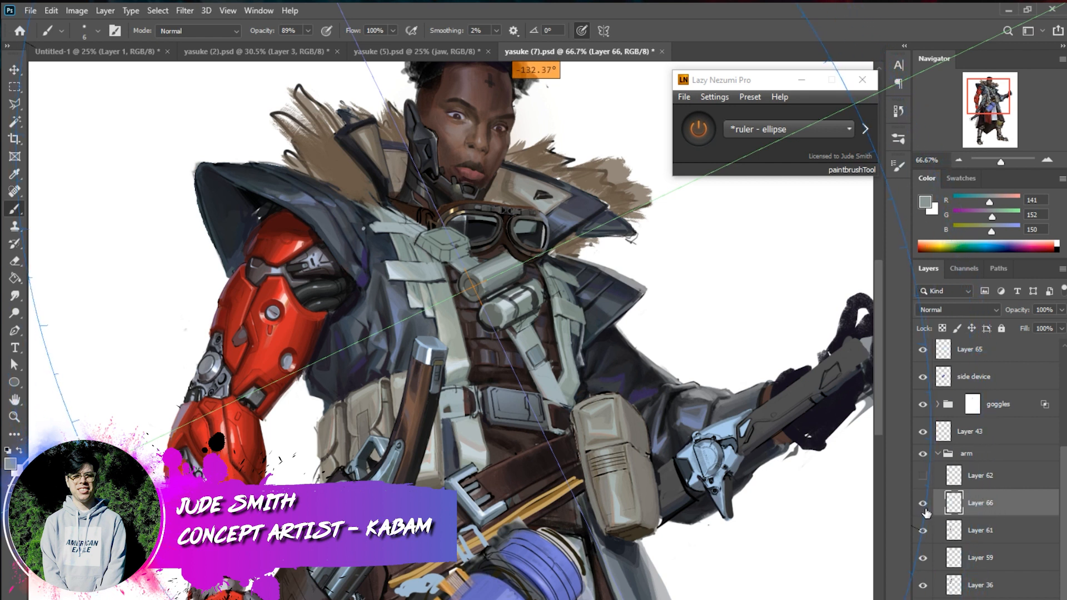
pyautogui.moveTo(931, 512); pyautogui.dragTo(992, 377)
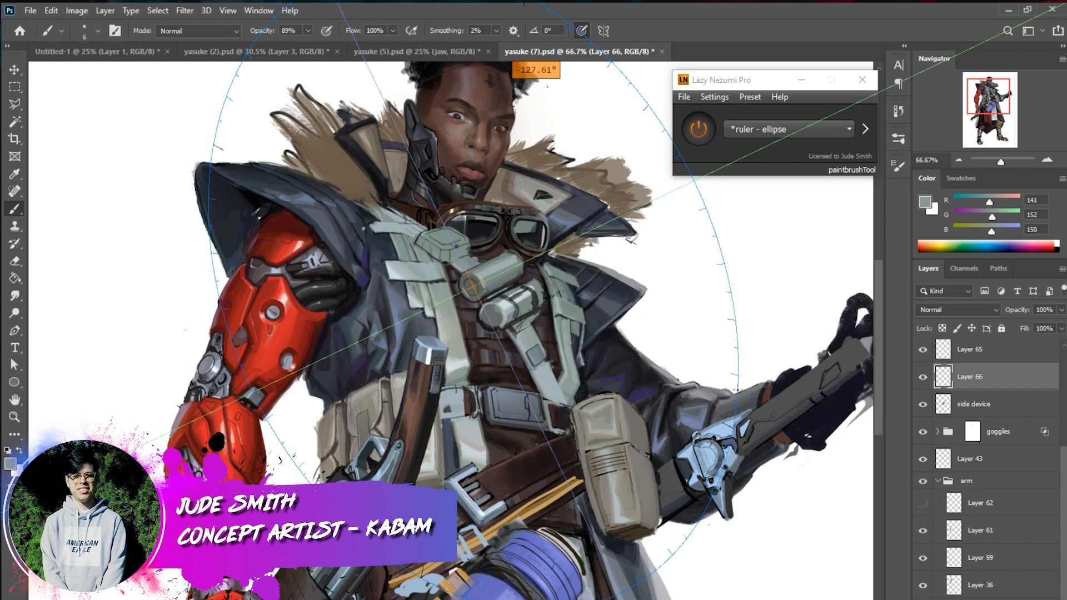
# Turn off the ellipse ruler, check the side device layer by toggling its visibility, and hide Layer 66
pyautogui.click(695, 129)
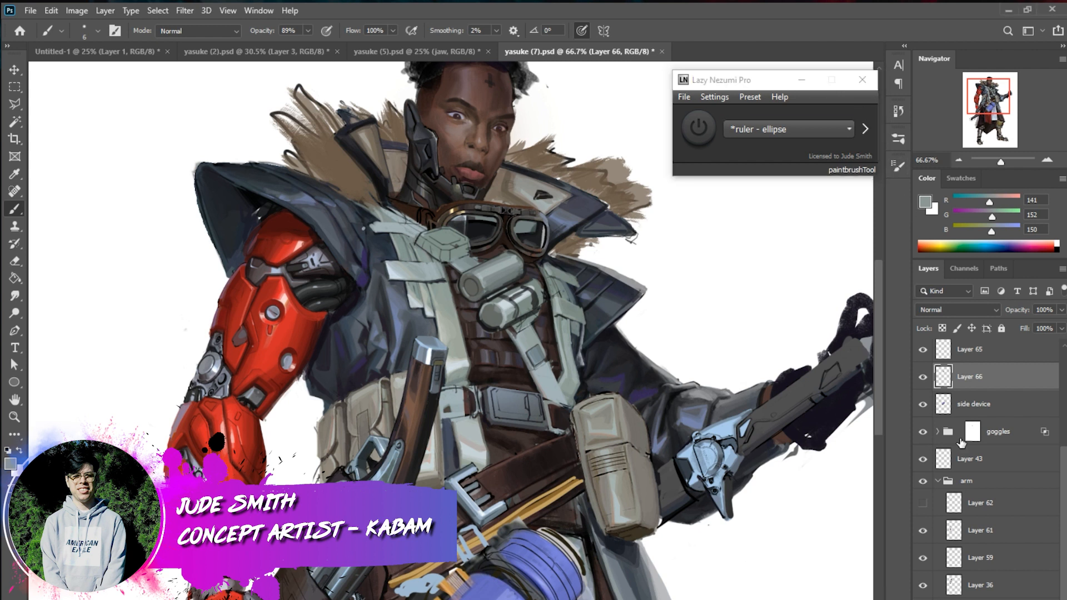
pyautogui.click(923, 404)
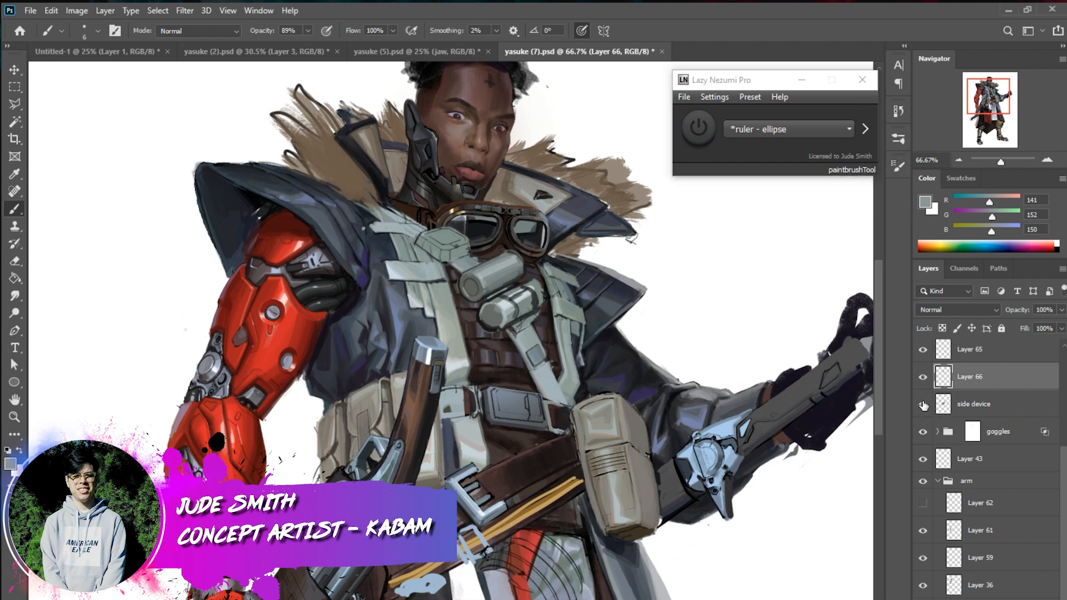
pyautogui.click(923, 404)
pyautogui.click(923, 377)
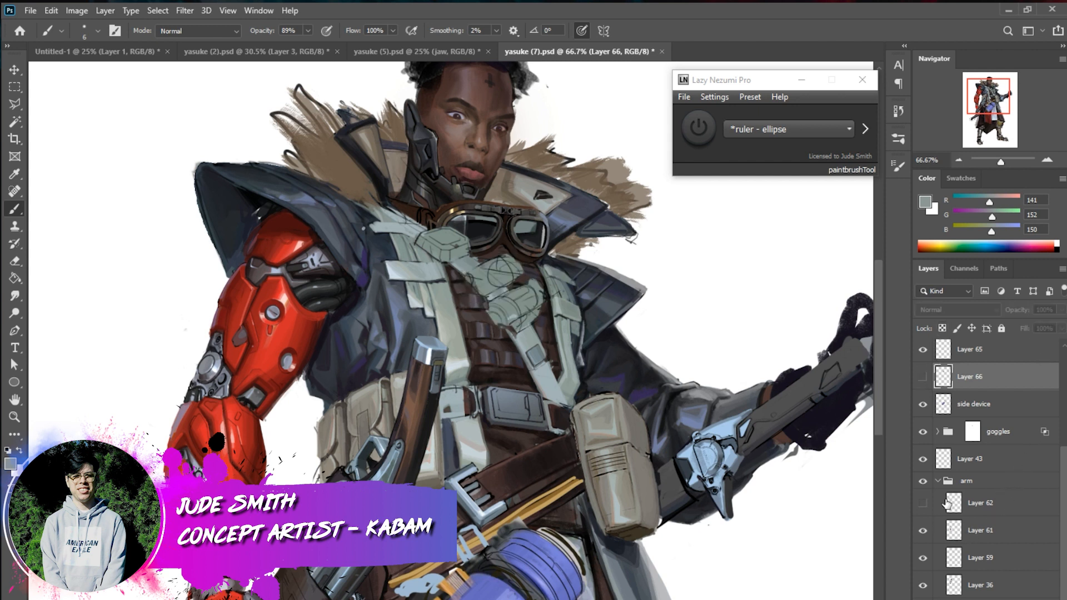
pyautogui.hotkey('alt', 'Tab')
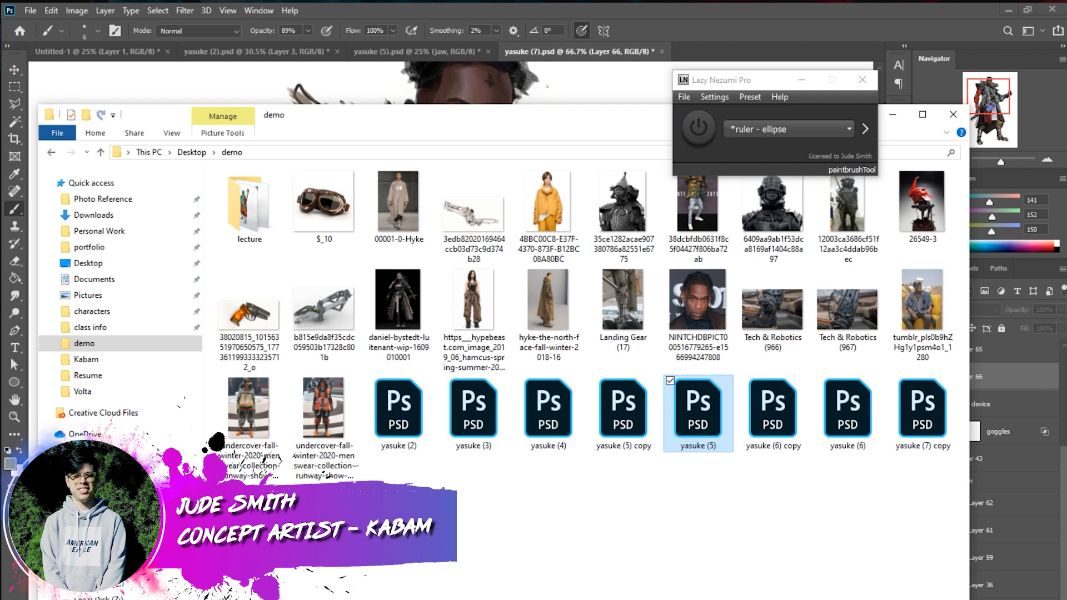
pyautogui.rightClick(345, 354)
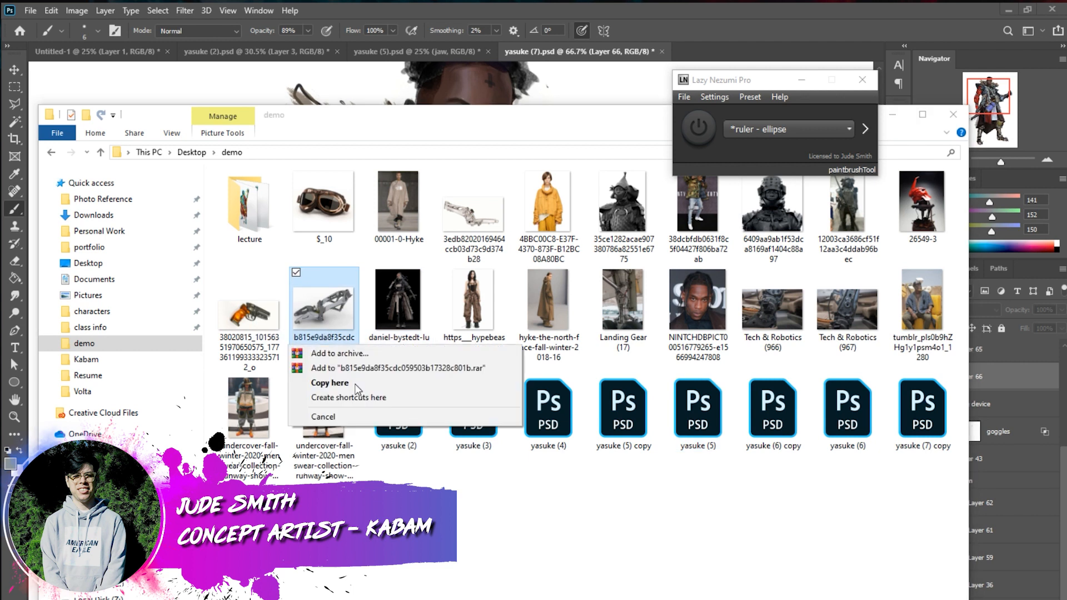
pyautogui.click(422, 283)
pyautogui.click(486, 211)
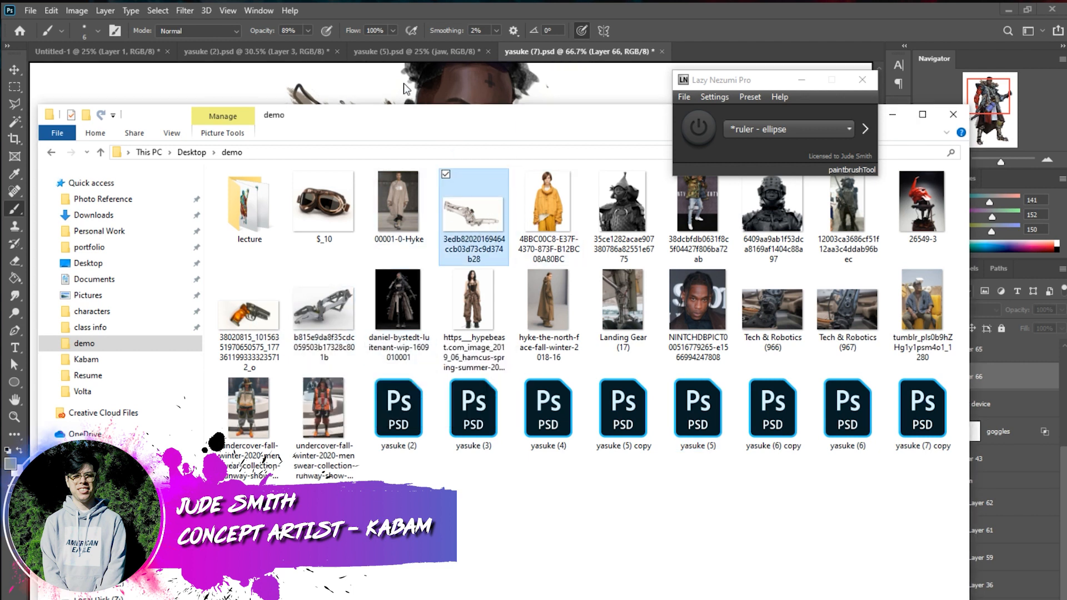
pyautogui.moveTo(386, 79); pyautogui.dragTo(423, 216)
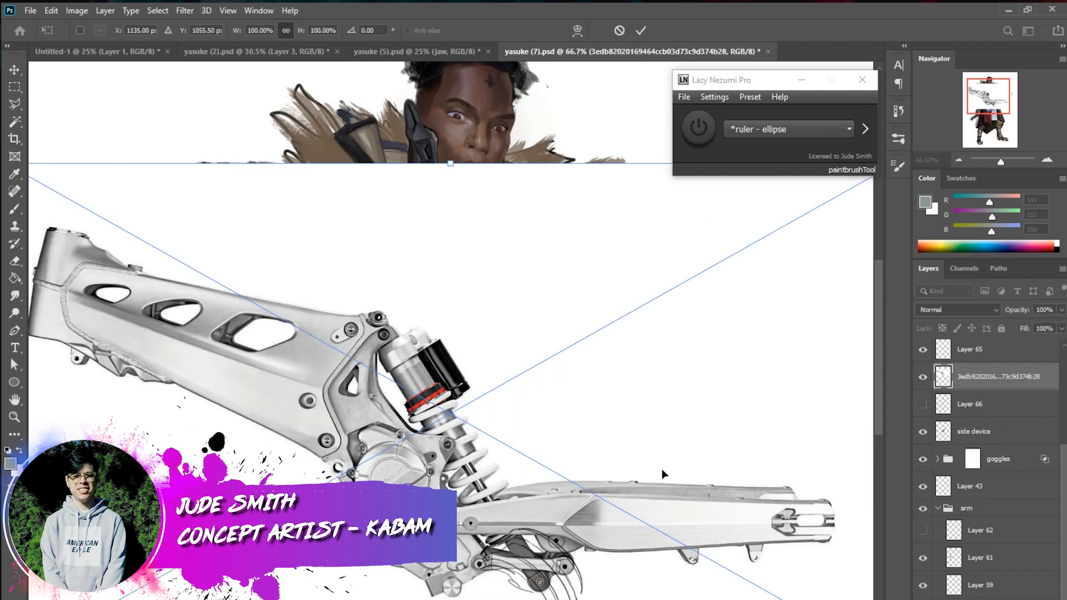
pyautogui.click(641, 30)
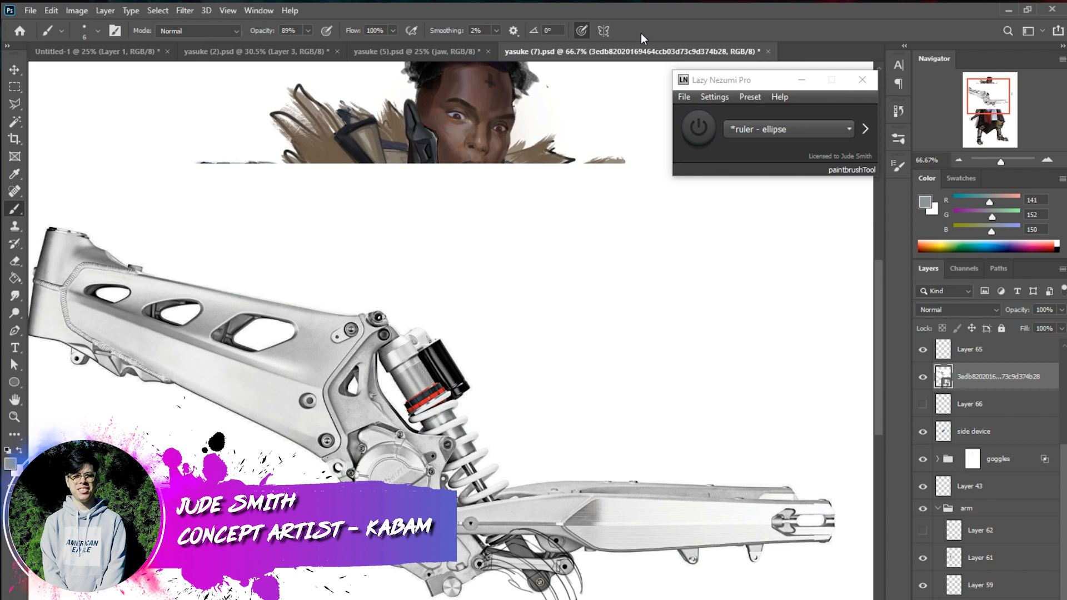
# Lasso the frame's round motor housing with its surrounding parts, copy it to a new layer and hide the placed image
pyautogui.click(15, 105)
pyautogui.rightClick(18, 106)
pyautogui.click(95, 106)
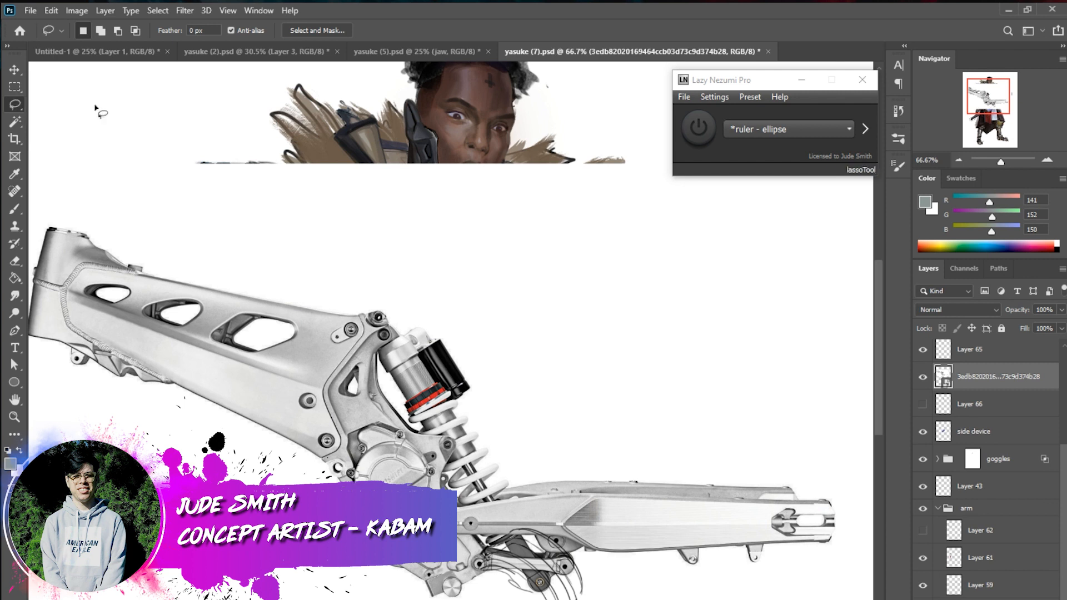
pyautogui.moveTo(585, 529)
pyautogui.mouseDown()
pyautogui.moveTo(494, 552)
pyautogui.moveTo(462, 594)
pyautogui.moveTo(428, 597)
pyautogui.moveTo(396, 573)
pyautogui.moveTo(332, 461)
pyautogui.moveTo(501, 483)
pyautogui.moveTo(556, 508)
pyautogui.mouseUp()
pyautogui.rightClick(612, 512)
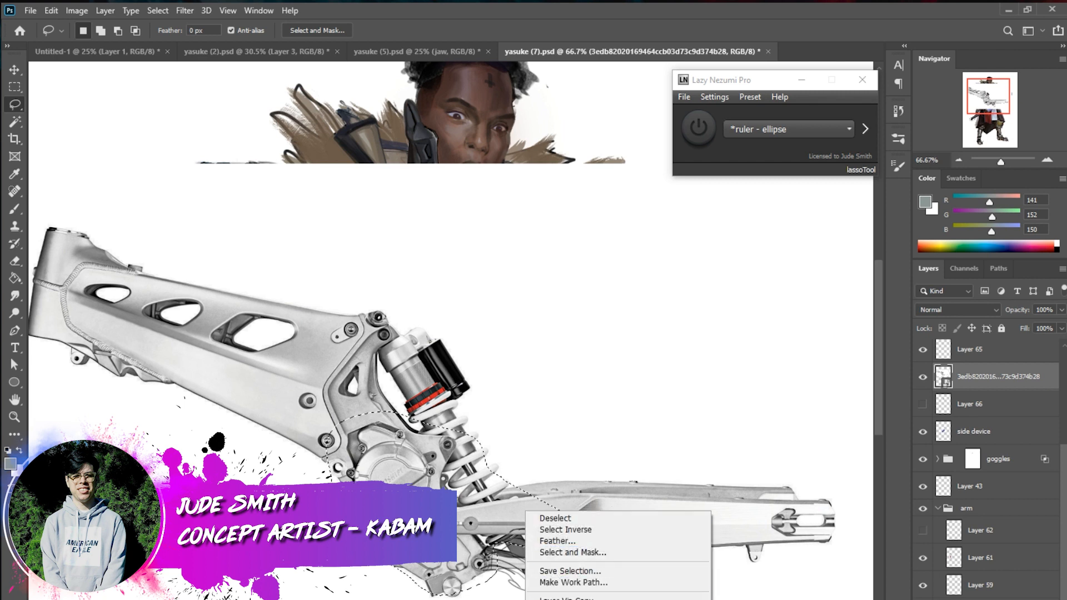
pyautogui.click(572, 598)
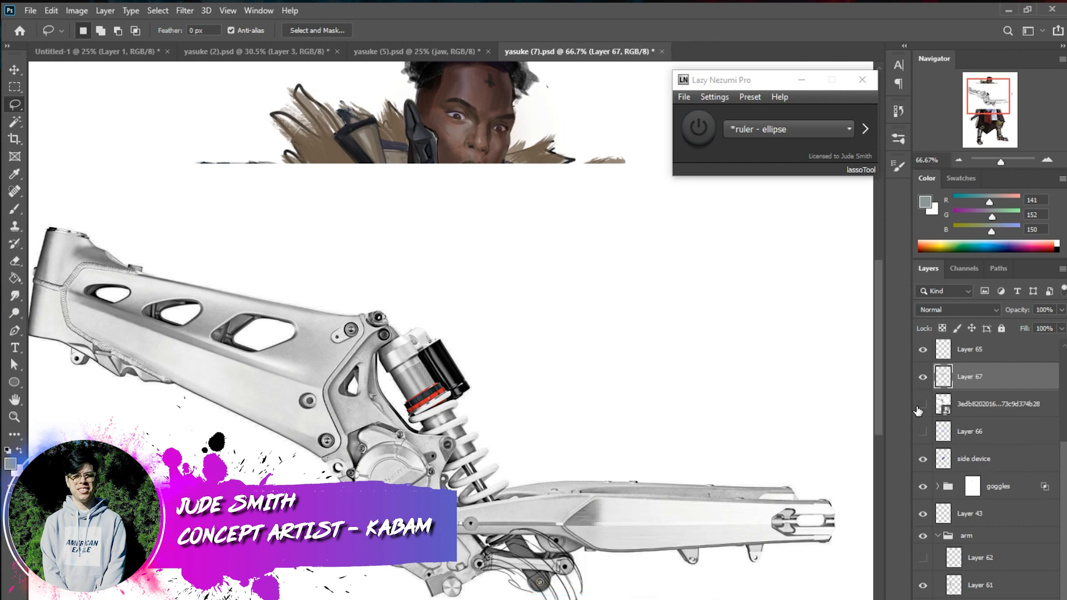
pyautogui.click(923, 404)
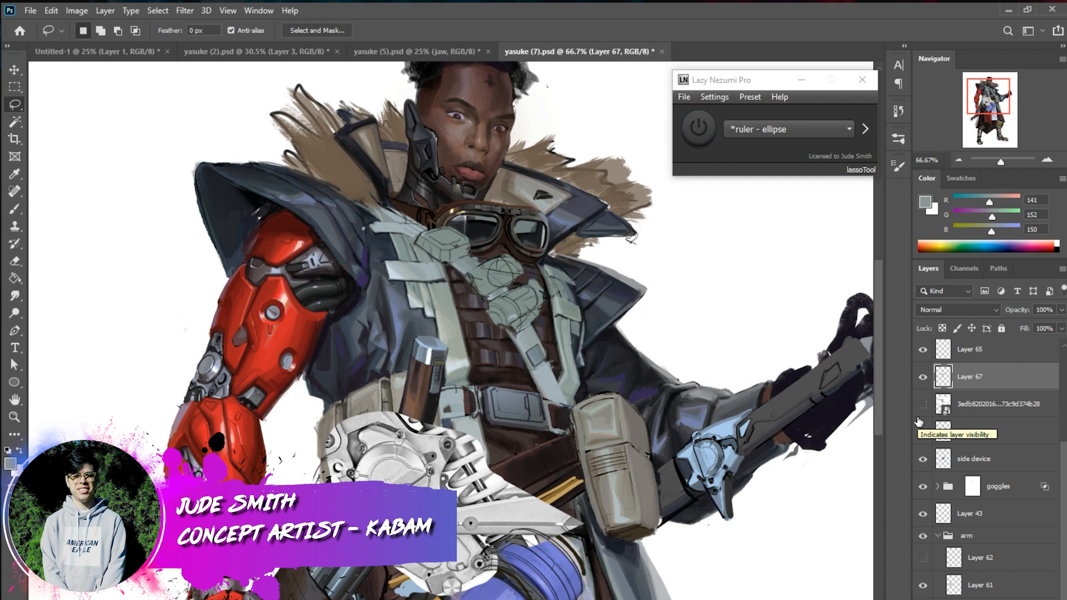
# Turn the copied frame piece into line art with Levels inputs of 91 and 155, and set its blend mode to Multiply
pyautogui.hotkey('ctrl', 'u')
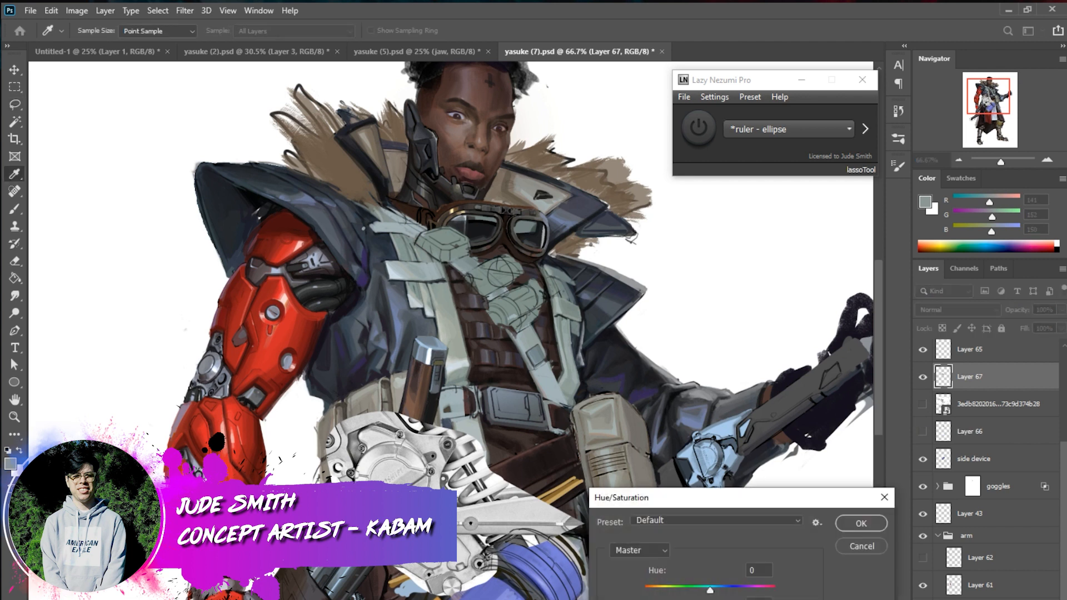
pyautogui.click(862, 523)
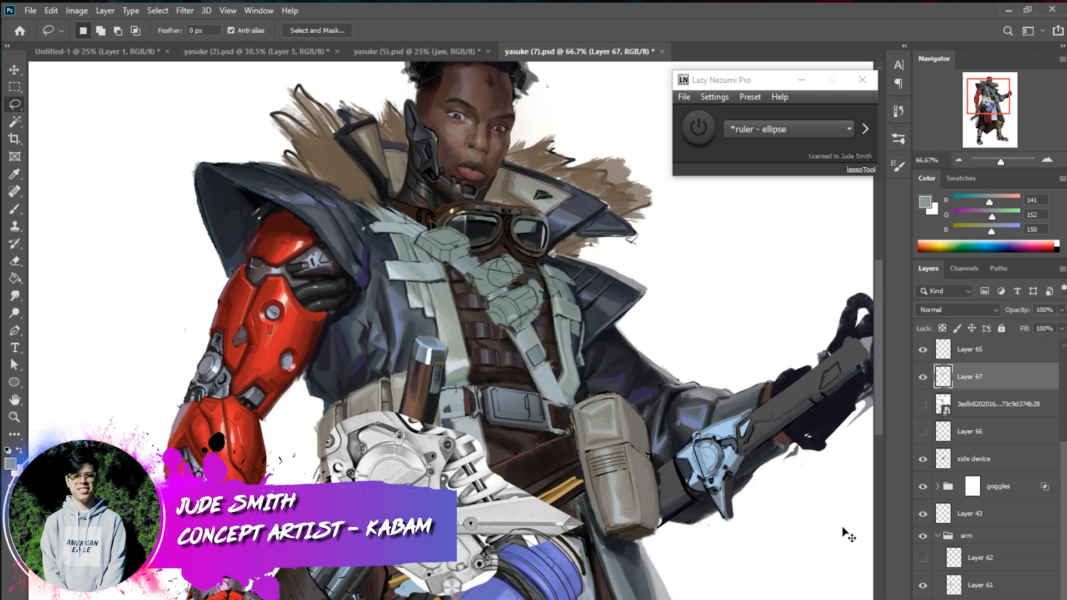
pyautogui.hotkey('ctrl', 'l')
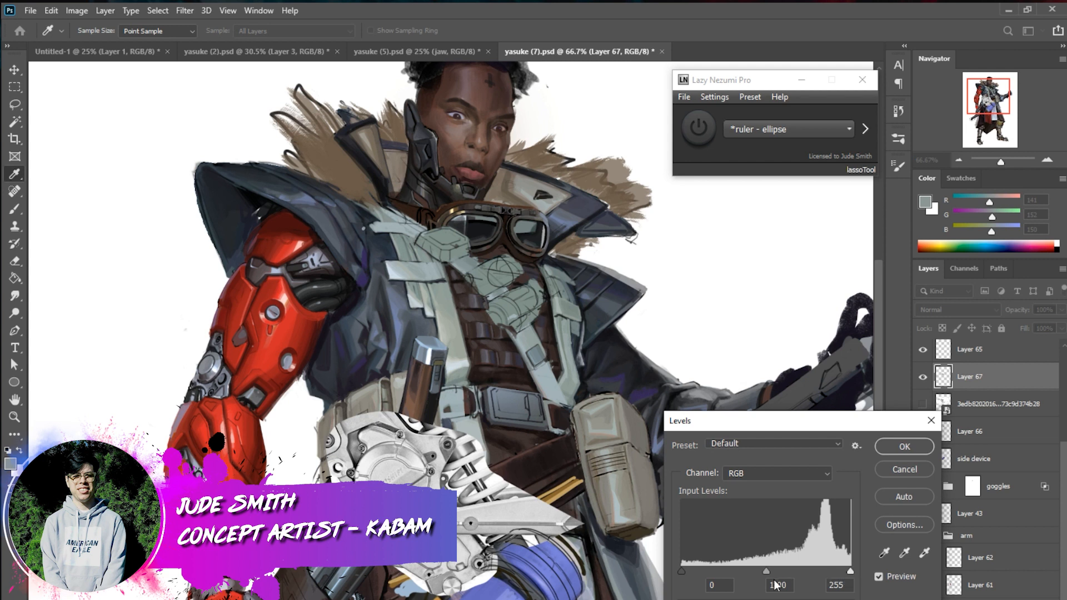
pyautogui.moveTo(849, 573)
pyautogui.mouseDown()
pyautogui.moveTo(732, 588)
pyautogui.moveTo(791, 573)
pyautogui.mouseUp()
pyautogui.moveTo(682, 572); pyautogui.dragTo(745, 571)
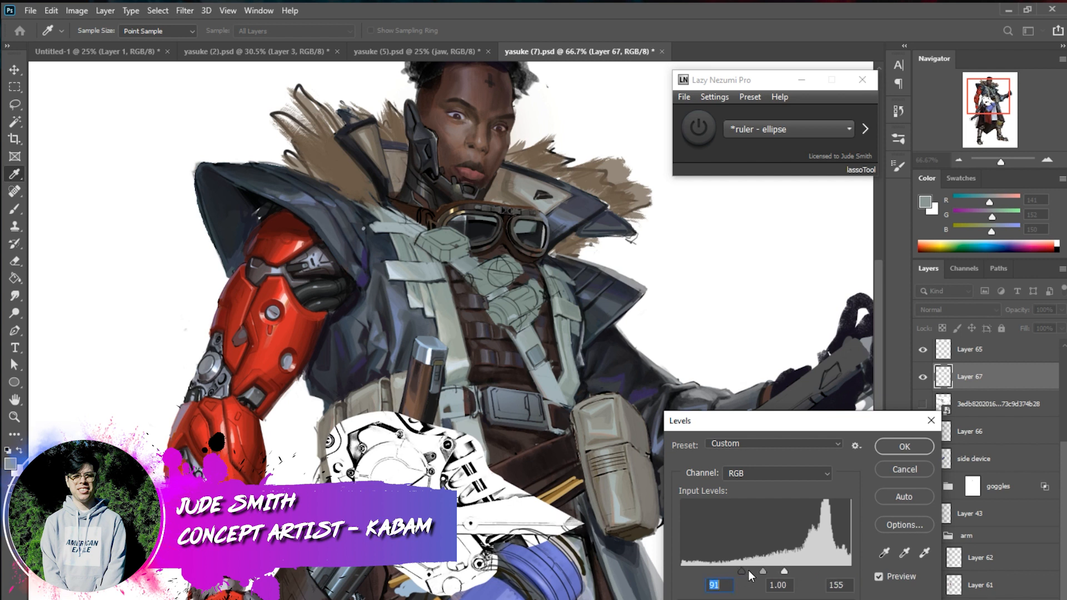
pyautogui.click(905, 445)
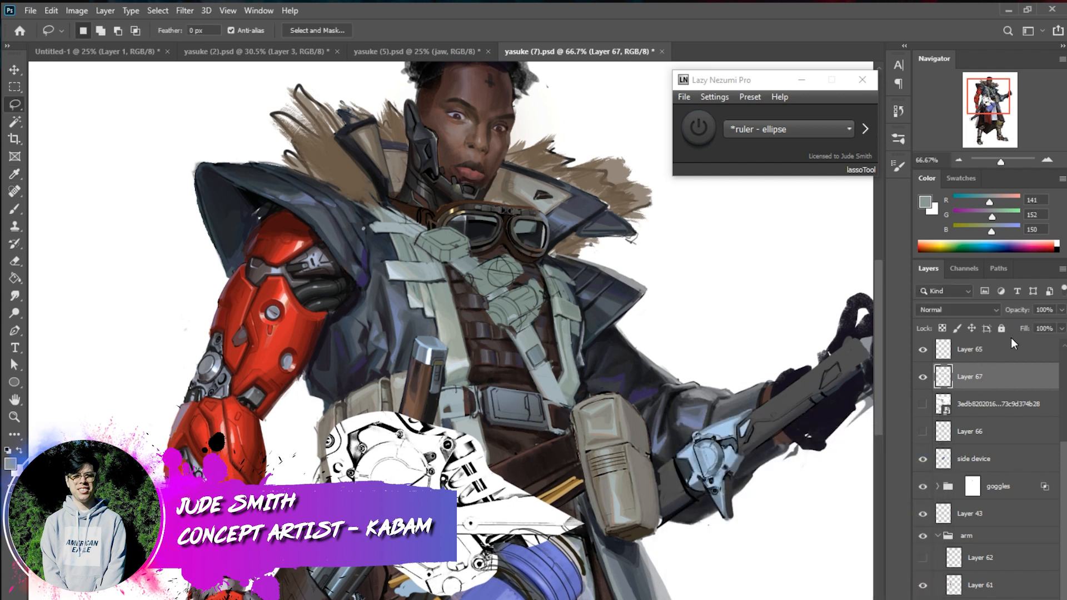
pyautogui.click(966, 311)
pyautogui.click(986, 362)
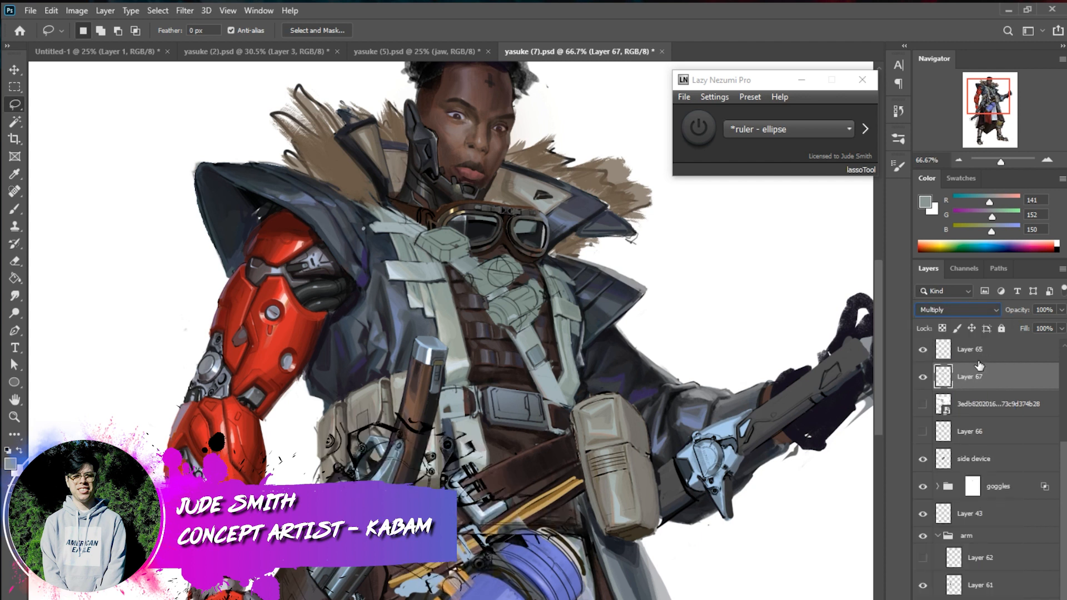
# Transform the line-art piece to 50.90% width and 40.49% height, rotated 88.99° and skewed 41.18°, on the white area beside the red arm
pyautogui.hotkey('ctrl', 't')
pyautogui.moveTo(588, 491); pyautogui.dragTo(498, 592)
pyautogui.moveTo(511, 540); pyautogui.dragTo(236, 440)
pyautogui.moveTo(67, 375); pyautogui.dragTo(239, 329)
pyautogui.moveTo(262, 394); pyautogui.dragTo(246, 383)
pyautogui.moveTo(253, 268); pyautogui.dragTo(218, 332)
pyautogui.moveTo(222, 384)
pyautogui.mouseDown()
pyautogui.moveTo(231, 357)
pyautogui.moveTo(119, 306)
pyautogui.mouseUp()
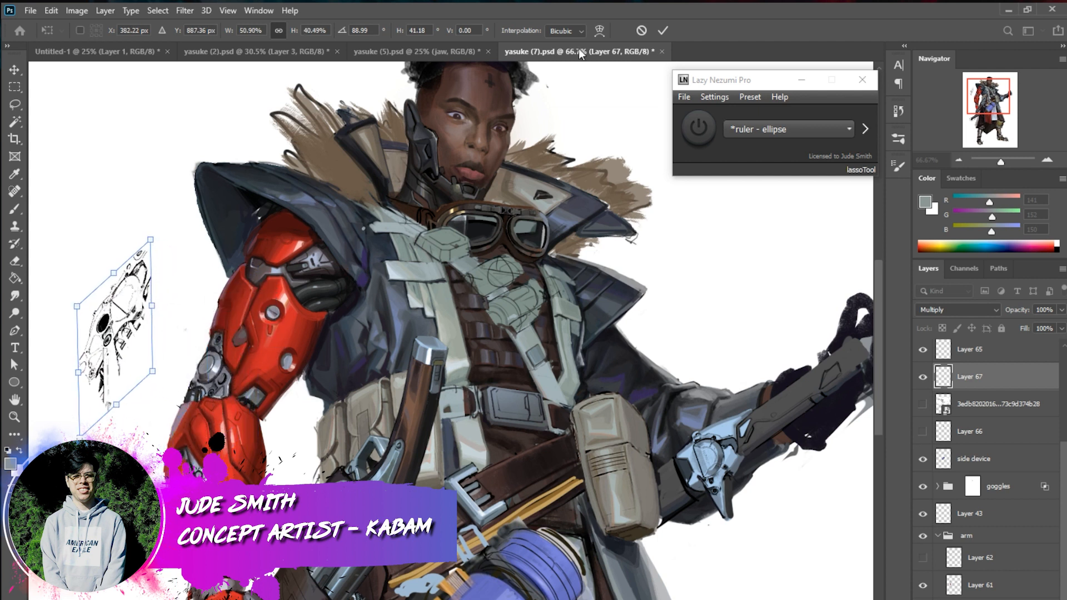
pyautogui.click(663, 30)
# Create a new layer beneath the mechanical line art and brush in a light grey base shape with a size 70 brush
pyautogui.click(24, 210)
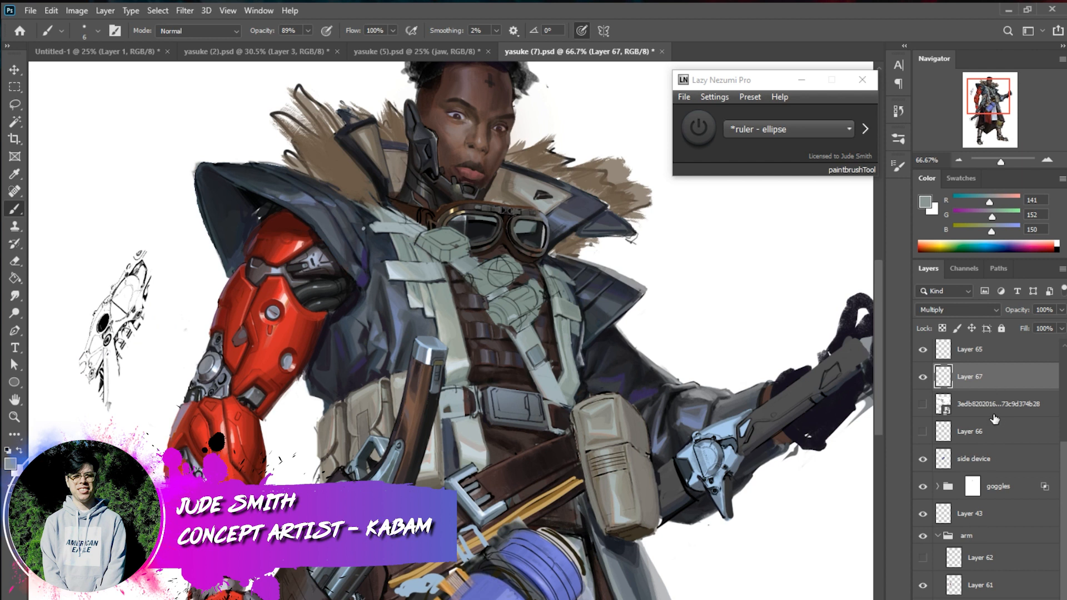
pyautogui.click(998, 412)
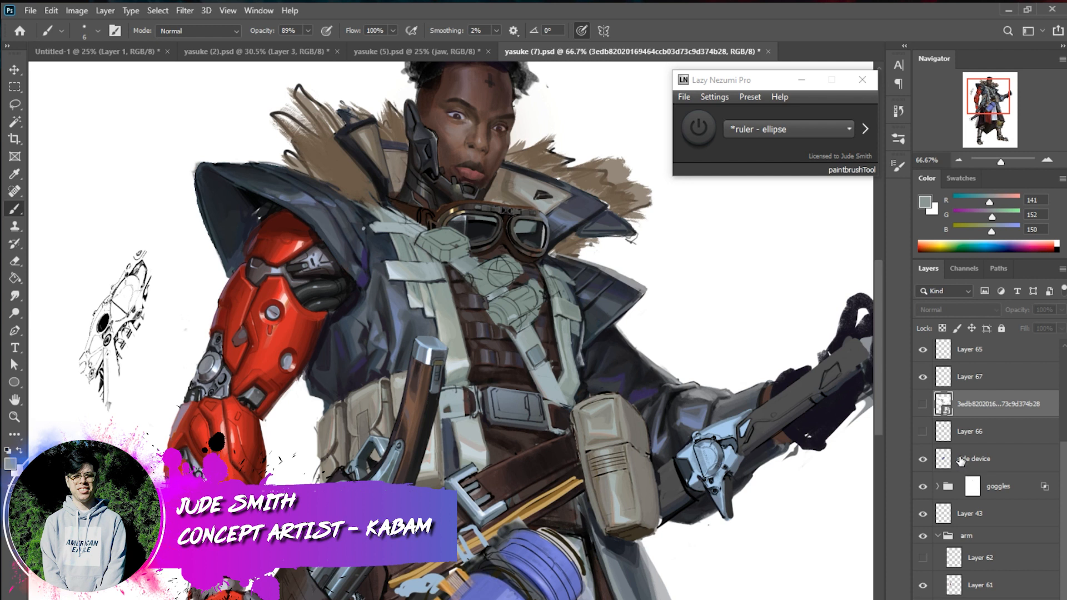
pyautogui.hotkey('ctrl', 'shift', 'alt', 'n')
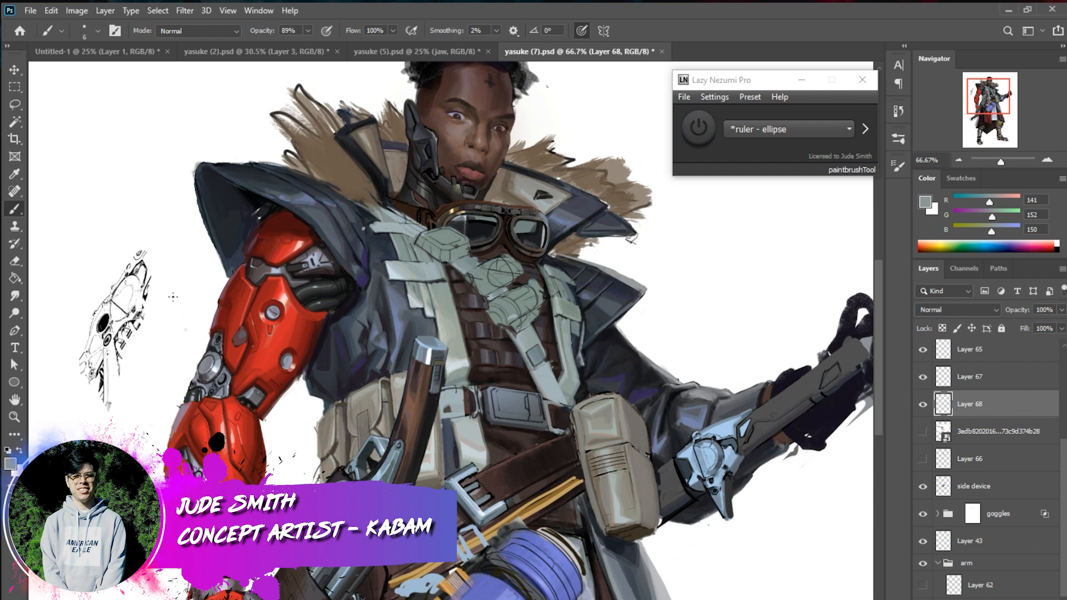
pyautogui.rightClick(175, 318)
pyautogui.click(245, 350)
pyautogui.moveTo(142, 302); pyautogui.dragTo(100, 354)
pyautogui.rightClick(132, 279)
pyautogui.click(229, 326)
pyautogui.moveTo(137, 283)
pyautogui.mouseDown()
pyautogui.moveTo(102, 333)
pyautogui.moveTo(118, 318)
pyautogui.moveTo(105, 398)
pyautogui.moveTo(114, 414)
pyautogui.moveTo(143, 289)
pyautogui.moveTo(141, 312)
pyautogui.mouseUp()
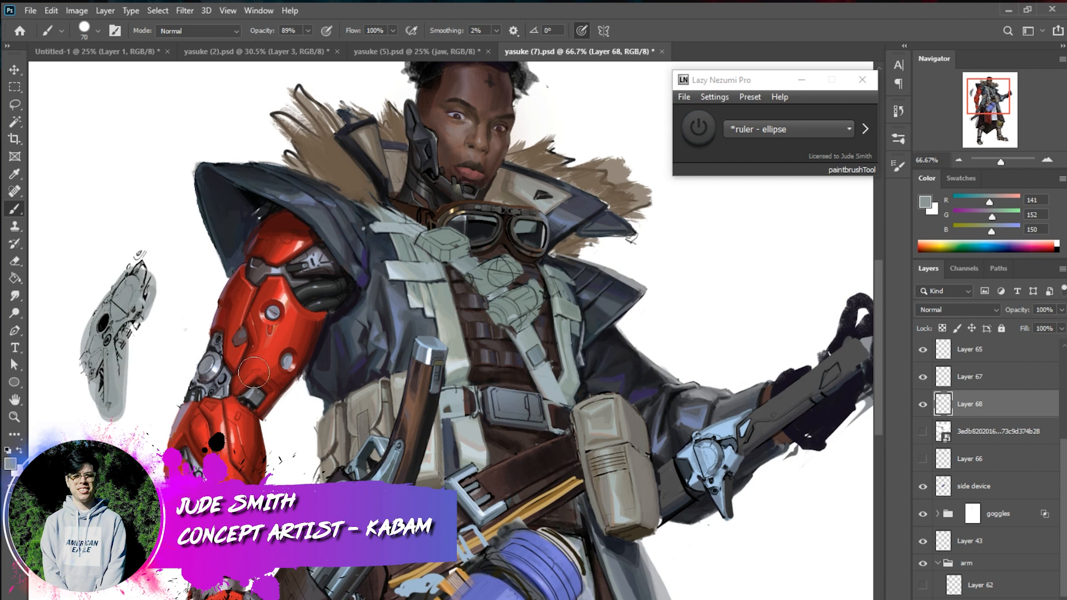
# Reduce the brush to size 39, sample dark grey from the red arm's shoulder mechanism and shade the mechanical piece
pyautogui.rightClick(238, 376)
pyautogui.click(328, 415)
pyautogui.moveTo(143, 309); pyautogui.dragTo(135, 318)
pyautogui.press('alt')
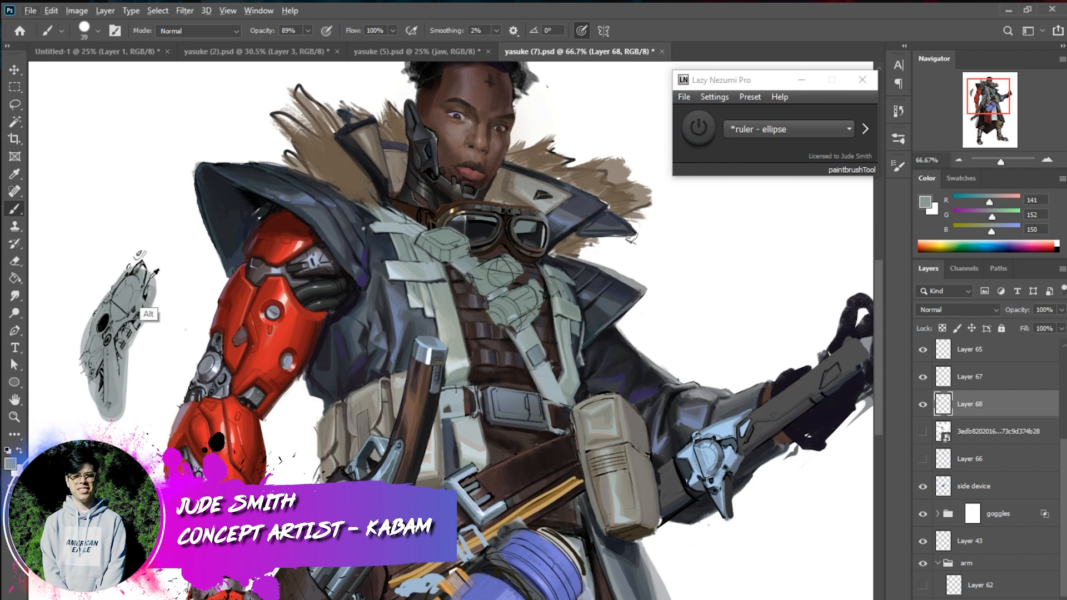
pyautogui.keyDown('alt'); pyautogui.click(307, 256); pyautogui.keyUp('alt')
pyautogui.moveTo(133, 284)
pyautogui.mouseDown()
pyautogui.moveTo(129, 287)
pyautogui.moveTo(111, 306)
pyautogui.moveTo(133, 282)
pyautogui.moveTo(114, 315)
pyautogui.moveTo(146, 283)
pyautogui.mouseUp()
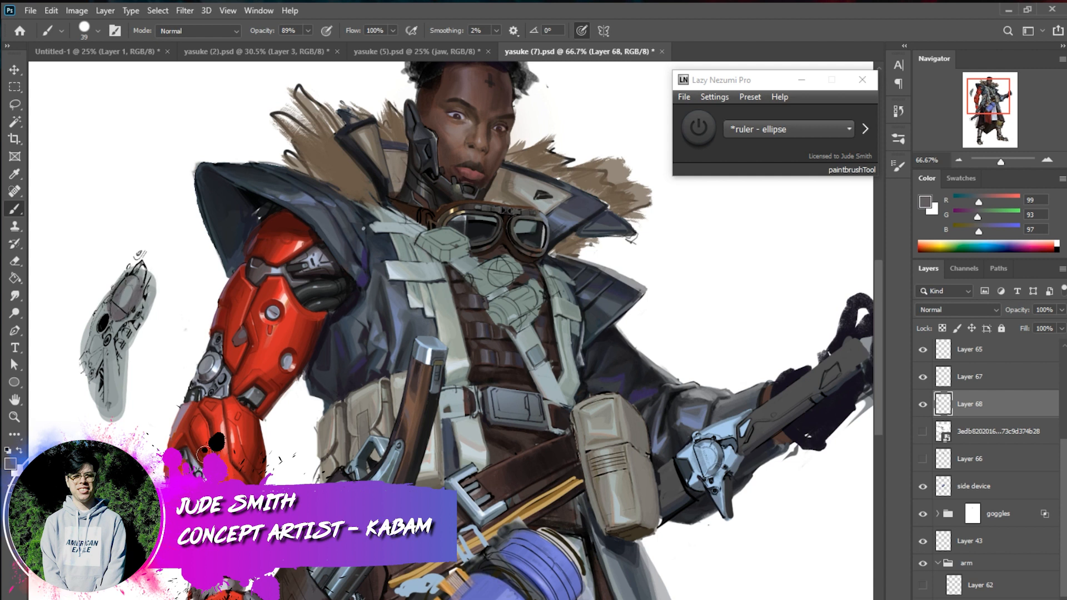
pyautogui.keyDown('alt'); pyautogui.click(125, 324); pyautogui.keyUp('alt')
pyautogui.moveTo(125, 320)
pyautogui.mouseDown()
pyautogui.moveTo(133, 285)
pyautogui.moveTo(135, 312)
pyautogui.moveTo(141, 289)
pyautogui.moveTo(114, 315)
pyautogui.moveTo(138, 276)
pyautogui.moveTo(136, 339)
pyautogui.moveTo(99, 345)
pyautogui.moveTo(105, 335)
pyautogui.moveTo(114, 400)
pyautogui.mouseUp()
pyautogui.keyDown('alt'); pyautogui.click(128, 337); pyautogui.keyUp('alt')
pyautogui.moveTo(107, 350); pyautogui.dragTo(107, 411)
pyautogui.moveTo(110, 293)
pyautogui.mouseDown()
pyautogui.moveTo(96, 318)
pyautogui.moveTo(97, 398)
pyautogui.mouseUp()
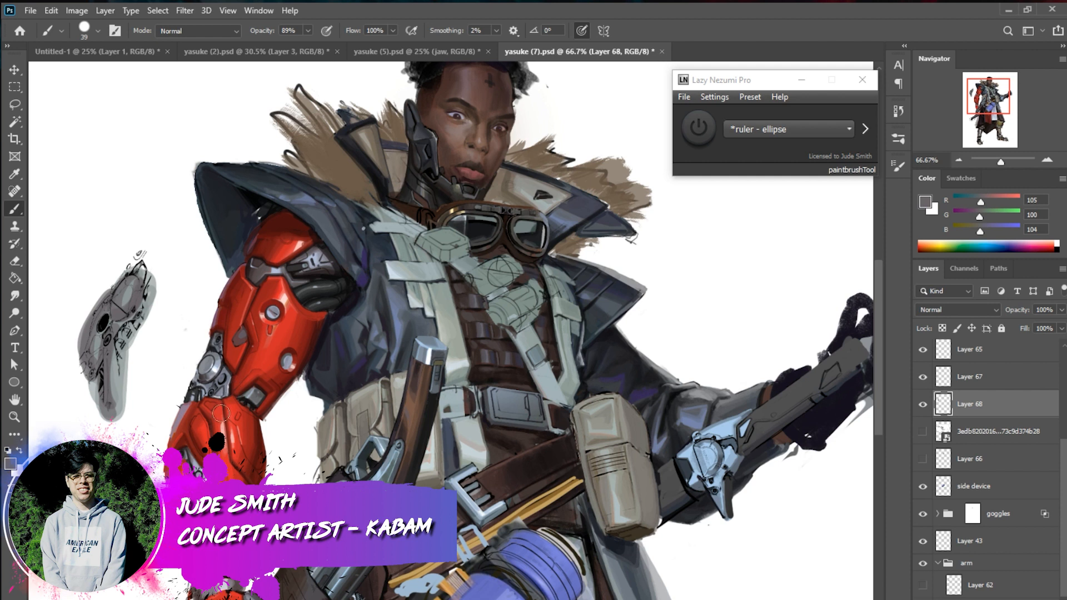
# Switch to yasuke (5).psd and examine the red mechanical arm at 100% zoom
pyautogui.click(428, 52)
pyautogui.click(1048, 160)
pyautogui.click(1048, 161)
pyautogui.click(973, 93)
pyautogui.click(1047, 161)
pyautogui.click(1048, 160)
pyautogui.moveTo(978, 93); pyautogui.dragTo(976, 95)
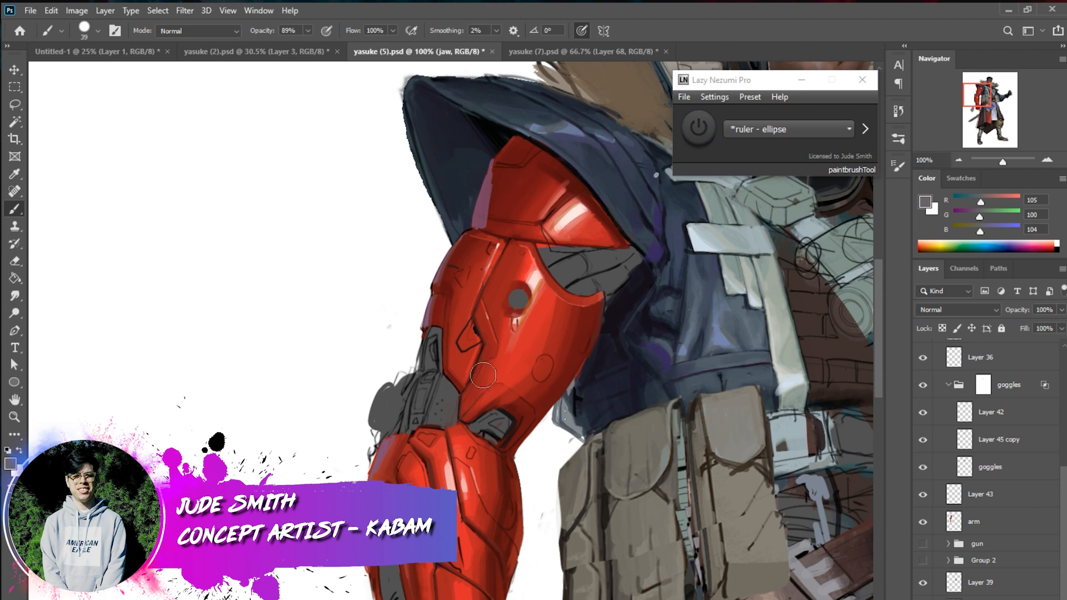
# Switch to yasuke (7).psd and hide Layer 67 and Layer 68, checking what each layer contributes
pyautogui.click(584, 51)
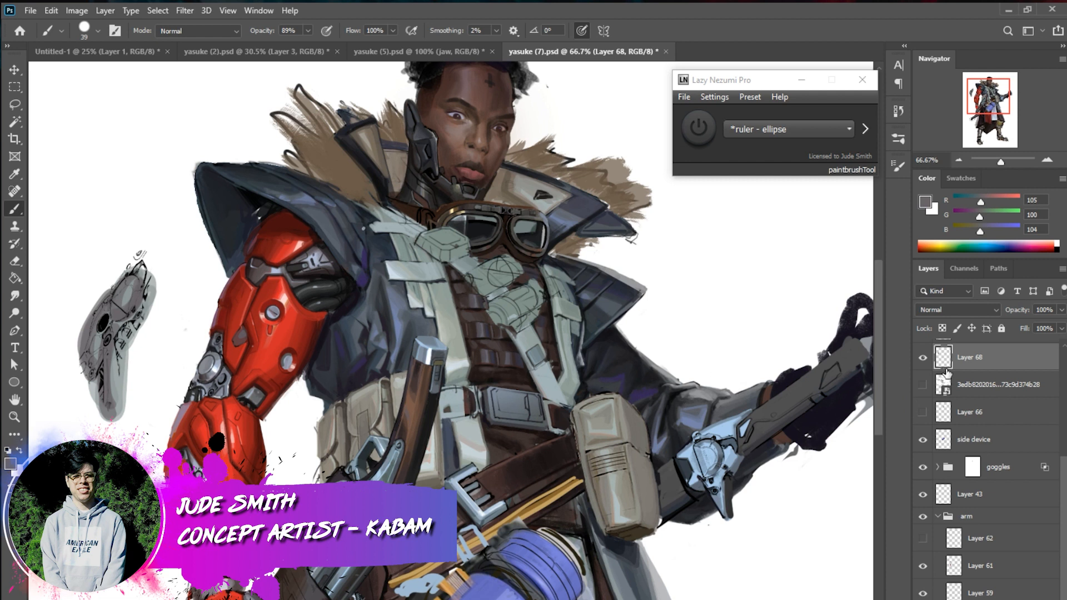
pyautogui.moveTo(1065, 475); pyautogui.dragTo(1026, 416)
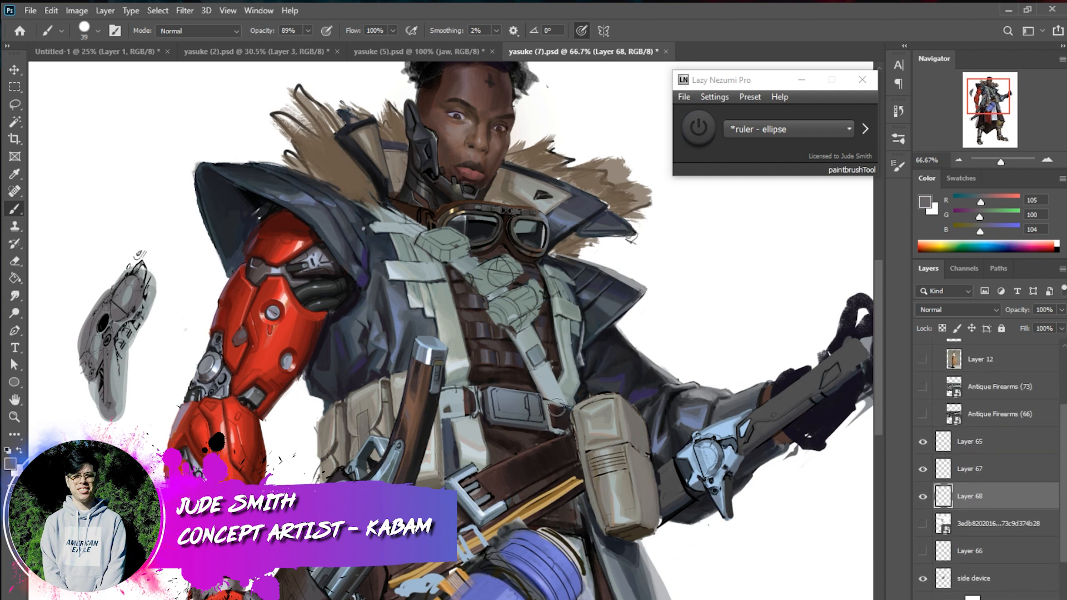
pyautogui.click(931, 497)
pyautogui.click(932, 496)
pyautogui.click(923, 498)
pyautogui.click(923, 497)
pyautogui.click(932, 471)
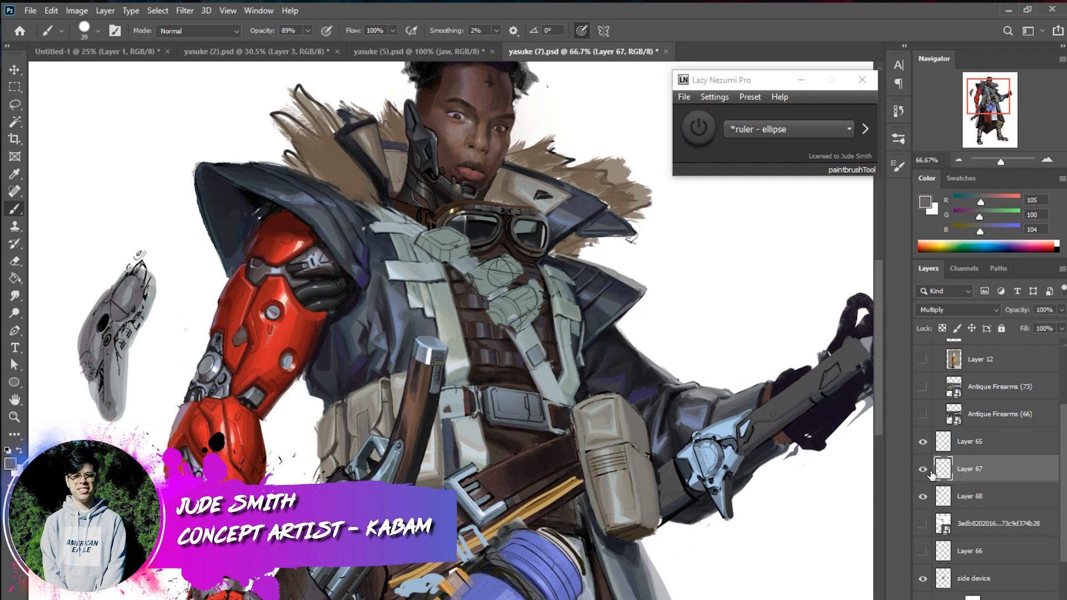
pyautogui.click(923, 470)
pyautogui.click(923, 497)
pyautogui.click(923, 442)
pyautogui.click(923, 442)
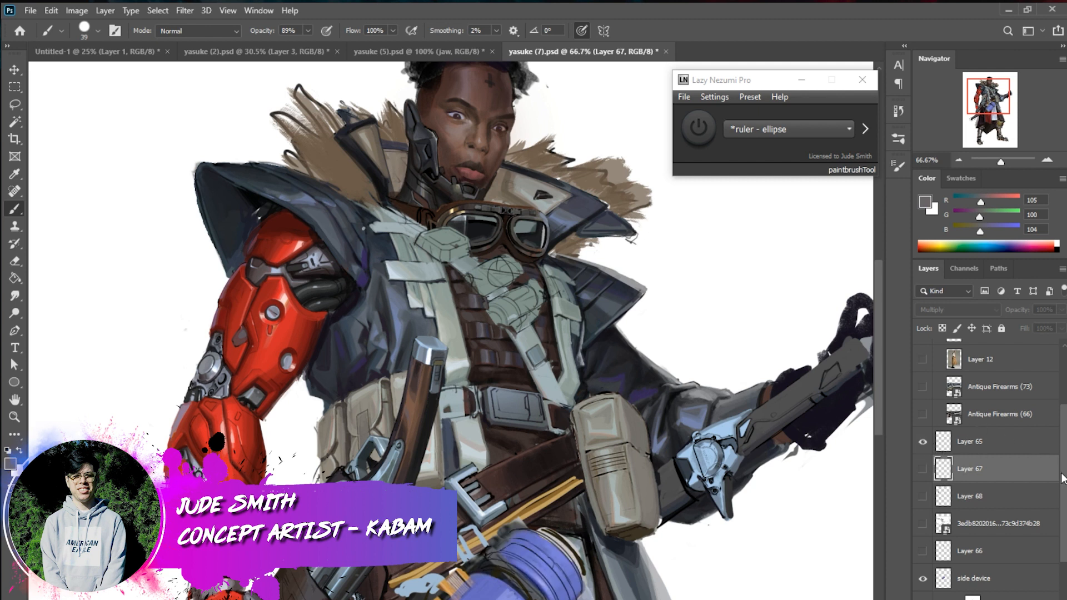
# Check the side device layer's content and delete the Group 1 folder of reference images
pyautogui.click(923, 579)
pyautogui.click(923, 578)
pyautogui.moveTo(1063, 505); pyautogui.dragTo(1059, 448)
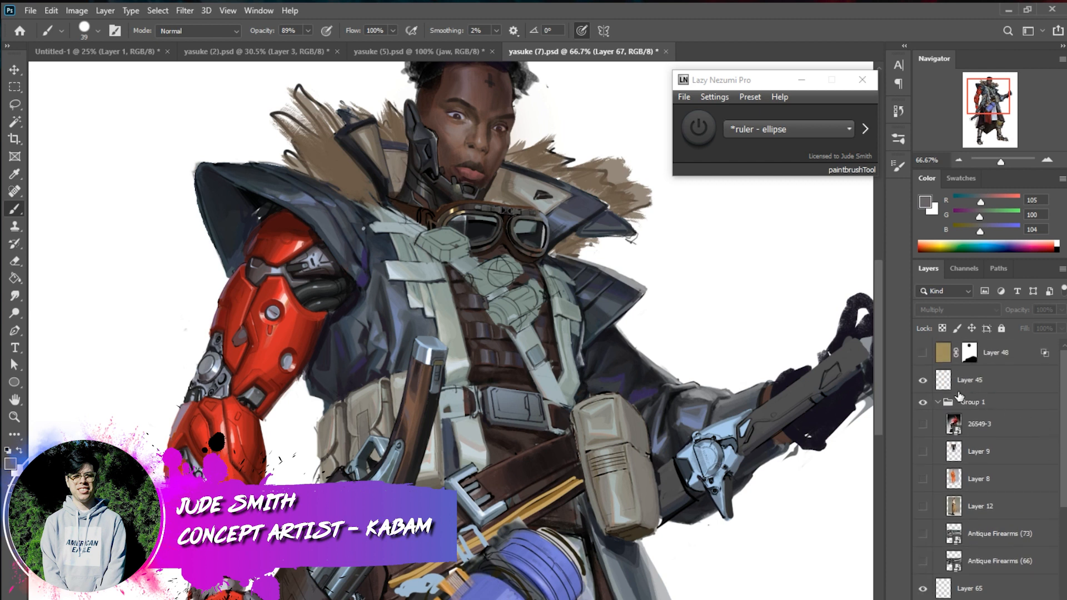
pyautogui.click(971, 402)
pyautogui.press('Delete')
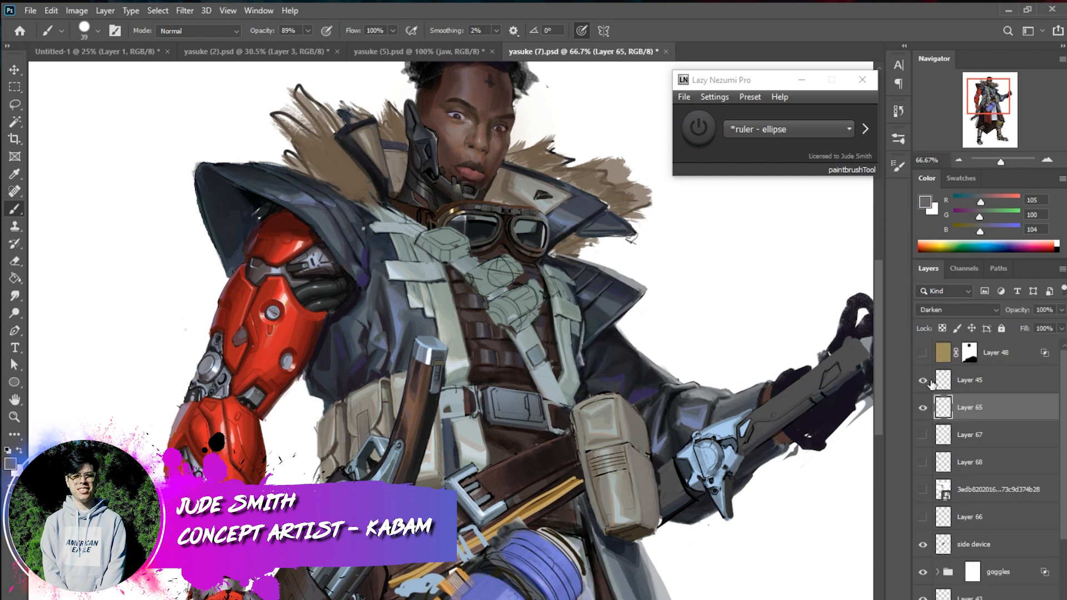
# Check Layer 65's content, then show Layer 66 with the painted canisters and make it the active layer
pyautogui.click(923, 409)
pyautogui.click(923, 409)
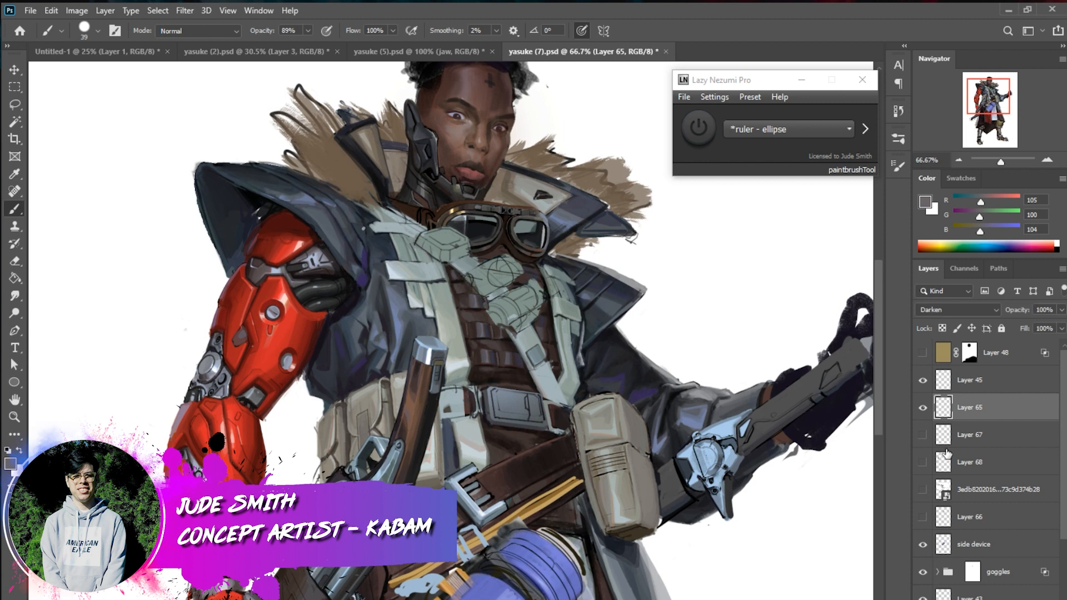
pyautogui.click(924, 518)
pyautogui.click(923, 518)
pyautogui.click(923, 518)
pyautogui.click(984, 517)
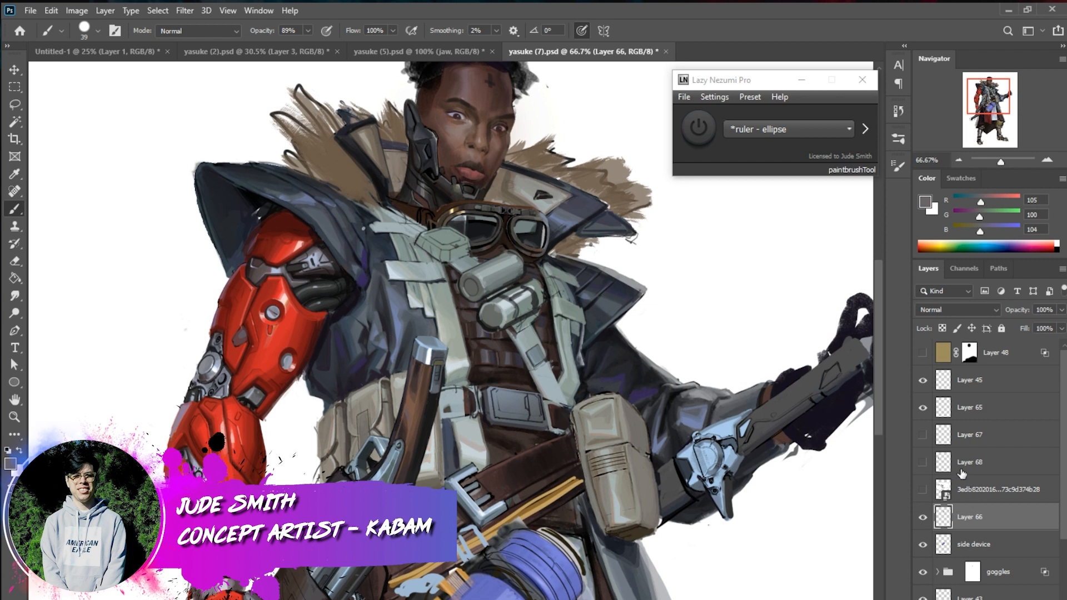
# Reduce the brush to 12 px and sample grey-green tones from the chest canisters for touch-ups
pyautogui.rightClick(574, 286)
pyautogui.moveTo(653, 319); pyautogui.dragTo(646, 318)
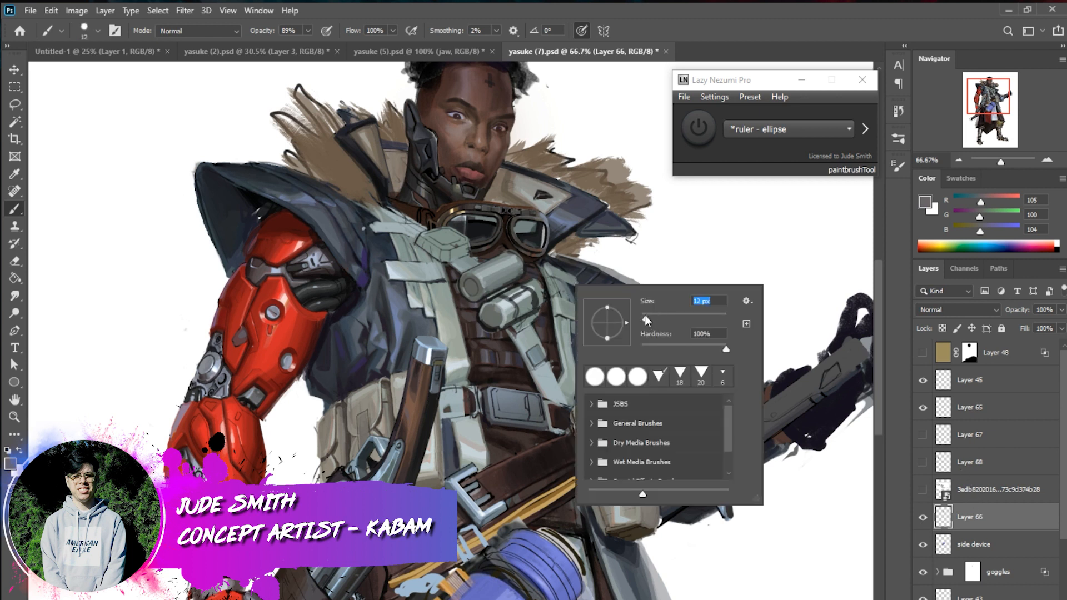
pyautogui.keyDown('alt'); pyautogui.click(496, 319); pyautogui.keyUp('alt')
pyautogui.keyDown('alt'); pyautogui.click(496, 322); pyautogui.keyUp('alt')
pyautogui.keyDown('alt'); pyautogui.click(477, 271); pyautogui.keyUp('alt')
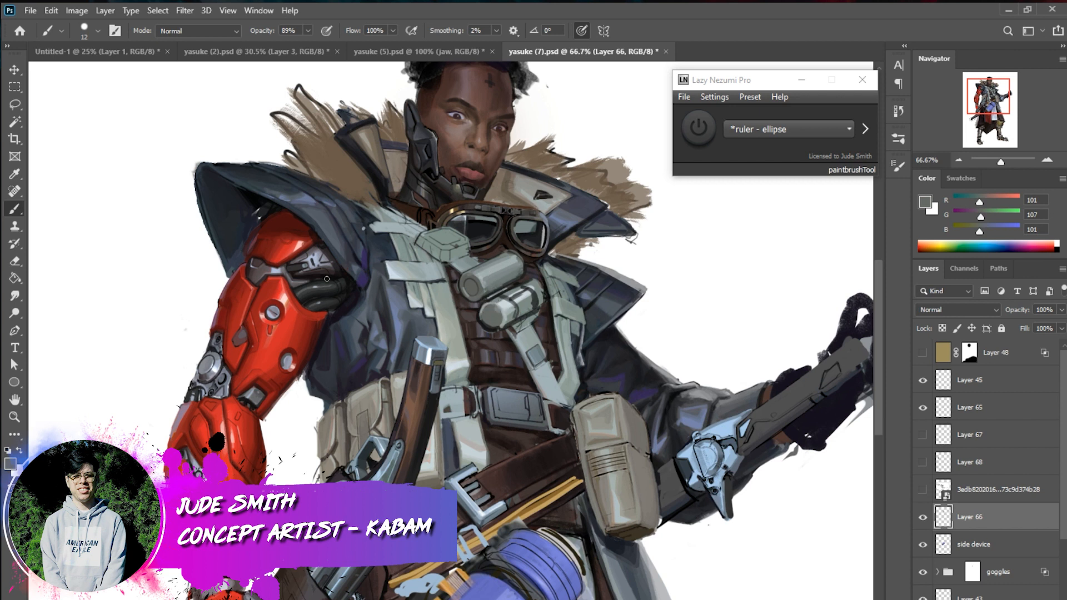
# Lasso both chest canisters on Layer 66, scale them up to 131.09% and clear the selection
pyautogui.click(16, 104)
pyautogui.moveTo(550, 262)
pyautogui.mouseDown()
pyautogui.moveTo(517, 361)
pyautogui.moveTo(559, 318)
pyautogui.mouseUp()
pyautogui.hotkey('ctrl', 't')
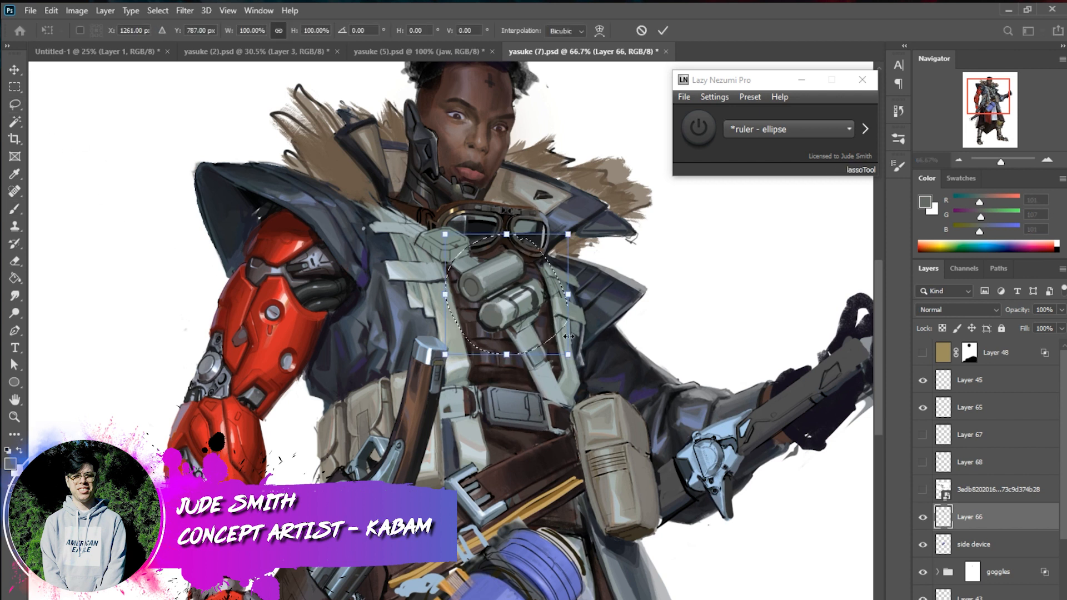
pyautogui.moveTo(568, 354); pyautogui.dragTo(561, 334)
pyautogui.press('Return')
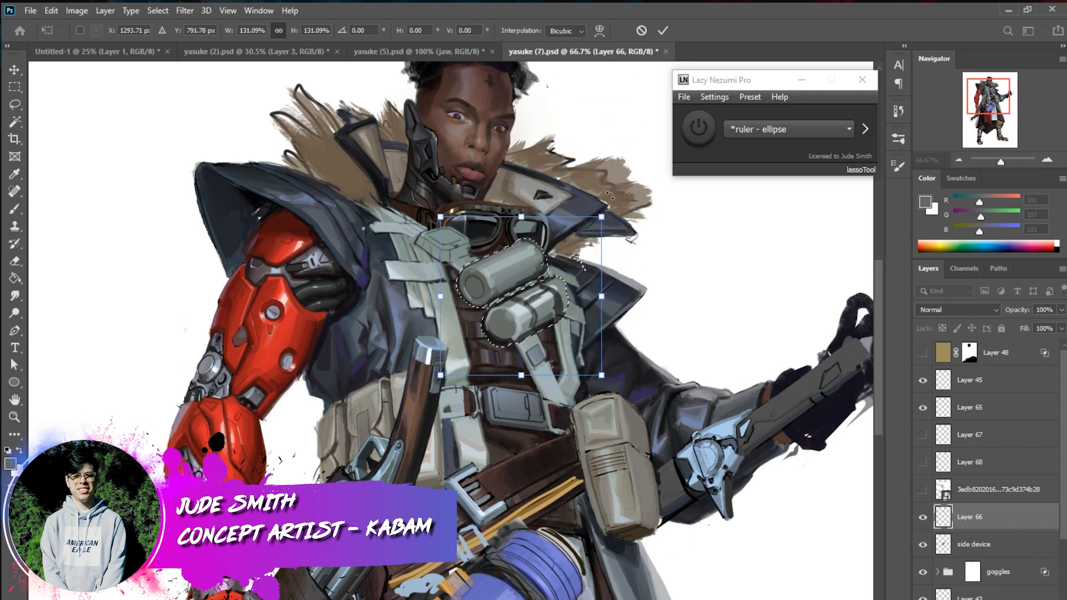
pyautogui.press('l')
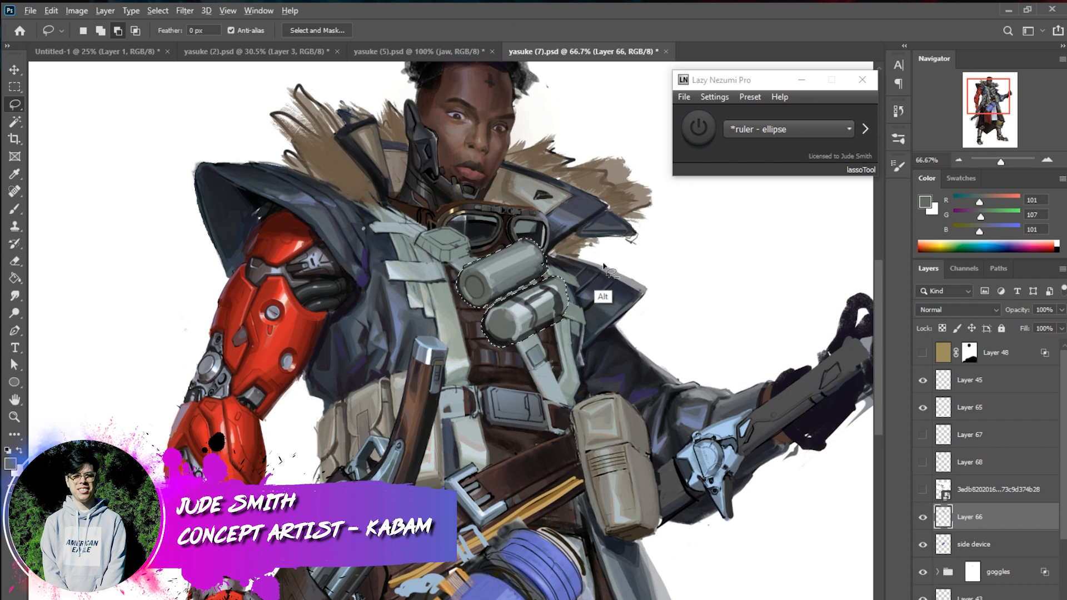
pyautogui.hotkey('ctrl', 'd')
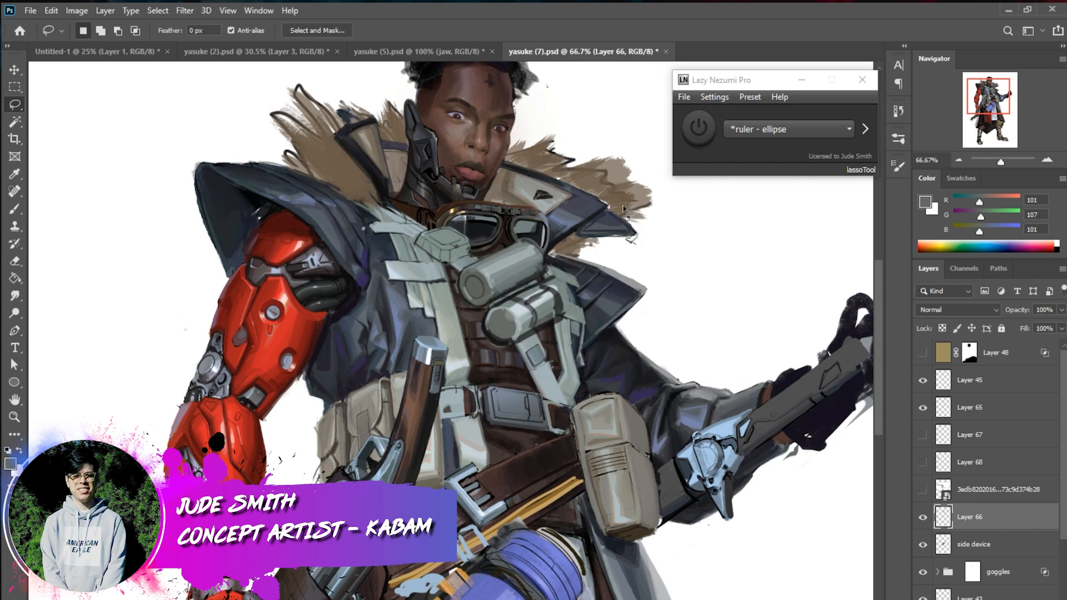
# Paint dark grey straps around the upper chest canister with the 12 px brush
pyautogui.click(15, 209)
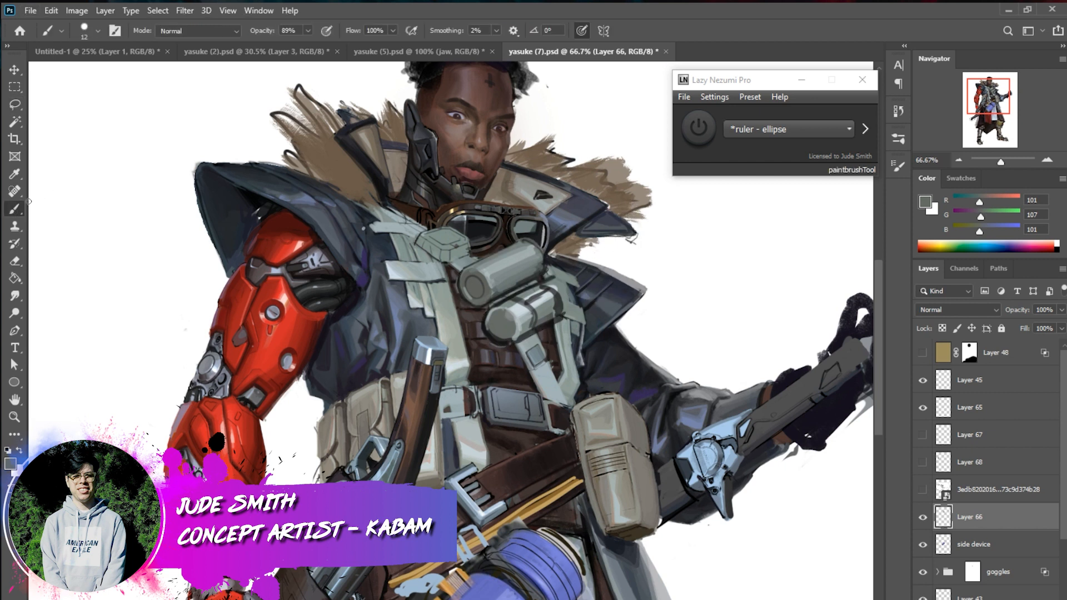
pyautogui.keyDown('alt'); pyautogui.click(502, 294); pyautogui.keyUp('alt')
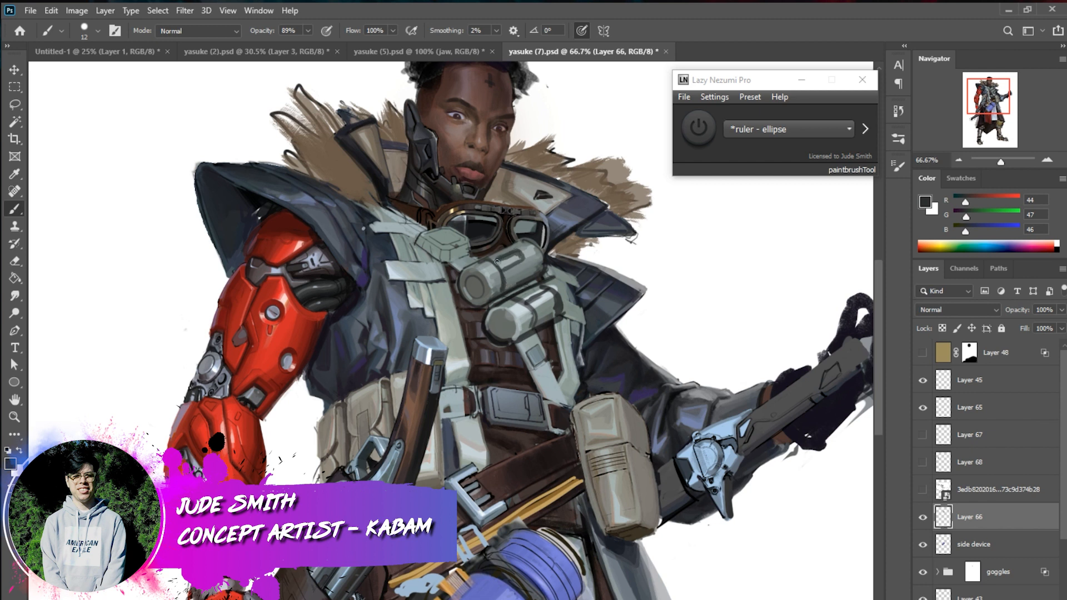
pyautogui.moveTo(531, 246); pyautogui.dragTo(538, 273)
pyautogui.moveTo(526, 245); pyautogui.dragTo(544, 274)
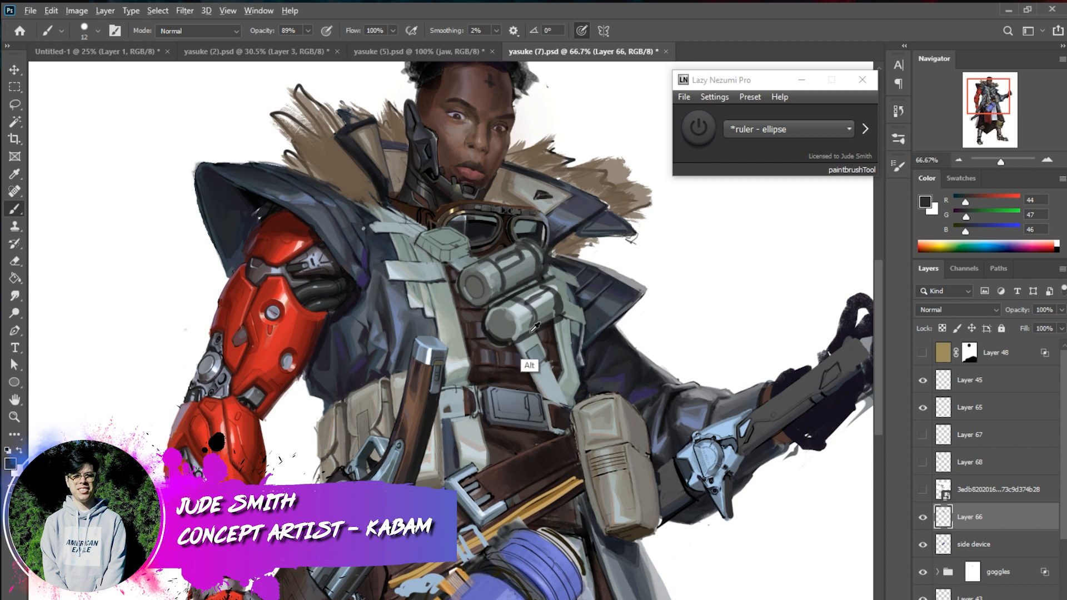
# Paint the small box on the chest strap with dark side planes and a light blue-grey top, sampling tones from the character
pyautogui.keyDown('alt'); pyautogui.click(530, 364); pyautogui.keyUp('alt')
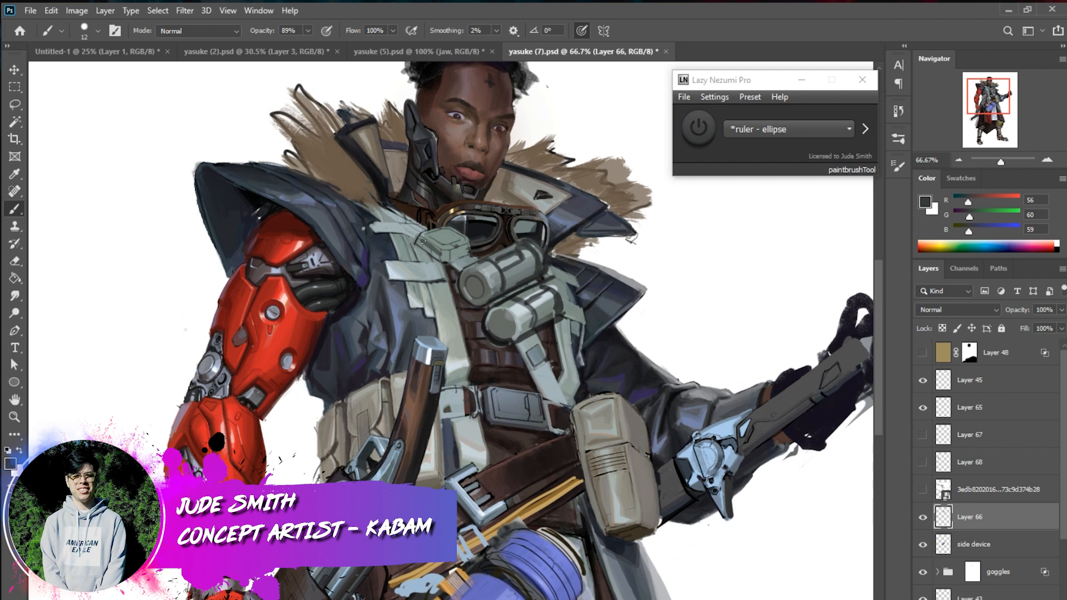
pyautogui.moveTo(418, 245); pyautogui.dragTo(436, 260)
pyautogui.keyDown('alt'); pyautogui.click(337, 265); pyautogui.keyUp('alt')
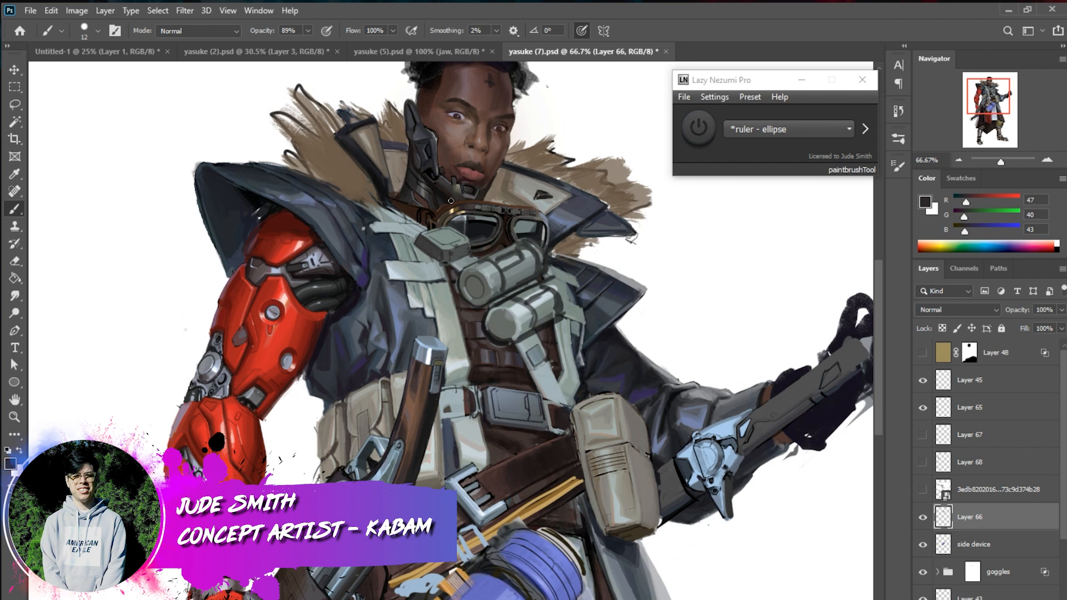
pyautogui.keyDown('alt'); pyautogui.click(316, 257); pyautogui.keyUp('alt')
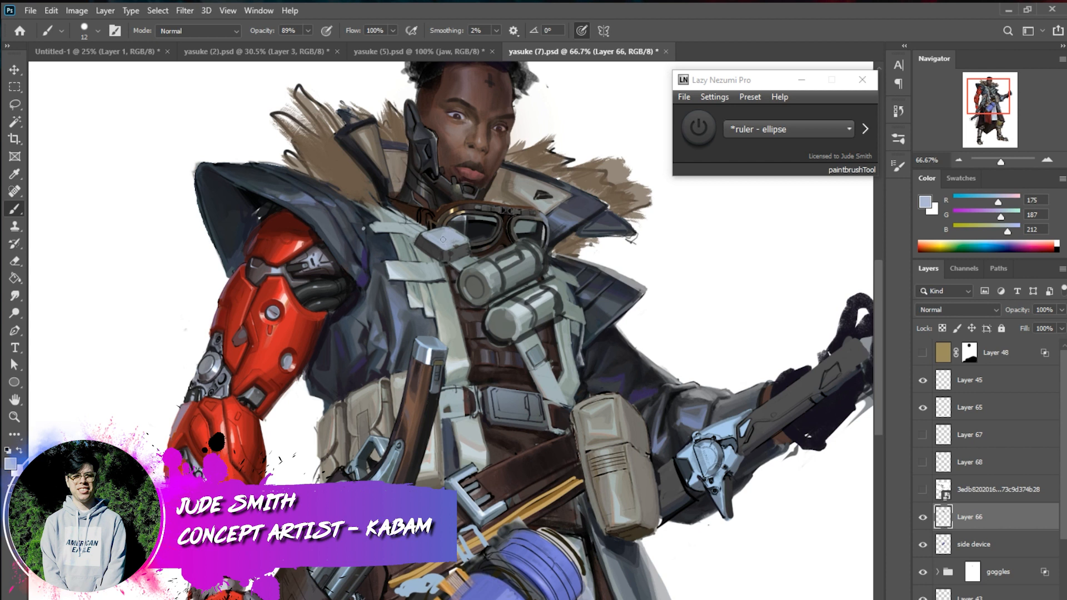
pyautogui.keyDown('alt'); pyautogui.click(433, 275); pyautogui.keyUp('alt')
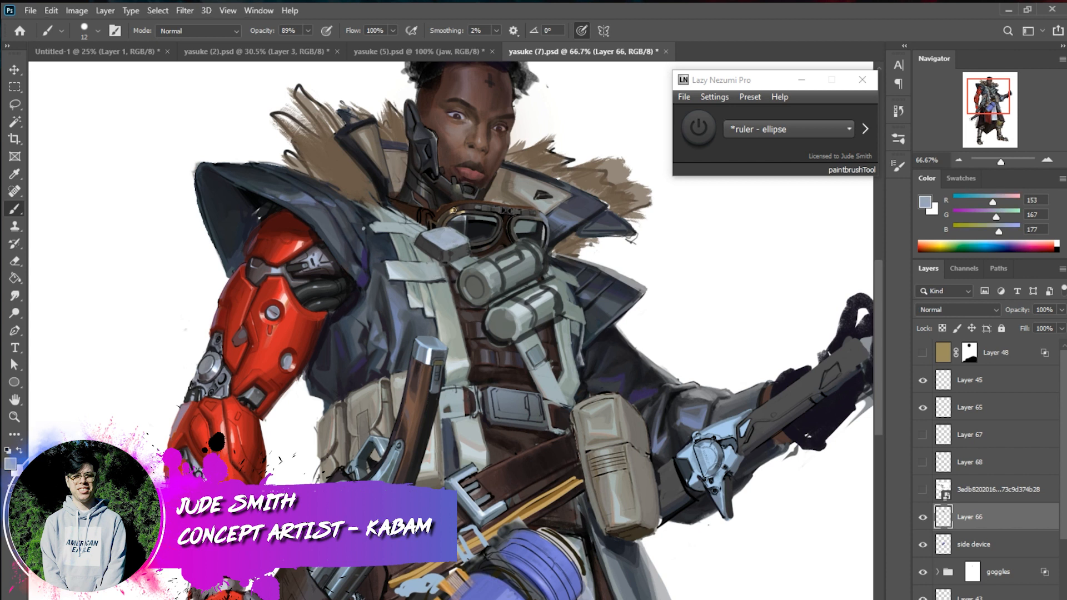
pyautogui.keyDown('alt'); pyautogui.click(264, 268); pyautogui.keyUp('alt')
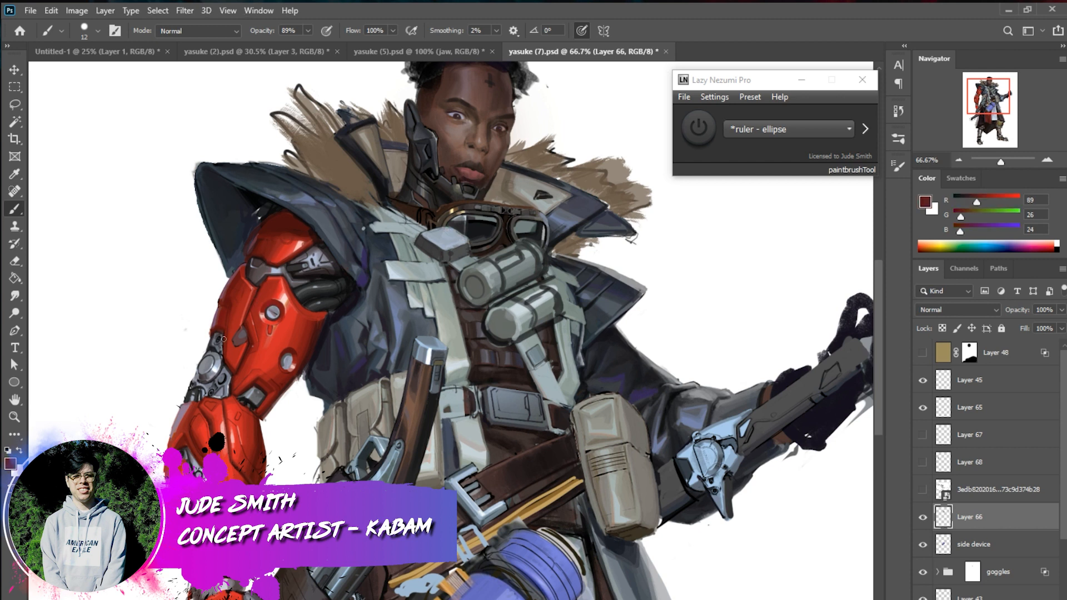
pyautogui.keyDown('alt'); pyautogui.click(453, 234); pyautogui.keyUp('alt')
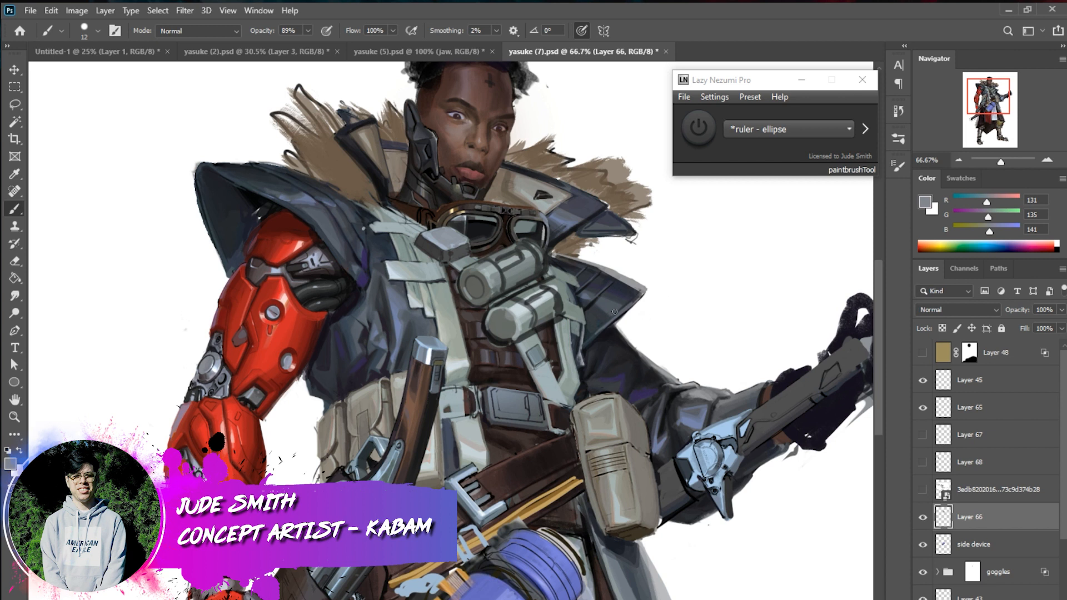
# Reduce the brush to 6 px and refine the details around the canisters and nearby collar with sampled dark and light greys
pyautogui.rightClick(574, 383)
pyautogui.moveTo(667, 408); pyautogui.dragTo(663, 408)
pyautogui.press('alt')
pyautogui.keyDown('alt'); pyautogui.click(556, 419); pyautogui.keyUp('alt')
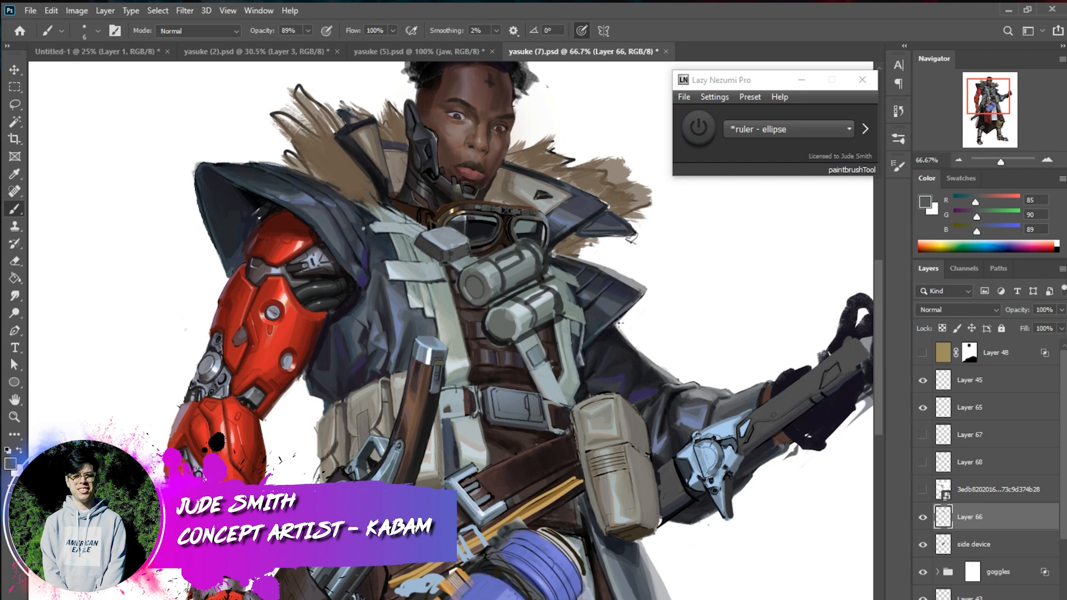
pyautogui.keyDown('alt'); pyautogui.click(612, 335); pyautogui.keyUp('alt')
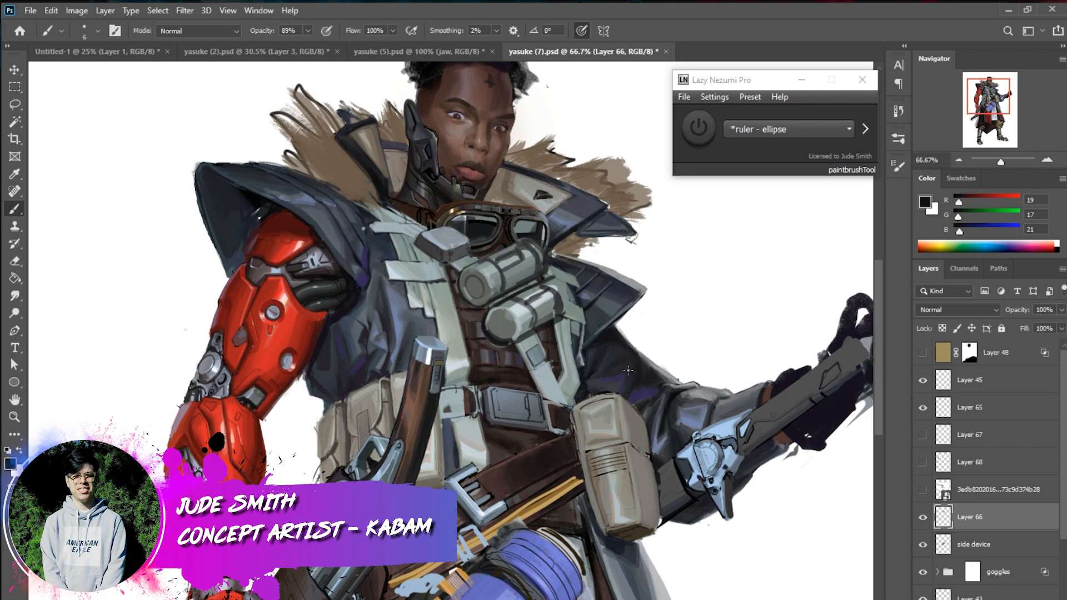
pyautogui.keyDown('alt'); pyautogui.click(563, 230); pyautogui.keyUp('alt')
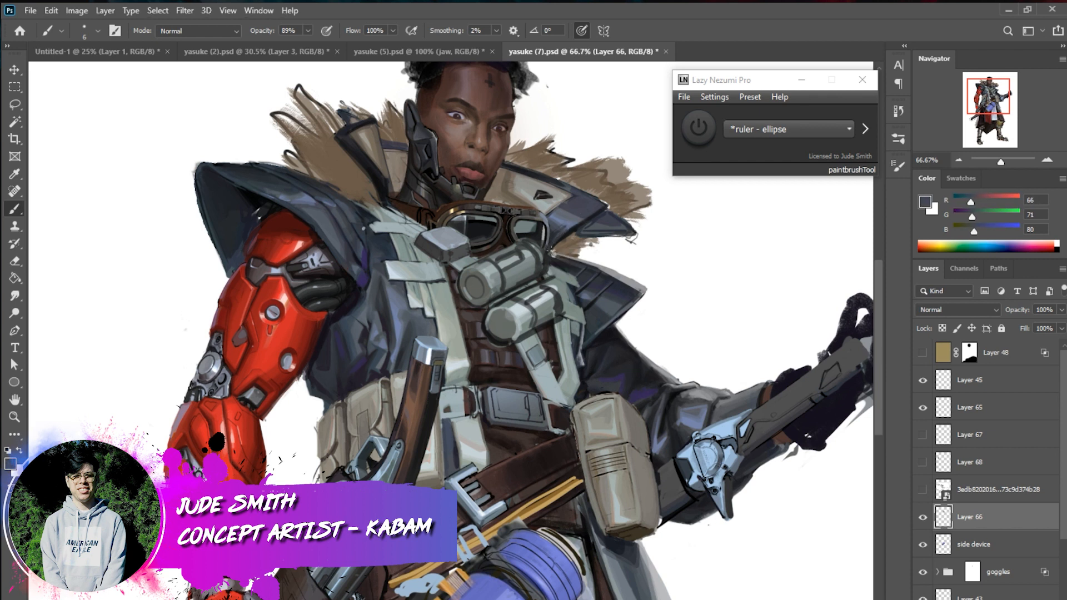
pyautogui.keyDown('alt'); pyautogui.click(553, 241); pyautogui.keyUp('alt')
pyautogui.keyDown('alt'); pyautogui.click(549, 243); pyautogui.keyUp('alt')
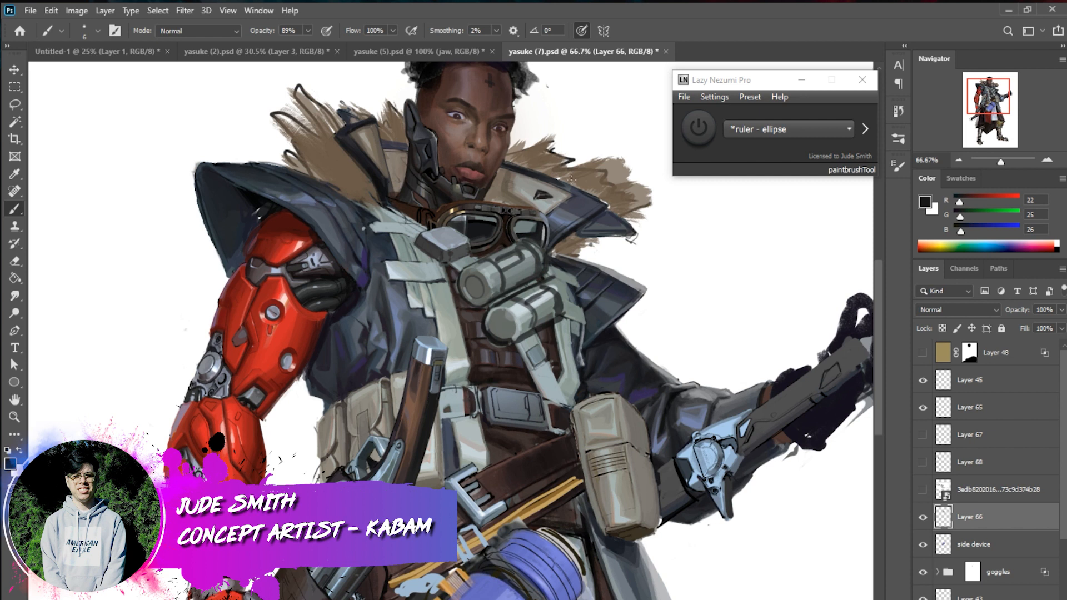
pyautogui.press('ctrl')
pyautogui.keyDown('alt'); pyautogui.click(496, 256); pyautogui.keyUp('alt')
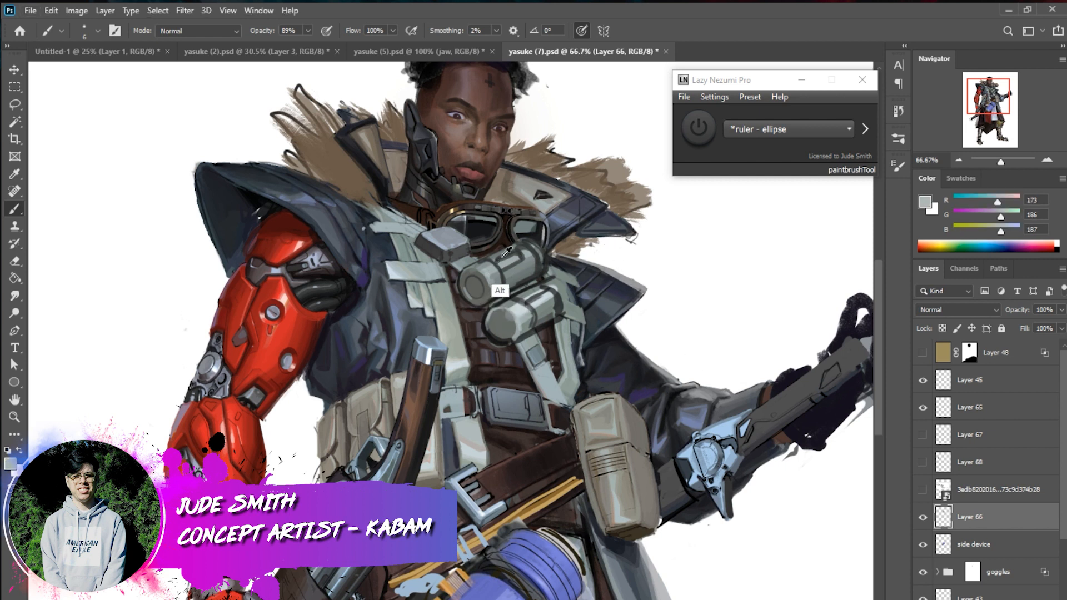
# Enlarge the brush to 20 px and dab light grey onto the coat's collar flap beside the goggles
pyautogui.rightClick(592, 216)
pyautogui.moveTo(667, 251); pyautogui.dragTo(673, 251)
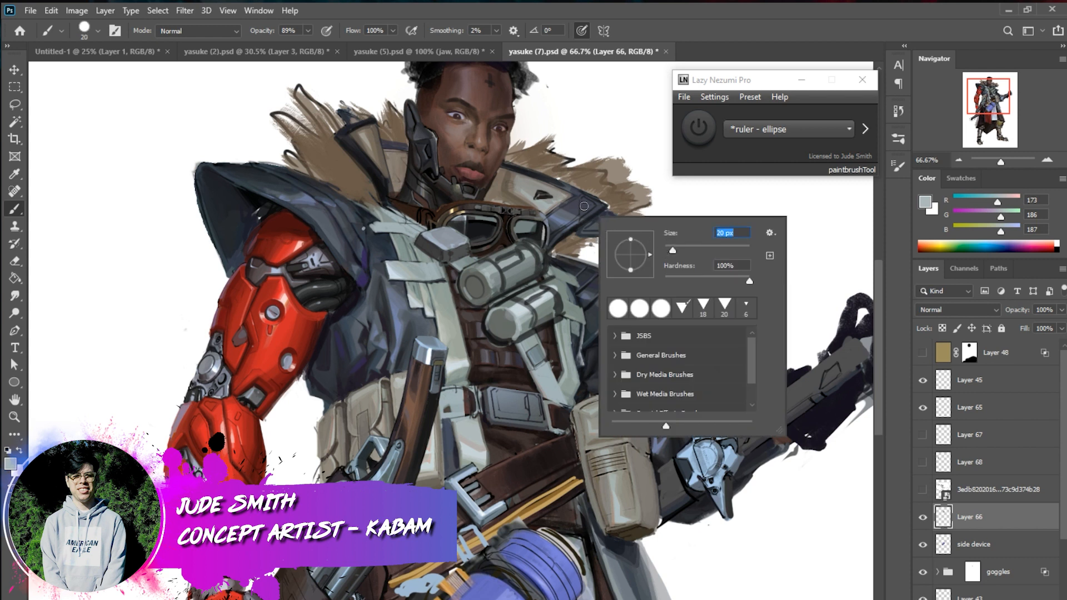
pyautogui.click(582, 201)
pyautogui.moveTo(582, 198)
pyautogui.mouseDown()
pyautogui.moveTo(583, 208)
pyautogui.moveTo(591, 204)
pyautogui.mouseUp()
pyautogui.keyDown('alt'); pyautogui.click(587, 202); pyautogui.keyUp('alt')
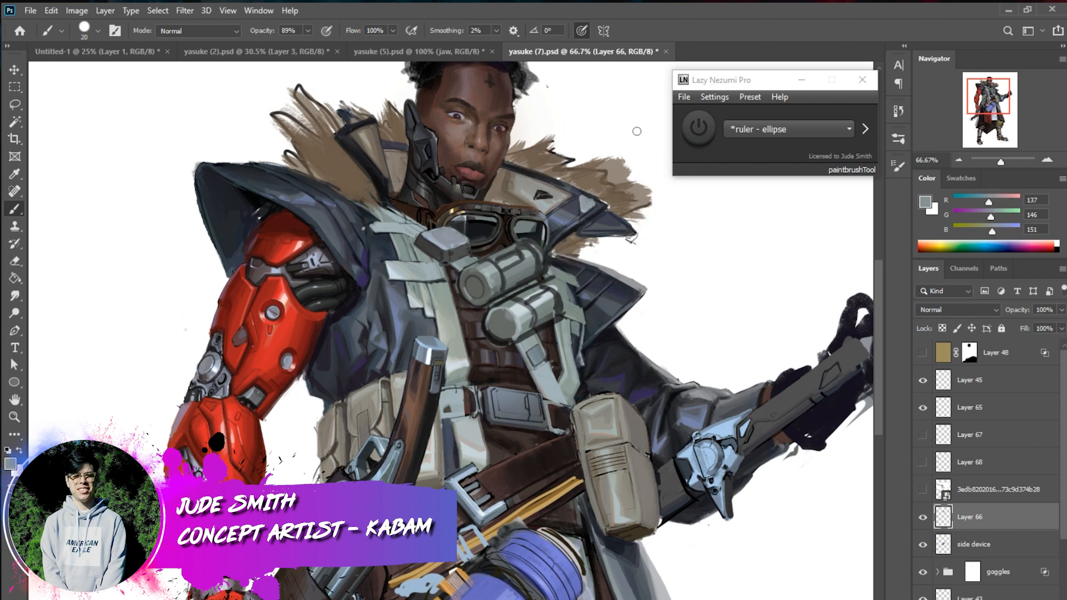
# Reduce the brush to 4 px and refine the collar flap's fine details with sampled light and dark greys
pyautogui.rightClick(627, 220)
pyautogui.moveTo(706, 253); pyautogui.dragTo(701, 253)
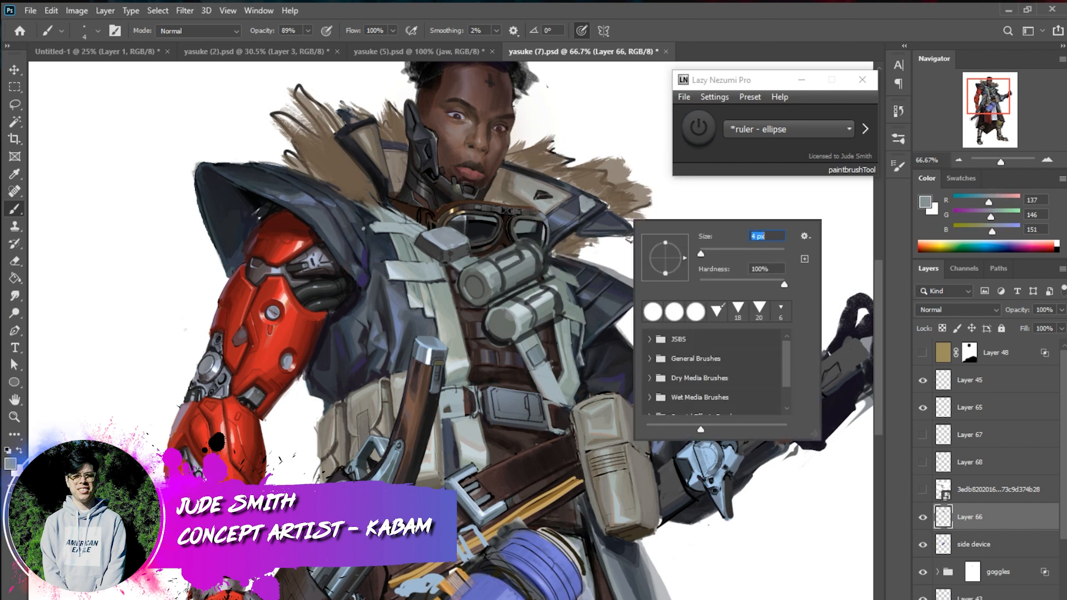
pyautogui.keyDown('alt'); pyautogui.click(592, 205); pyautogui.keyUp('alt')
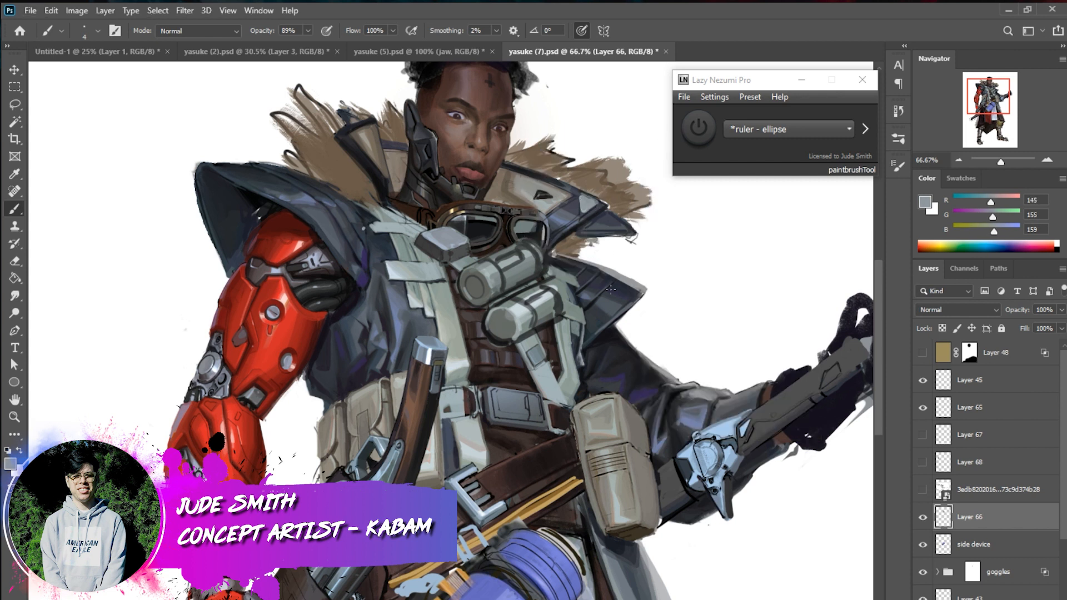
pyautogui.keyDown('alt'); pyautogui.click(472, 251); pyautogui.keyUp('alt')
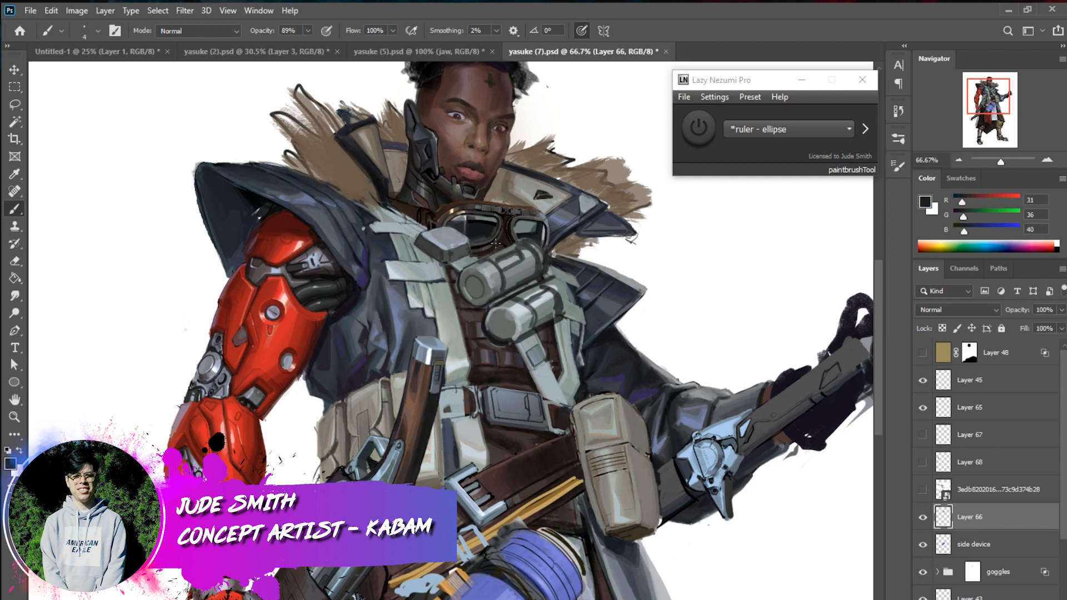
pyautogui.keyDown('alt'); pyautogui.click(505, 316); pyautogui.keyUp('alt')
pyautogui.moveTo(606, 203); pyautogui.dragTo(584, 212)
pyautogui.click(959, 160)
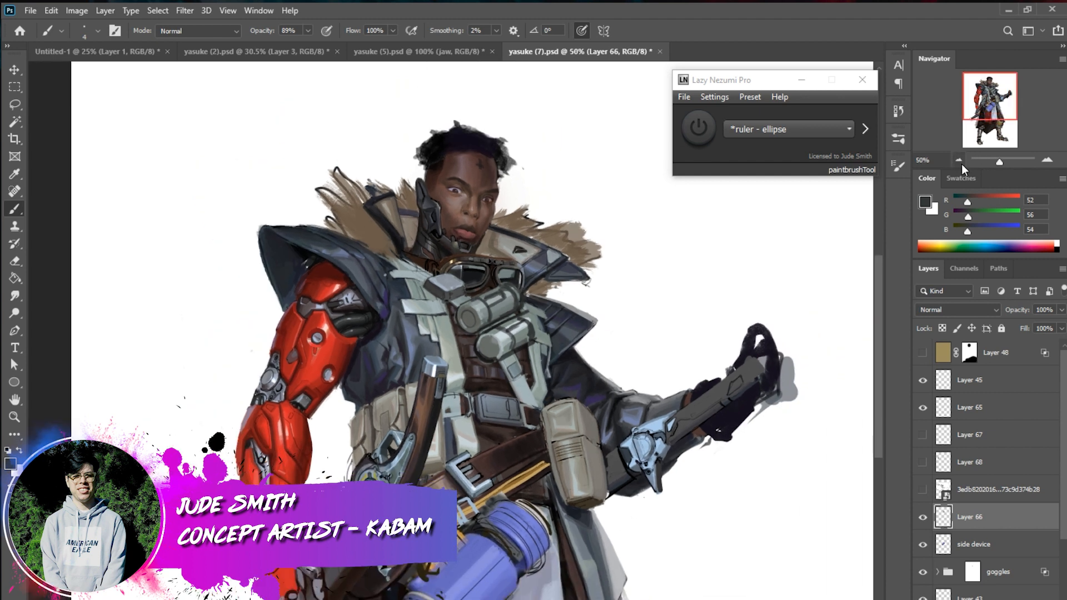
pyautogui.click(1047, 159)
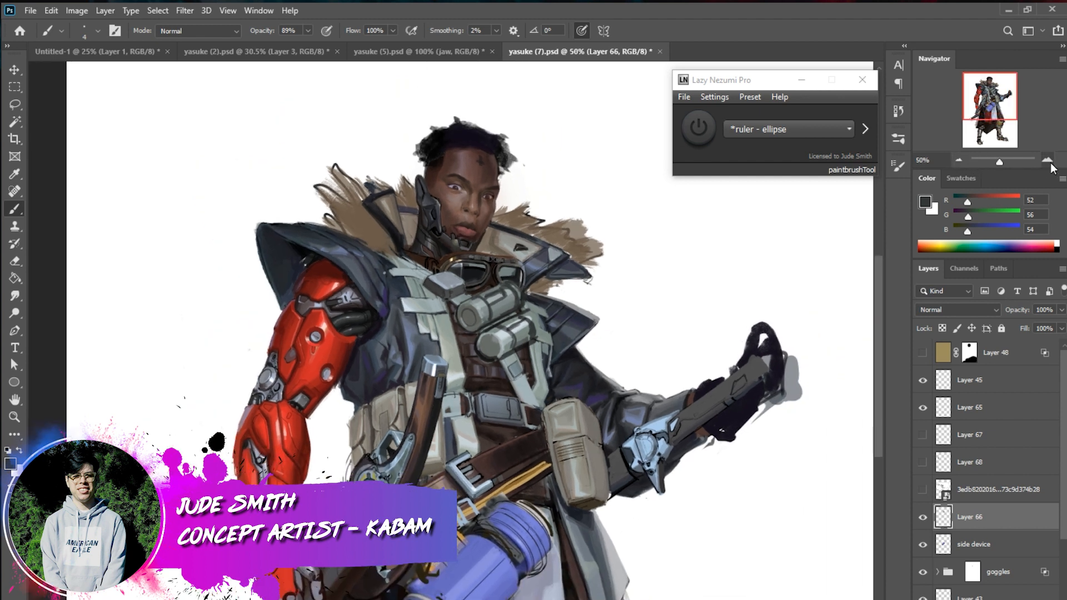
pyautogui.keyDown('alt'); pyautogui.click(493, 364); pyautogui.keyUp('alt')
pyautogui.moveTo(579, 194)
pyautogui.mouseDown()
pyautogui.moveTo(579, 208)
pyautogui.moveTo(599, 198)
pyautogui.mouseUp()
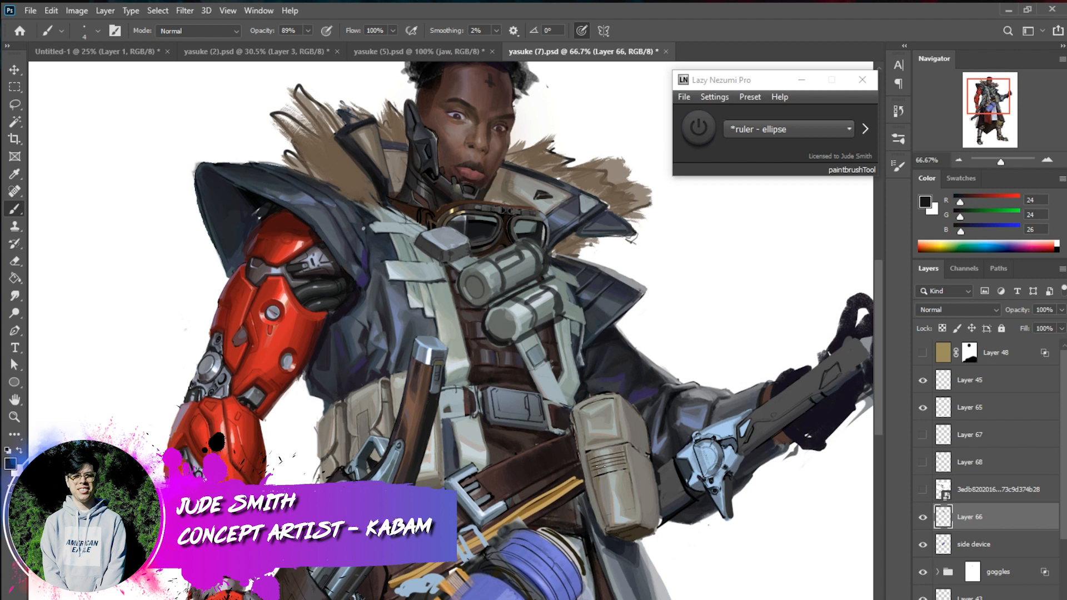
# Touch up the collar flap's pointed corner plate beside the goggles with small mid-grey strokes
pyautogui.moveTo(580, 205); pyautogui.dragTo(593, 210)
pyautogui.keyDown('alt'); pyautogui.click(583, 198); pyautogui.keyUp('alt')
pyautogui.moveTo(581, 198); pyautogui.dragTo(588, 196)
pyautogui.keyDown('alt'); pyautogui.click(584, 205); pyautogui.keyUp('alt')
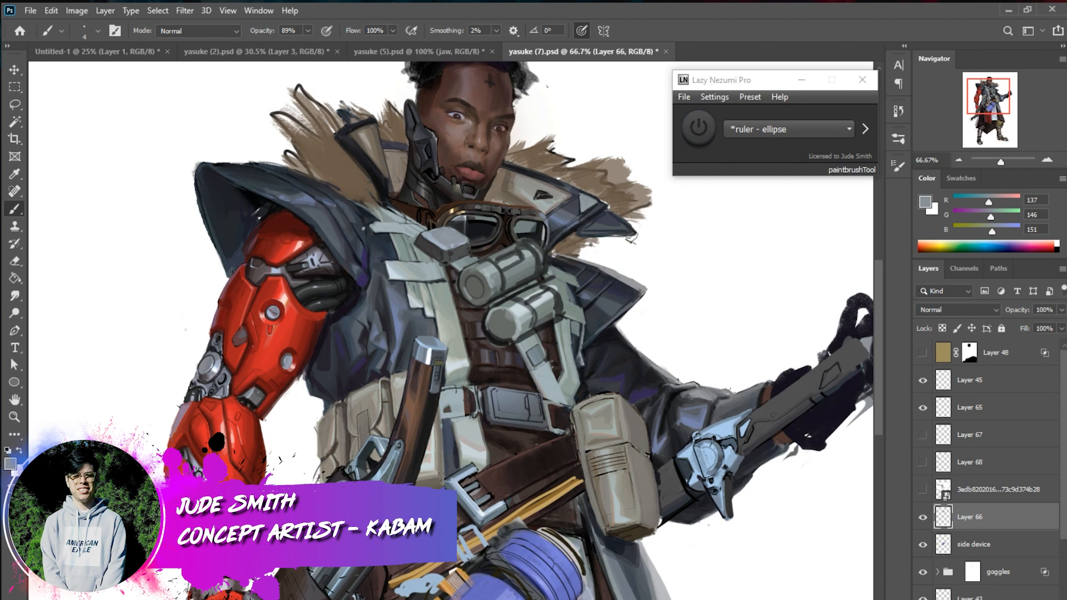
# Set the brush to 10 px and refine the collar flap's plate with sampled dark and blue-grey tones
pyautogui.rightClick(607, 350)
pyautogui.moveTo(693, 381); pyautogui.dragTo(695, 380)
pyautogui.press('Return')
pyautogui.keyDown('alt'); pyautogui.click(614, 340); pyautogui.keyUp('alt')
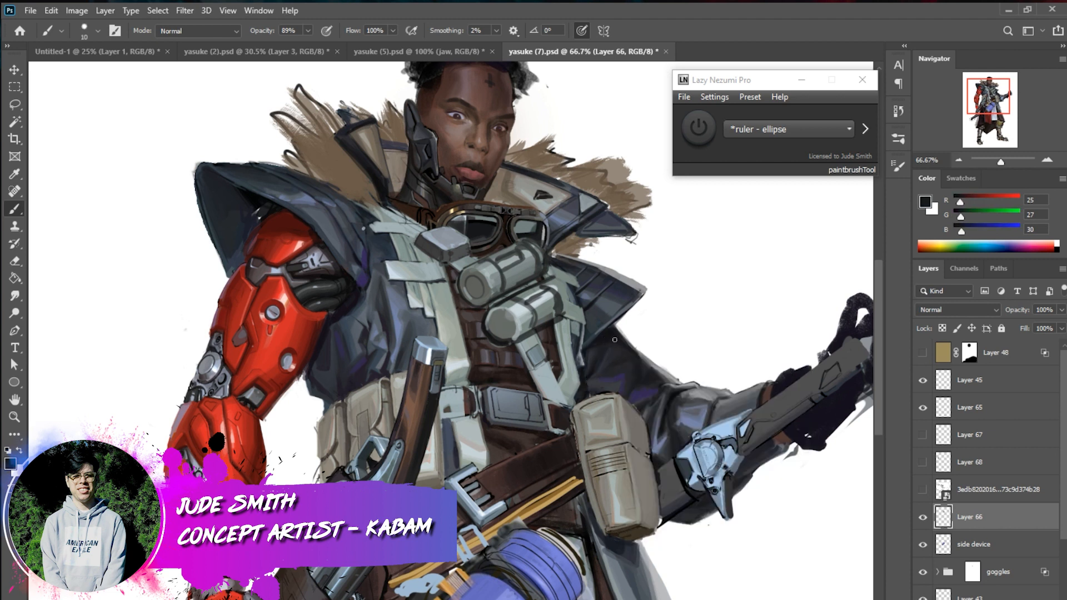
pyautogui.keyDown('alt'); pyautogui.click(585, 200); pyautogui.keyUp('alt')
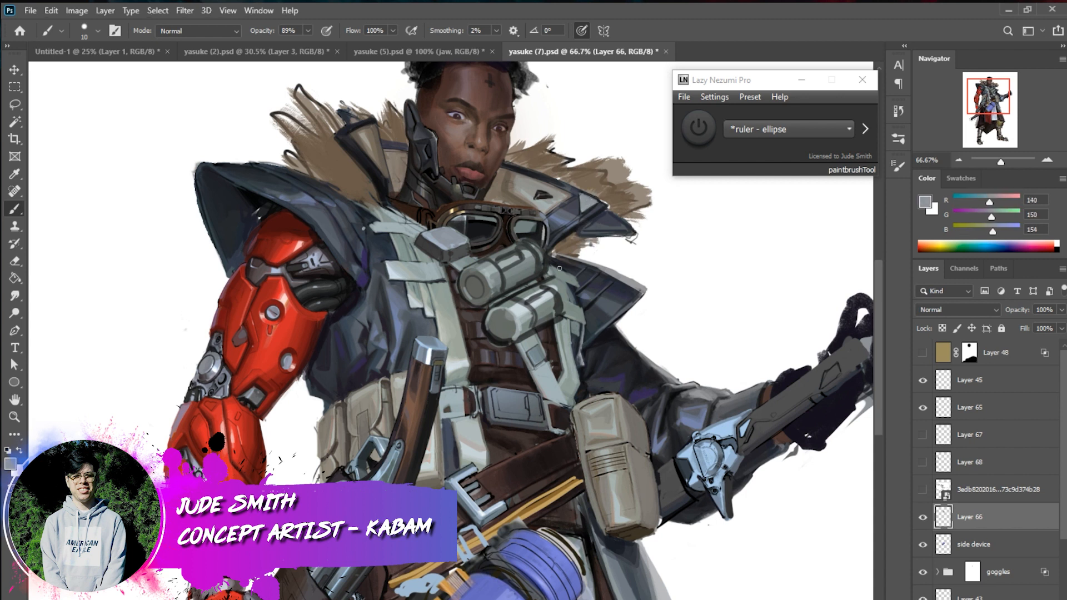
pyautogui.keyDown('alt'); pyautogui.click(417, 269); pyautogui.keyUp('alt')
pyautogui.keyDown('alt'); pyautogui.click(416, 270); pyautogui.keyUp('alt')
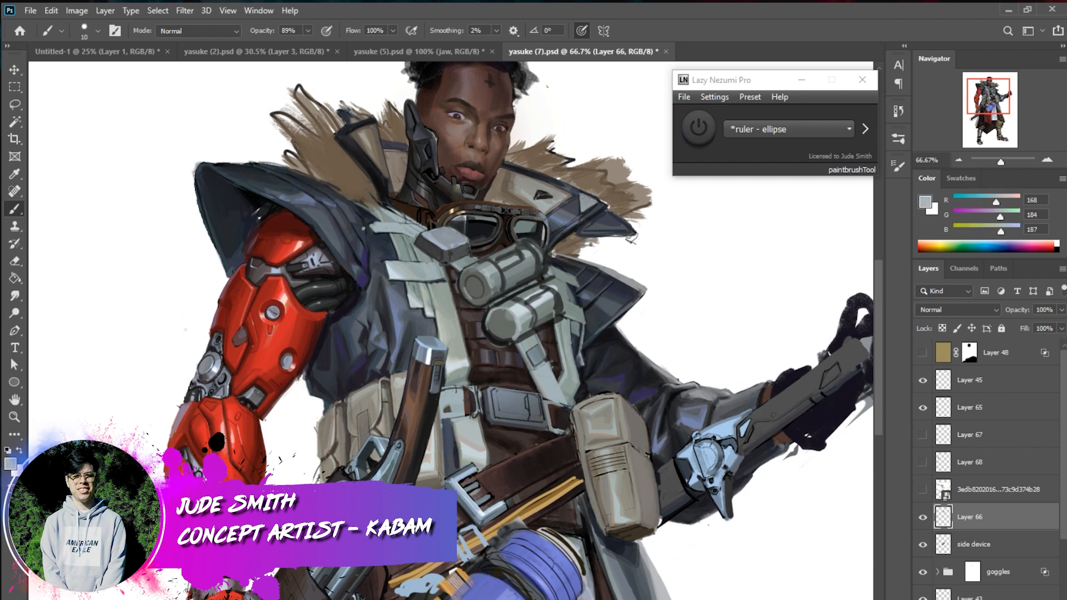
pyautogui.keyDown('alt'); pyautogui.click(591, 204); pyautogui.keyUp('alt')
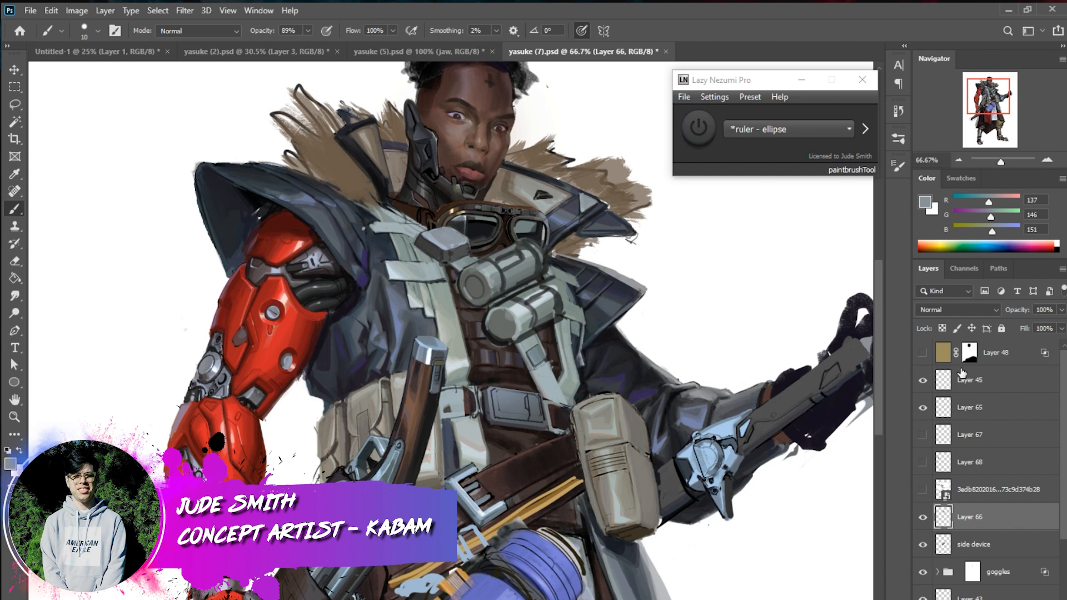
# Paint the triangular stud on the collar flap above the goggles with sampled tan, dark brown and near-black tones
pyautogui.keyDown('alt'); pyautogui.click(455, 208); pyautogui.keyUp('alt')
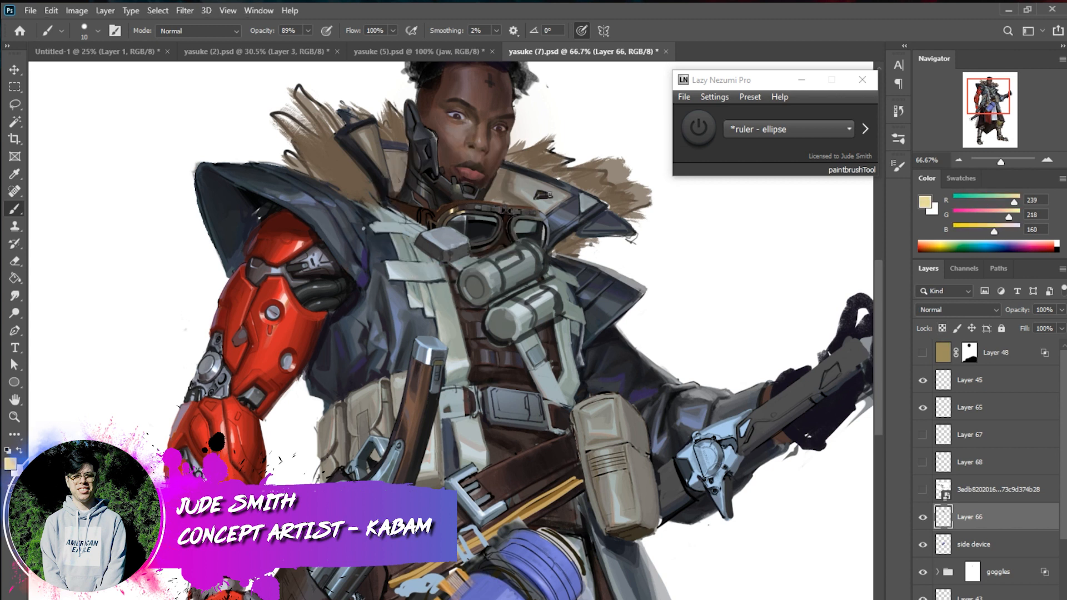
pyautogui.keyDown('alt'); pyautogui.click(538, 193); pyautogui.keyUp('alt')
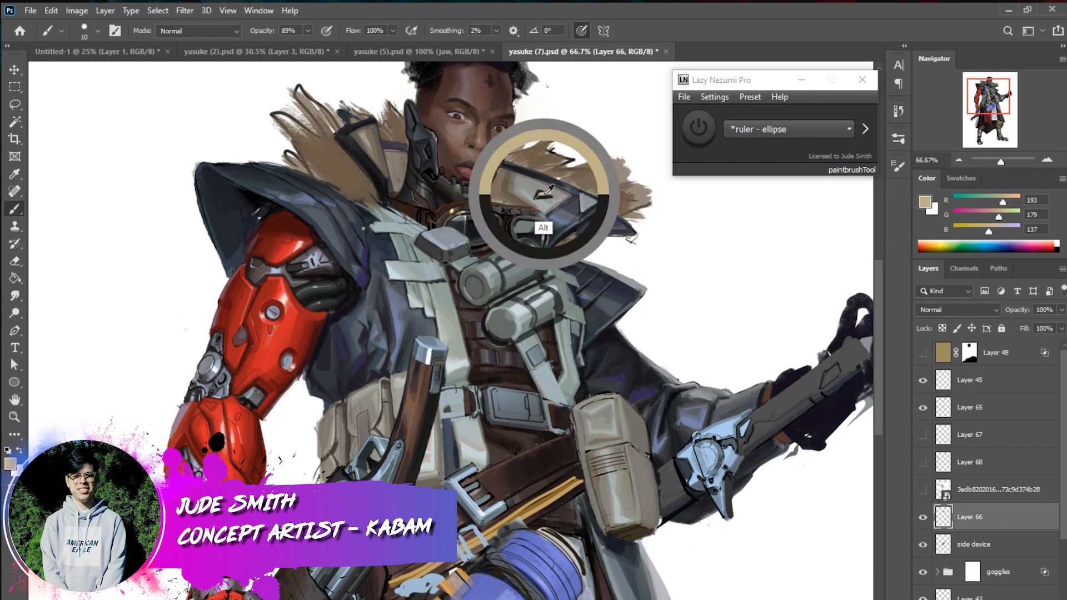
pyautogui.keyDown('alt'); pyautogui.click(539, 196); pyautogui.keyUp('alt')
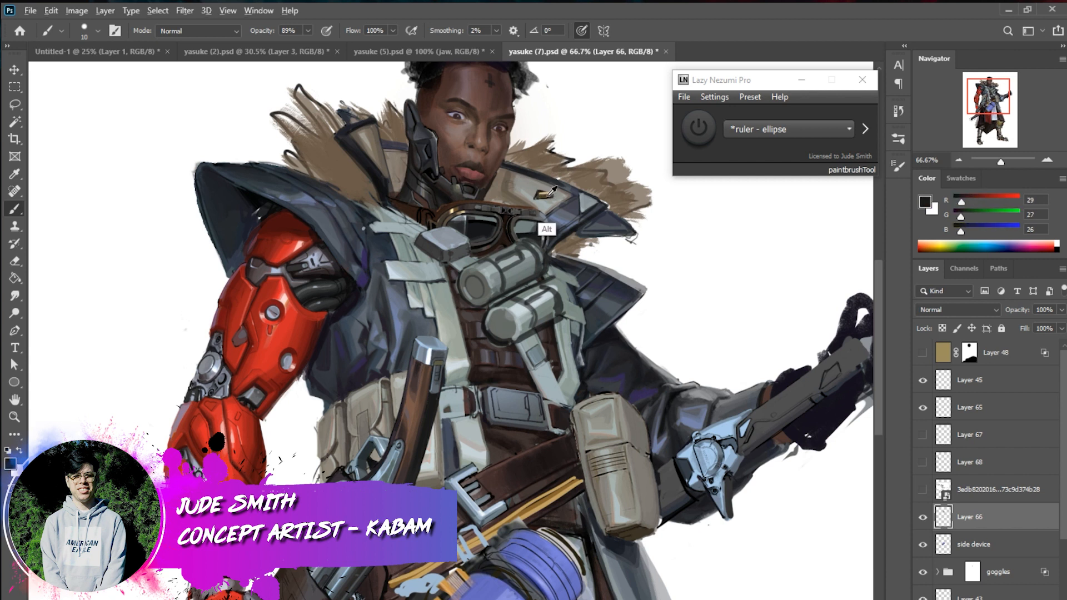
pyautogui.keyDown('alt'); pyautogui.click(550, 195); pyautogui.keyUp('alt')
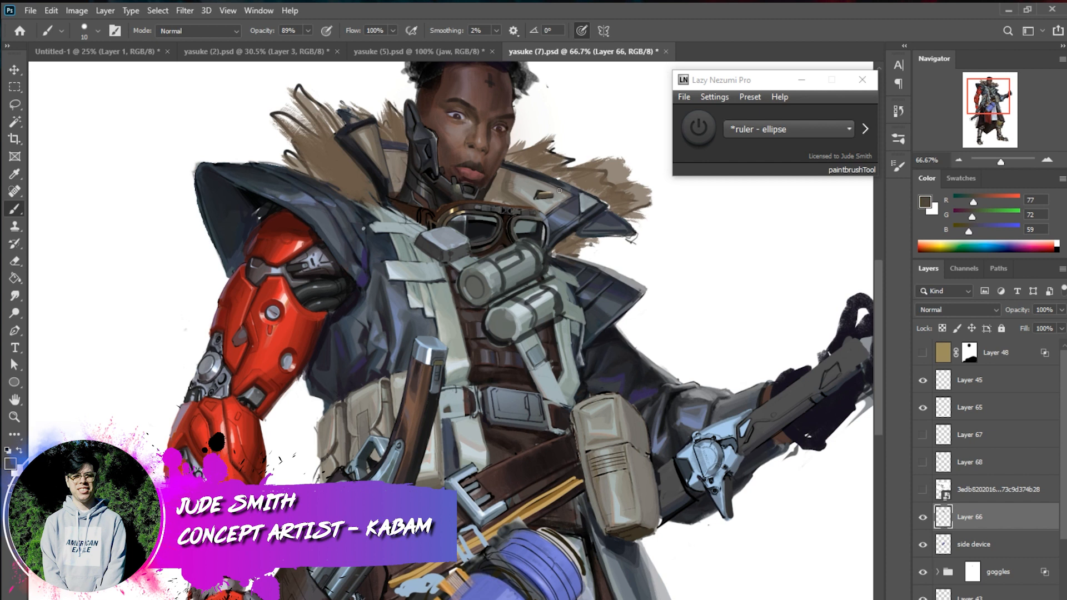
pyautogui.keyDown('alt'); pyautogui.click(540, 192); pyautogui.keyUp('alt')
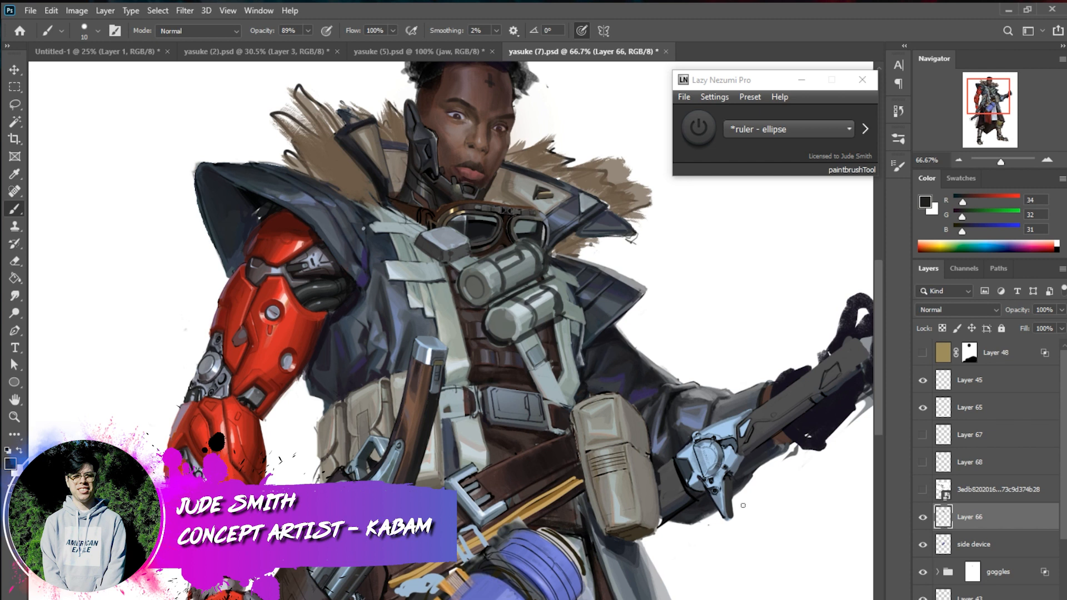
pyautogui.moveTo(733, 515); pyautogui.dragTo(729, 521)
pyautogui.keyDown('alt'); pyautogui.click(545, 193); pyautogui.keyUp('alt')
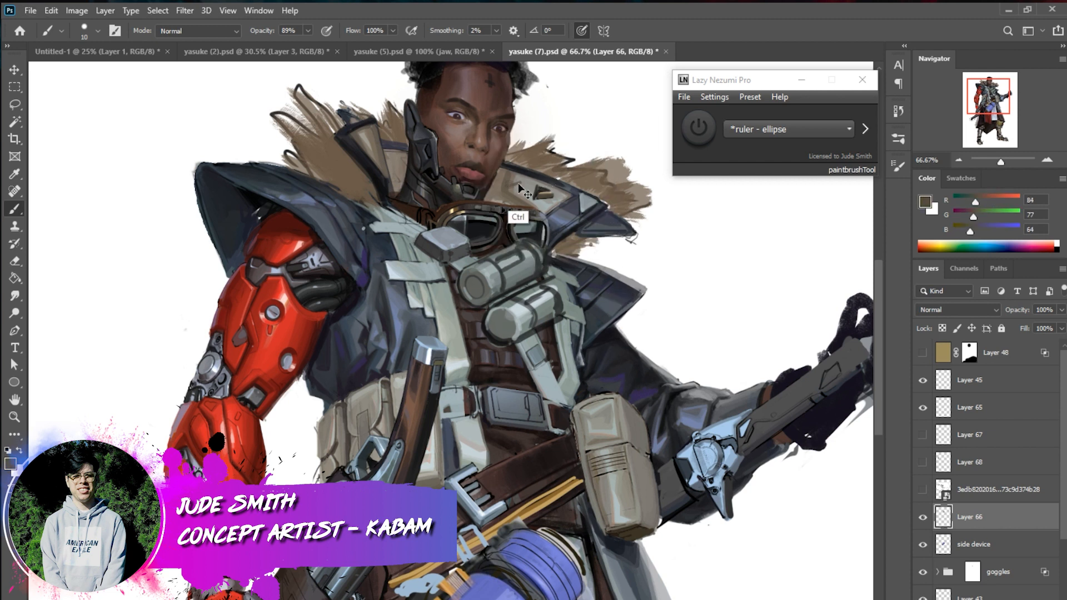
# Add a second triangular stud nearer the chin on the same collar flap, with dark shading and tan edges
pyautogui.keyDown('alt'); pyautogui.click(525, 182); pyautogui.keyUp('alt')
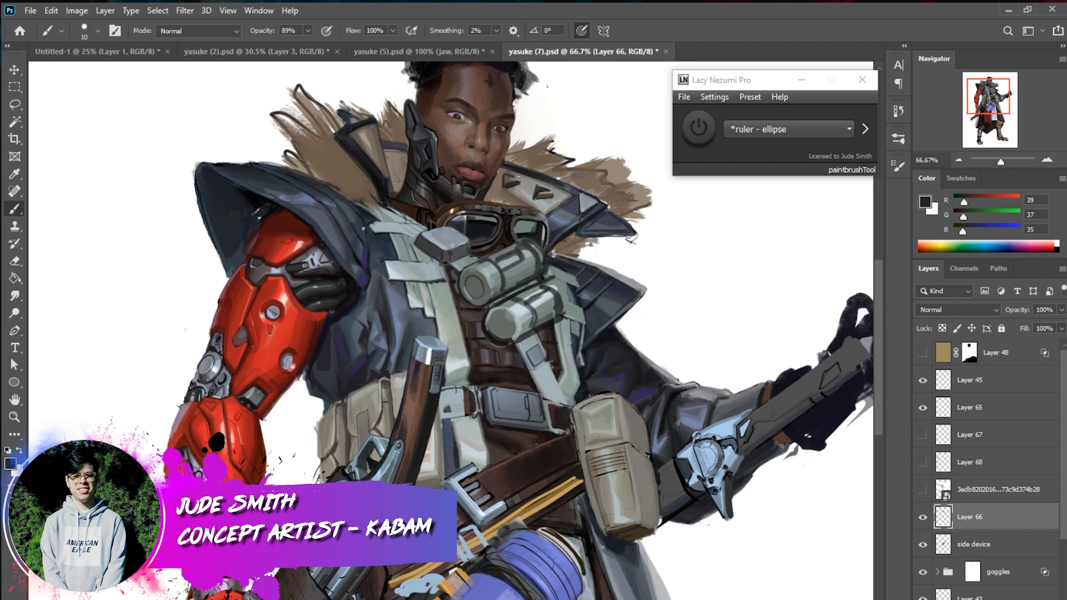
pyautogui.keyDown('alt'); pyautogui.click(540, 193); pyautogui.keyUp('alt')
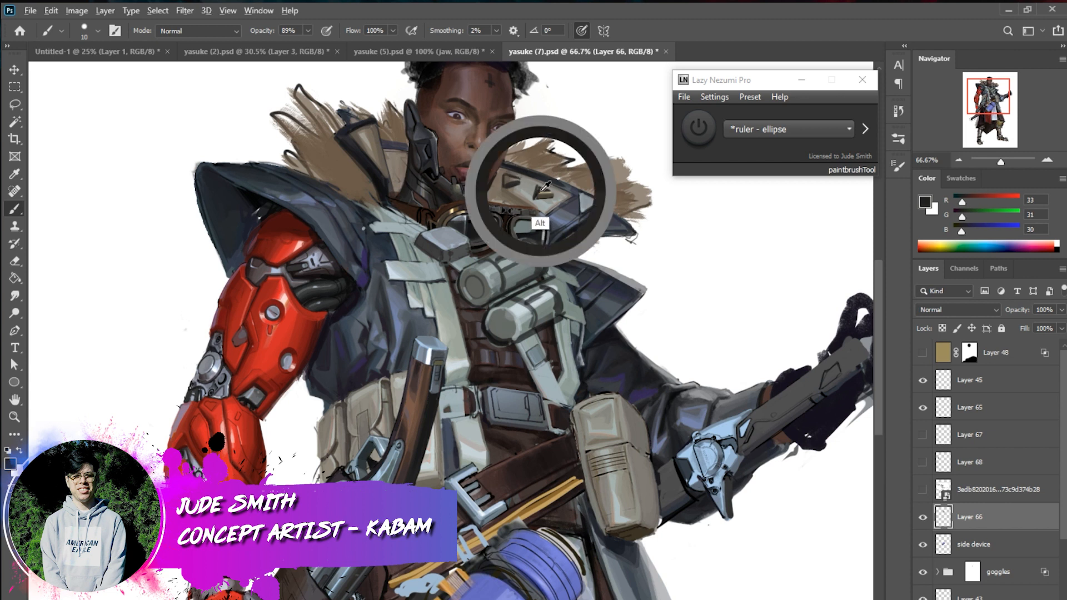
pyautogui.moveTo(510, 176); pyautogui.dragTo(516, 181)
pyautogui.keyDown('alt'); pyautogui.click(552, 195); pyautogui.keyUp('alt')
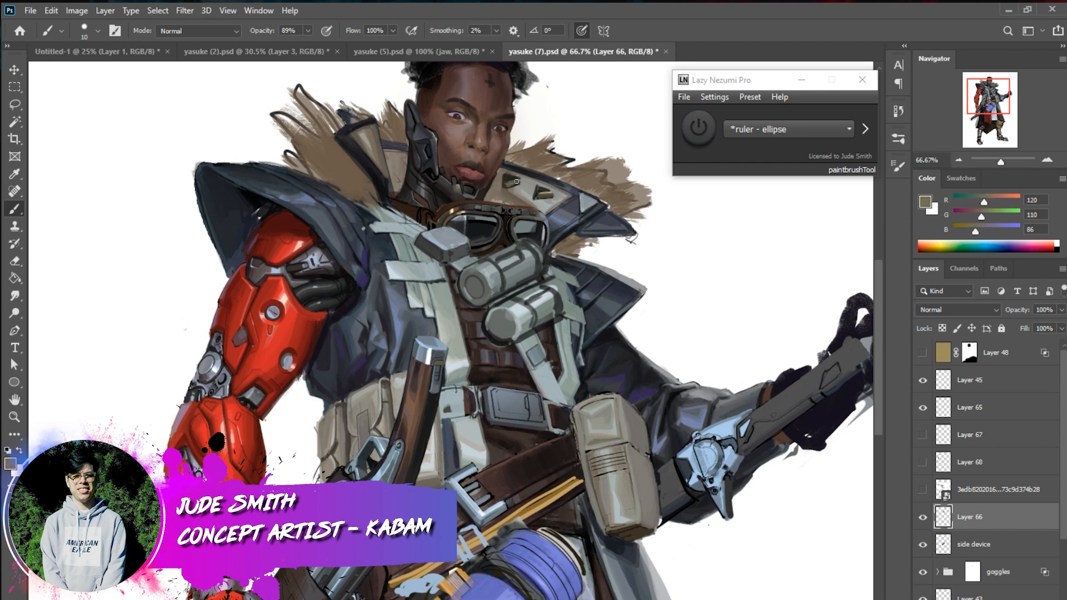
pyautogui.keyDown('alt'); pyautogui.click(550, 207); pyautogui.keyUp('alt')
pyautogui.moveTo(515, 181)
pyautogui.mouseDown()
pyautogui.moveTo(507, 184)
pyautogui.moveTo(517, 180)
pyautogui.mouseUp()
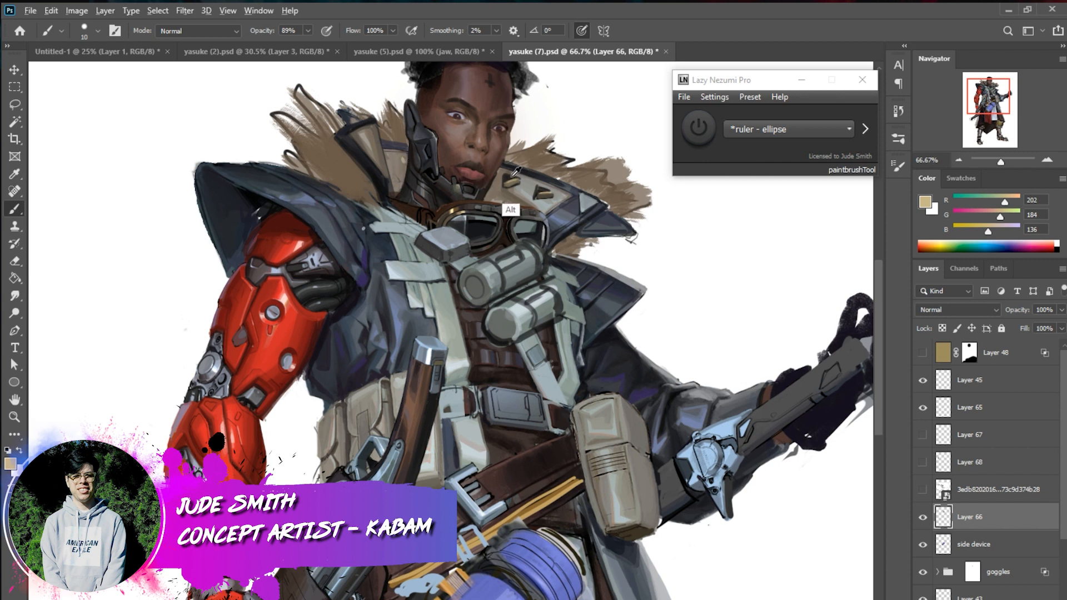
pyautogui.keyDown('alt'); pyautogui.click(508, 177); pyautogui.keyUp('alt')
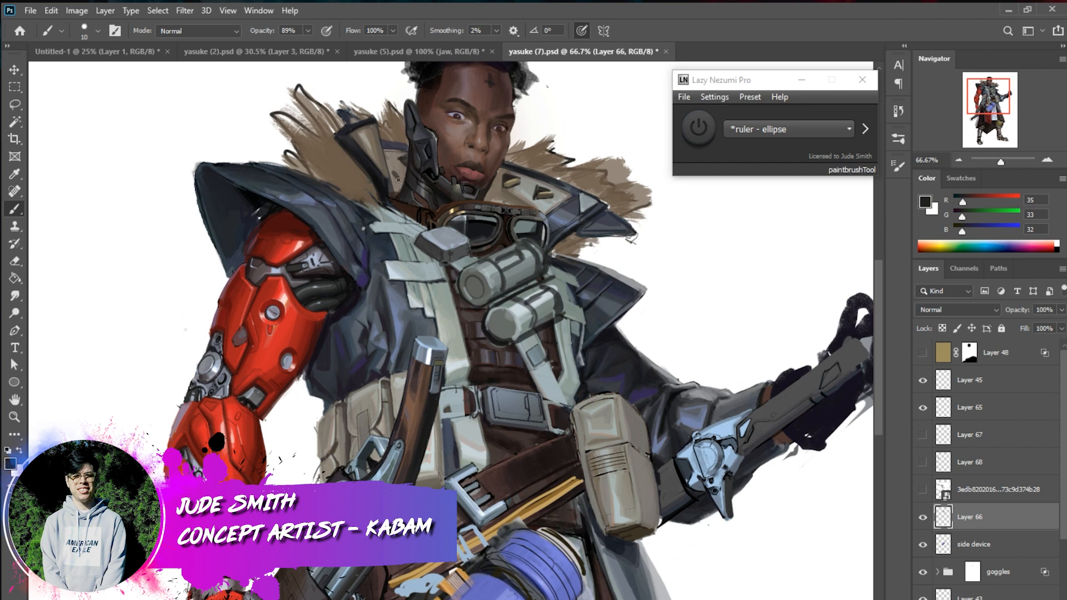
# Paint matching dark and brown studs on the opposite collar flap beside the jaw armour
pyautogui.moveTo(394, 177); pyautogui.dragTo(393, 169)
pyautogui.keyDown('alt'); pyautogui.click(517, 210); pyautogui.keyUp('alt')
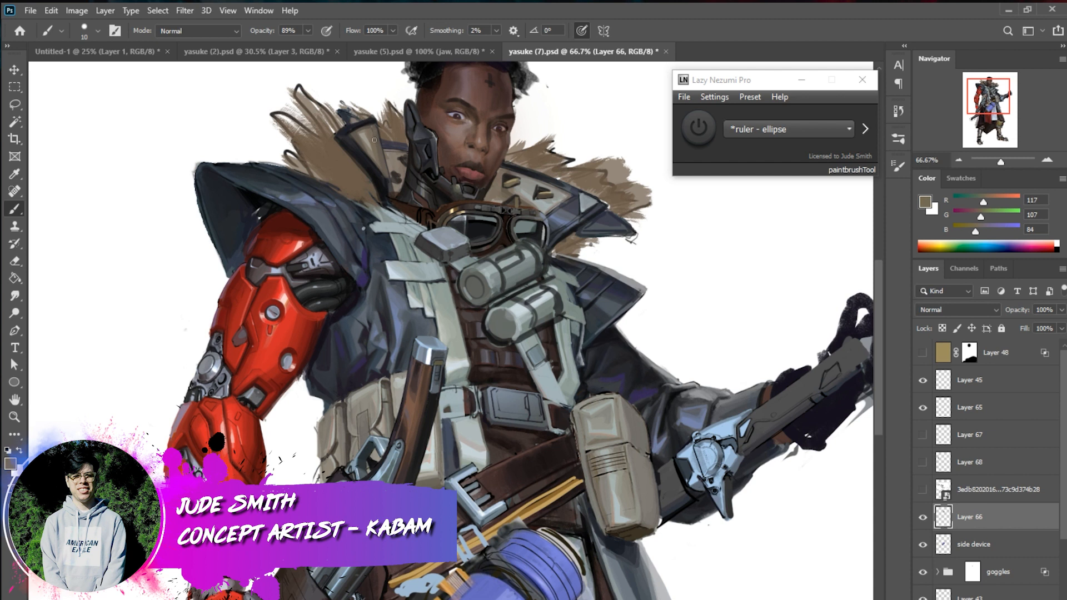
pyautogui.press('alt')
pyautogui.keyDown('alt'); pyautogui.click(545, 186); pyautogui.keyUp('alt')
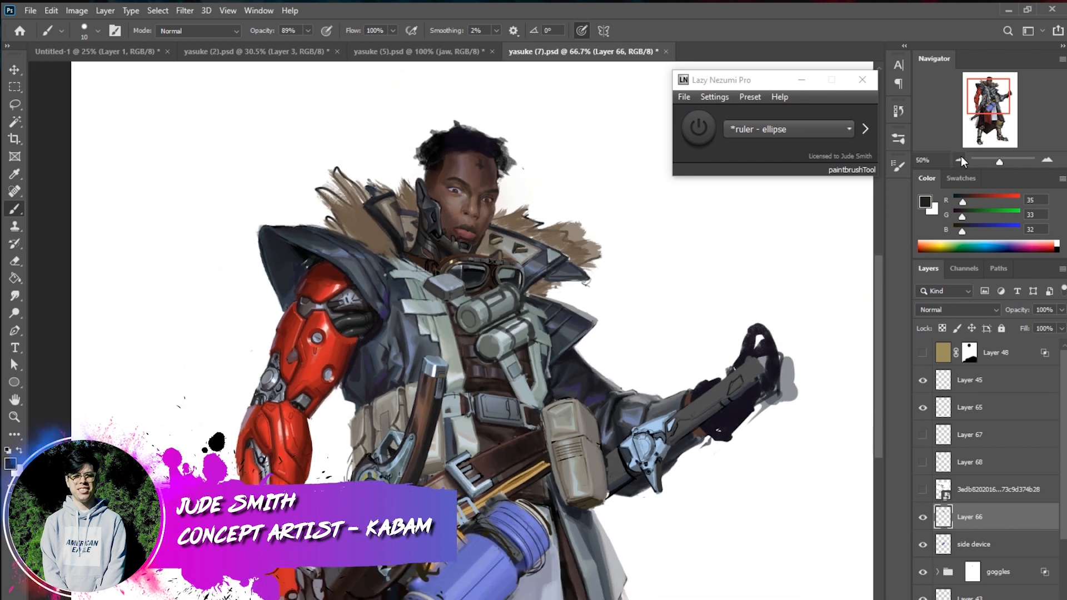
# Shade the upper edge of the red mechanical shoulder with sampled muted and dark reds
pyautogui.click(959, 160)
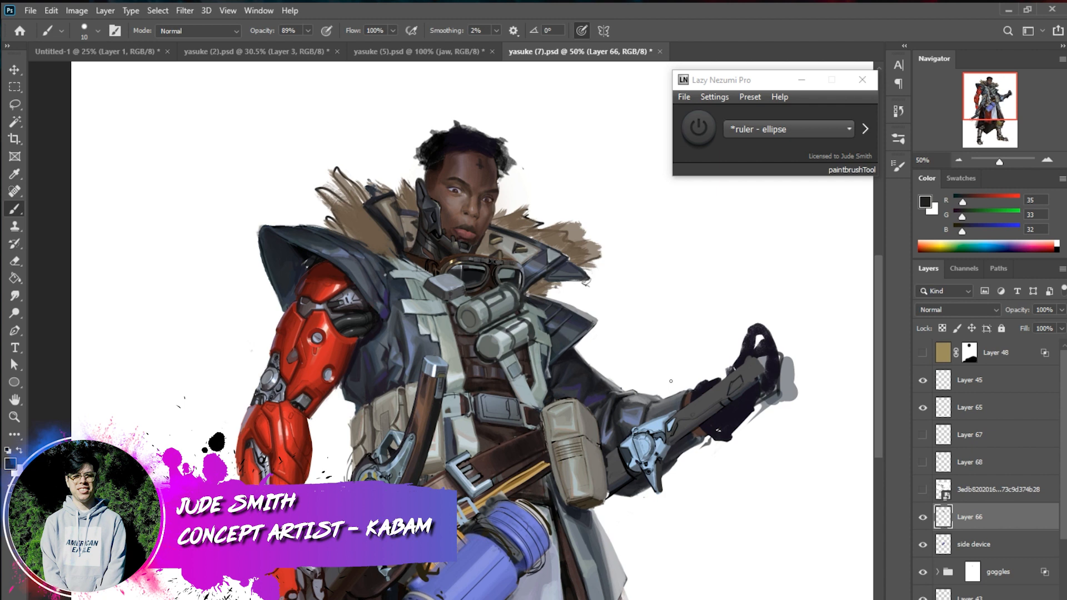
pyautogui.keyDown('alt'); pyautogui.click(284, 318); pyautogui.keyUp('alt')
pyautogui.moveTo(307, 277); pyautogui.dragTo(299, 290)
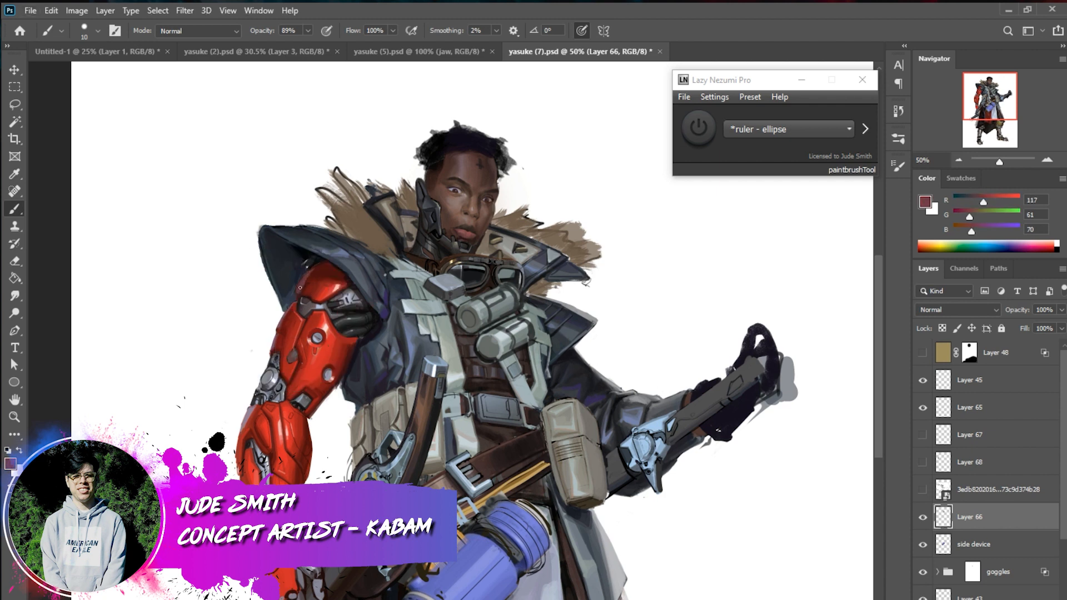
pyautogui.keyDown('alt'); pyautogui.click(318, 270); pyautogui.keyUp('alt')
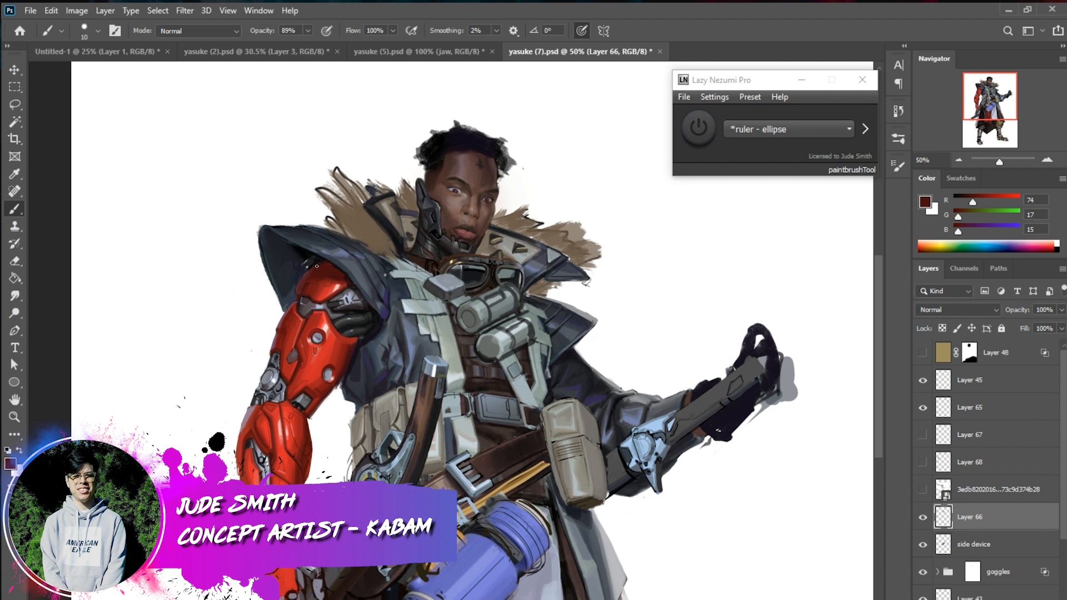
pyautogui.keyDown('alt'); pyautogui.click(304, 278); pyautogui.keyUp('alt')
pyautogui.keyDown('alt'); pyautogui.click(307, 277); pyautogui.keyUp('alt')
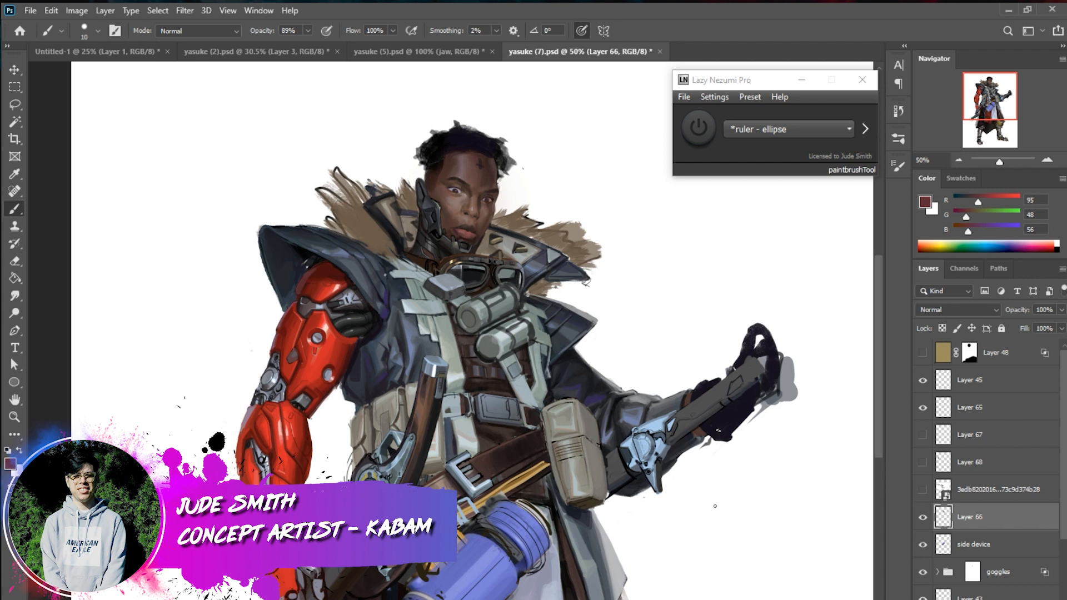
# Try a broad dark grey stroke over the belt beside the large pouch with a 56 px brush
pyautogui.keyDown('alt'); pyautogui.click(437, 290); pyautogui.keyUp('alt')
pyautogui.rightClick(704, 475)
pyautogui.click(791, 506)
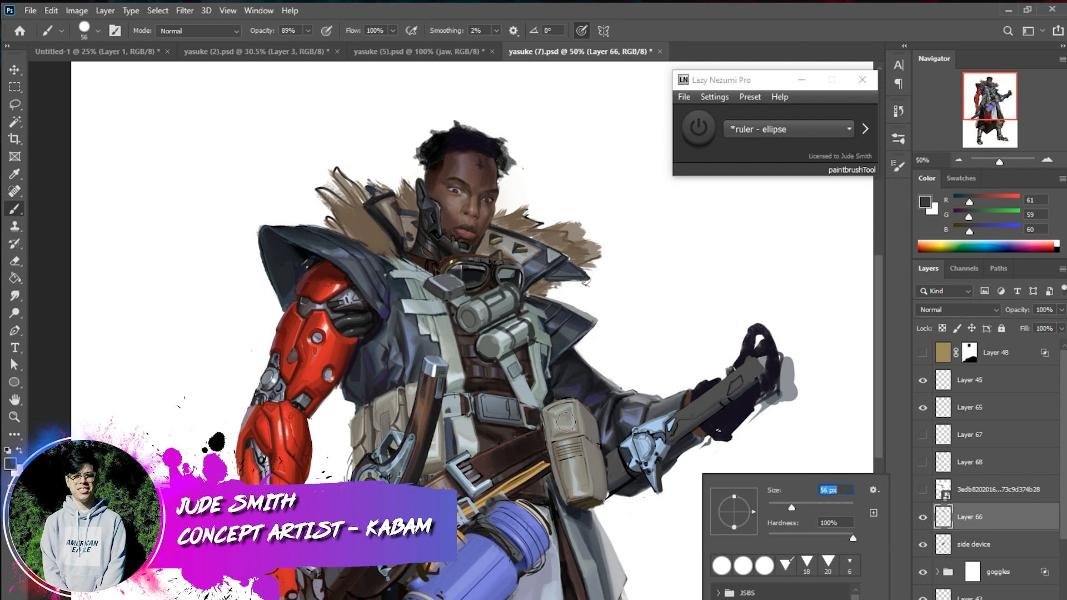
pyautogui.moveTo(562, 422); pyautogui.dragTo(545, 447)
pyautogui.hotkey('ctrl', 'z')
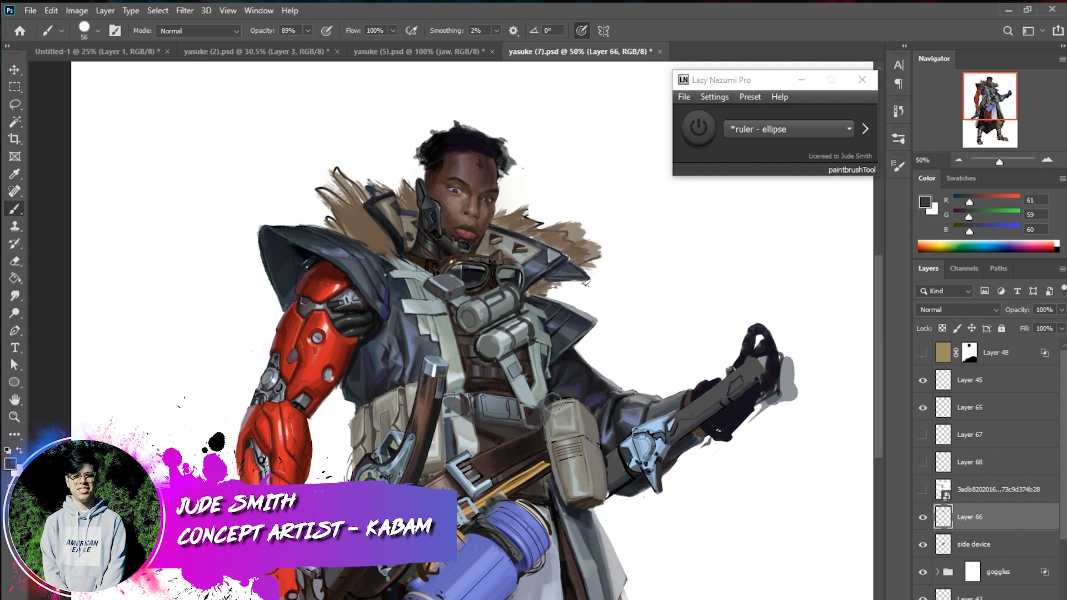
# Toggle Layer 66's visibility to compare the character with and without its paint, and sample the collar's brown
pyautogui.click(923, 517)
pyautogui.click(923, 518)
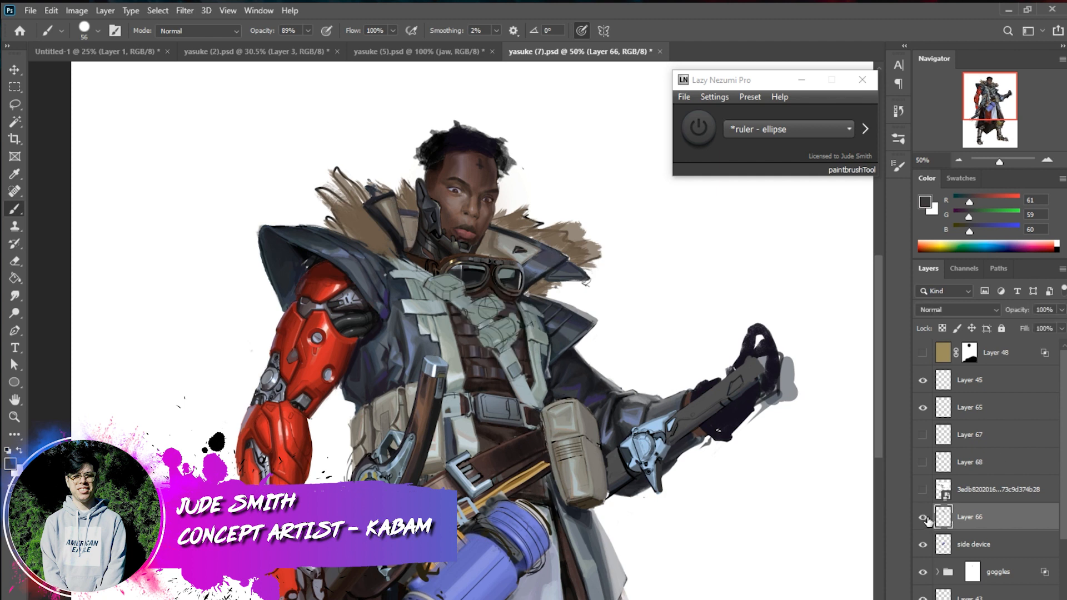
pyautogui.click(924, 518)
pyautogui.click(923, 517)
pyautogui.keyDown('alt'); pyautogui.click(499, 241); pyautogui.keyUp('alt')
pyautogui.keyDown('alt'); pyautogui.click(499, 240); pyautogui.keyUp('alt')
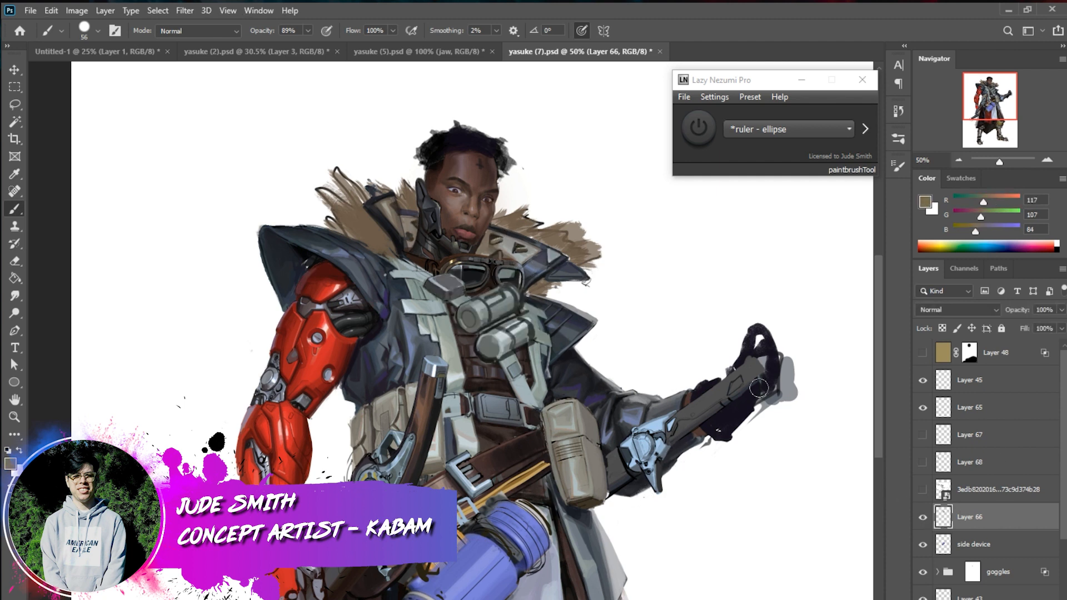
# Try a broad diagonal strap across the chest down to the large pouch, in light grey and in near-black
pyautogui.moveTo(970, 159); pyautogui.dragTo(1000, 159)
pyautogui.moveTo(1003, 113); pyautogui.dragTo(1002, 104)
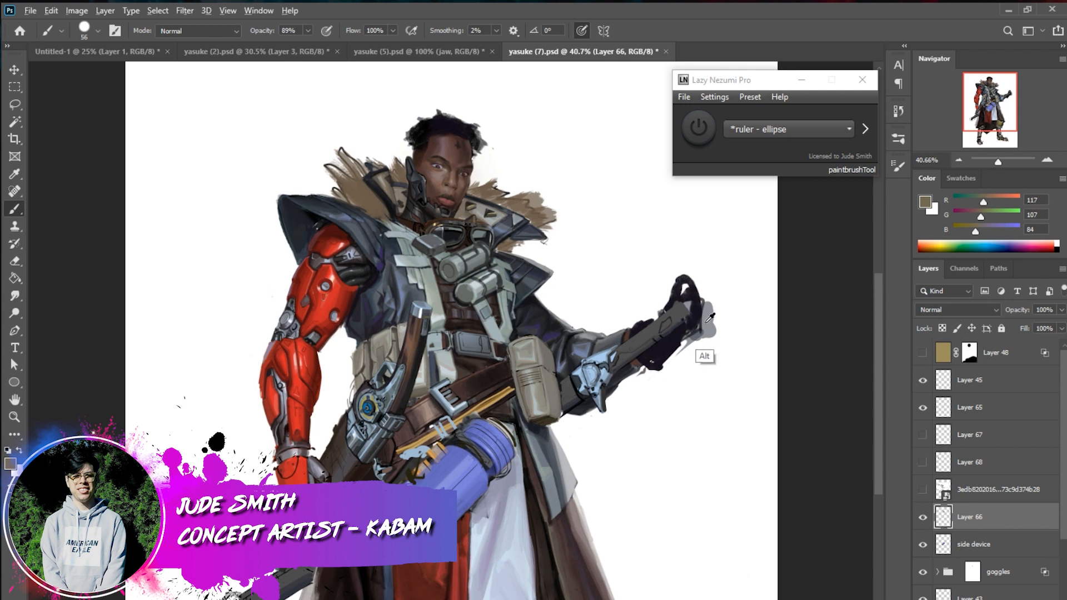
pyautogui.keyDown('alt'); pyautogui.click(701, 361); pyautogui.keyUp('alt')
pyautogui.moveTo(385, 227)
pyautogui.mouseDown()
pyautogui.moveTo(441, 315)
pyautogui.moveTo(506, 368)
pyautogui.mouseUp()
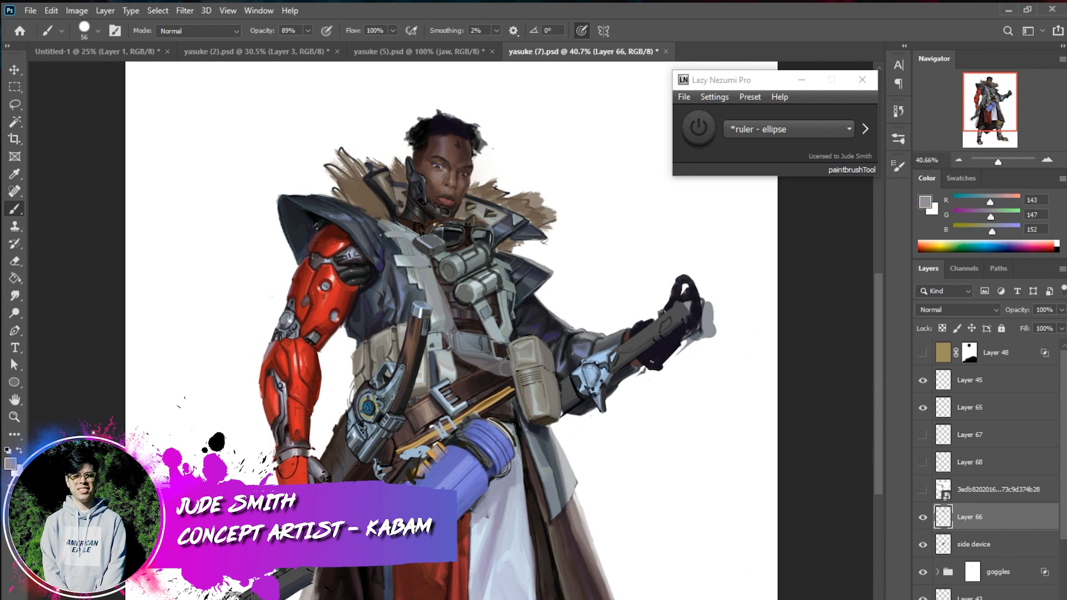
pyautogui.hotkey('ctrl', 'z')
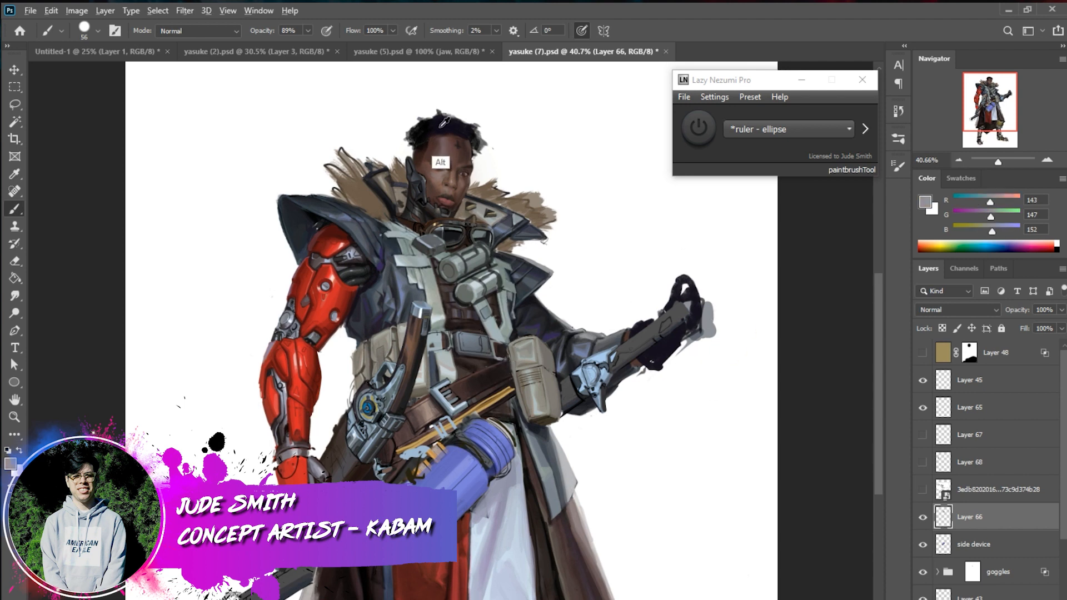
pyautogui.keyDown('alt'); pyautogui.click(446, 121); pyautogui.keyUp('alt')
pyautogui.moveTo(385, 214)
pyautogui.mouseDown()
pyautogui.moveTo(463, 353)
pyautogui.moveTo(509, 370)
pyautogui.mouseUp()
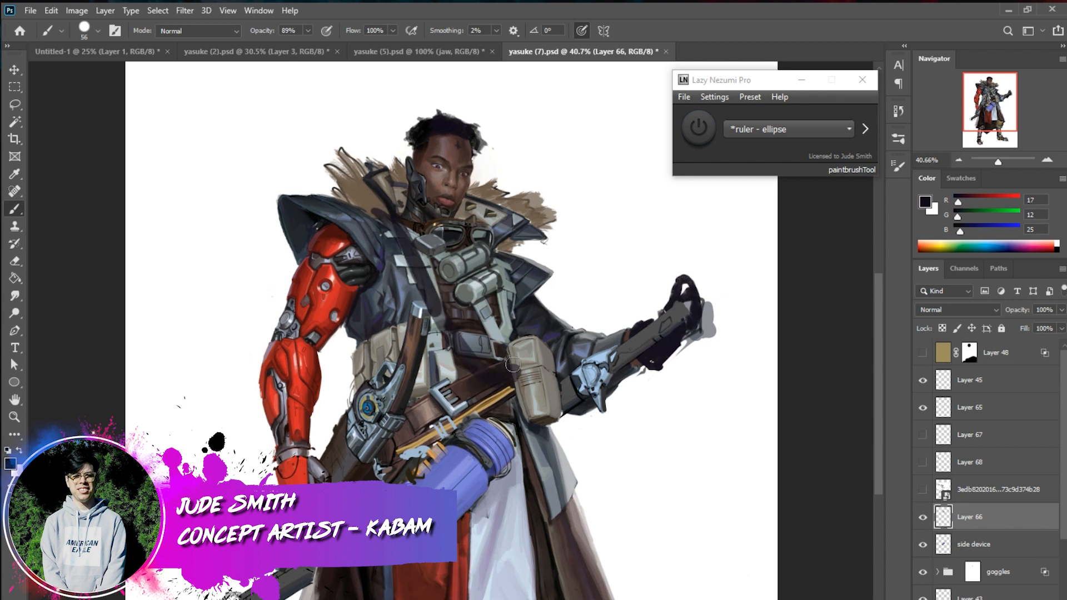
pyautogui.hotkey('ctrl', 'z')
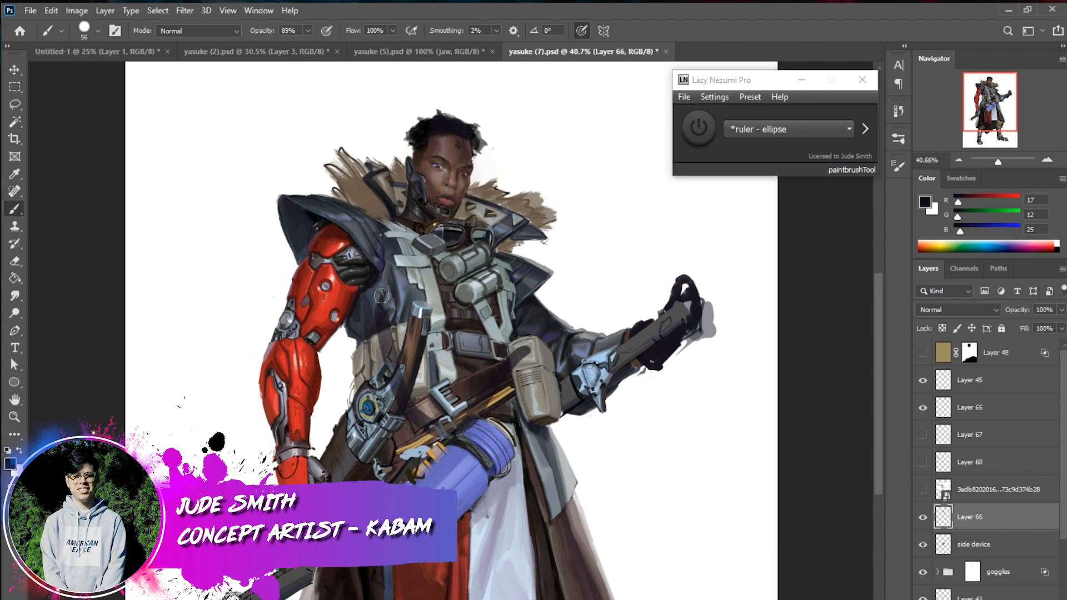
pyautogui.hotkey('ctrl', 'z')
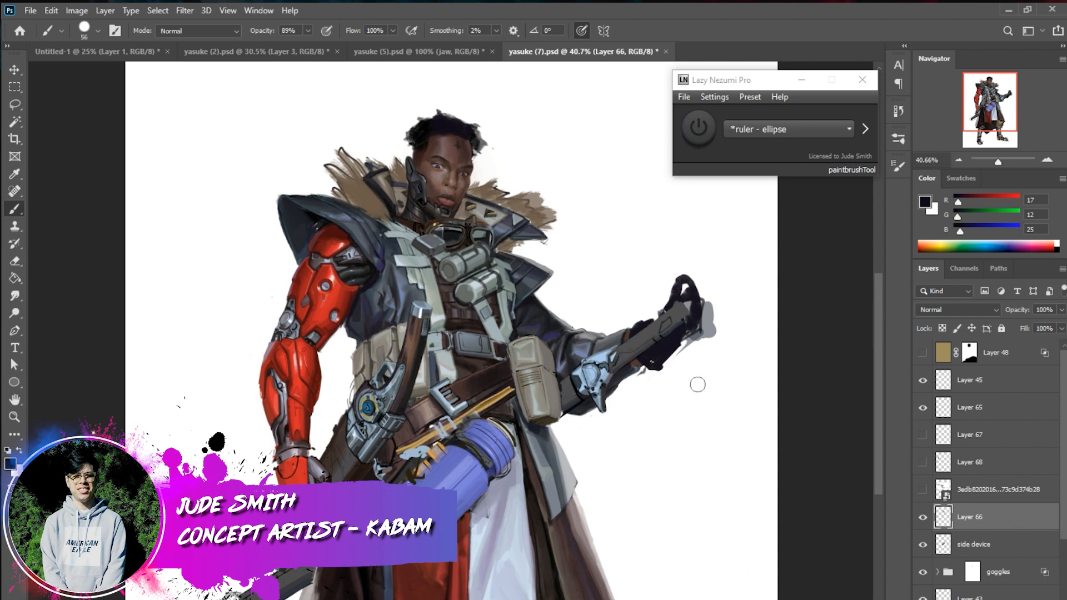
# Paint fine details on the sword-side metal shin of Layer 66 with a 10 px brush in sampled dark browns and greys
pyautogui.scroll(-3, 697, 382)
pyautogui.hscroll(1, 451, 334)
pyautogui.hscroll(-2, 451, 334)
pyautogui.rightClick(503, 561)
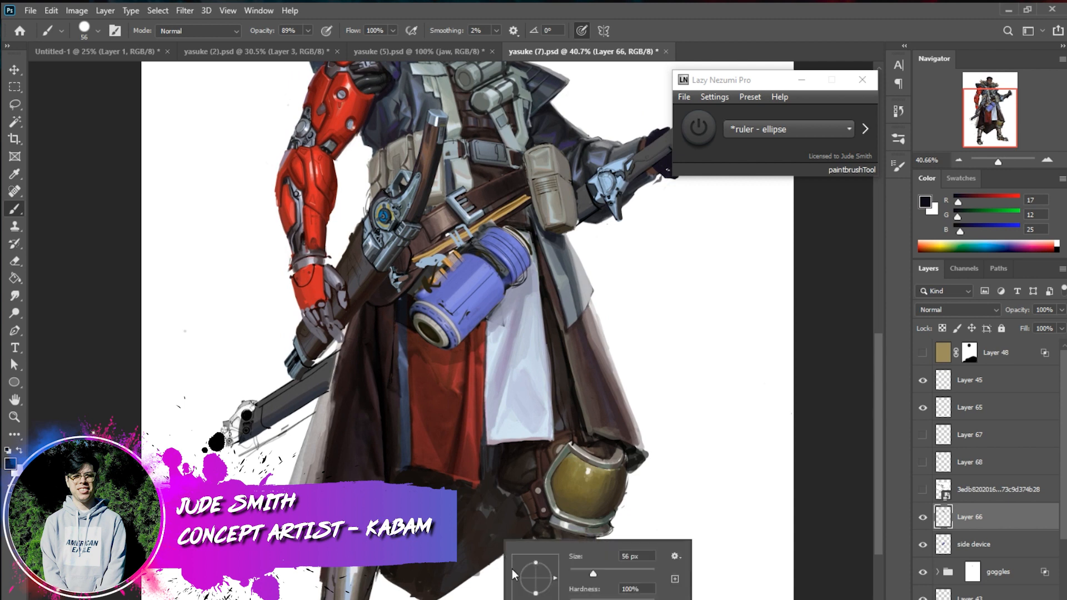
pyautogui.click(574, 570)
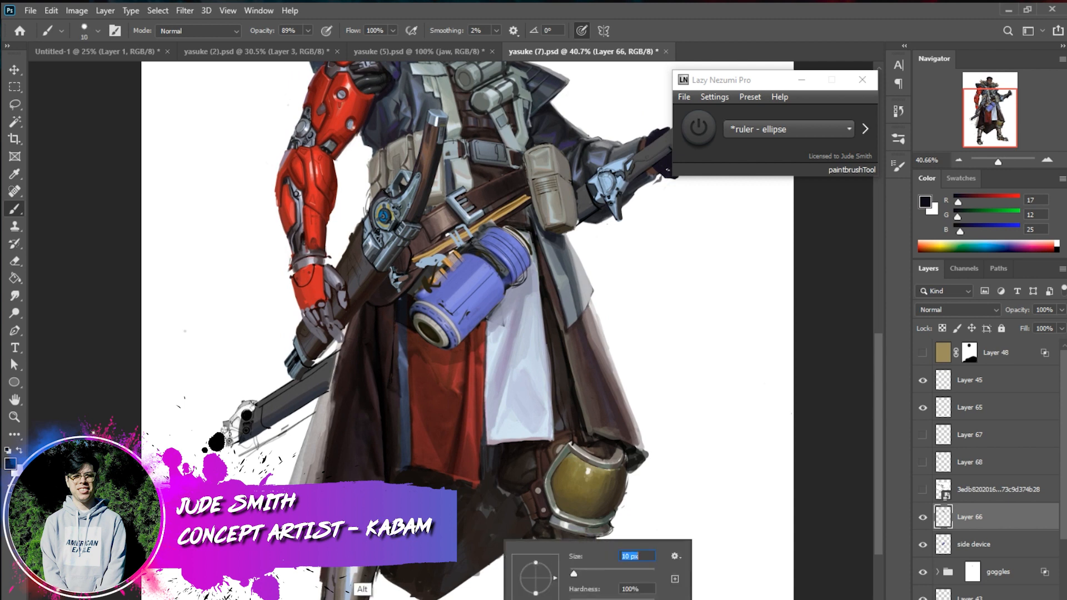
pyautogui.keyDown('alt'); pyautogui.click(364, 587); pyautogui.keyUp('alt')
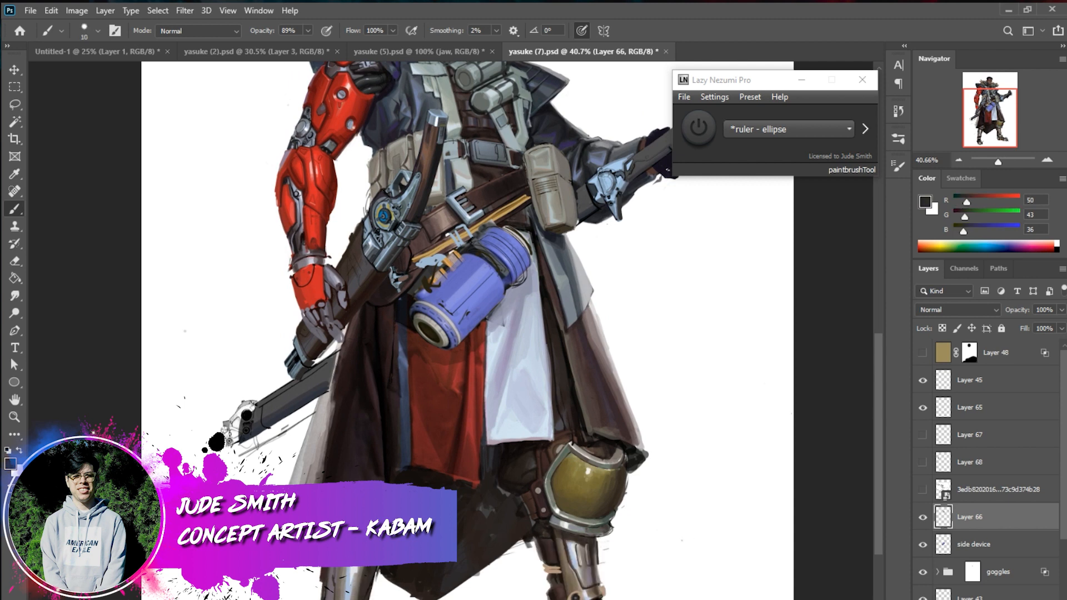
pyautogui.keyDown('alt'); pyautogui.click(350, 575); pyautogui.keyUp('alt')
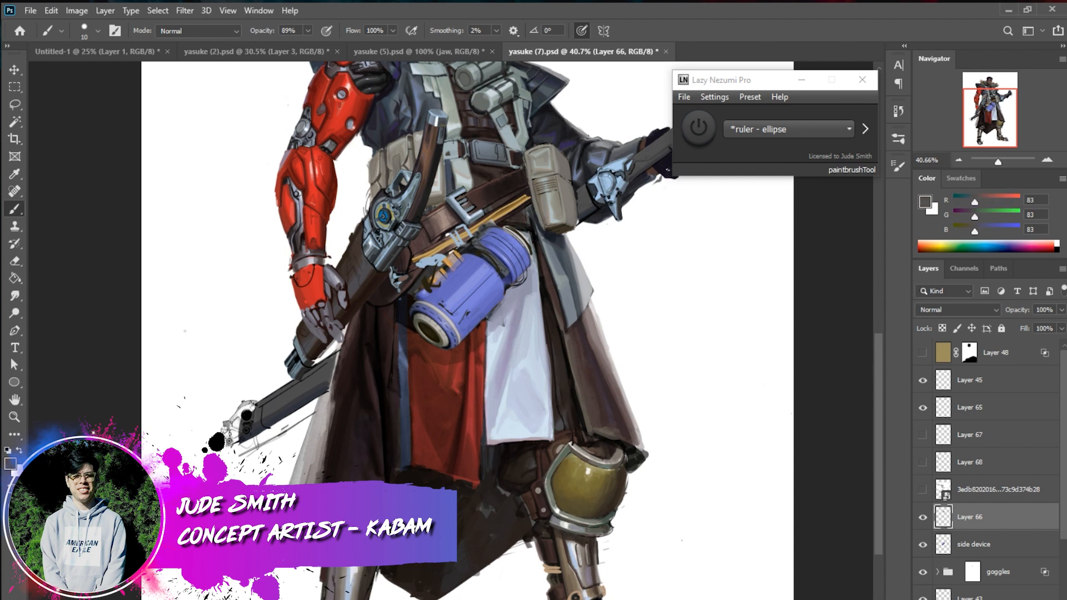
pyautogui.keyDown('alt'); pyautogui.click(389, 576); pyautogui.keyUp('alt')
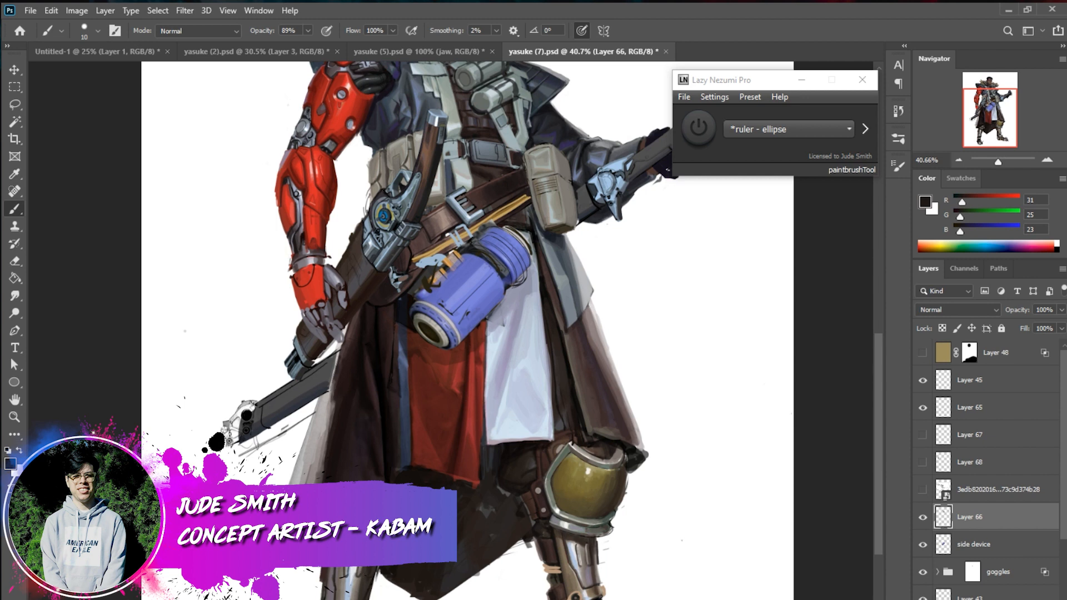
# Refine the lower parts of both legs with the 10 px brush, using sampled near-black and dark grey tones
pyautogui.keyDown('alt'); pyautogui.click(504, 598); pyautogui.keyUp('alt')
pyautogui.keyDown('alt'); pyautogui.click(337, 572); pyautogui.keyUp('alt')
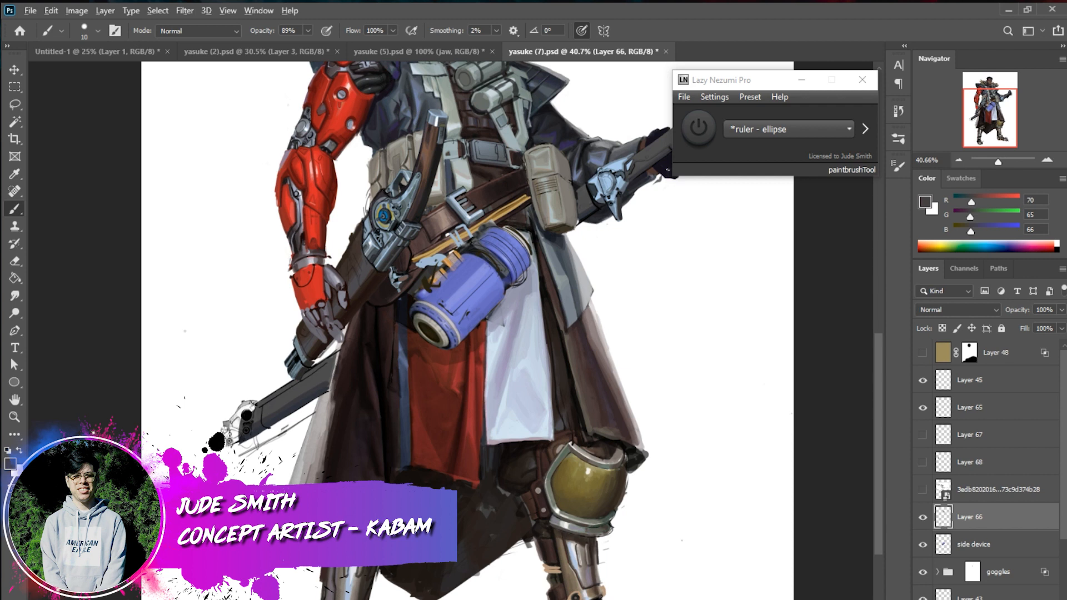
pyautogui.keyDown('alt'); pyautogui.click(341, 599); pyautogui.keyUp('alt')
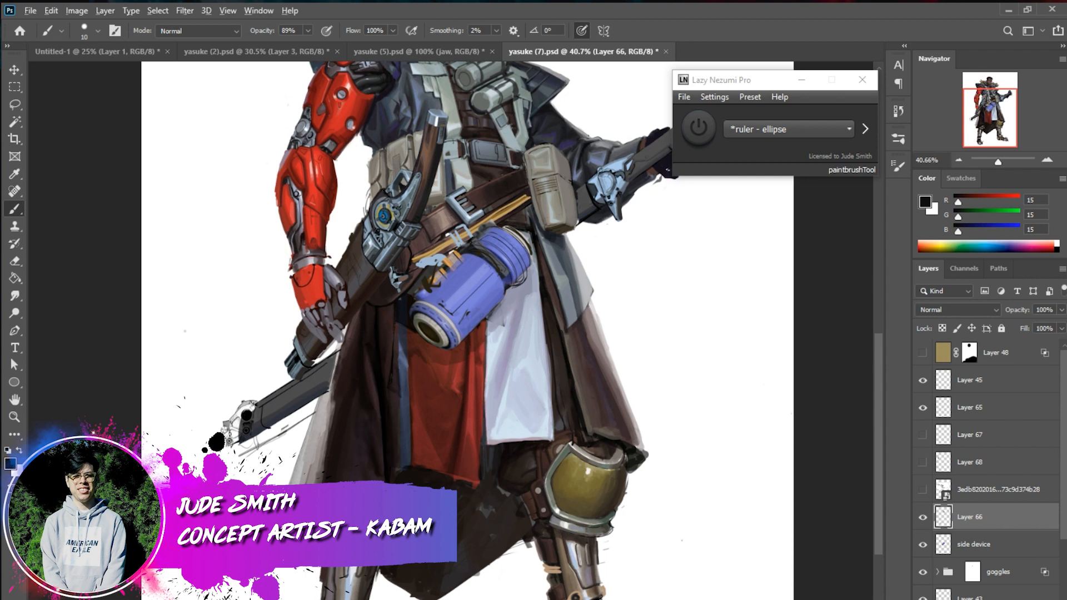
pyautogui.keyDown('alt'); pyautogui.click(612, 598); pyautogui.keyUp('alt')
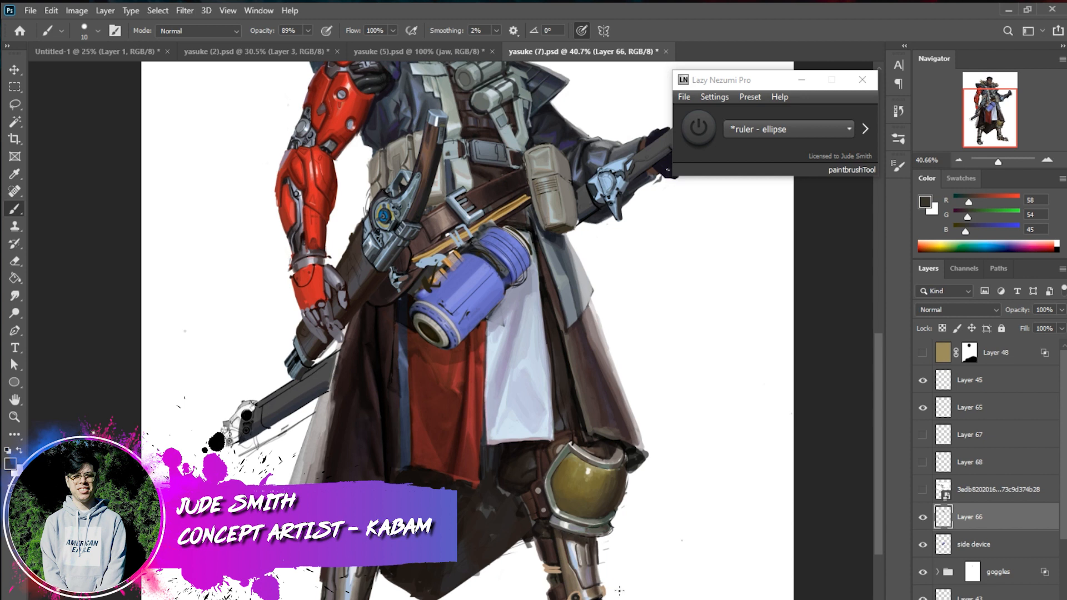
# Block in shadows around the coat hem and legs with a 28 px brush, sampling near-black and warm grey
pyautogui.rightClick(512, 556)
pyautogui.click(595, 587)
pyautogui.press('Return')
pyautogui.keyDown('alt'); pyautogui.click(400, 518); pyautogui.keyUp('alt')
pyautogui.keyDown('alt'); pyautogui.click(416, 283); pyautogui.keyUp('alt')
pyautogui.keyDown('alt'); pyautogui.click(413, 286); pyautogui.keyUp('alt')
pyautogui.keyDown('alt'); pyautogui.click(372, 500); pyautogui.keyUp('alt')
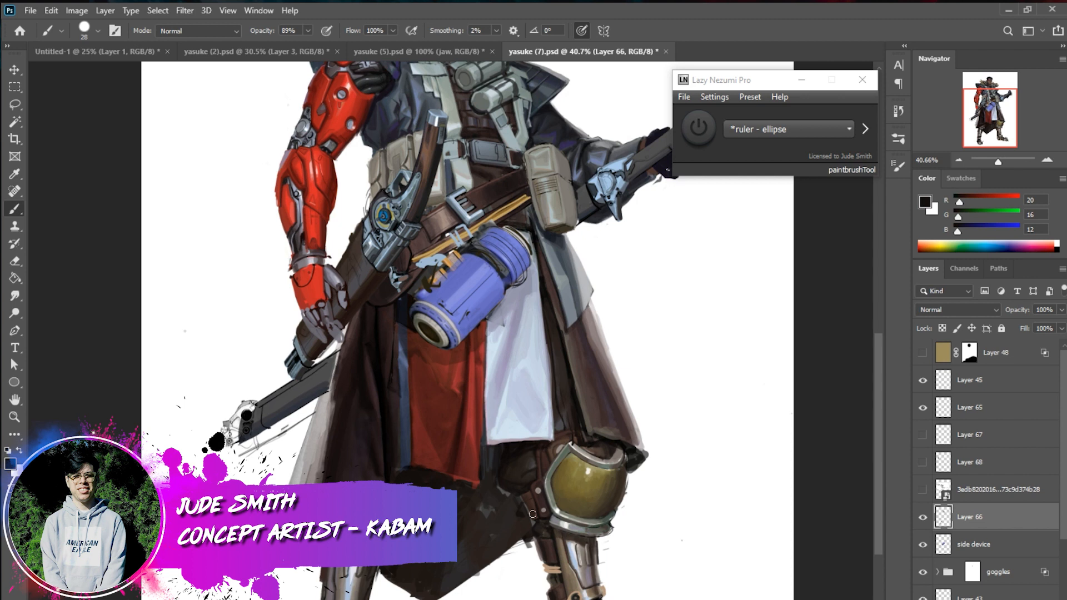
pyautogui.keyDown('alt'); pyautogui.click(598, 564); pyautogui.keyUp('alt')
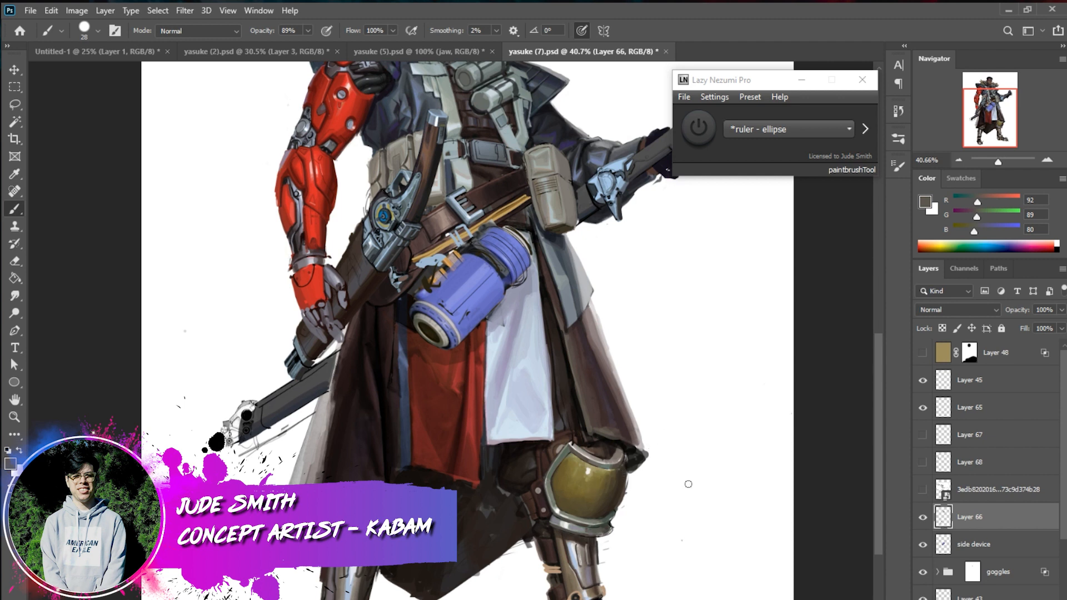
# Touch up the edges around the gold knee guard with a 15 px brush in sampled near-black
pyautogui.rightClick(687, 490)
pyautogui.click(770, 536)
pyautogui.keyDown('alt'); pyautogui.click(585, 456); pyautogui.keyUp('alt')
pyautogui.keyDown('alt'); pyautogui.click(585, 453); pyautogui.keyUp('alt')
pyautogui.keyDown('alt'); pyautogui.click(544, 515); pyautogui.keyUp('alt')
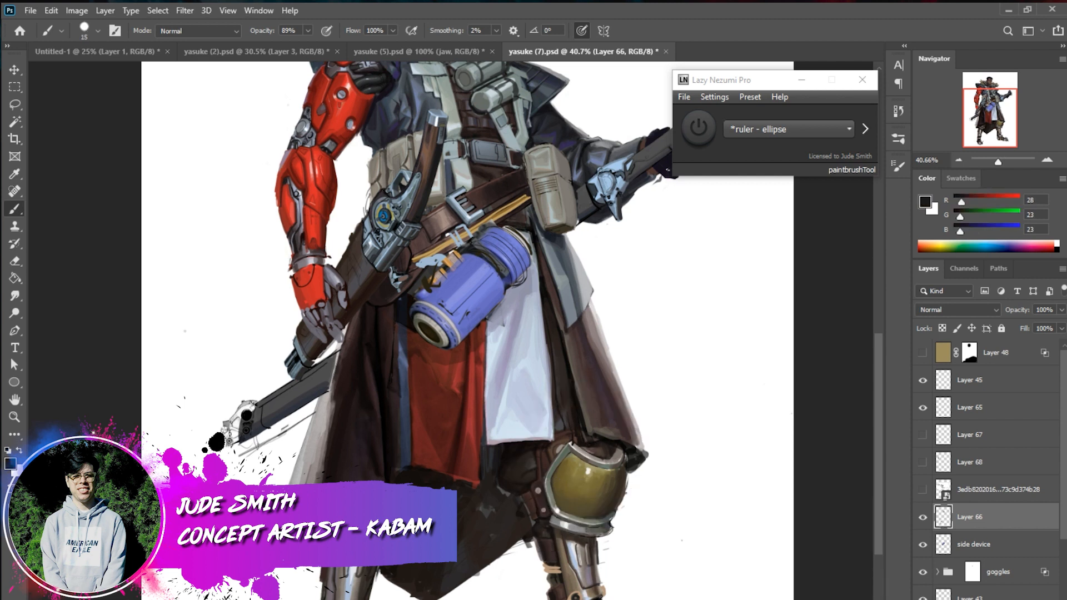
# Shade the sword-side shin and adjoining coat hem with sampled mid greys and dark browns
pyautogui.keyDown('alt'); pyautogui.click(363, 537); pyautogui.keyUp('alt')
pyautogui.keyDown('alt'); pyautogui.click(362, 538); pyautogui.keyUp('alt')
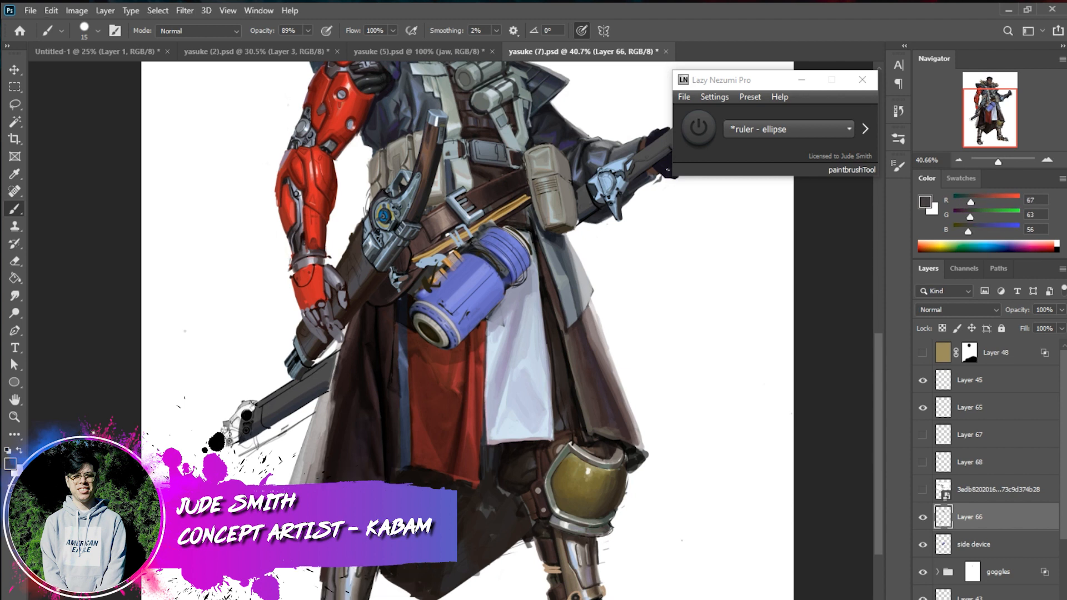
pyautogui.keyDown('alt'); pyautogui.click(384, 570); pyautogui.keyUp('alt')
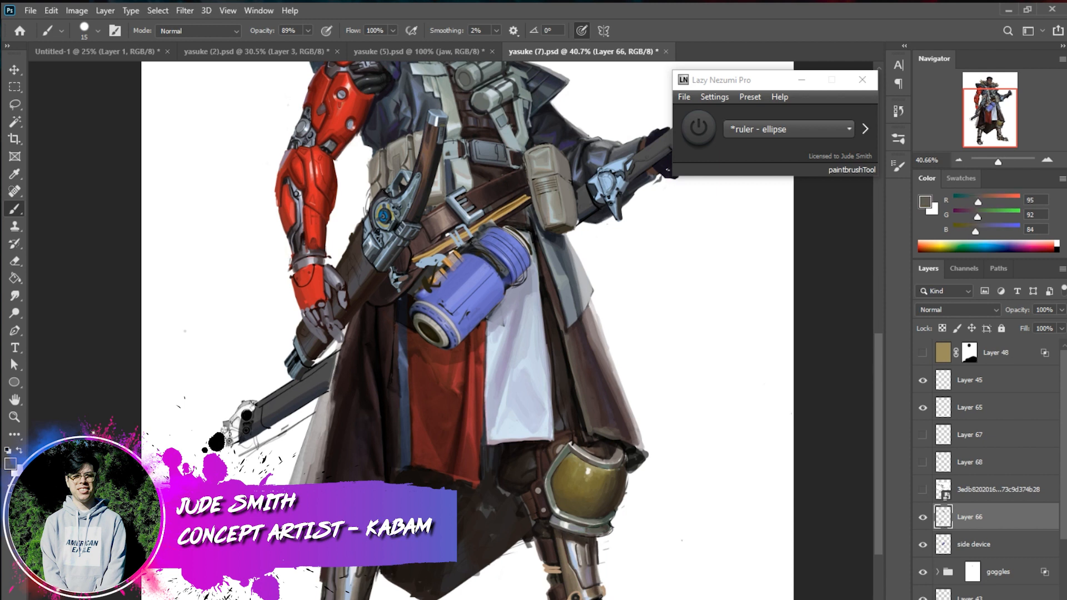
pyautogui.keyDown('alt'); pyautogui.click(371, 574); pyautogui.keyUp('alt')
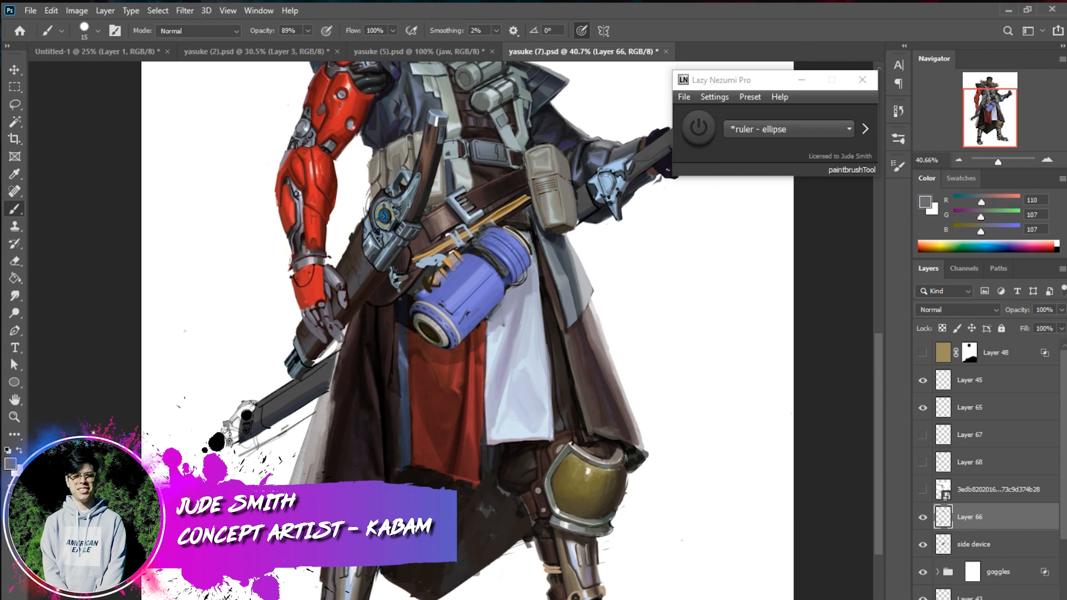
pyautogui.keyDown('alt'); pyautogui.click(411, 507); pyautogui.keyUp('alt')
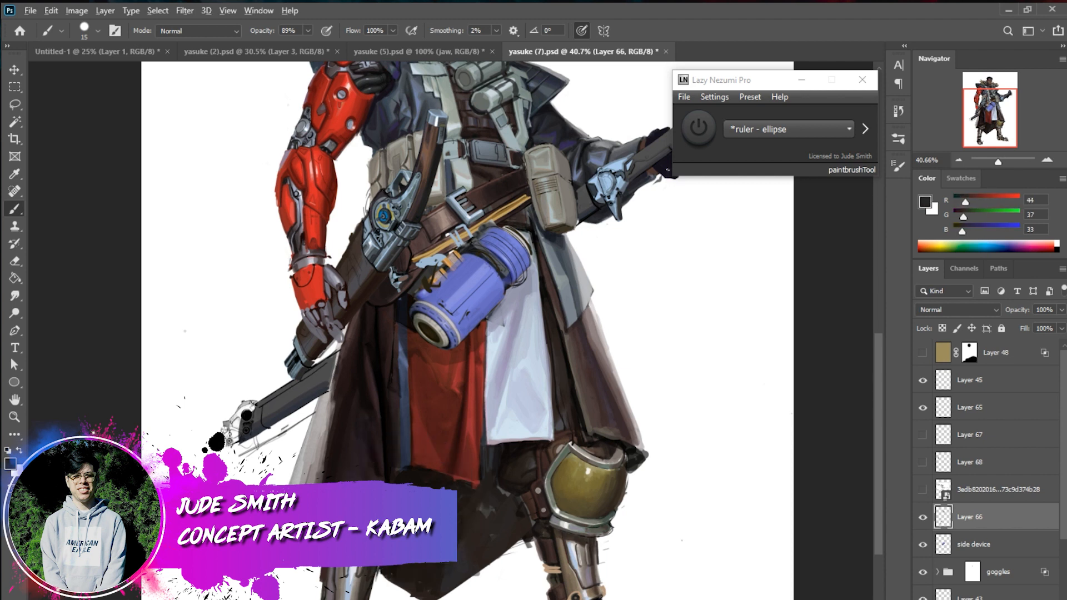
pyautogui.keyDown('alt'); pyautogui.click(429, 486); pyautogui.keyUp('alt')
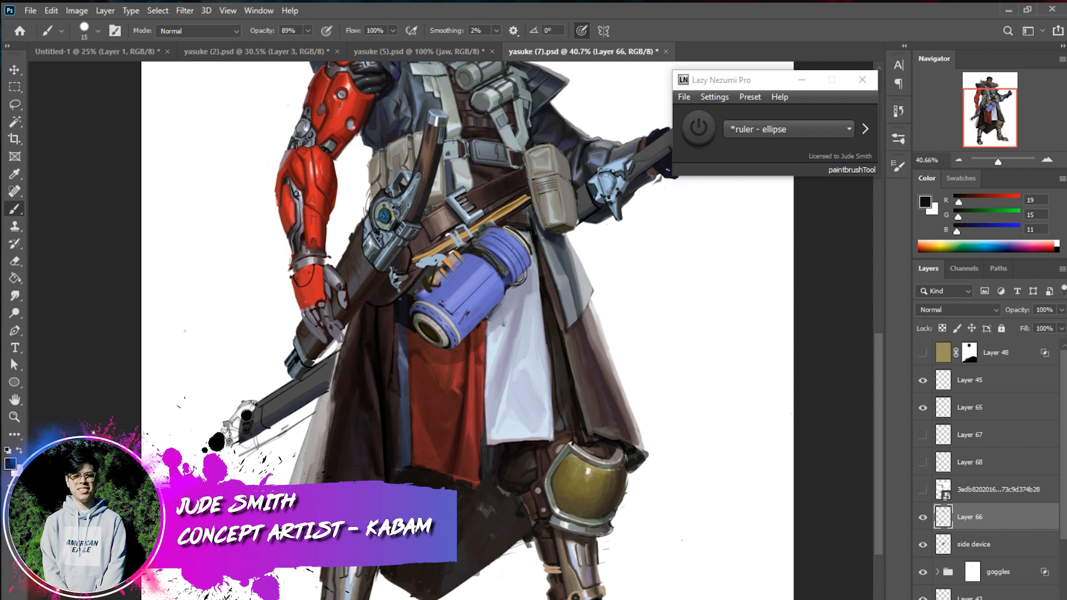
# Render the metal surface of the sword-side shin with alternating sampled warm greys and near-black
pyautogui.keyDown('alt'); pyautogui.click(349, 559); pyautogui.keyUp('alt')
pyautogui.keyDown('alt'); pyautogui.click(351, 556); pyautogui.keyUp('alt')
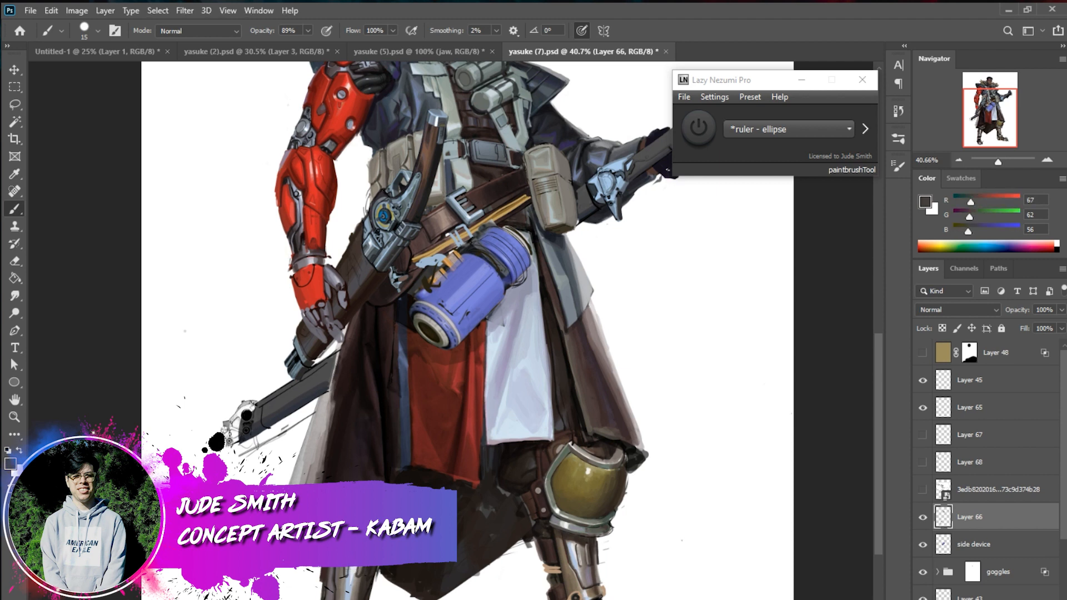
pyautogui.keyDown('alt'); pyautogui.click(394, 532); pyautogui.keyUp('alt')
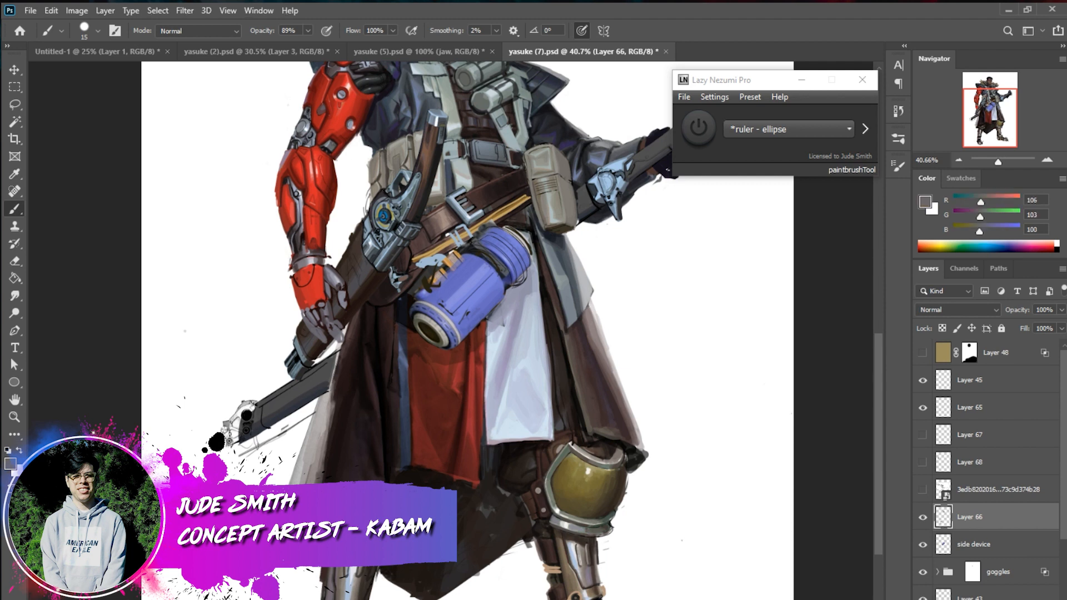
pyautogui.keyDown('alt'); pyautogui.click(360, 575); pyautogui.keyUp('alt')
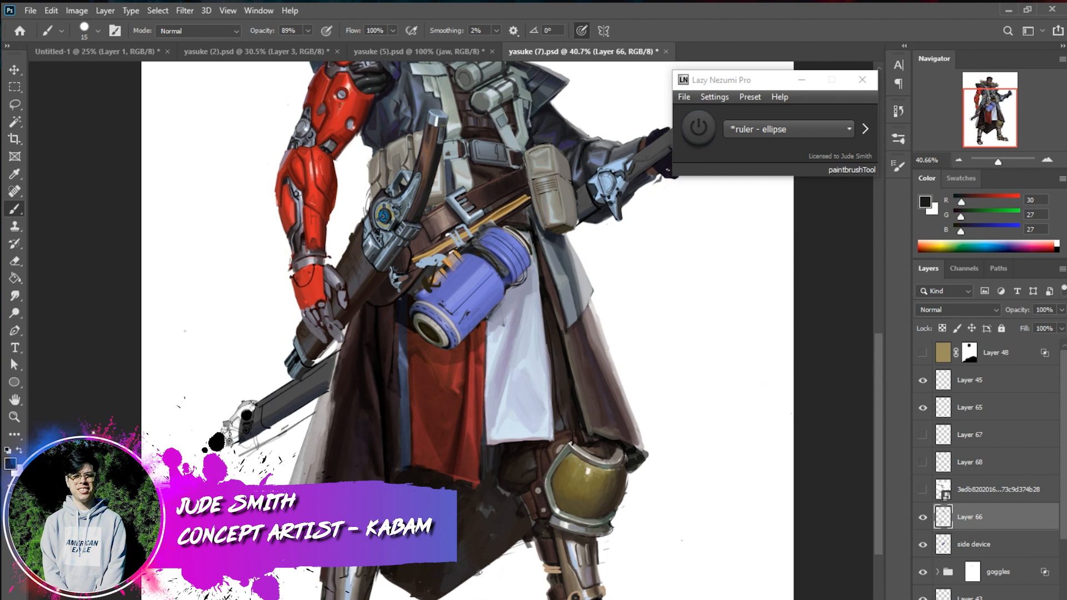
pyautogui.keyDown('alt'); pyautogui.click(389, 547); pyautogui.keyUp('alt')
# Refine the upper shin and lower rim of the gold knee guard with sampled light grey, dark brown and olive grey
pyautogui.keyDown('alt'); pyautogui.click(589, 557); pyautogui.keyUp('alt')
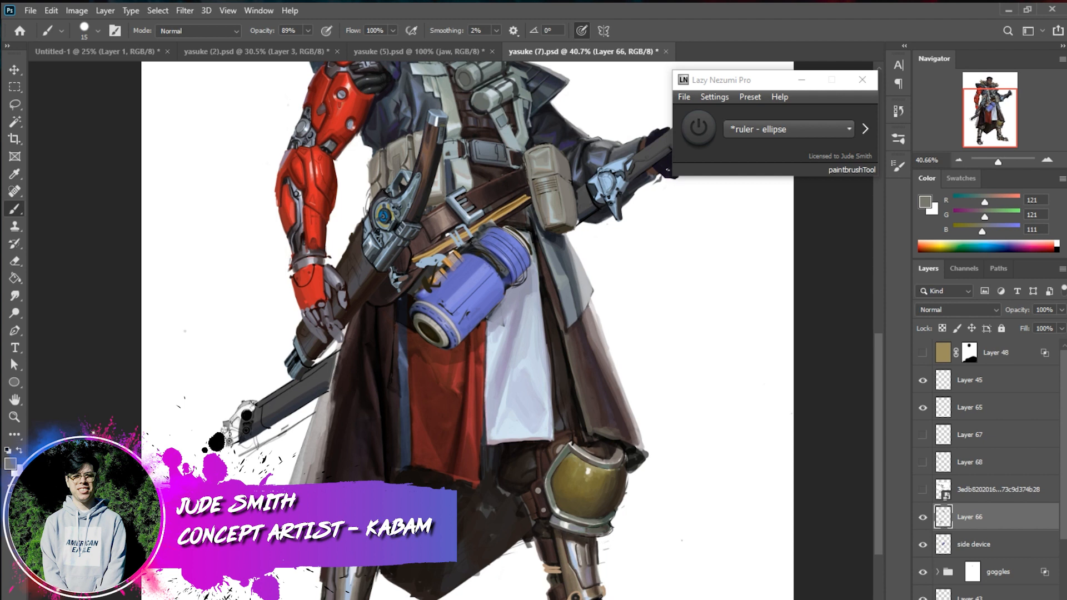
pyautogui.keyDown('alt'); pyautogui.click(549, 196); pyautogui.keyUp('alt')
pyautogui.keyDown('alt'); pyautogui.click(492, 259); pyautogui.keyUp('alt')
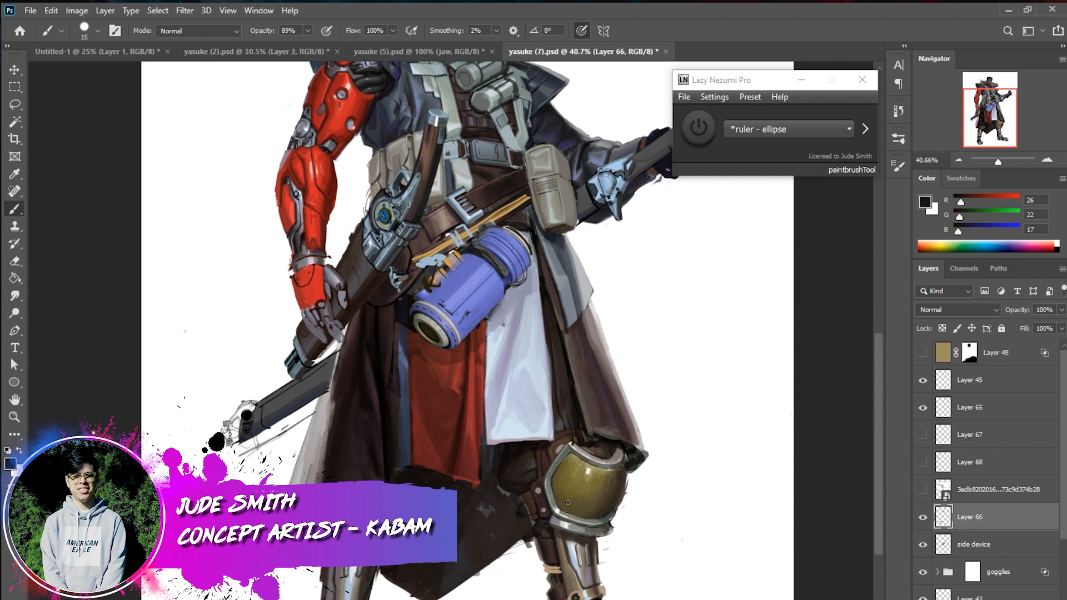
pyautogui.keyDown('alt'); pyautogui.click(558, 521); pyautogui.keyUp('alt')
pyautogui.keyDown('alt'); pyautogui.click(552, 514); pyautogui.keyUp('alt')
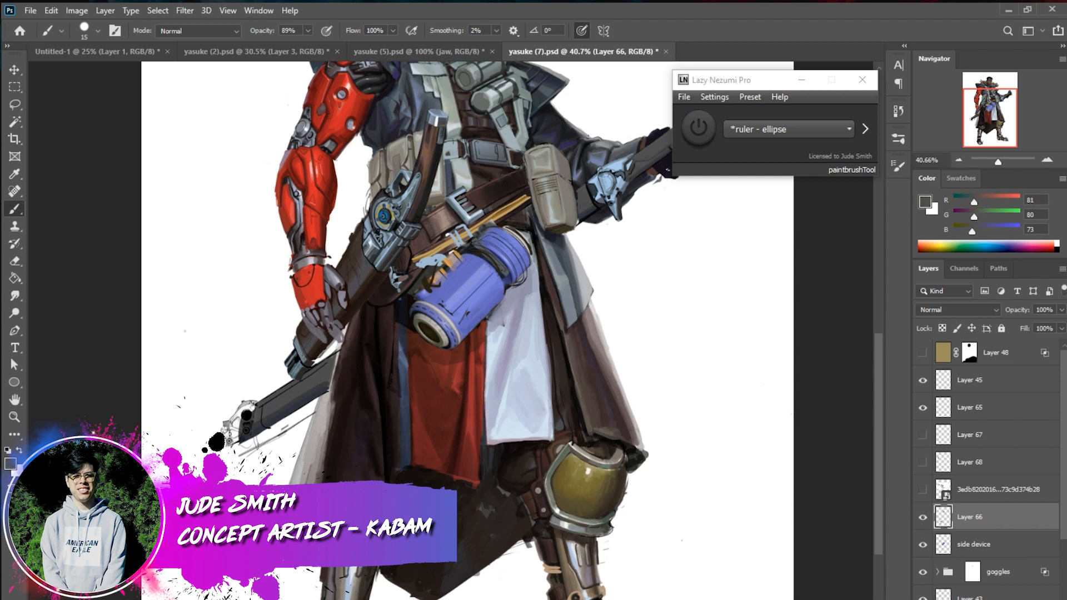
# Paint small mechanical details on the shin below the gold knee guard with a 9 px brush in grey and black
pyautogui.rightClick(616, 591)
pyautogui.moveTo(743, 593); pyautogui.dragTo(739, 593)
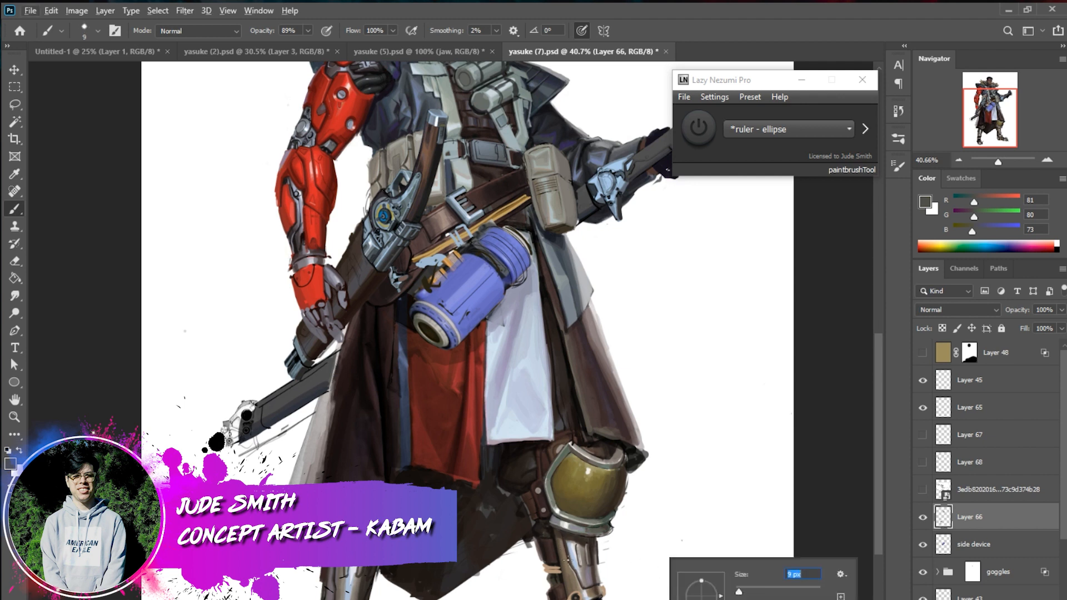
pyautogui.click(573, 591)
pyautogui.keyDown('alt'); pyautogui.click(579, 598); pyautogui.keyUp('alt')
pyautogui.keyDown('alt'); pyautogui.click(595, 590); pyautogui.keyUp('alt')
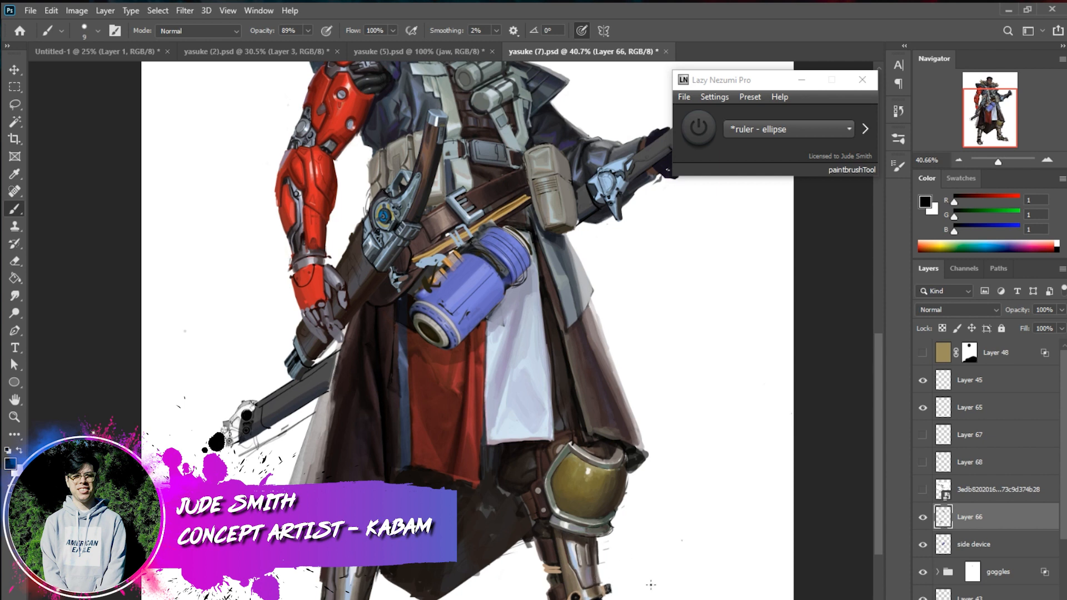
# Build up the shin armour below the gold knee guard with a 17 px brush in black and sampled tan brown
pyautogui.rightClick(632, 582)
pyautogui.moveTo(711, 593); pyautogui.dragTo(714, 593)
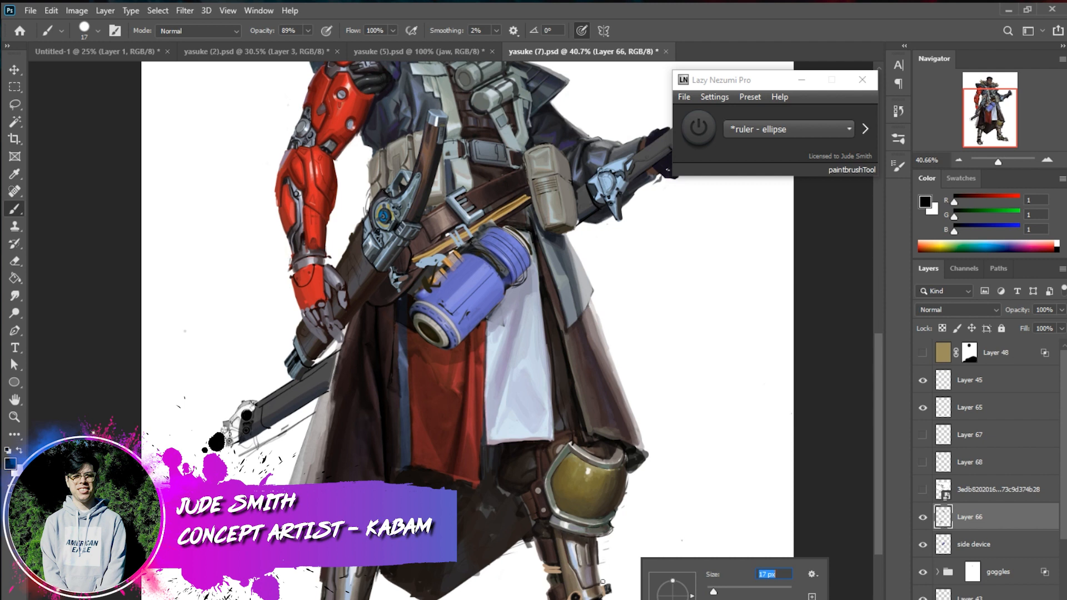
pyautogui.click(597, 574)
pyautogui.keyDown('alt'); pyautogui.click(589, 587); pyautogui.keyUp('alt')
pyautogui.keyDown('alt'); pyautogui.click(607, 588); pyautogui.keyUp('alt')
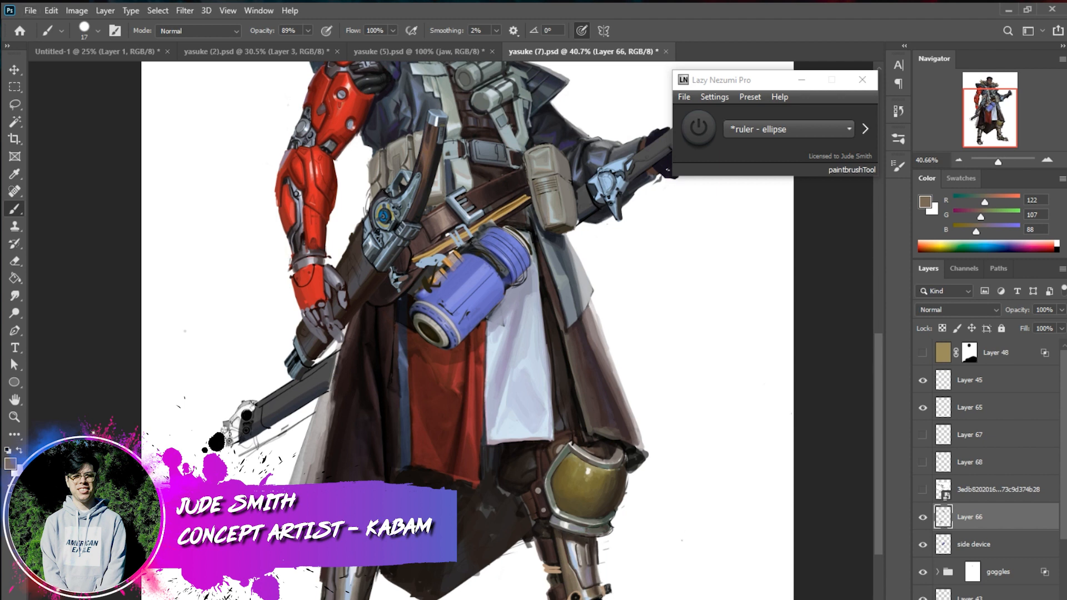
pyautogui.keyDown('alt'); pyautogui.click(575, 598); pyautogui.keyUp('alt')
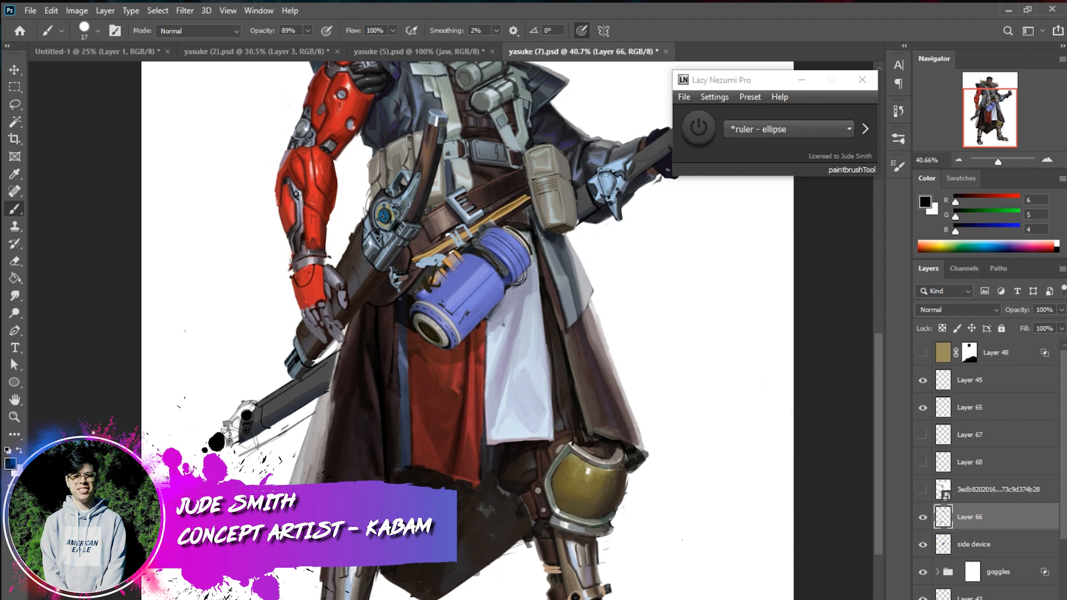
# Model the light and dark planes of the shin below the gold knee guard with sampled light greys, browns and near-black
pyautogui.keyDown('alt'); pyautogui.click(422, 312); pyautogui.keyUp('alt')
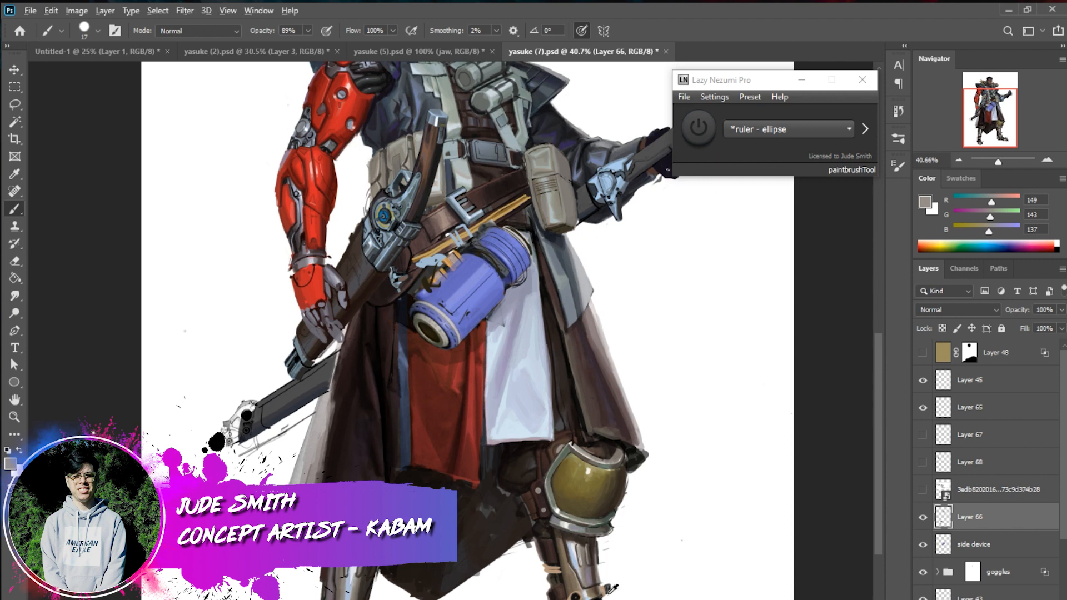
pyautogui.keyDown('alt'); pyautogui.click(582, 591); pyautogui.keyUp('alt')
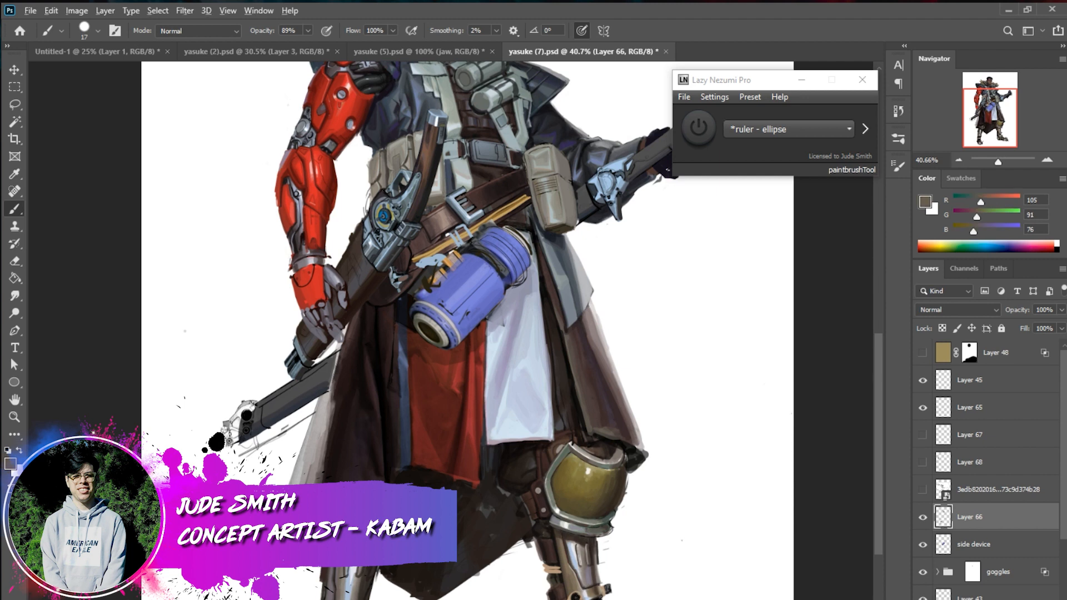
pyautogui.keyDown('alt'); pyautogui.click(605, 591); pyautogui.keyUp('alt')
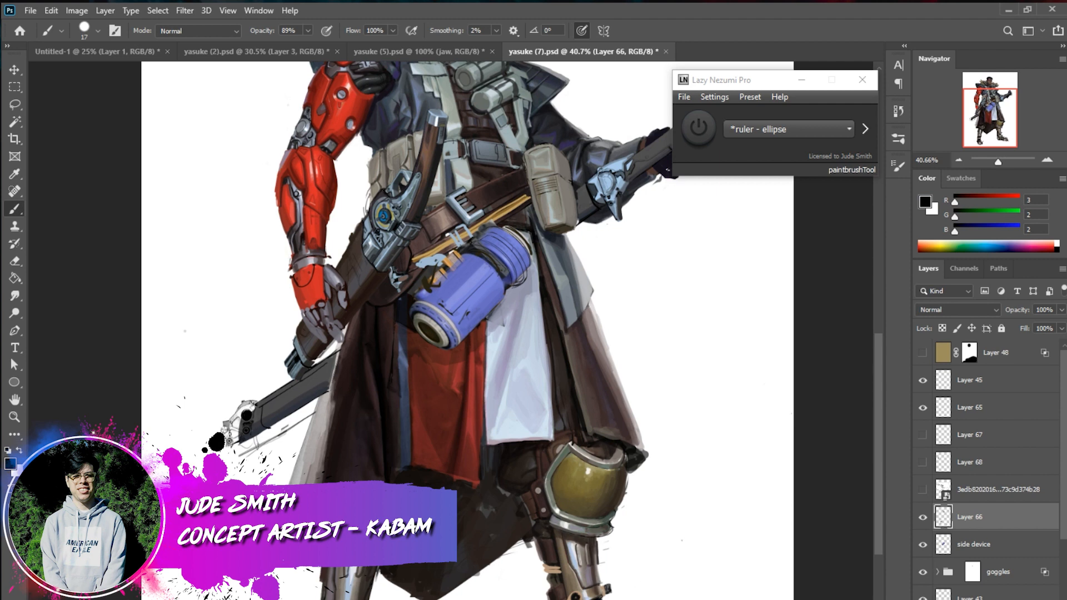
pyautogui.keyDown('alt'); pyautogui.click(585, 565); pyautogui.keyUp('alt')
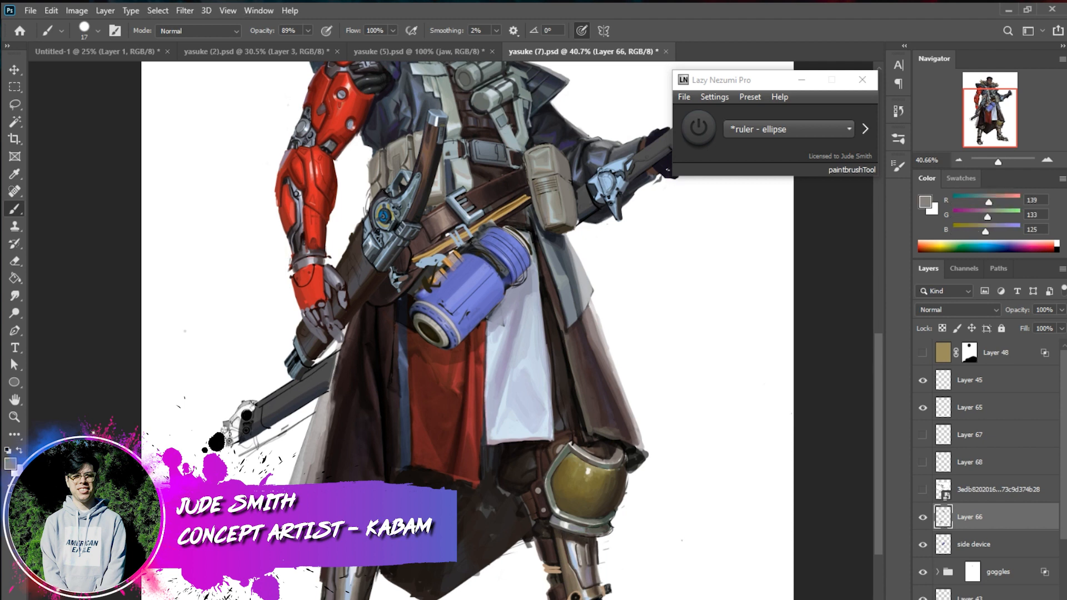
pyautogui.keyDown('alt'); pyautogui.click(587, 562); pyautogui.keyUp('alt')
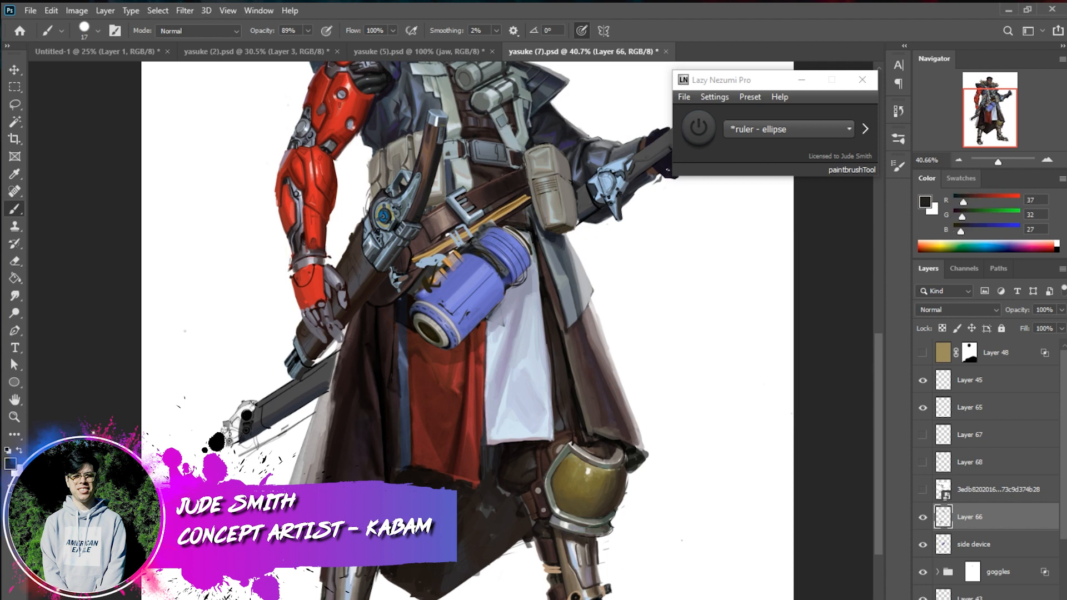
pyautogui.keyDown('alt'); pyautogui.click(586, 562); pyautogui.keyUp('alt')
pyautogui.keyDown('alt'); pyautogui.click(579, 576); pyautogui.keyUp('alt')
# Add thin edge details to the sword-side shin and the opposite lower leg with a 7 px brush in sampled greys and near-black
pyautogui.rightClick(436, 556)
pyautogui.click(509, 596)
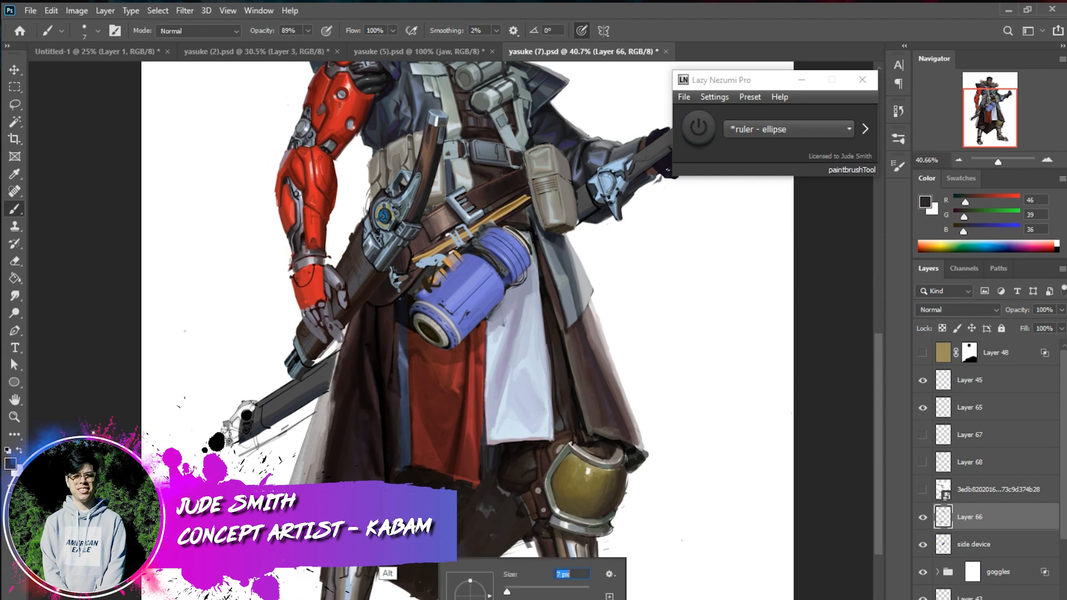
pyautogui.keyDown('alt'); pyautogui.click(396, 568); pyautogui.keyUp('alt')
pyautogui.keyDown('alt'); pyautogui.click(388, 588); pyautogui.keyUp('alt')
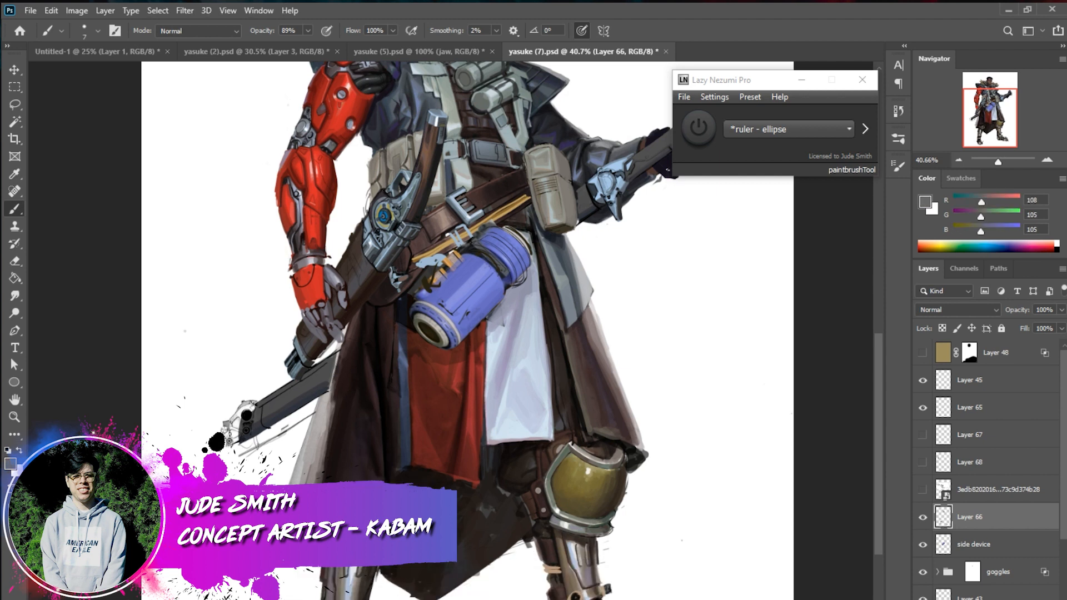
pyautogui.keyDown('alt'); pyautogui.click(384, 582); pyautogui.keyUp('alt')
pyautogui.moveTo(321, 595); pyautogui.dragTo(329, 570)
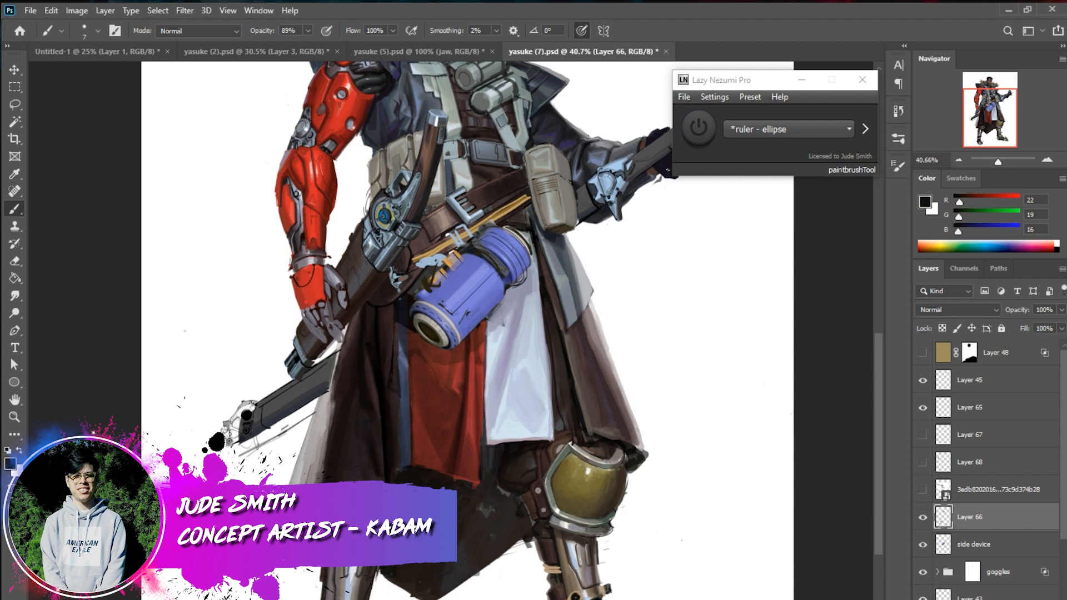
pyautogui.keyDown('alt'); pyautogui.click(603, 594); pyautogui.keyUp('alt')
# Zoom out to 25% to view the whole character and save the document
pyautogui.moveTo(971, 115); pyautogui.dragTo(968, 103)
pyautogui.click(958, 160)
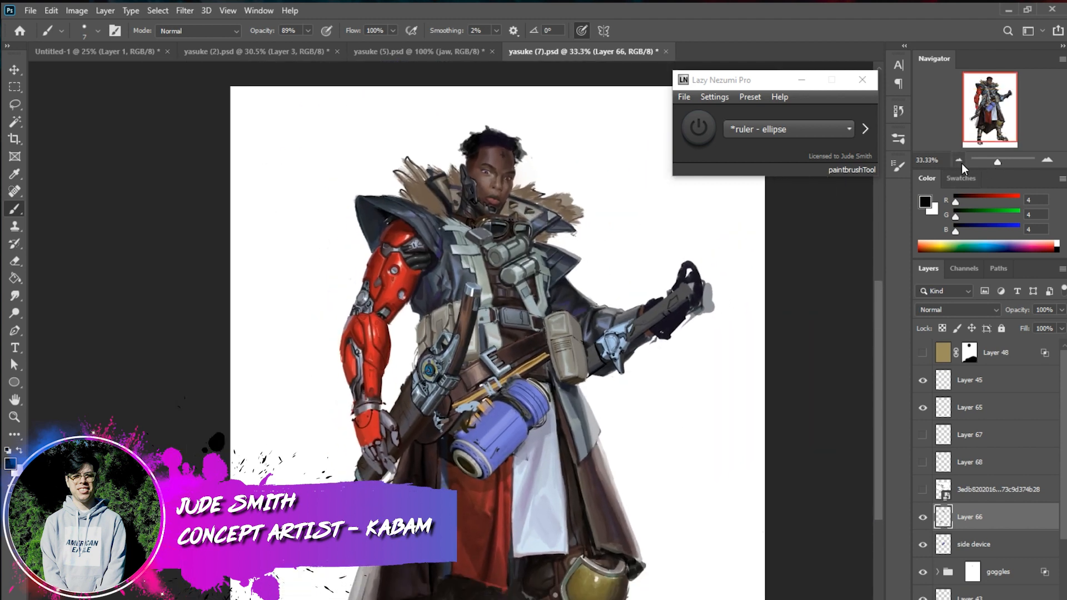
pyautogui.click(958, 160)
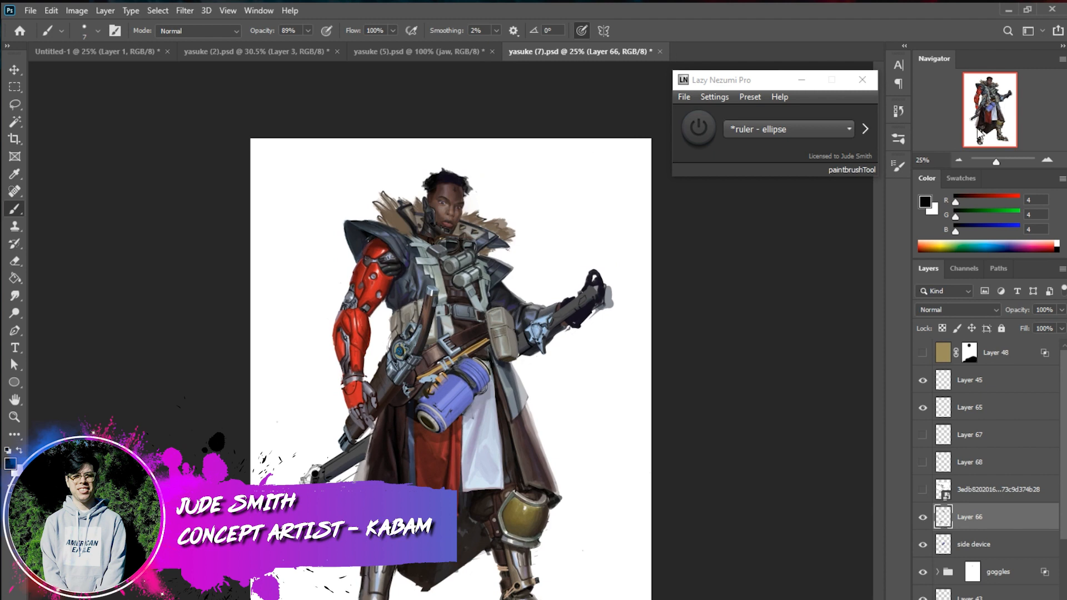
pyautogui.hotkey('ctrl', 's')
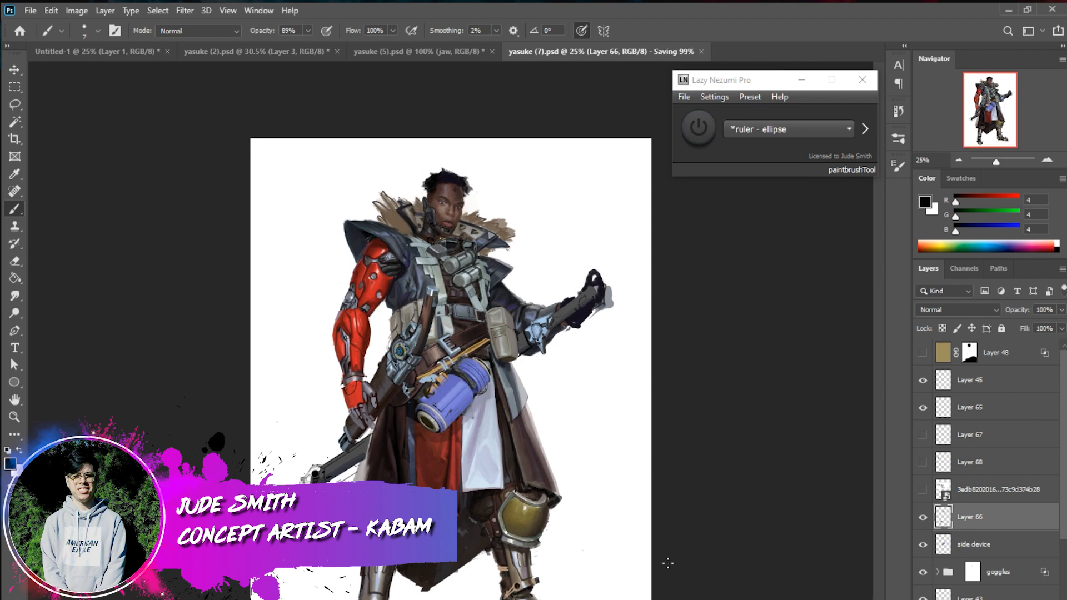